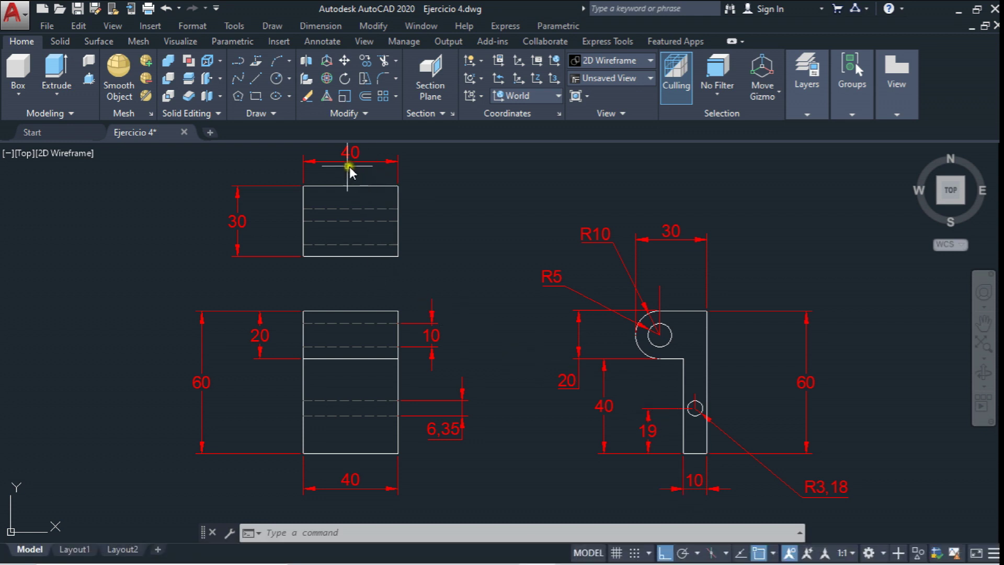
# Create a new blank drawing, Drawing1, from the acadiso.dwt template
pyautogui.click(14, 16)
pyautogui.click(42, 90)
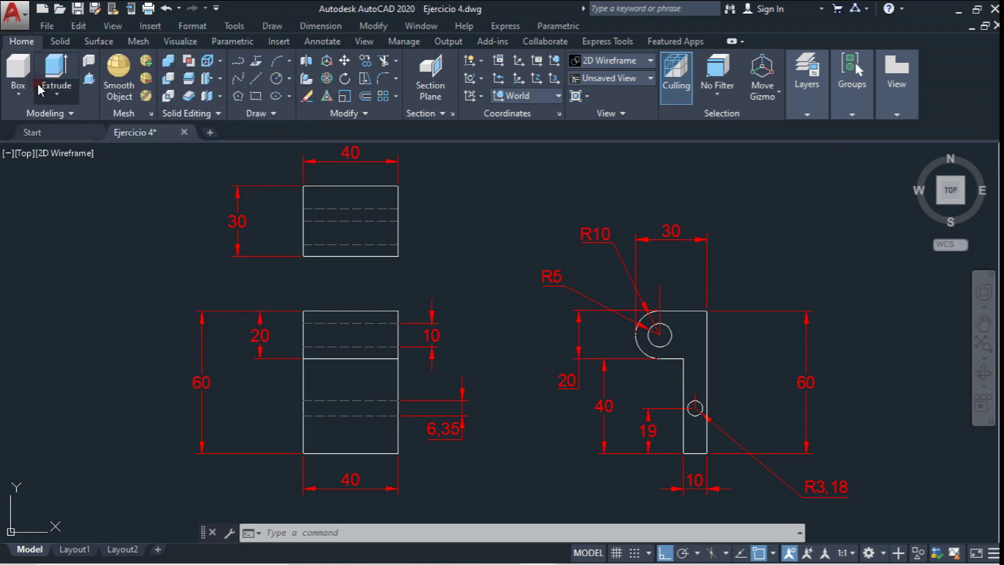
pyautogui.doubleClick(384, 295)
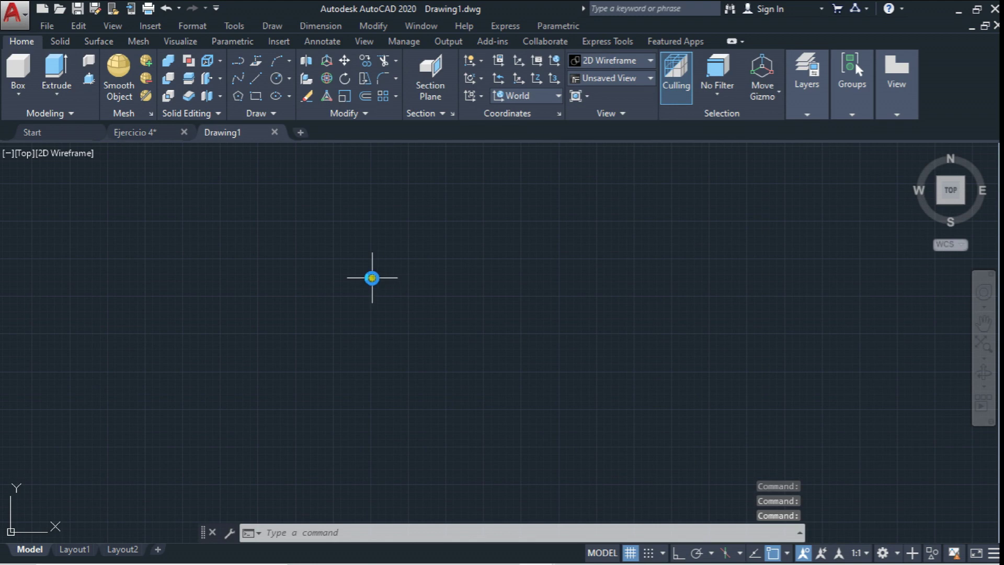
# Set Drawing1's units to Decimal lengths with a Millimeters insertion scale
pyautogui.click(30, 16)
pyautogui.moveTo(54, 362)
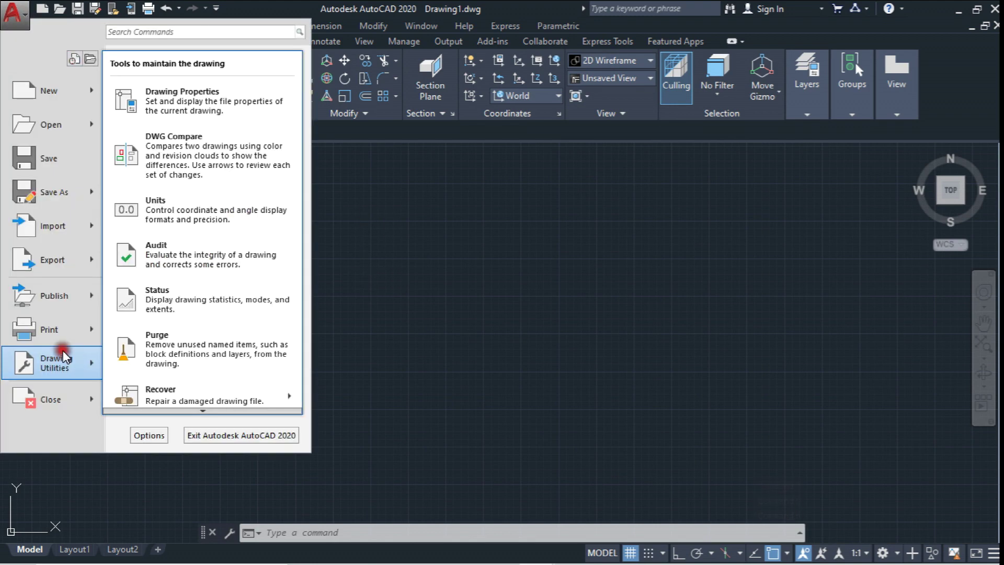
pyautogui.press('Escape')
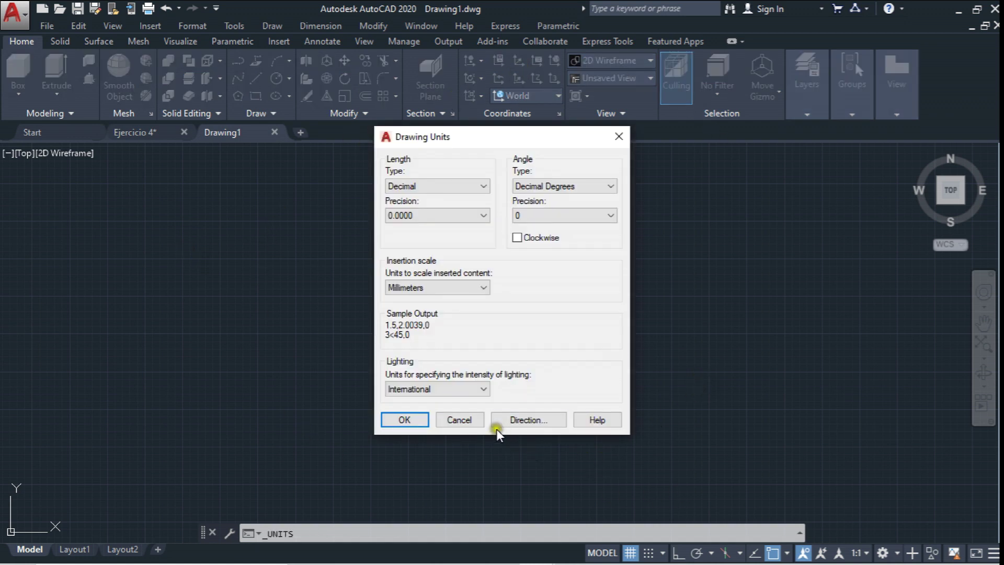
pyautogui.click(467, 422)
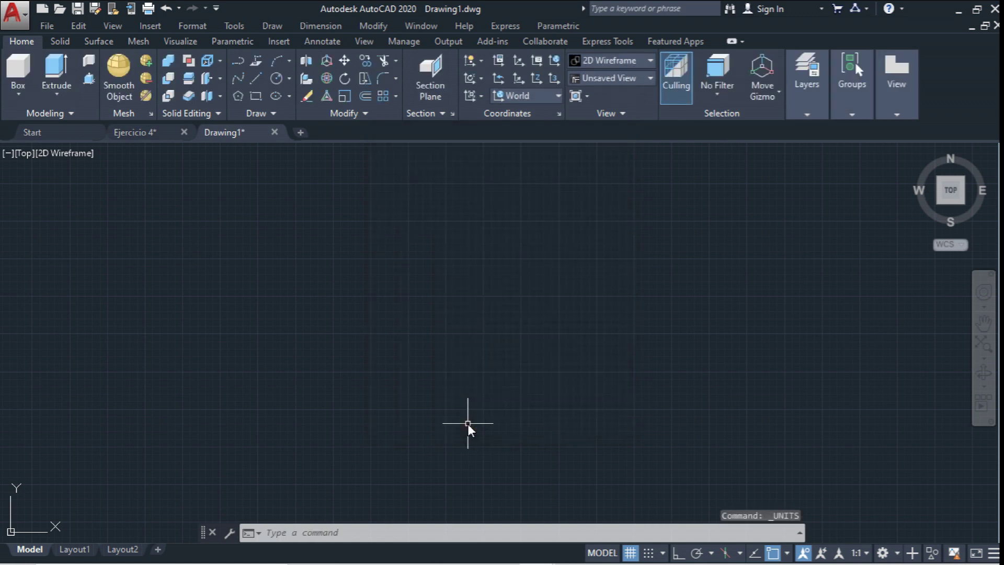
# Turn the grid off, review the object snap modes, and bring up the Ejercicio 4 drawing
pyautogui.click(627, 553)
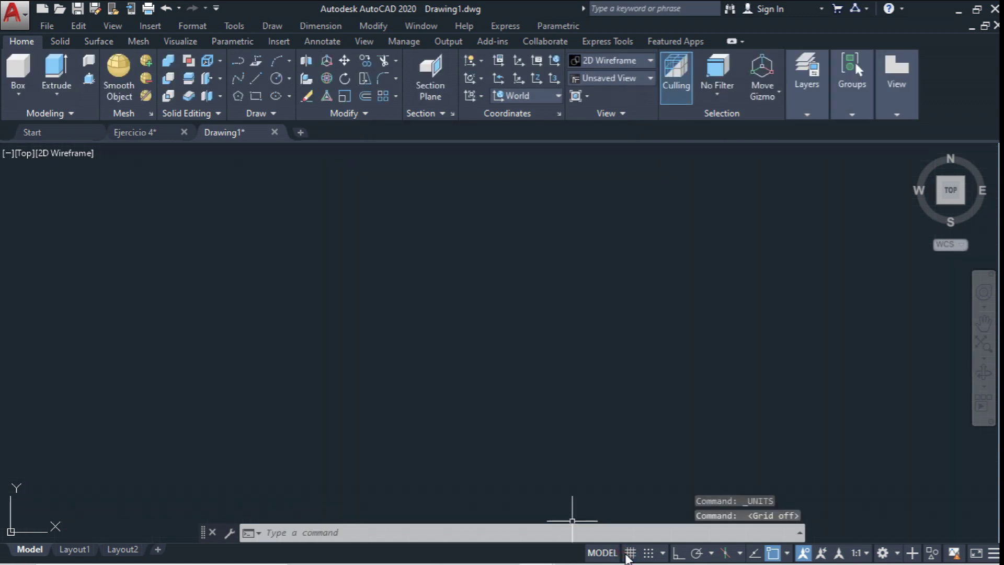
pyautogui.rightClick(778, 558)
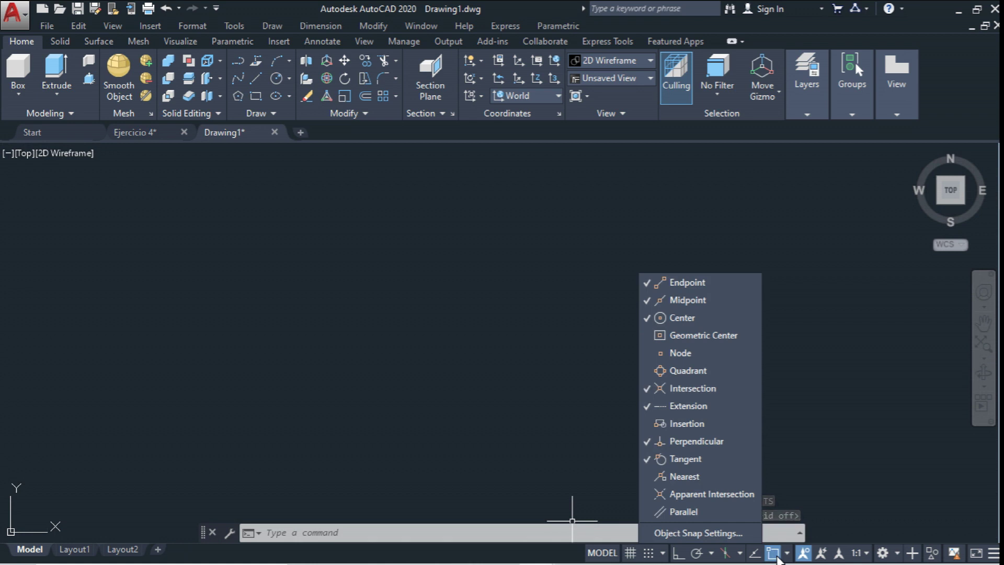
pyautogui.click(660, 181)
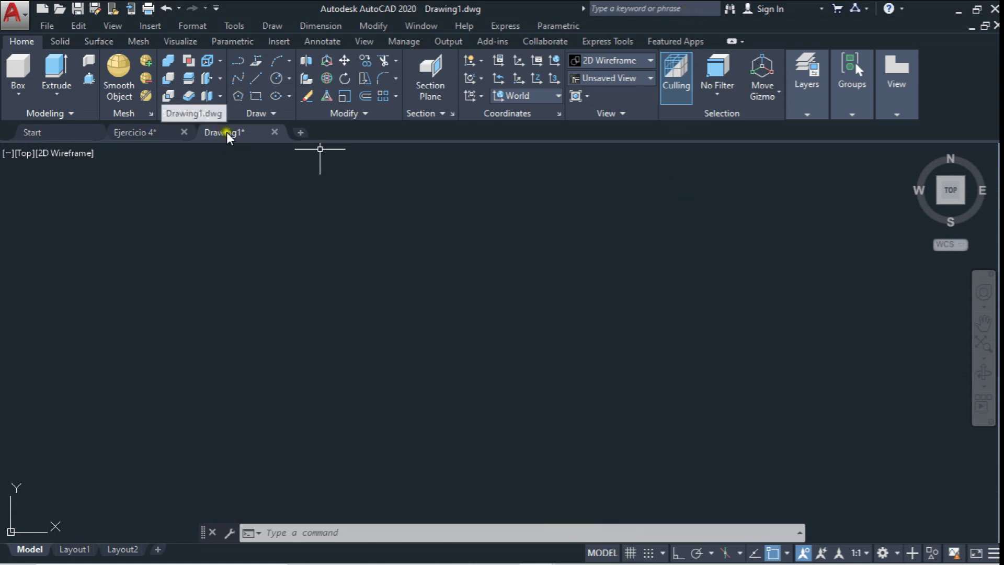
pyautogui.click(127, 132)
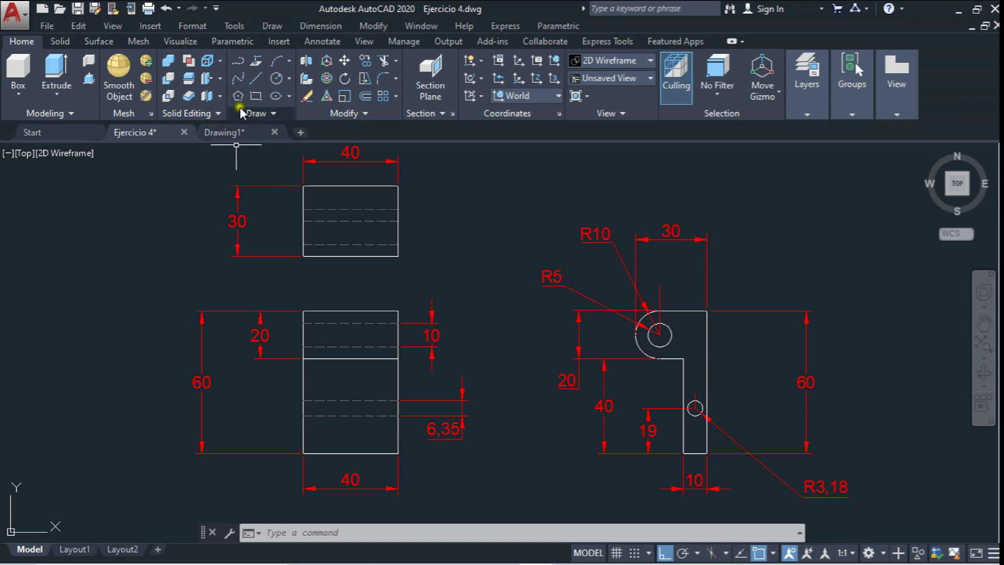
# In Drawing1, draw the 40-unit horizontal edge with Ortho on
pyautogui.click(238, 132)
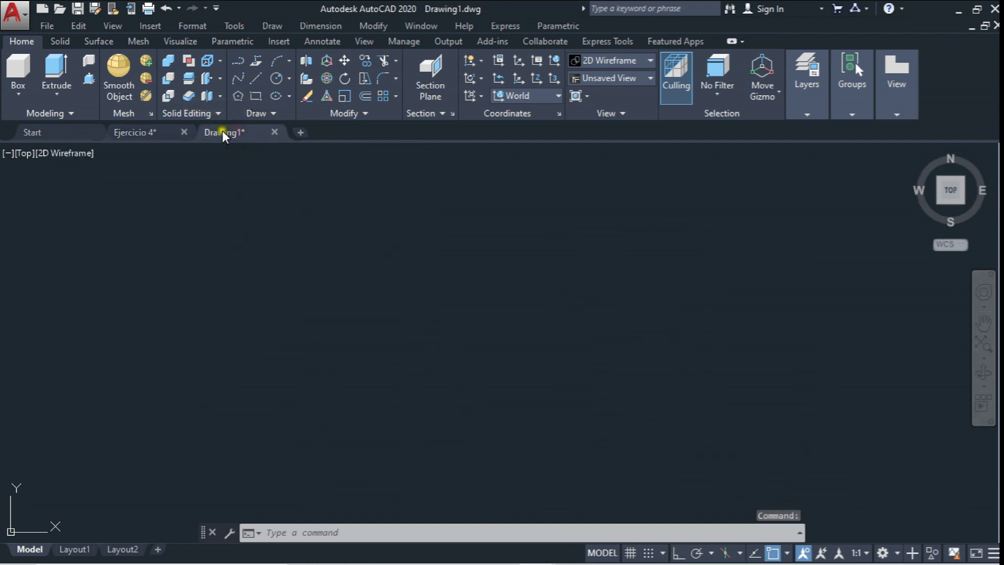
pyautogui.click(254, 77)
pyautogui.click(344, 224)
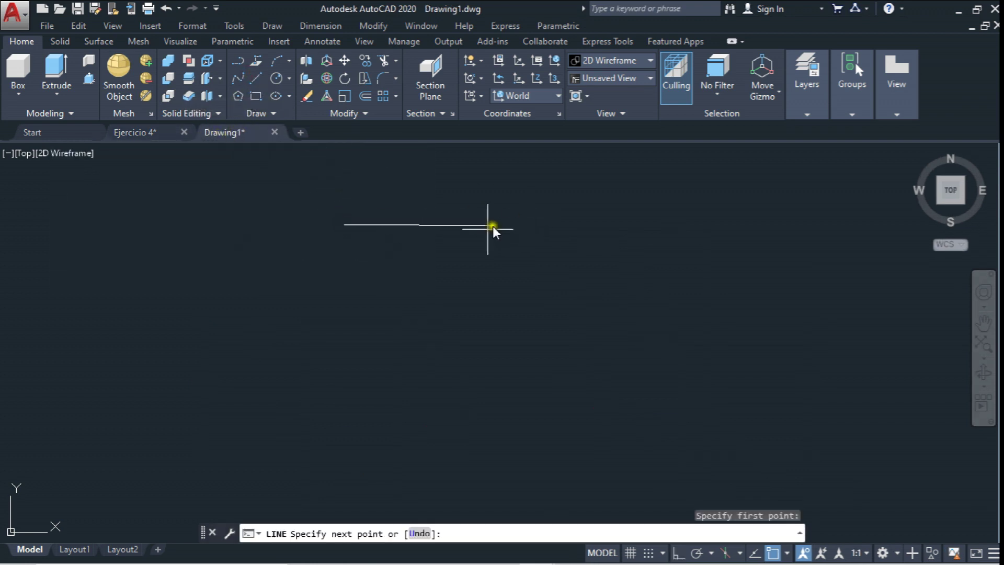
pyautogui.click(680, 553)
pyautogui.write('40')
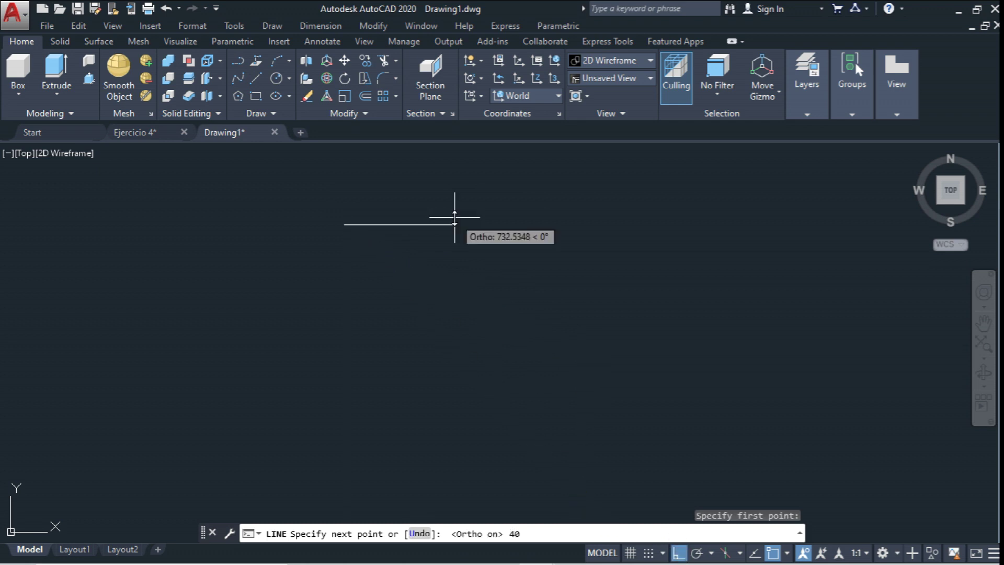
pyautogui.press('Return')
pyautogui.press('Escape')
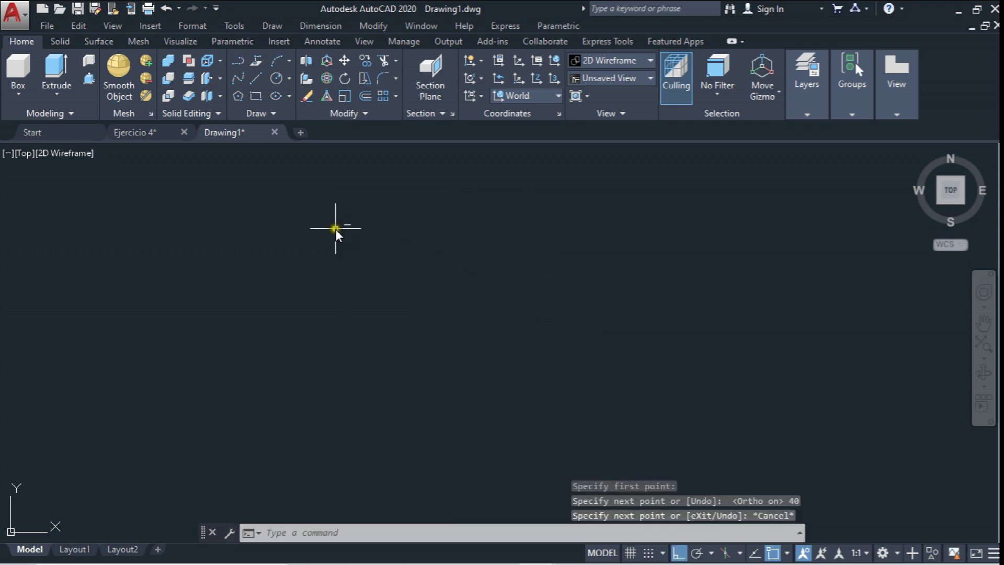
# Add the 30-unit vertical edge and 40-unit opposite edge, closing the 40 by 30 rectangle
pyautogui.scroll(4, 371, 223)
pyautogui.scroll(2, 378, 234)
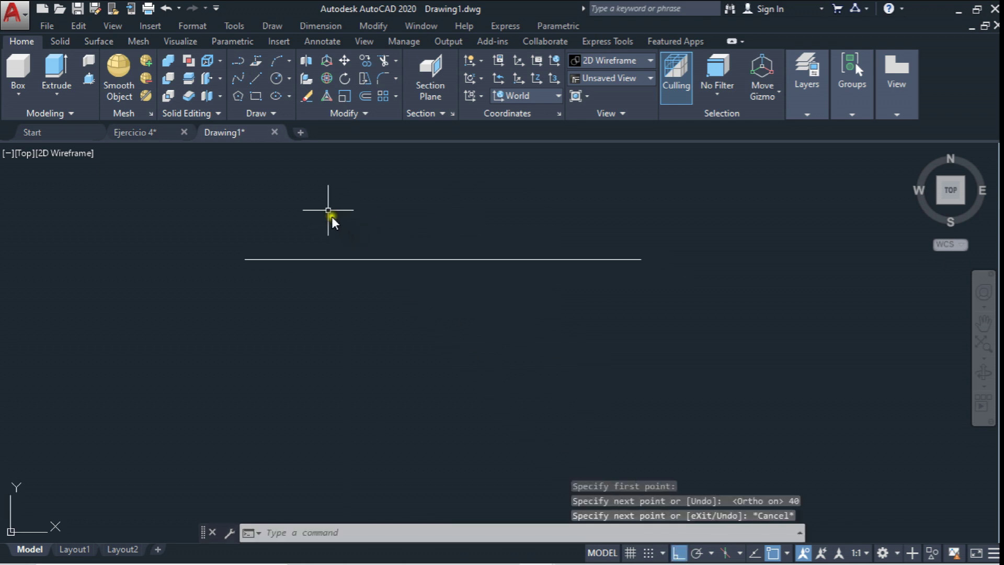
pyautogui.click(261, 77)
pyautogui.click(246, 259)
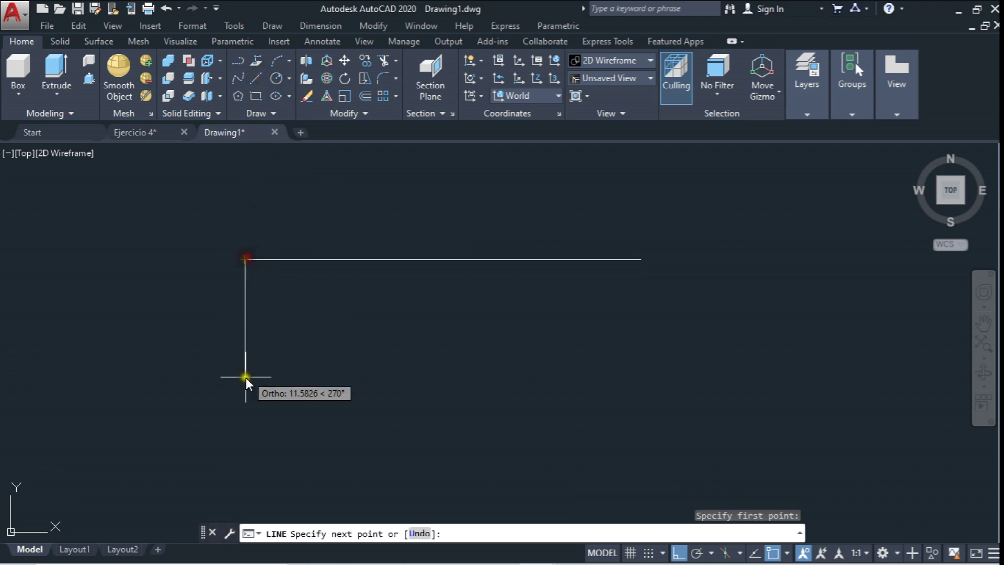
pyautogui.write('30')
pyautogui.press('Return')
pyautogui.scroll(-4, 340, 397)
pyautogui.write('40')
pyautogui.press('Return')
pyautogui.click(450, 298)
pyautogui.press('Escape')
# Recentre the rectangle and compare it with the Ejercicio 4 reference views
pyautogui.moveTo(551, 306); pyautogui.dragTo(560, 224, button='middle')
pyautogui.scroll(-2, 544, 236)
pyautogui.click(145, 131)
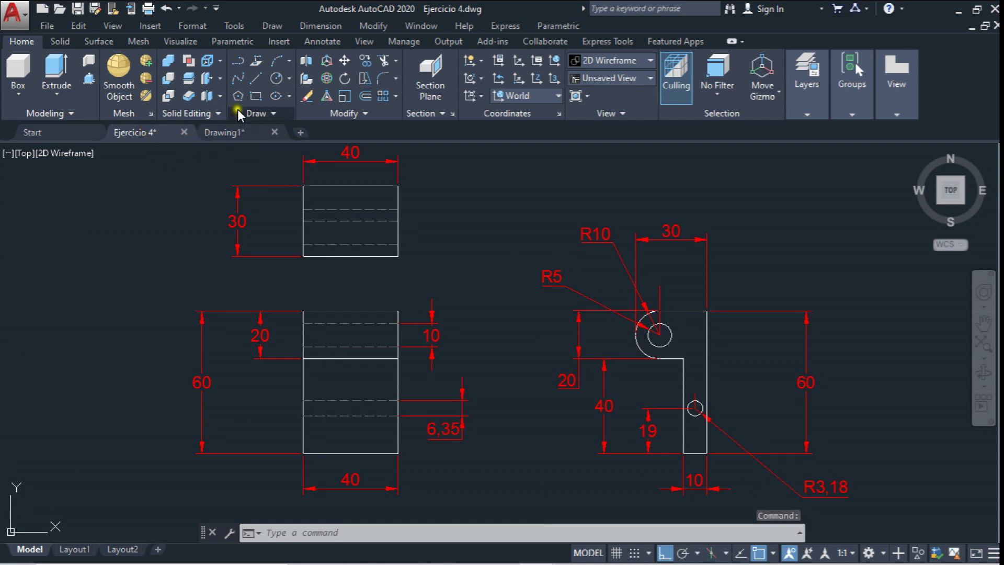
pyautogui.click(231, 131)
pyautogui.click(256, 78)
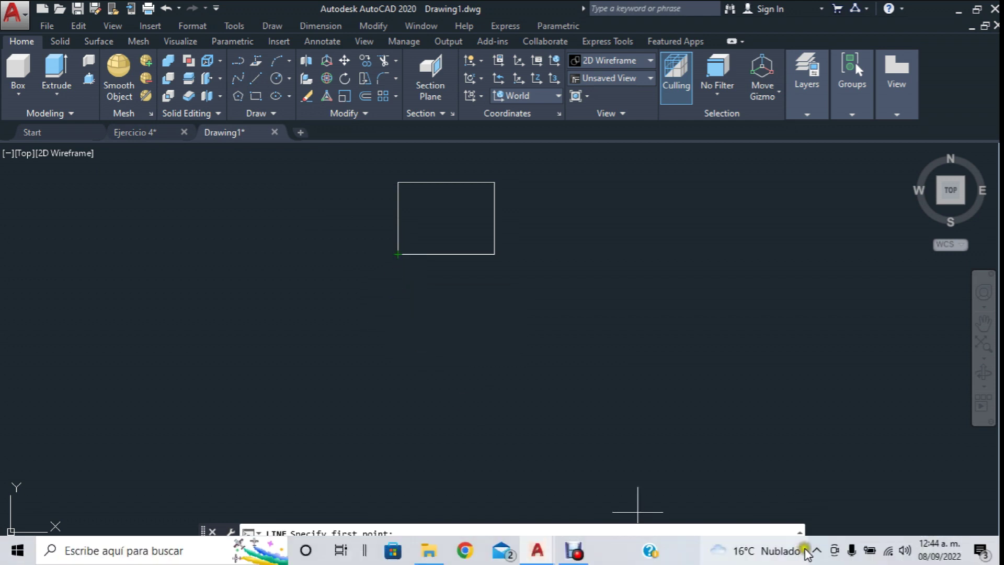
# Draw a closed 40 by 60 rectangle tracked below the first rectangle's lower-left corner
pyautogui.click(786, 553)
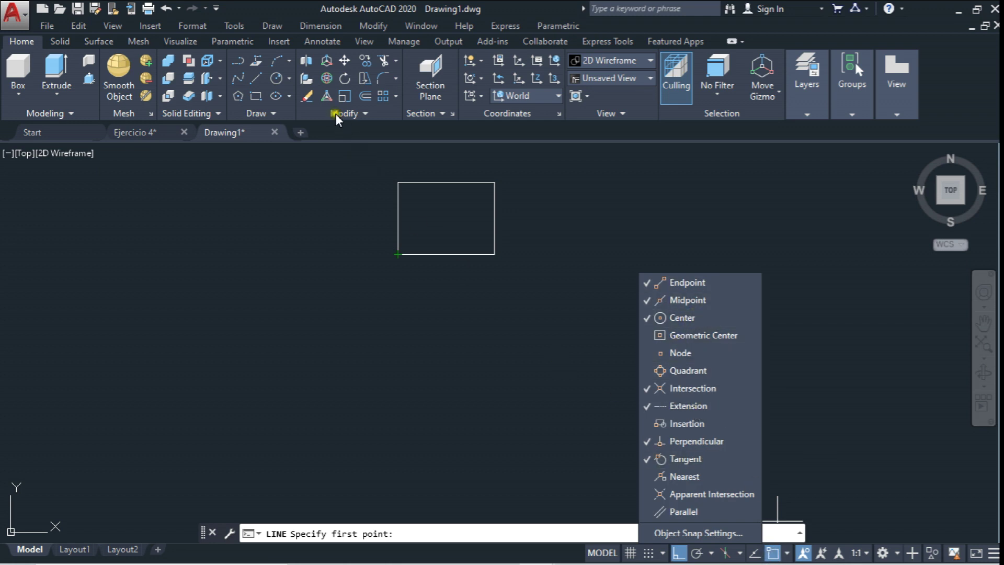
pyautogui.click(256, 78)
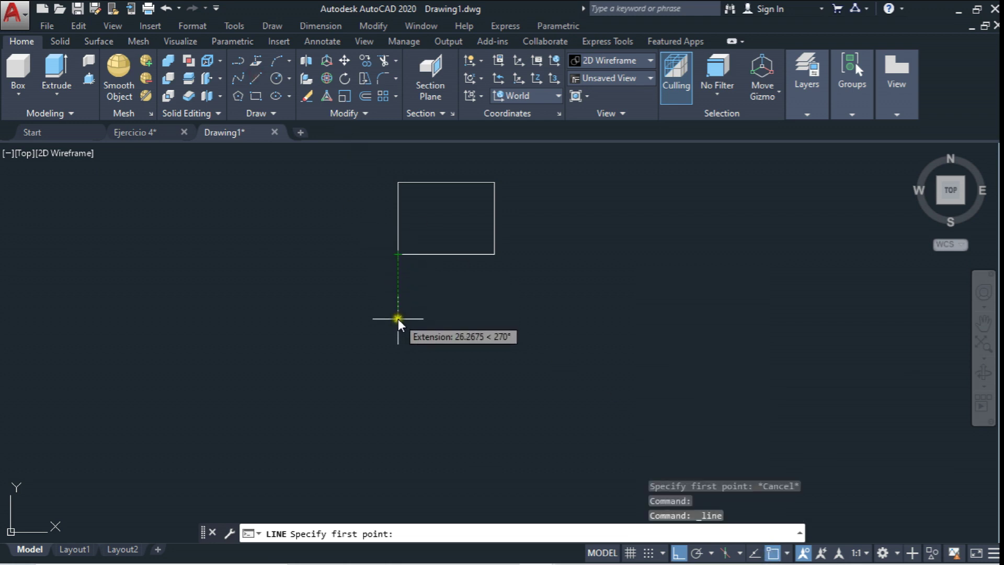
pyautogui.click(397, 318)
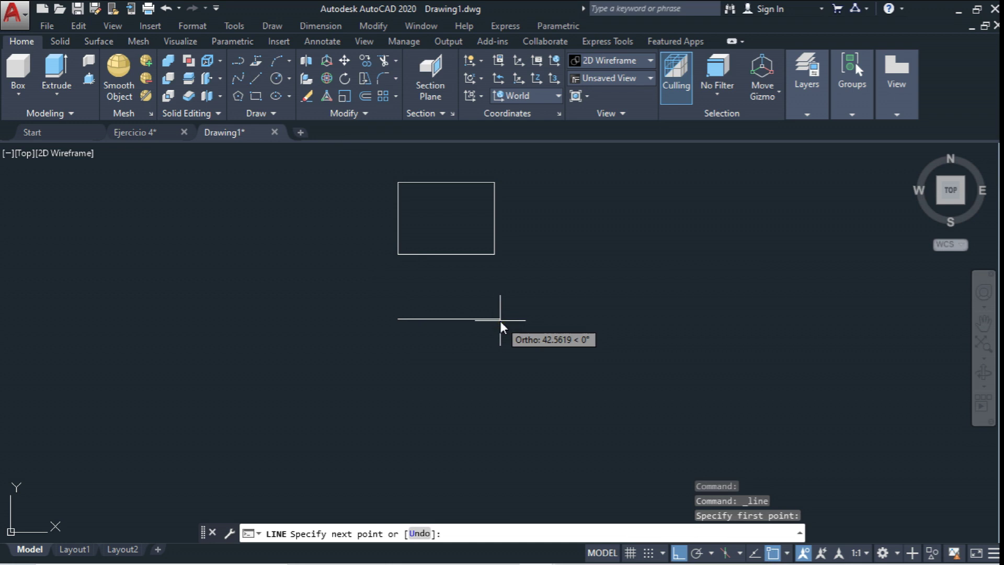
pyautogui.write('40')
pyautogui.press('Return')
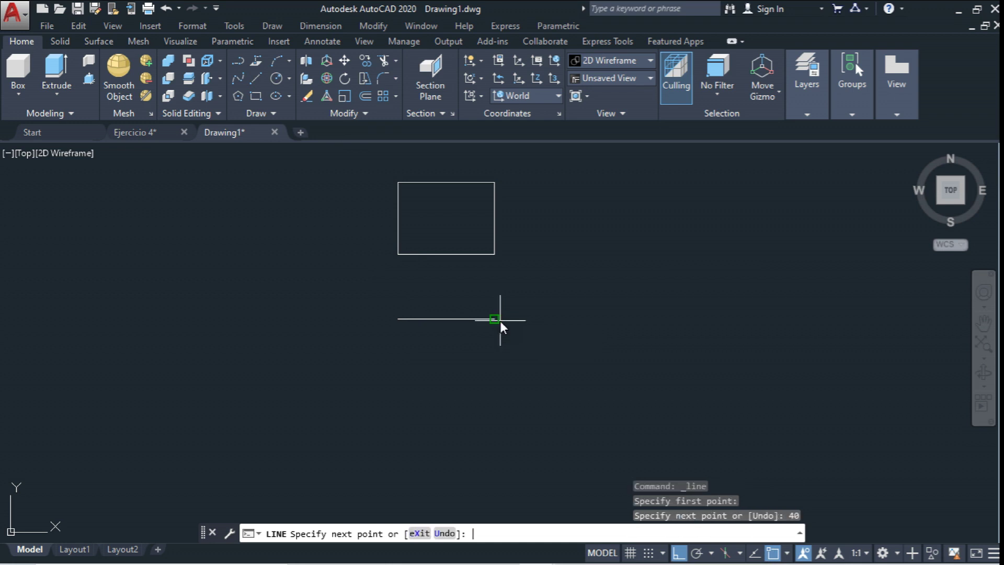
pyautogui.write('60')
pyautogui.press('Return')
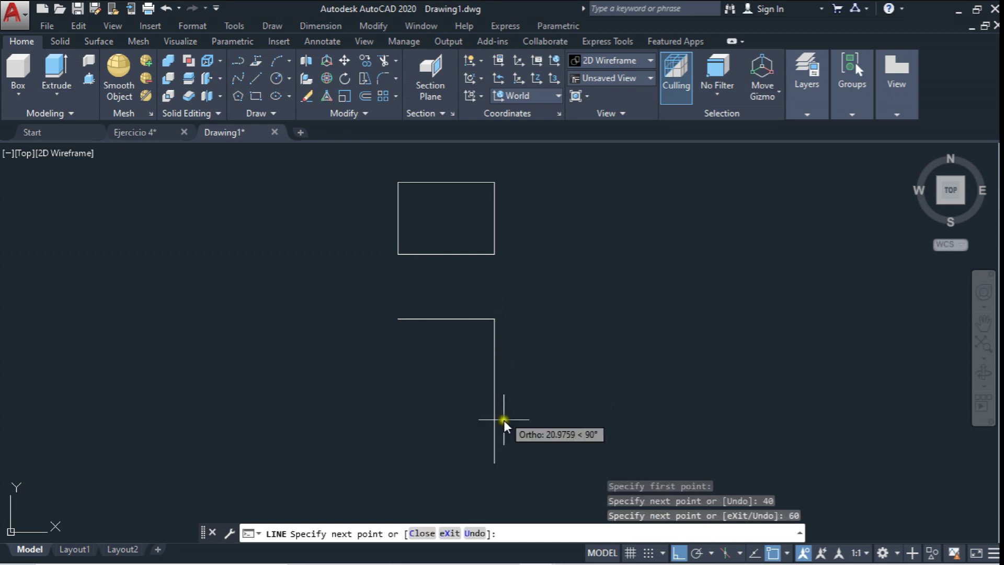
pyautogui.write('40')
pyautogui.press('Return')
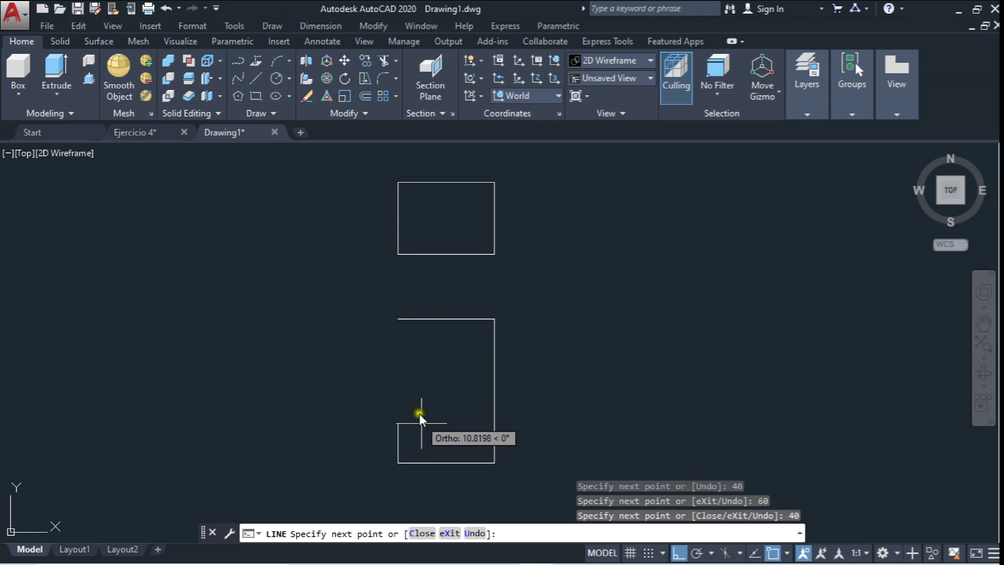
pyautogui.click(399, 319)
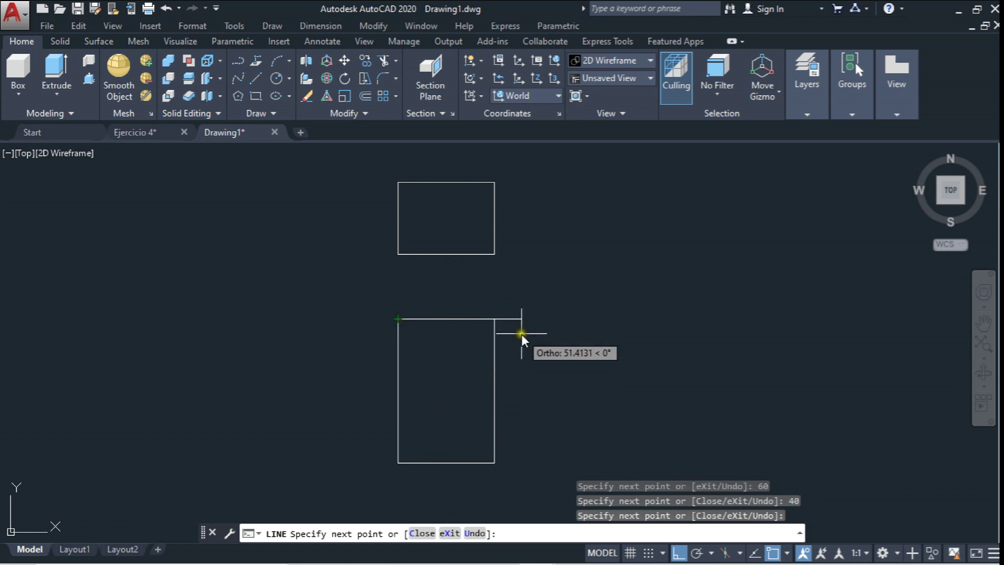
pyautogui.press('Escape')
pyautogui.moveTo(520, 280); pyautogui.dragTo(493, 282, button='middle')
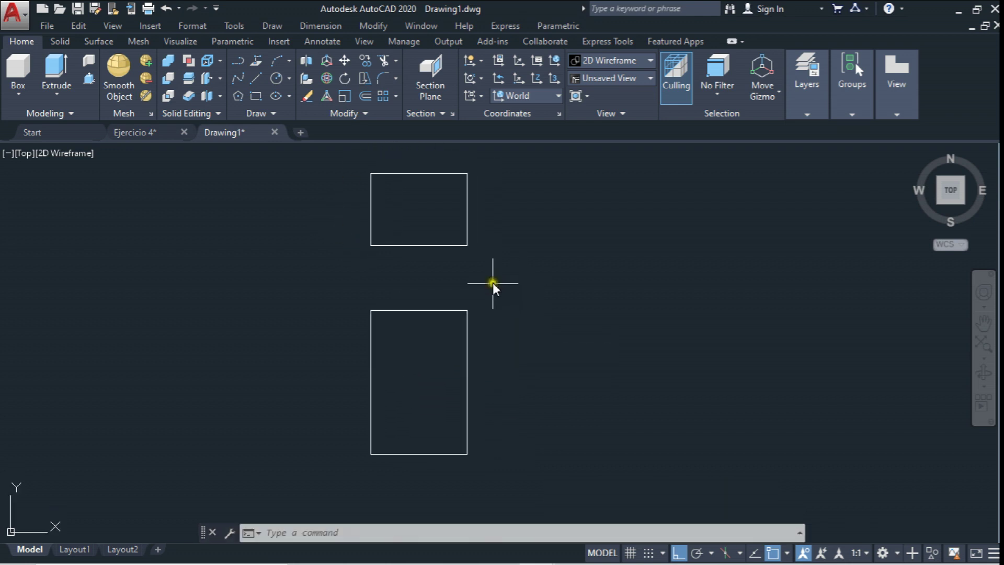
# Draw a 20-unit vertical guide line down from the front view's top-edge midpoint
pyautogui.click(145, 133)
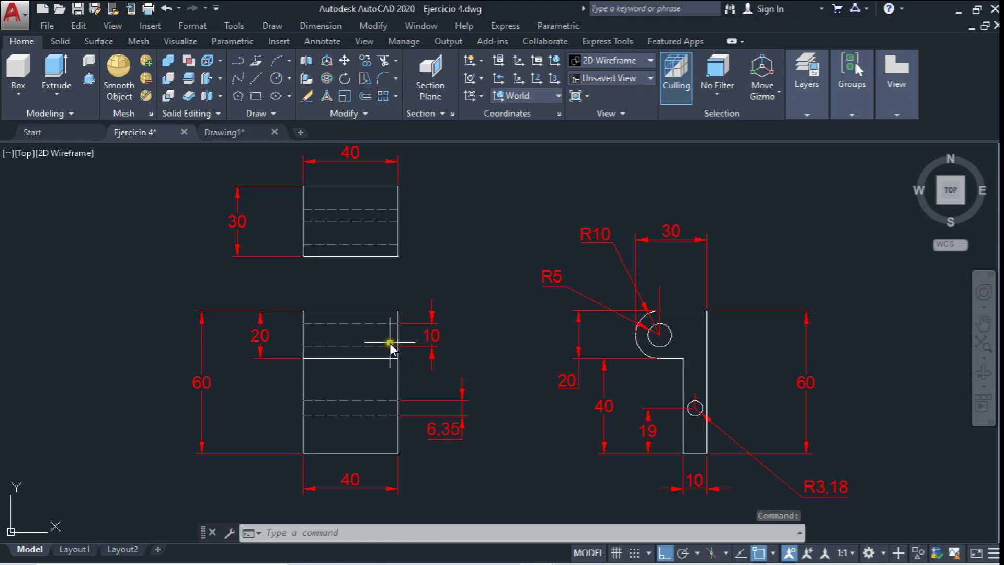
pyautogui.click(228, 130)
pyautogui.click(256, 76)
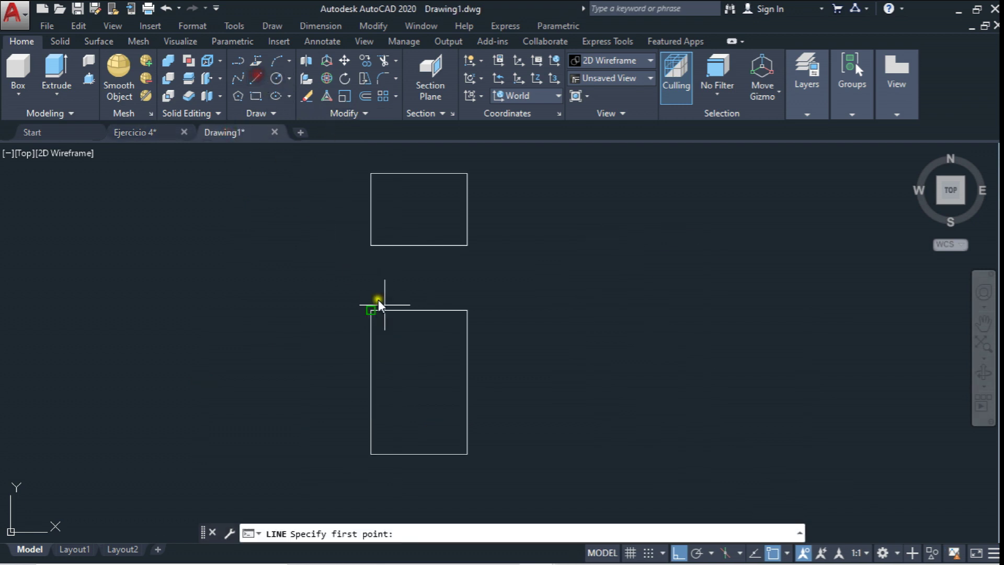
pyautogui.click(418, 312)
pyautogui.press('Return')
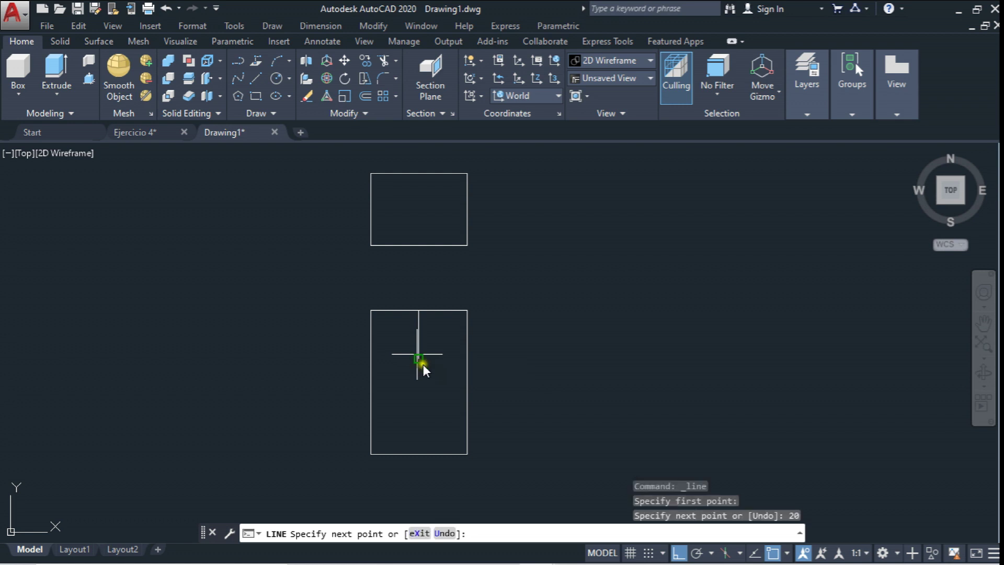
pyautogui.press('Escape')
# Copy the top edge 20 units down as a dividing line and delete the guide line
pyautogui.click(366, 60)
pyautogui.click(448, 290)
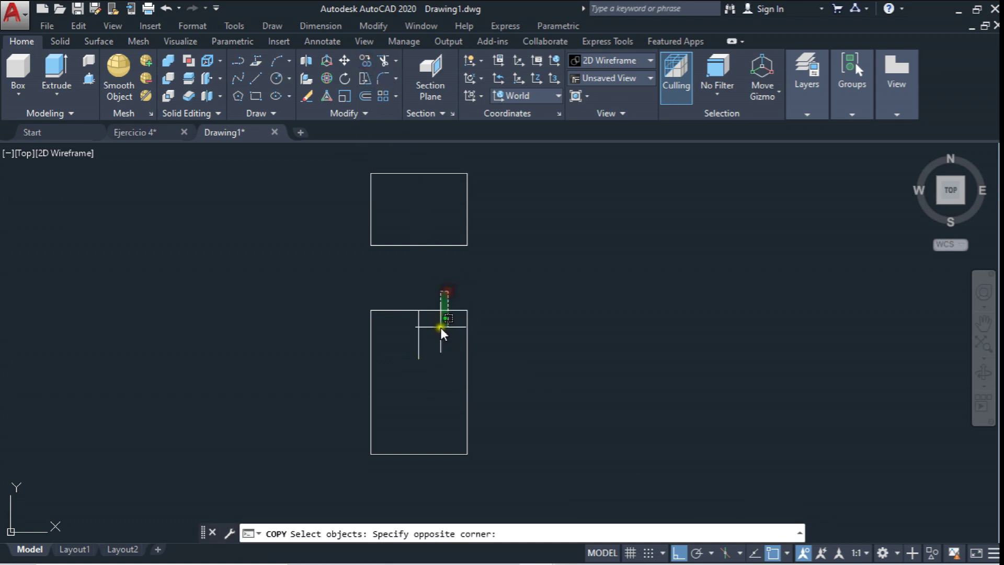
pyautogui.click(411, 329)
pyautogui.press('Return')
pyautogui.click(417, 310)
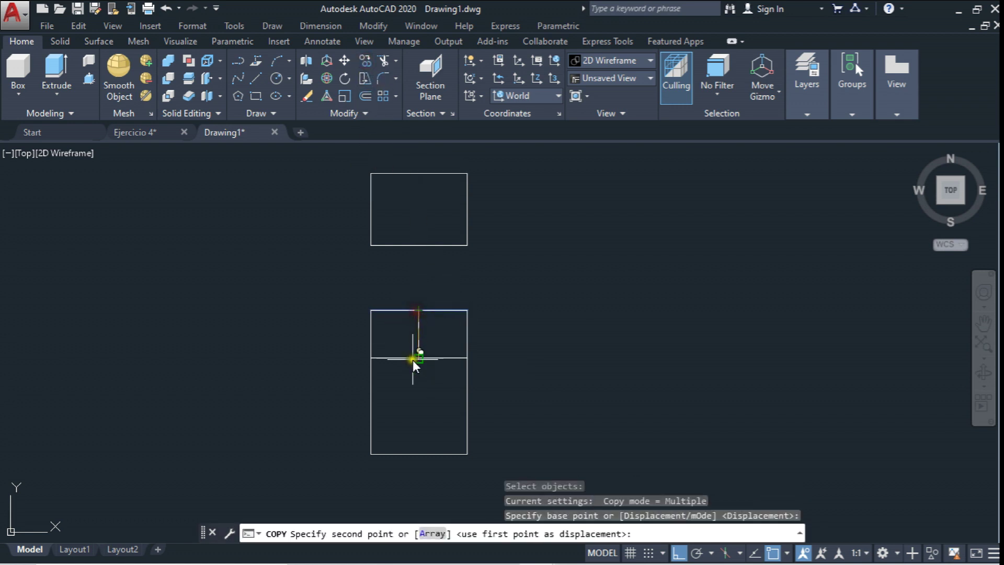
pyautogui.click(418, 359)
pyautogui.press('Escape')
pyautogui.click(418, 337)
pyautogui.press('Delete')
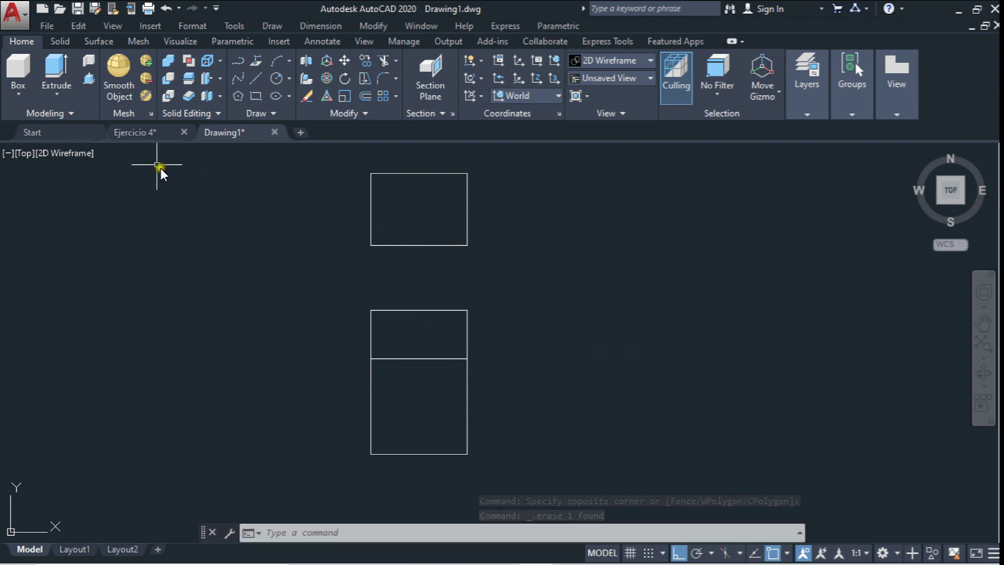
pyautogui.click(163, 135)
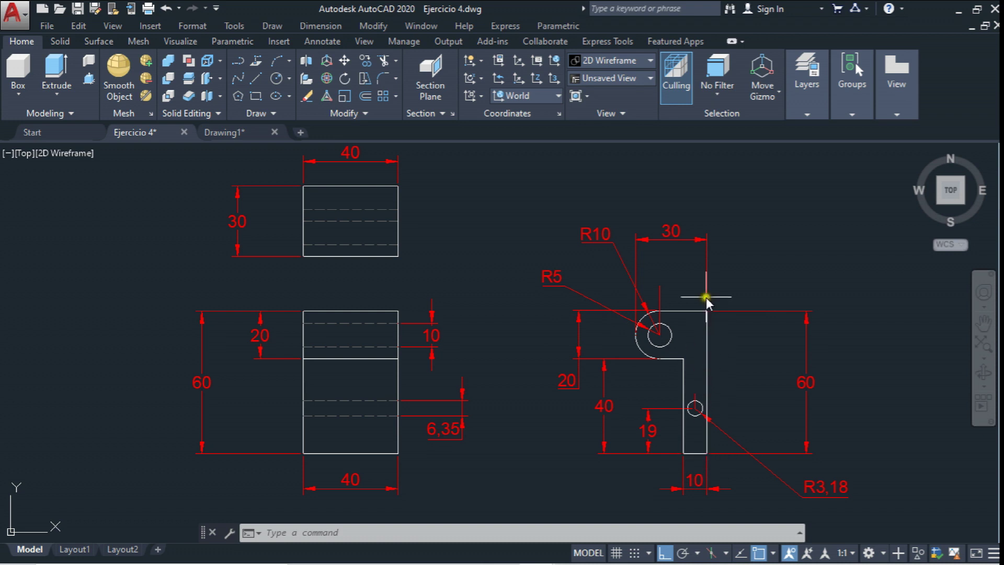
# Right of the front view, draw side-view segments of 60 up, 30 left, 20 down, 20 right
pyautogui.click(246, 135)
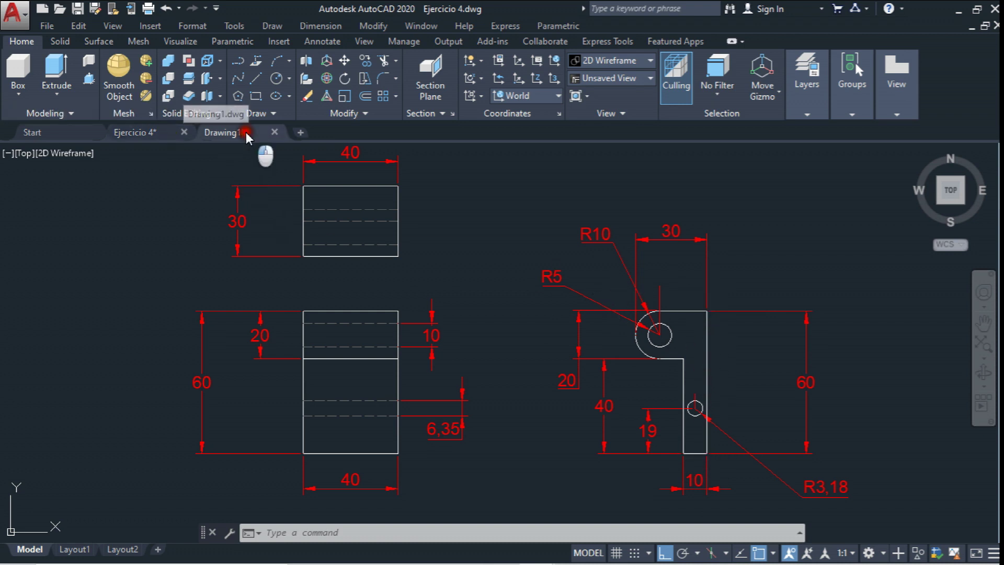
pyautogui.click(257, 79)
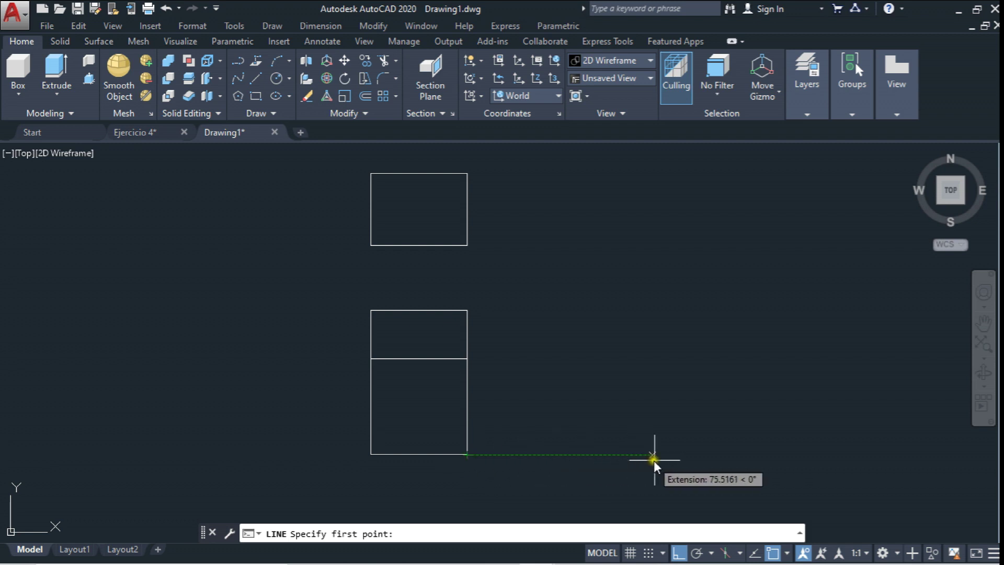
pyautogui.click(673, 455)
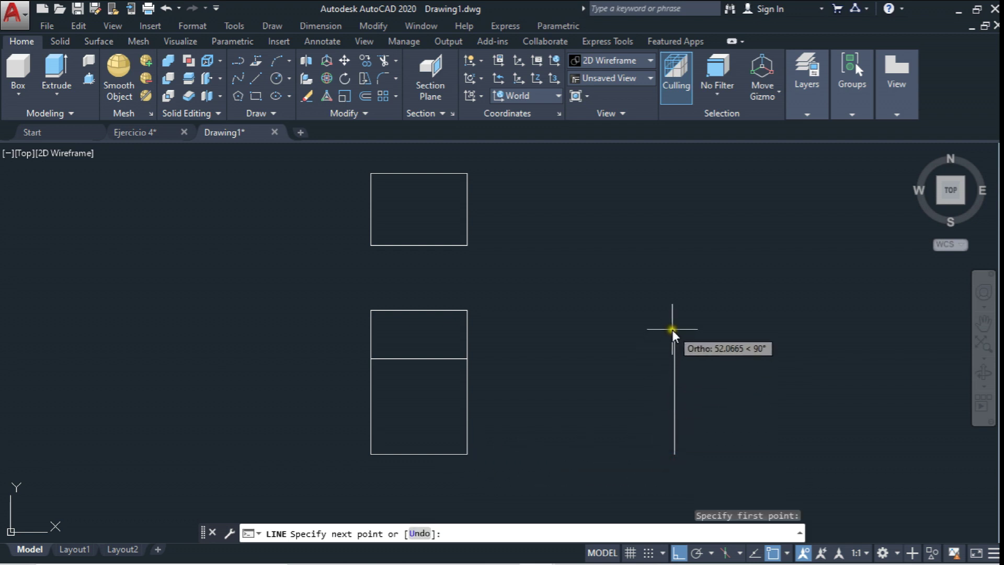
pyautogui.write('60')
pyautogui.press('Return')
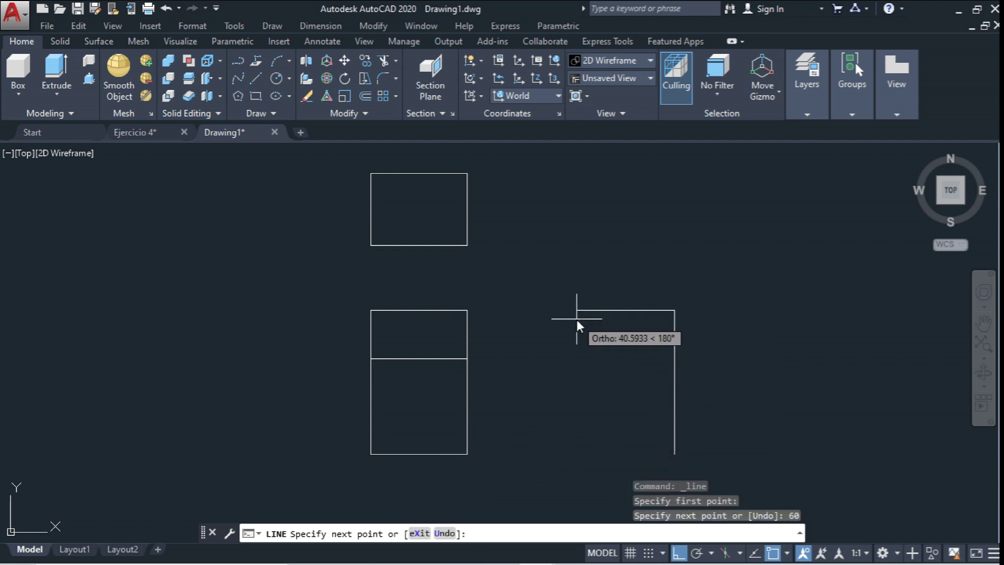
pyautogui.write('0')
pyautogui.press('Return')
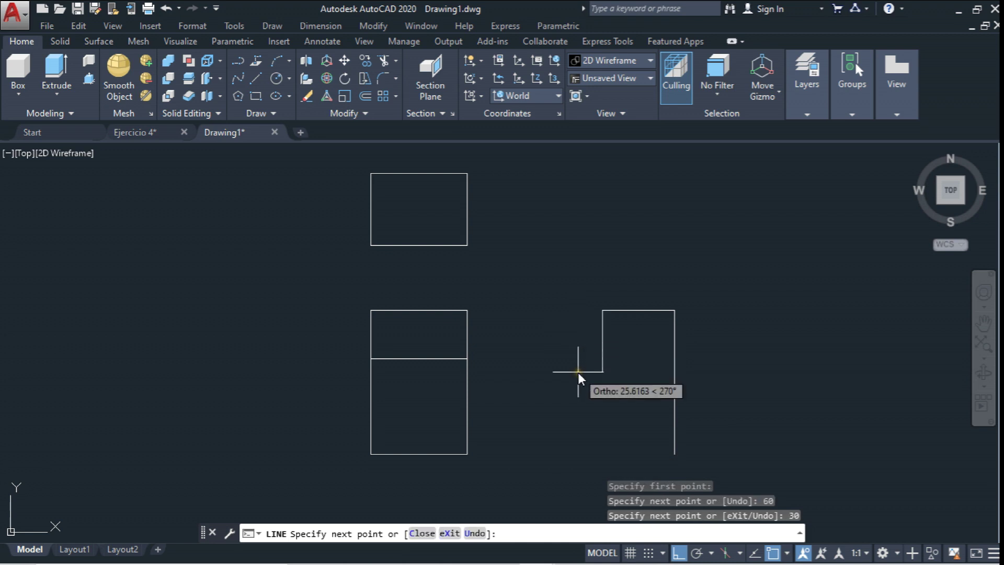
pyautogui.write('0')
pyautogui.press('Return')
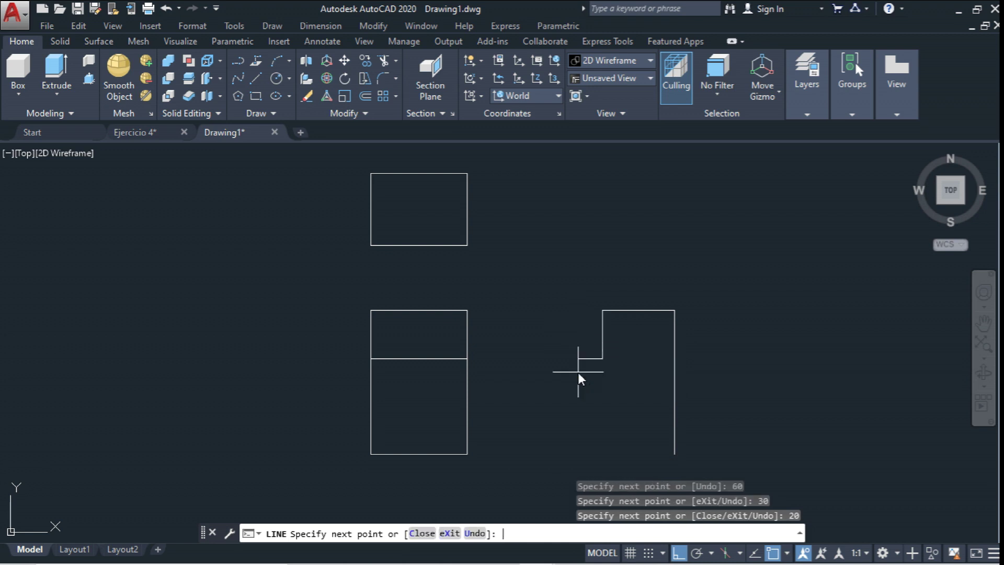
pyautogui.write('20')
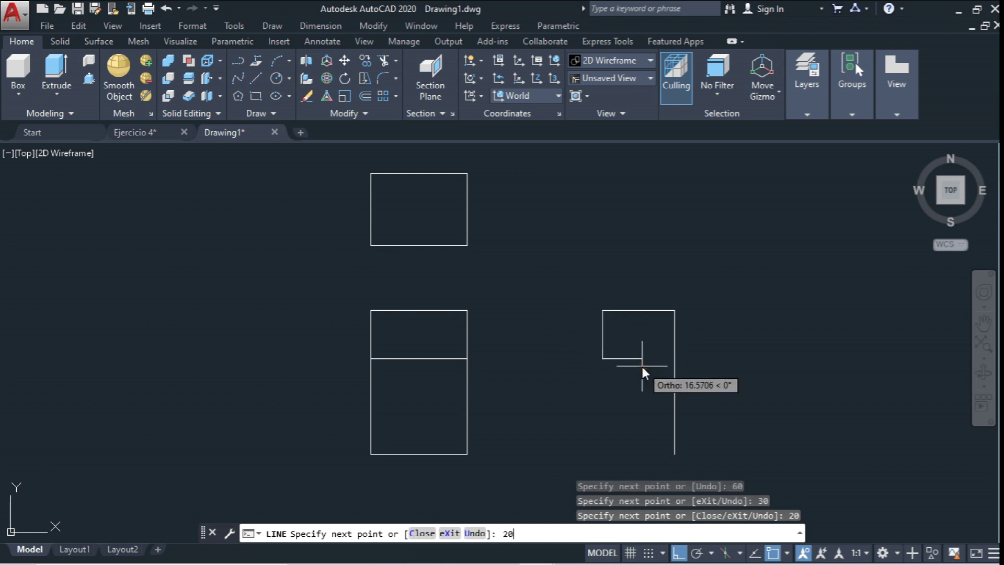
pyautogui.press('Return')
# Finish the downward leg and draw the side view's bottom edge
pyautogui.moveTo(645, 485); pyautogui.dragTo(645, 390, button='middle')
pyautogui.click(647, 381)
pyautogui.press('Escape')
pyautogui.click(256, 79)
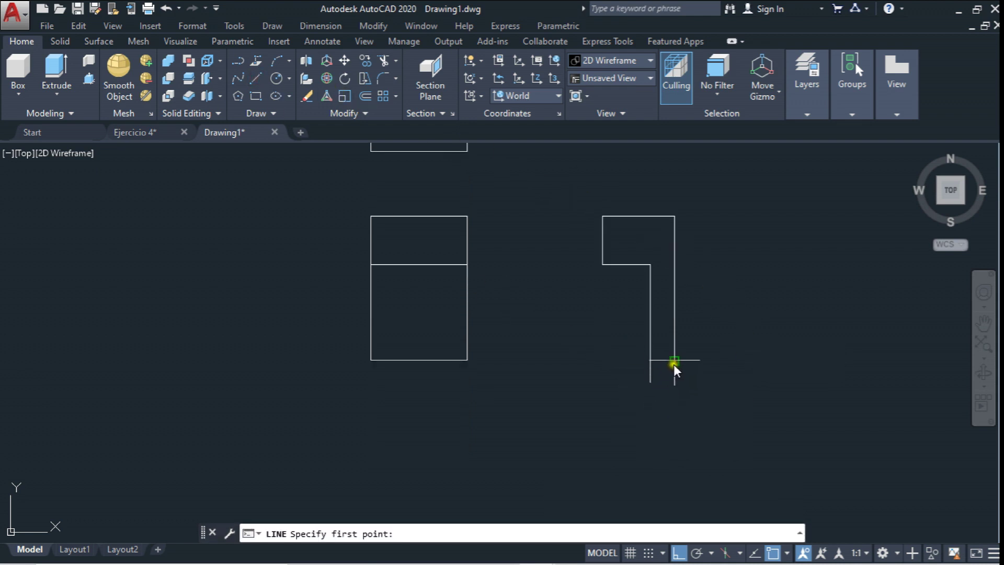
pyautogui.click(674, 364)
pyautogui.click(651, 360)
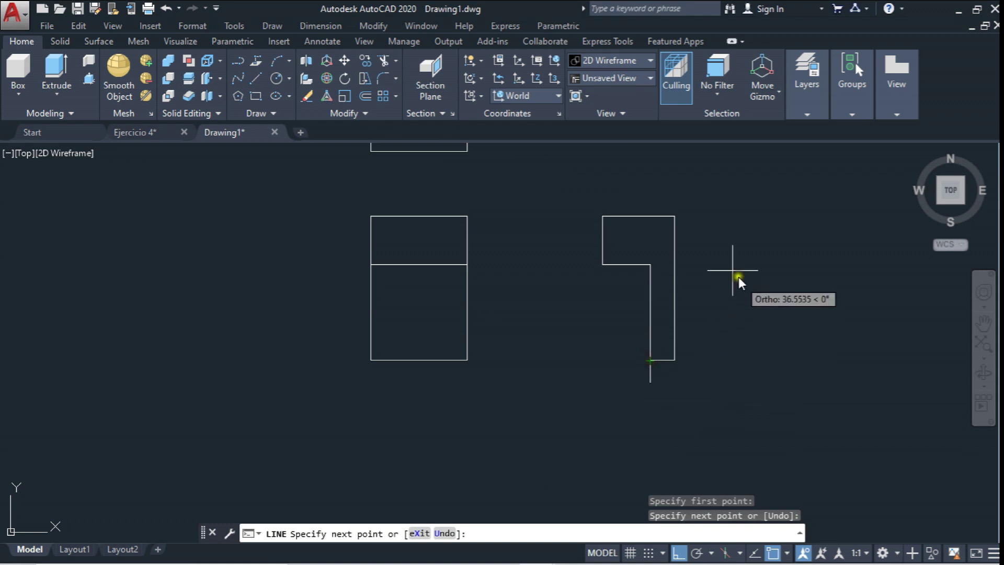
pyautogui.press('Escape')
# Stretch the overlong vertical line's endpoint to the bottom corner and recentre the views
pyautogui.click(650, 289)
pyautogui.scroll(2, 659, 356)
pyautogui.scroll(2, 649, 349)
pyautogui.click(640, 425)
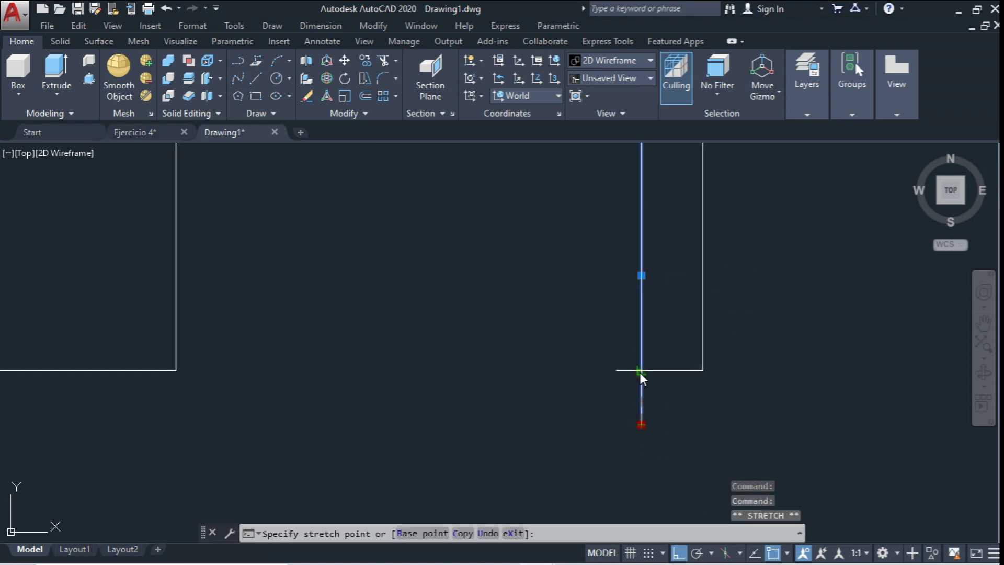
pyautogui.click(639, 371)
pyautogui.press('Escape')
pyautogui.scroll(-2, 613, 335)
pyautogui.scroll(-2, 616, 343)
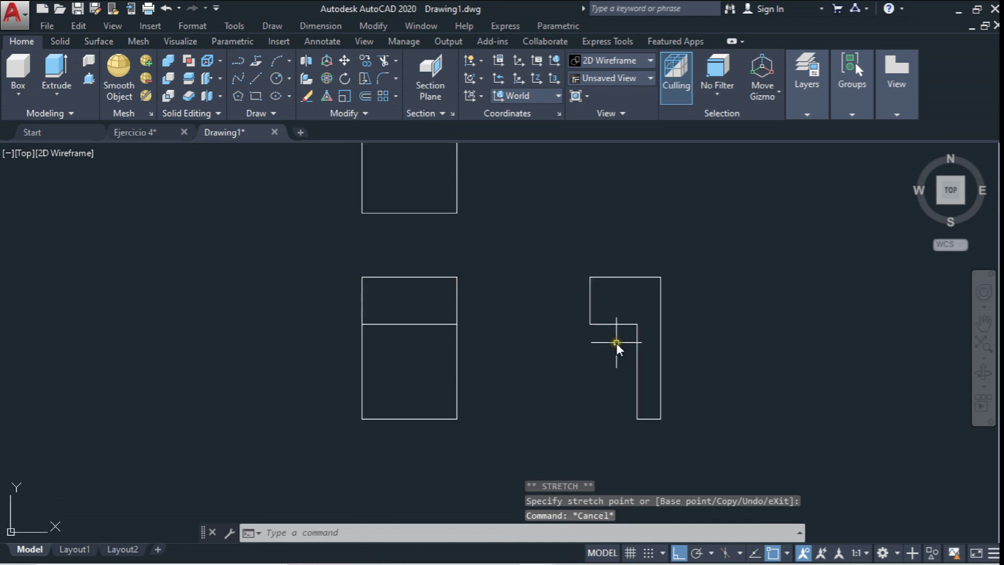
pyautogui.moveTo(543, 278); pyautogui.dragTo(544, 305, button='middle')
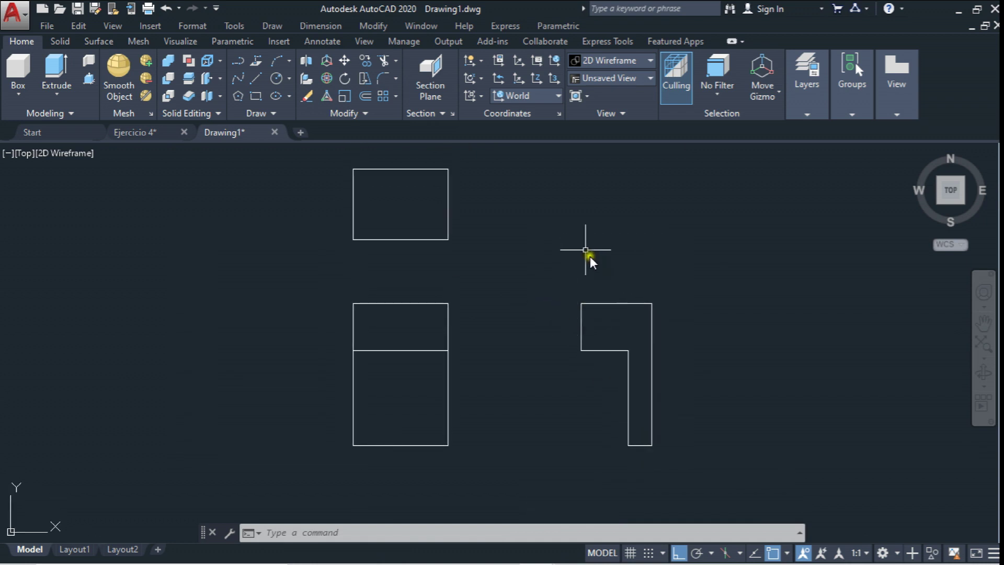
# Draw a Tan, Tan, Tan circle touching three sides of the side view's top square
pyautogui.click(288, 80)
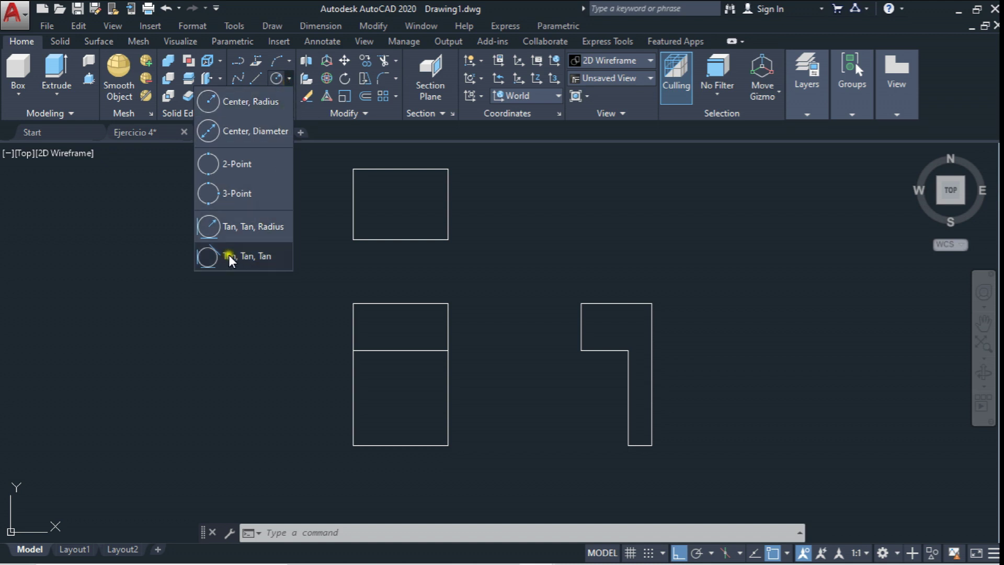
pyautogui.click(216, 256)
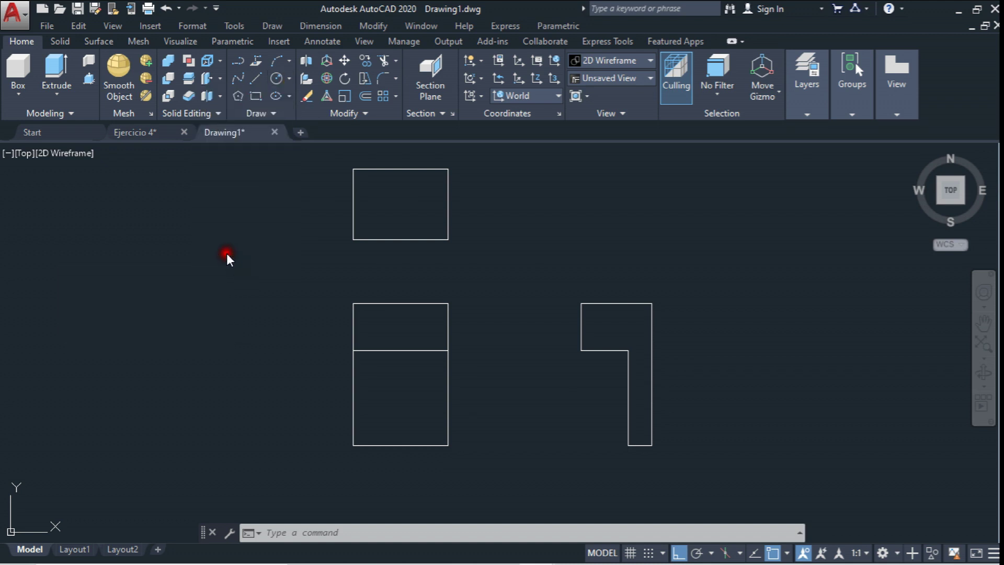
pyautogui.scroll(2, 631, 358)
pyautogui.click(583, 360)
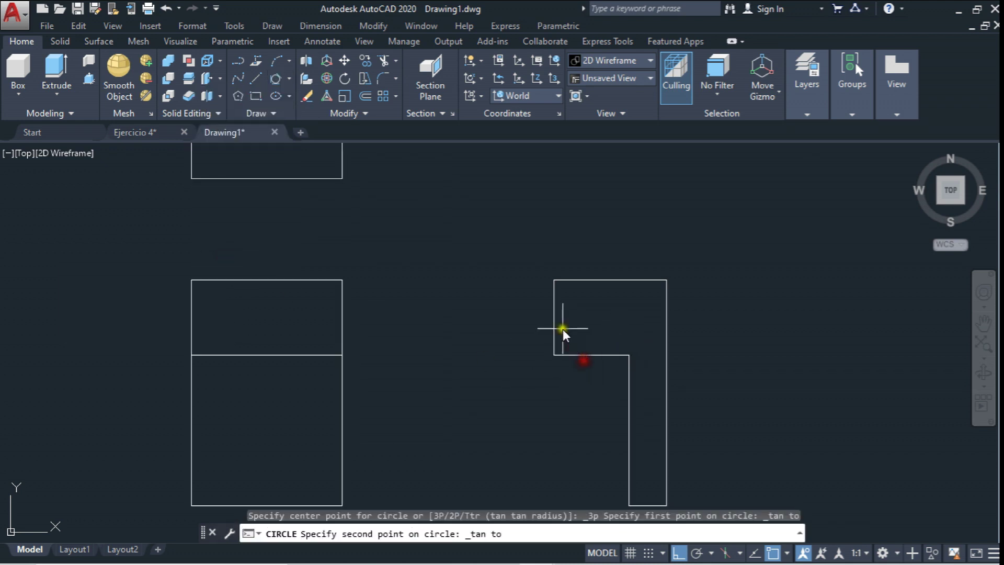
pyautogui.click(557, 322)
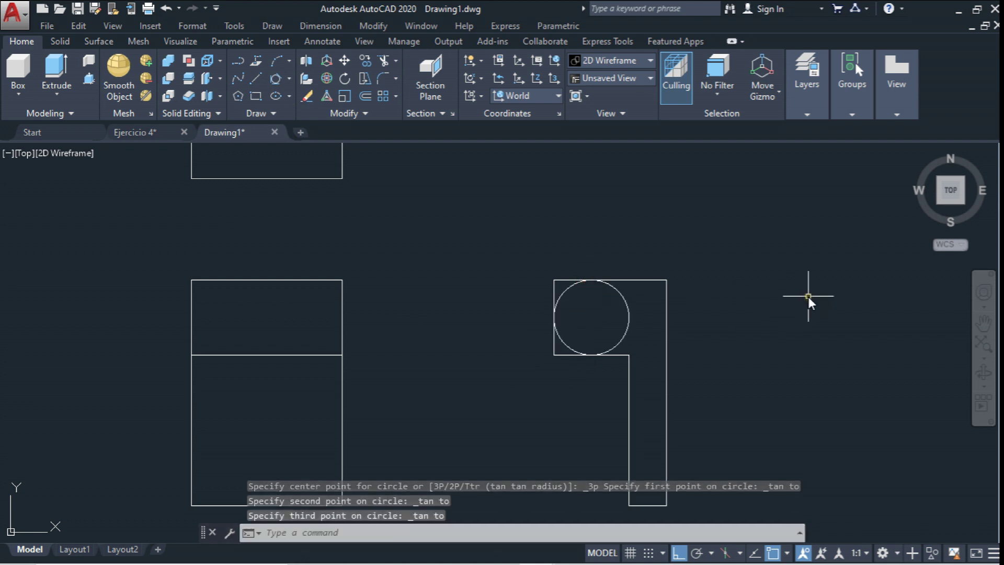
pyautogui.press('Return')
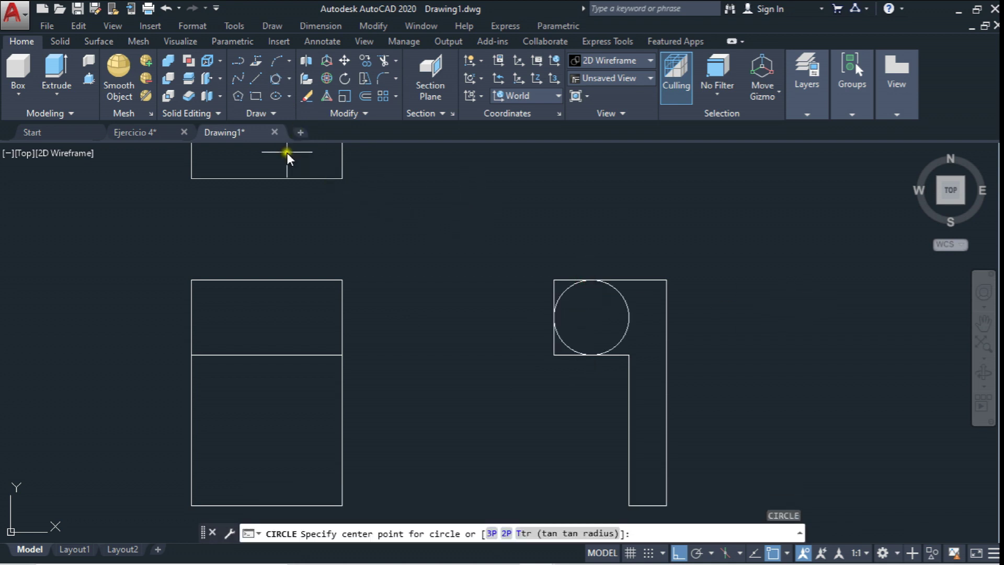
pyautogui.write('d')
# Add a concentric 10-diameter hole at the circle's centre, then check Ejercicio 4
pyautogui.click(284, 82)
pyautogui.click(572, 324)
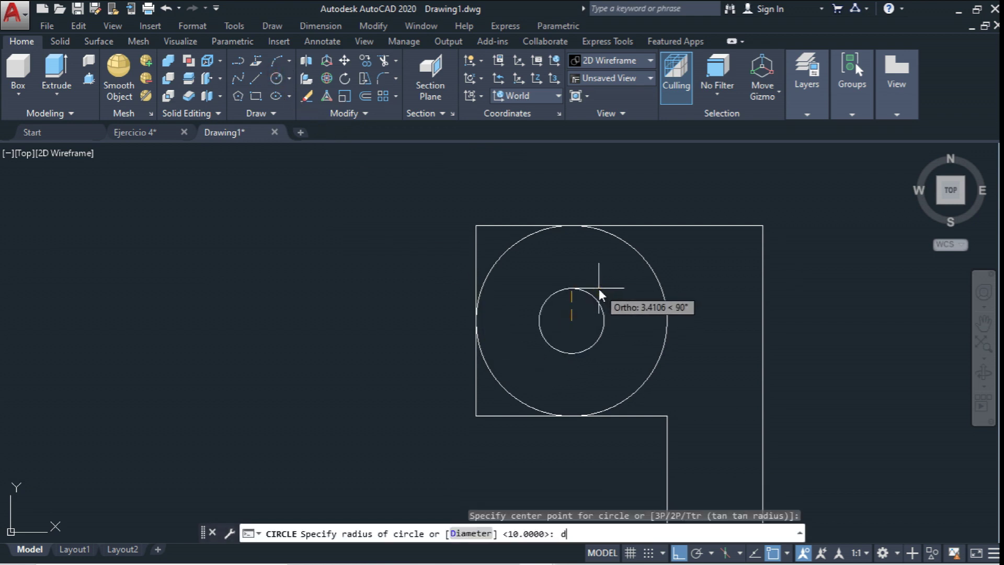
pyautogui.press('Return')
pyautogui.write('1')
pyautogui.press('Return')
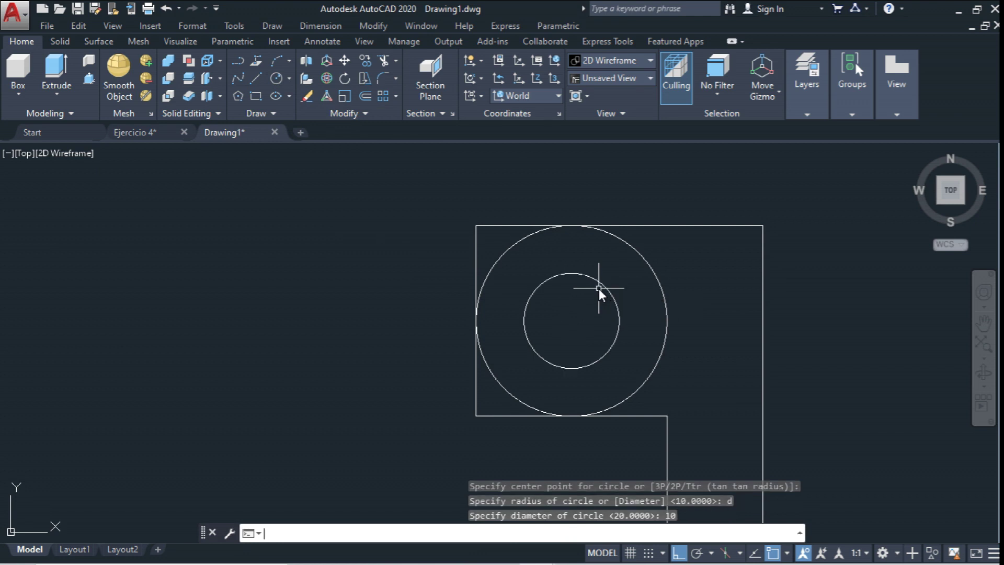
pyautogui.scroll(-6, 555, 236)
pyautogui.scroll(3, 548, 253)
pyautogui.scroll(-3, 573, 249)
pyautogui.hotkey('ctrl', 'Tab')
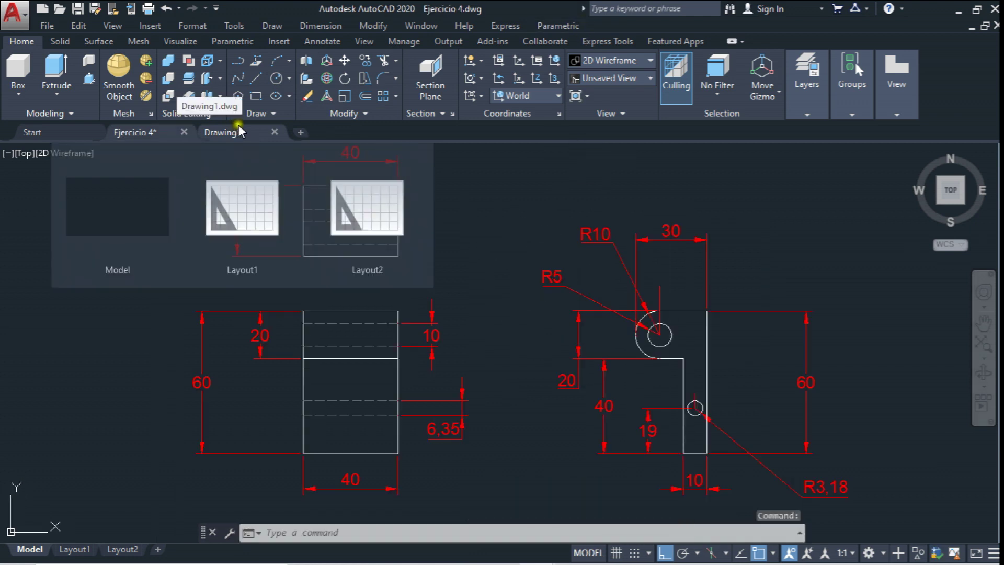
# Trim the square's corner lines outside the outer circle and delete the leftover vertical line
pyautogui.click(233, 133)
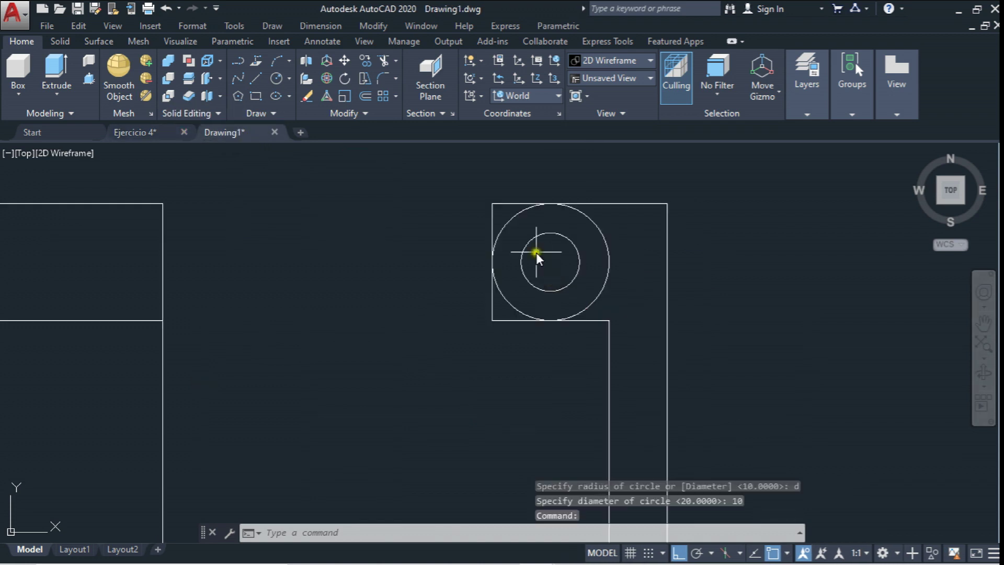
pyautogui.moveTo(535, 252); pyautogui.dragTo(498, 285, button='middle')
pyautogui.click(382, 61)
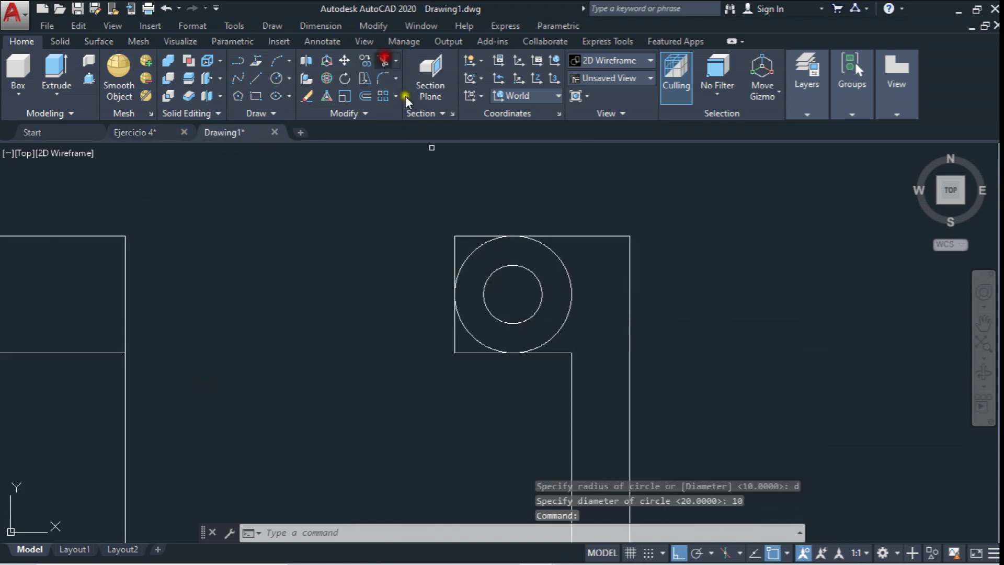
pyautogui.click(481, 246)
pyautogui.press('Return')
pyautogui.click(448, 243)
pyautogui.click(453, 302)
pyautogui.click(464, 363)
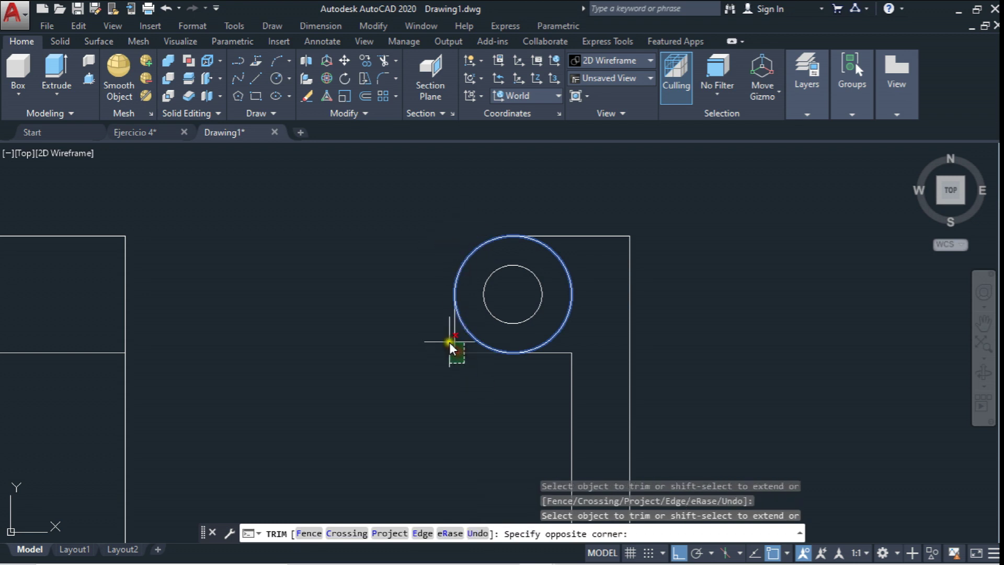
pyautogui.click(449, 342)
pyautogui.press('Escape')
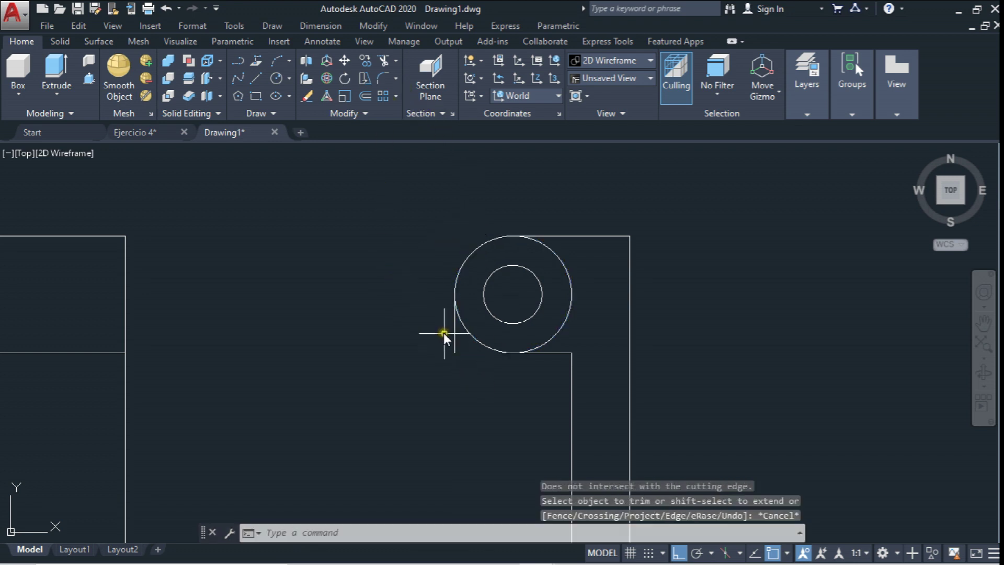
pyautogui.click(454, 346)
pyautogui.press('Delete')
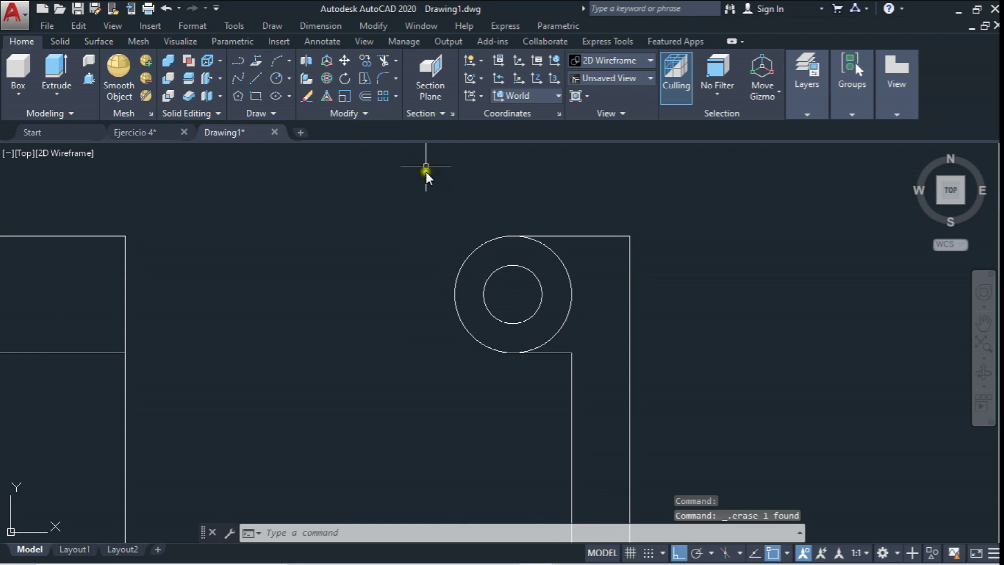
# Trim away the circle's right arc between the two horizontal lines
pyautogui.write('tr')
pyautogui.press('Return')
pyautogui.click(563, 354)
pyautogui.click(587, 237)
pyautogui.rightClick(554, 202)
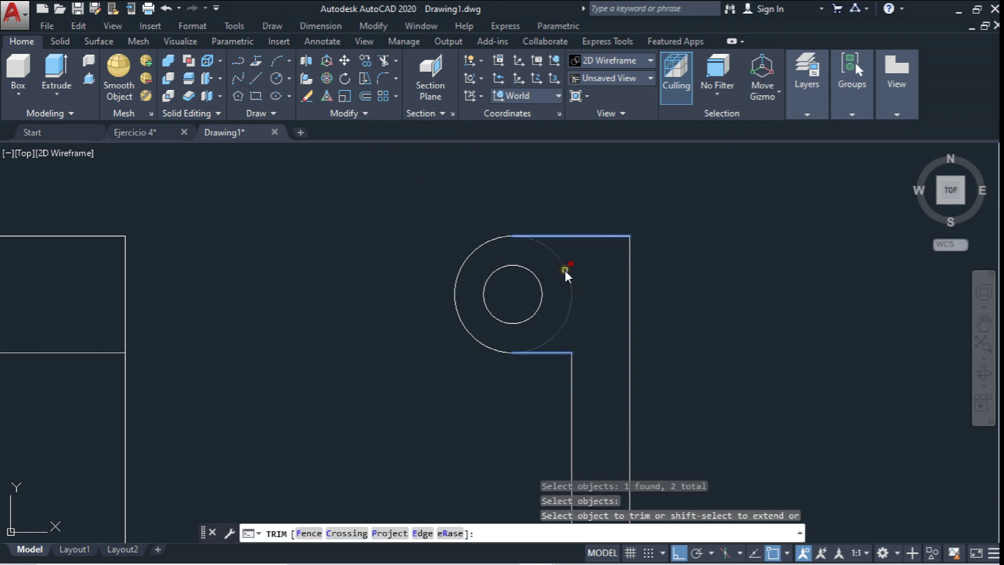
pyautogui.click(565, 270)
pyautogui.scroll(-2, 560, 269)
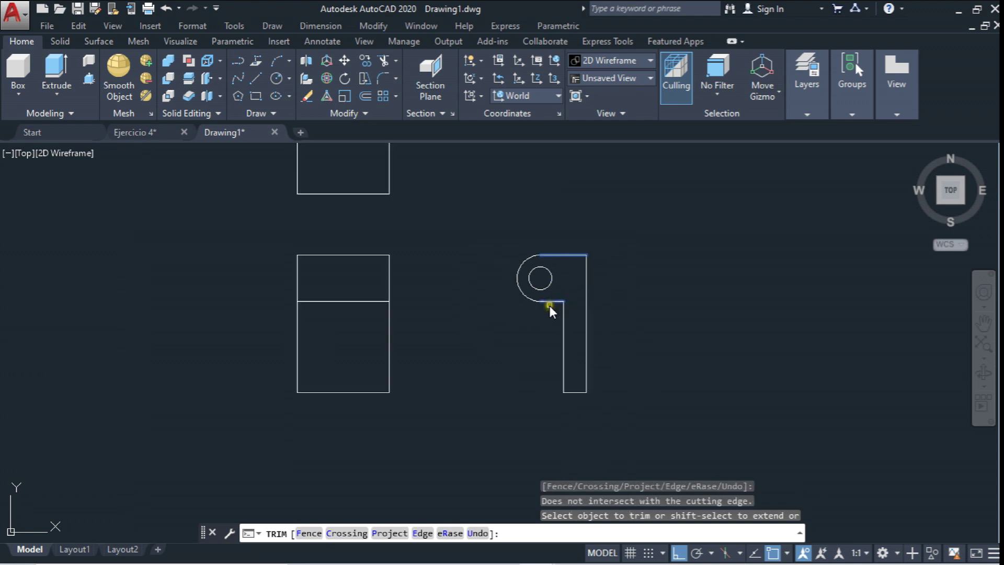
pyautogui.press('Escape')
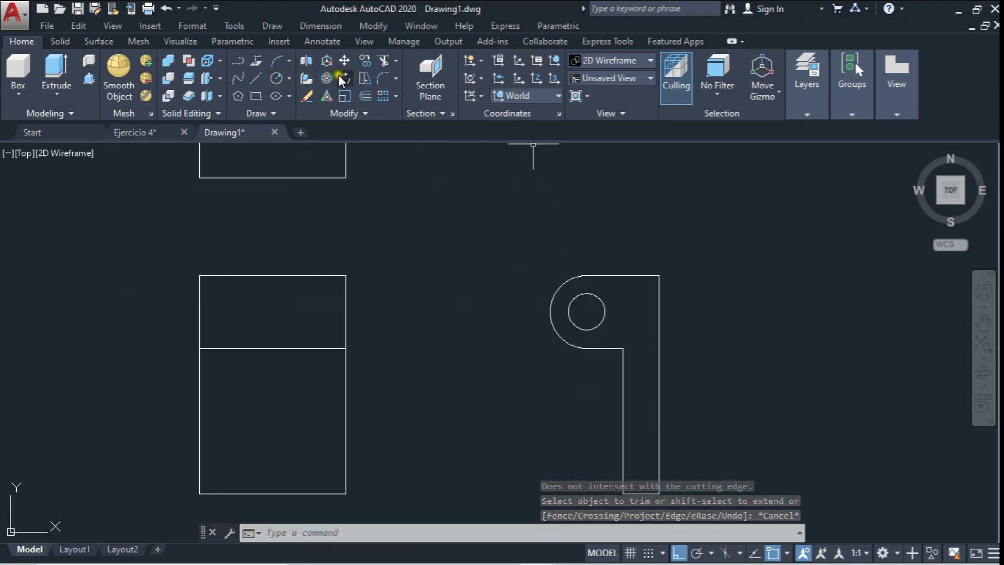
# Start copying the lower leg's inner vertical line, then cancel the unfinished copy
pyautogui.click(366, 57)
pyautogui.click(632, 400)
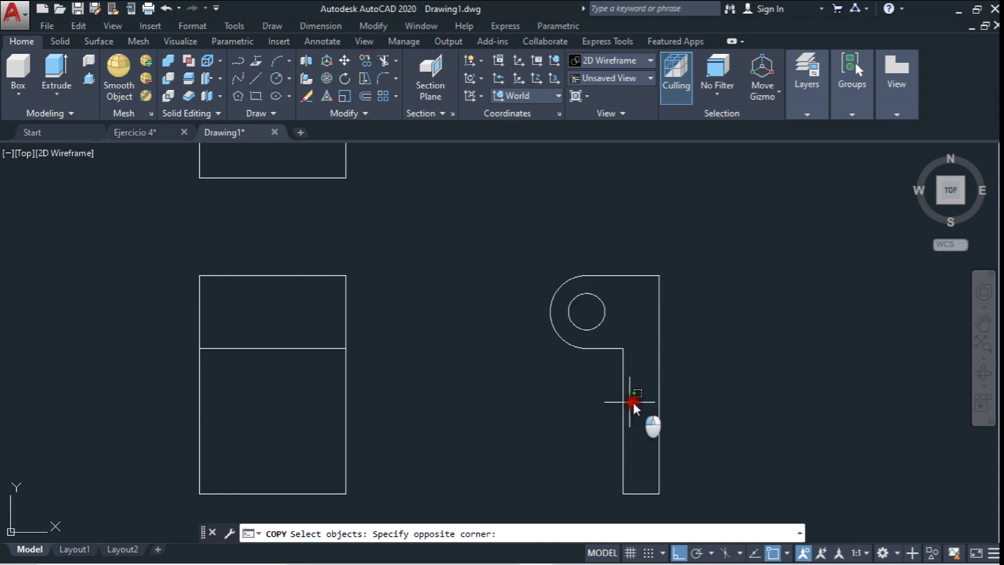
pyautogui.click(588, 414)
pyautogui.click(622, 419)
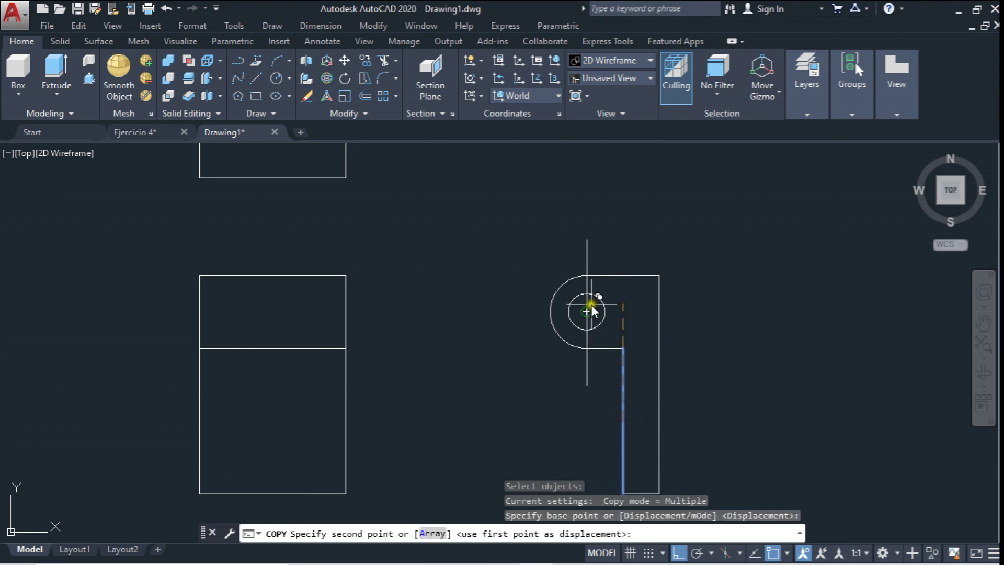
pyautogui.moveTo(587, 315); pyautogui.dragTo(661, 317, button='middle')
pyautogui.press('Escape')
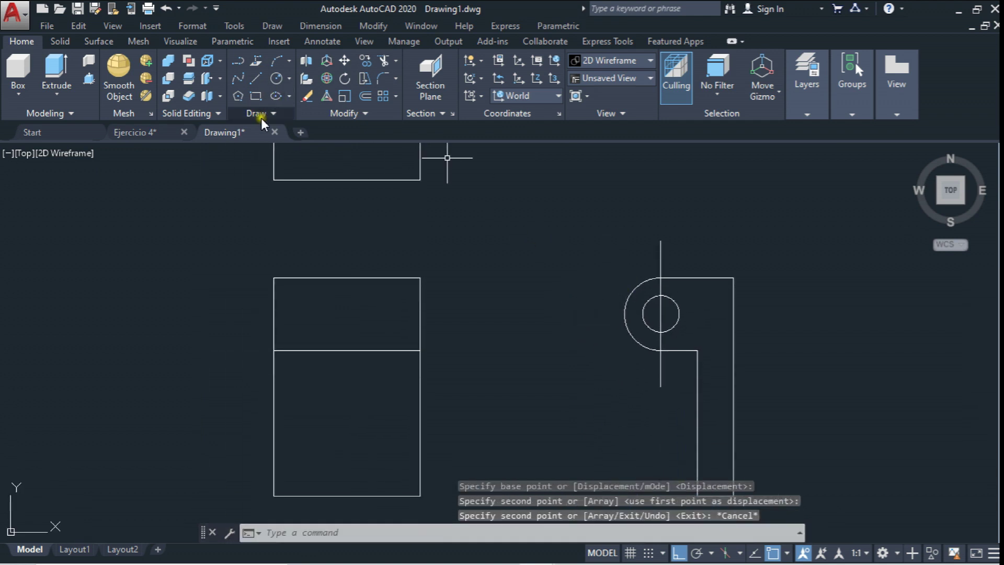
# Draw a horizontal line from the inner circle's top quadrant to the front view's left edge
pyautogui.click(255, 76)
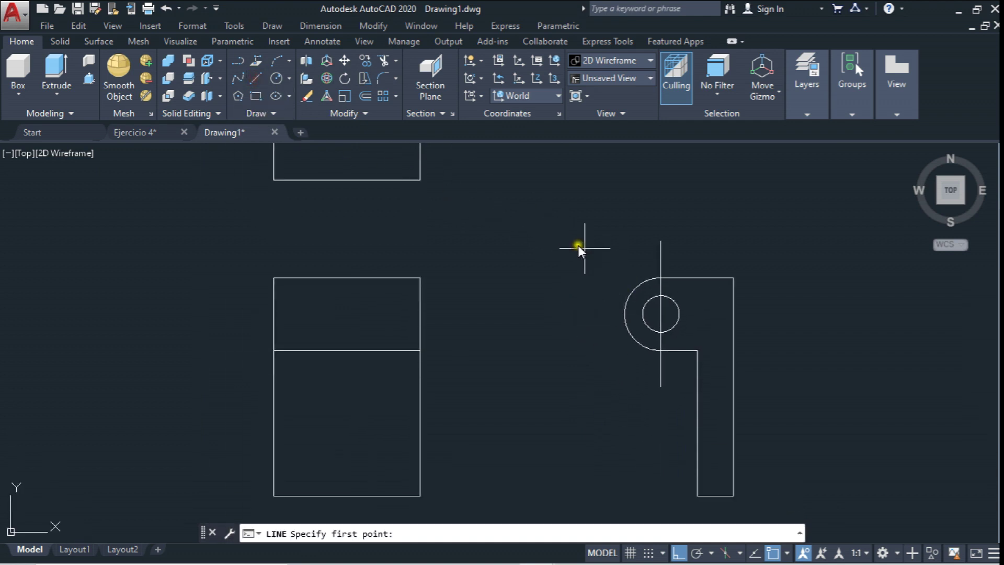
pyautogui.click(648, 293)
pyautogui.click(421, 292)
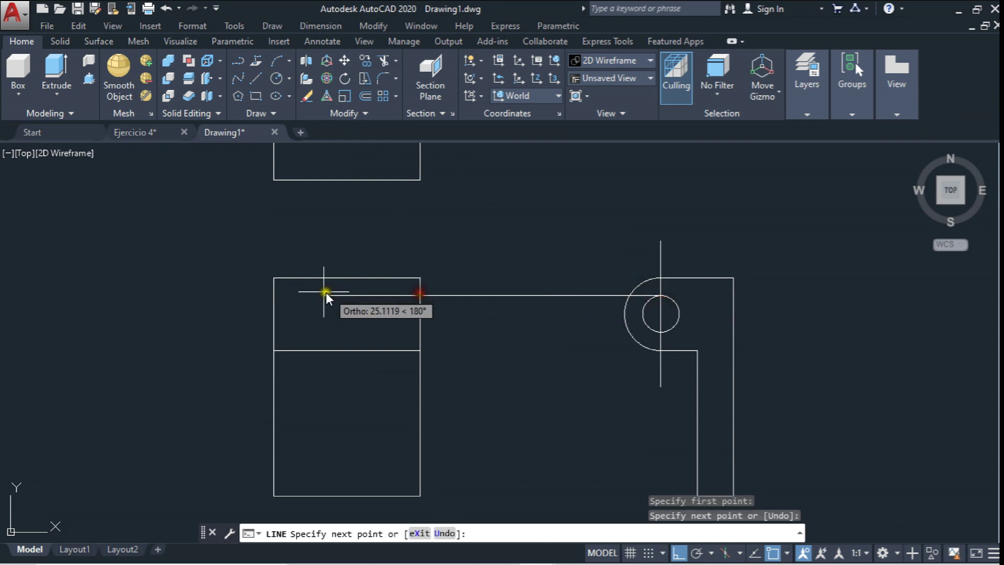
pyautogui.click(272, 296)
pyautogui.press('Escape')
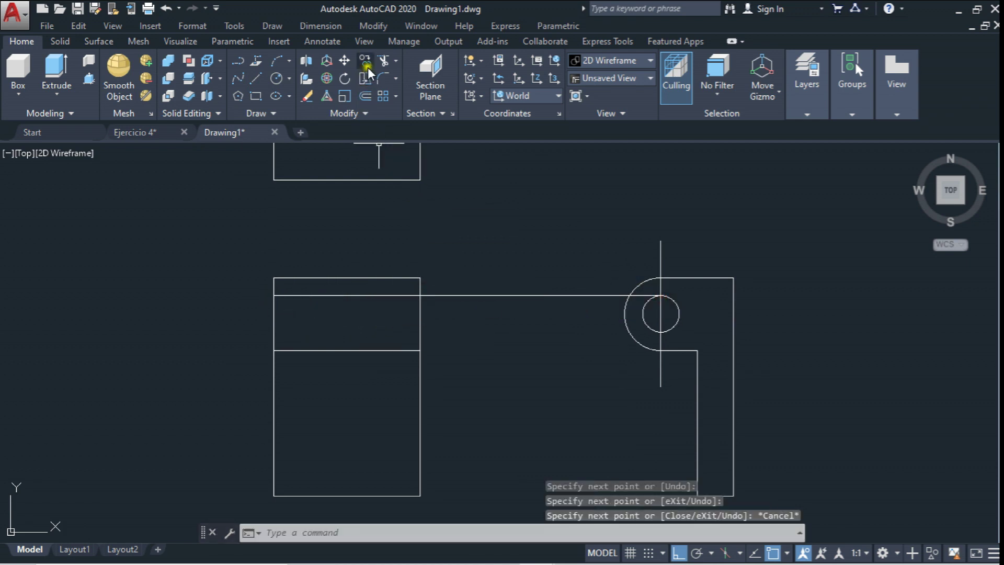
# Copy the horizontal projection lines from the circle's top quadrant down to its bottom quadrant
pyautogui.click(367, 64)
pyautogui.click(399, 285)
pyautogui.click(378, 315)
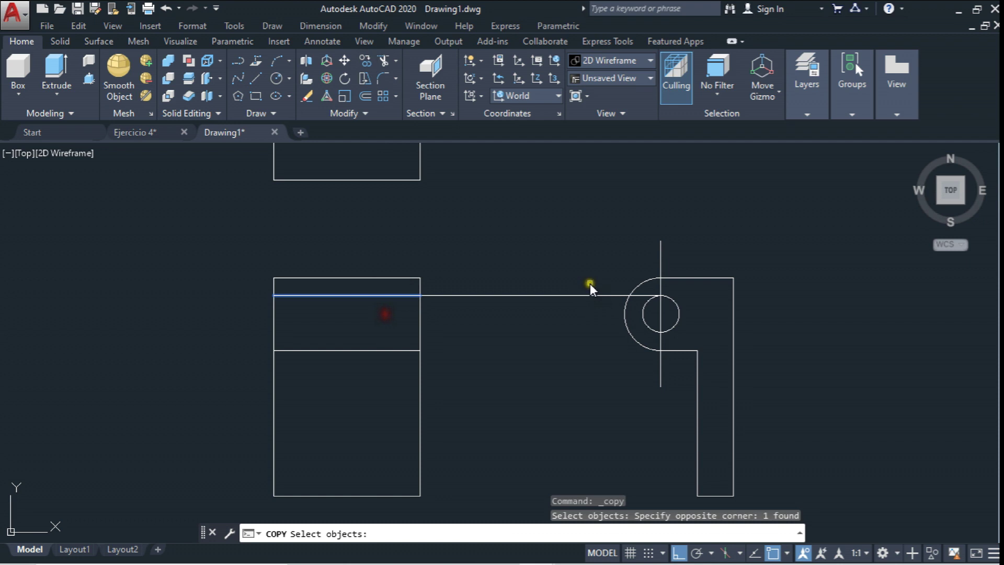
pyautogui.click(590, 283)
pyautogui.click(557, 329)
pyautogui.rightClick(668, 303)
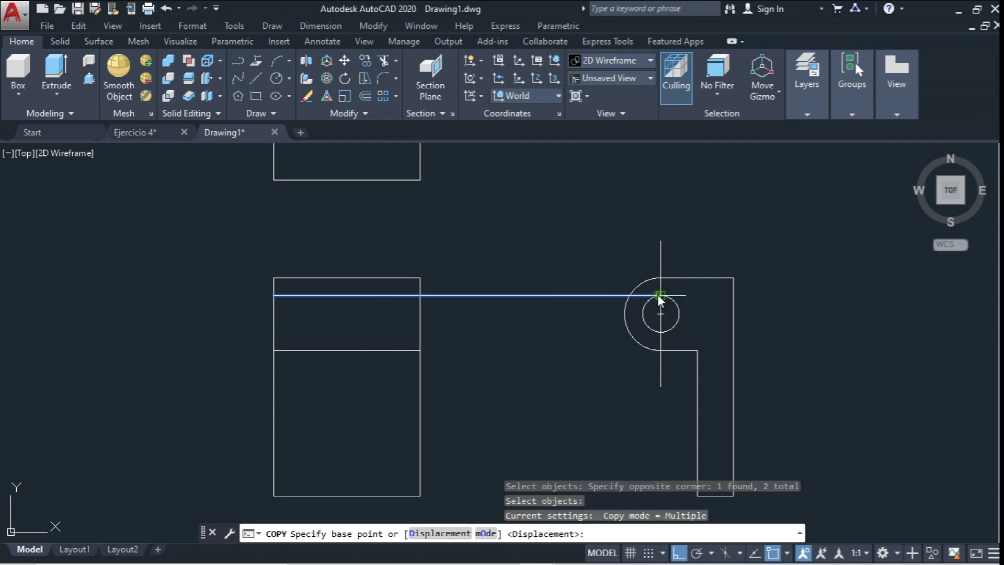
pyautogui.click(660, 295)
pyautogui.click(660, 331)
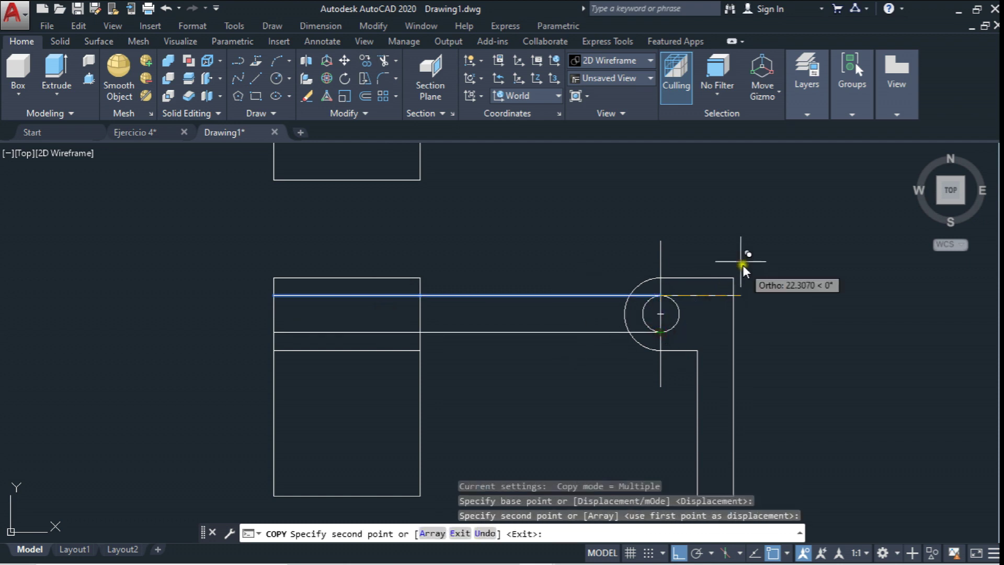
pyautogui.press('Escape')
# Window-select and erase the two projection segments lying between the views
pyautogui.moveTo(528, 262); pyautogui.dragTo(524, 277, button='middle')
pyautogui.click(557, 258)
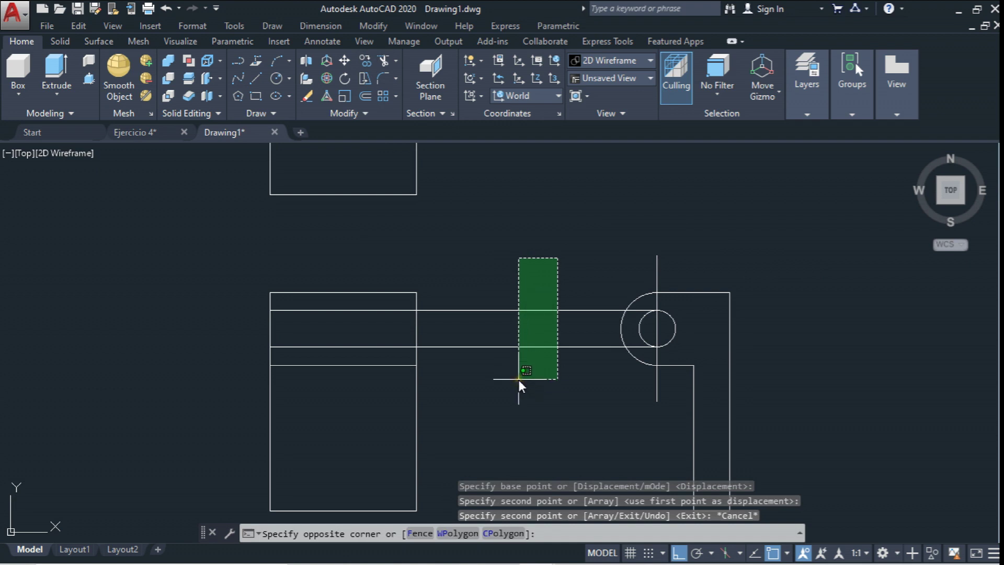
pyautogui.click(519, 379)
pyautogui.press('Delete')
pyautogui.moveTo(519, 370); pyautogui.dragTo(596, 469, button='middle')
pyautogui.scroll(-2, 482, 287)
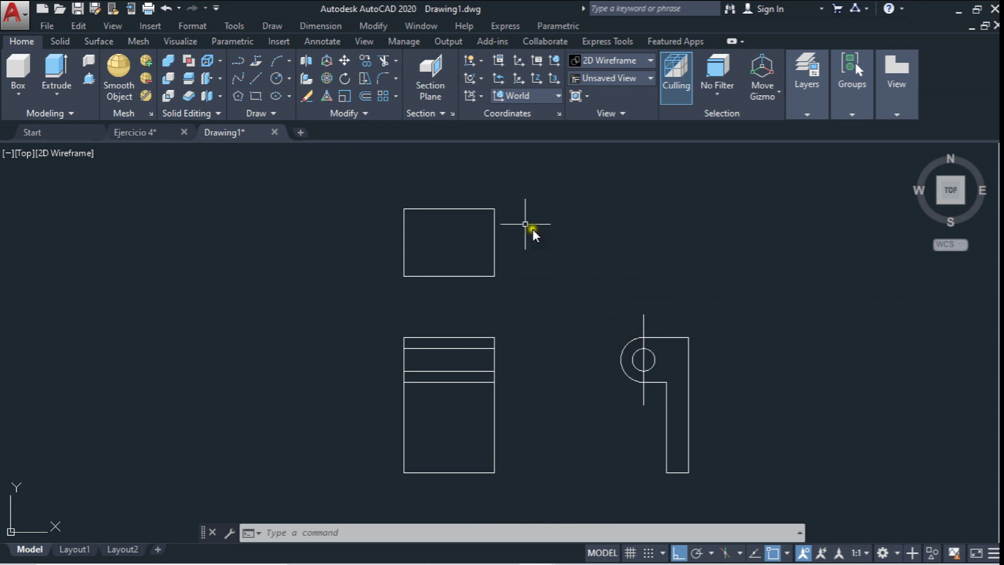
# Draw a 10-unit vertical line down from the top view's top-edge midpoint
pyautogui.click(257, 77)
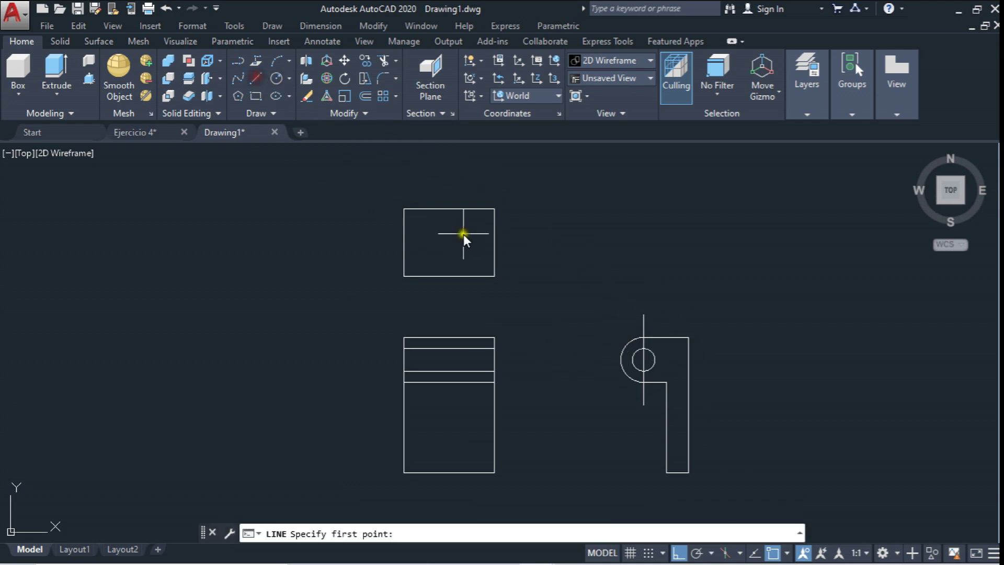
pyautogui.scroll(2, 464, 234)
pyautogui.click(441, 196)
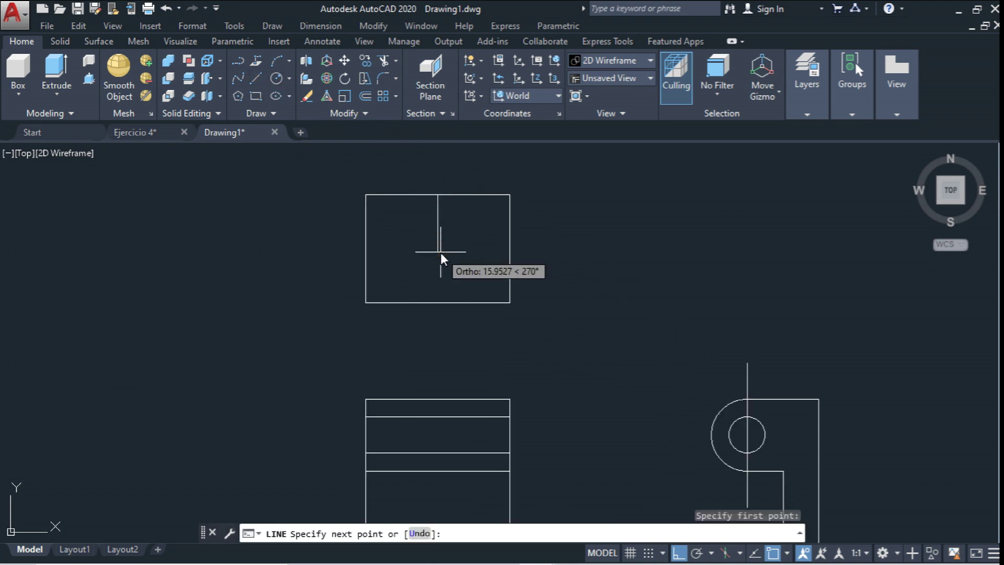
pyautogui.write('10')
pyautogui.press('Return')
pyautogui.press('Return')
# Copy the top edge from its midpoint to the vertical line's lower end
pyautogui.write('co')
pyautogui.press('Return')
pyautogui.moveTo(504, 184); pyautogui.dragTo(472, 239)
pyautogui.press('Return')
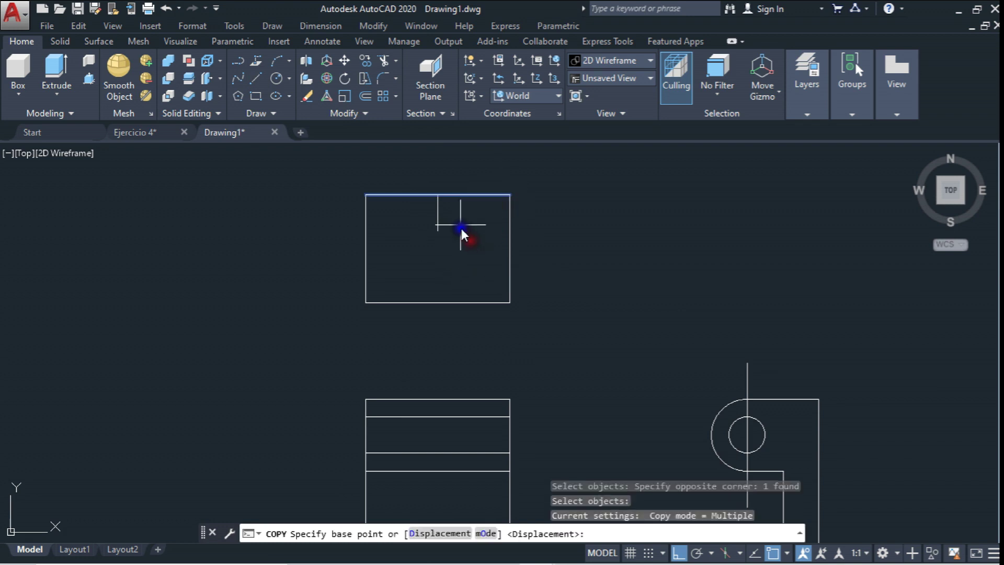
pyautogui.click(438, 194)
pyautogui.click(438, 230)
pyautogui.moveTo(546, 280)
pyautogui.mouseDown(button='middle')
pyautogui.moveTo(541, 258)
pyautogui.moveTo(445, 206)
pyautogui.mouseUp(button='middle')
pyautogui.press('Escape')
pyautogui.scroll(-2, 676, 300)
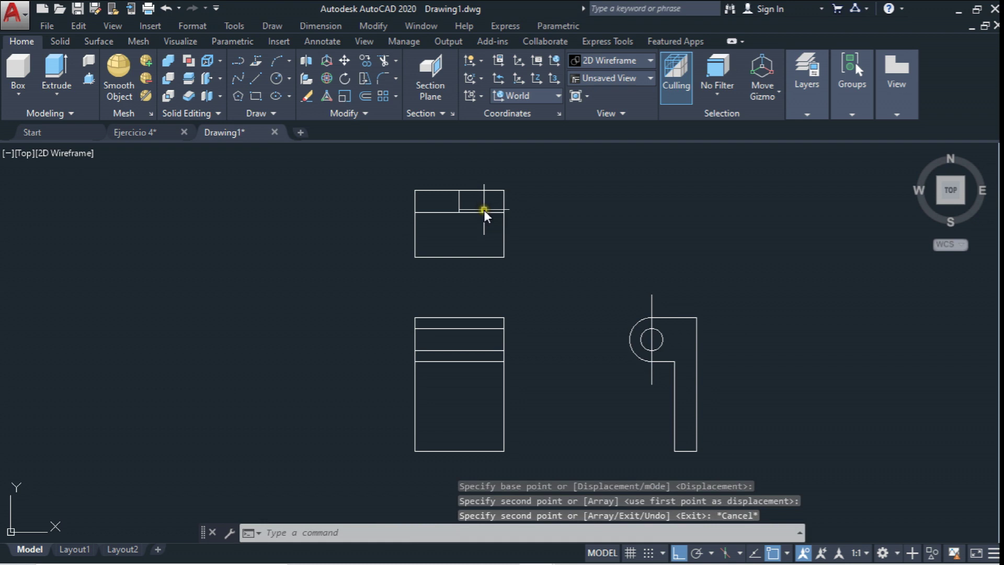
pyautogui.scroll(2, 457, 222)
pyautogui.scroll(-2, 379, 153)
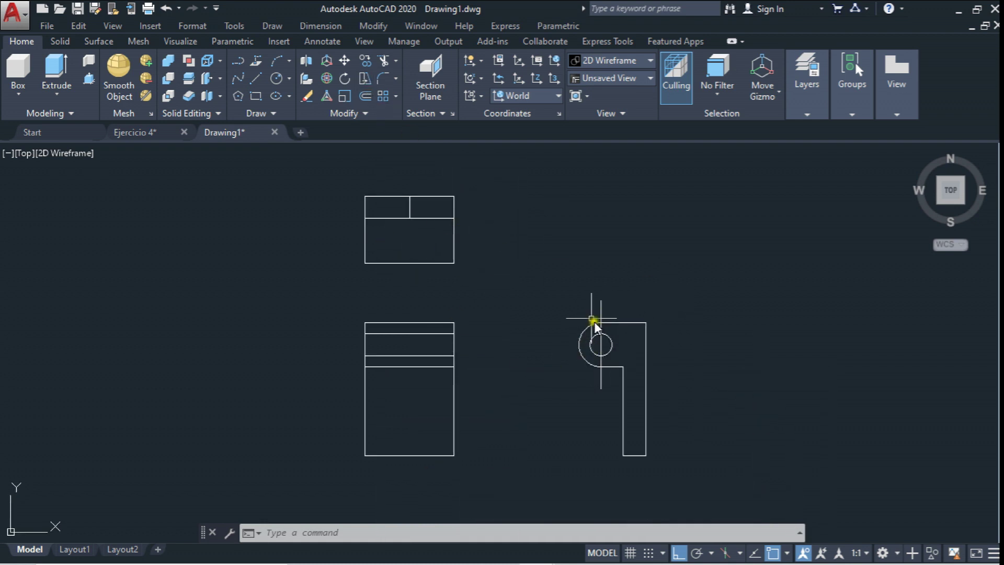
# Copy the whole side view to a position above the original
pyautogui.click(376, 59)
pyautogui.click(572, 264)
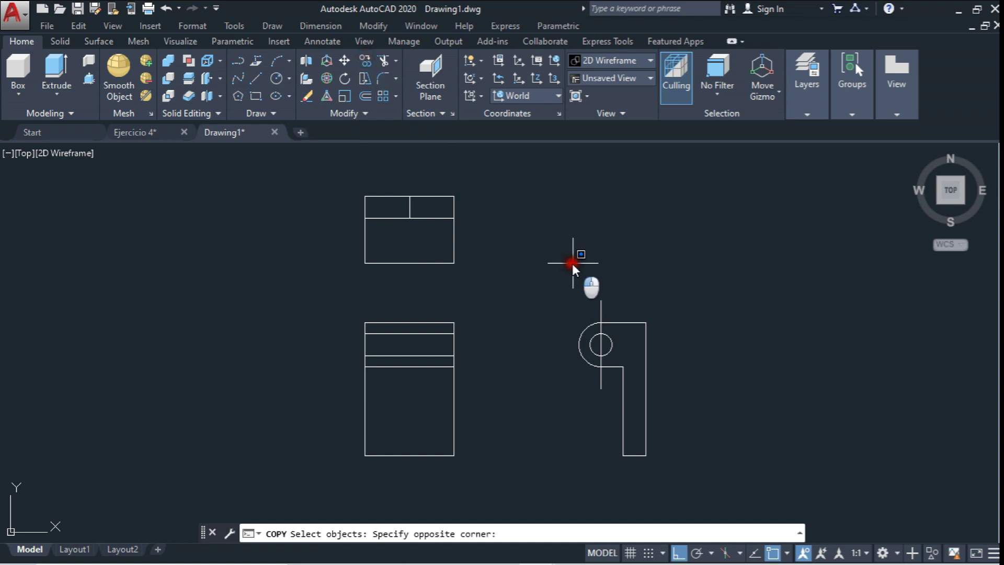
pyautogui.click(721, 490)
pyautogui.press('Return')
pyautogui.click(728, 384)
pyautogui.click(727, 215)
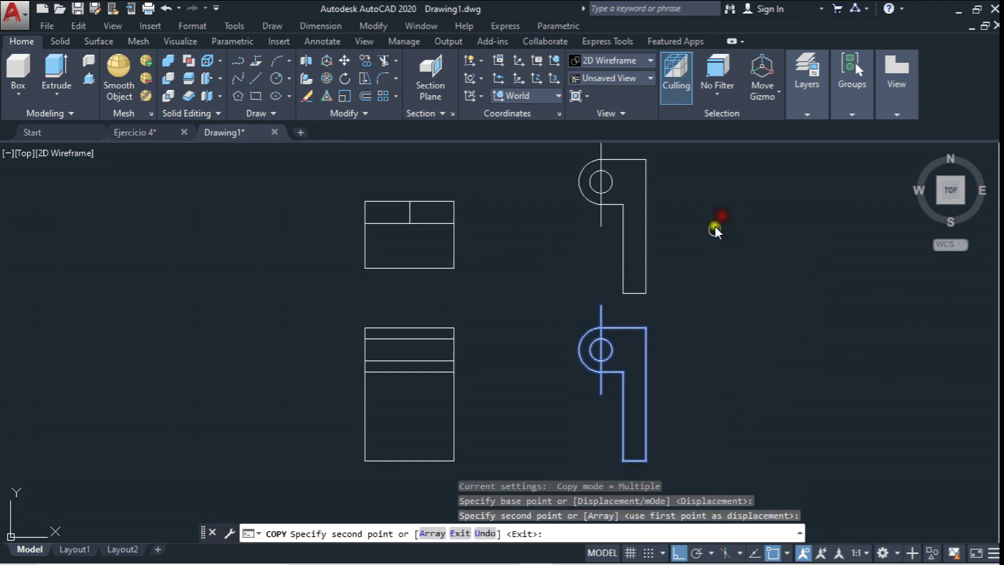
pyautogui.moveTo(714, 226); pyautogui.dragTo(708, 277, button='middle')
pyautogui.press('Escape')
# Rotate the upper side-view copy a quarter turn about its corner
pyautogui.click(342, 81)
pyautogui.click(673, 331)
pyautogui.click(555, 185)
pyautogui.click(704, 359)
pyautogui.click(607, 318)
pyautogui.press('Return')
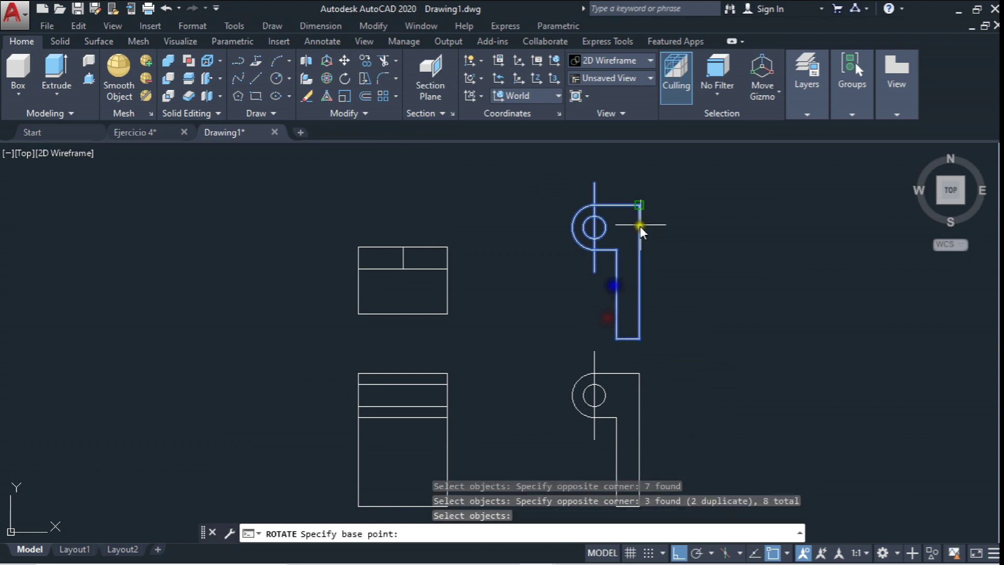
pyautogui.click(640, 206)
pyautogui.click(621, 180)
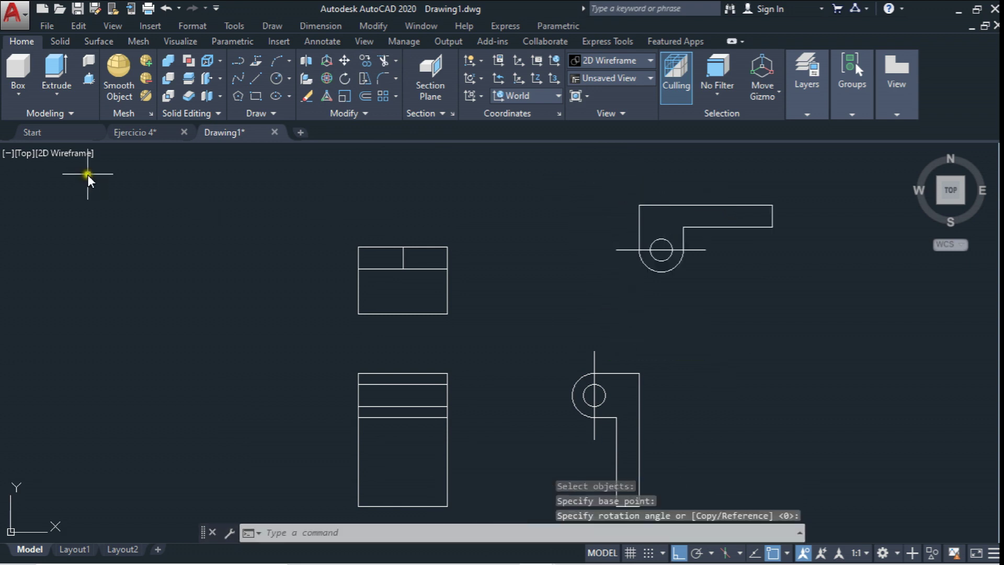
# Draw a horizontal line from the top view's top-right corner past the rotated view
pyautogui.click(257, 77)
pyautogui.click(455, 243)
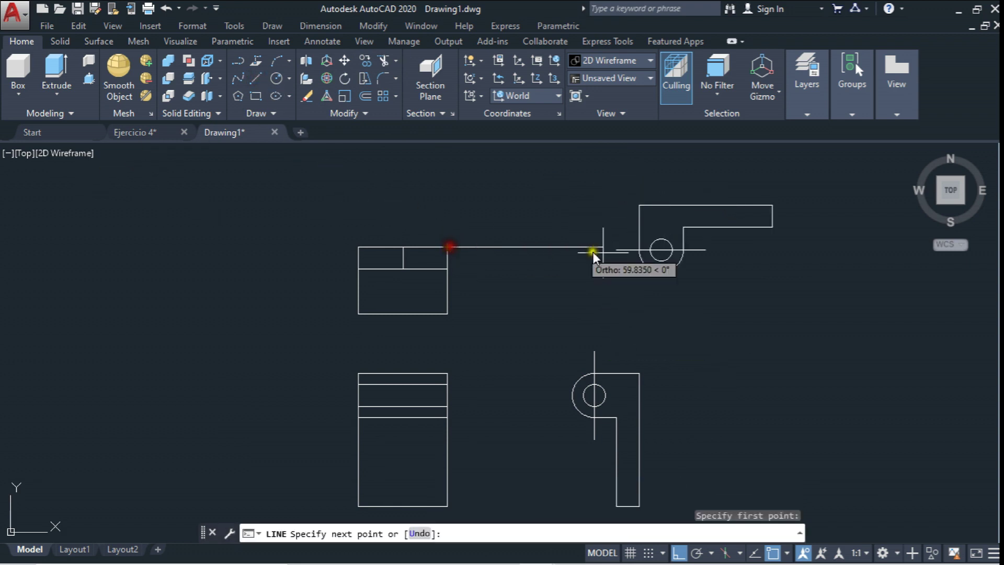
pyautogui.click(832, 270)
pyautogui.press('Escape')
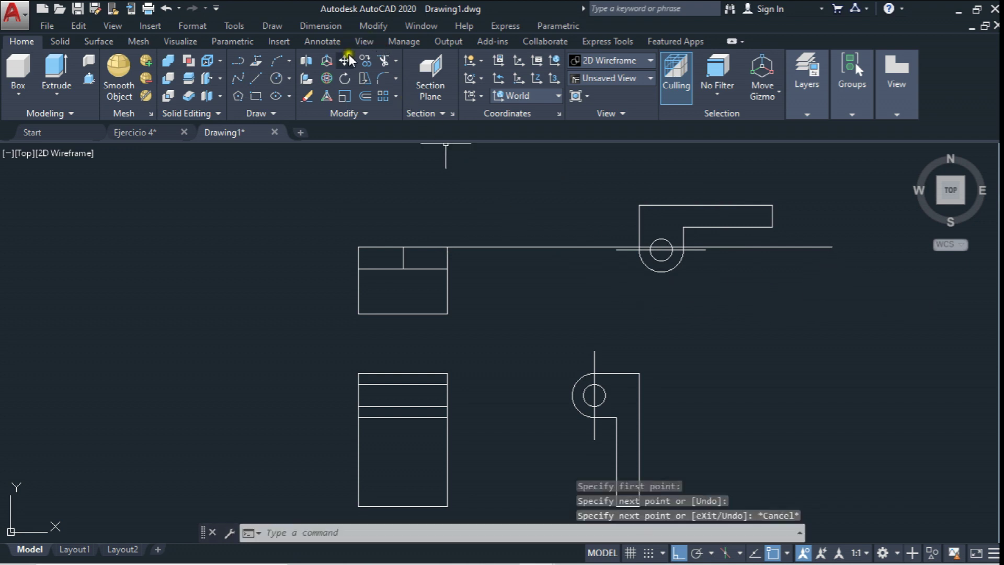
# Move the rotated view so its top-left corner sits on the horizontal line
pyautogui.click(349, 61)
pyautogui.click(609, 181)
pyautogui.click(778, 289)
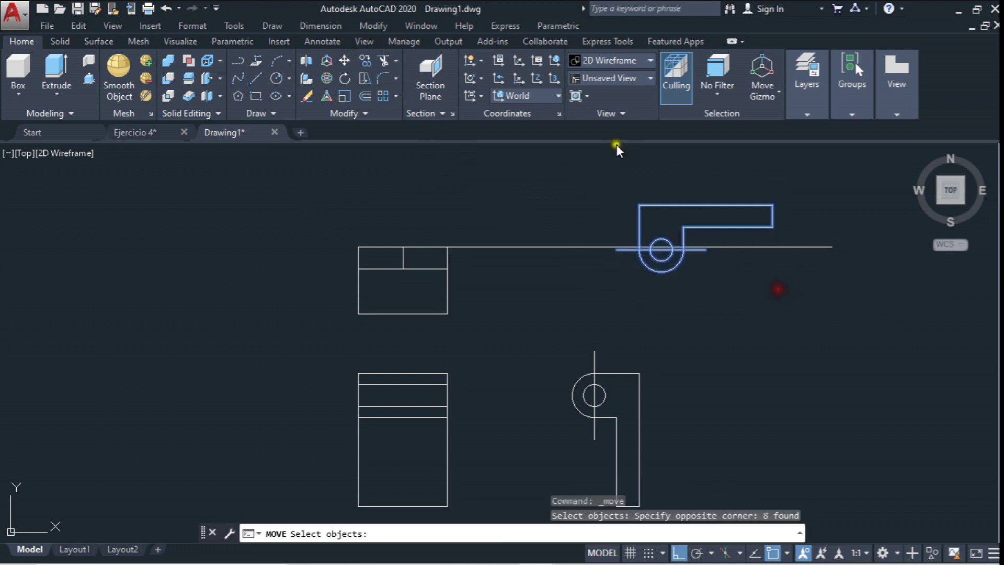
pyautogui.press('Return')
pyautogui.click(640, 204)
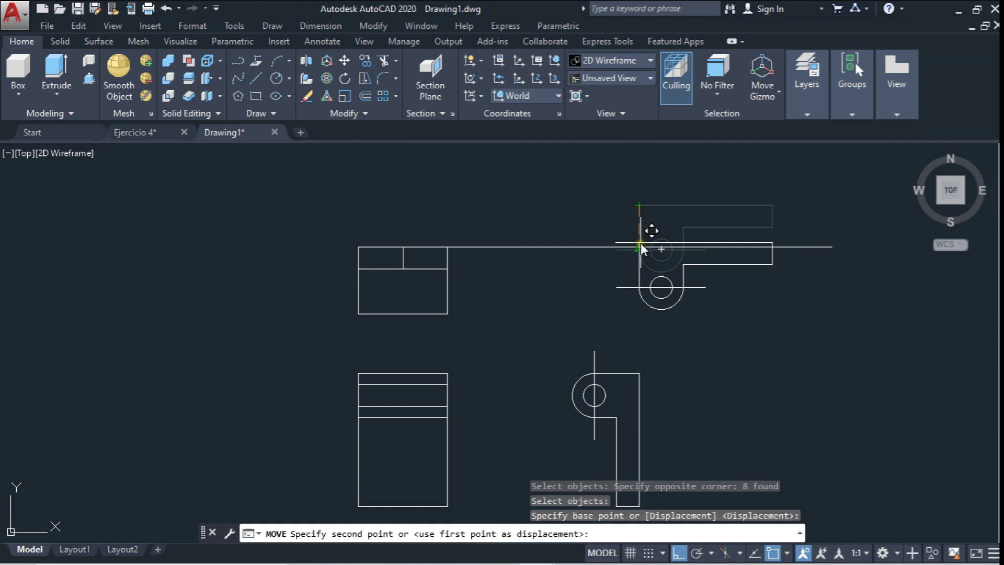
pyautogui.click(641, 246)
pyautogui.scroll(2, 348, 209)
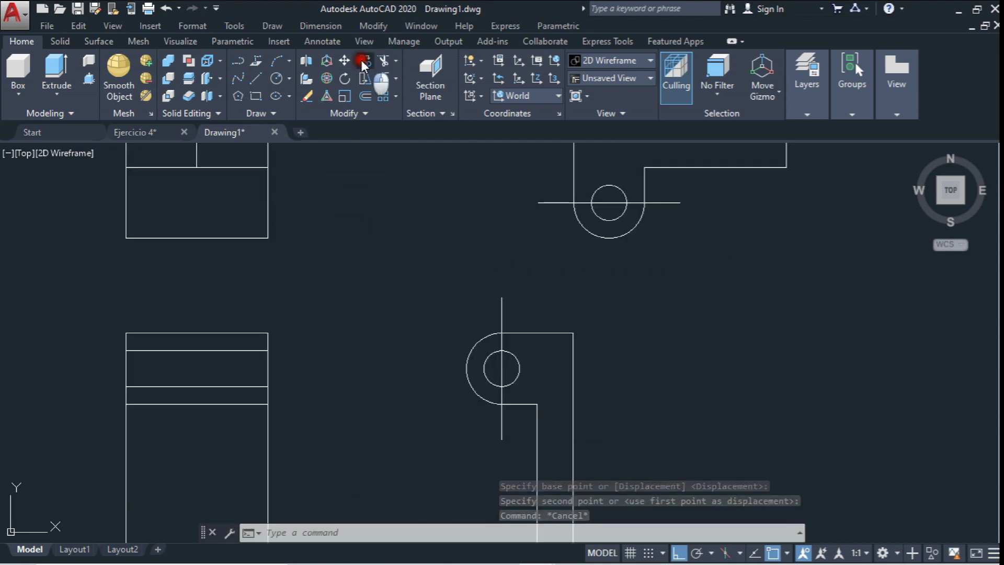
# Copy the side view's vertical centre line onto the upper rotated circle
pyautogui.click(365, 60)
pyautogui.click(510, 307)
pyautogui.click(472, 300)
pyautogui.press('Return')
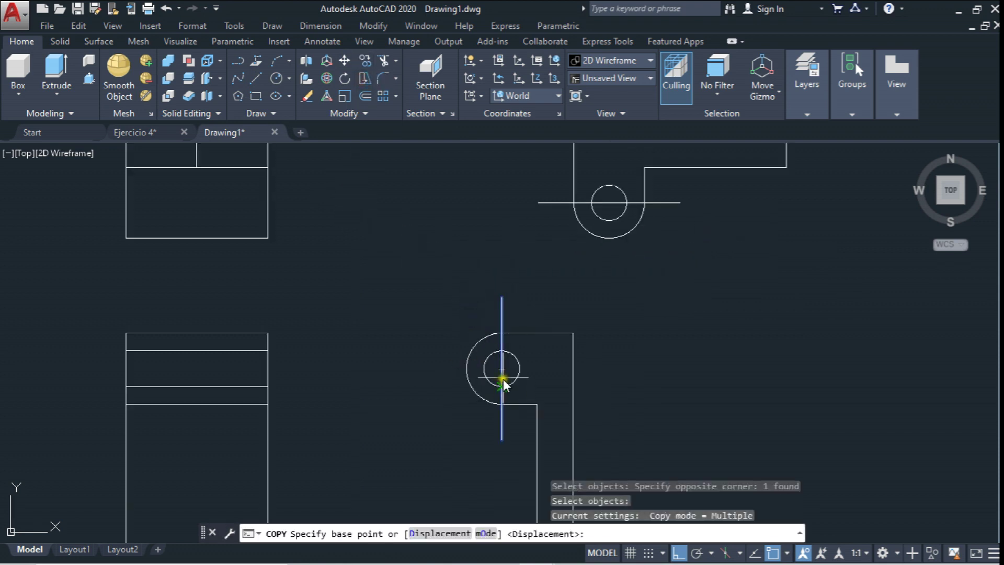
pyautogui.click(502, 369)
pyautogui.click(609, 204)
pyautogui.scroll(-1, 607, 251)
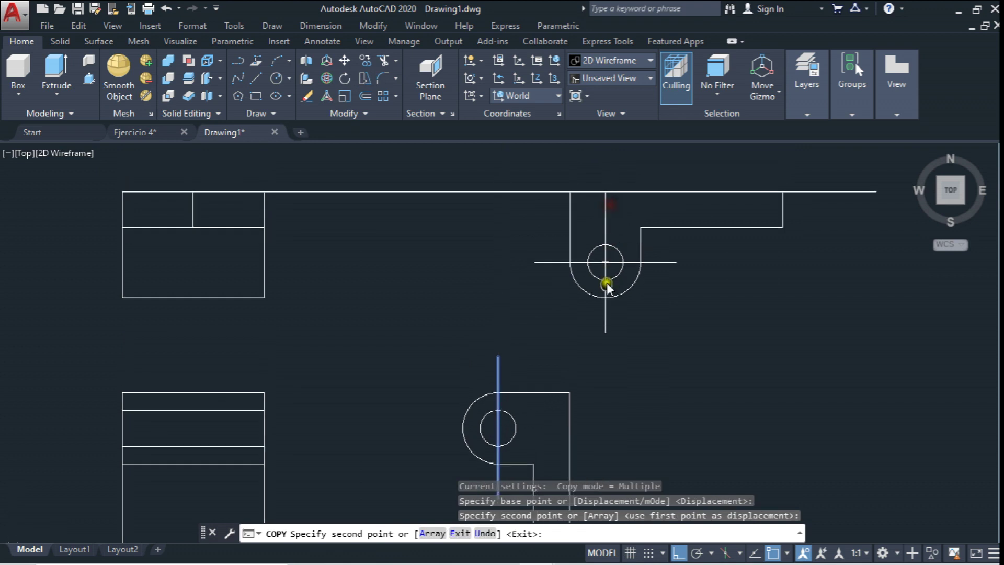
pyautogui.scroll(-3, 612, 272)
pyautogui.press('Escape')
# Draw a horizontal line from the small circle's top across the top view to its left edge
pyautogui.write('l')
pyautogui.press('Return')
pyautogui.scroll(4, 627, 269)
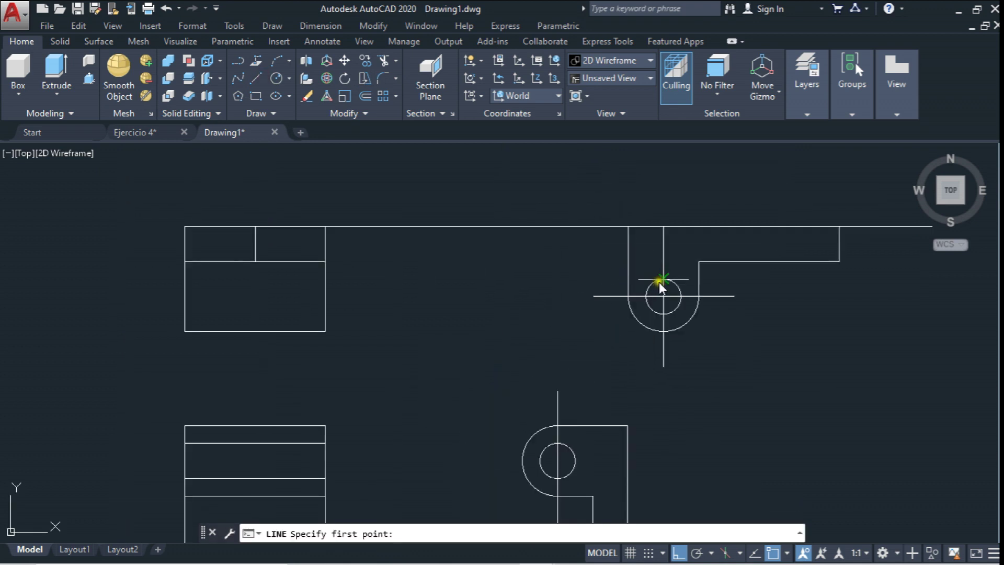
pyautogui.click(662, 281)
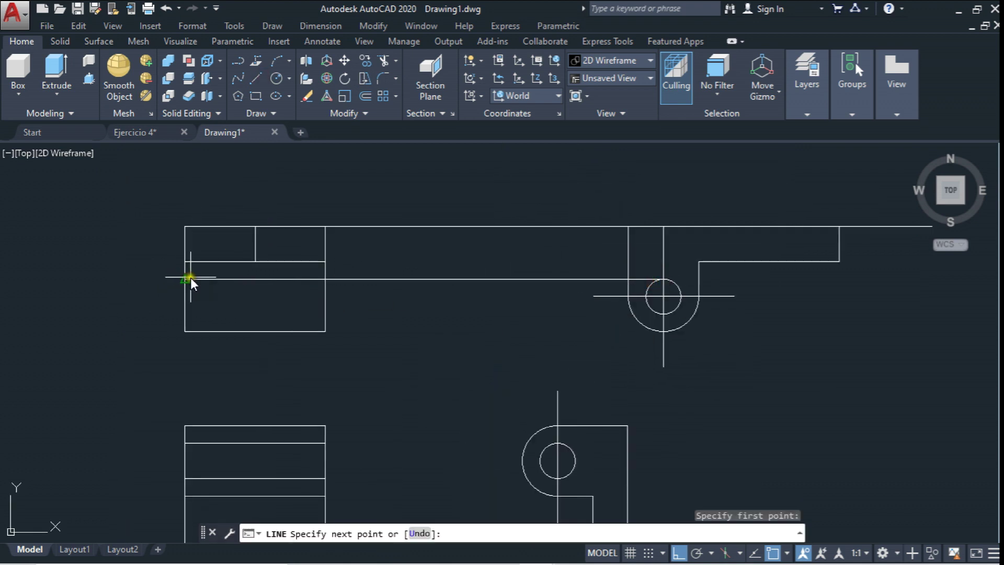
pyautogui.click(324, 279)
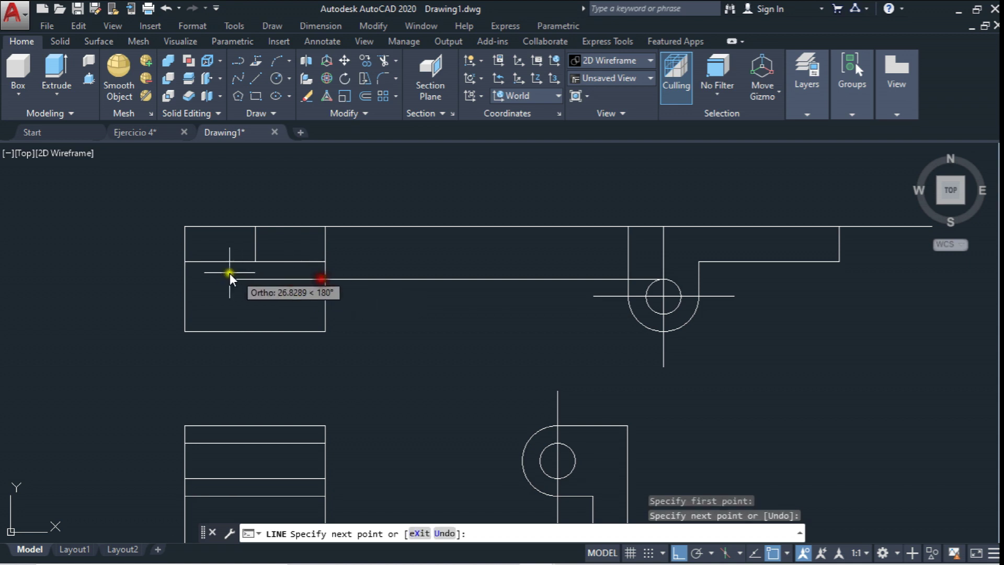
pyautogui.click(190, 278)
pyautogui.press('Escape')
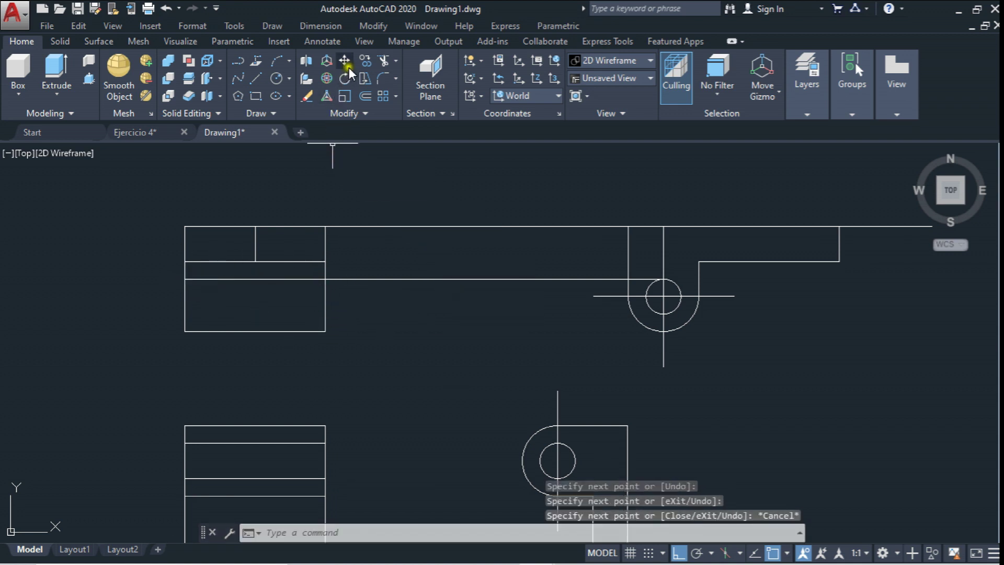
# Copy the new horizontal line segments using the small circle's top as base point
pyautogui.click(365, 61)
pyautogui.click(292, 272)
pyautogui.click(266, 293)
pyautogui.click(421, 266)
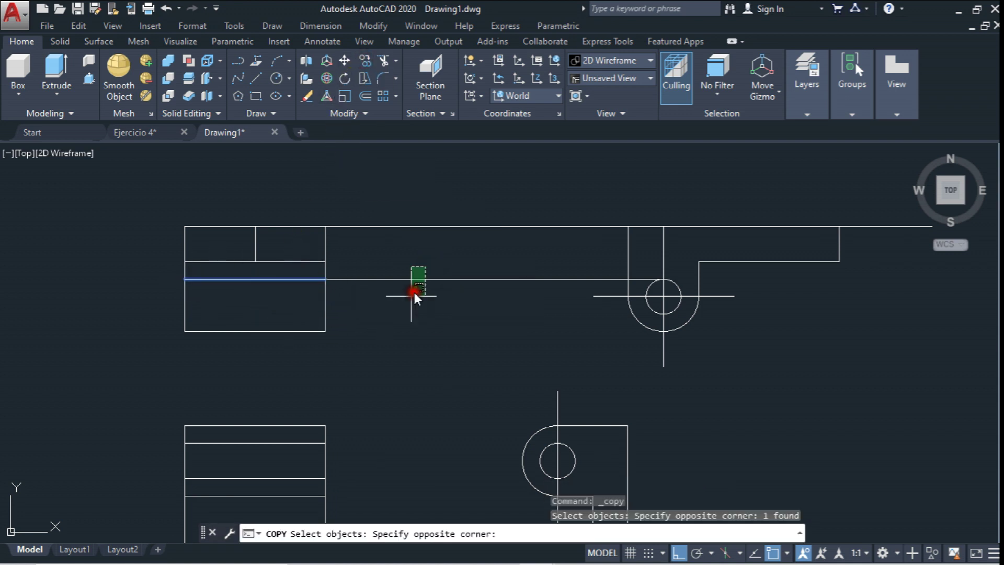
pyautogui.click(413, 291)
pyautogui.press('Return')
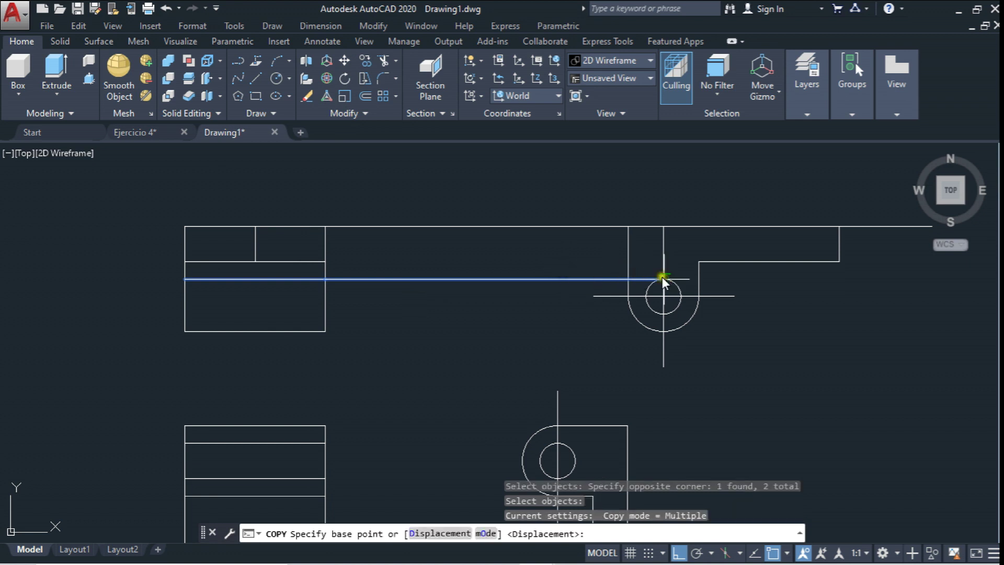
pyautogui.click(662, 277)
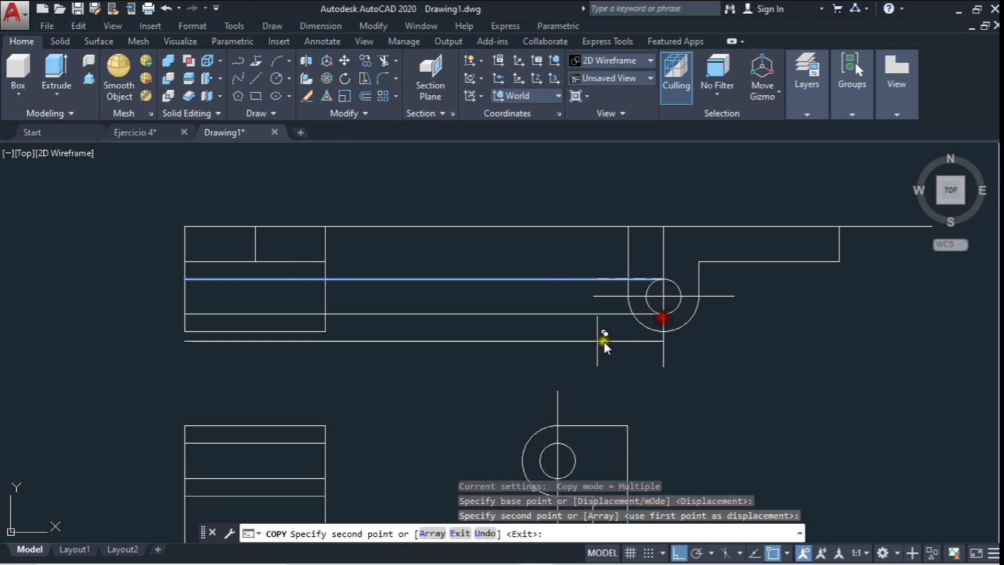
pyautogui.press('Escape')
# Crossing-select and delete the upper-right construction lines, including the rotated helper copy
pyautogui.click(795, 303)
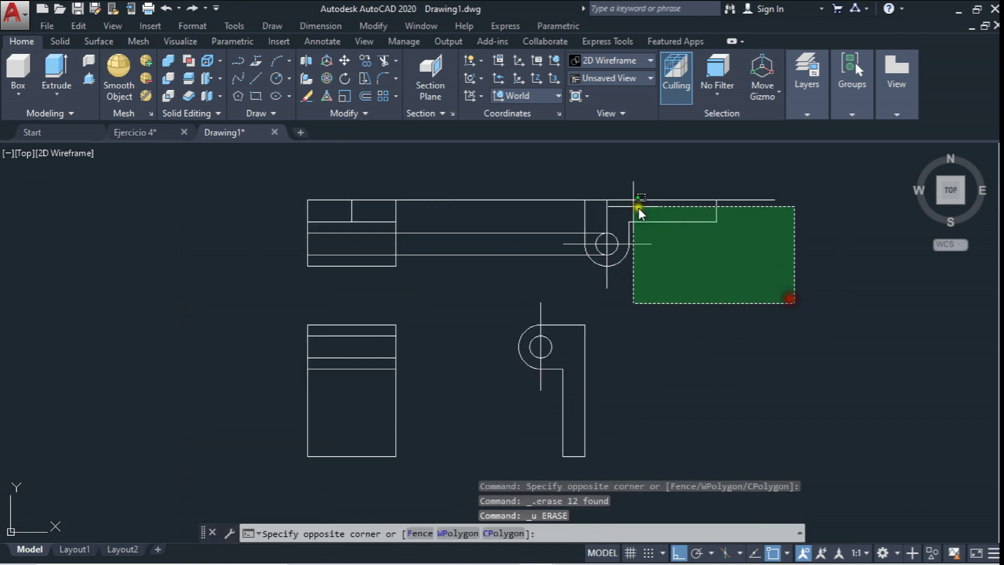
pyautogui.click(543, 192)
pyautogui.press('Delete')
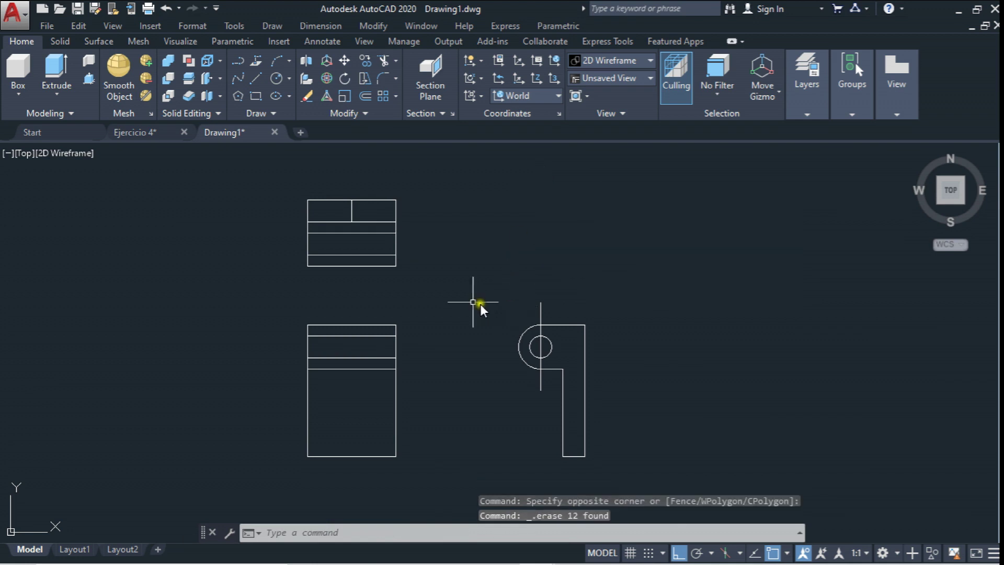
pyautogui.moveTo(437, 287); pyautogui.dragTo(459, 290, button='middle')
# Erase the top rectangle's vertical divider and the circle's vertical centre line
pyautogui.click(399, 253)
pyautogui.press('Delete')
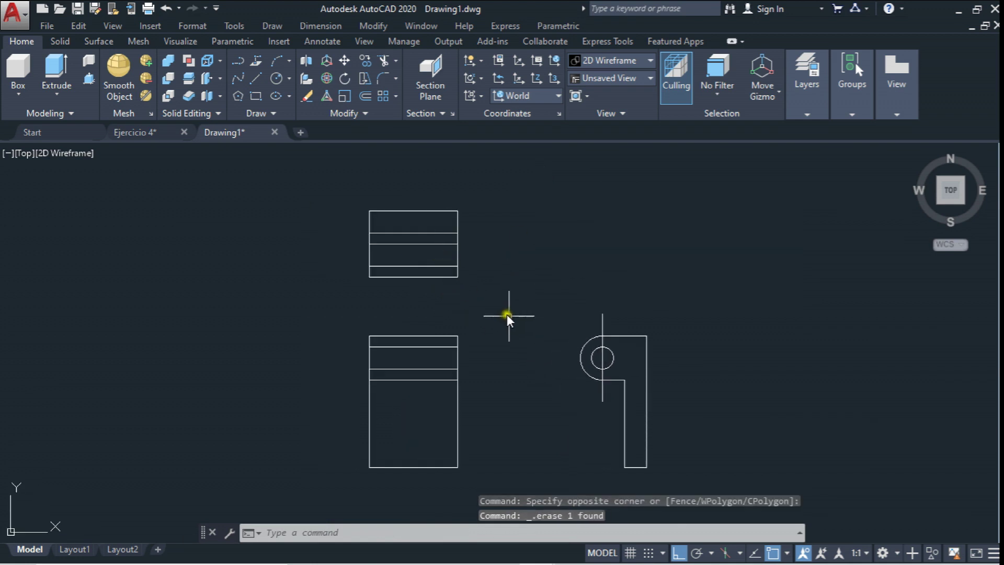
pyautogui.click(603, 320)
pyautogui.press('Delete')
pyautogui.moveTo(622, 282); pyautogui.dragTo(469, 268, button='middle')
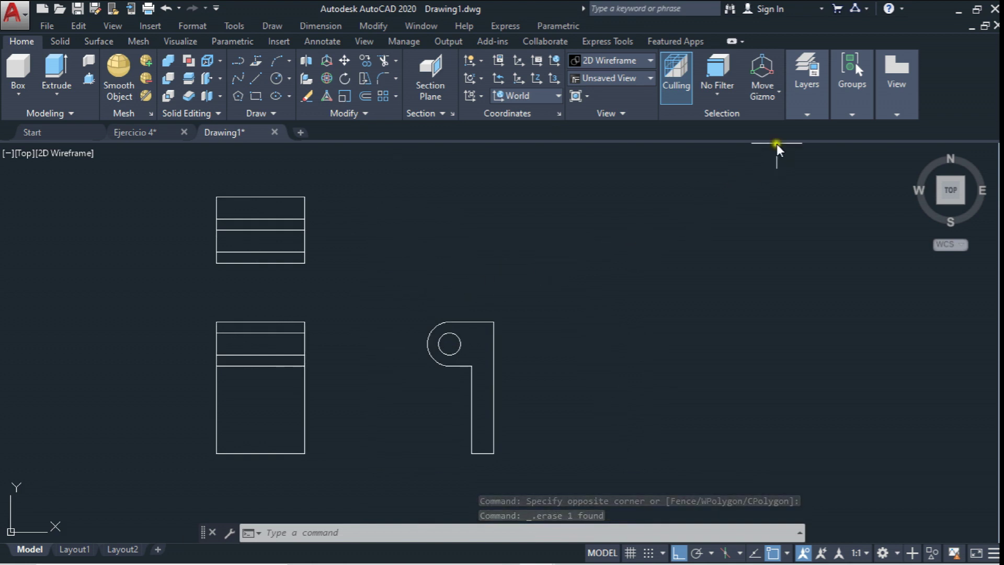
pyautogui.click(806, 113)
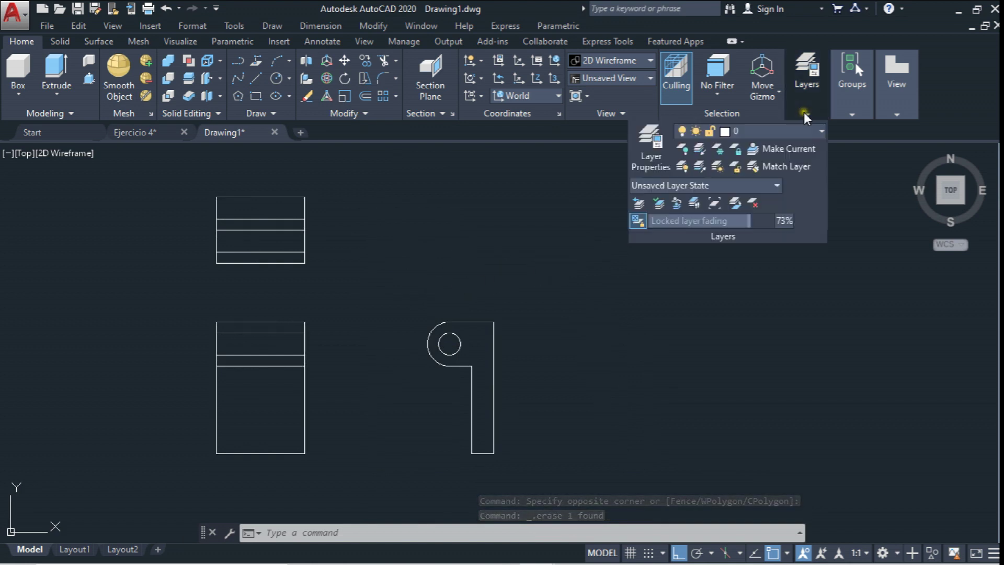
# In Layer Properties, add a new layer named 'Líneas de Centro'
pyautogui.click(657, 141)
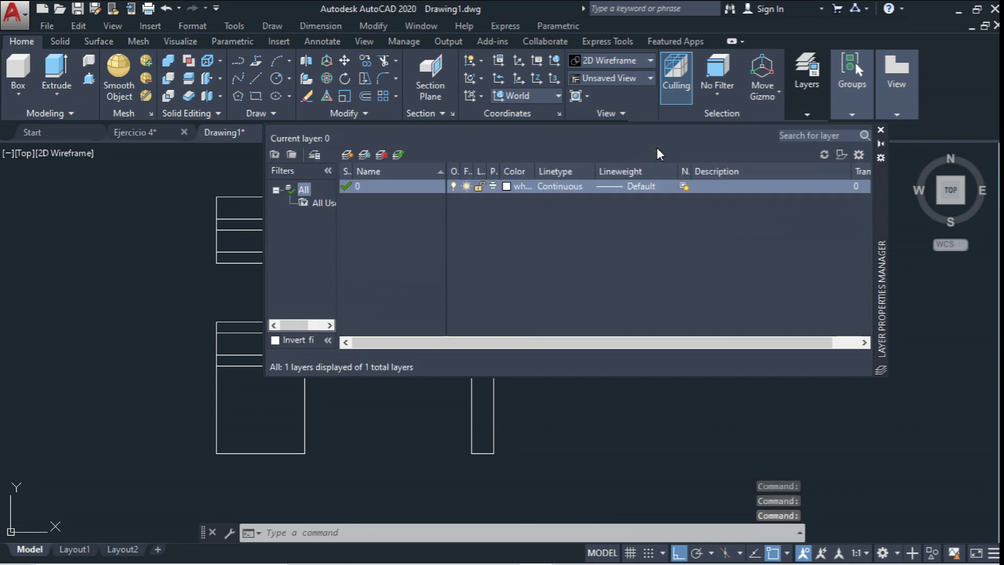
pyautogui.click(468, 197)
pyautogui.rightClick(398, 219)
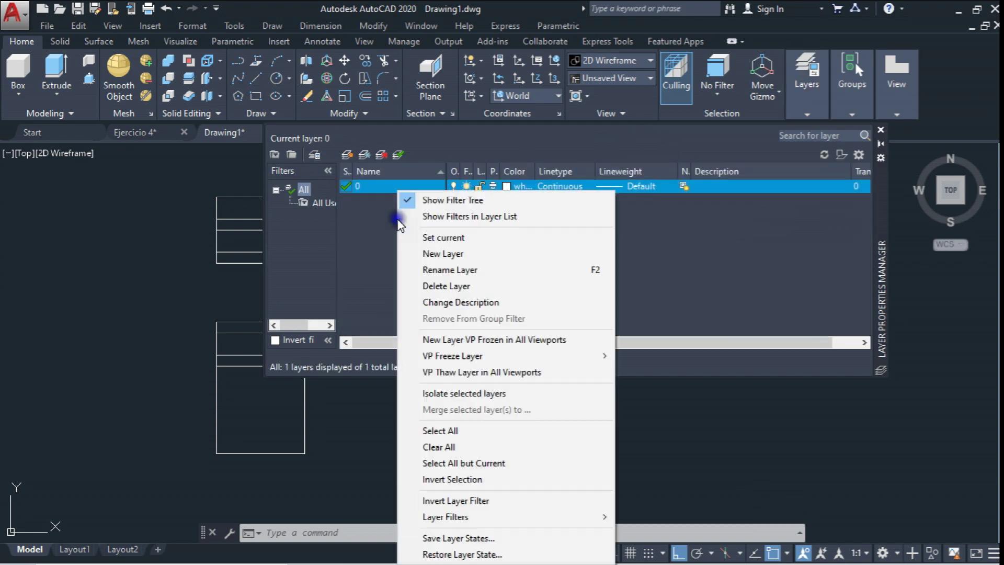
pyautogui.click(467, 254)
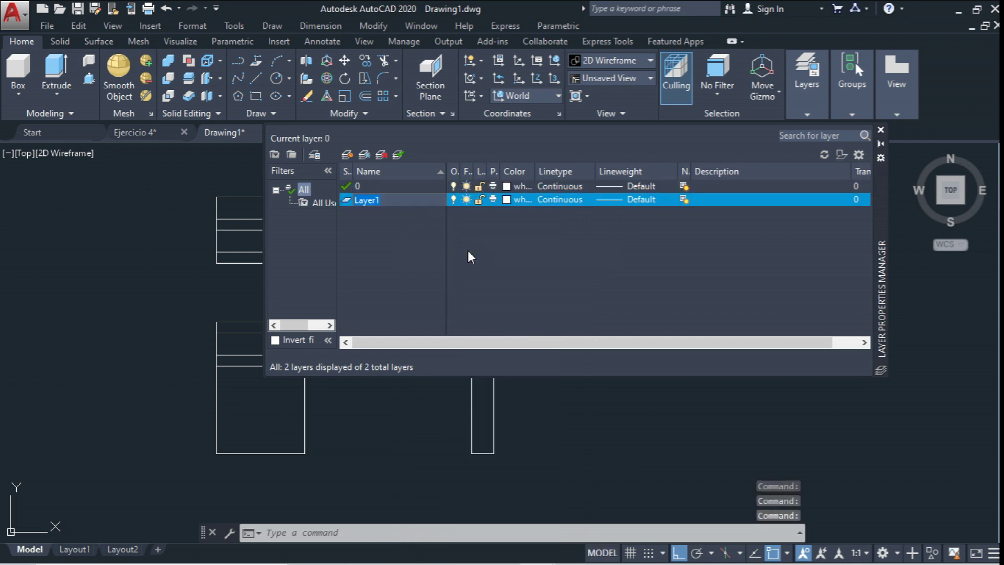
pyautogui.write('L')
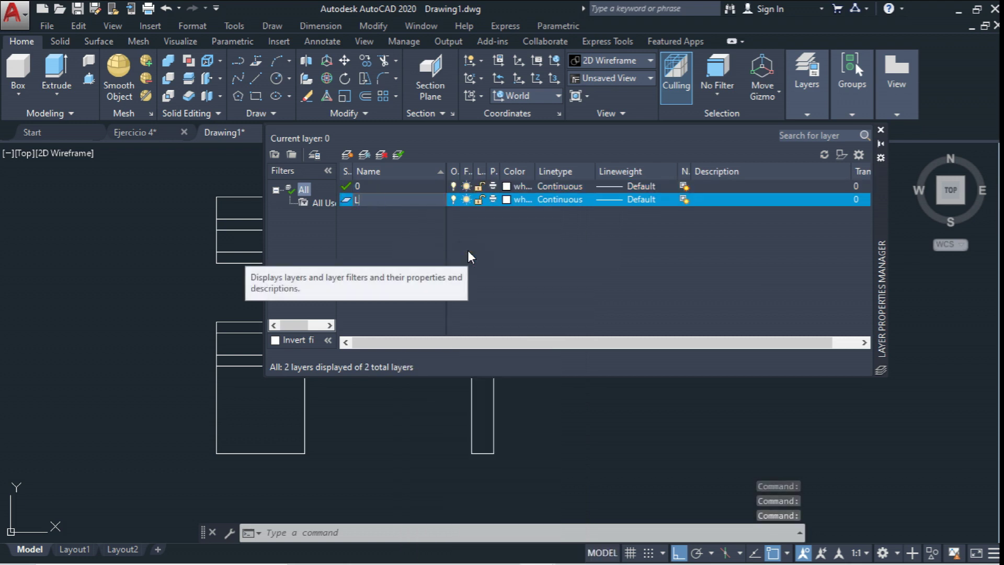
pyautogui.write('íneas de Centro')
pyautogui.click(545, 227)
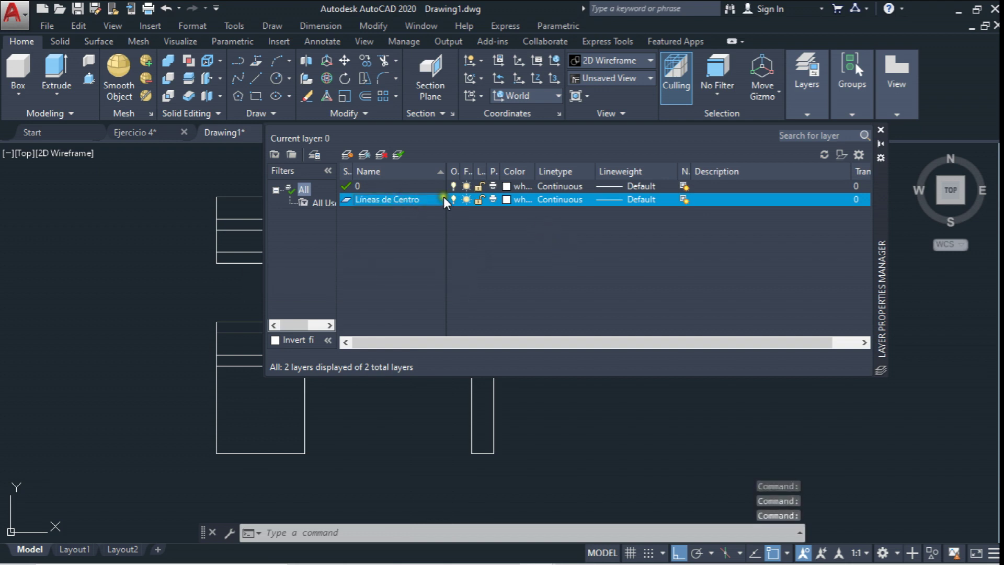
# Load the CENTER linetype and assign it to the Líneas de Centro layer
pyautogui.click(558, 198)
pyautogui.click(606, 322)
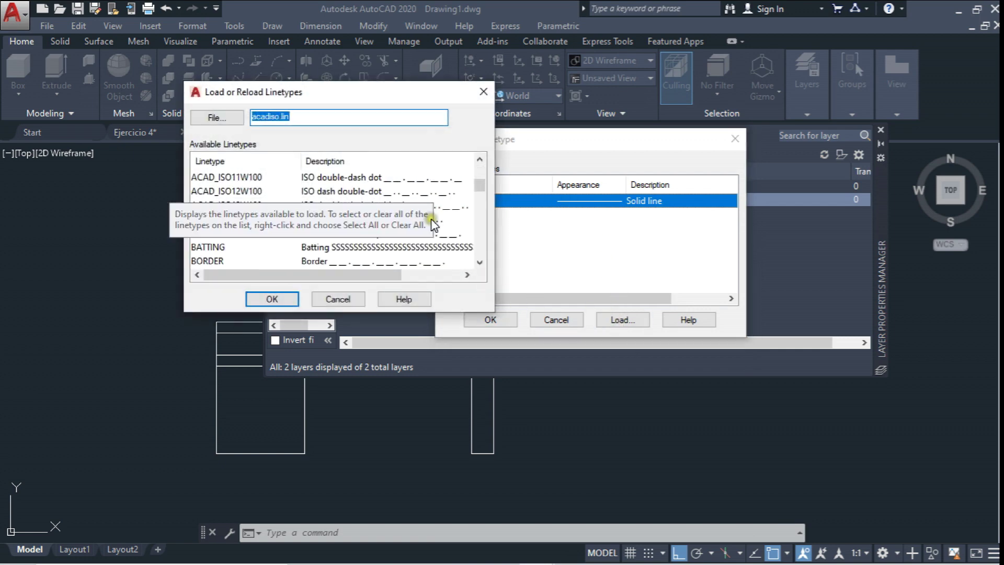
pyautogui.scroll(-2, 432, 223)
pyautogui.click(204, 219)
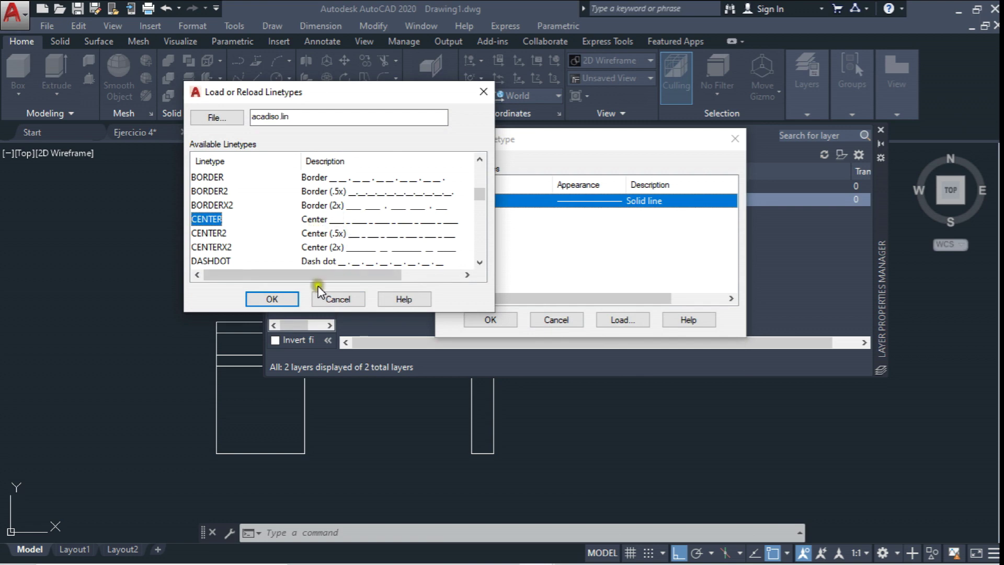
pyautogui.click(276, 299)
pyautogui.click(642, 200)
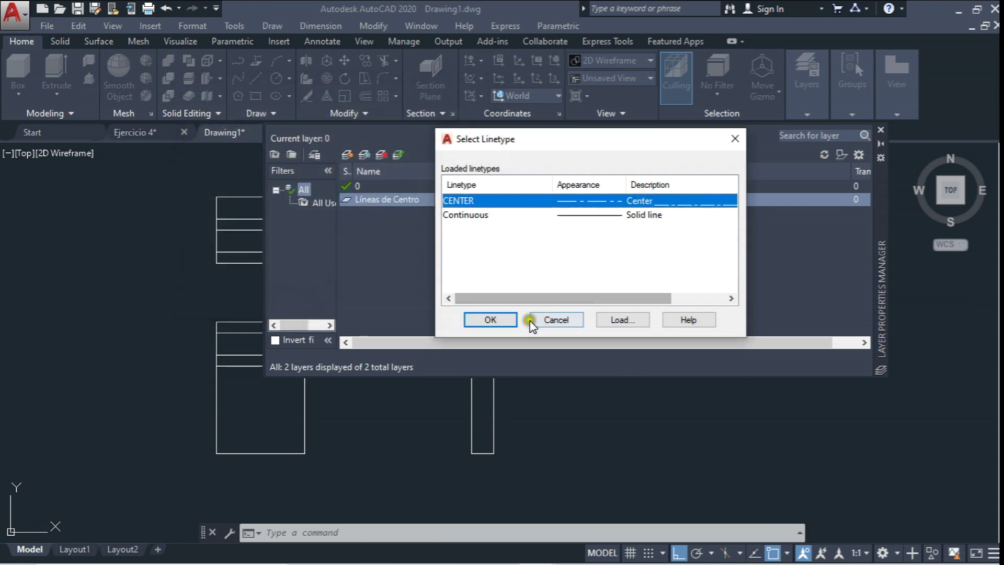
pyautogui.click(503, 319)
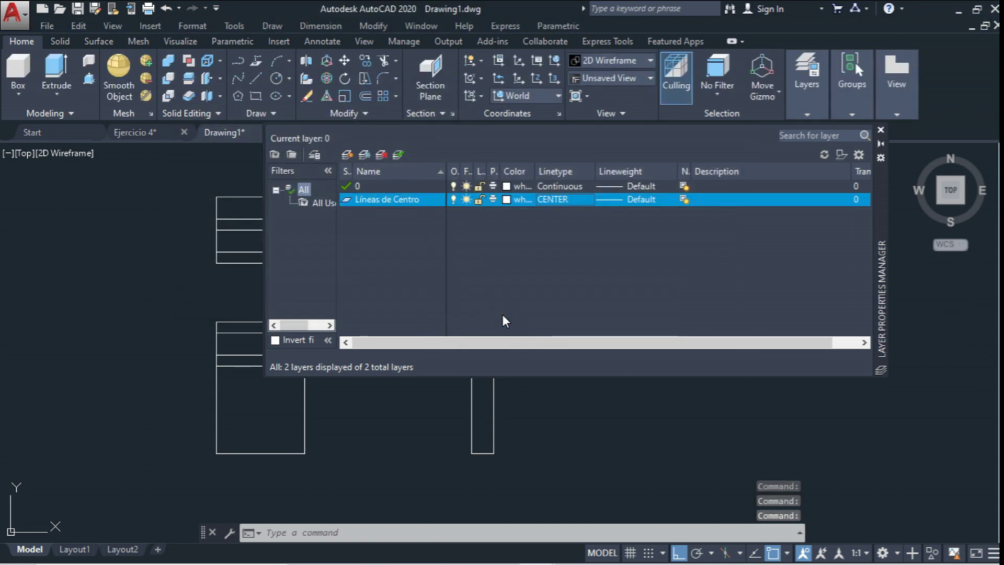
pyautogui.click(638, 202)
pyautogui.click(631, 201)
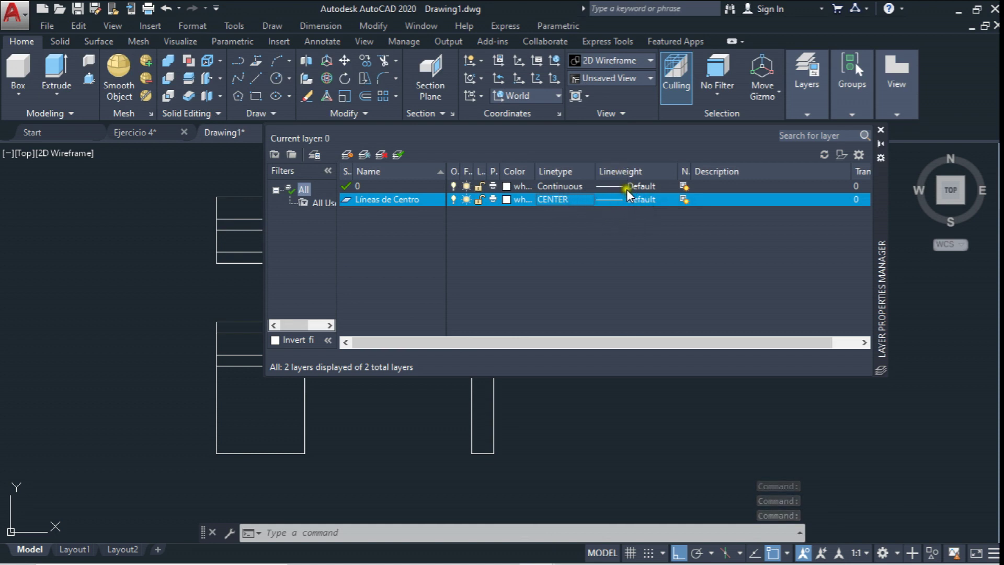
pyautogui.click(578, 237)
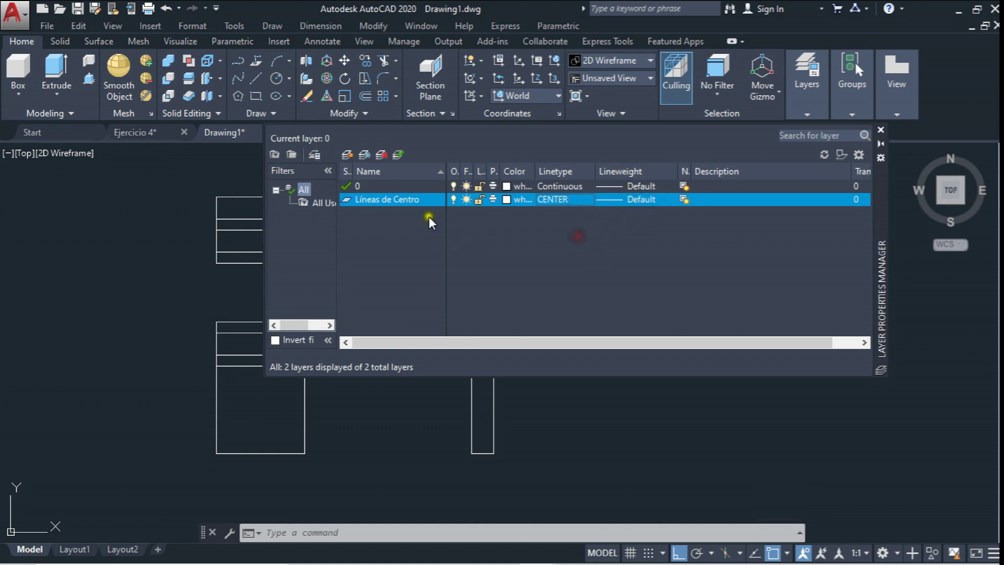
# Add a new layer 'Lineas ocultas' and give it grey colour 252
pyautogui.rightClick(398, 239)
pyautogui.click(434, 251)
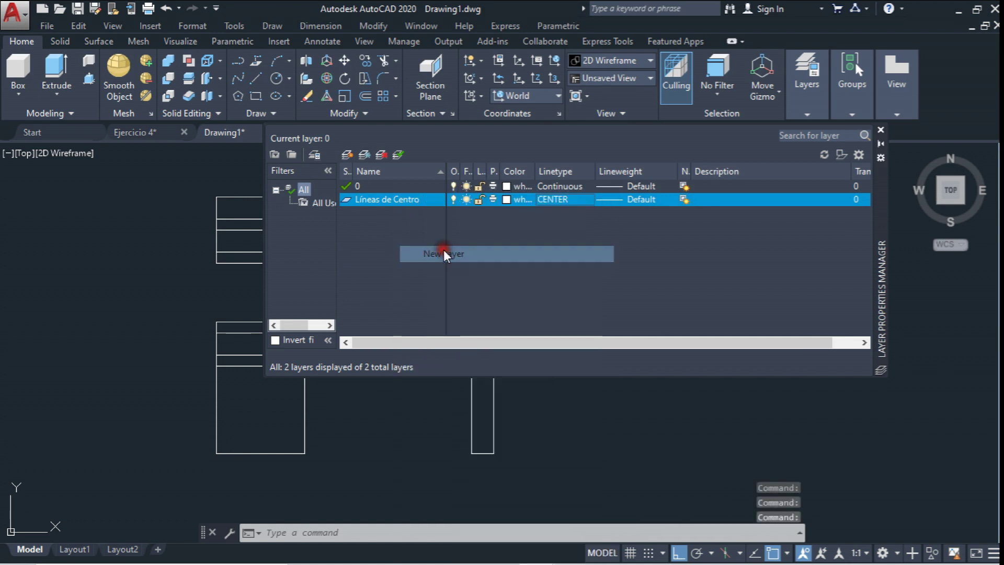
pyautogui.write('Lineas ocultas')
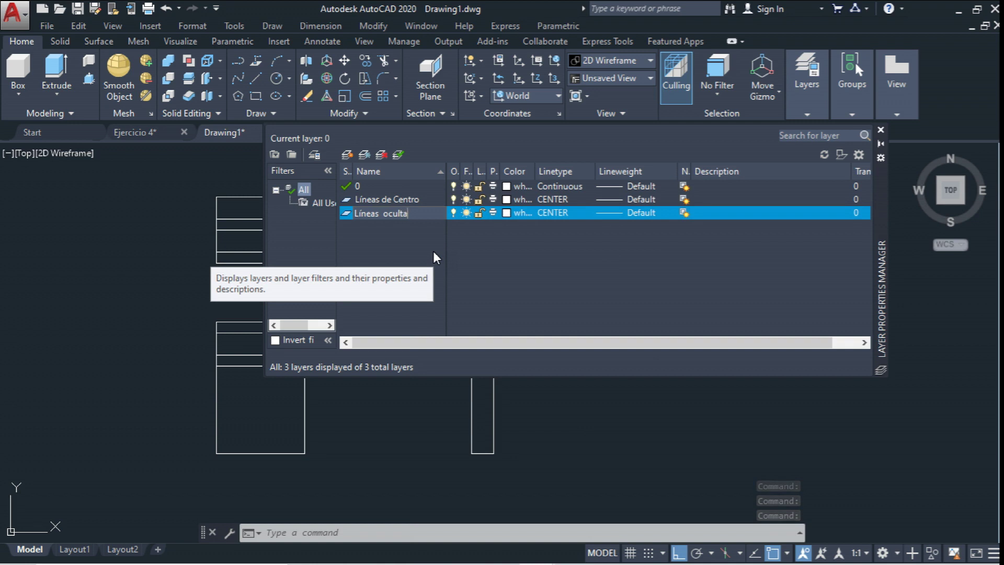
pyautogui.click(509, 223)
pyautogui.click(507, 212)
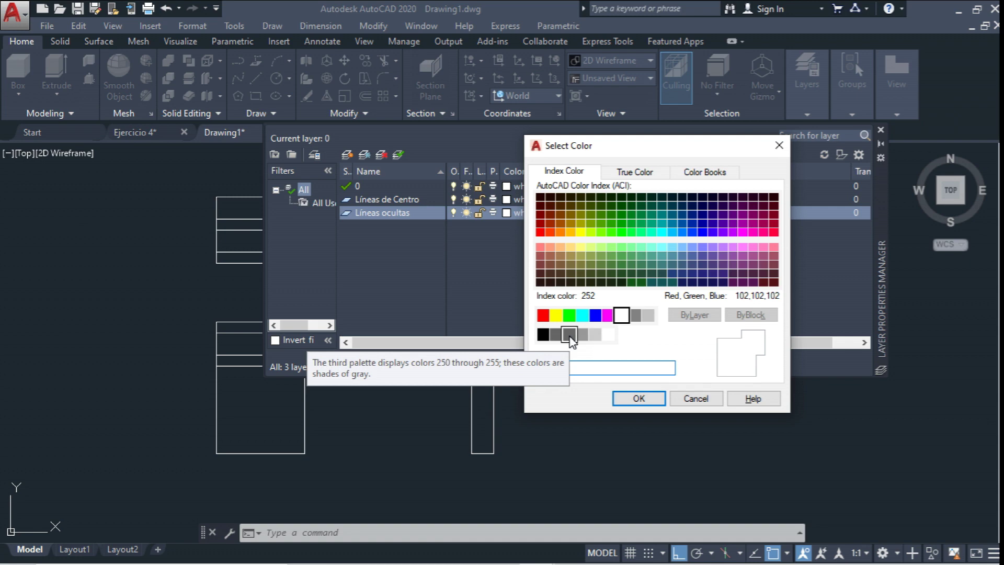
pyautogui.click(570, 334)
pyautogui.click(638, 398)
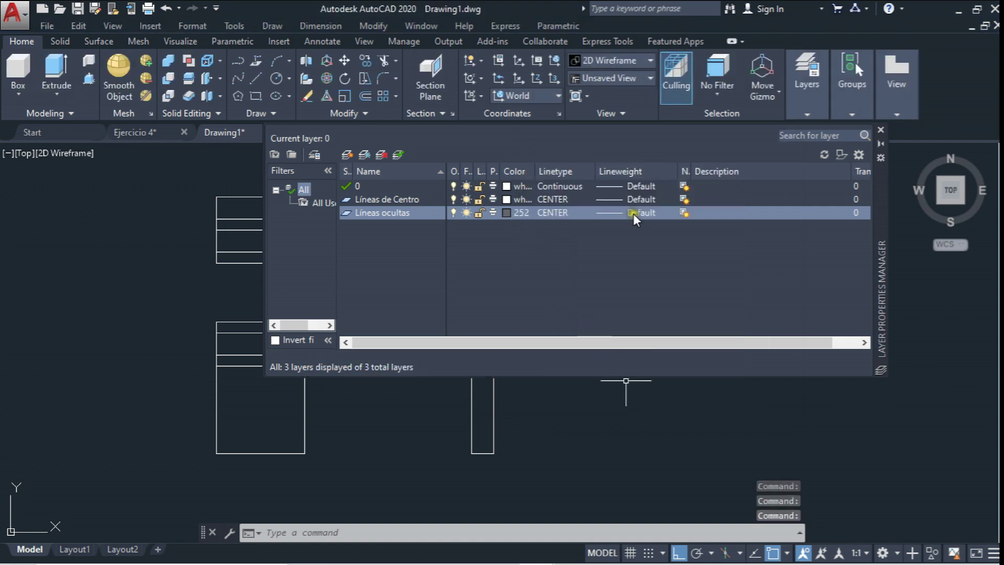
# Load the ACAD_ISO02W100 dashed linetype and assign it to Lineas ocultas
pyautogui.click(558, 212)
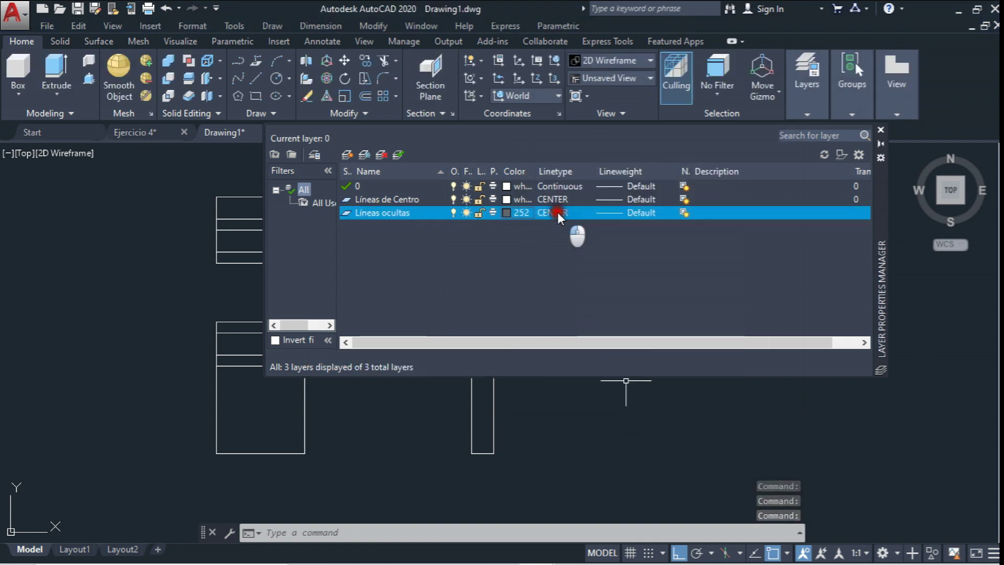
pyautogui.click(630, 317)
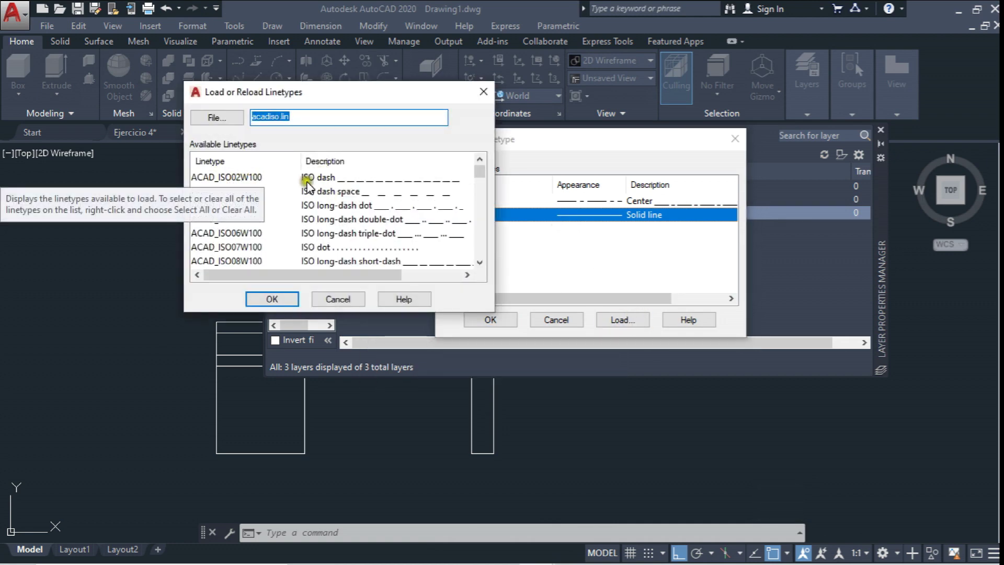
pyautogui.click(338, 178)
pyautogui.click(273, 299)
pyautogui.click(643, 201)
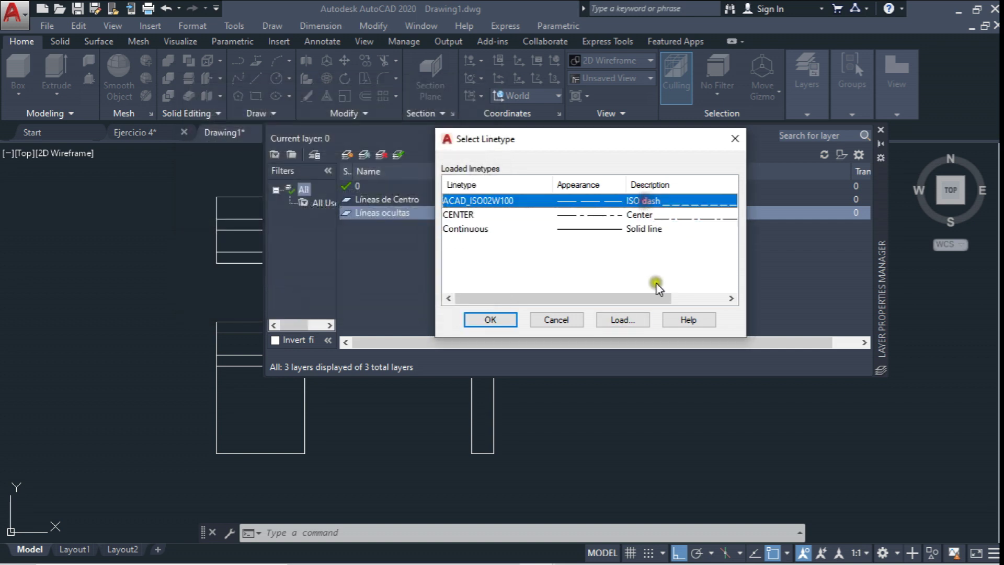
pyautogui.click(490, 320)
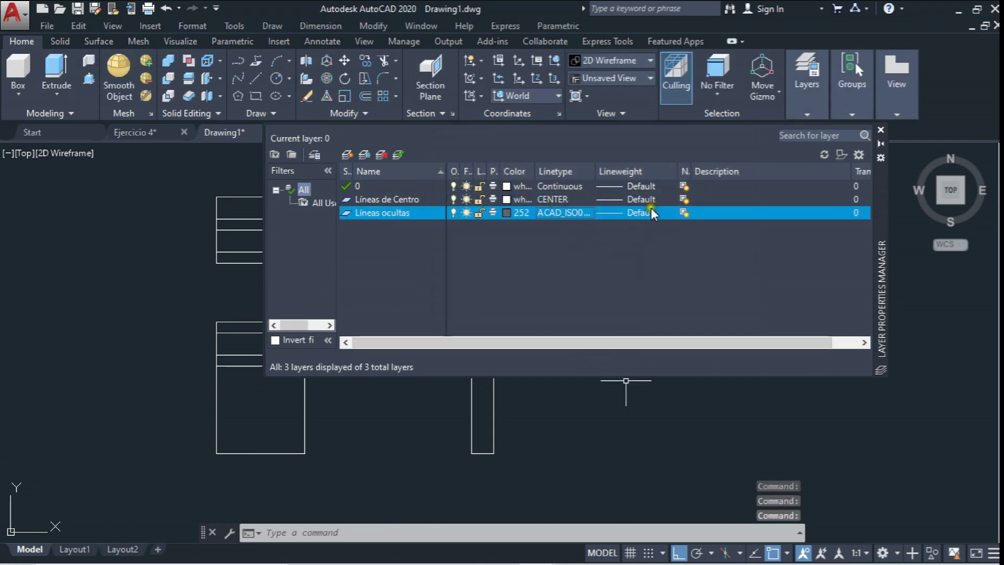
# Add a new layer named 'Líneas de contorno' and colour it white
pyautogui.rightClick(382, 252)
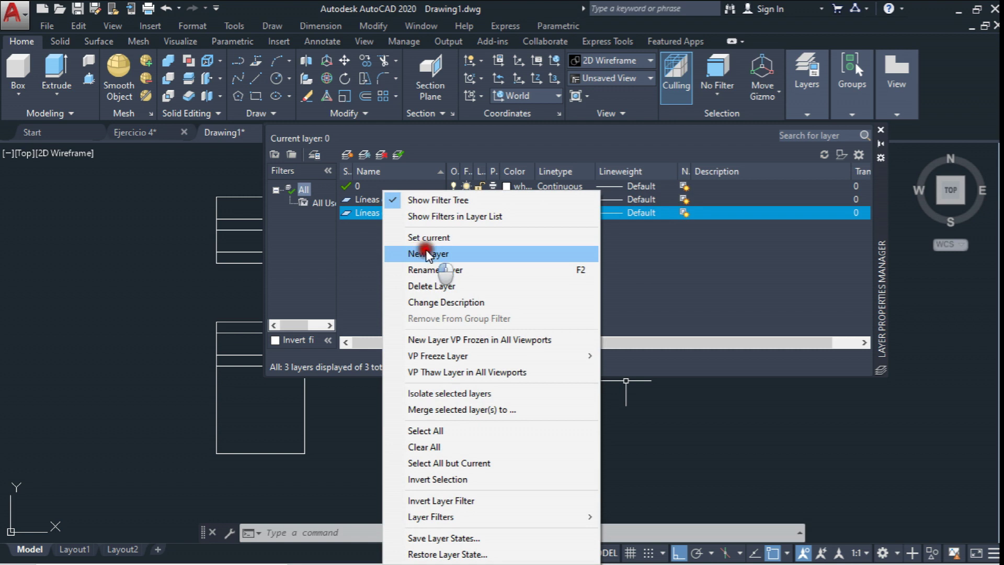
pyautogui.click(425, 254)
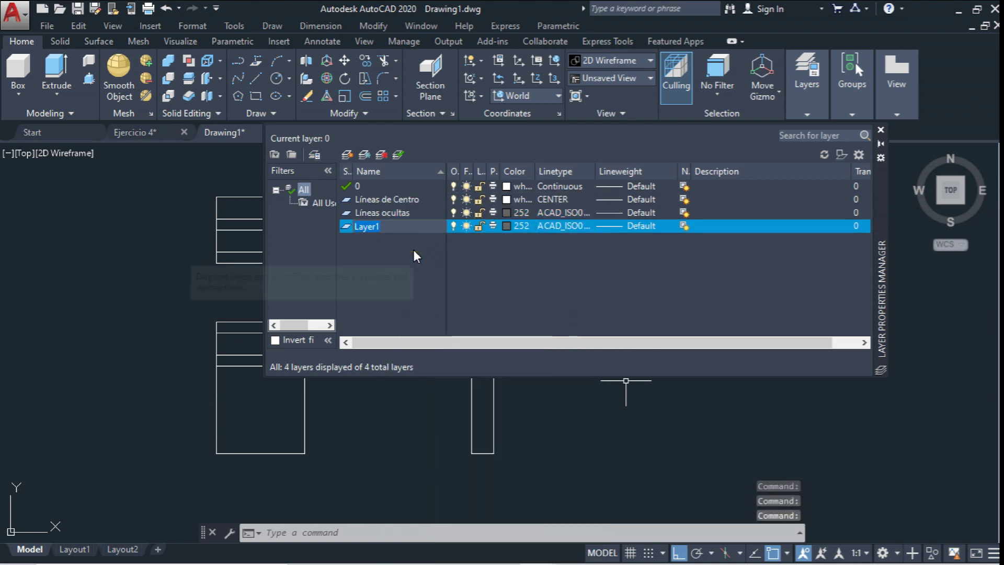
pyautogui.write('Líneas de contorno')
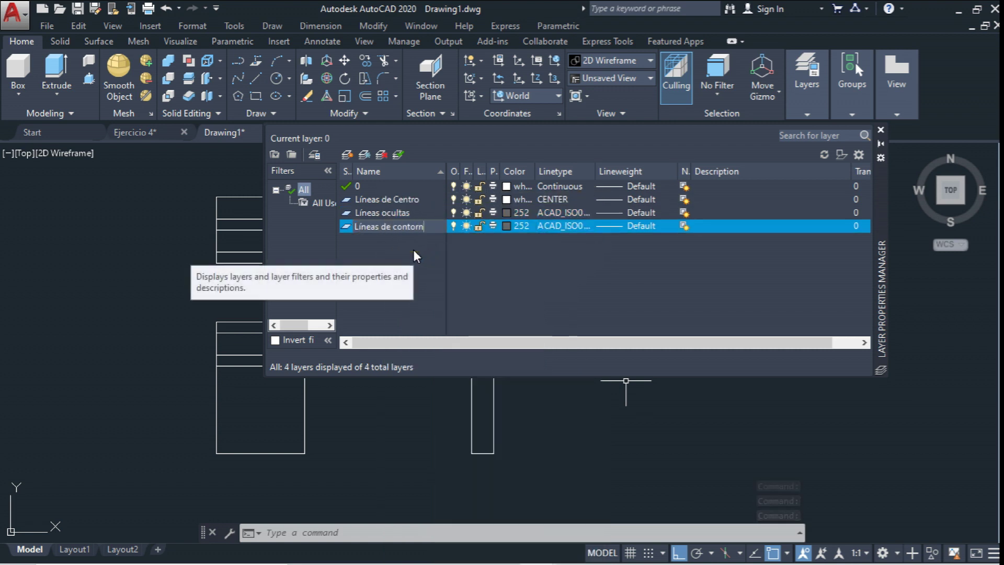
pyautogui.press('Return')
pyautogui.click(508, 225)
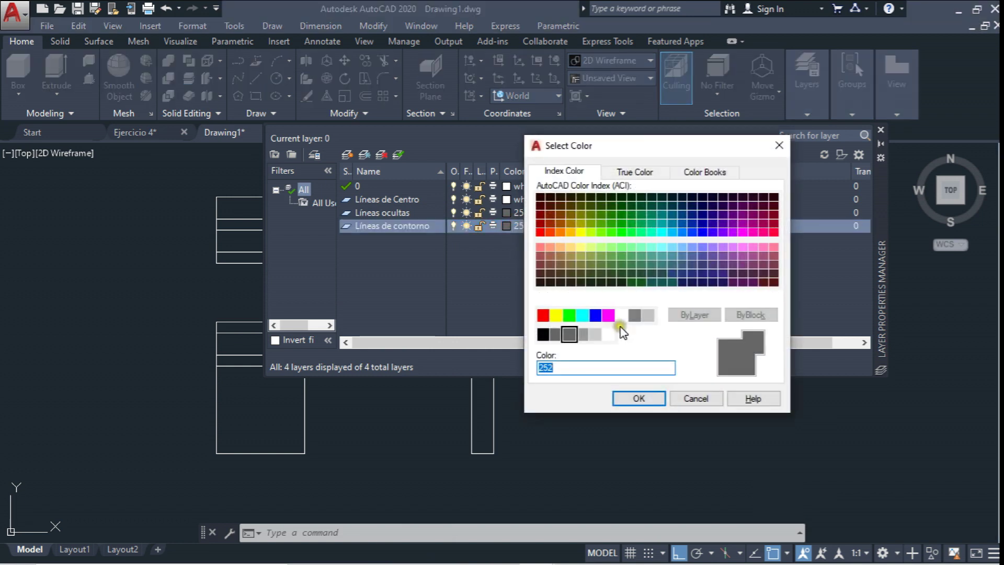
pyautogui.click(621, 316)
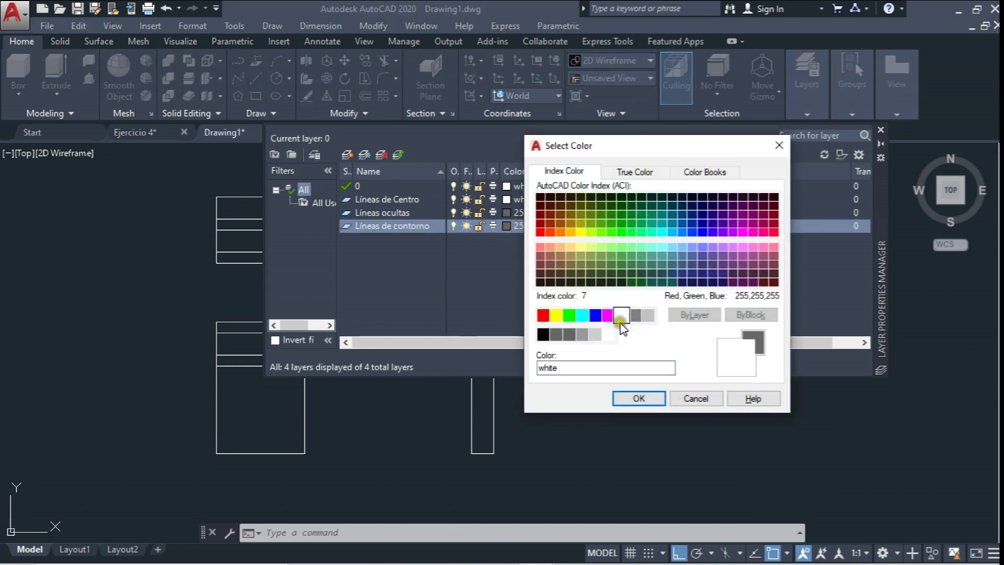
pyautogui.moveTo(689, 146)
pyautogui.mouseDown()
pyautogui.moveTo(831, 292)
pyautogui.moveTo(787, 195)
pyautogui.mouseUp()
pyautogui.click(742, 450)
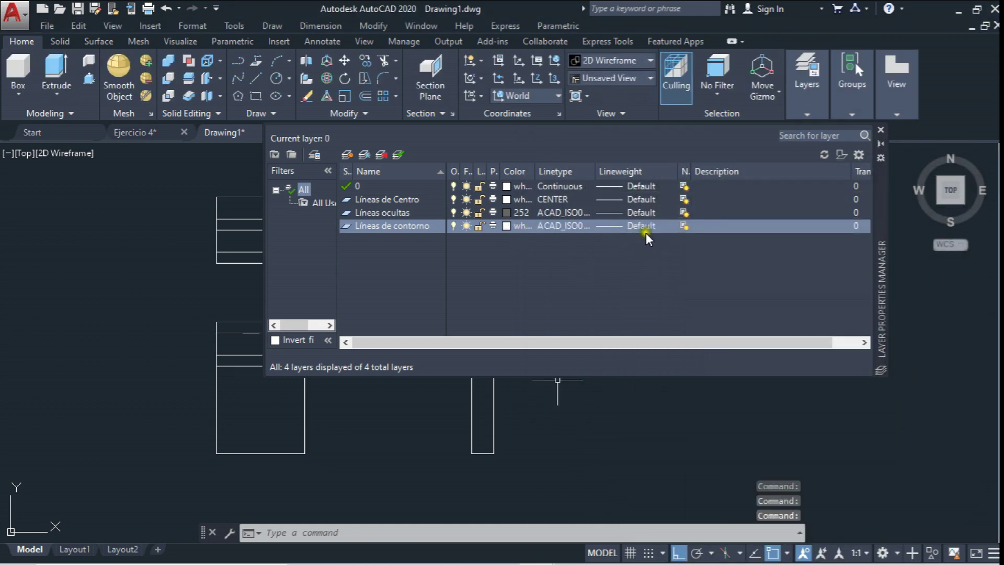
# Give the Líneas de contorno layer a 0.80 mm lineweight
pyautogui.click(646, 226)
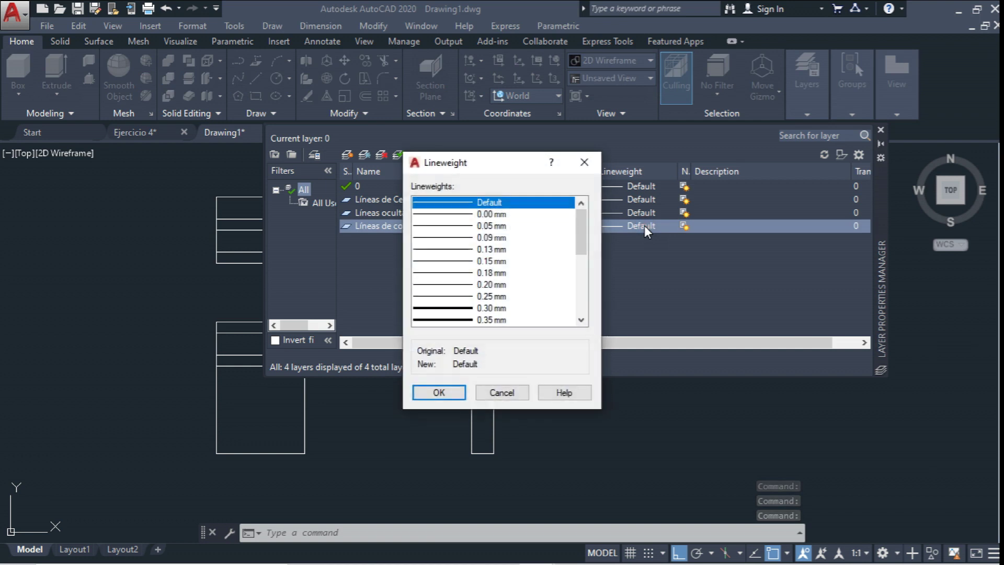
pyautogui.scroll(-1, 557, 238)
pyautogui.scroll(-3, 557, 238)
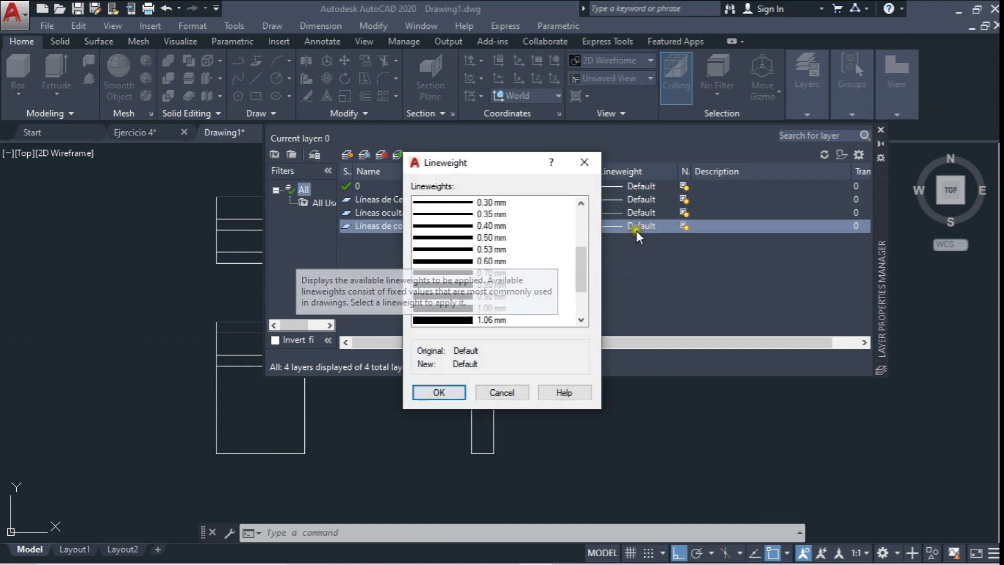
pyautogui.click(489, 285)
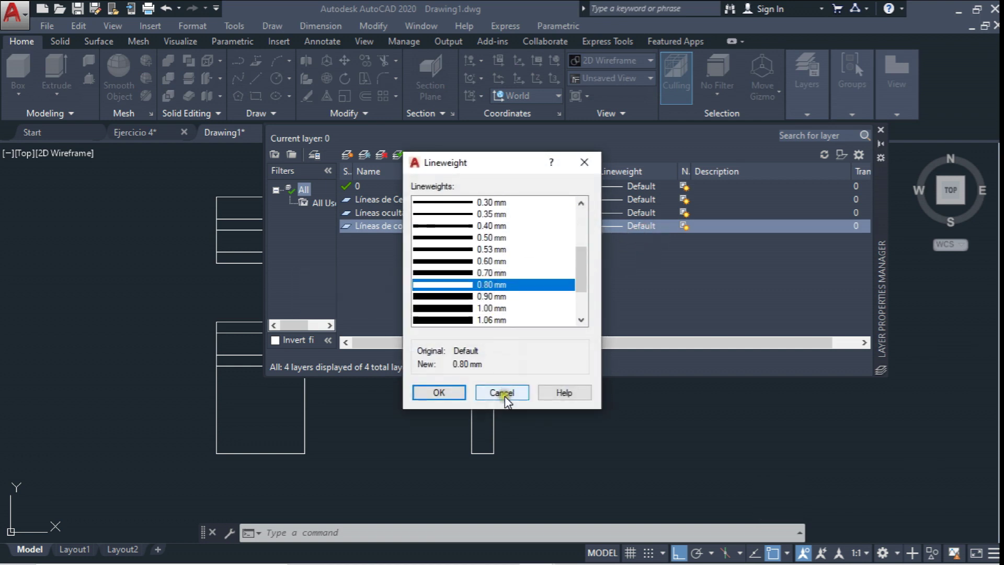
pyautogui.click(444, 395)
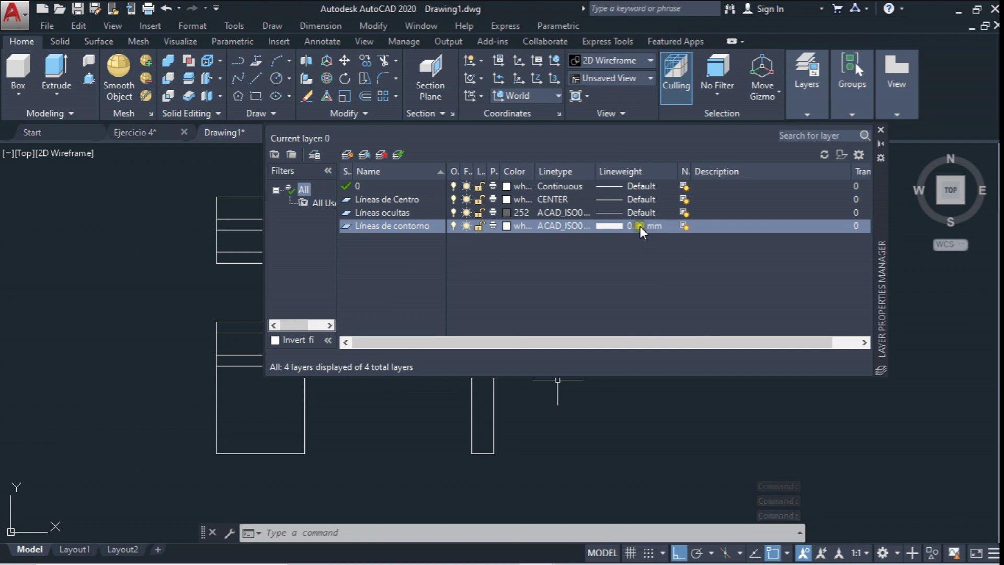
pyautogui.rightClick(388, 248)
# Add a 'Cotas' layer with a 0.15 mm lineweight and red colour
pyautogui.click(432, 254)
pyautogui.write('Cotas')
pyautogui.press('Return')
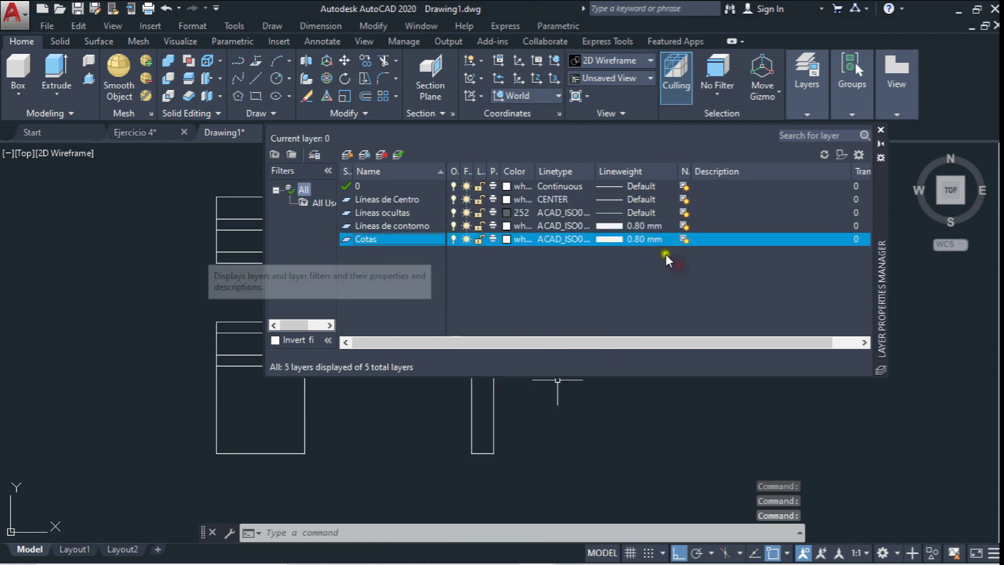
pyautogui.click(639, 240)
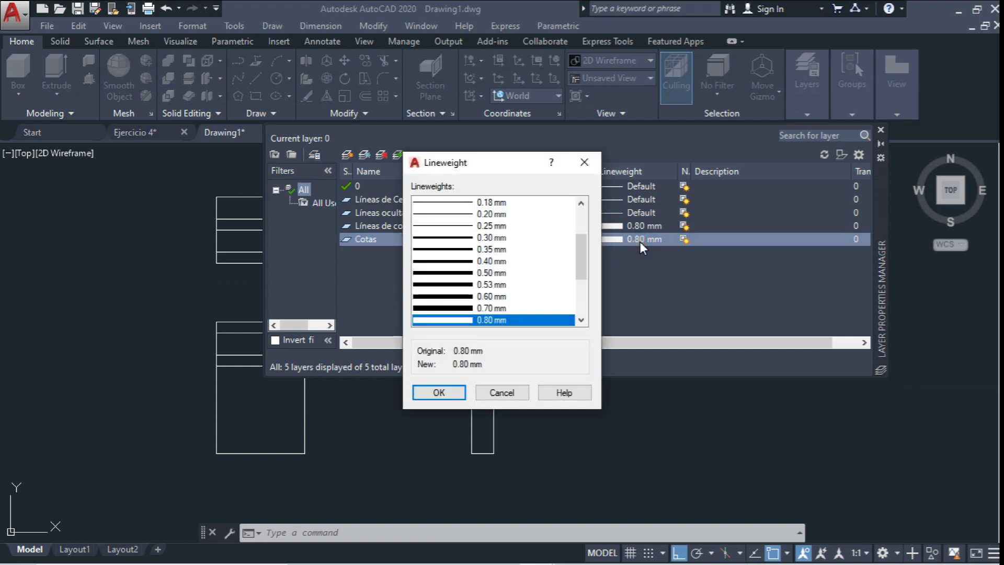
pyautogui.scroll(2, 489, 230)
pyautogui.click(491, 230)
pyautogui.click(453, 390)
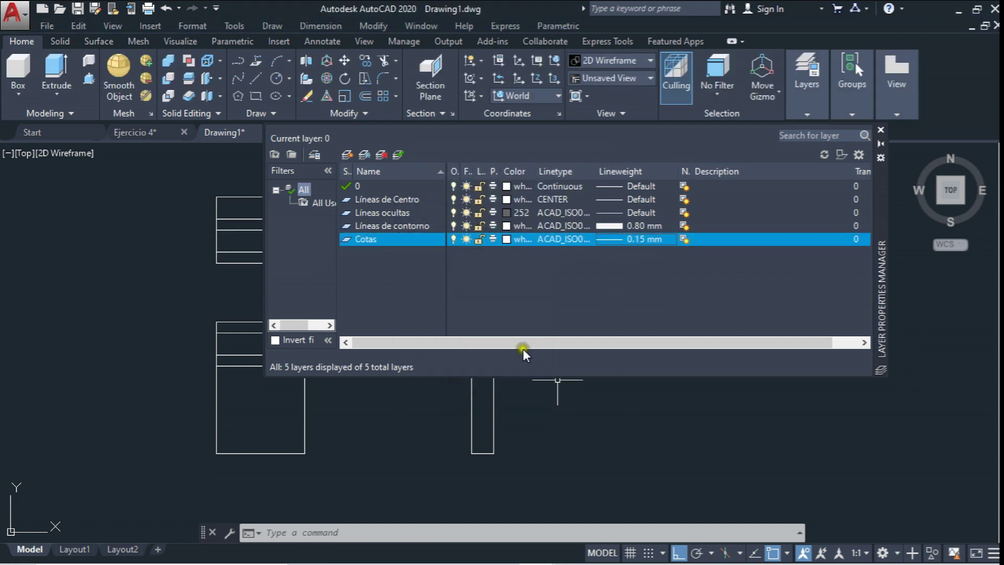
pyautogui.click(505, 240)
pyautogui.click(643, 368)
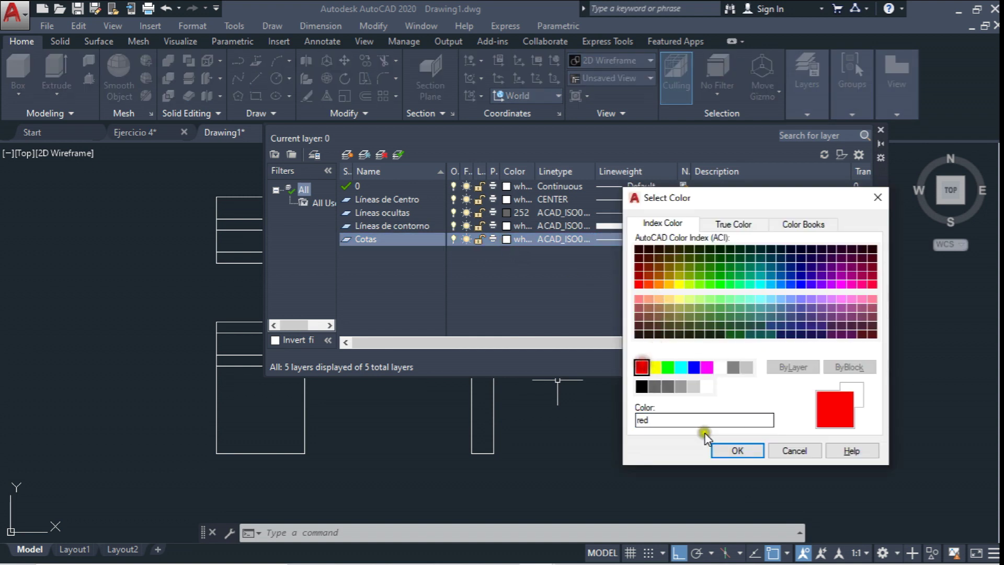
pyautogui.click(739, 450)
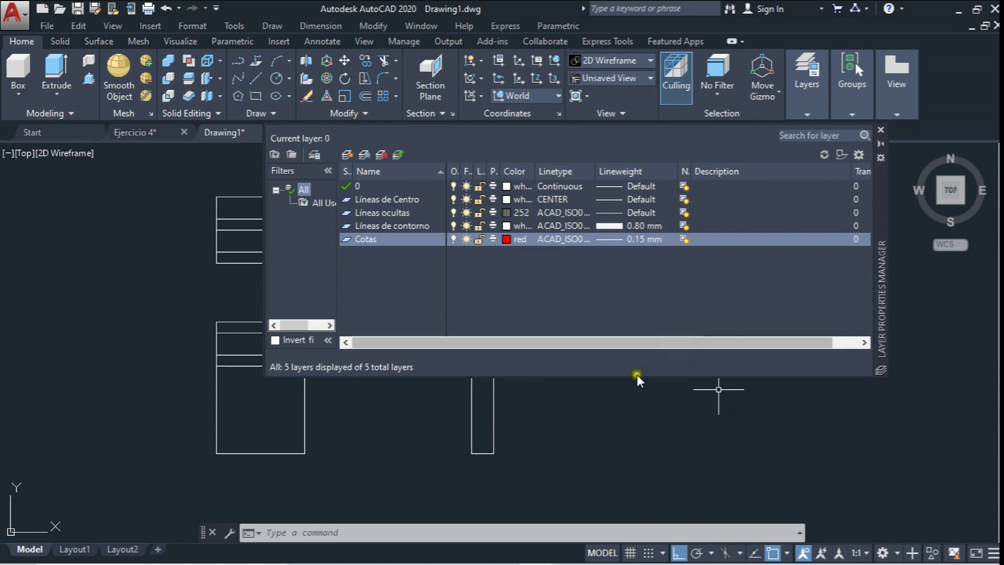
# Add a 'Línea Gruesa' layer with a 1.00 mm lineweight
pyautogui.rightClick(406, 270)
pyautogui.click(450, 254)
pyautogui.write('Líne')
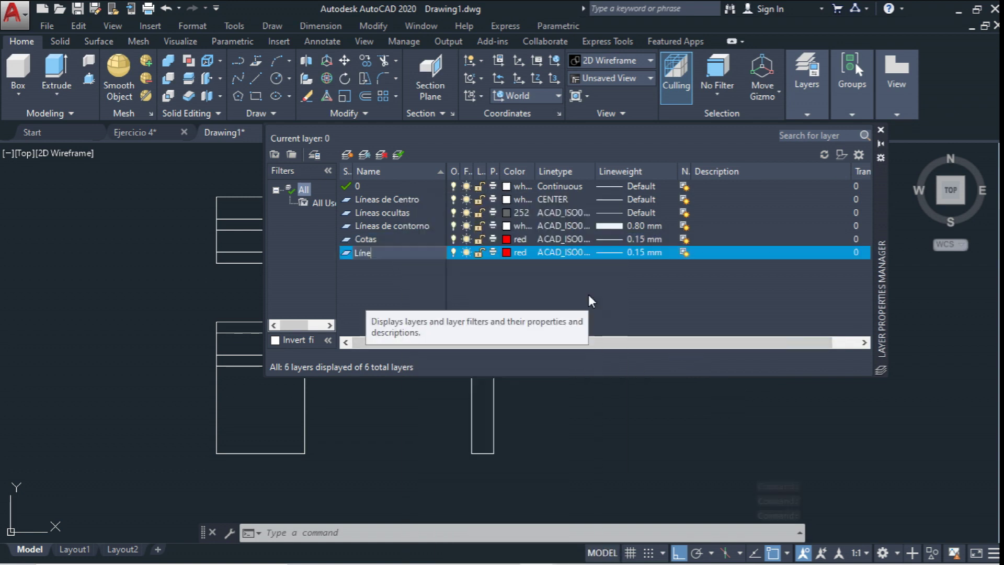
pyautogui.write('a Gruesa')
pyautogui.click(652, 255)
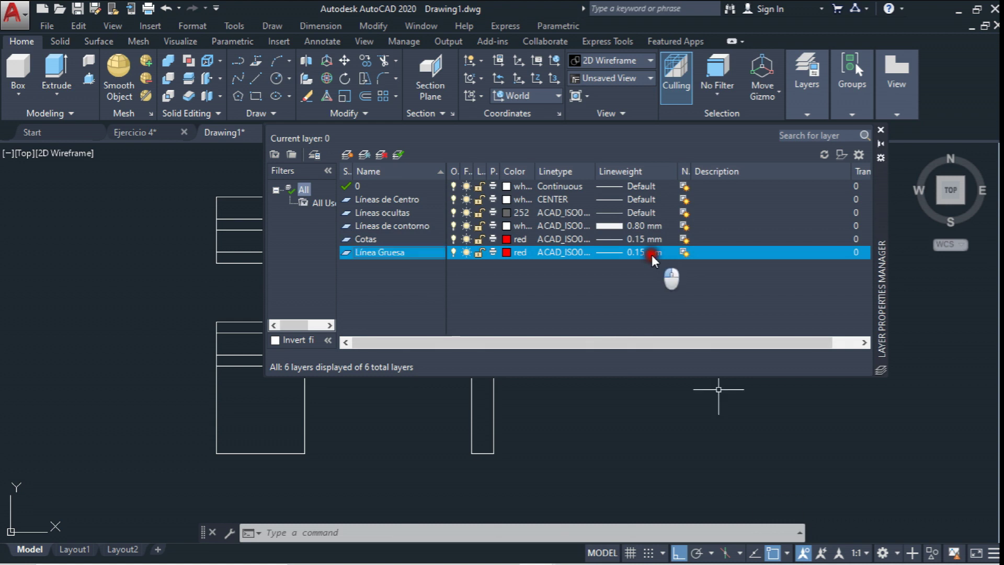
pyautogui.scroll(-1, 497, 262)
pyautogui.scroll(-3, 522, 264)
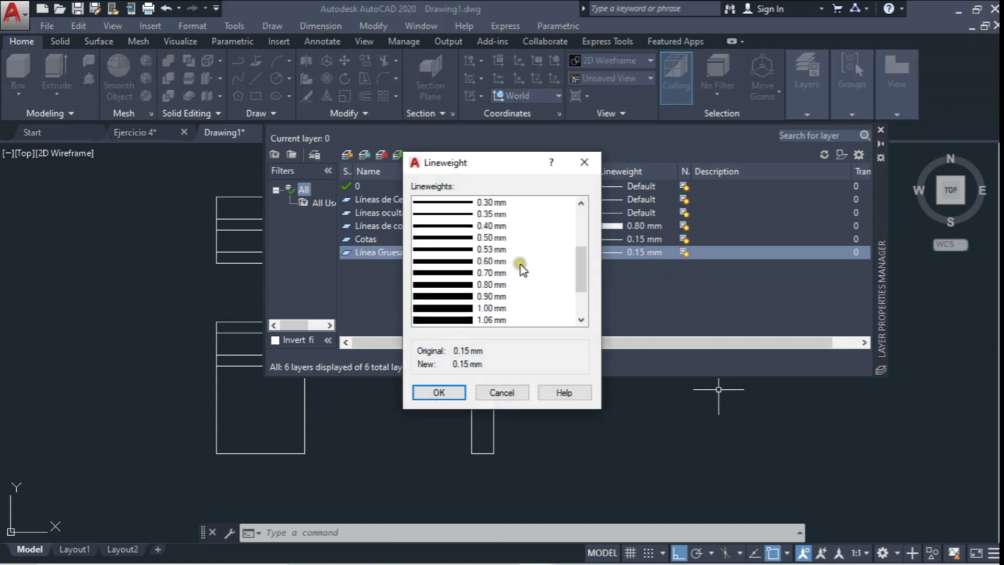
pyautogui.click(487, 308)
pyautogui.click(439, 392)
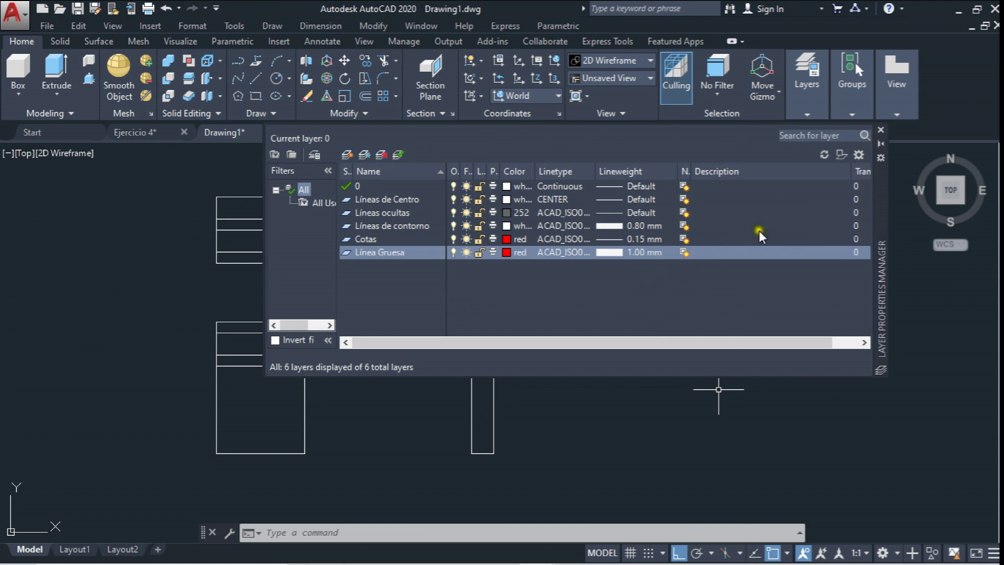
# Close the layer manager and select the inner horizontal lines in the top and lower views
pyautogui.click(881, 130)
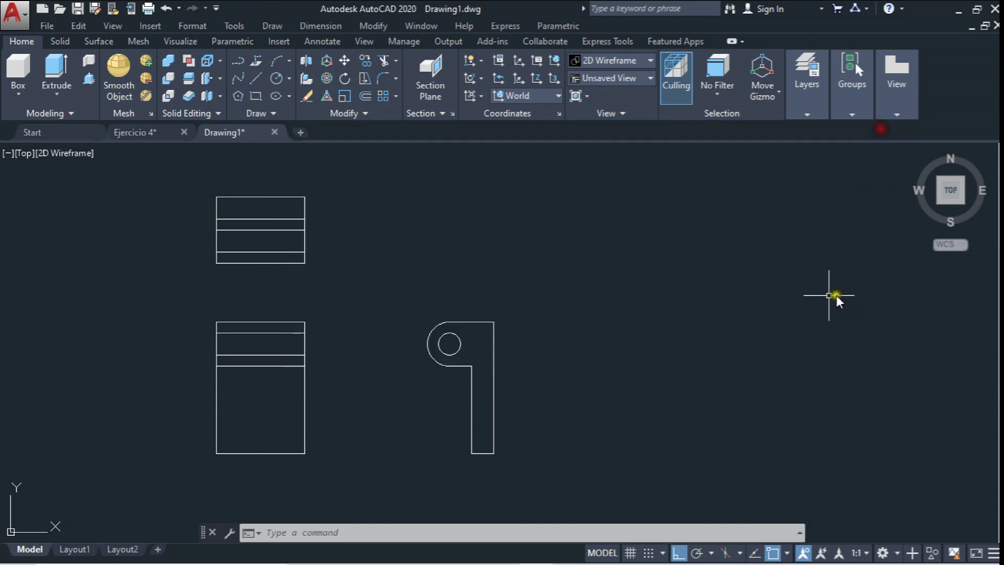
pyautogui.scroll(2, 240, 253)
pyautogui.moveTo(260, 240); pyautogui.dragTo(328, 231, button='middle')
pyautogui.scroll(-2, 359, 294)
pyautogui.scroll(2, 359, 294)
pyautogui.moveTo(353, 314); pyautogui.dragTo(352, 346, button='middle')
pyautogui.click(335, 256)
pyautogui.click(315, 210)
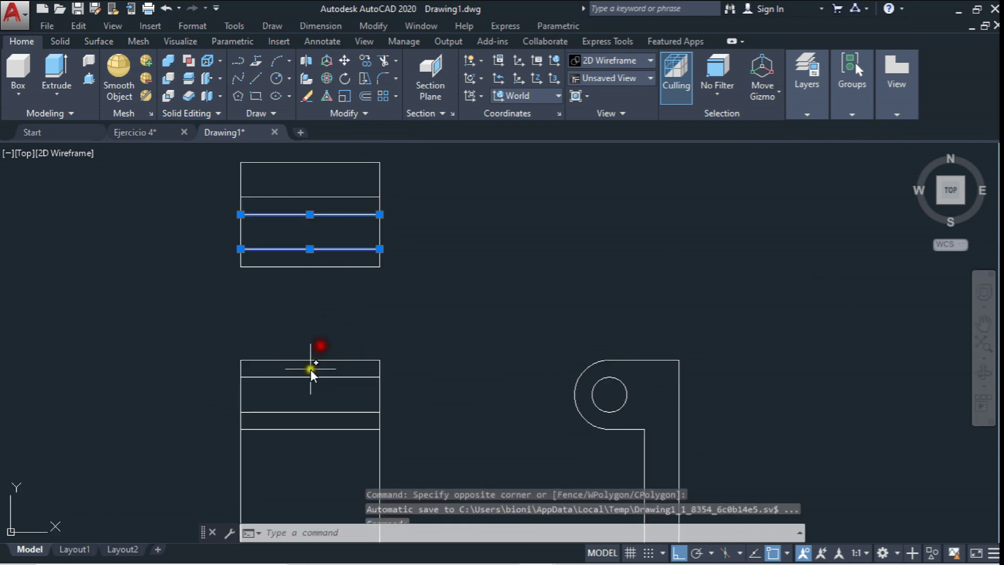
pyautogui.moveTo(315, 413); pyautogui.dragTo(323, 378, button='middle')
pyautogui.click(336, 380)
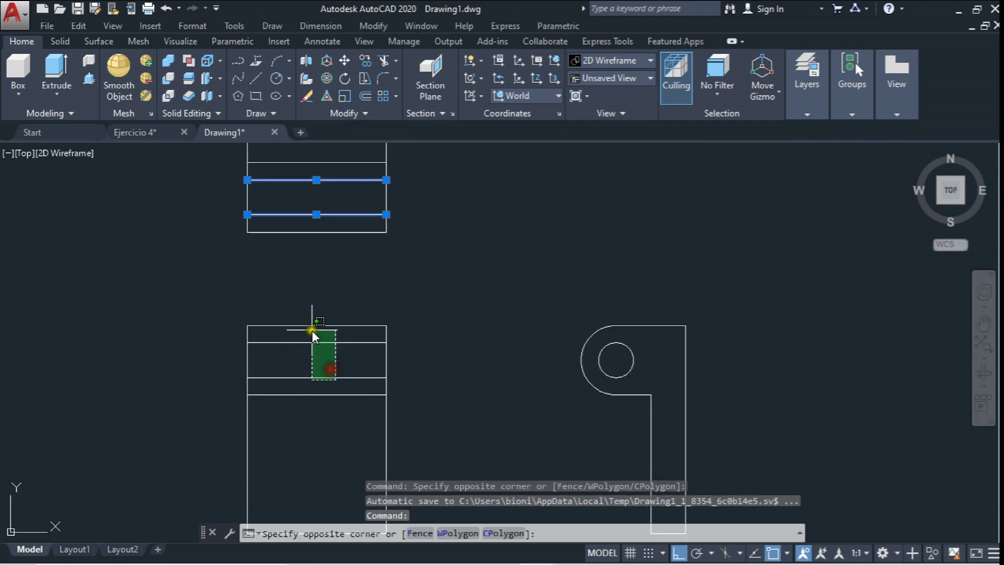
pyautogui.click(310, 334)
pyautogui.scroll(-4, 375, 349)
pyautogui.scroll(2, 350, 293)
# Put the selected inner lines on the Líneas ocultas layer, then deselect them
pyautogui.click(818, 112)
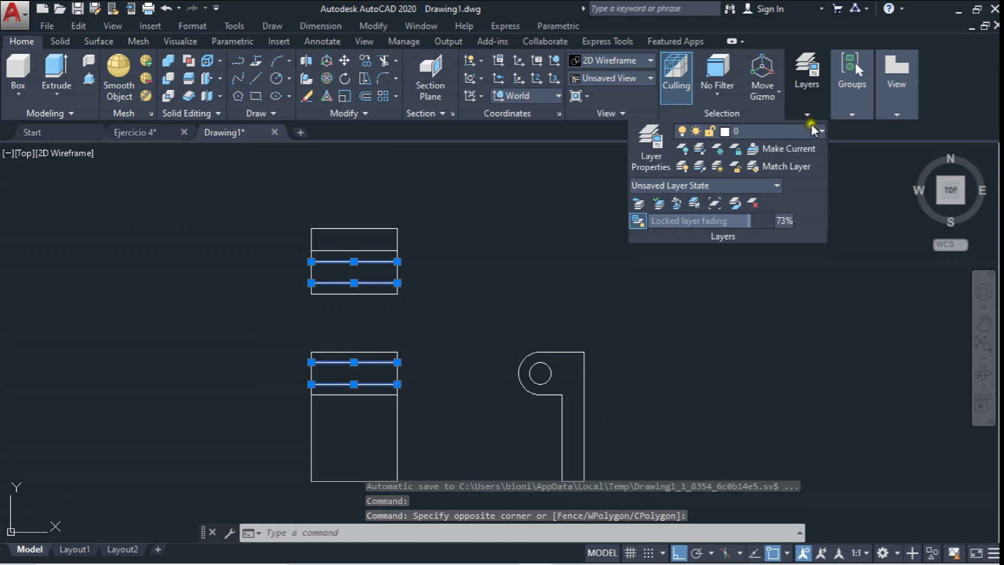
pyautogui.click(822, 134)
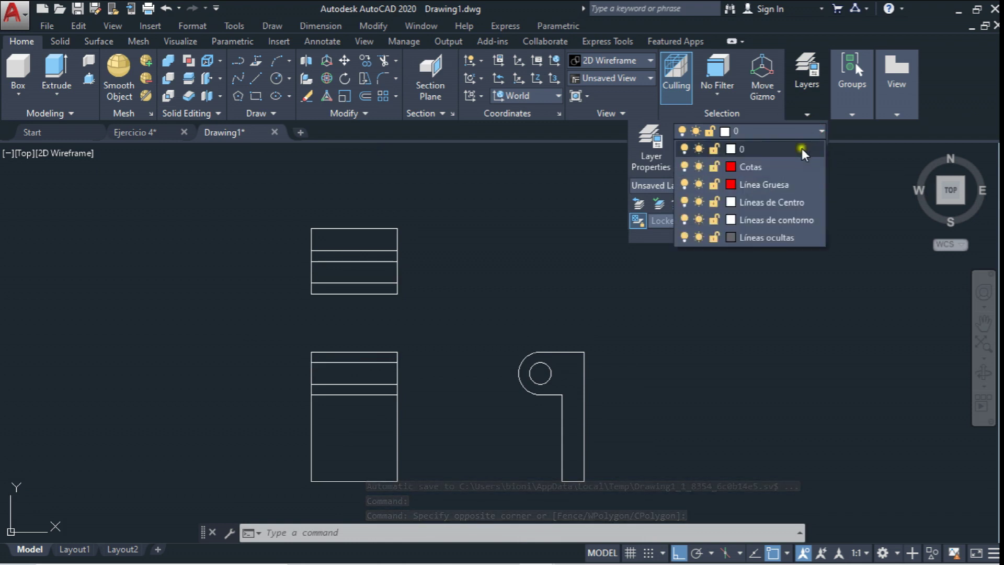
pyautogui.click(784, 234)
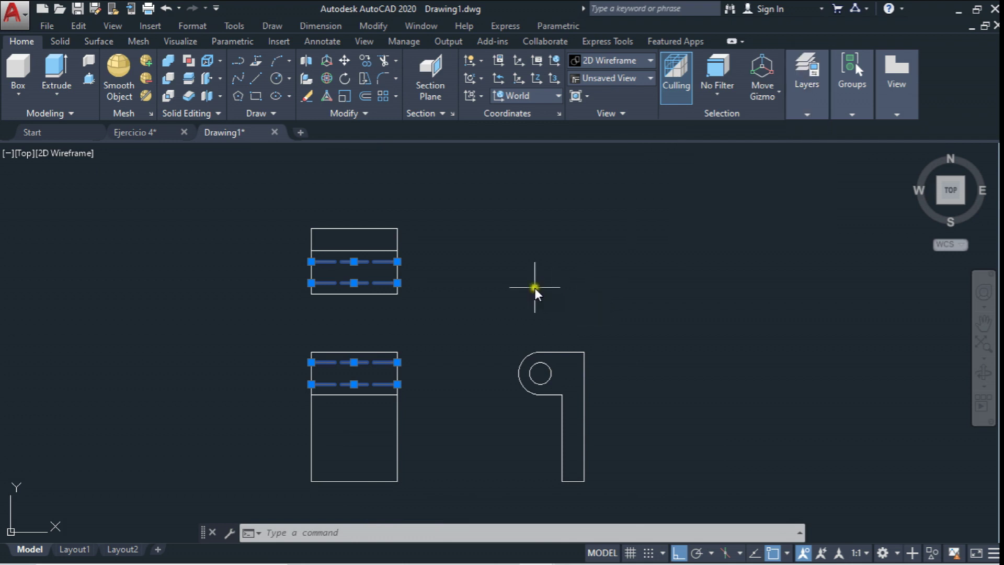
pyautogui.moveTo(536, 285); pyautogui.dragTo(524, 272, button='middle')
pyautogui.press('Escape')
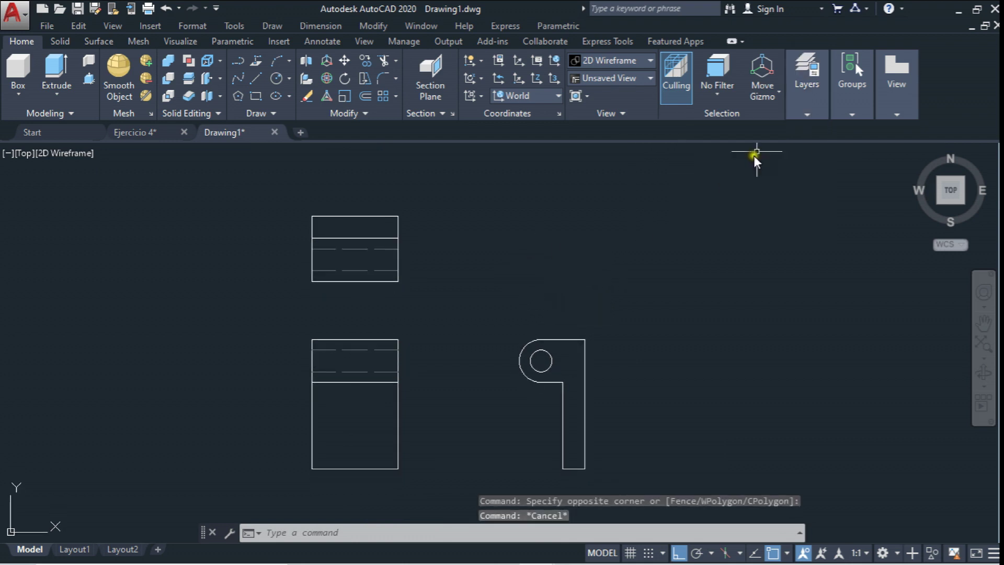
# Change the Línea Gruesa layer's colour from red to white in Layer Properties
pyautogui.click(651, 138)
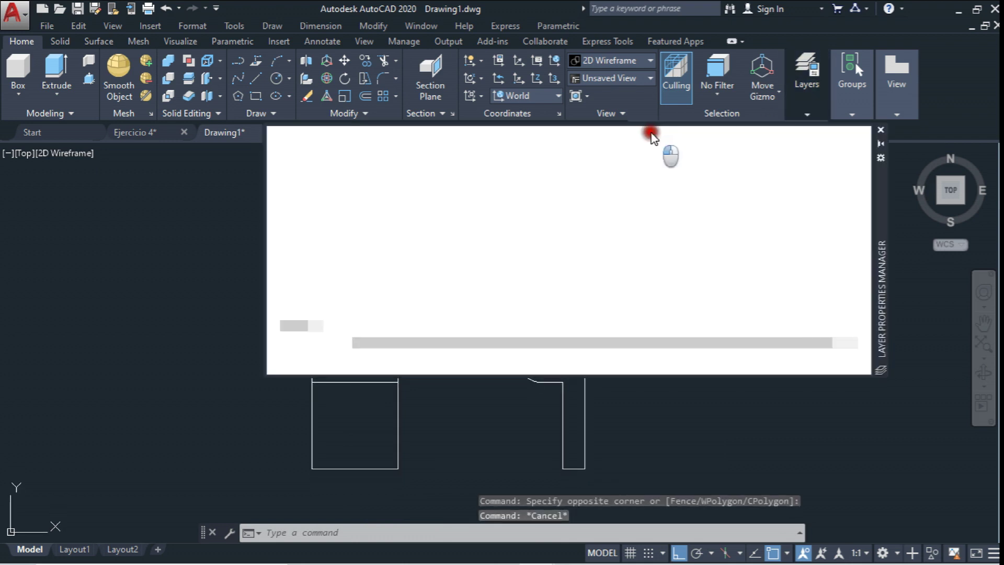
pyautogui.click(506, 212)
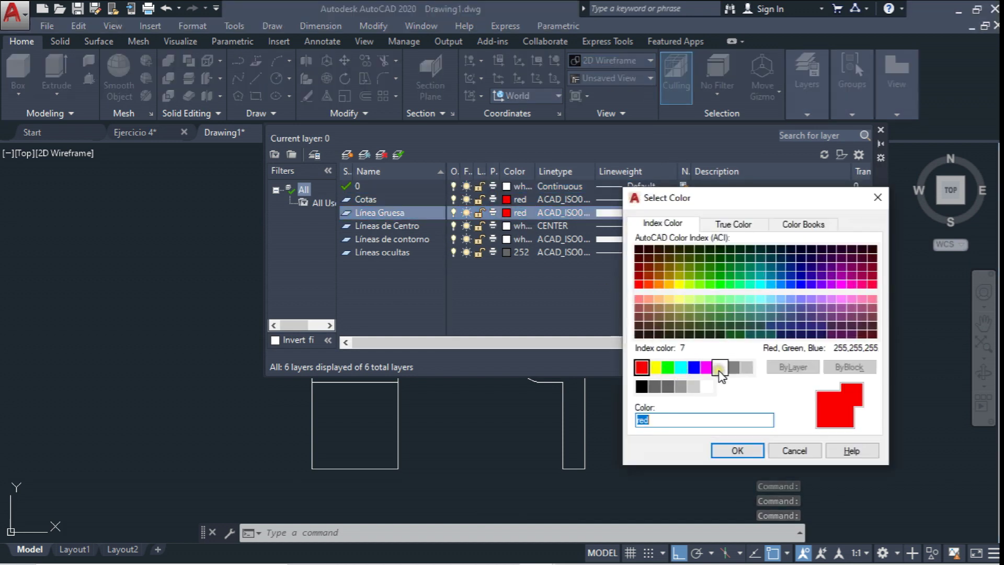
pyautogui.click(720, 368)
pyautogui.click(737, 450)
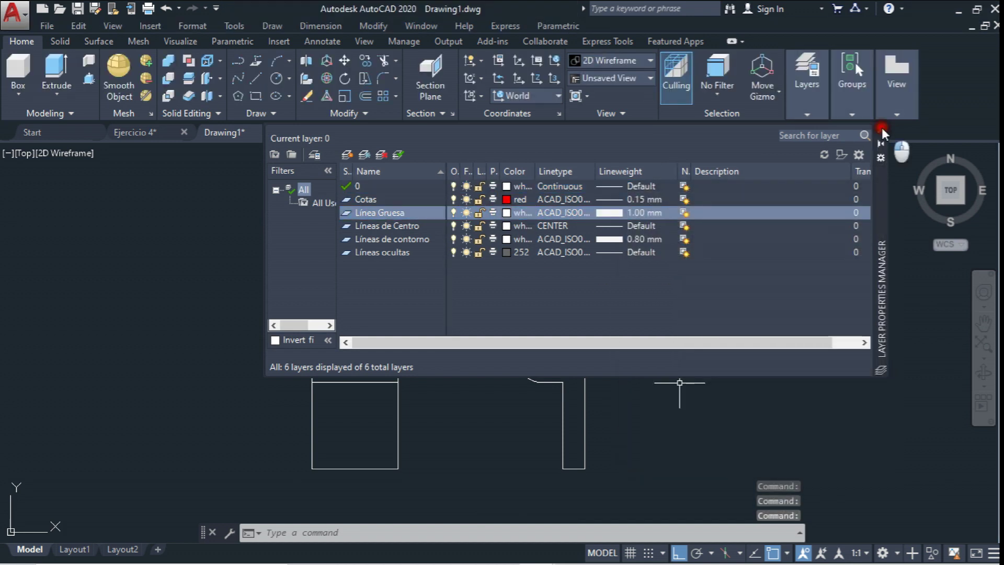
pyautogui.click(883, 129)
pyautogui.click(422, 425)
# Set the linetype scale of the four dashed hidden lines to 0.35
pyautogui.click(403, 380)
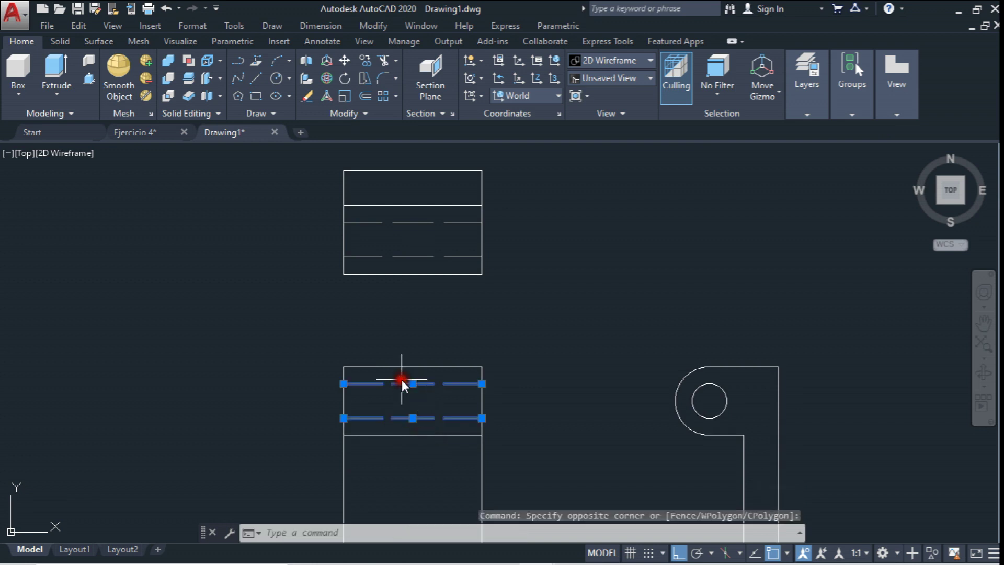
pyautogui.click(427, 264)
pyautogui.click(410, 218)
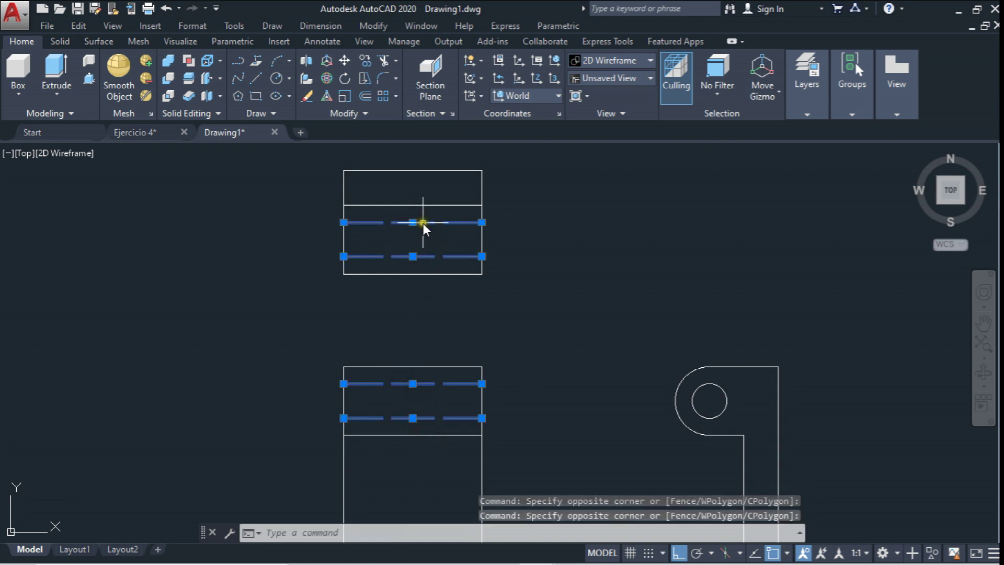
pyautogui.rightClick(422, 223)
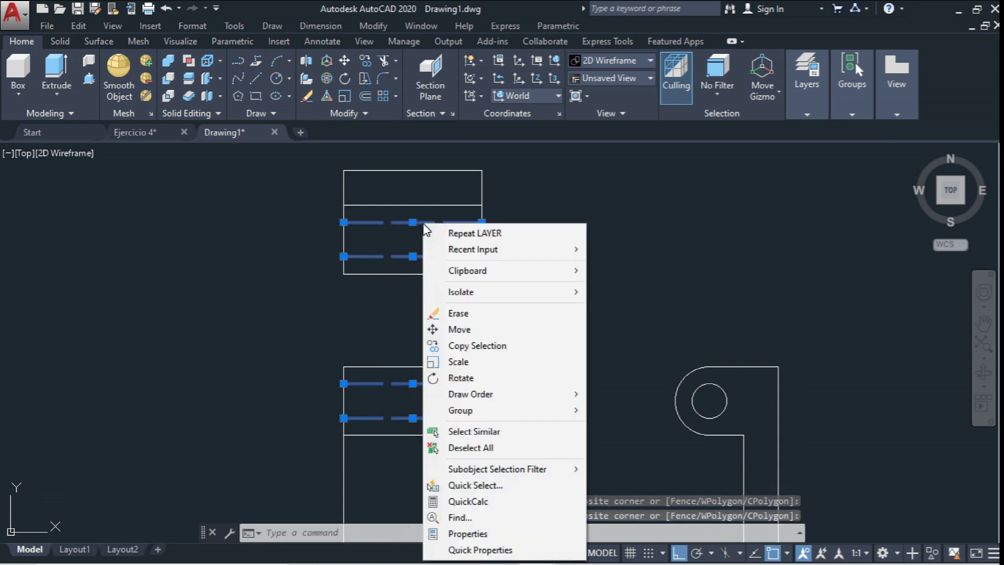
pyautogui.click(480, 537)
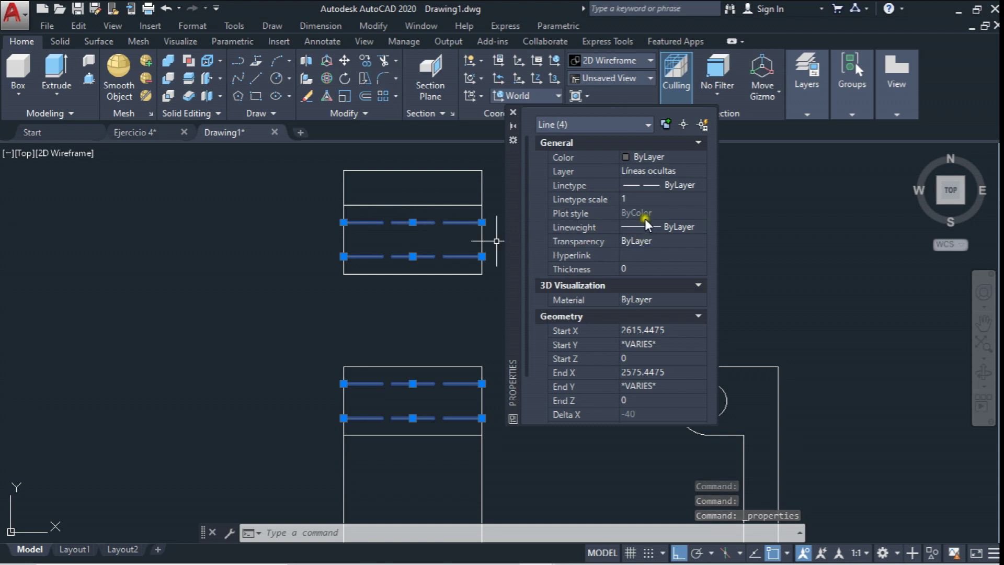
pyautogui.click(648, 198)
pyautogui.moveTo(648, 202); pyautogui.dragTo(564, 208)
pyautogui.write('.35')
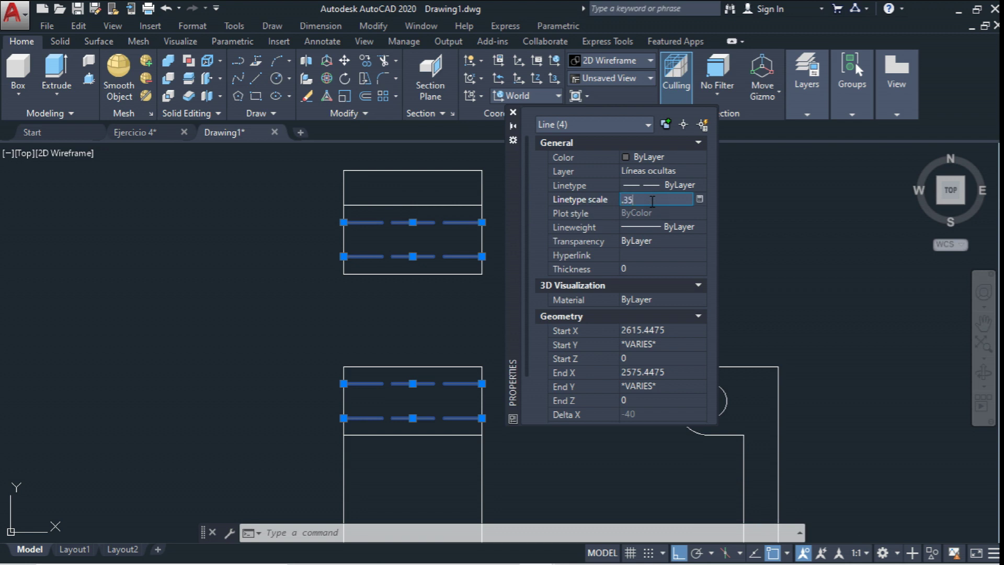
pyautogui.write('0.35')
pyautogui.press('Return')
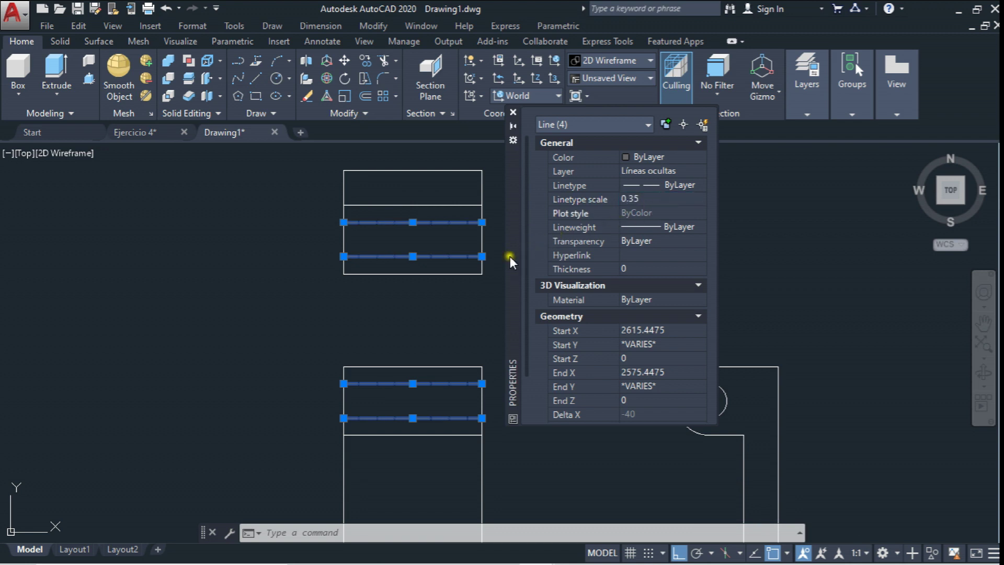
pyautogui.press('Escape')
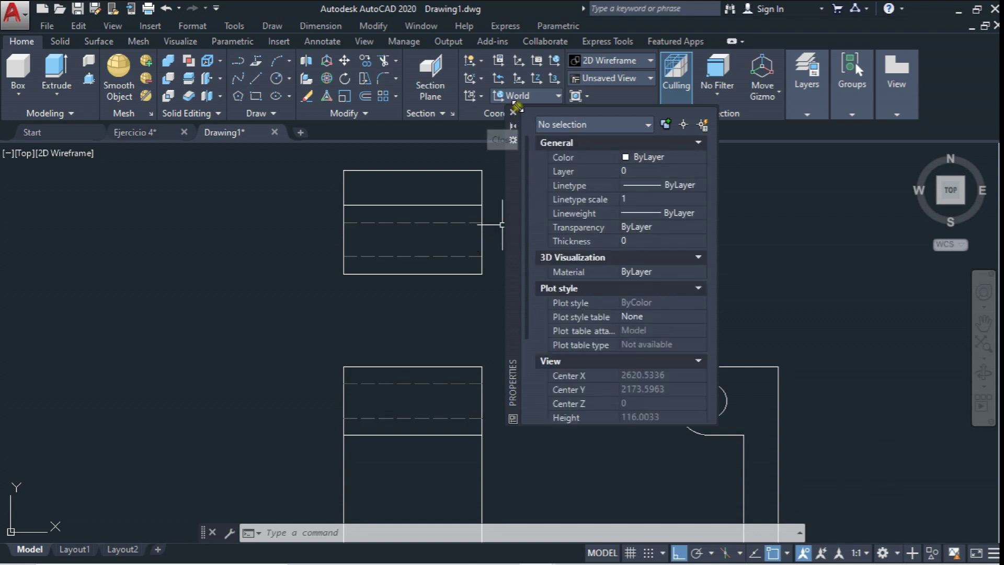
# Draw a 19-unit vertical line up from the leg's bottom midpoint
pyautogui.click(514, 112)
pyautogui.moveTo(471, 290); pyautogui.dragTo(470, 255, button='middle')
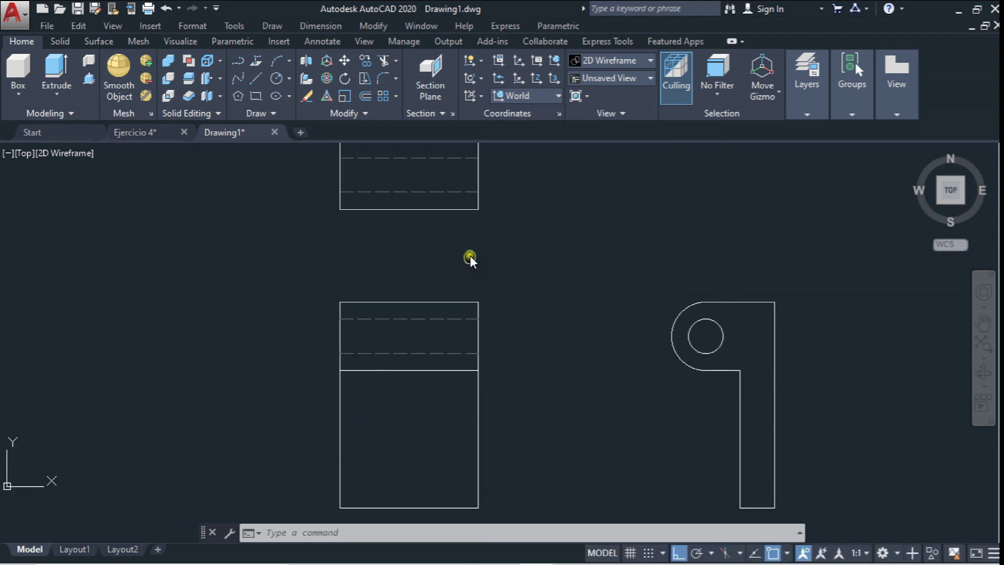
pyautogui.scroll(-2, 469, 255)
pyautogui.click(810, 112)
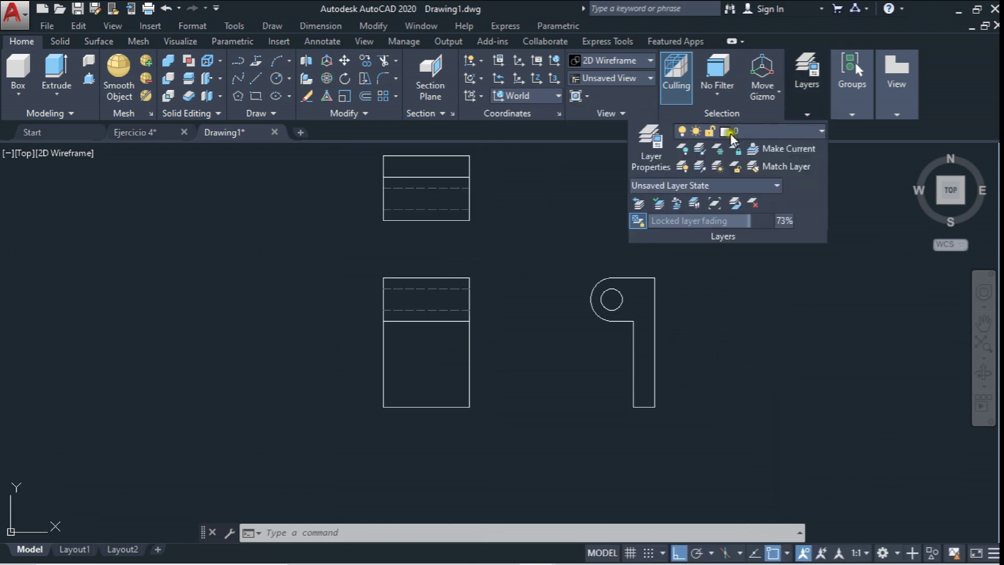
pyautogui.click(256, 77)
pyautogui.scroll(4, 657, 416)
pyautogui.click(681, 424)
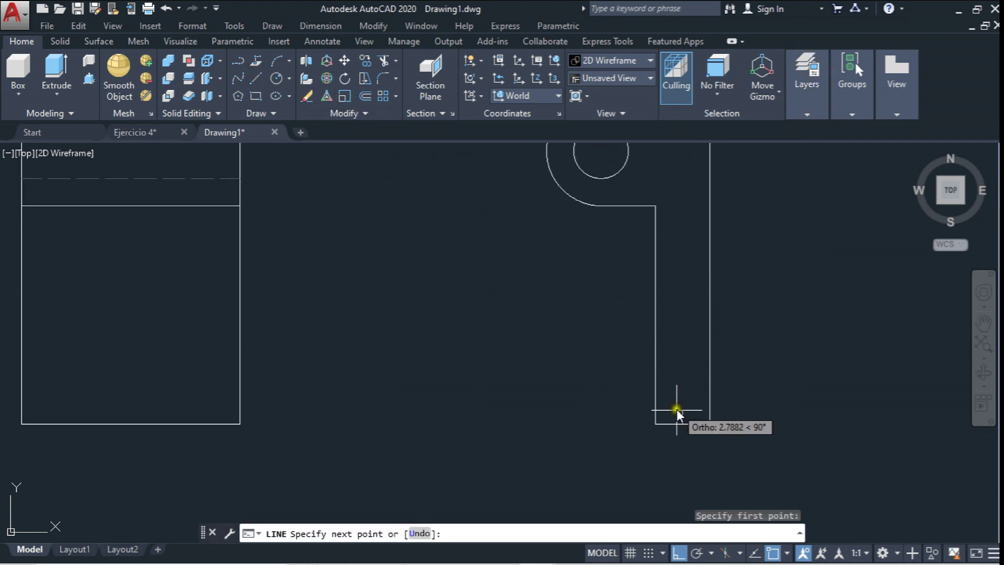
pyautogui.write('19')
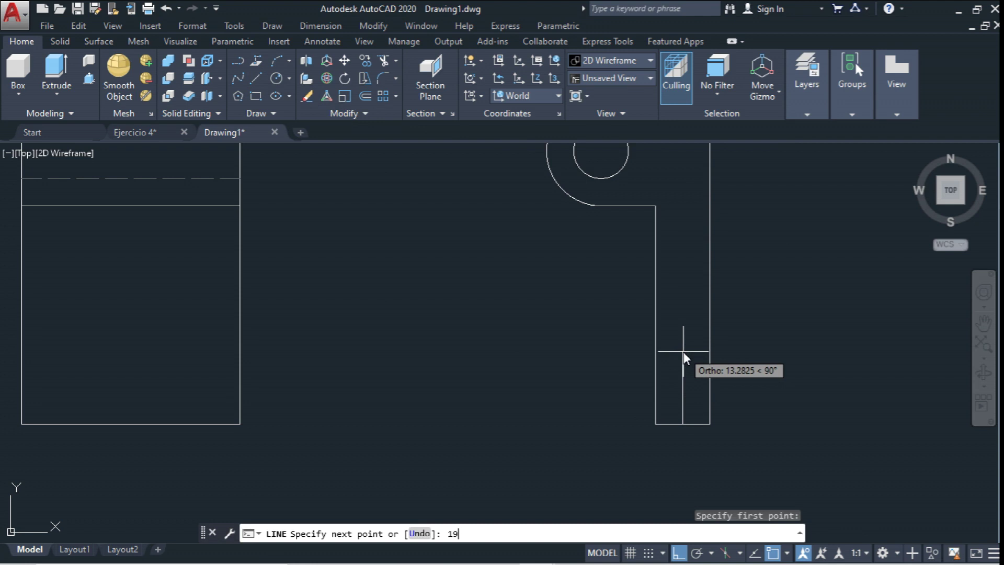
pyautogui.press('Return')
pyautogui.press('Escape')
# Attempt a circle at the line's top end and recentre the view on the leg
pyautogui.click(273, 78)
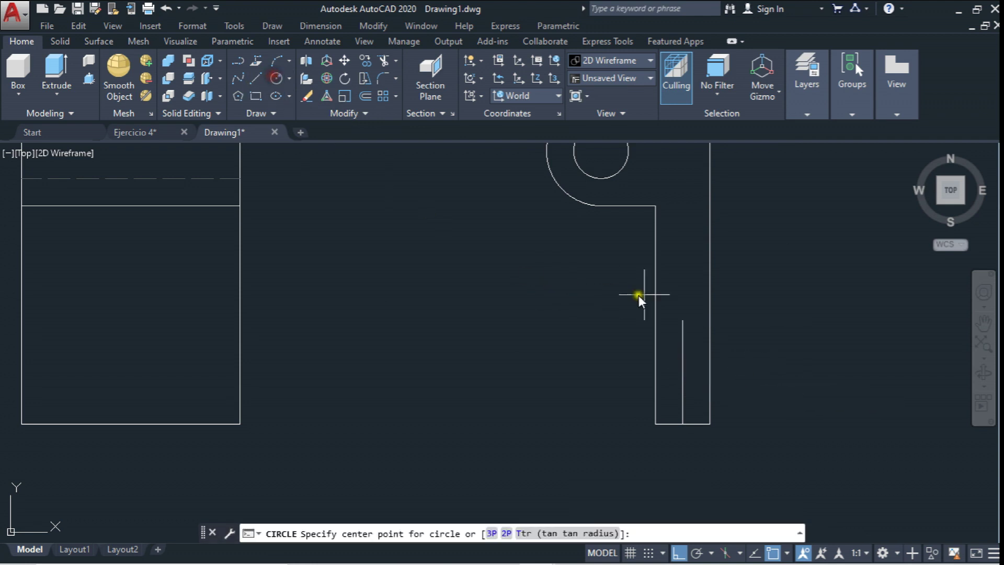
pyautogui.click(681, 322)
pyautogui.scroll(4, 681, 323)
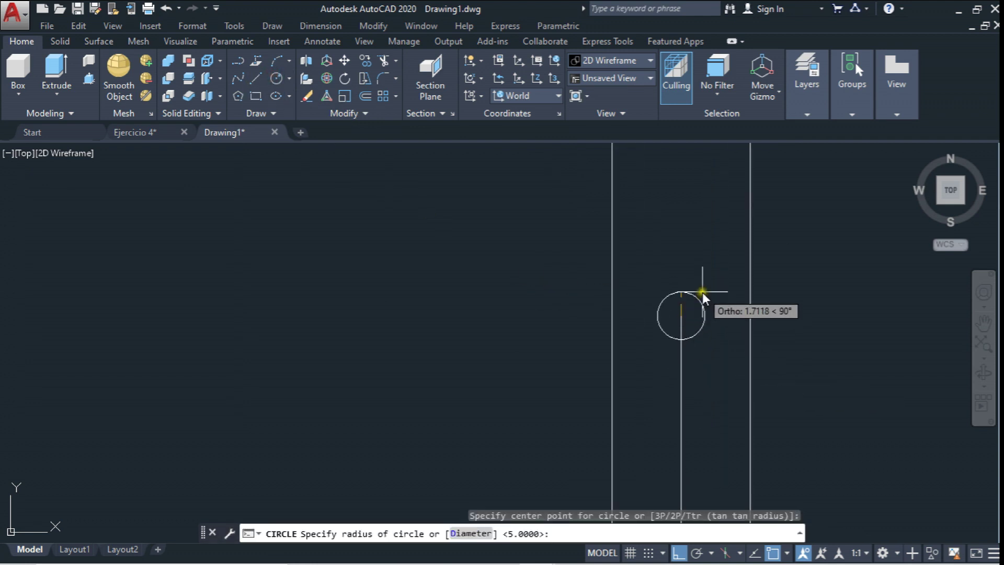
pyautogui.write('d')
pyautogui.press('Return')
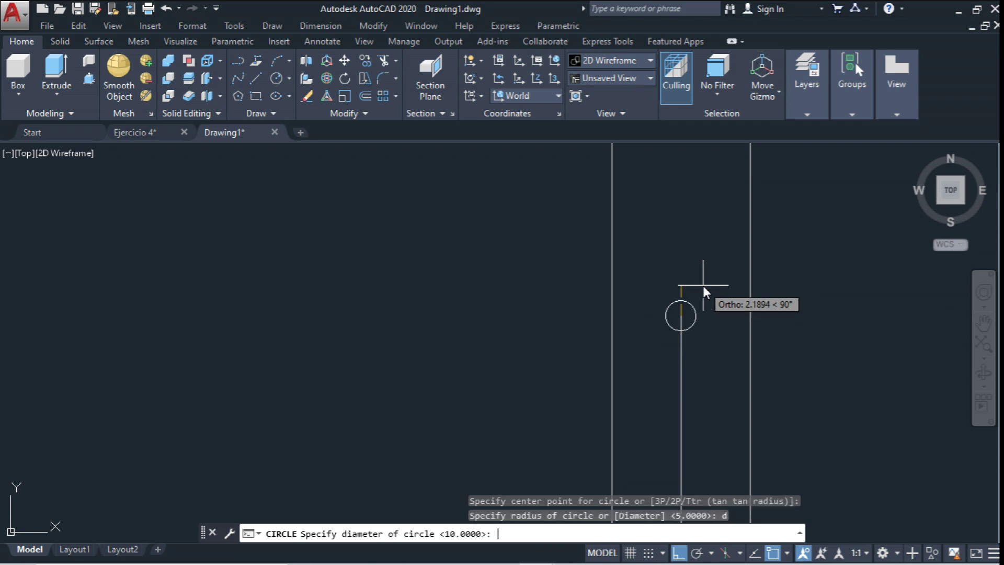
pyautogui.press('Escape')
pyautogui.click(281, 80)
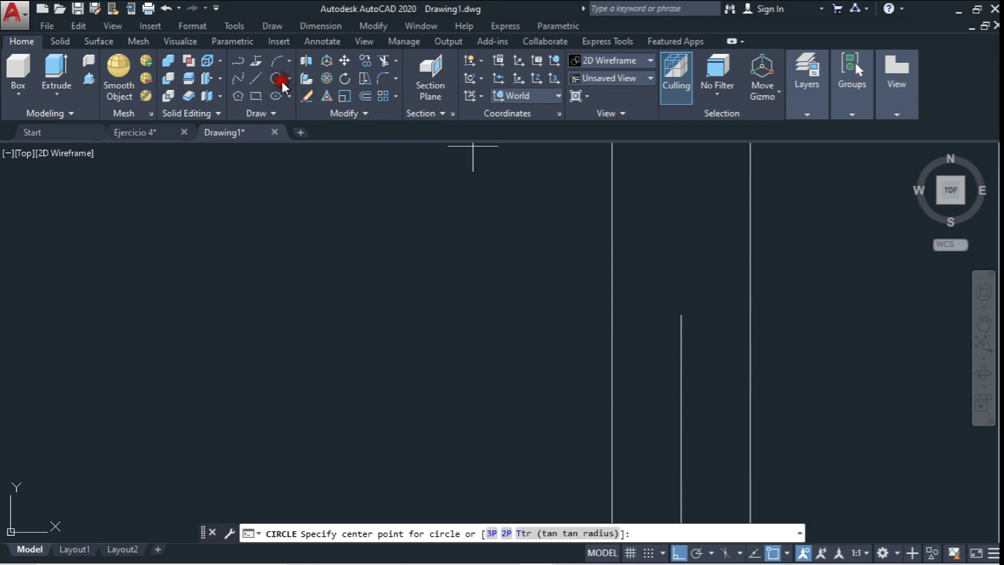
pyautogui.moveTo(659, 309); pyautogui.dragTo(582, 197, button='middle')
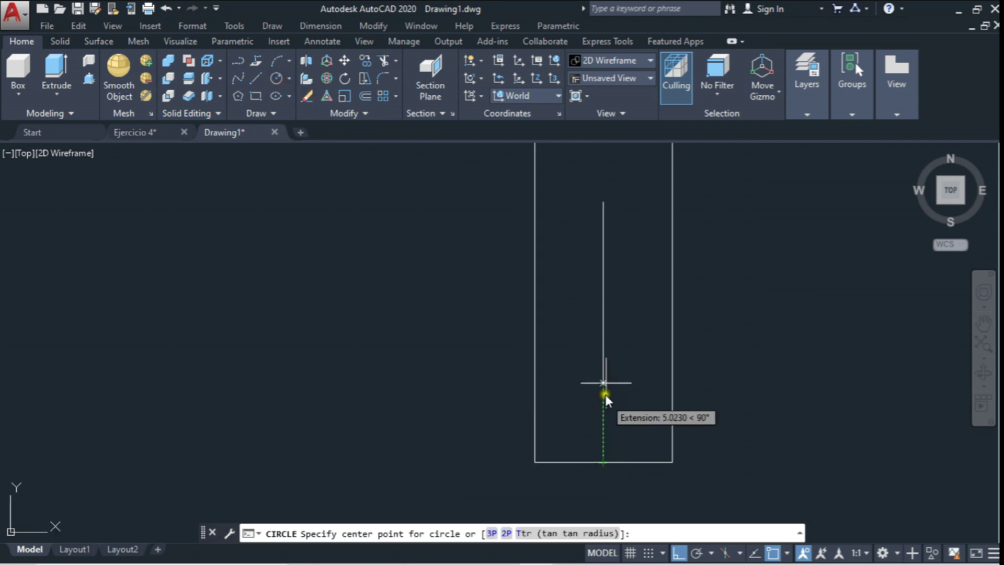
pyautogui.moveTo(605, 299); pyautogui.dragTo(601, 313, button='middle')
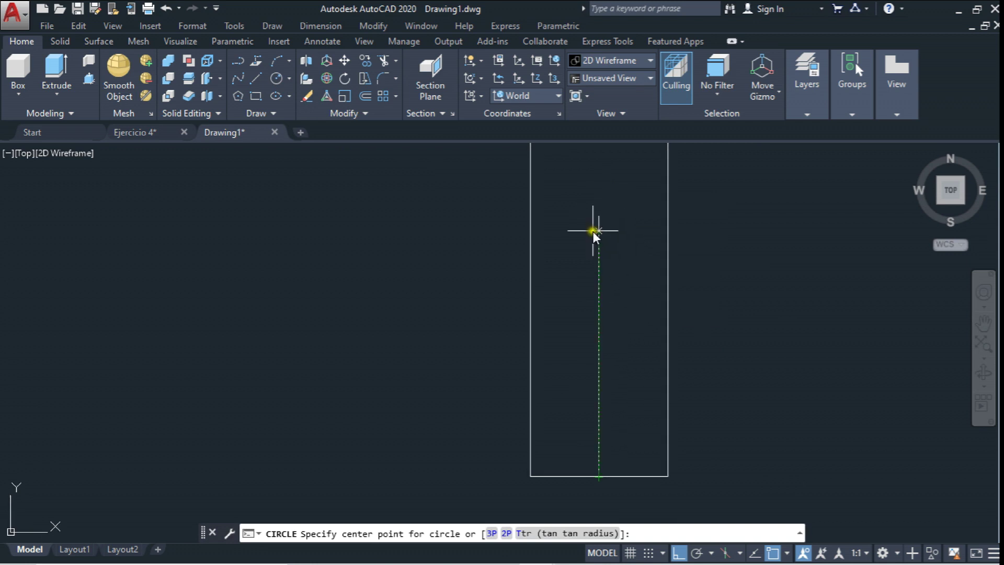
pyautogui.moveTo(594, 229); pyautogui.dragTo(535, 217, button='middle')
pyautogui.press('Escape')
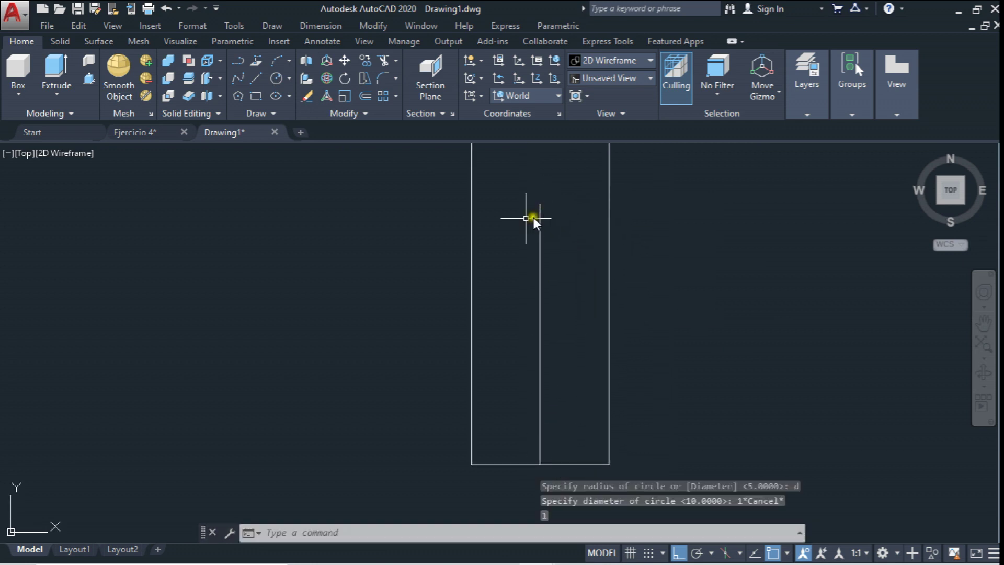
# Draw a 6.35-diameter circle centred at the vertical line's top end
pyautogui.click(278, 79)
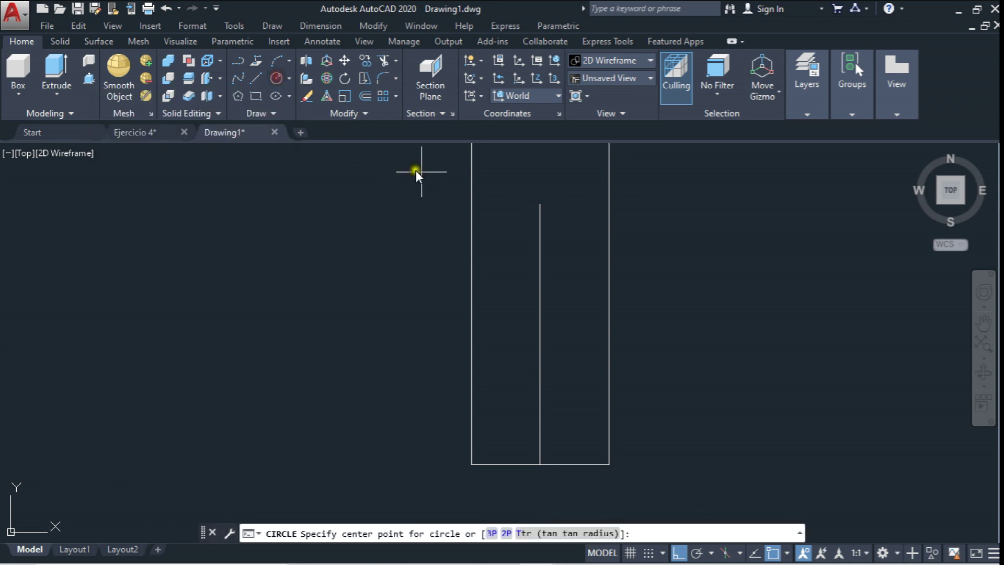
pyautogui.click(539, 204)
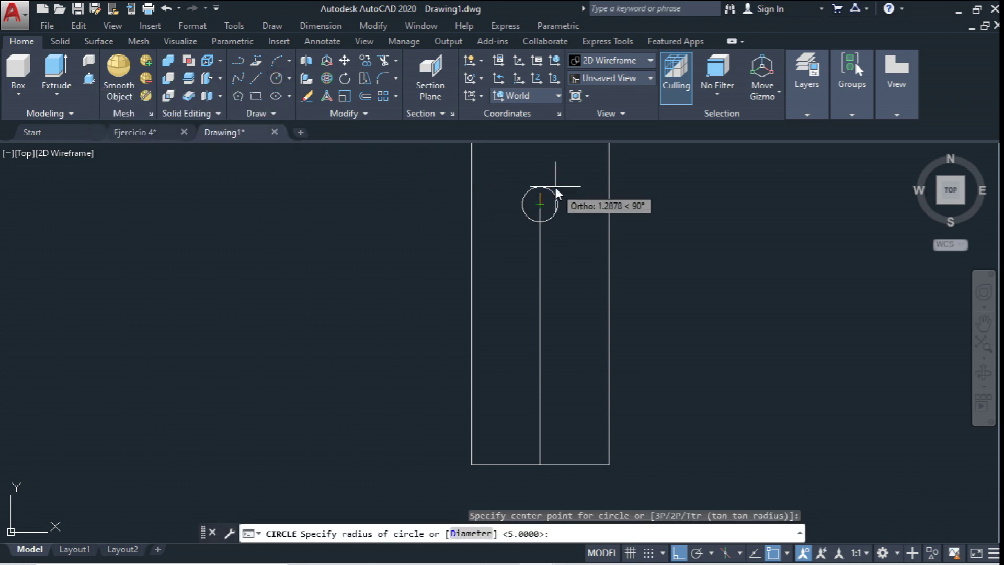
pyautogui.write('d')
pyautogui.press('Return')
pyautogui.write('6.35')
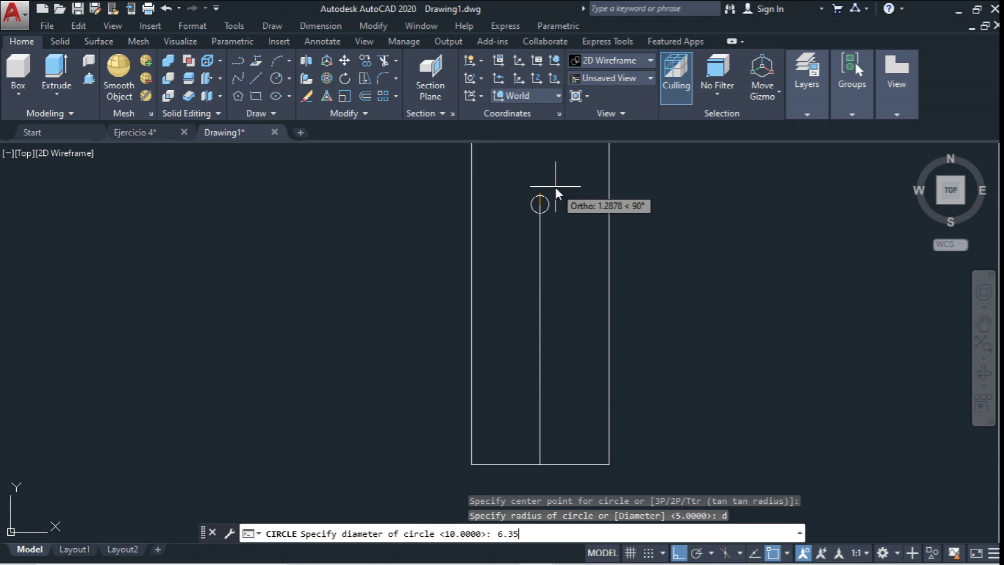
pyautogui.press('Return')
pyautogui.scroll(-6, 570, 250)
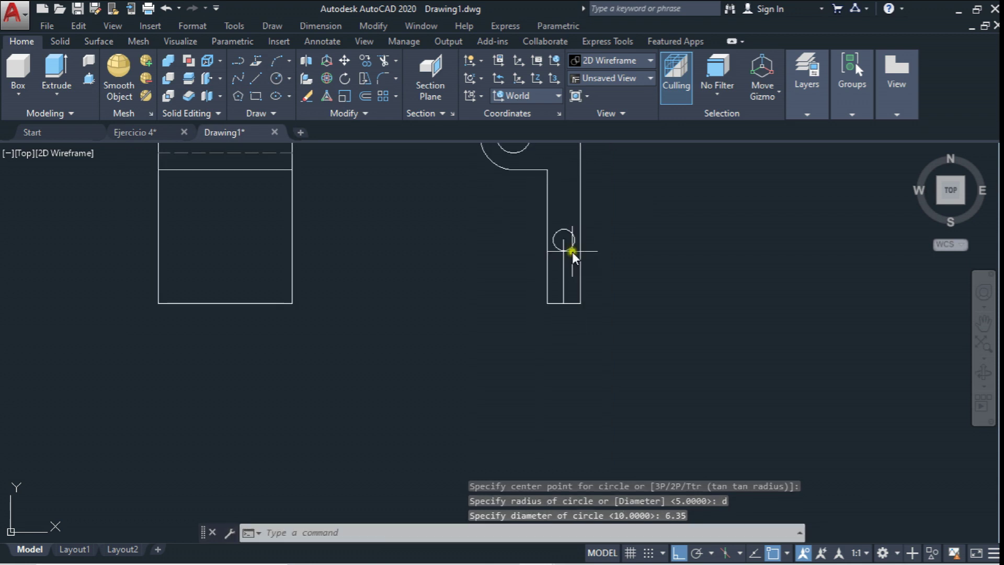
pyautogui.scroll(4, 566, 245)
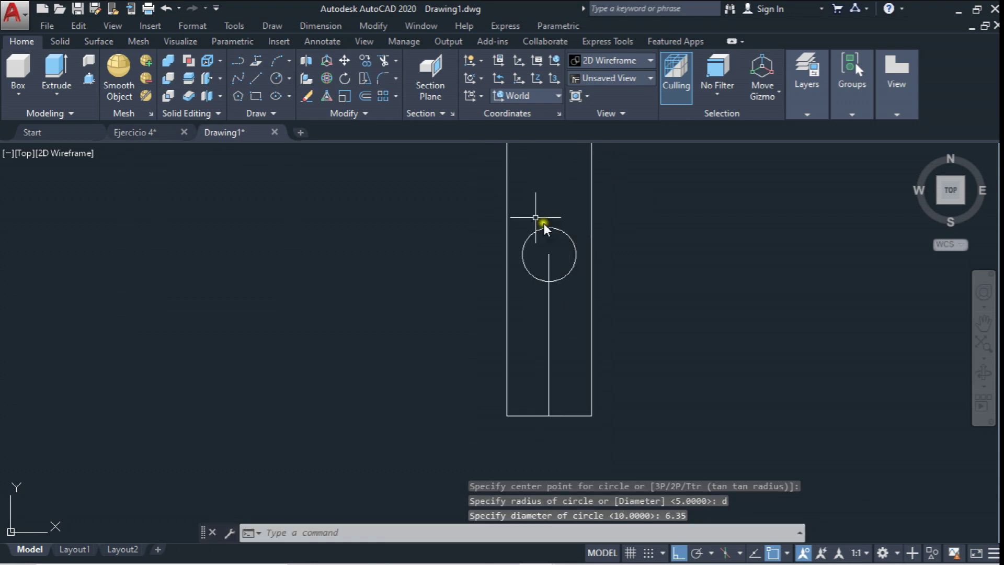
# Move the vertical line so it runs through the circle's centre
pyautogui.click(346, 60)
pyautogui.moveTo(561, 324); pyautogui.dragTo(533, 343)
pyautogui.press('Return')
pyautogui.click(551, 334)
pyautogui.click(549, 254)
pyautogui.moveTo(555, 260); pyautogui.dragTo(612, 295, button='middle')
# Draw a horizontal projection line from the circle's top to the left view's edge
pyautogui.click(256, 79)
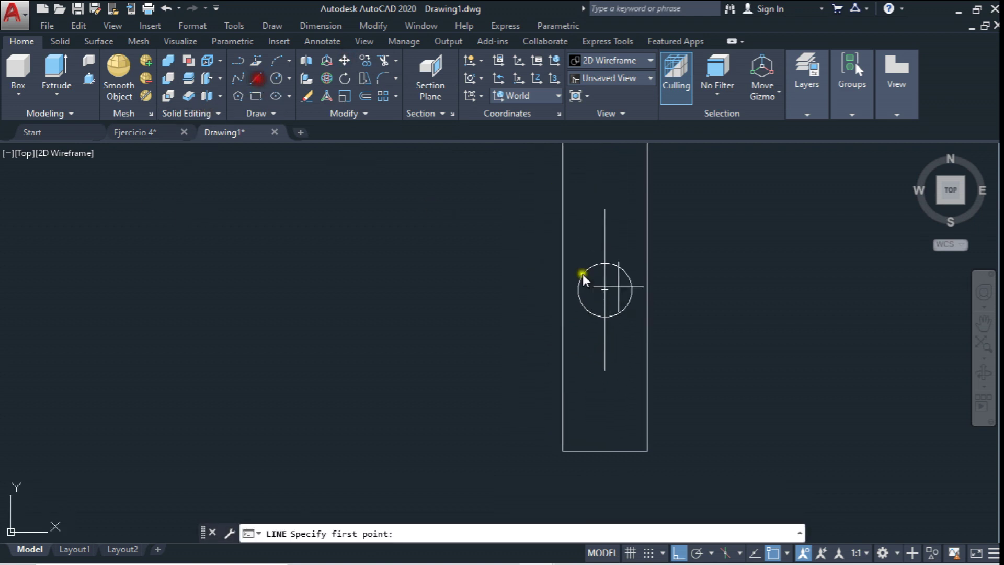
pyautogui.click(601, 263)
pyautogui.scroll(-4, 604, 262)
pyautogui.scroll(-2, 474, 250)
pyautogui.scroll(4, 462, 251)
pyautogui.click(390, 281)
pyautogui.press('Escape')
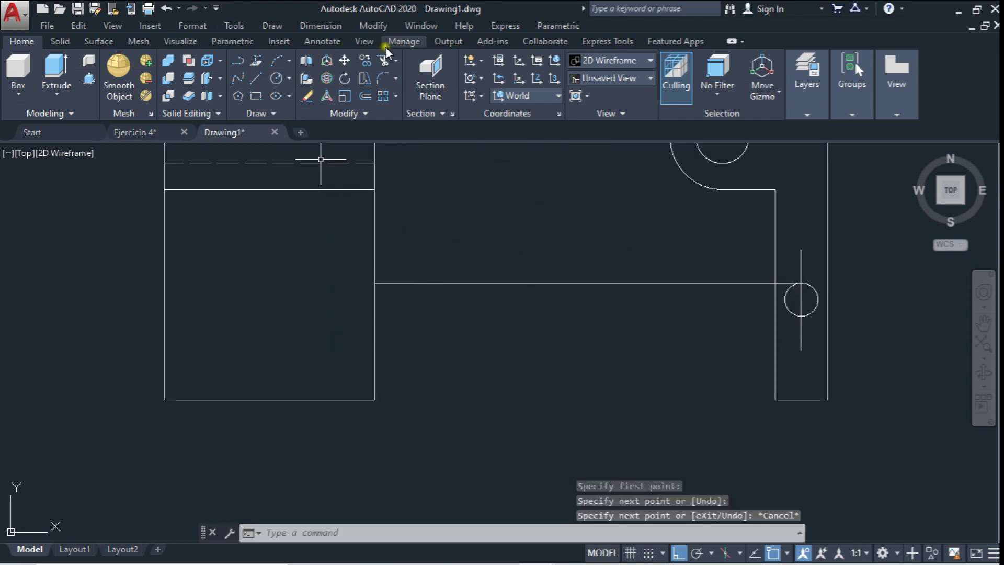
# Copy the projection line down to the circle's bottom quadrant
pyautogui.click(366, 61)
pyautogui.scroll(3, 770, 281)
pyautogui.click(735, 244)
pyautogui.click(665, 303)
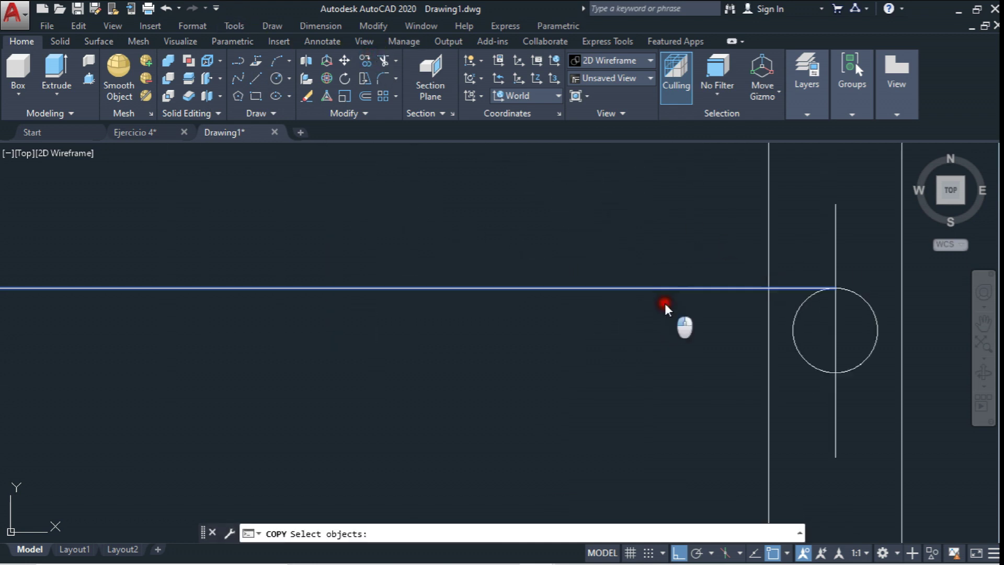
pyautogui.rightClick(748, 290)
pyautogui.click(843, 289)
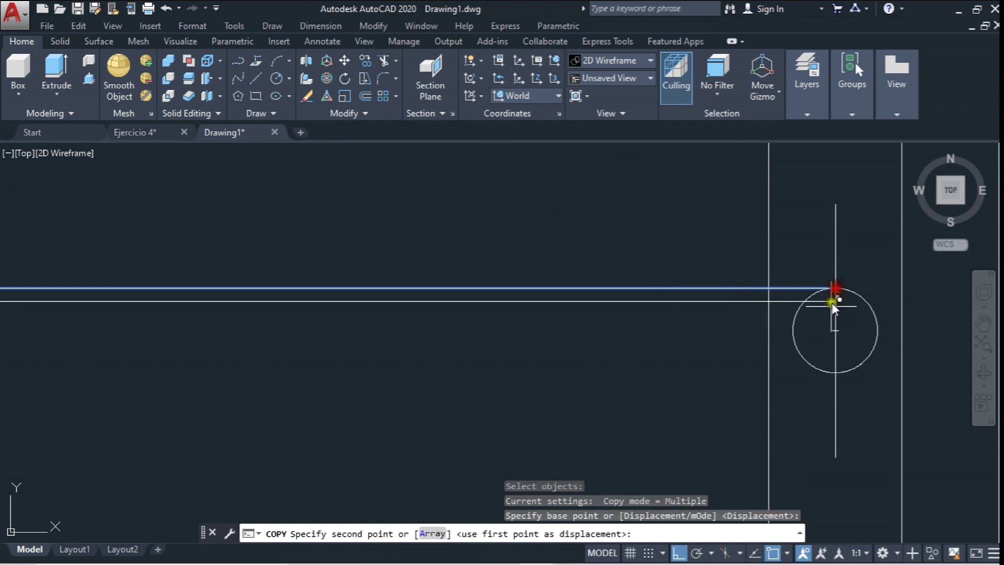
pyautogui.click(833, 375)
pyautogui.scroll(-5, 860, 353)
pyautogui.press('Escape')
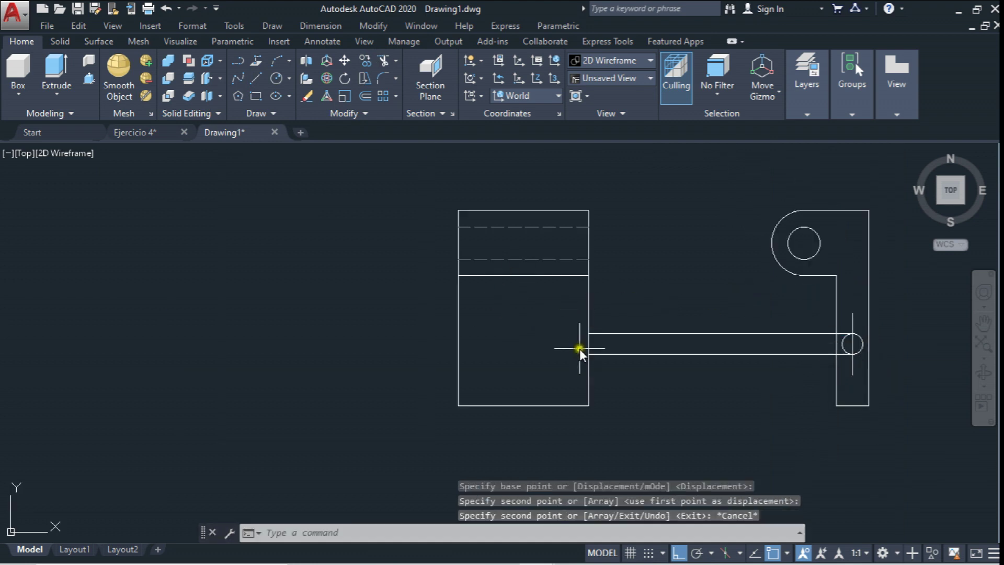
# Copy a dashed hidden line onto both projections to mark the hole's top and bottom edges
pyautogui.click(366, 62)
pyautogui.click(579, 256)
pyautogui.press('Return')
pyautogui.click(579, 246)
pyautogui.press('Escape')
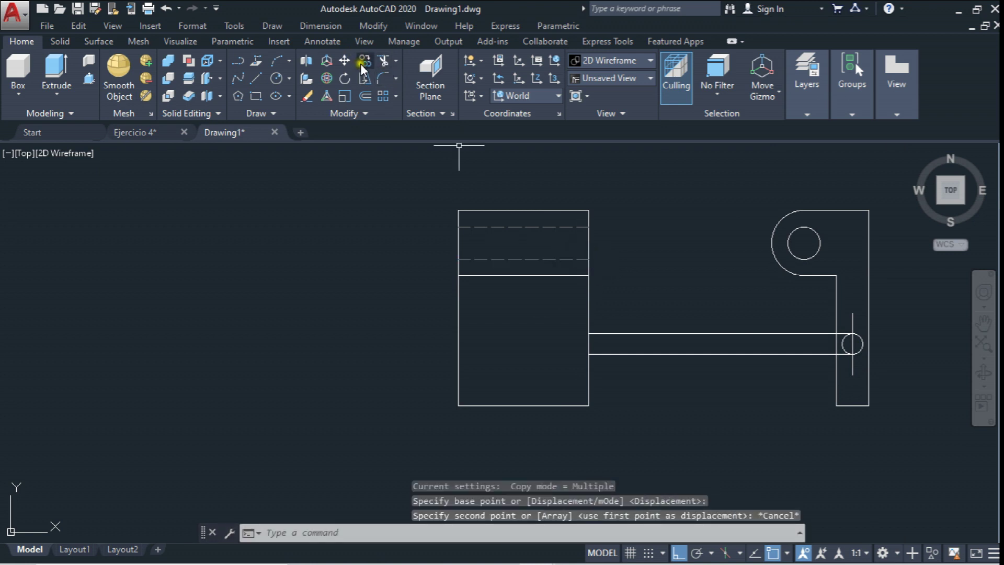
pyautogui.click(367, 67)
pyautogui.click(582, 259)
pyautogui.press('Return')
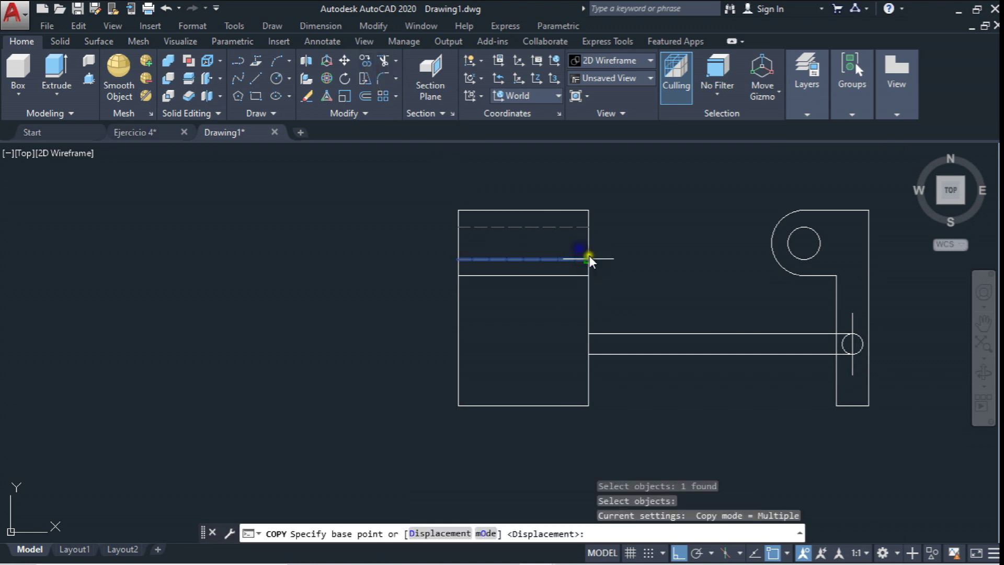
pyautogui.click(590, 258)
pyautogui.click(589, 333)
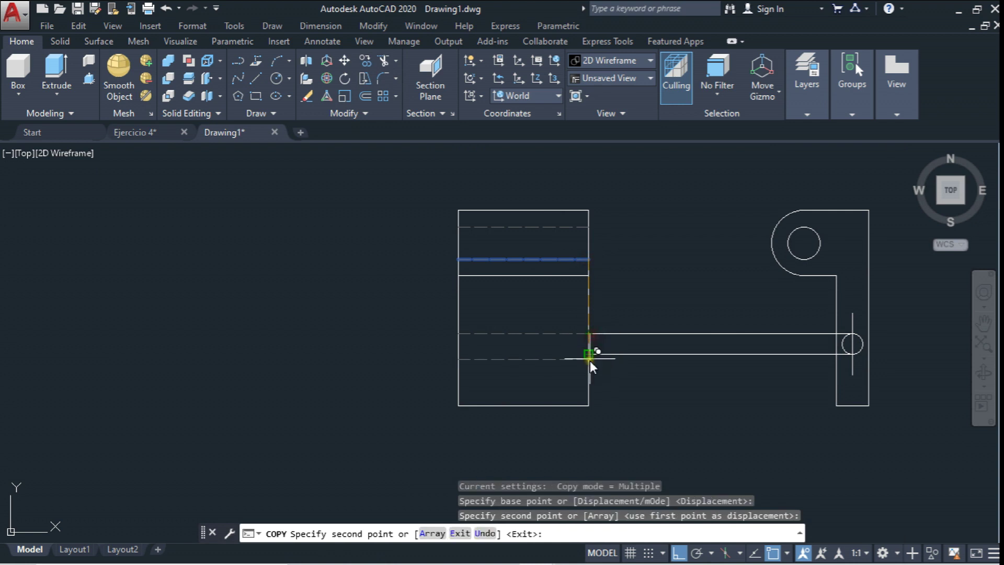
pyautogui.click(589, 355)
pyautogui.press('Escape')
# Erase the two projection lines and the hole's vertical centre line
pyautogui.click(736, 326)
pyautogui.click(660, 398)
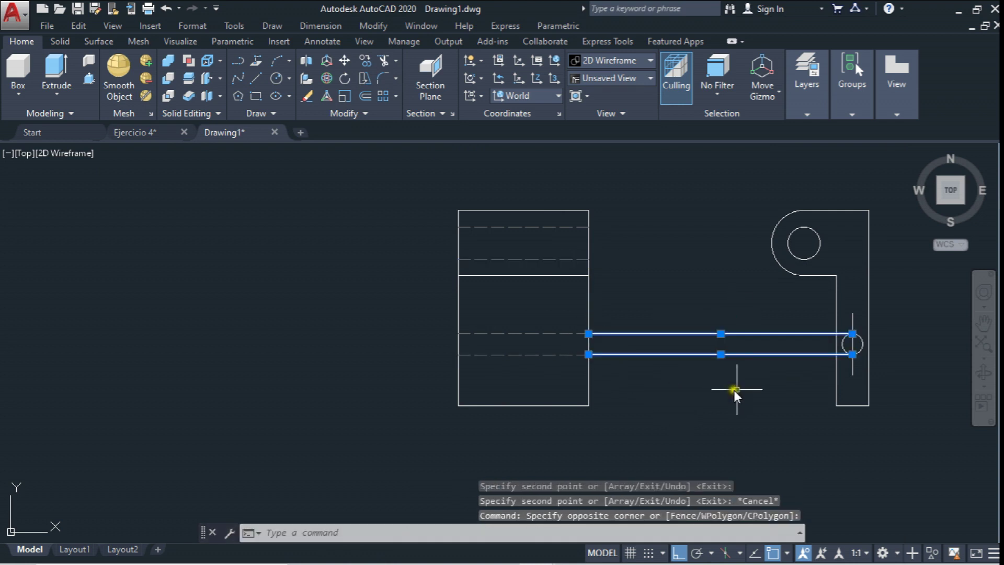
pyautogui.press('Delete')
pyautogui.scroll(2, 839, 362)
pyautogui.click(853, 367)
pyautogui.press('Delete')
pyautogui.scroll(-4, 532, 325)
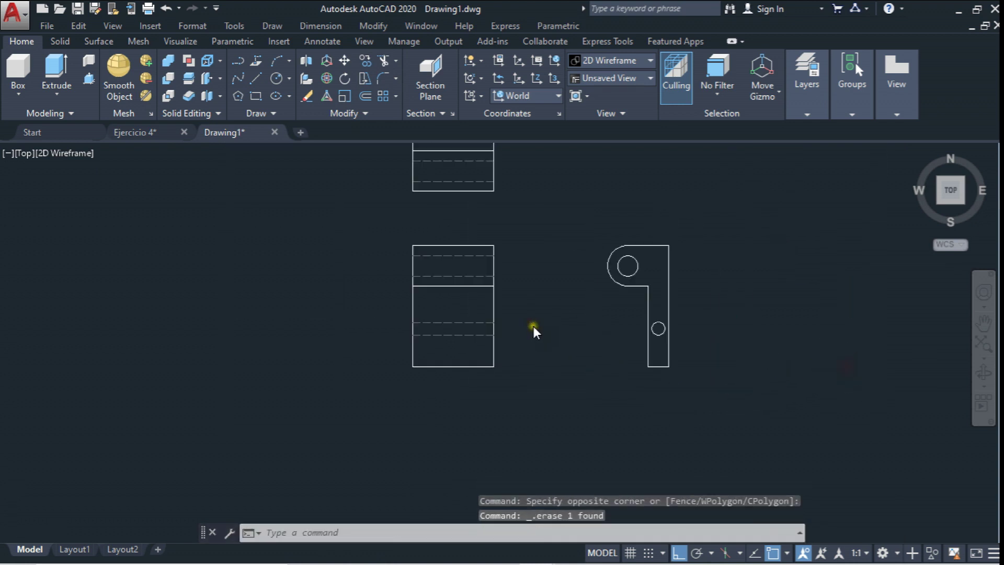
pyautogui.scroll(2, 516, 246)
pyautogui.scroll(-2, 527, 278)
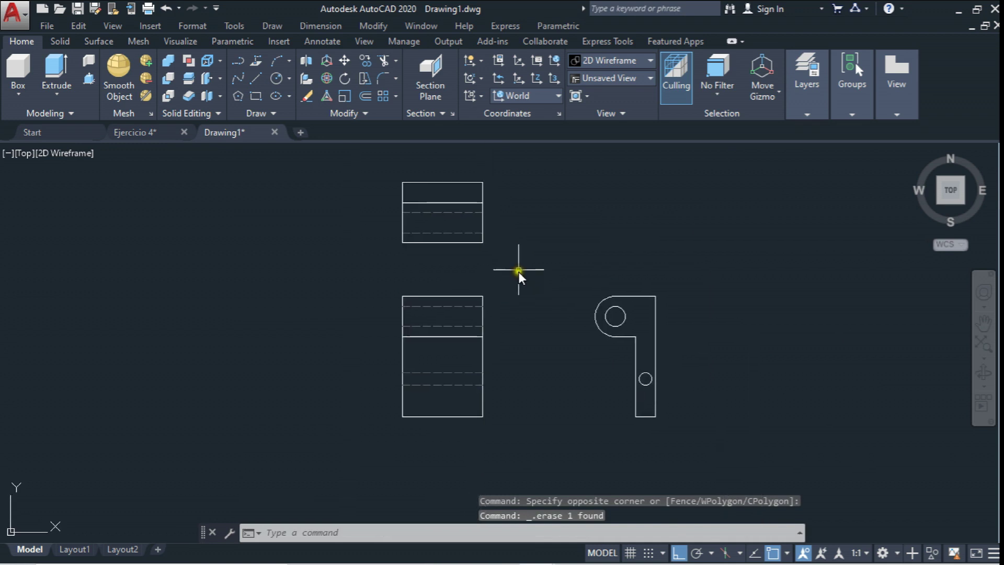
# Make Cotas the current layer
pyautogui.click(808, 114)
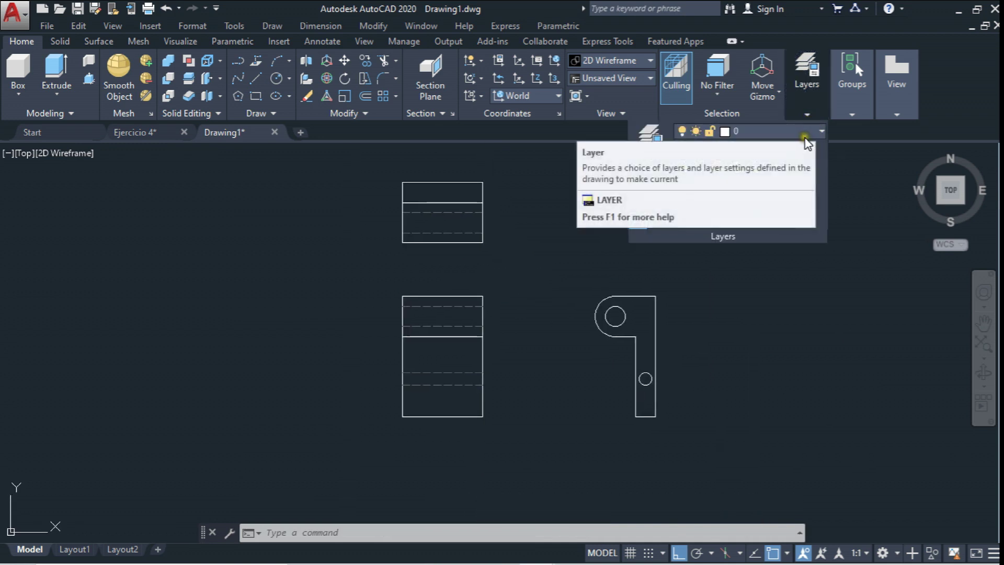
pyautogui.click(804, 136)
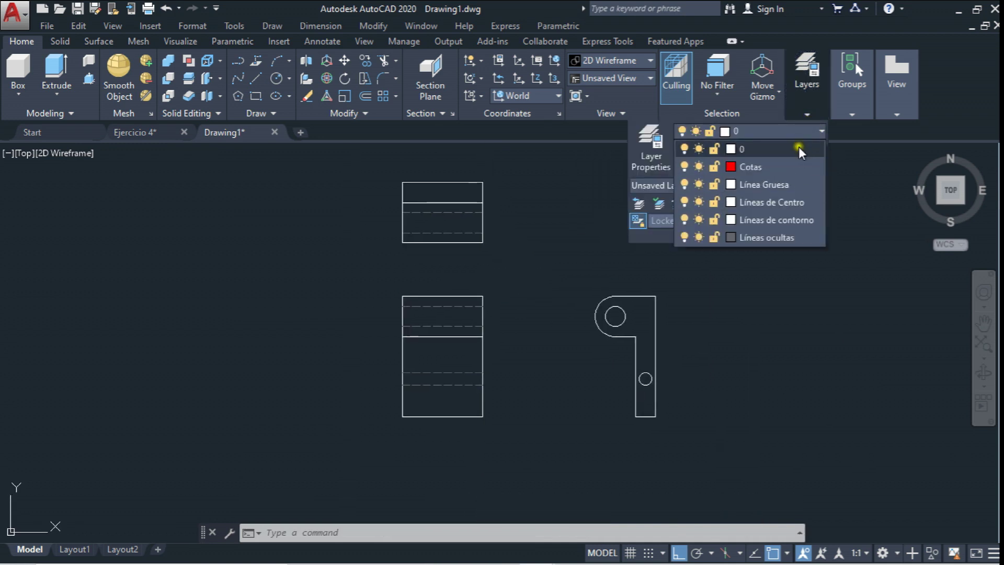
pyautogui.click(782, 171)
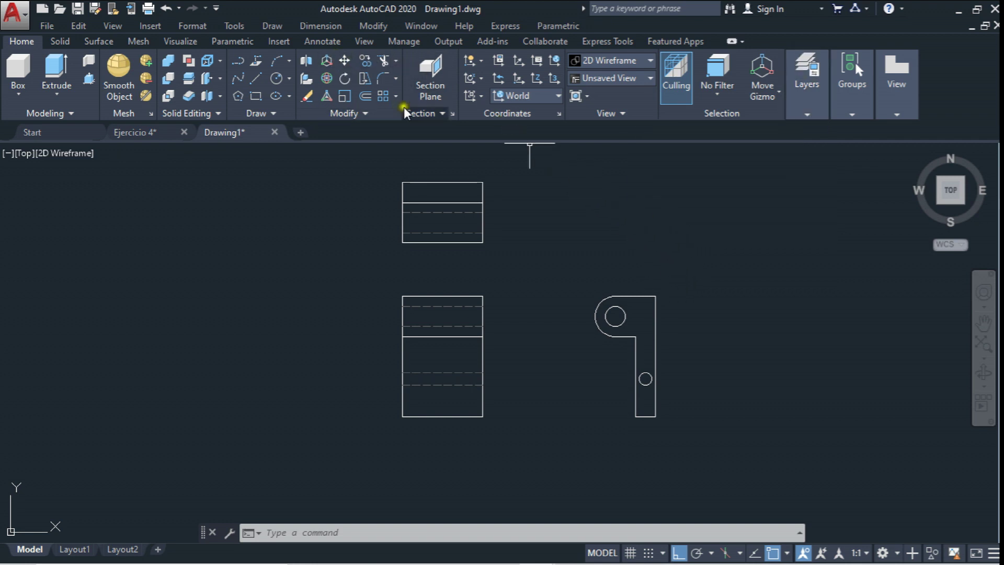
# In the ISO-25 dimension style, set dimension and extension line colours to ByLayer
pyautogui.click(329, 42)
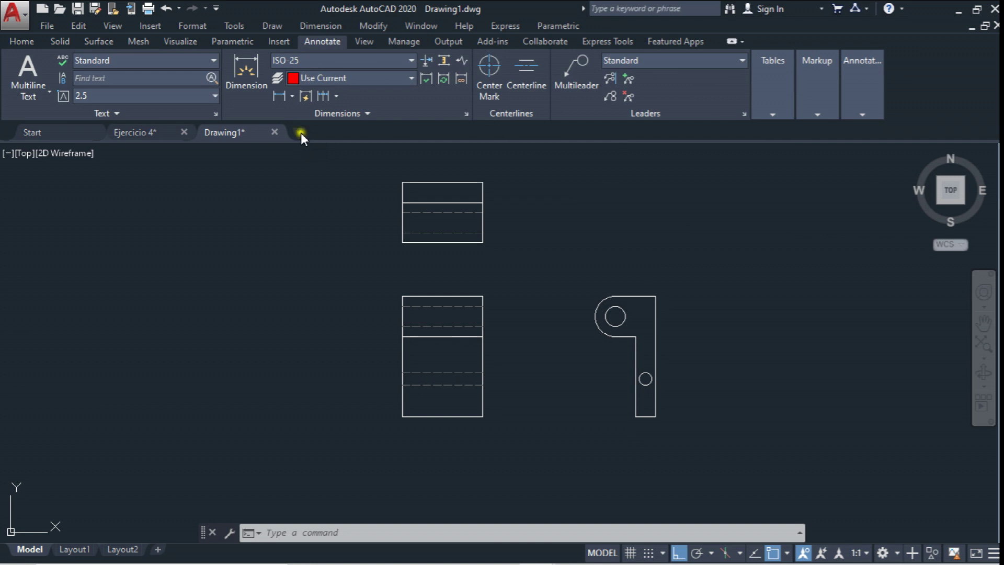
pyautogui.click(466, 114)
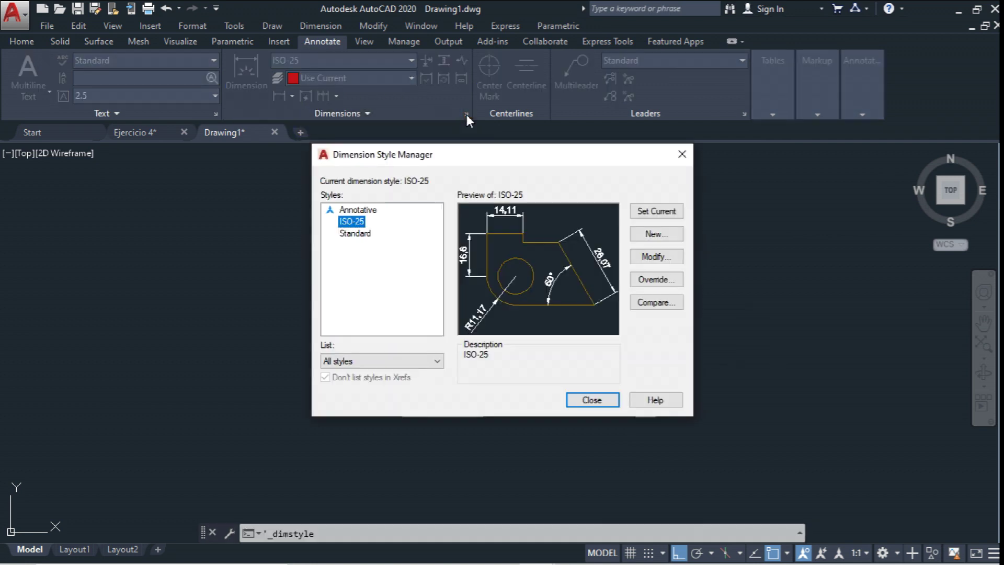
pyautogui.click(678, 257)
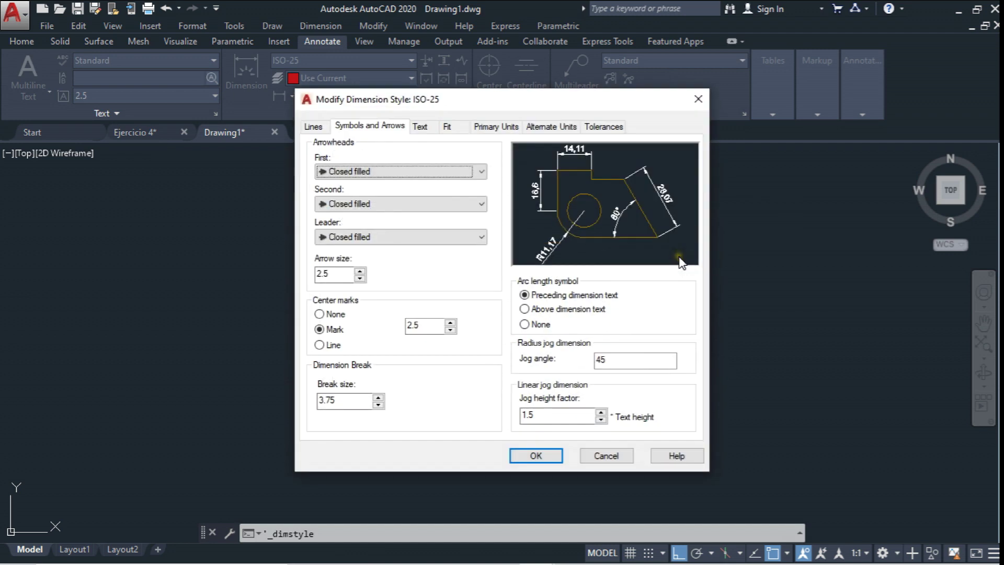
pyautogui.click(314, 126)
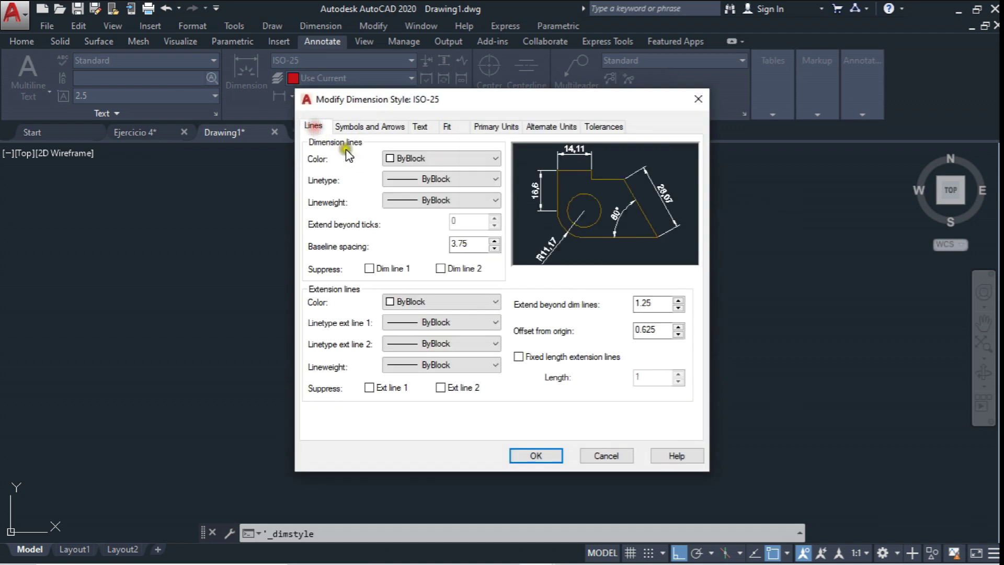
pyautogui.click(494, 160)
pyautogui.click(419, 179)
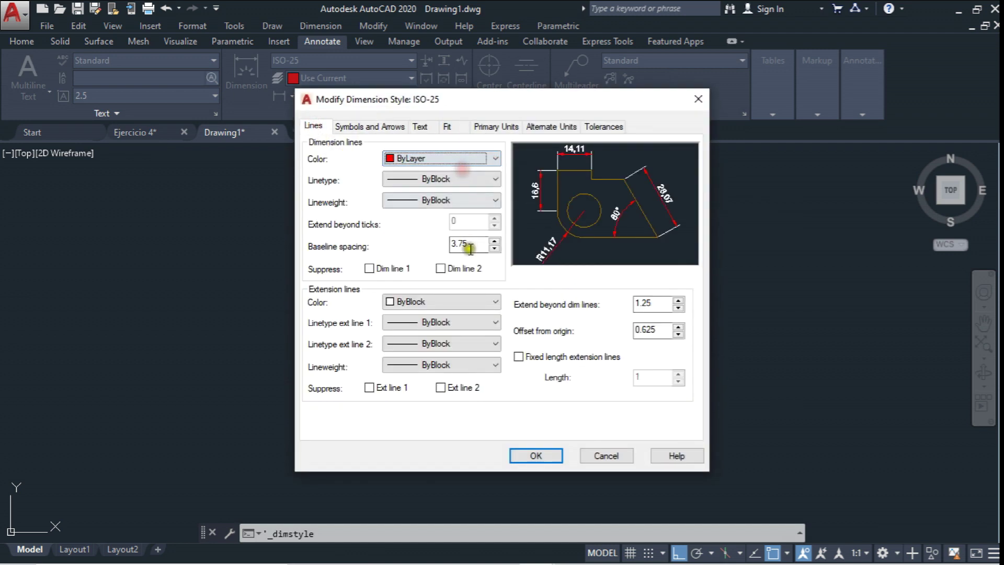
pyautogui.click(494, 301)
pyautogui.click(429, 323)
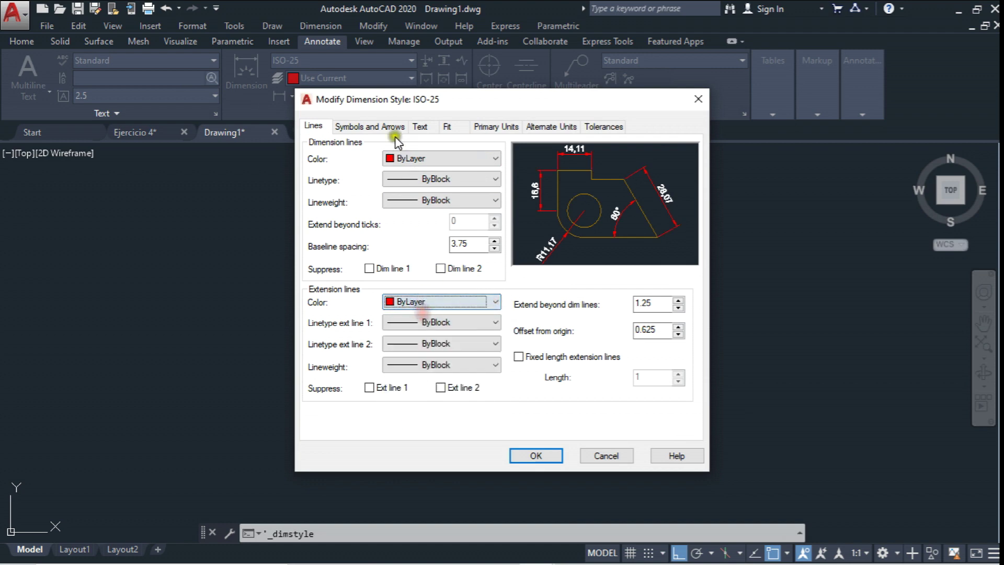
# Review the arrowhead styles, then set ISO-25 text alignment to Horizontal
pyautogui.click(387, 128)
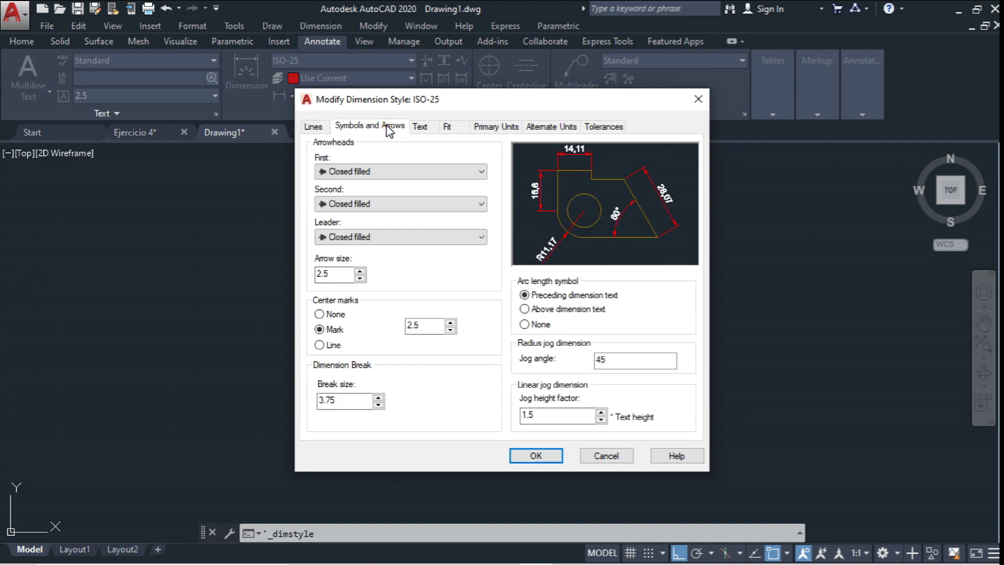
pyautogui.click(481, 171)
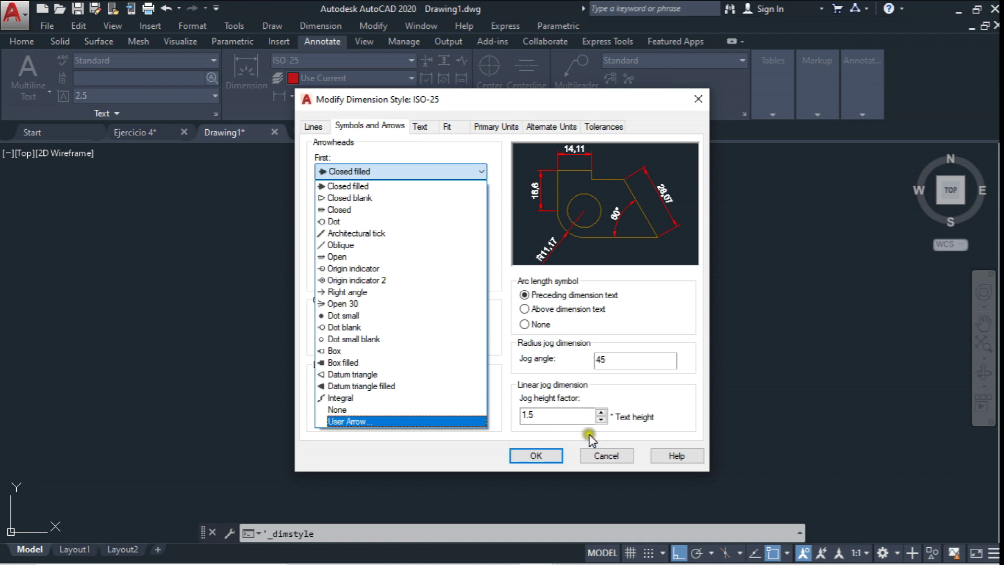
pyautogui.click(605, 455)
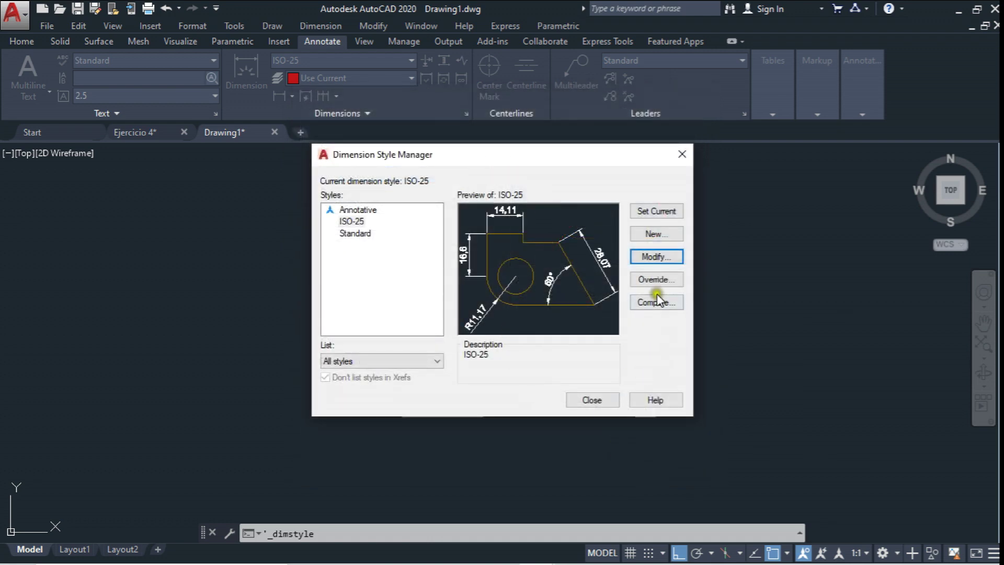
pyautogui.click(656, 257)
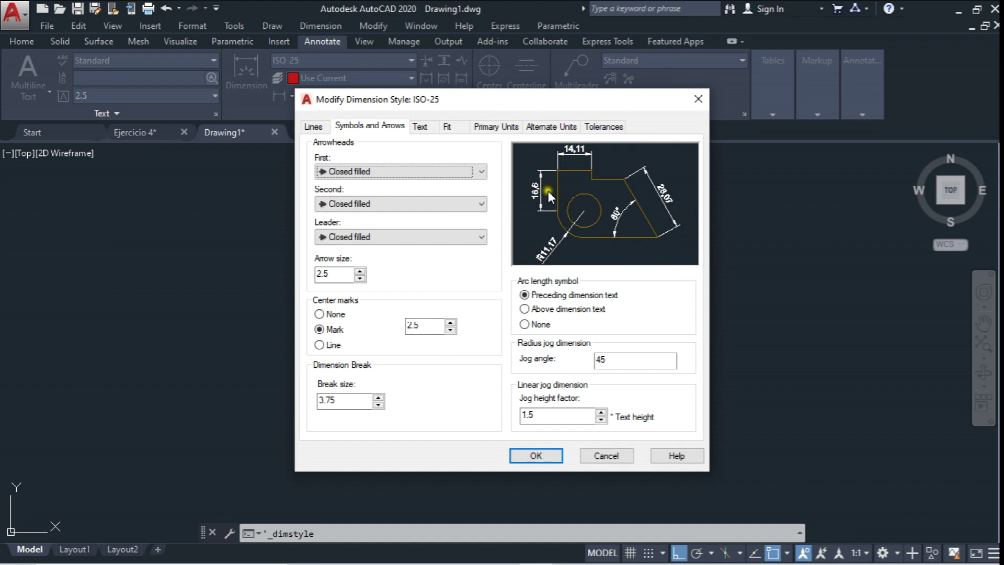
pyautogui.click(420, 128)
pyautogui.click(527, 323)
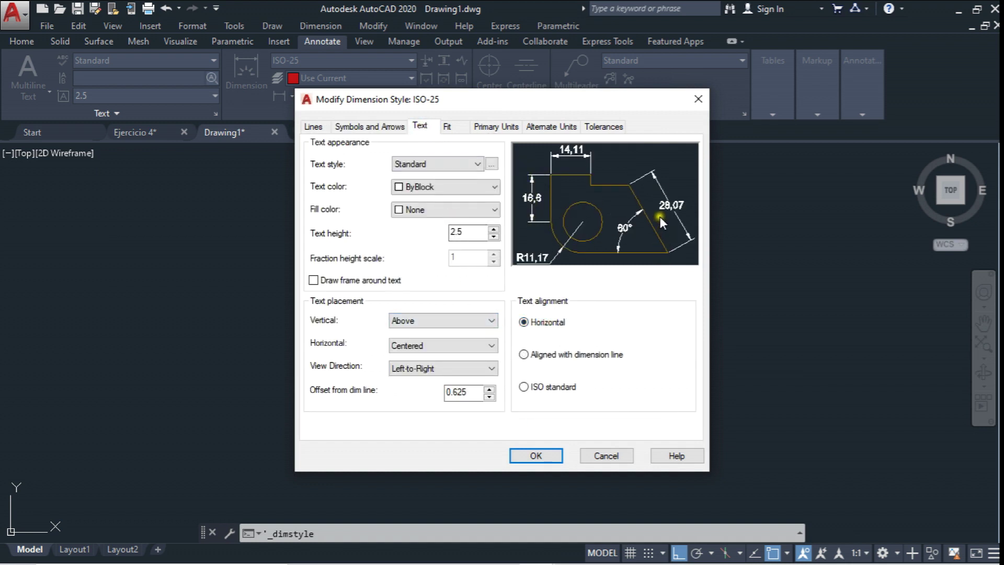
# Check the primary units, then apply the ISO-25 changes and close the manager
pyautogui.click(448, 126)
pyautogui.click(498, 127)
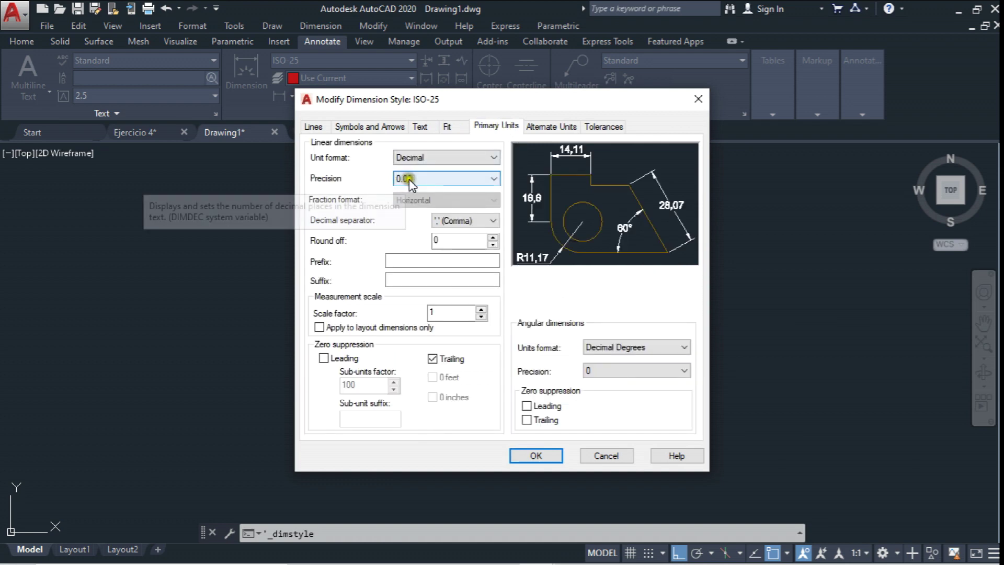
pyautogui.click(543, 456)
pyautogui.click(592, 400)
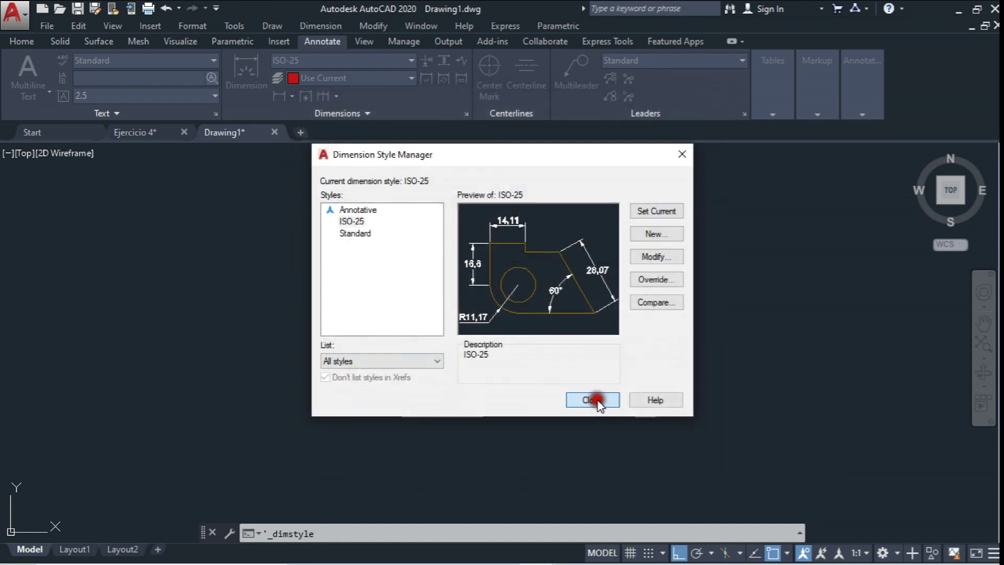
pyautogui.click(281, 95)
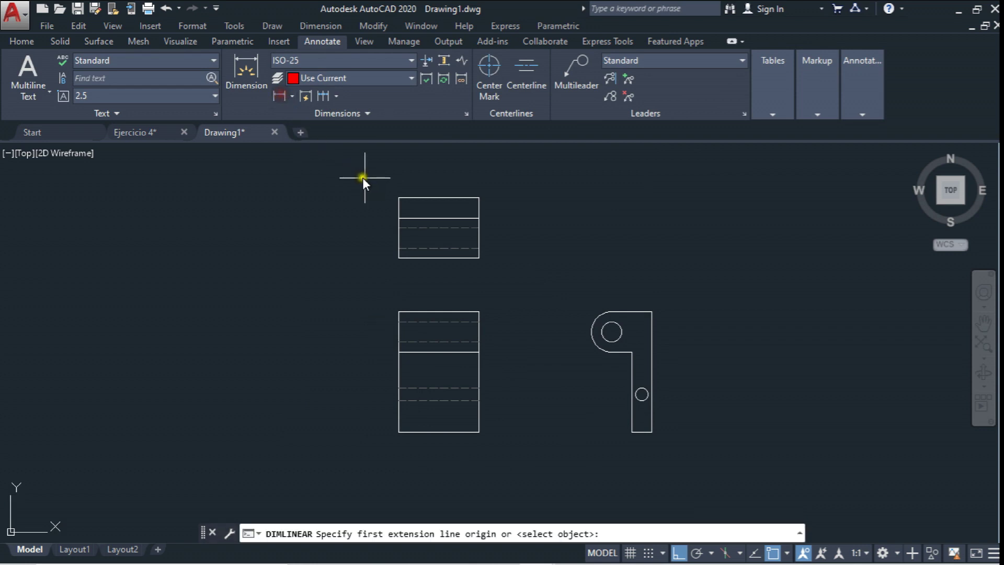
pyautogui.click(400, 198)
pyautogui.click(479, 196)
pyautogui.moveTo(479, 181); pyautogui.dragTo(469, 204, button='middle')
pyautogui.scroll(1, 454, 205)
pyautogui.scroll(-1, 453, 224)
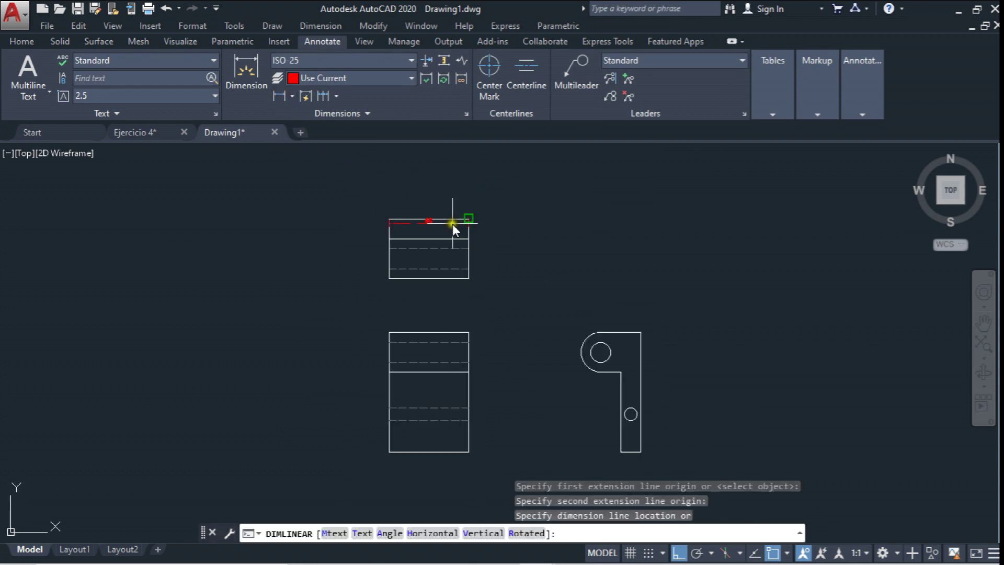
pyautogui.click(454, 196)
pyautogui.scroll(-3, 409, 254)
pyautogui.scroll(-1, 376, 280)
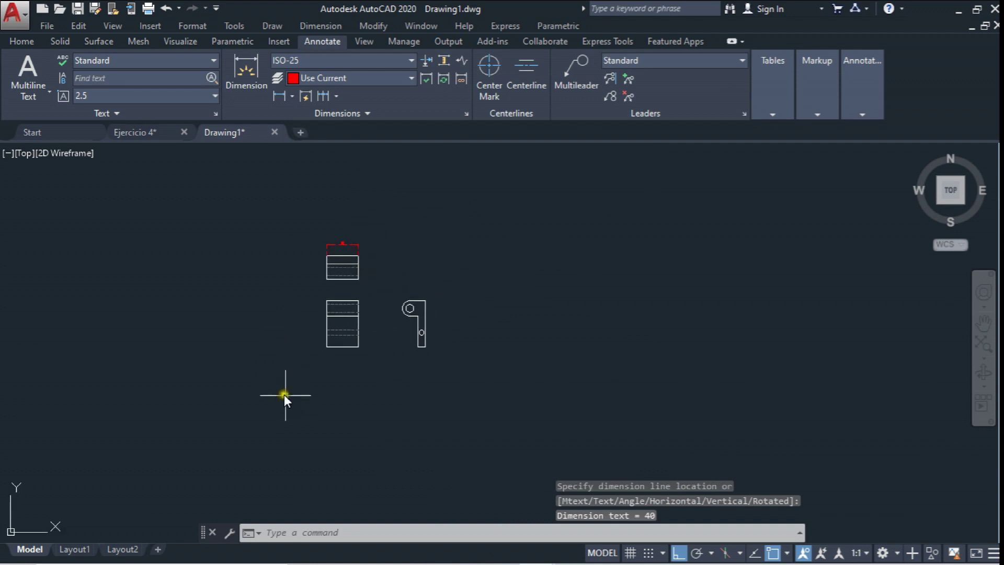
pyautogui.scroll(4, 350, 234)
pyautogui.moveTo(327, 277); pyautogui.dragTo(332, 204, button='middle')
pyautogui.click(334, 200)
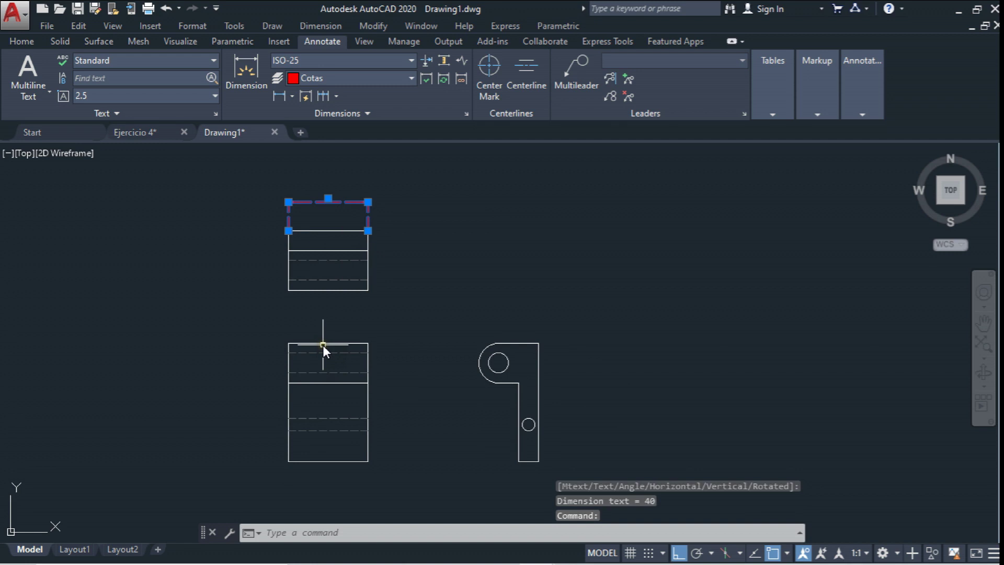
pyautogui.press('Delete')
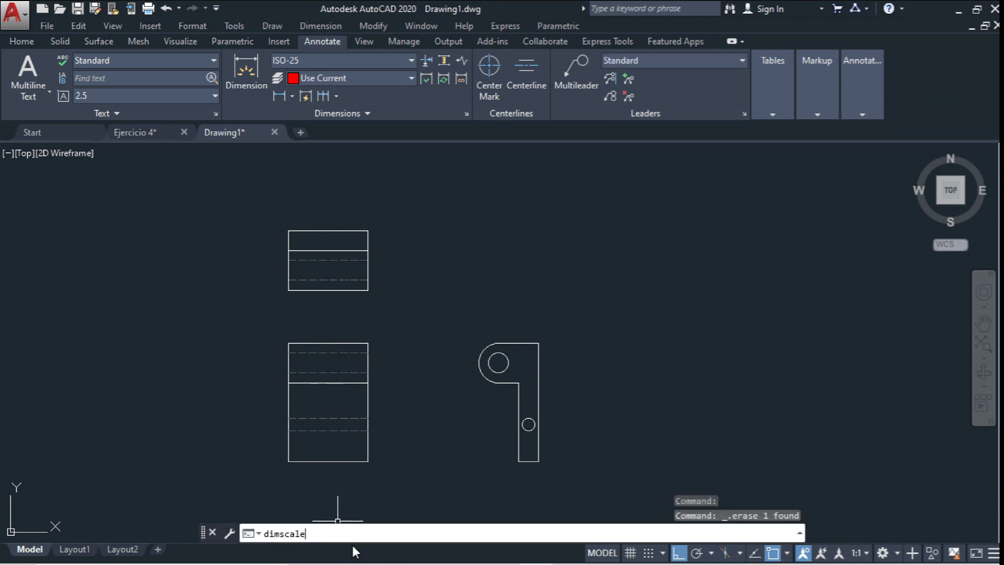
# Set DIMSCALE to 1.5 and add the 40 width dimension above the top view
pyautogui.press('Return')
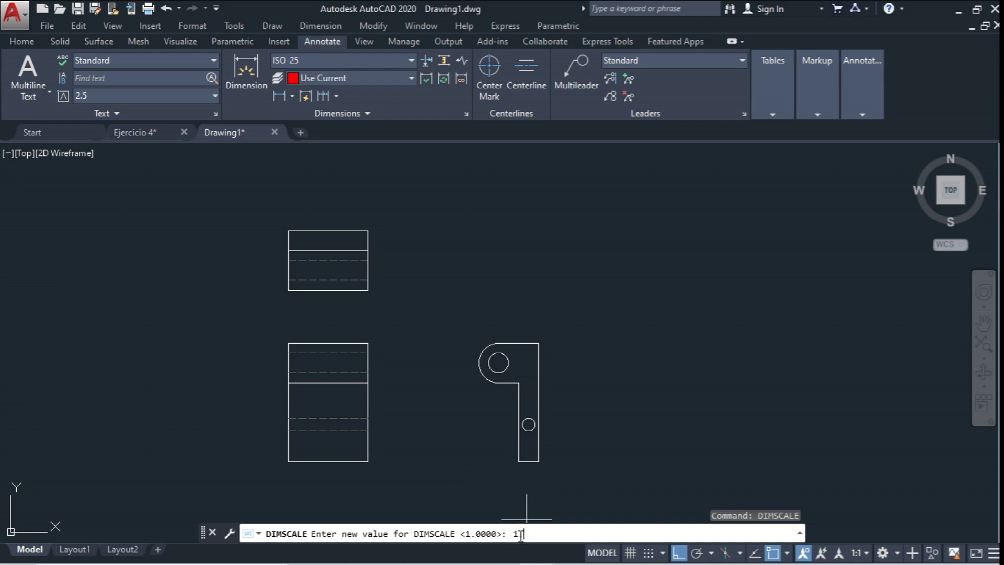
pyautogui.press('Return')
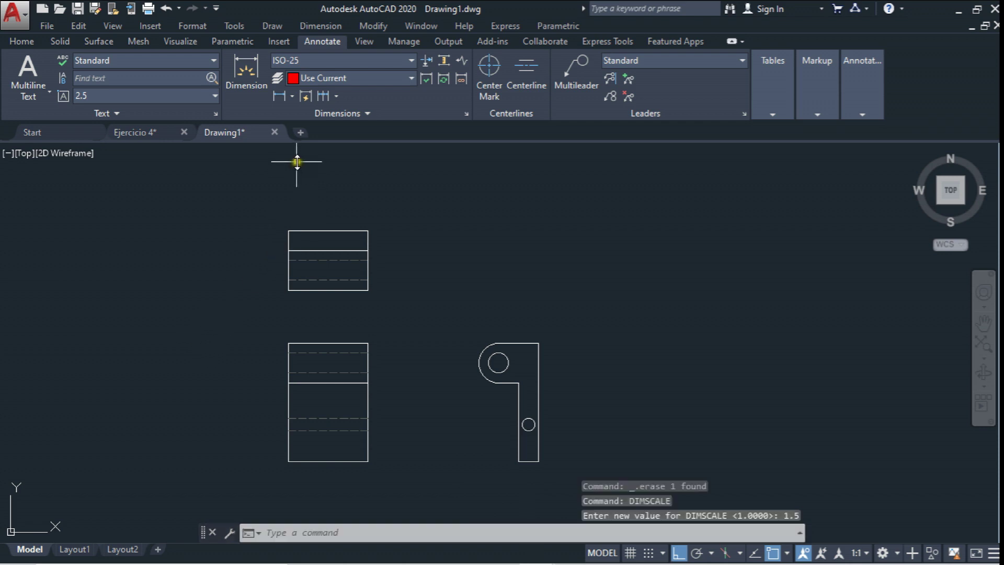
pyautogui.click(281, 96)
pyautogui.click(288, 231)
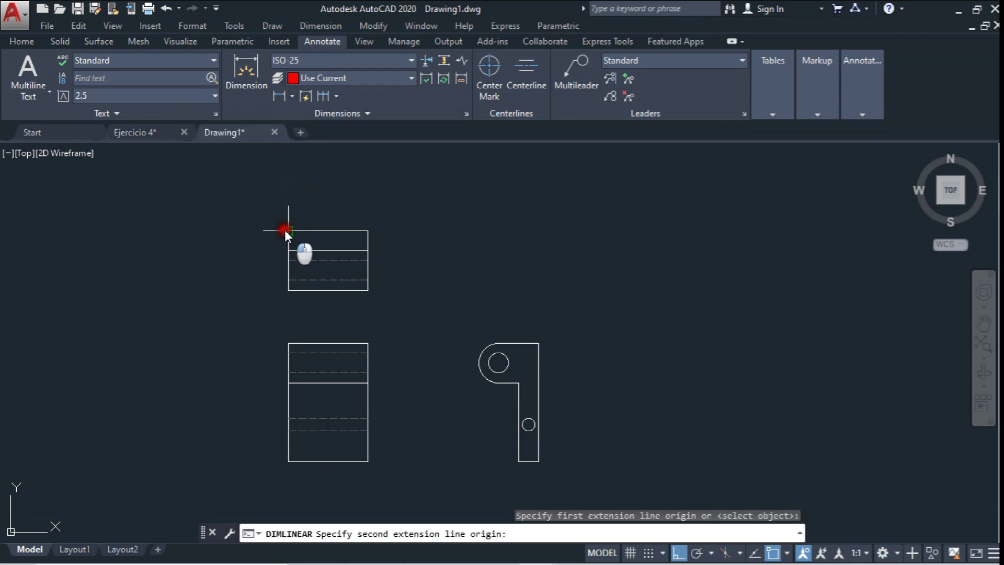
pyautogui.click(368, 230)
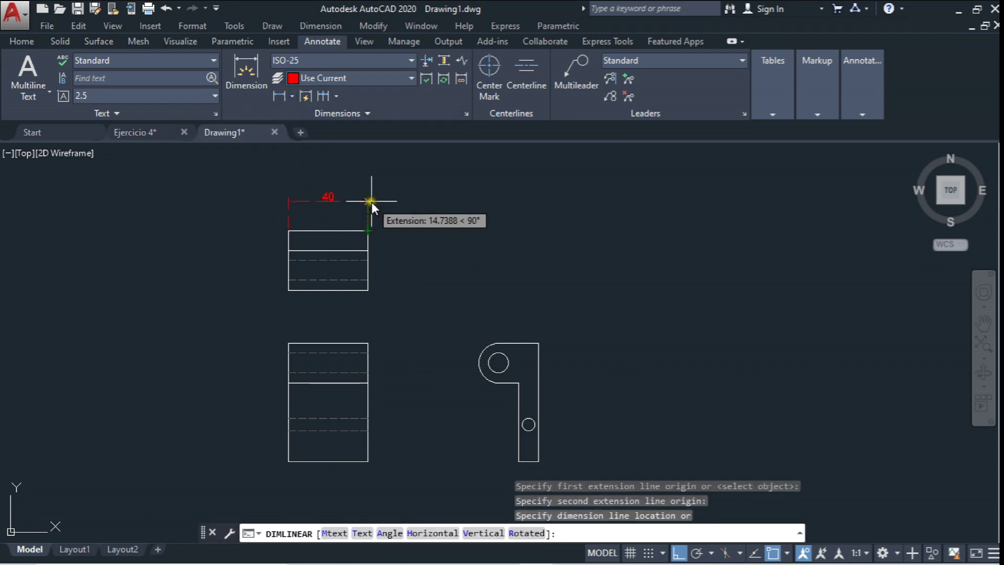
pyautogui.click(370, 197)
# Add the 30 height dimension left of the top view and begin the 10 band depth
pyautogui.click(278, 93)
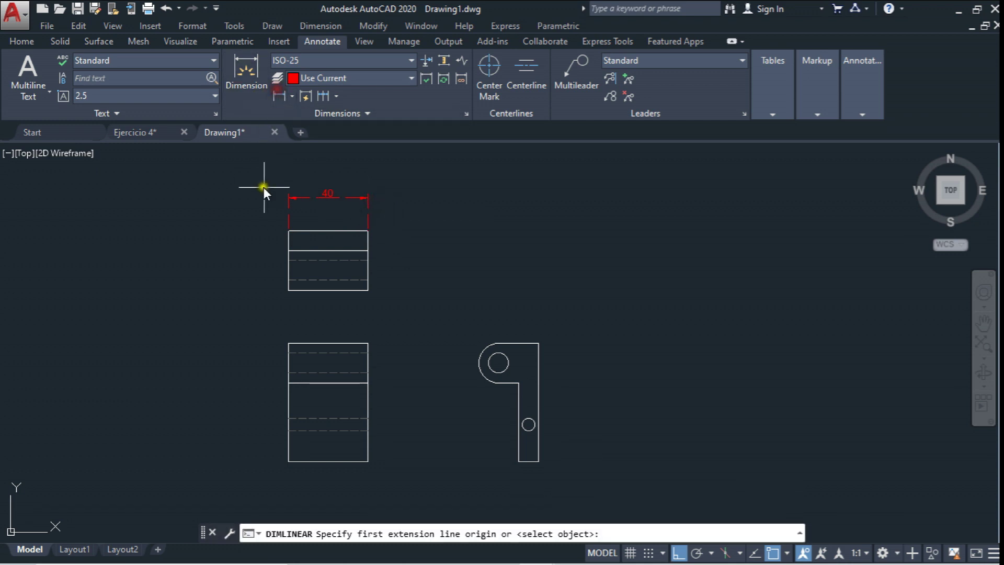
pyautogui.click(287, 229)
pyautogui.click(288, 290)
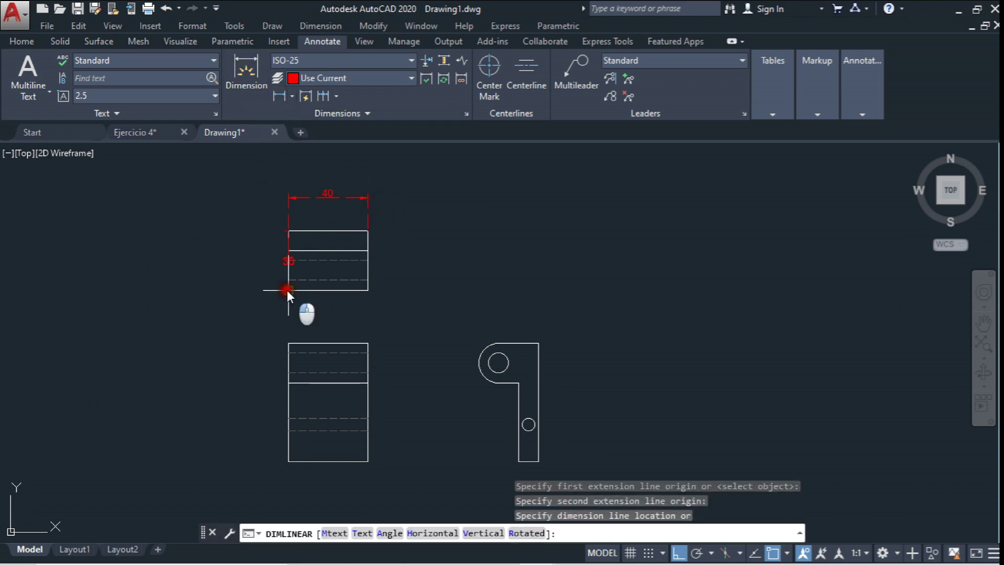
pyautogui.click(232, 281)
pyautogui.click(288, 94)
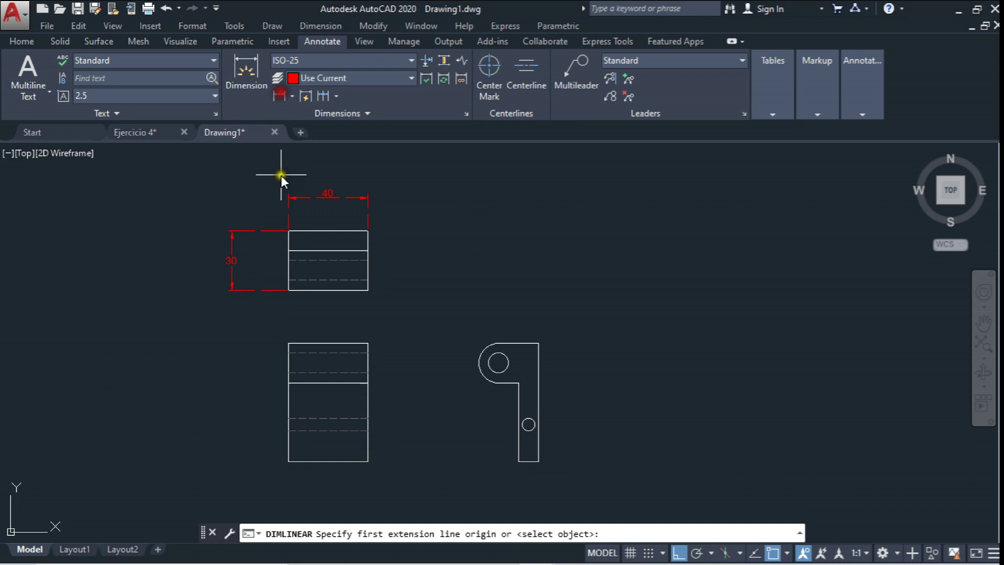
pyautogui.click(287, 224)
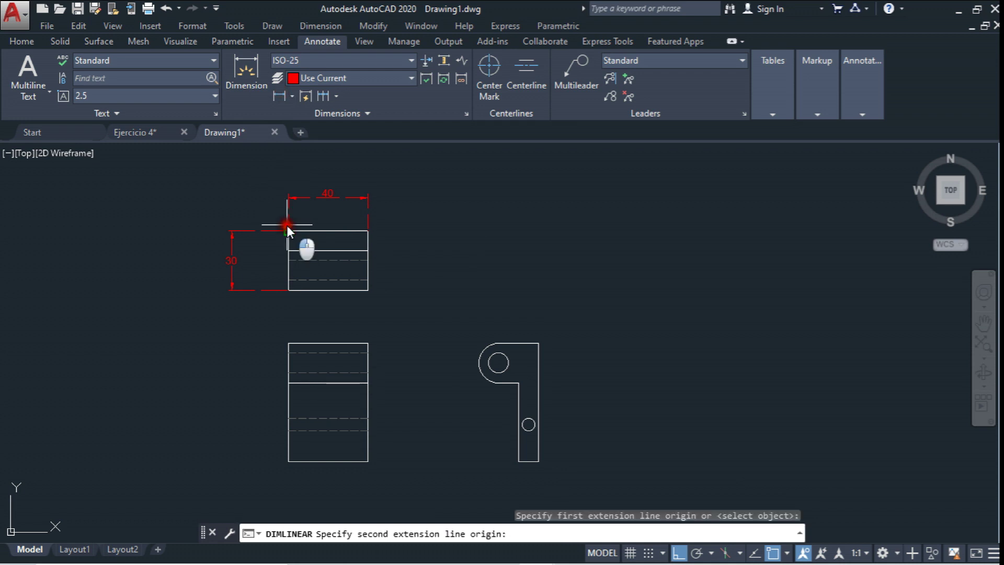
pyautogui.click(34, 40)
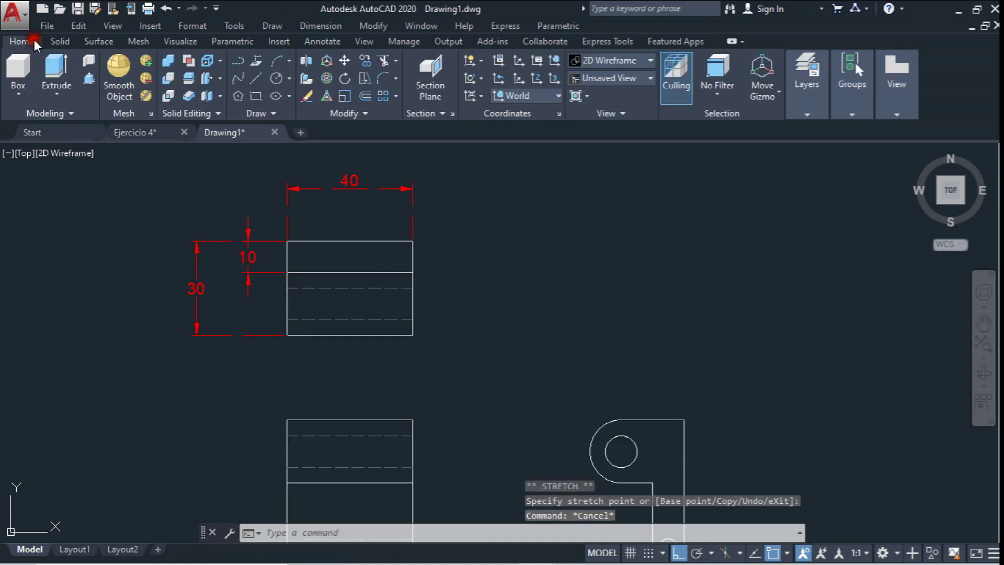
# Change the Cotas layer's linetype to Continuous in Layer Properties
pyautogui.click(810, 111)
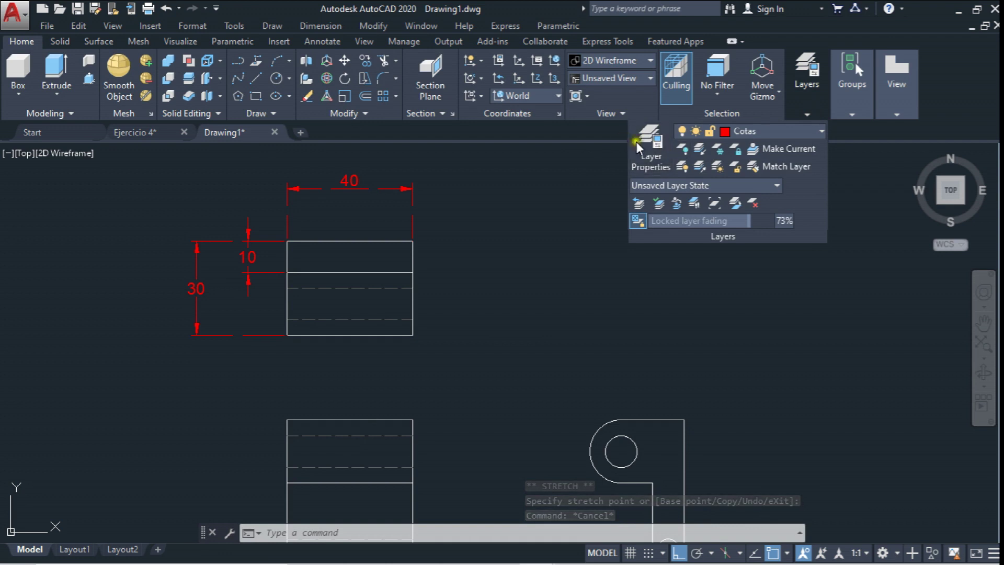
pyautogui.click(650, 144)
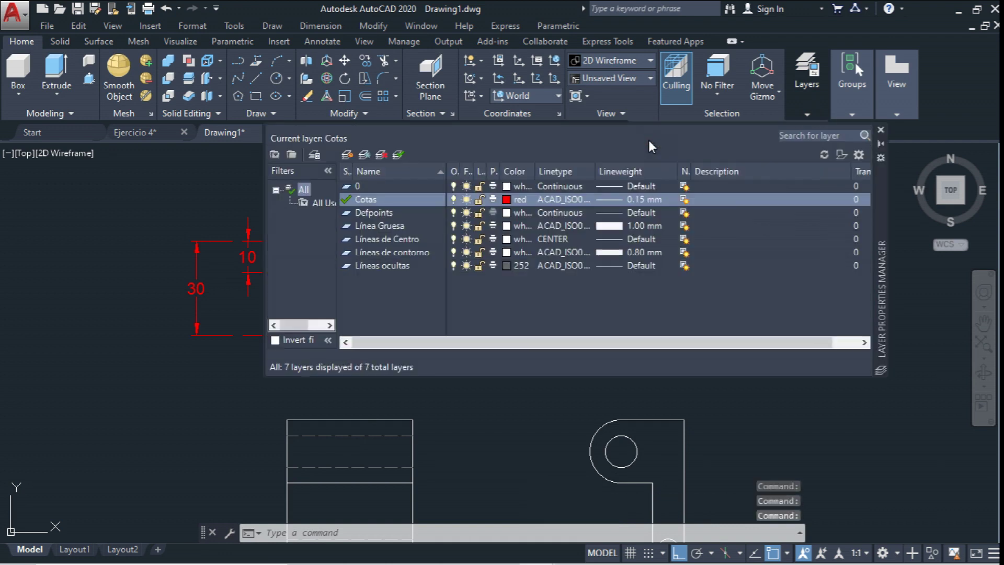
pyautogui.click(566, 199)
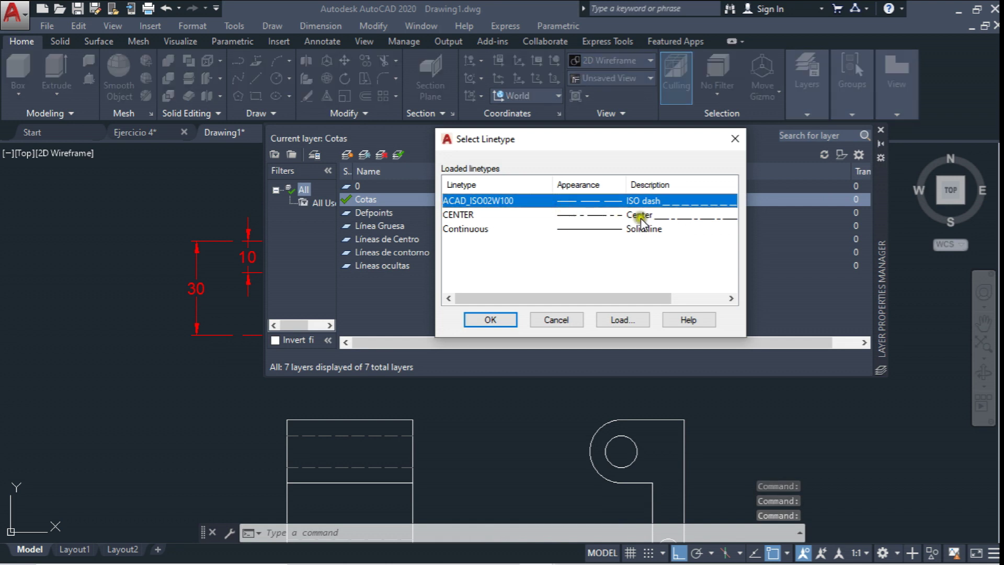
pyautogui.click(635, 230)
pyautogui.click(502, 317)
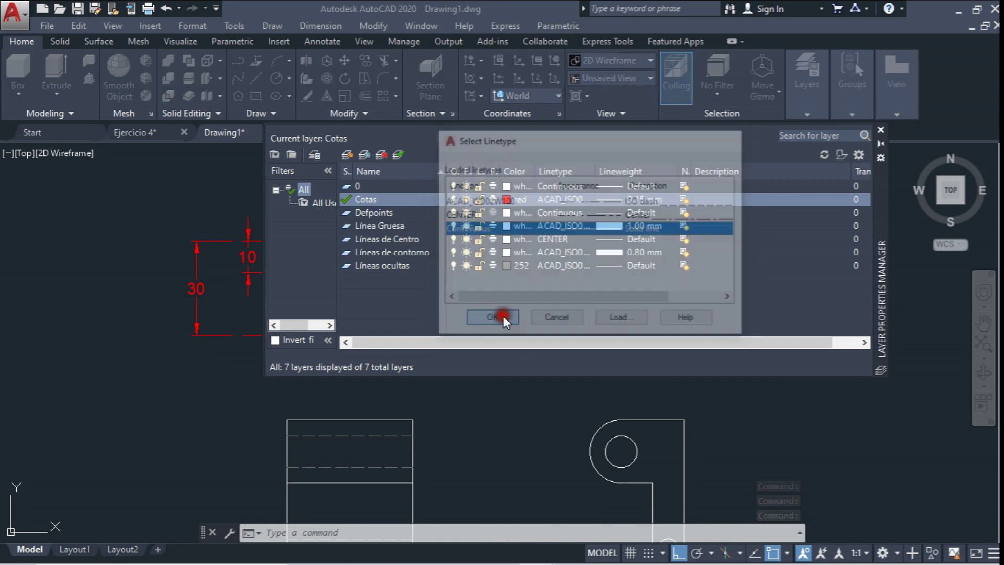
pyautogui.click(882, 130)
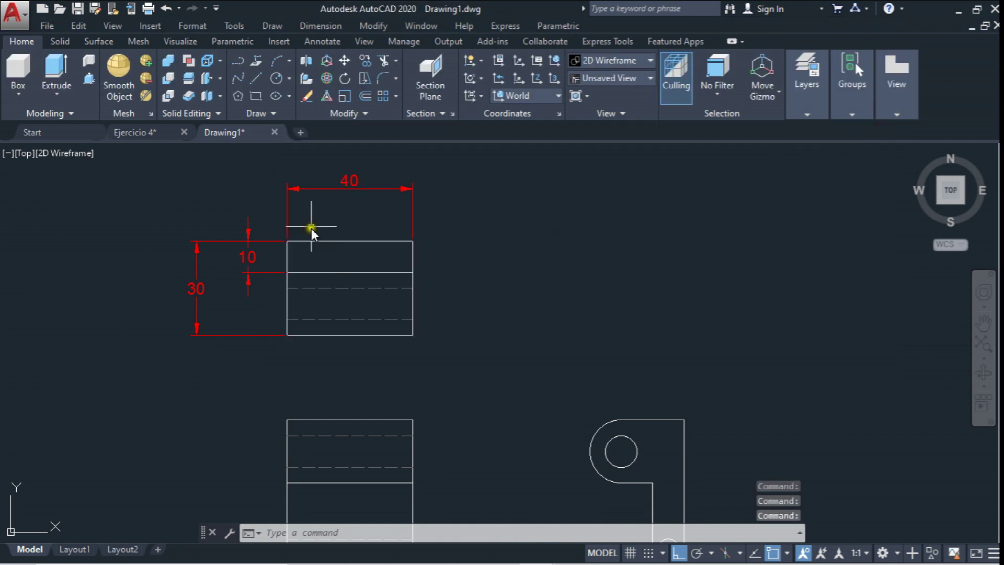
# Add the vertical 10 linear dimension on the right side of the view
pyautogui.moveTo(230, 276); pyautogui.dragTo(225, 267, button='middle')
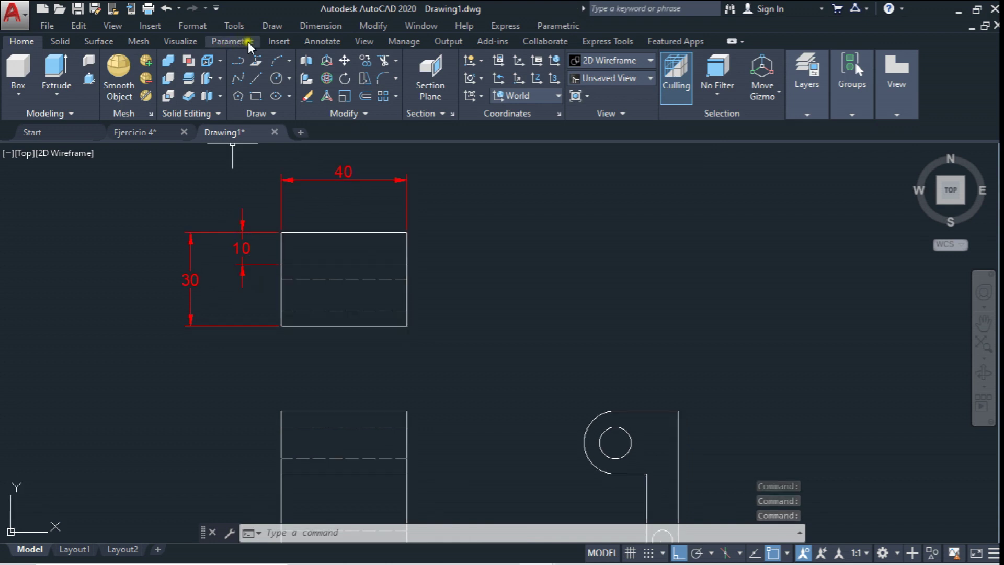
pyautogui.click(322, 41)
pyautogui.click(267, 79)
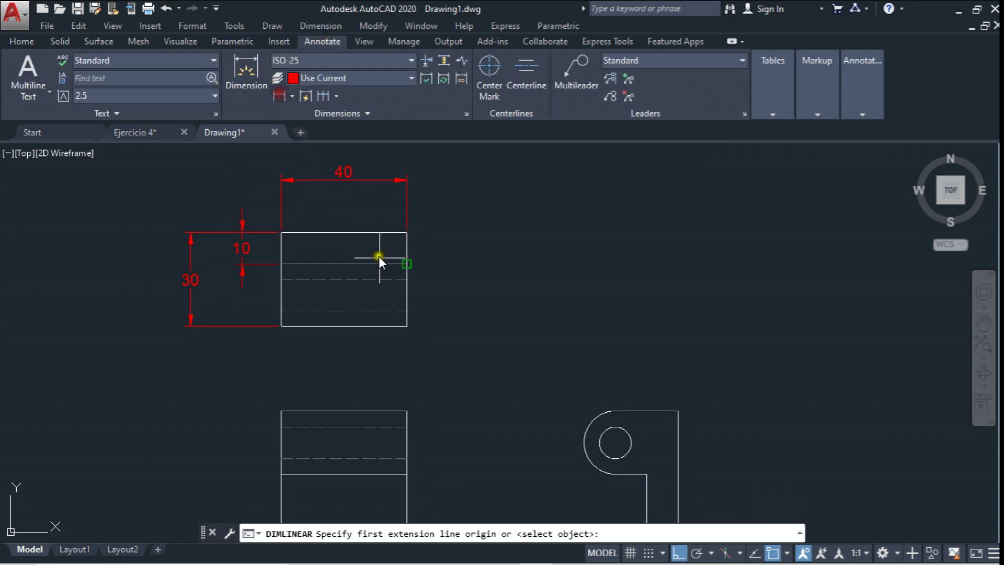
pyautogui.click(407, 279)
pyautogui.click(408, 306)
pyautogui.click(480, 314)
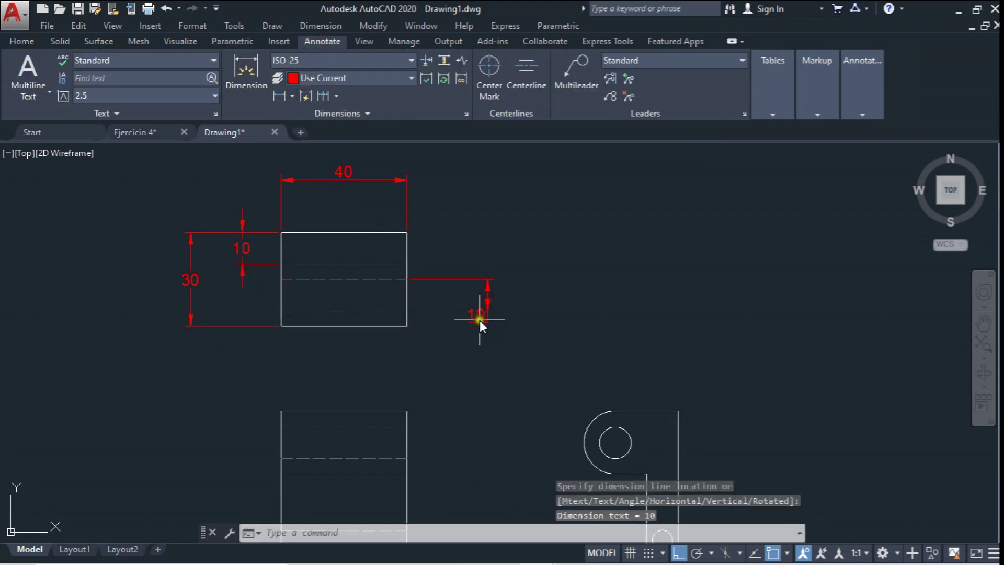
pyautogui.click(479, 320)
pyautogui.press('Escape')
pyautogui.scroll(-2, 535, 280)
pyautogui.scroll(-1, 535, 280)
pyautogui.scroll(-1, 523, 262)
pyautogui.scroll(4, 516, 262)
# Dimension the front view's 60 height along its left side
pyautogui.click(280, 96)
pyautogui.moveTo(299, 289); pyautogui.dragTo(317, 224, button='middle')
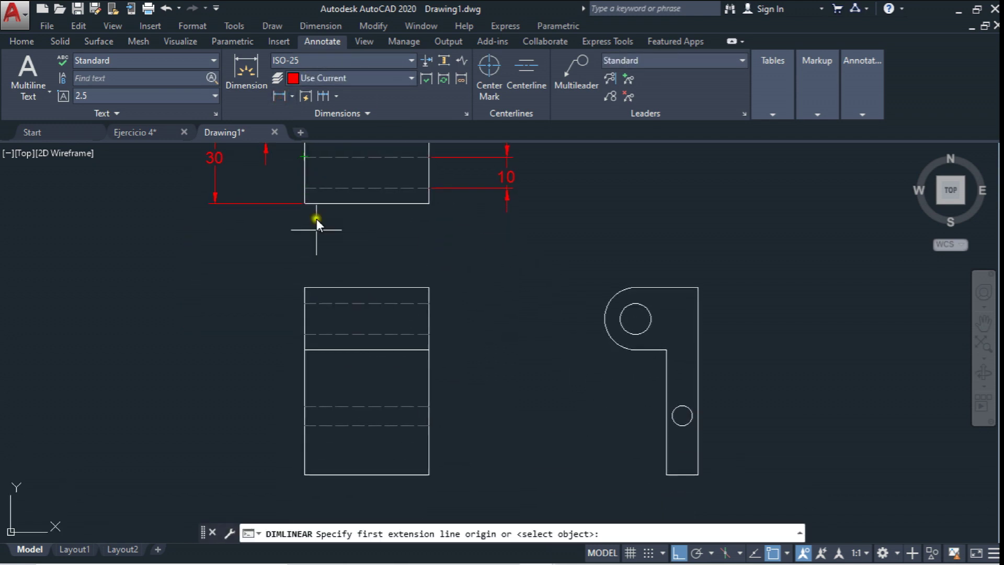
pyautogui.click(303, 286)
pyautogui.click(304, 474)
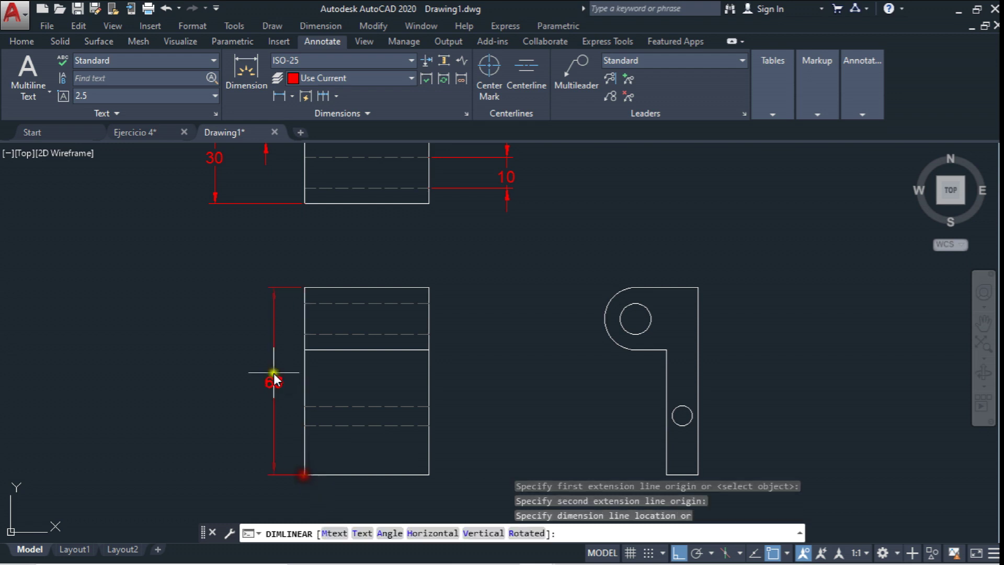
pyautogui.click(215, 202)
# Add radius dimensions R5 to the side view's small circle and R10 to its rounded end
pyautogui.click(280, 96)
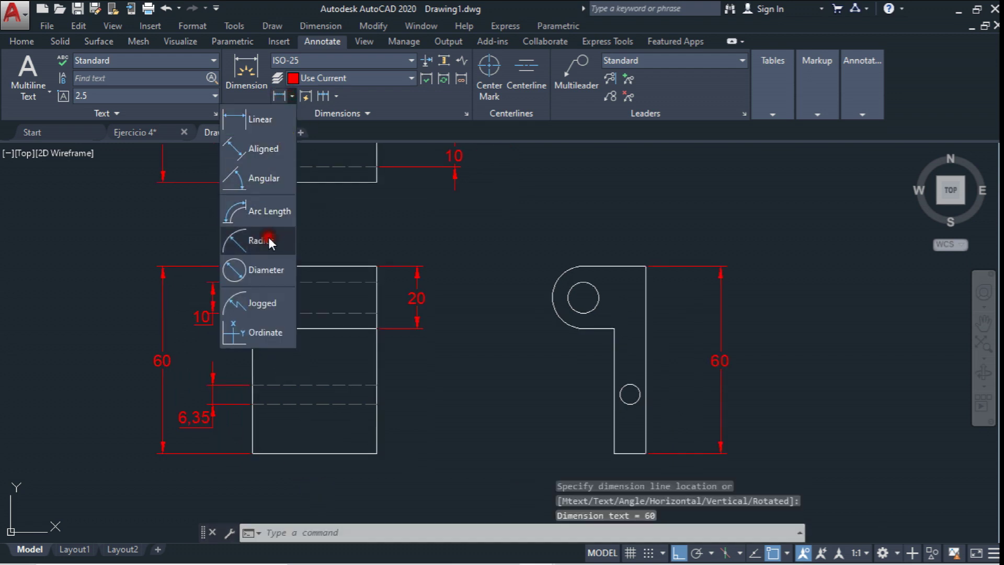
pyautogui.click(266, 239)
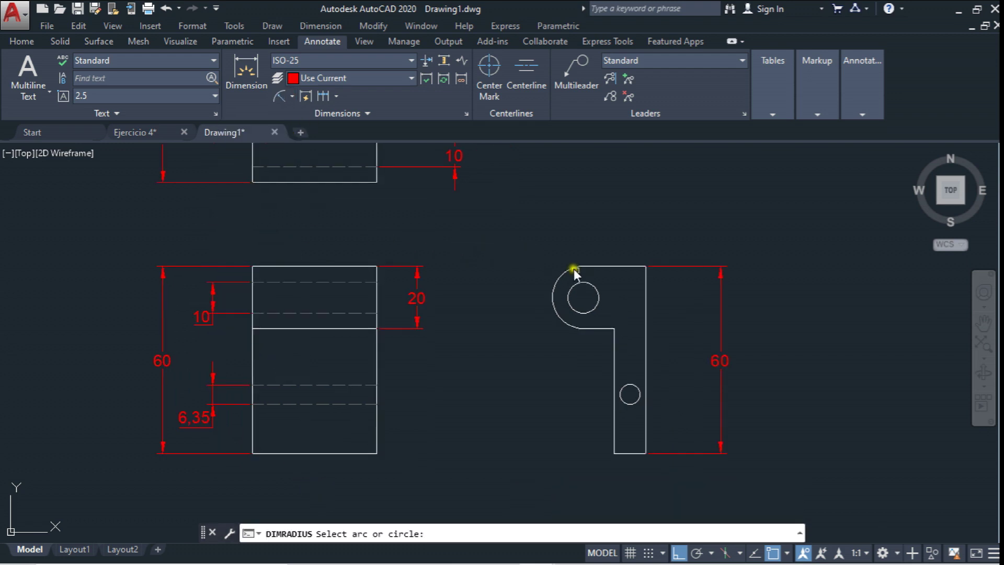
pyautogui.click(596, 289)
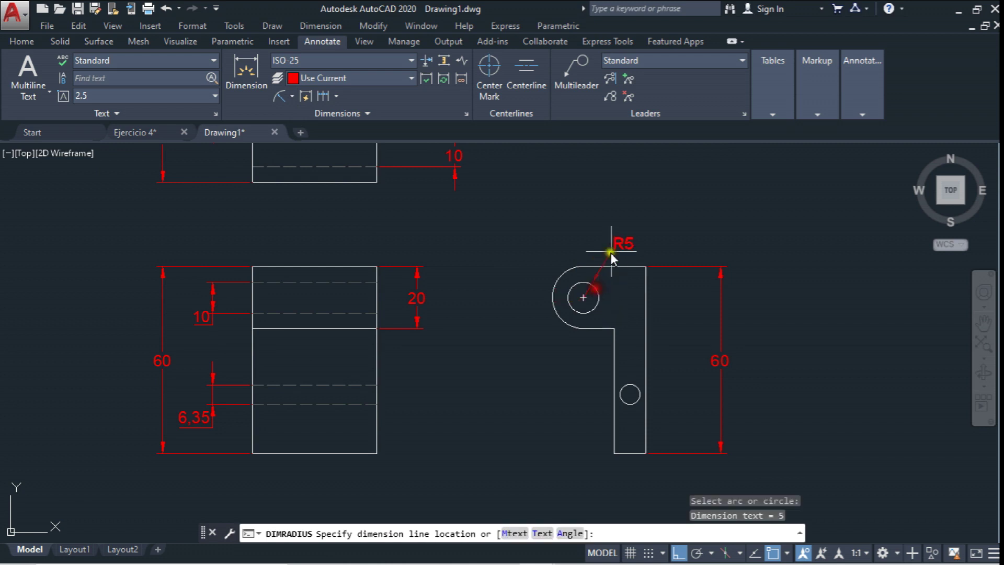
pyautogui.click(630, 219)
pyautogui.click(285, 99)
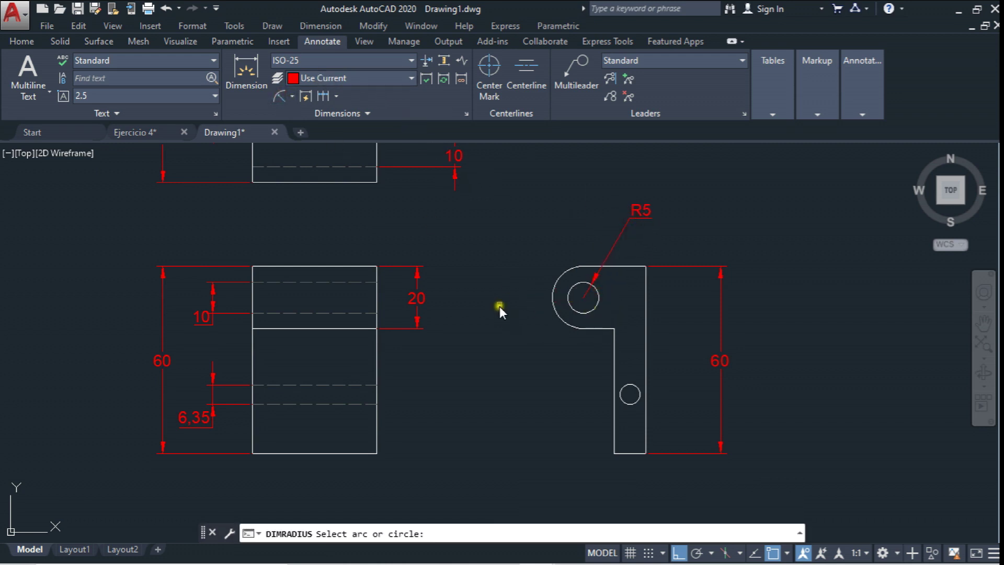
pyautogui.click(562, 325)
pyautogui.click(521, 382)
pyautogui.scroll(-4, 518, 316)
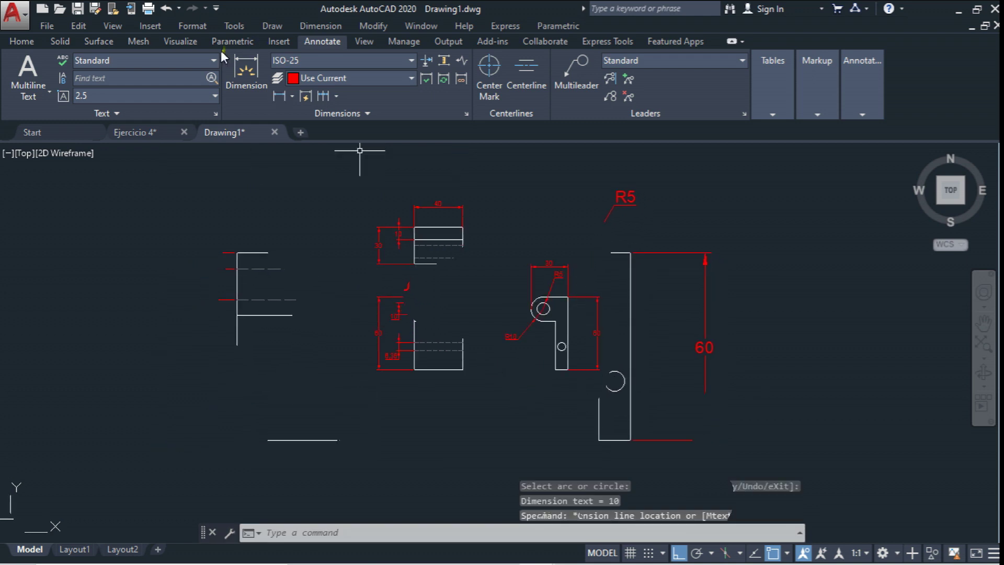
# Move the whole top view with its dimensions straight up, away from the front view
pyautogui.click(38, 40)
pyautogui.click(344, 60)
pyautogui.scroll(2, 369, 184)
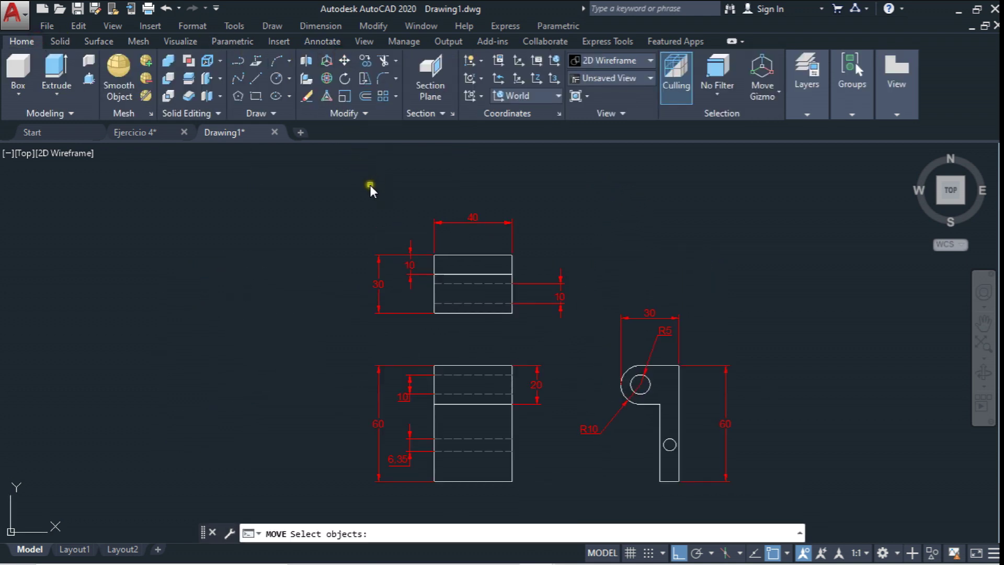
pyautogui.moveTo(369, 184); pyautogui.dragTo(590, 329)
pyautogui.press('Return')
pyautogui.click(679, 276)
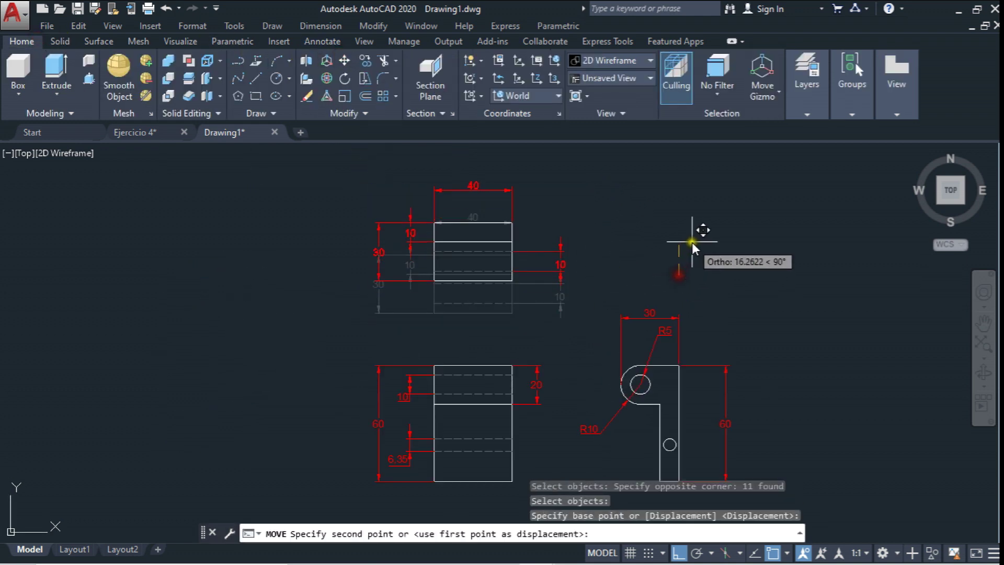
pyautogui.click(699, 222)
pyautogui.moveTo(698, 222)
pyautogui.mouseDown(button='middle')
pyautogui.moveTo(530, 229)
pyautogui.moveTo(466, 248)
pyautogui.mouseUp(button='middle')
pyautogui.scroll(-3, 520, 240)
pyautogui.scroll(3, 506, 246)
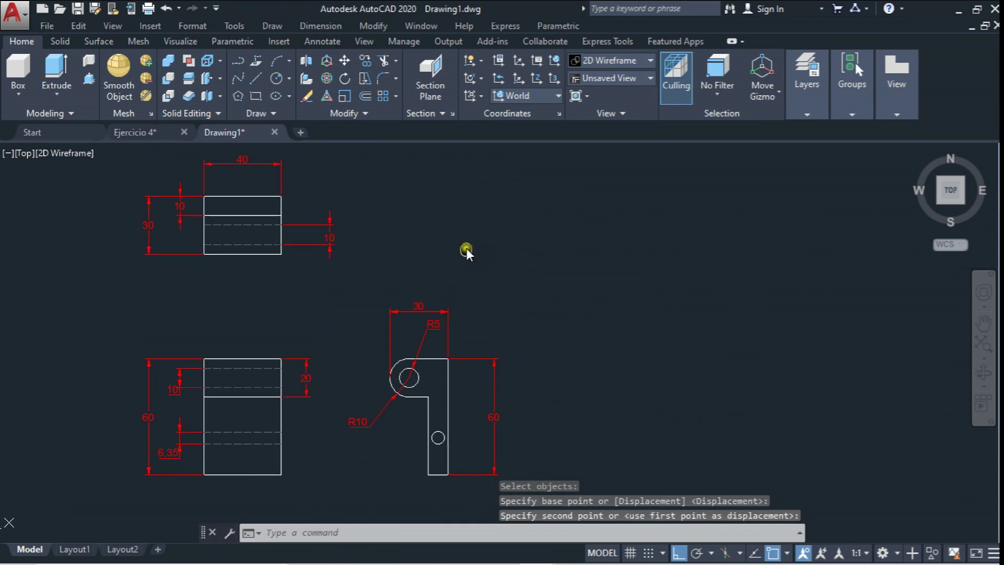
# Set the snap type to Isometric snap in the Drafting Settings
pyautogui.rightClick(773, 554)
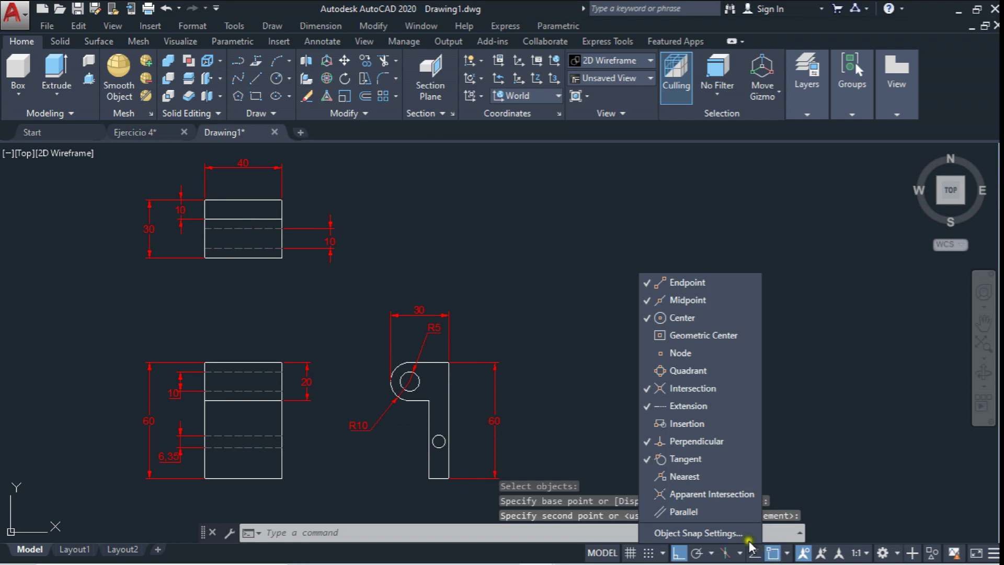
pyautogui.click(713, 530)
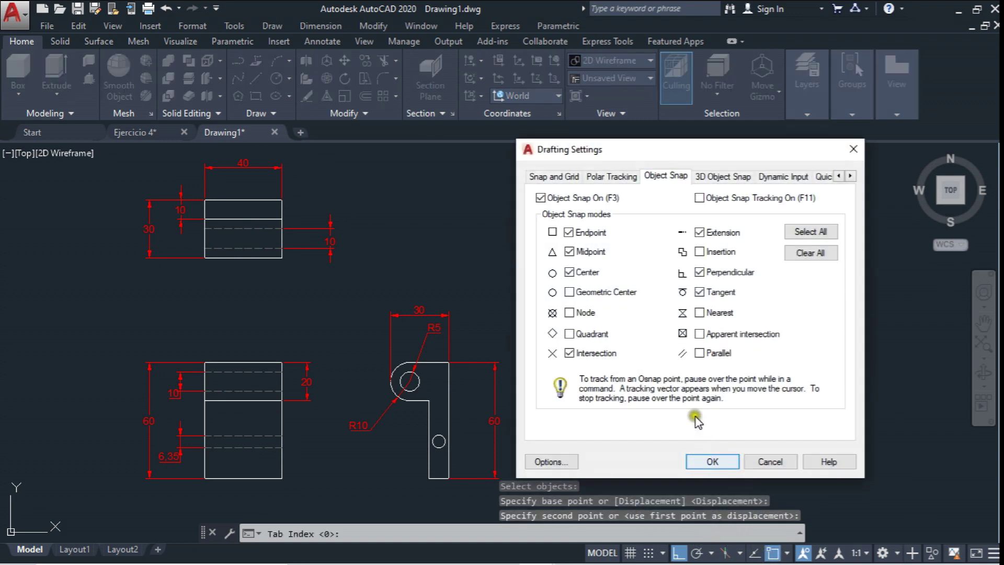
pyautogui.click(570, 178)
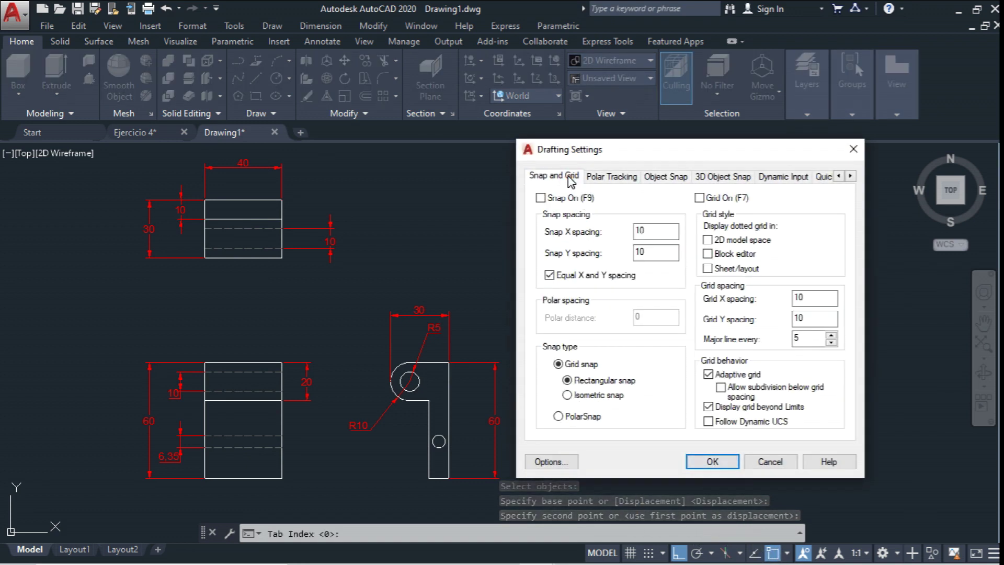
pyautogui.click(591, 395)
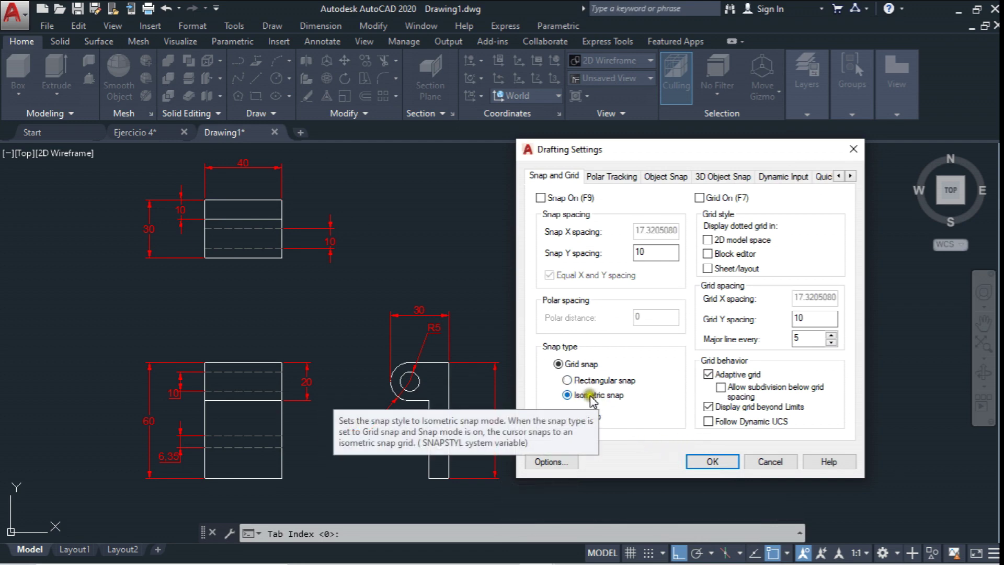
pyautogui.click(711, 460)
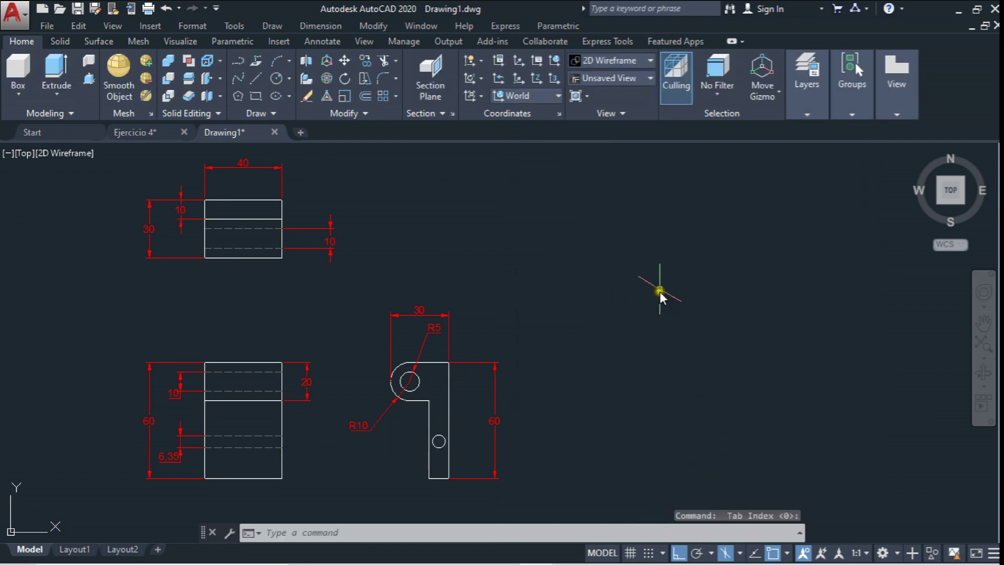
# Make layer 0 the current layer
pyautogui.click(813, 111)
pyautogui.click(819, 126)
pyautogui.click(745, 152)
pyautogui.moveTo(584, 314)
pyautogui.mouseDown(button='middle')
pyautogui.moveTo(545, 367)
pyautogui.moveTo(558, 294)
pyautogui.mouseUp(button='middle')
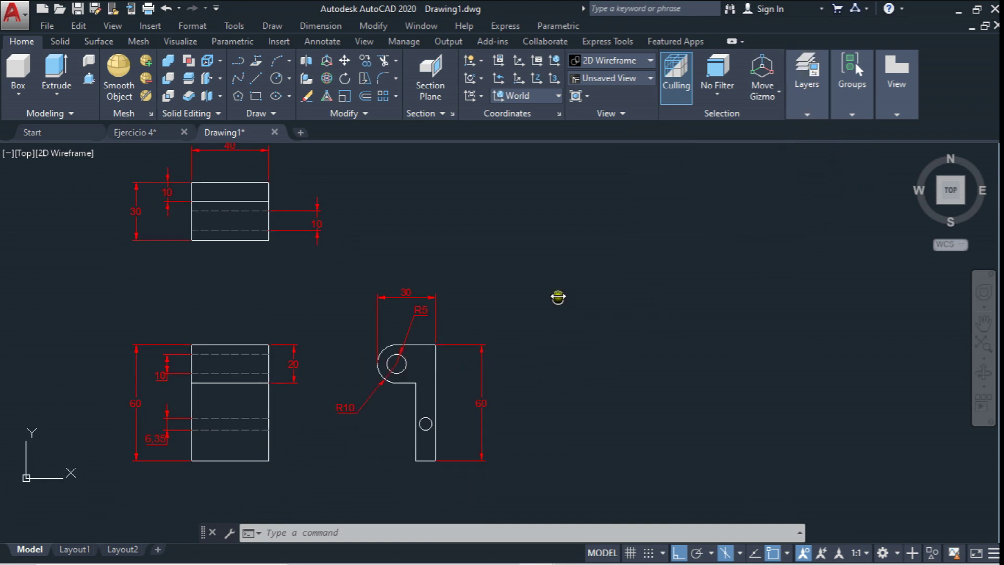
pyautogui.moveTo(363, 294); pyautogui.dragTo(264, 235, button='middle')
# Draw a 40-unit isometric line at 150° in the empty area right of the views
pyautogui.press('l')
pyautogui.press('Return')
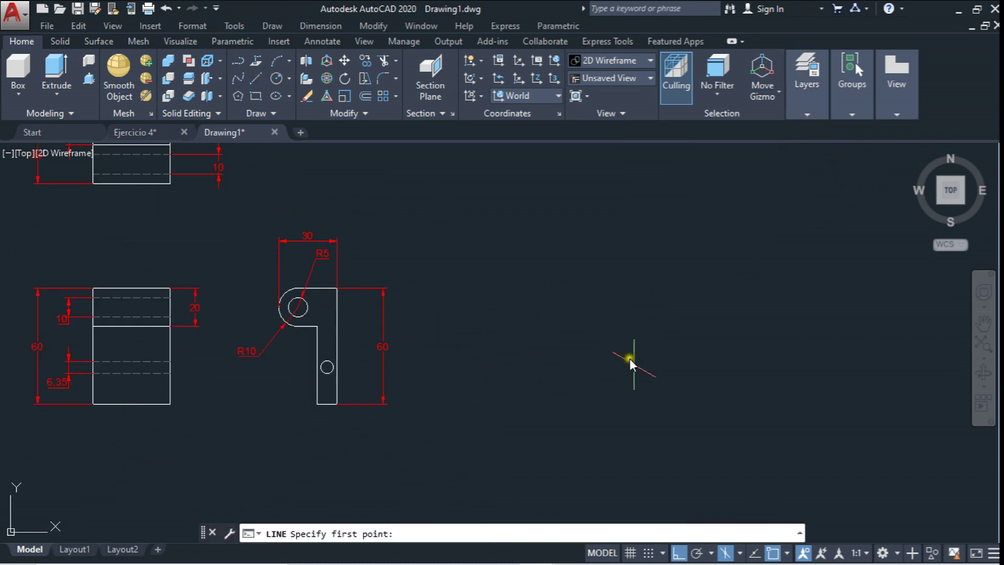
pyautogui.click(632, 388)
pyautogui.write('40')
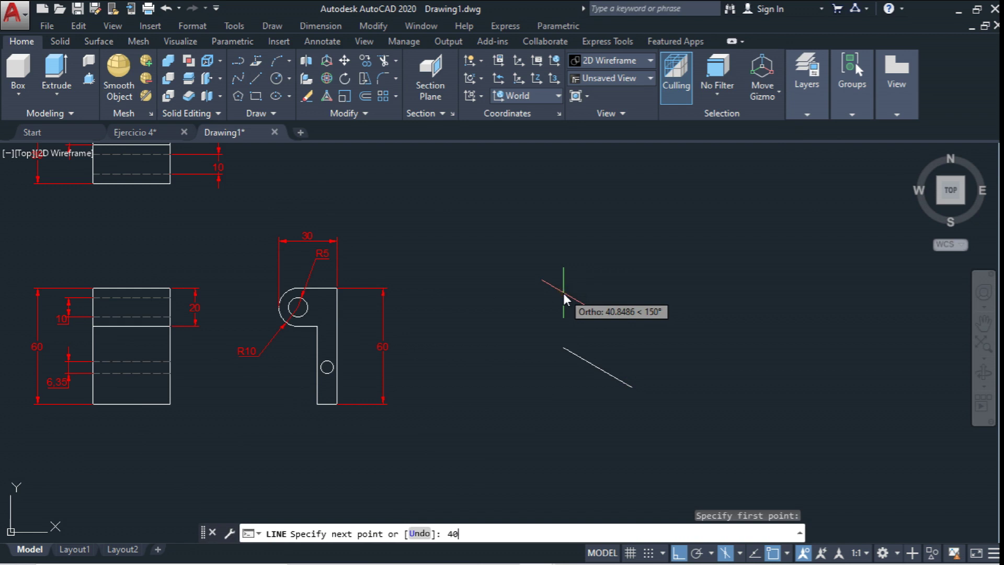
pyautogui.press('Return')
pyautogui.press('Escape')
pyautogui.moveTo(404, 184); pyautogui.dragTo(383, 151, button='middle')
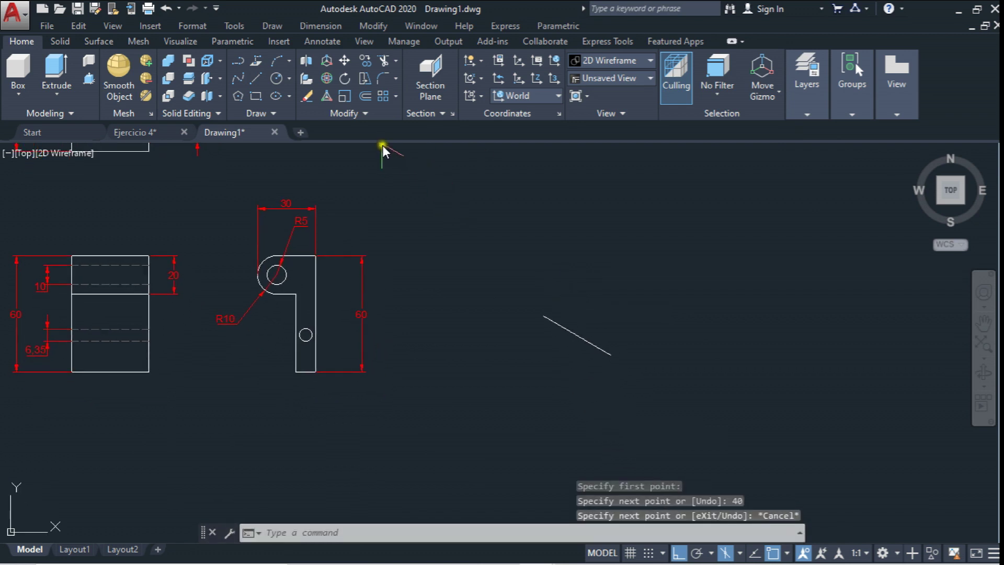
pyautogui.click(365, 114)
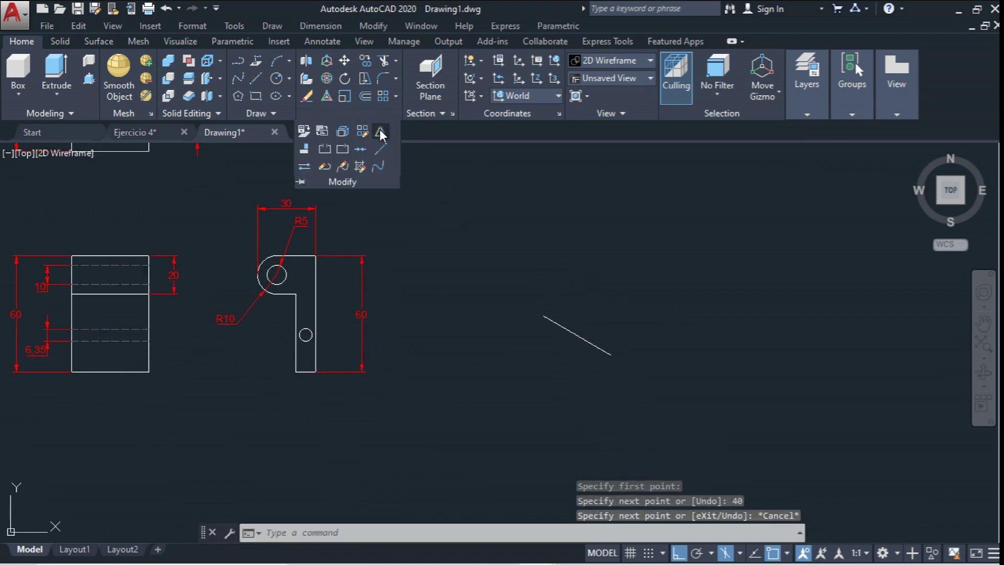
# Mirror the isometric line about a vertical axis through its lower end, keeping the original
pyautogui.click(379, 130)
pyautogui.click(592, 269)
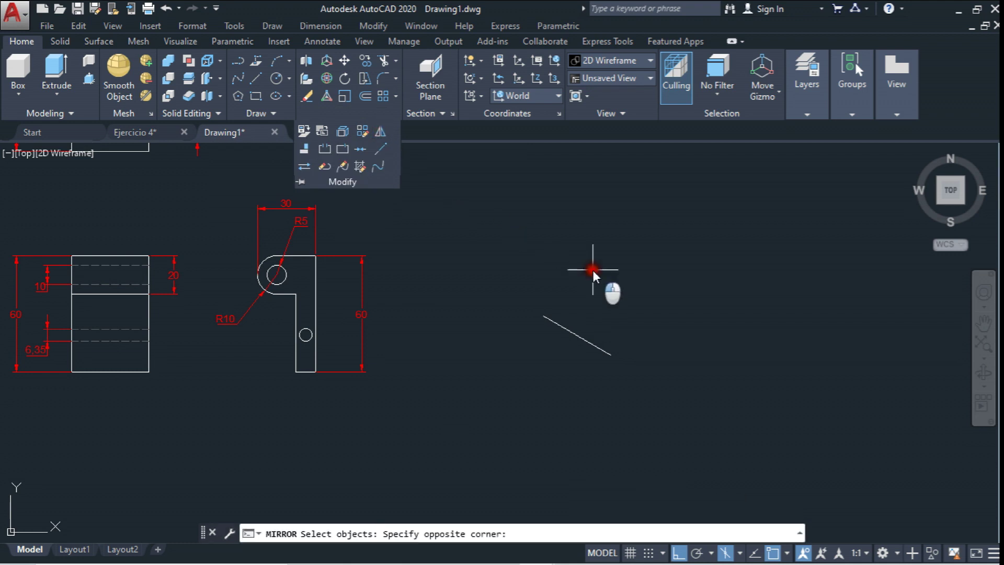
pyautogui.click(540, 363)
pyautogui.press('Return')
pyautogui.click(610, 355)
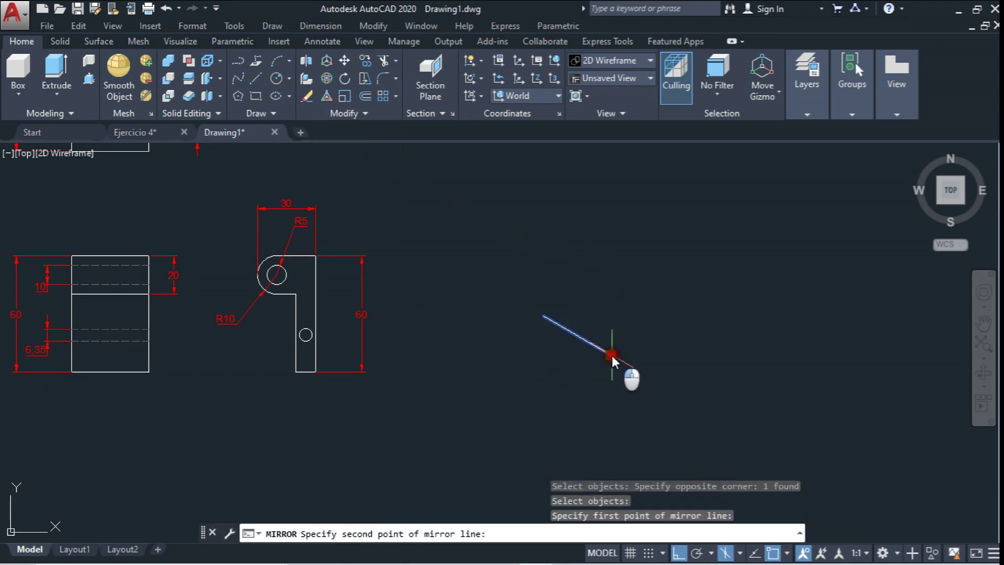
pyautogui.click(610, 420)
pyautogui.press('Return')
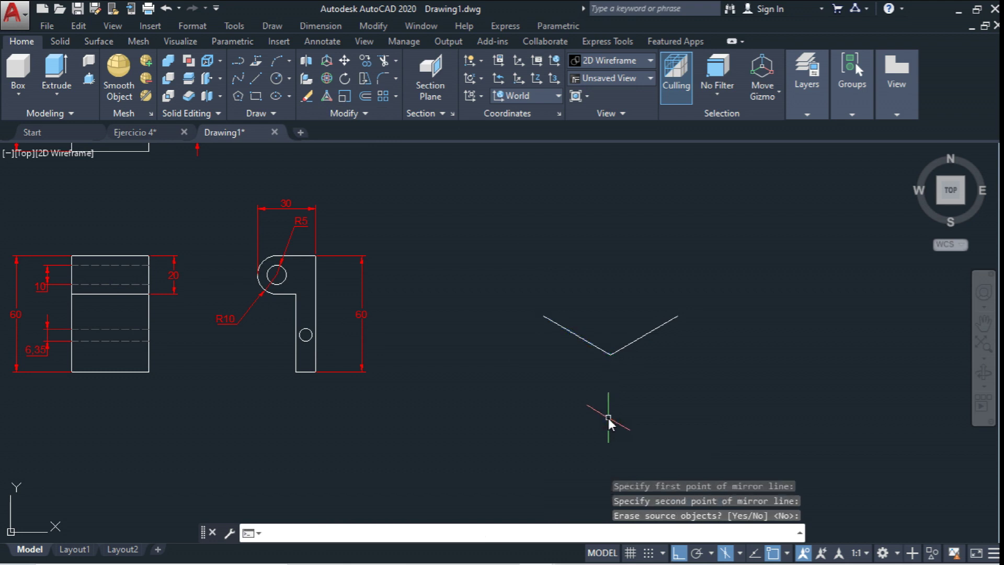
pyautogui.moveTo(600, 412); pyautogui.dragTo(510, 388, button='middle')
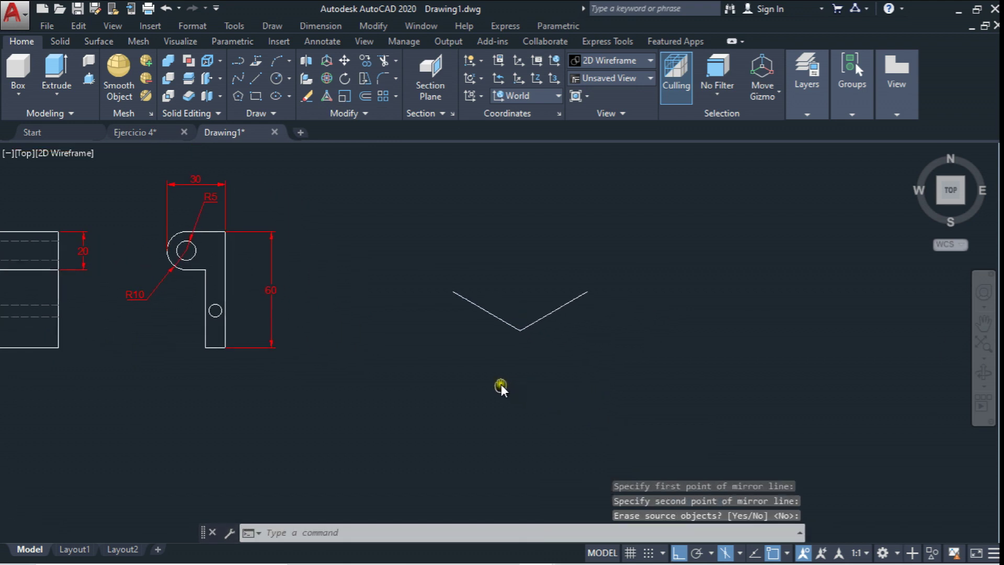
# Copy the V down-right along the 330° direction from its vertex
pyautogui.click(365, 63)
pyautogui.moveTo(439, 272); pyautogui.dragTo(650, 387)
pyautogui.moveTo(572, 358); pyautogui.dragTo(410, 352, button='middle')
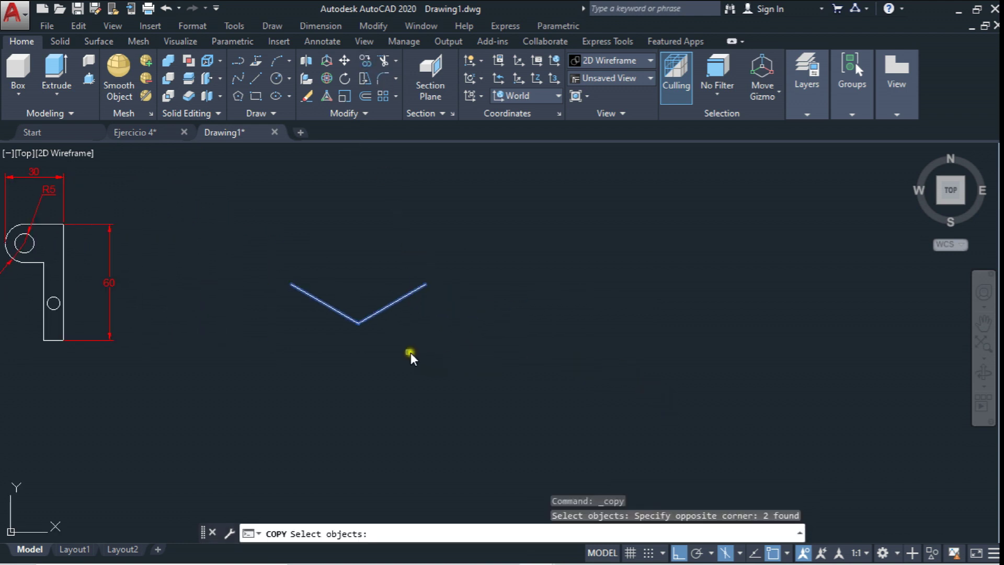
pyautogui.click(251, 255)
pyautogui.click(538, 363)
pyautogui.press('Return')
pyautogui.click(358, 323)
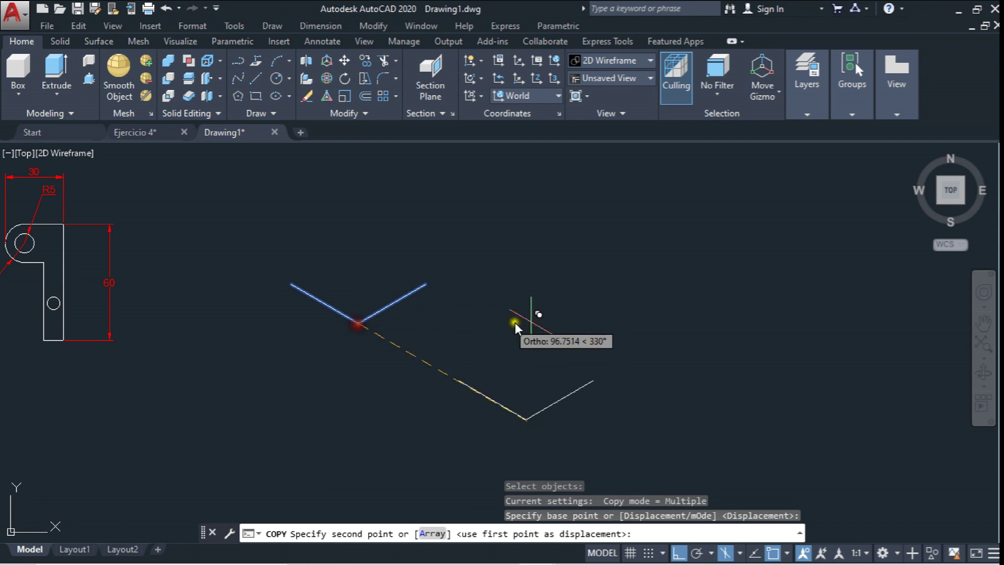
pyautogui.click(525, 325)
pyautogui.press('Escape')
# Delete the left leg of the copied V
pyautogui.click(461, 360)
pyautogui.click(437, 378)
pyautogui.press('Delete')
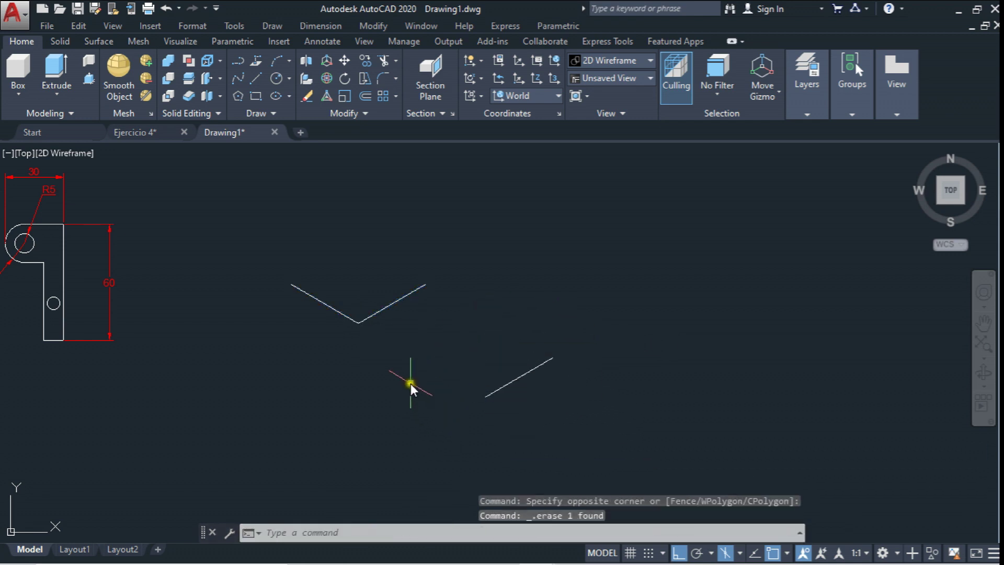
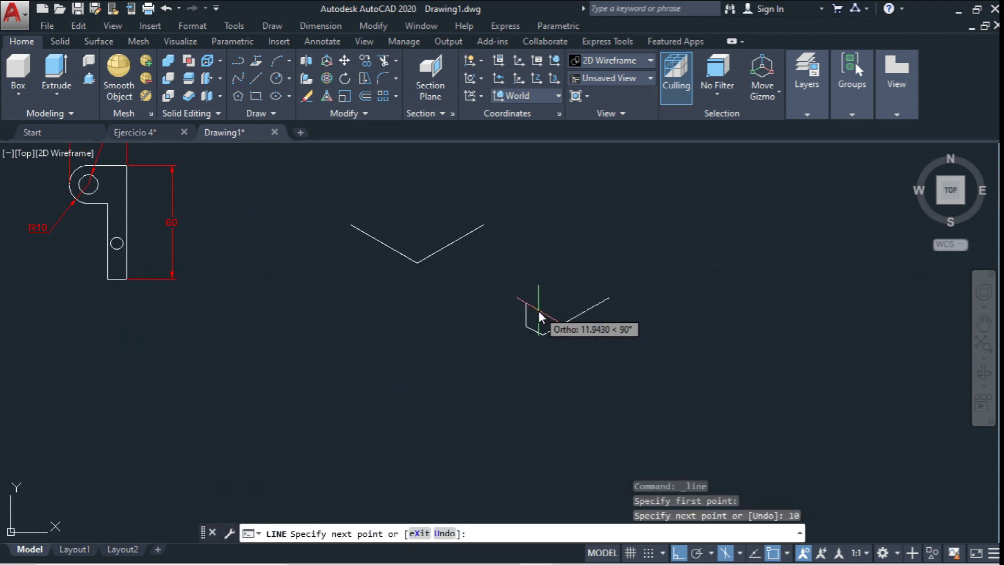
pyautogui.scroll(-3, 539, 314)
# Draw the 60-unit vertical edge and 30-unit slanted edge of the L outline
pyautogui.scroll(2, 528, 285)
pyautogui.scroll(2, 519, 256)
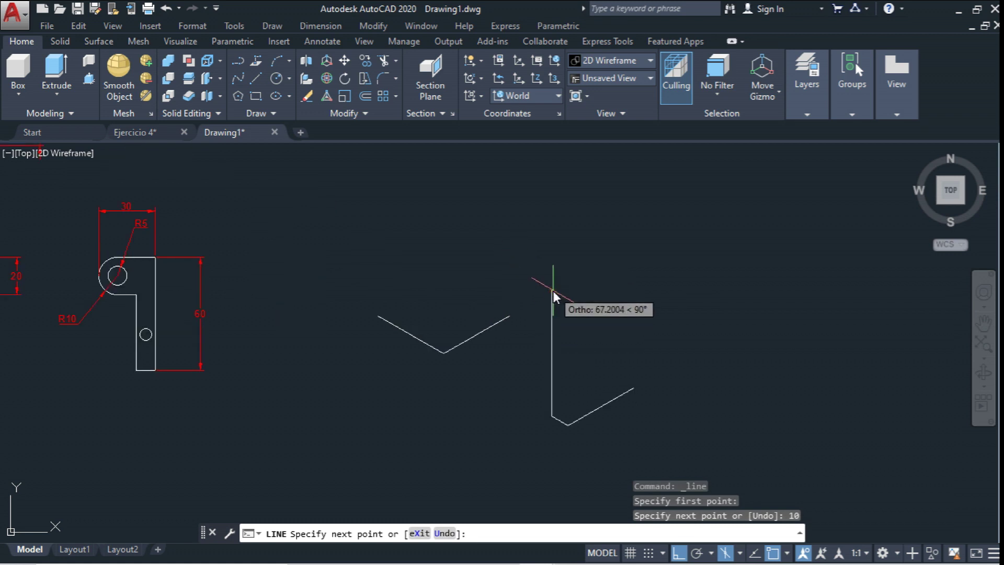
pyautogui.write('0')
pyautogui.press('Return')
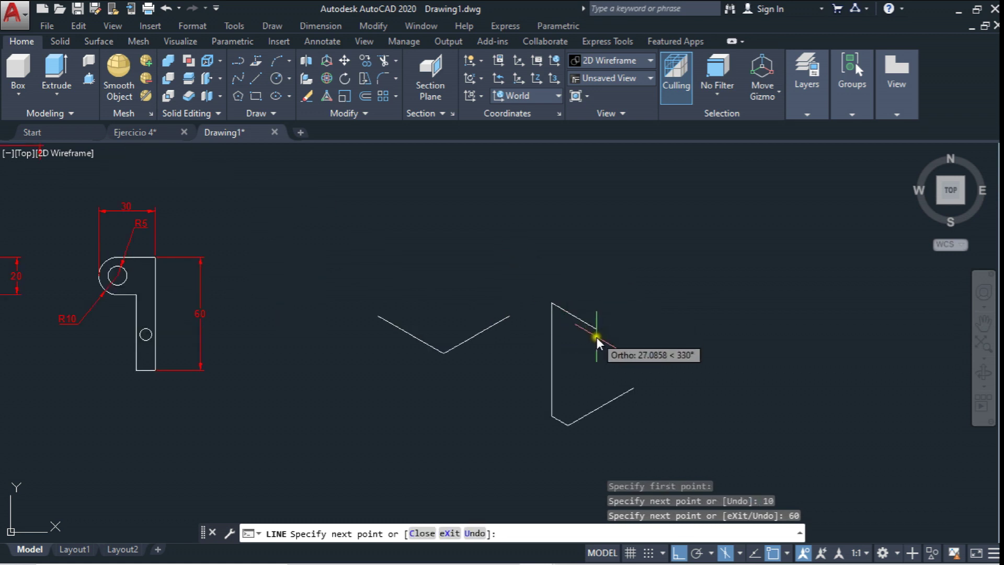
pyautogui.scroll(2, 596, 337)
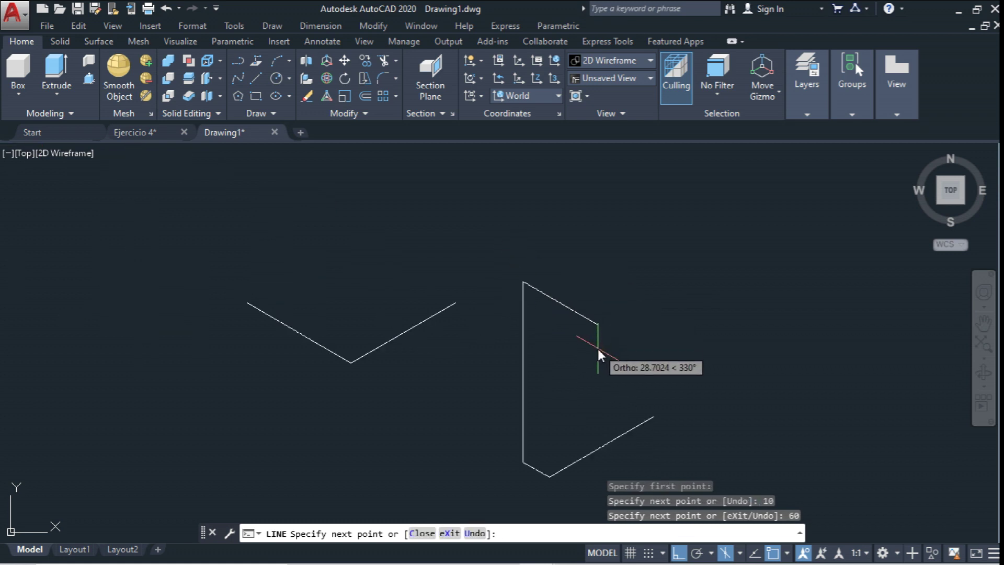
pyautogui.write('30')
pyautogui.press('Return')
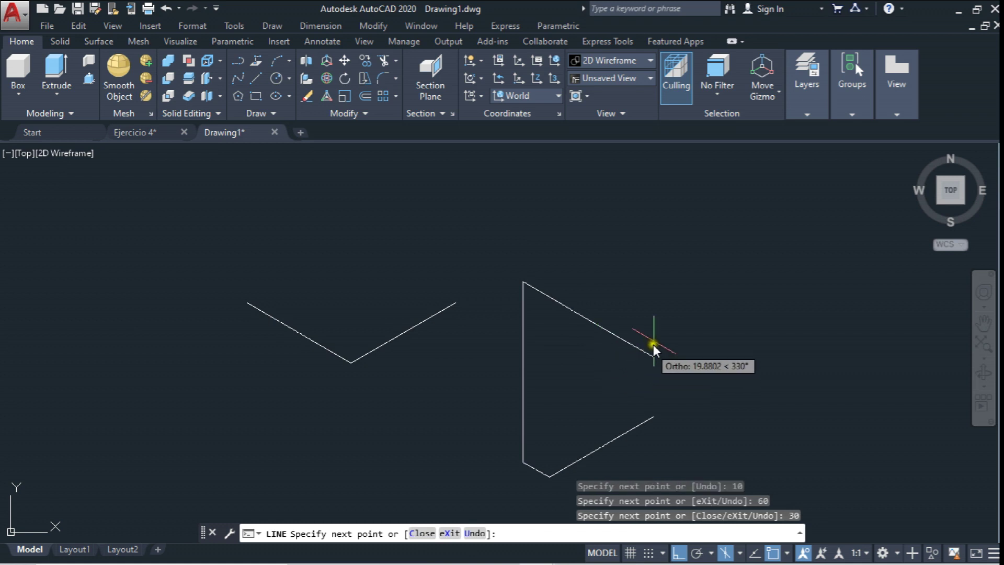
pyautogui.press('Escape')
# Copy the lower diagonal line up to the top of the vertical edge
pyautogui.click(365, 60)
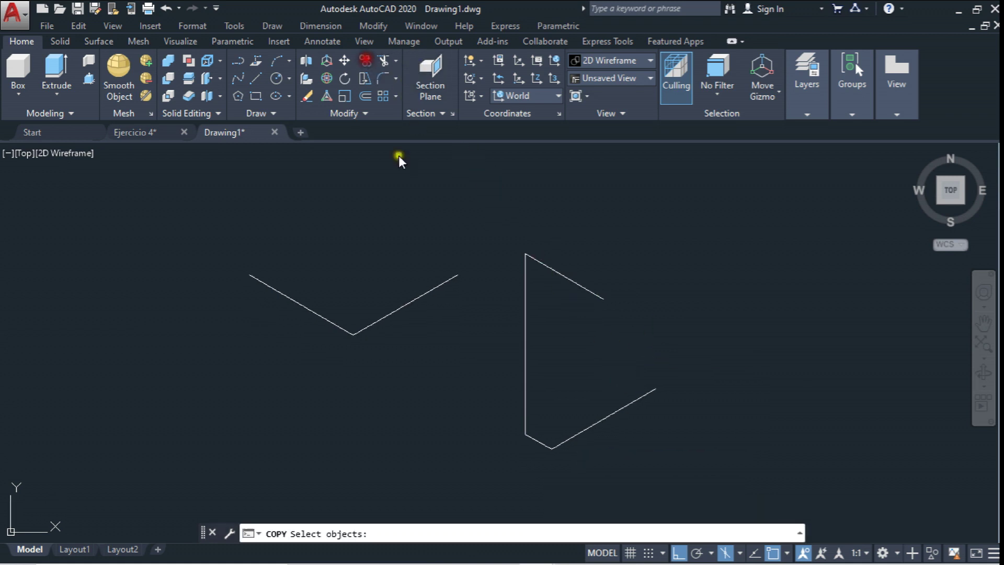
pyautogui.click(604, 429)
pyautogui.press('Return')
pyautogui.click(551, 448)
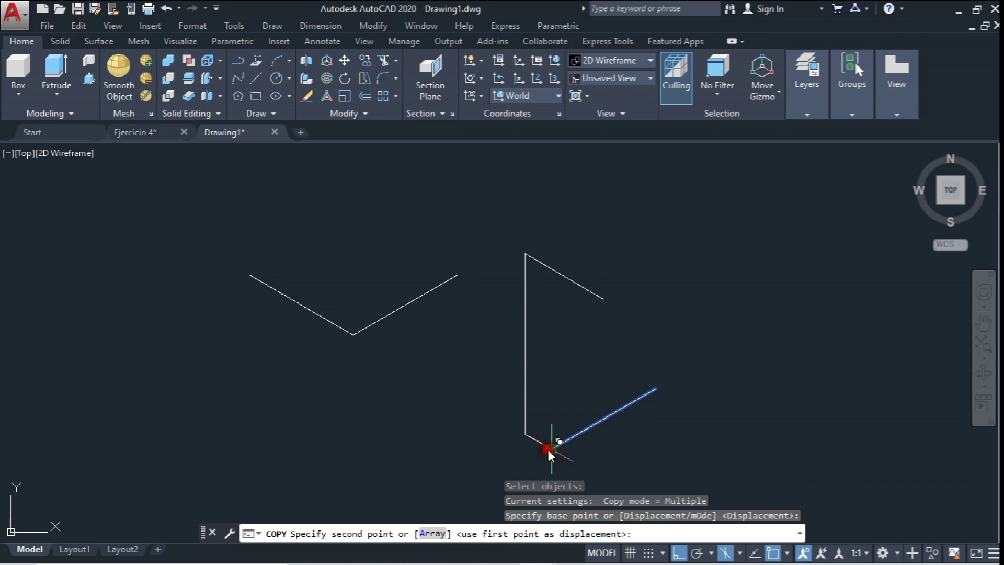
pyautogui.click(607, 317)
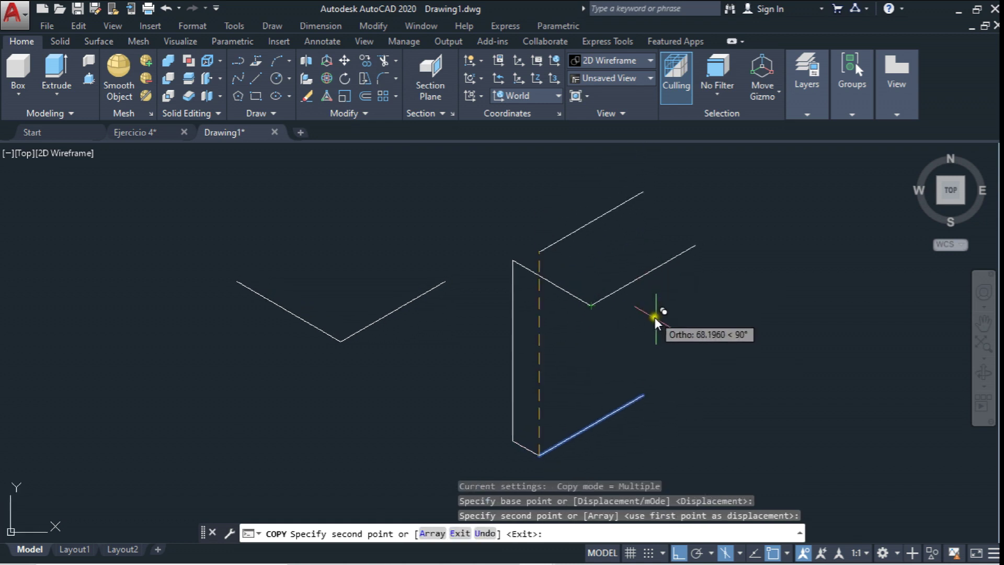
pyautogui.press('Escape')
# Draw a 20-unit vertical drop and a 20-unit slanted segment from the diagonals' corner, forming the notch
pyautogui.scroll(4, 593, 334)
pyautogui.click(257, 78)
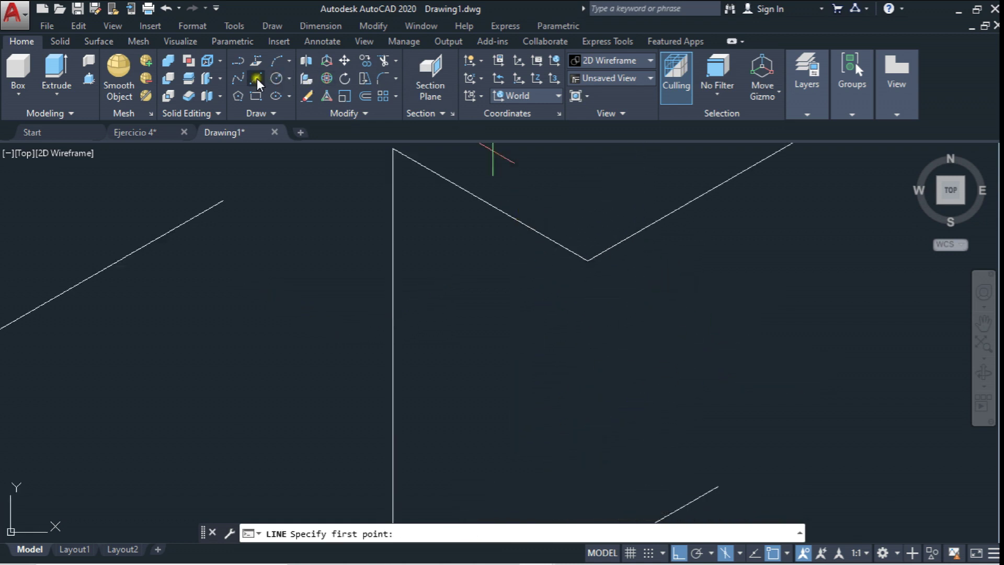
pyautogui.click(579, 256)
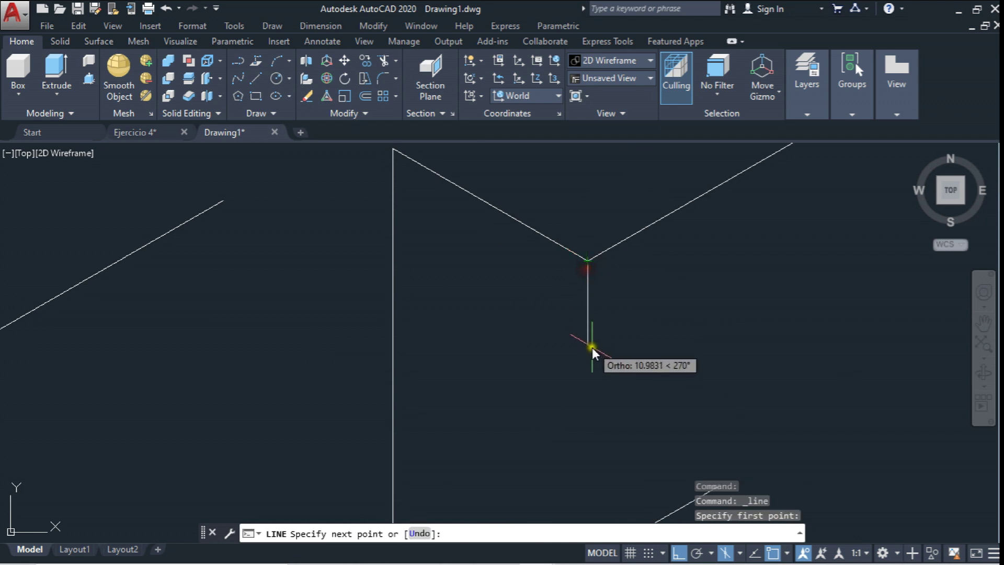
pyautogui.write('20')
pyautogui.press('Return')
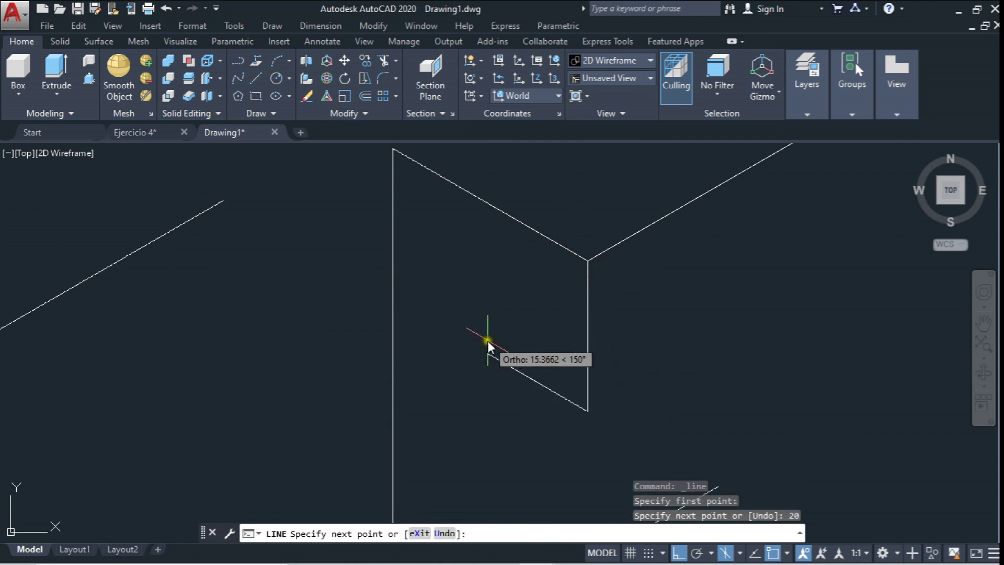
pyautogui.write('20')
pyautogui.press('Return')
pyautogui.scroll(-4, 487, 341)
pyautogui.scroll(2, 465, 363)
pyautogui.press('Escape')
pyautogui.moveTo(578, 318); pyautogui.dragTo(539, 413, button='middle')
pyautogui.scroll(-2, 516, 391)
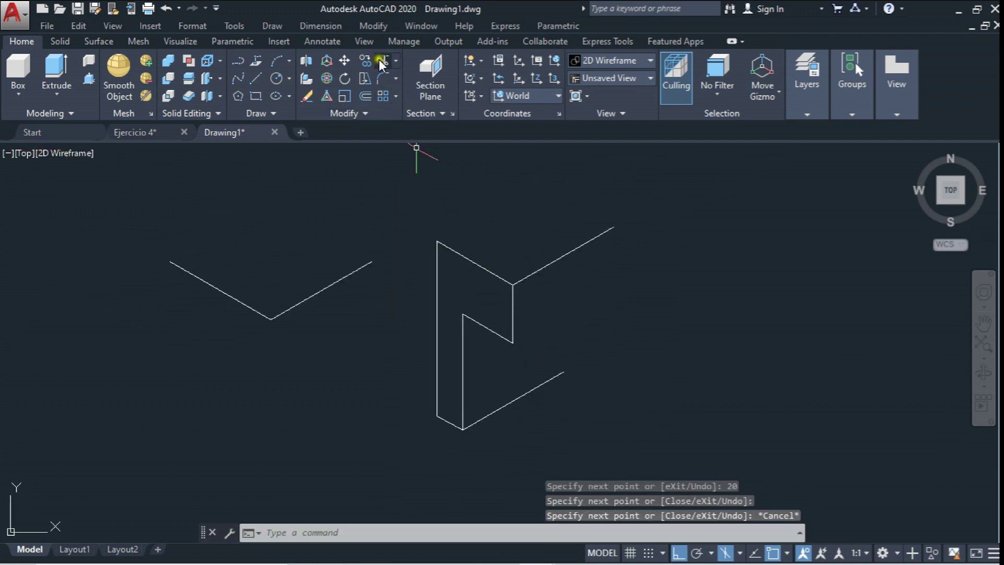
# Copy the lower diagonal line to the outline's top corner
pyautogui.click(366, 58)
pyautogui.click(532, 369)
pyautogui.click(513, 429)
pyautogui.press('Return')
pyautogui.click(463, 429)
pyautogui.click(515, 346)
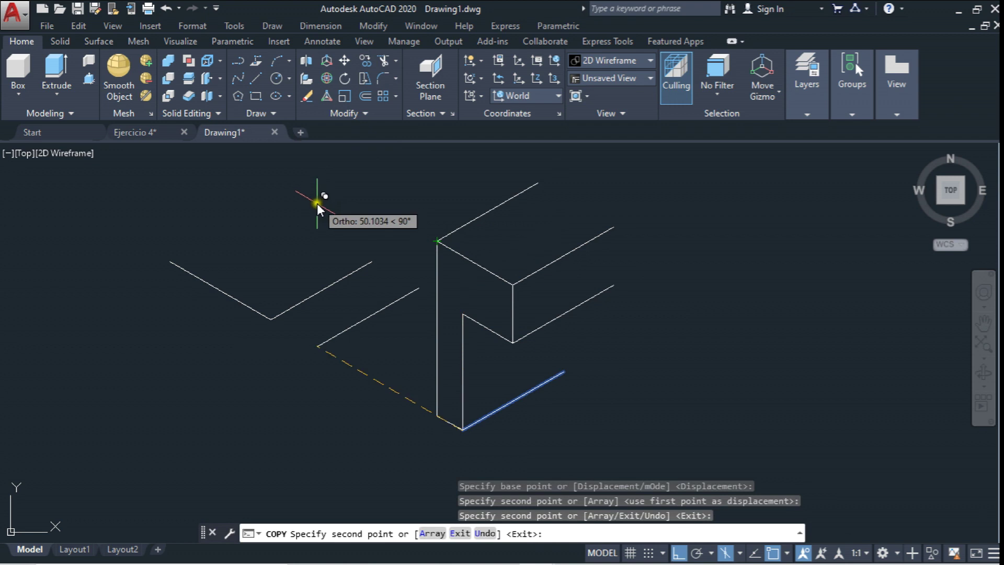
pyautogui.press('Escape')
# Copy the upper-front edge to the upper back corner
pyautogui.click(365, 60)
pyautogui.click(493, 227)
pyautogui.click(461, 284)
pyautogui.rightClick(449, 261)
pyautogui.click(438, 243)
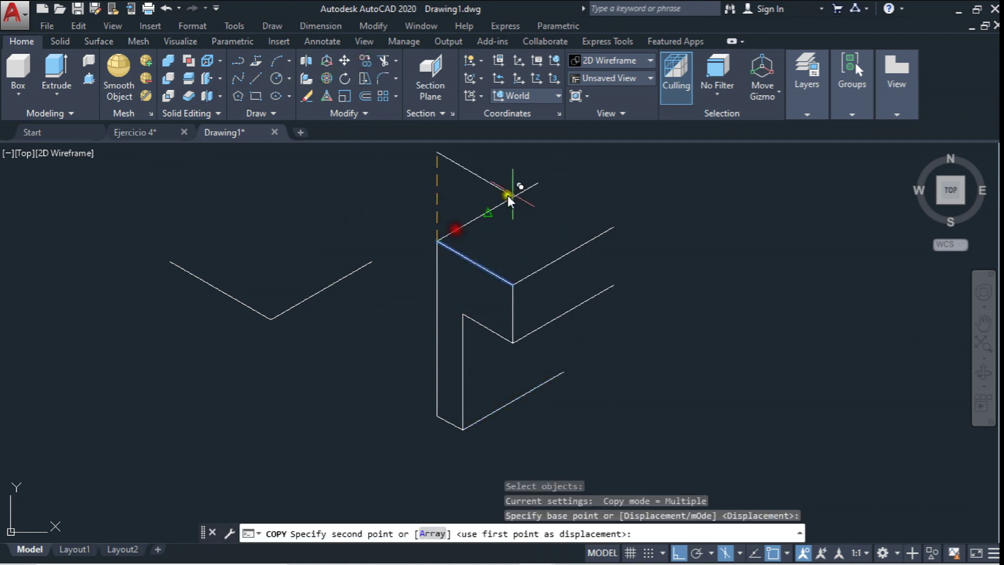
pyautogui.click(537, 183)
pyautogui.press('Escape')
# Draw a vertical line down from the box's top-right corner
pyautogui.click(254, 77)
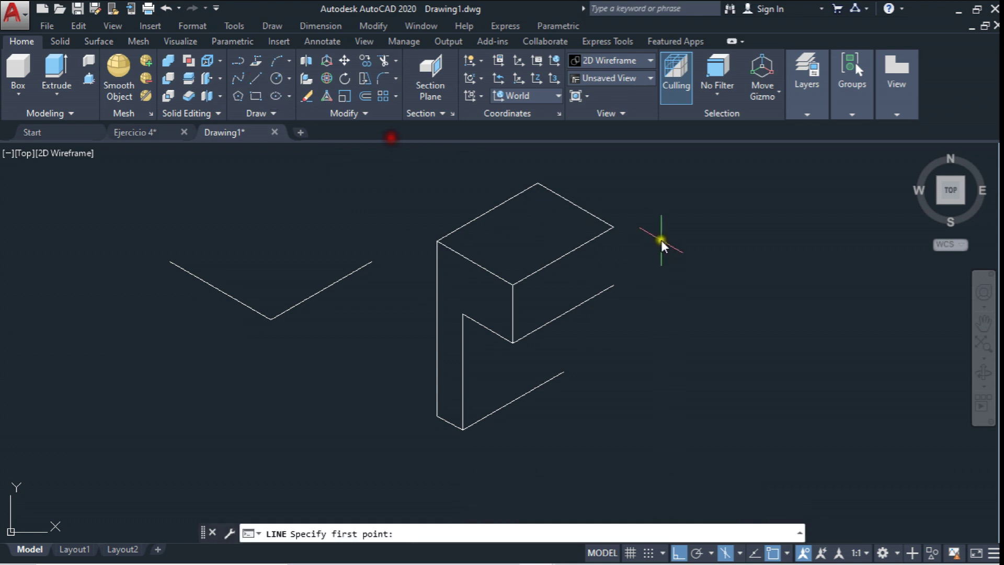
pyautogui.click(618, 229)
pyautogui.click(613, 283)
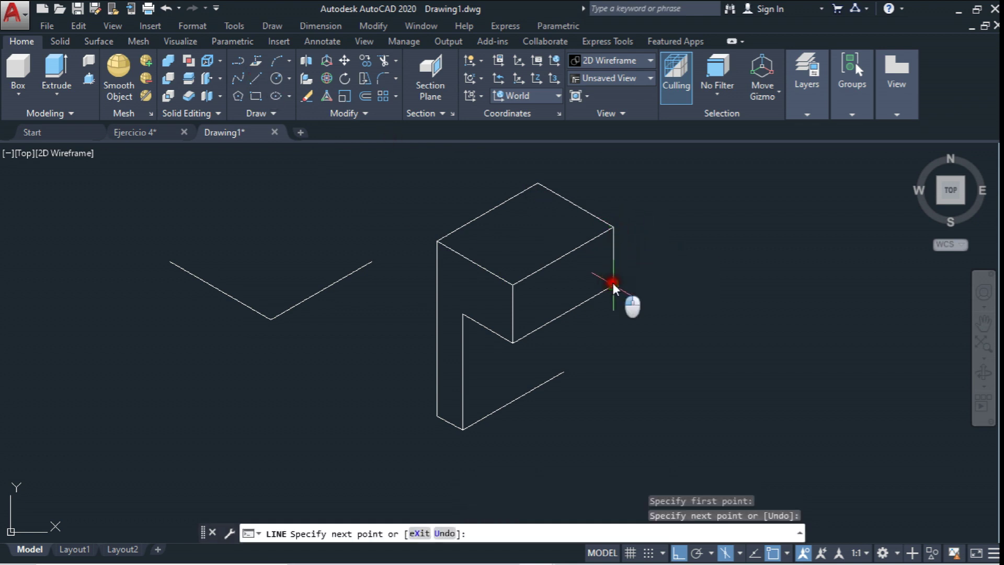
pyautogui.press('Escape')
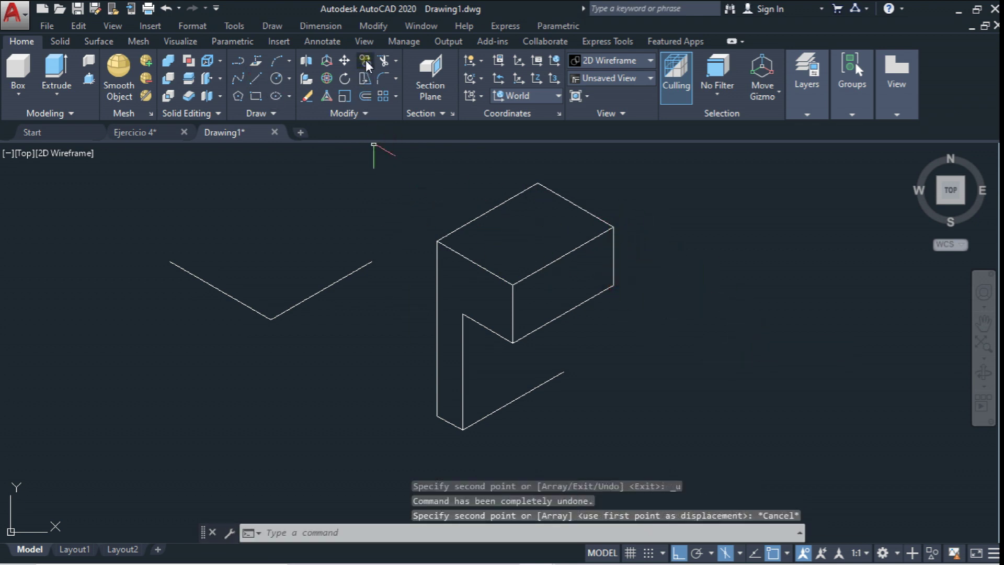
# Copy the whole L-shaped outline back to the rear corner
pyautogui.click(366, 61)
pyautogui.click(415, 211)
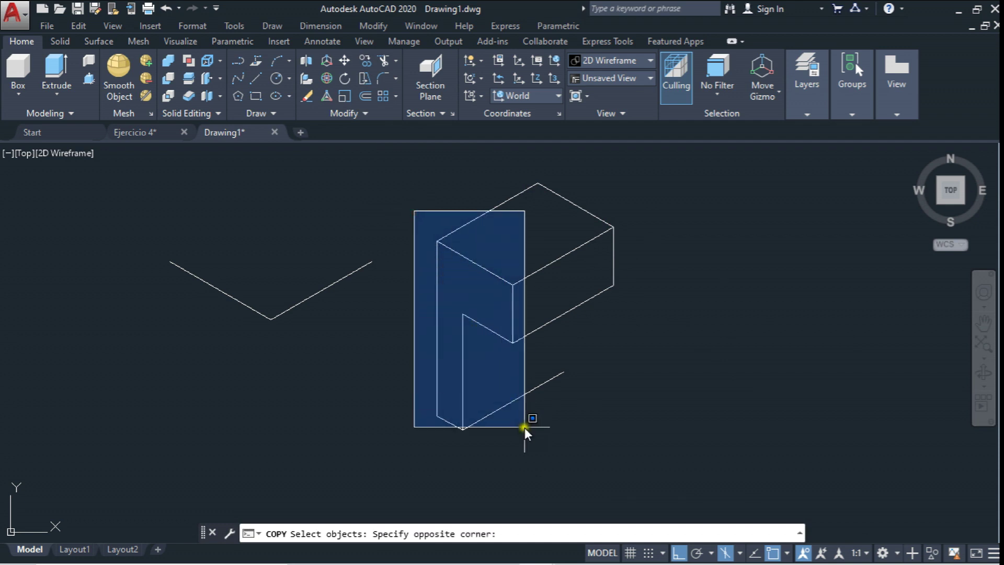
pyautogui.click(530, 456)
pyautogui.rightClick(510, 450)
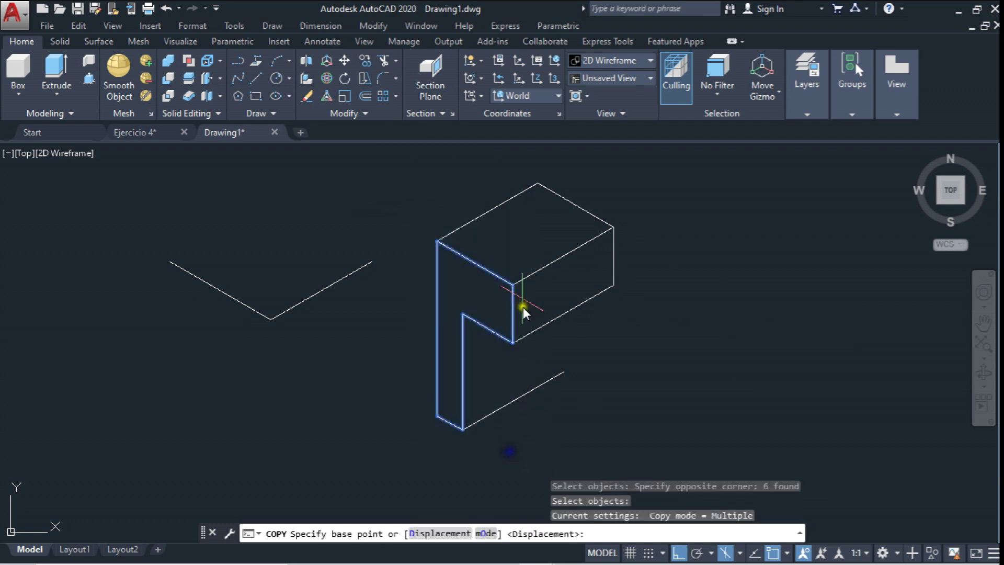
pyautogui.click(512, 285)
pyautogui.click(613, 227)
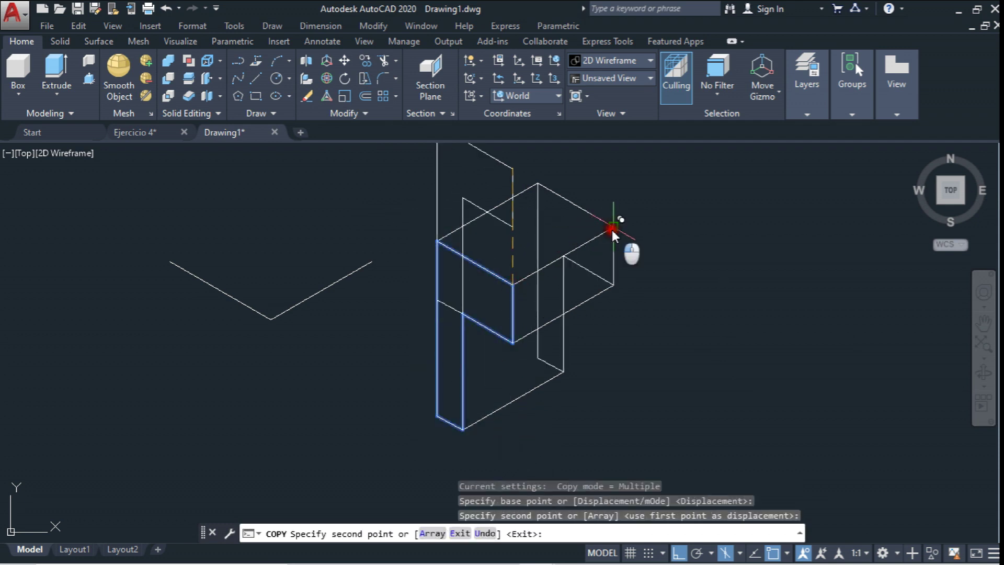
pyautogui.press('Escape')
# Erase the redundant vertical edge at the right
pyautogui.click(614, 250)
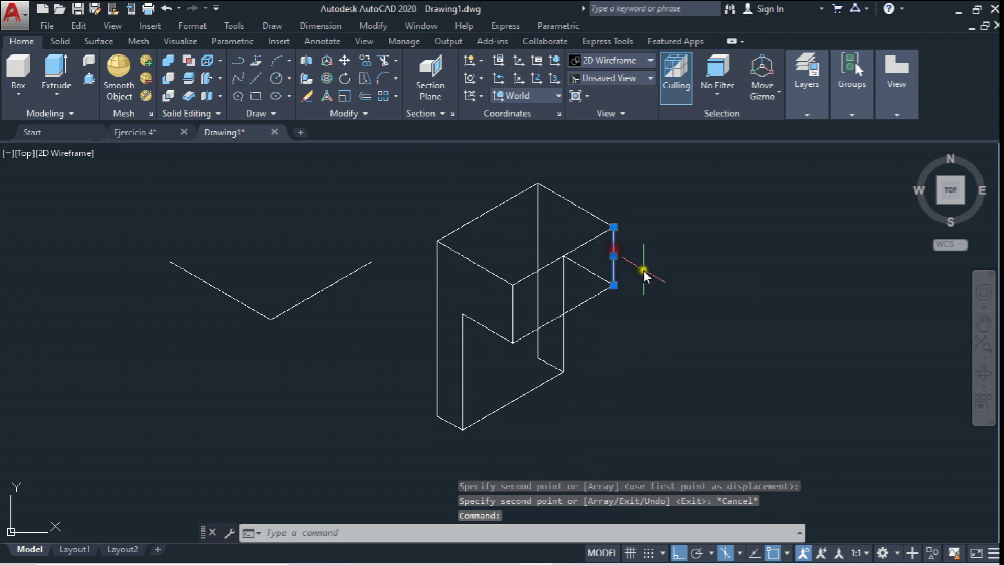
pyautogui.press('Delete')
pyautogui.moveTo(638, 293); pyautogui.dragTo(647, 290, button='middle')
# Select the bottom front edge for copying
pyautogui.click(365, 61)
pyautogui.click(556, 425)
pyautogui.click(544, 391)
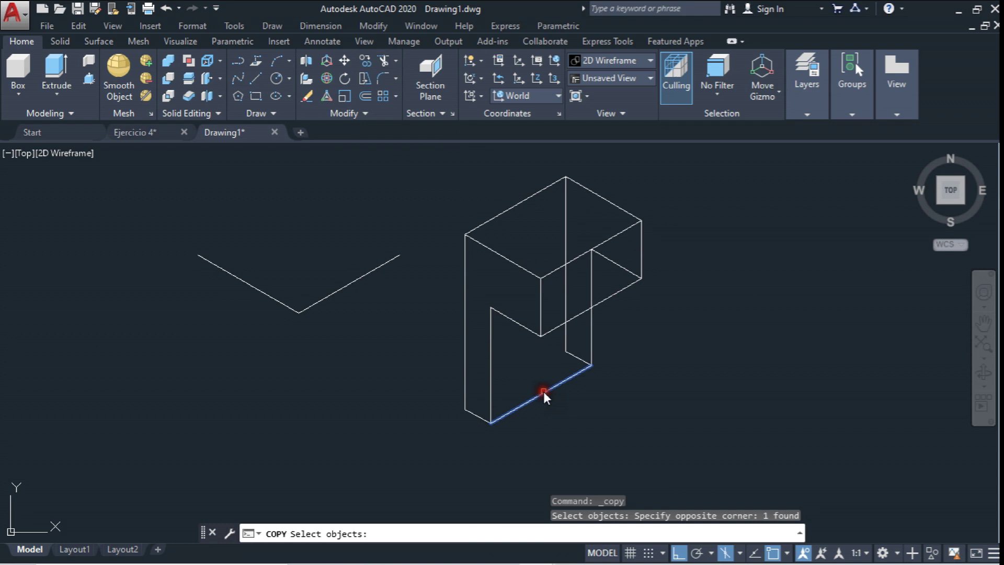
pyautogui.press('Return')
# Copy the bottom edge, then the diagonal segment and vertical edge, out to the bracket's lower right
pyautogui.click(489, 425)
pyautogui.click(523, 352)
pyautogui.press('Return')
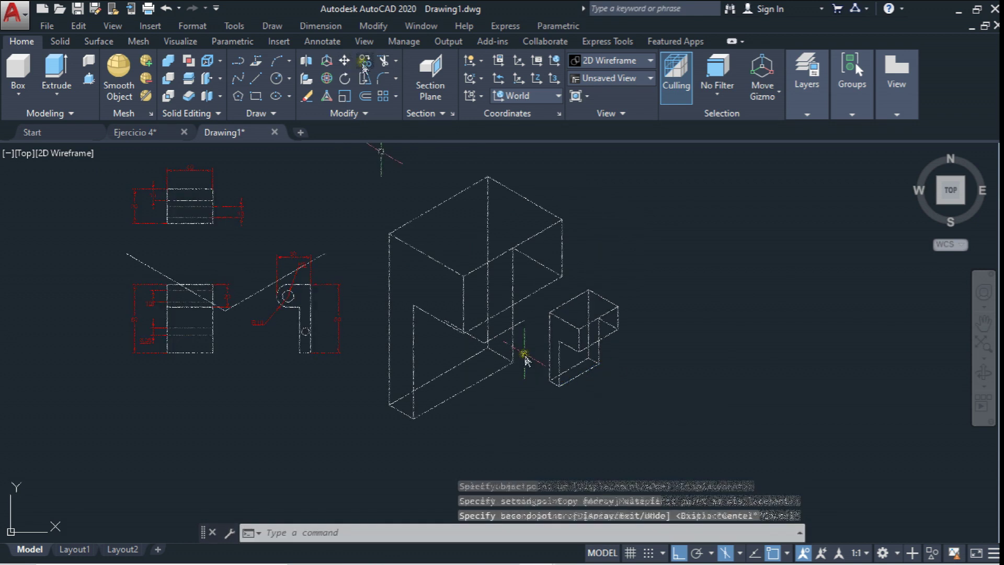
pyautogui.press('Return')
pyautogui.click(436, 326)
pyautogui.click(473, 300)
pyautogui.press('Return')
pyautogui.click(463, 333)
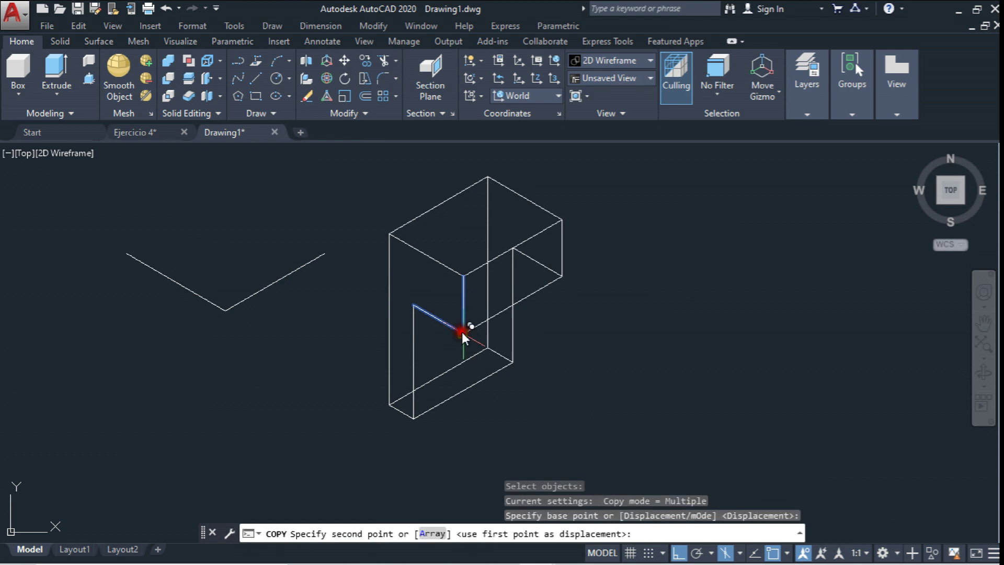
pyautogui.click(695, 322)
pyautogui.moveTo(664, 337); pyautogui.dragTo(595, 244, button='middle')
# Copy the new vertical line to the diagonal's other end
pyautogui.click(366, 61)
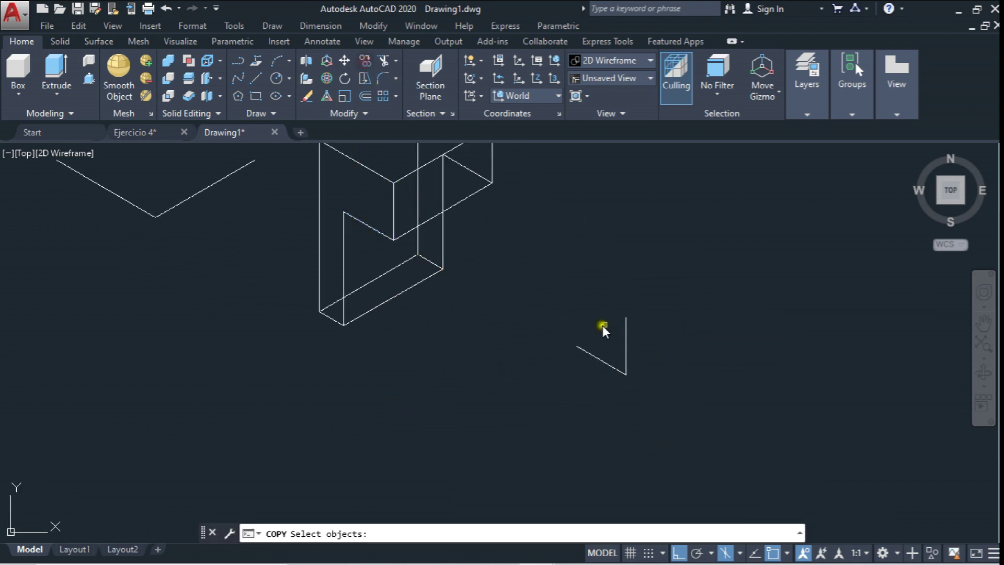
pyautogui.click(621, 337)
pyautogui.press('Return')
pyautogui.click(626, 374)
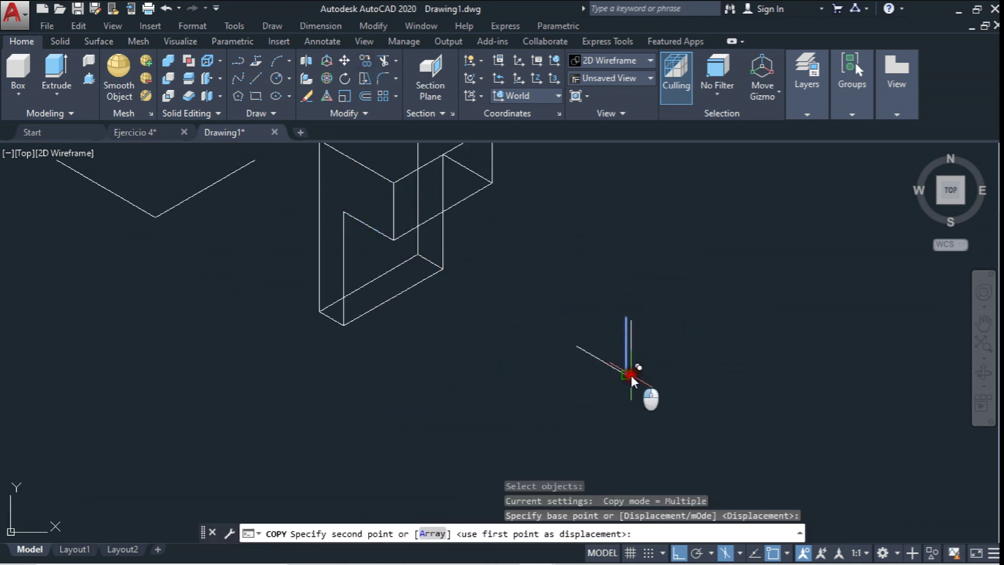
pyautogui.click(575, 344)
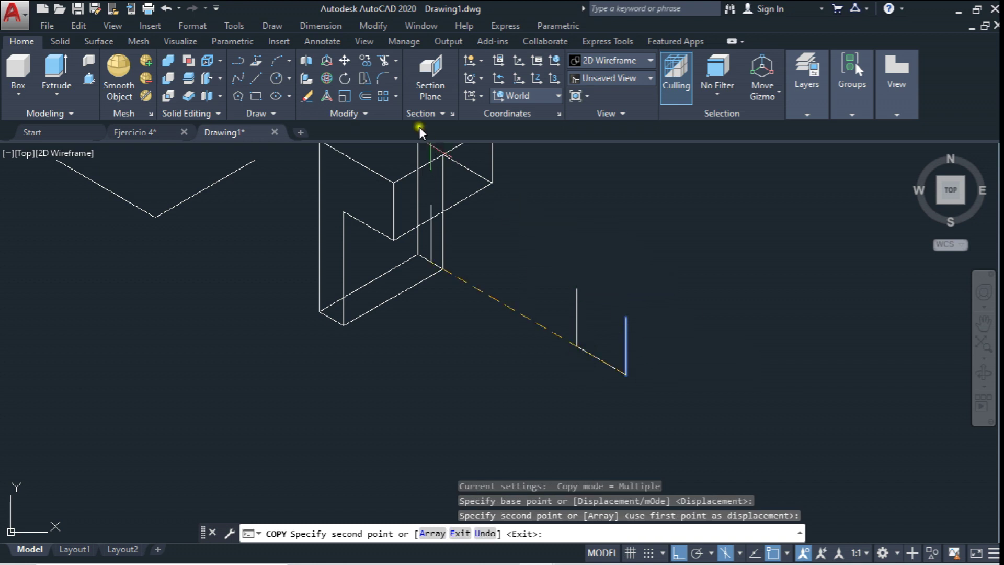
pyautogui.press('Escape')
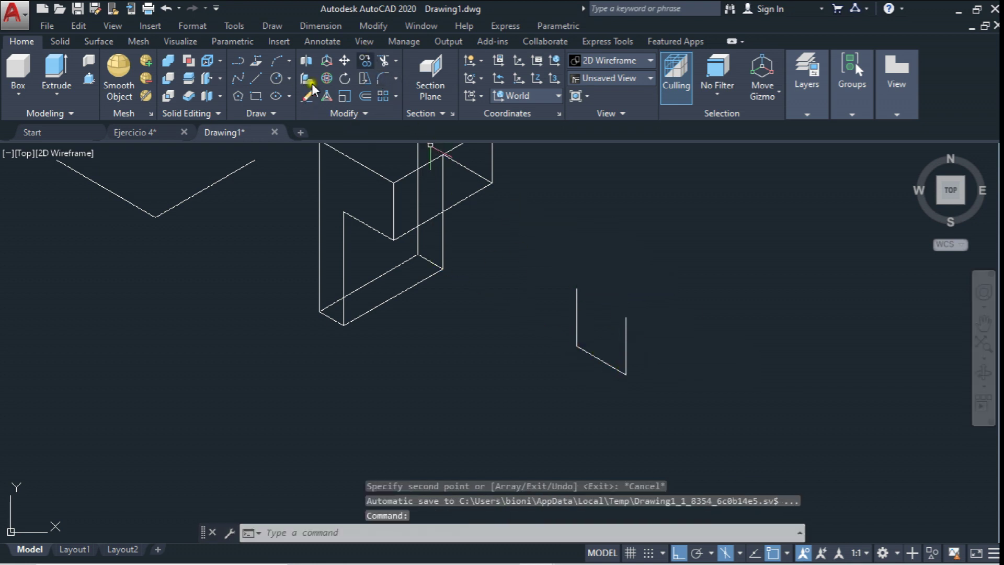
# Copy the slanted bottom line to the vertical line's top, closing the parallelogram
pyautogui.click(368, 60)
pyautogui.moveTo(620, 365); pyautogui.dragTo(591, 381)
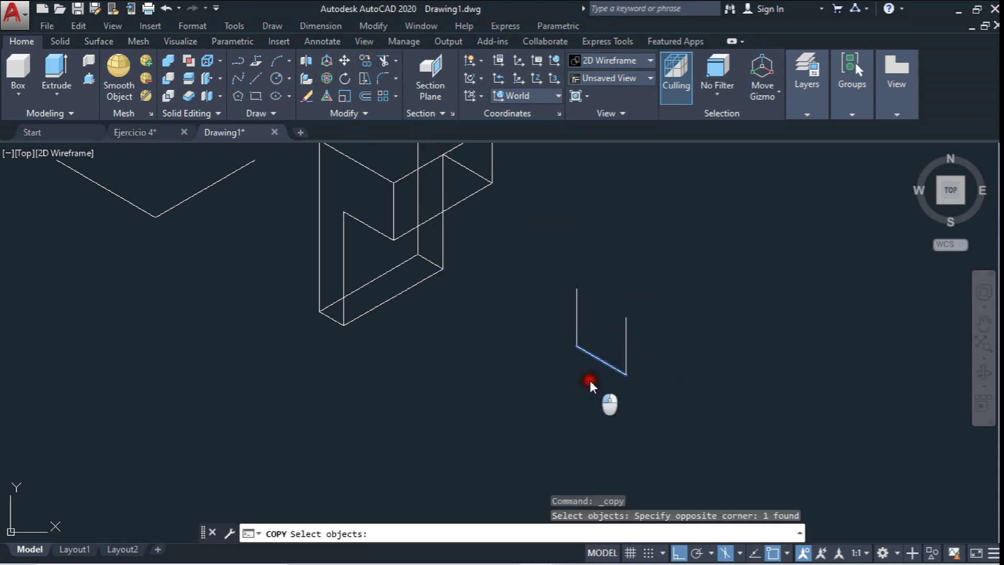
pyautogui.press('Return')
pyautogui.click(626, 374)
pyautogui.click(626, 317)
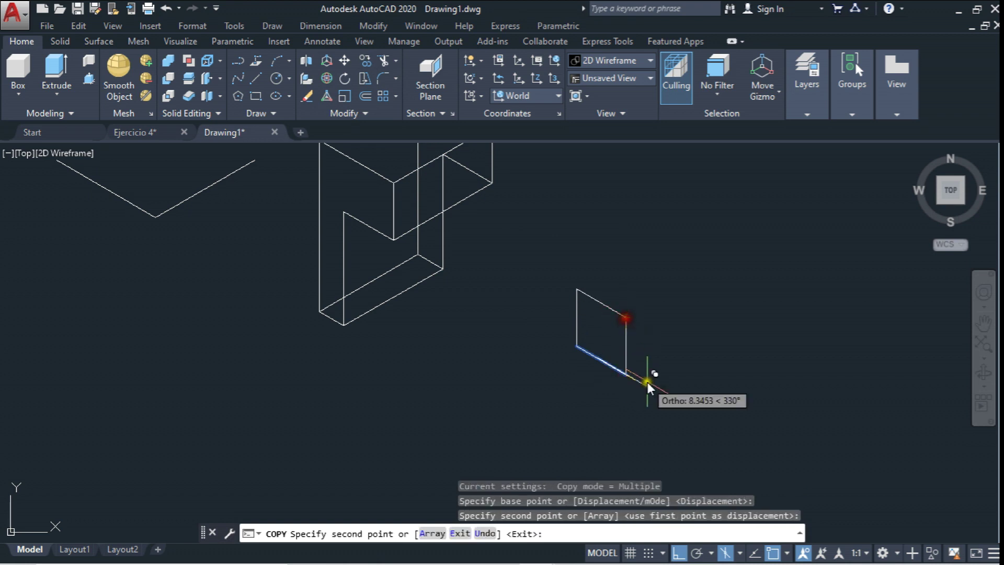
pyautogui.press('Return')
# Draw a diagonal line from the parallelogram's top-left to bottom-right corner
pyautogui.write('l')
pyautogui.press('Return')
pyautogui.click(577, 289)
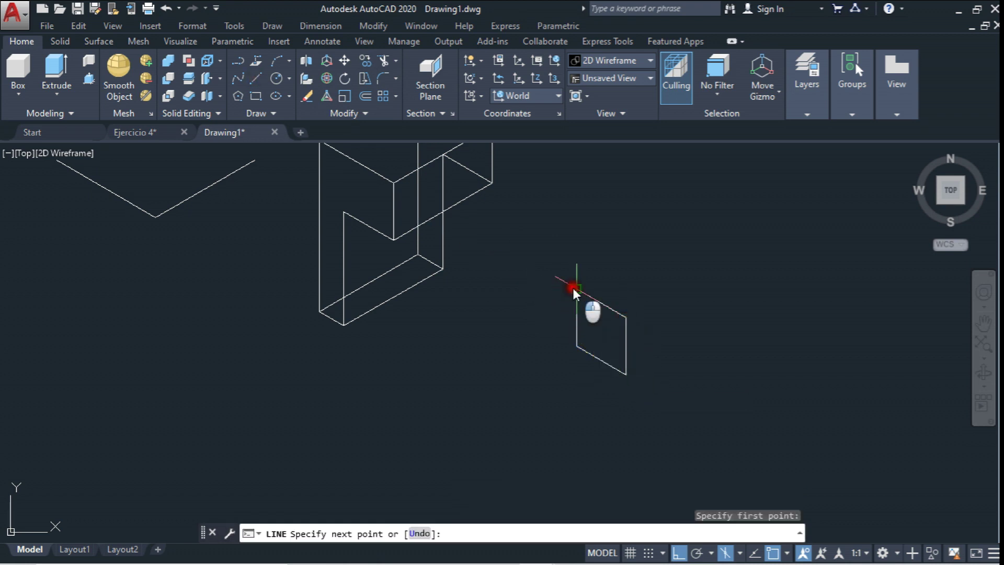
pyautogui.click(626, 374)
pyautogui.press('Escape')
pyautogui.scroll(2, 648, 340)
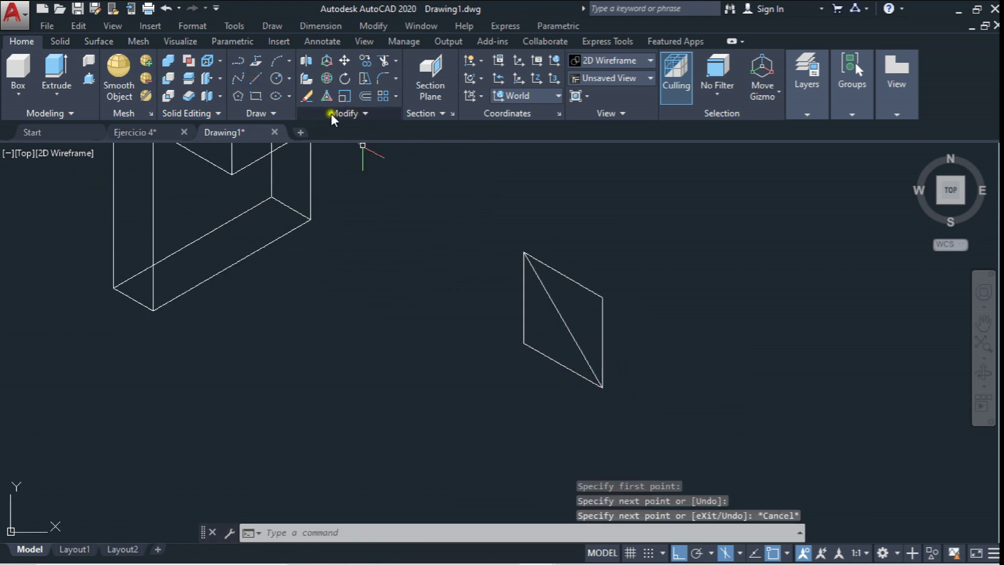
# Draw a 20-diameter isocircle centred at the parallelogram diagonal's midpoint
pyautogui.click(276, 96)
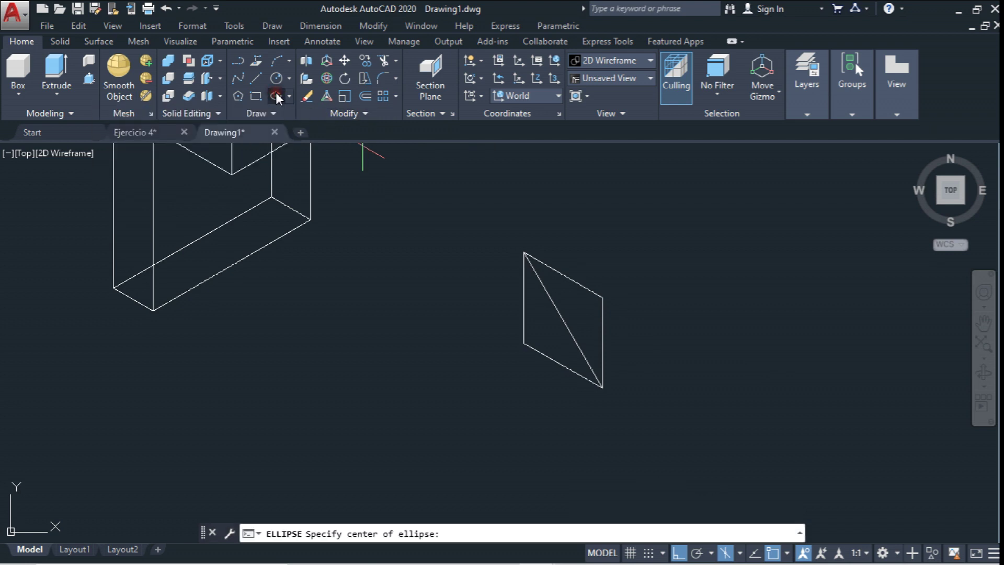
pyautogui.click(287, 99)
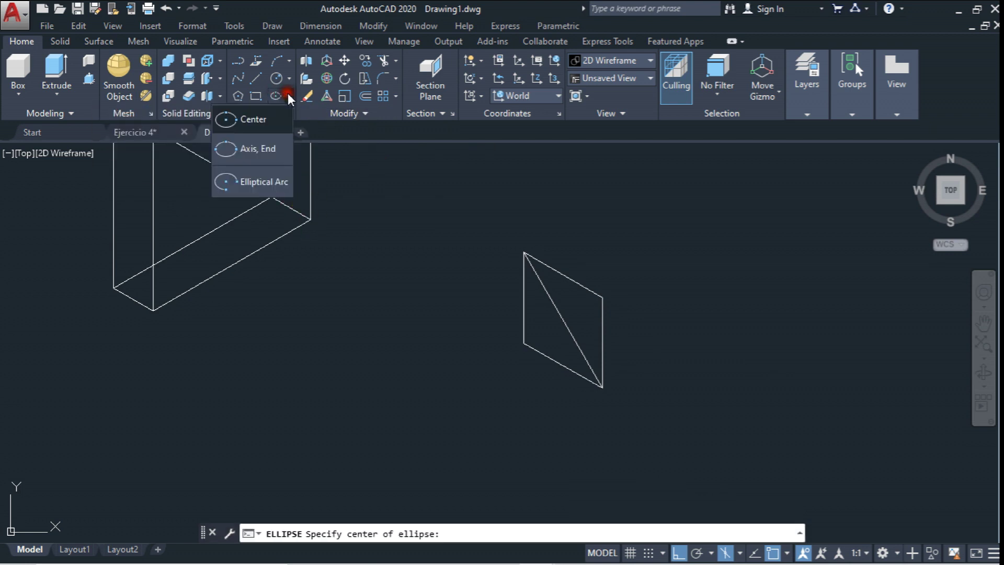
pyautogui.click(259, 153)
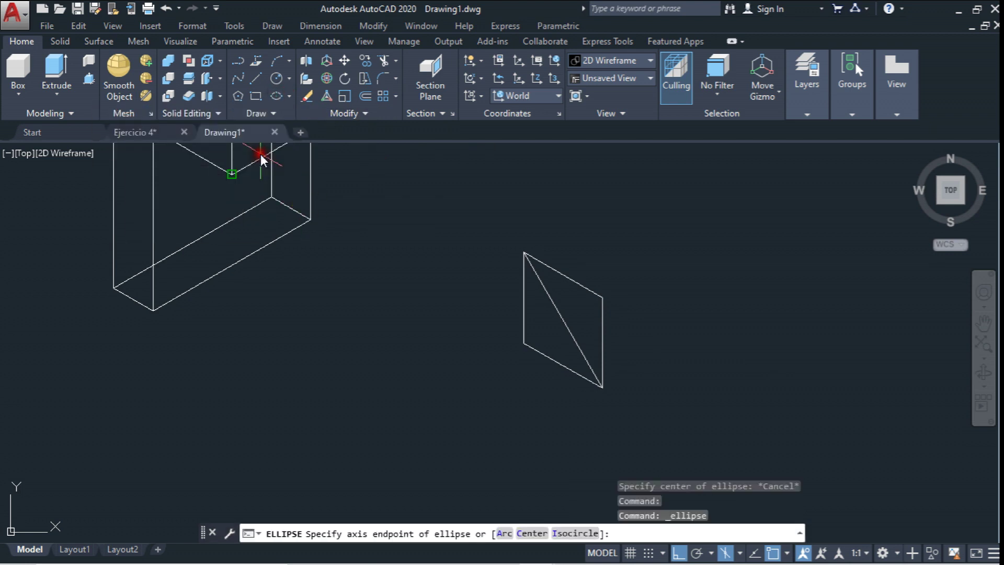
pyautogui.click(575, 534)
pyautogui.click(561, 321)
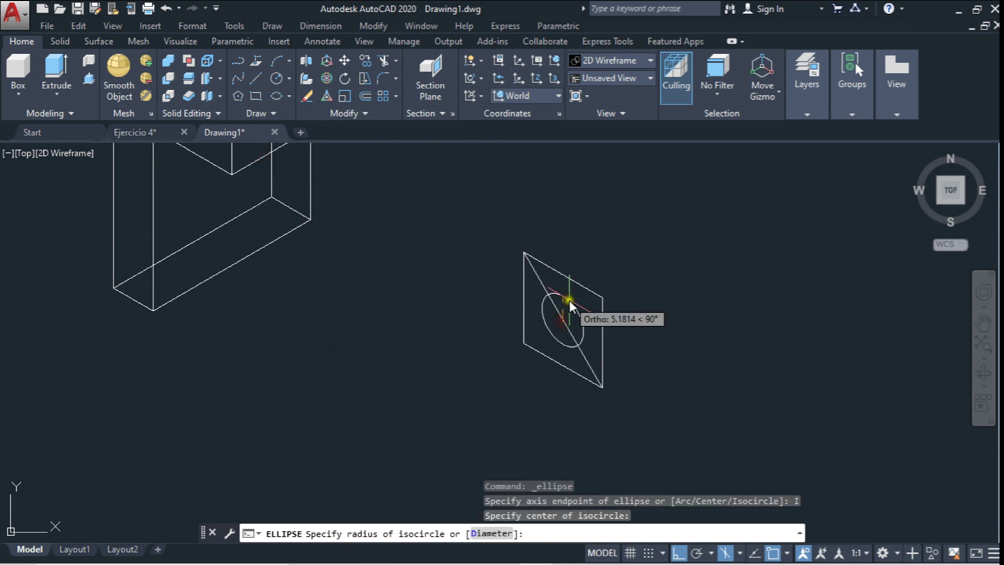
pyautogui.write('d')
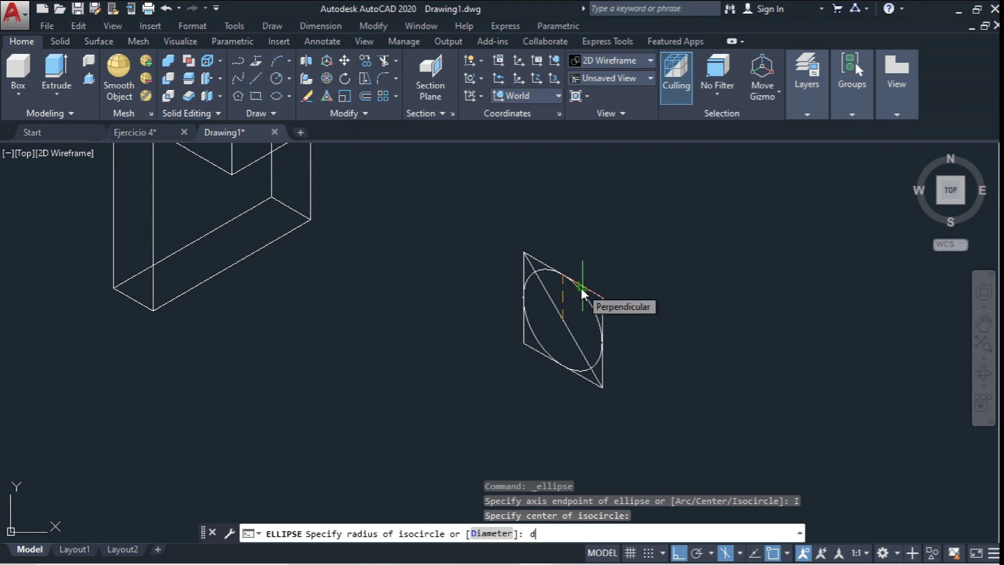
pyautogui.press('Return')
pyautogui.write('20')
pyautogui.press('Return')
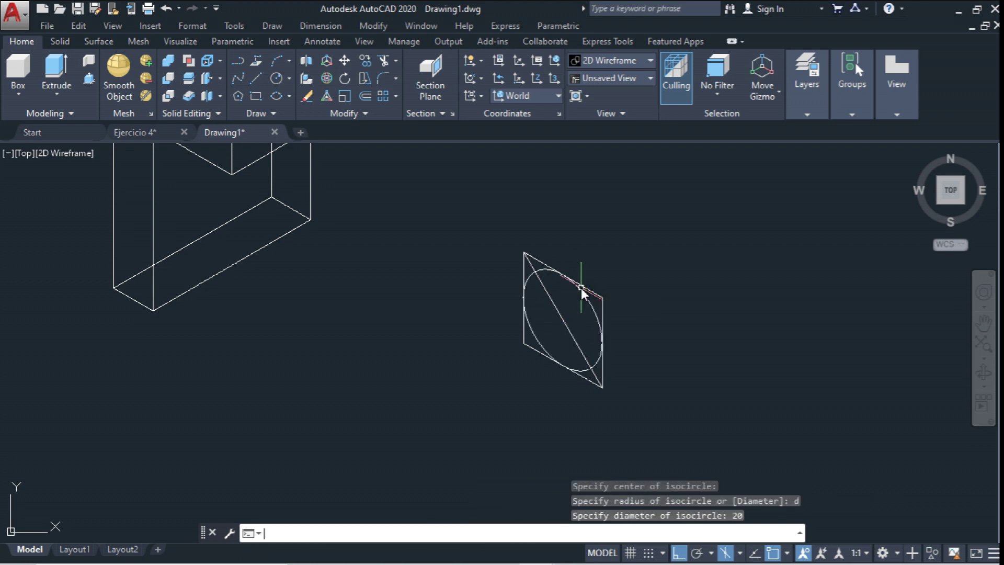
pyautogui.moveTo(582, 288); pyautogui.dragTo(600, 293, button='middle')
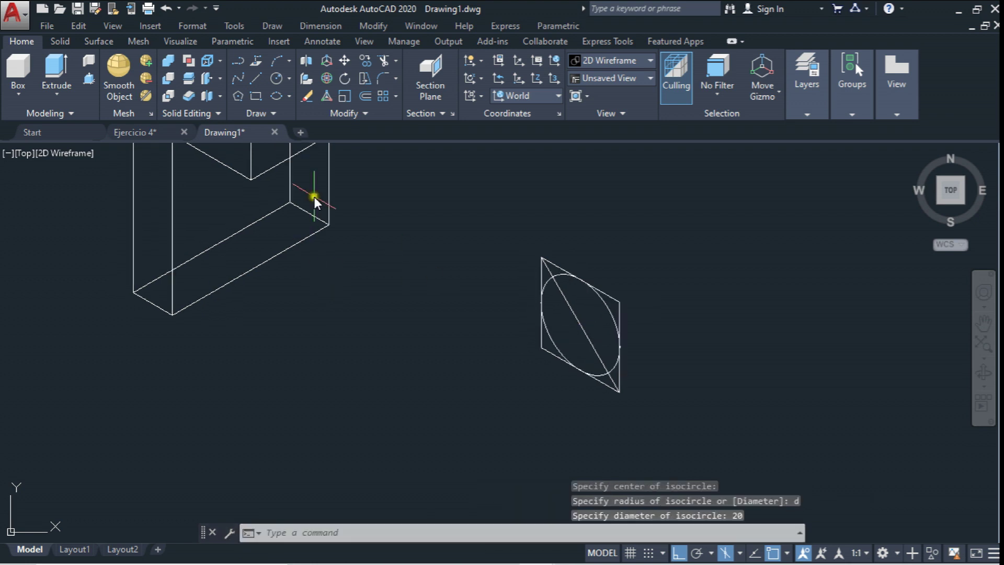
pyautogui.click(364, 61)
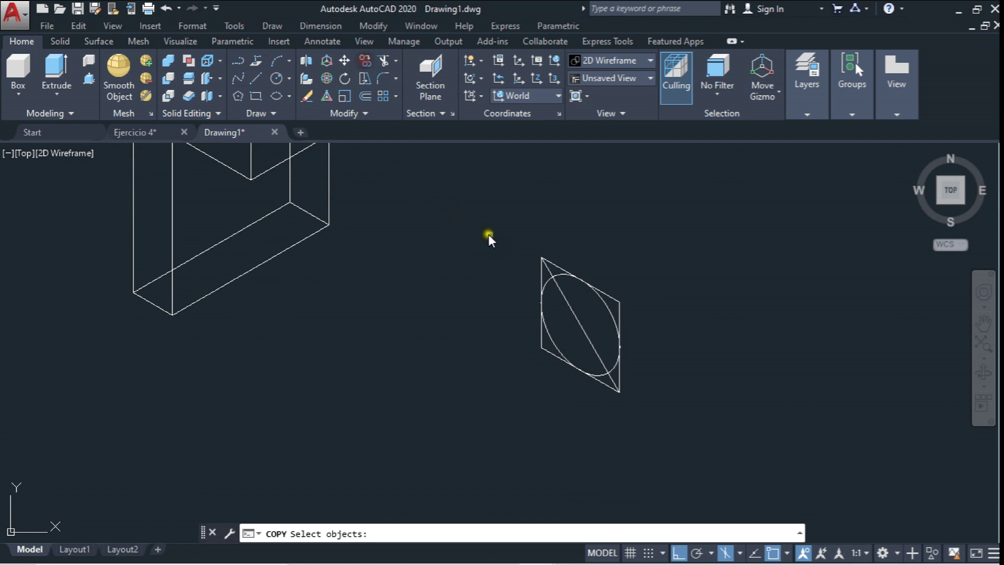
# Copy the 20-diameter isocircle and its diagonal onto the box's front and upper faces
pyautogui.click(546, 281)
pyautogui.click(548, 273)
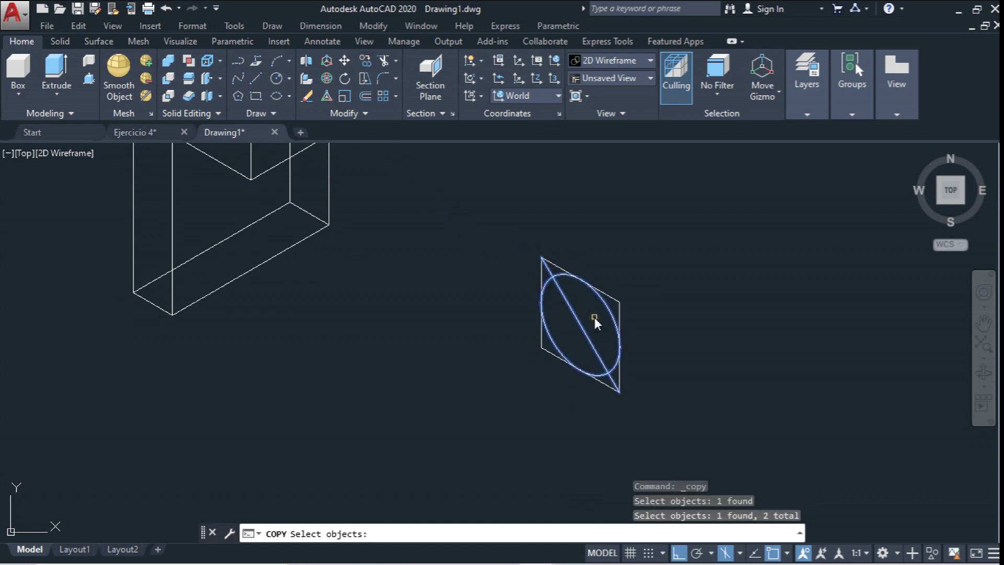
pyautogui.press('Return')
pyautogui.click(617, 391)
pyautogui.scroll(2, 508, 282)
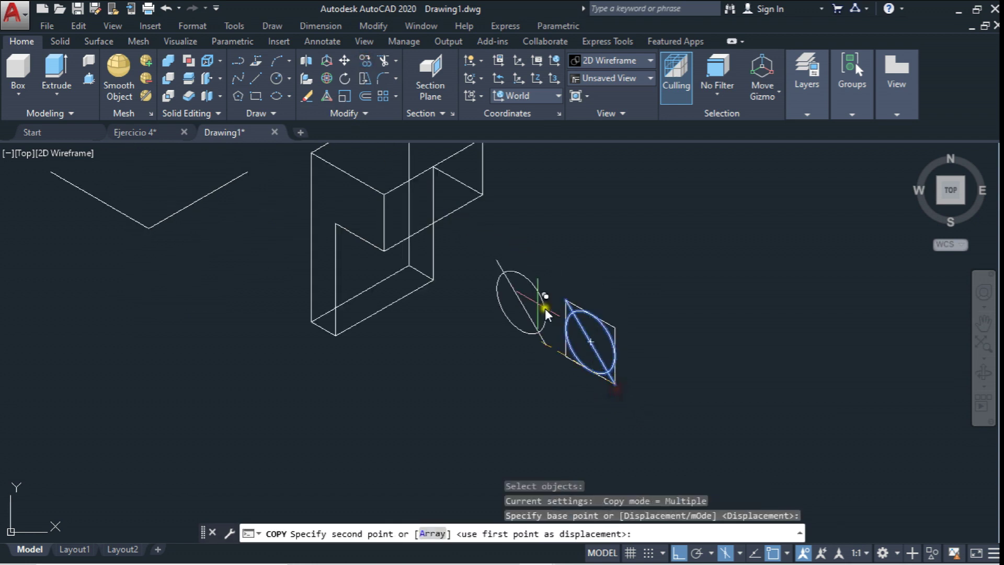
pyautogui.scroll(3, 372, 226)
pyautogui.click(345, 265)
pyautogui.scroll(-4, 340, 249)
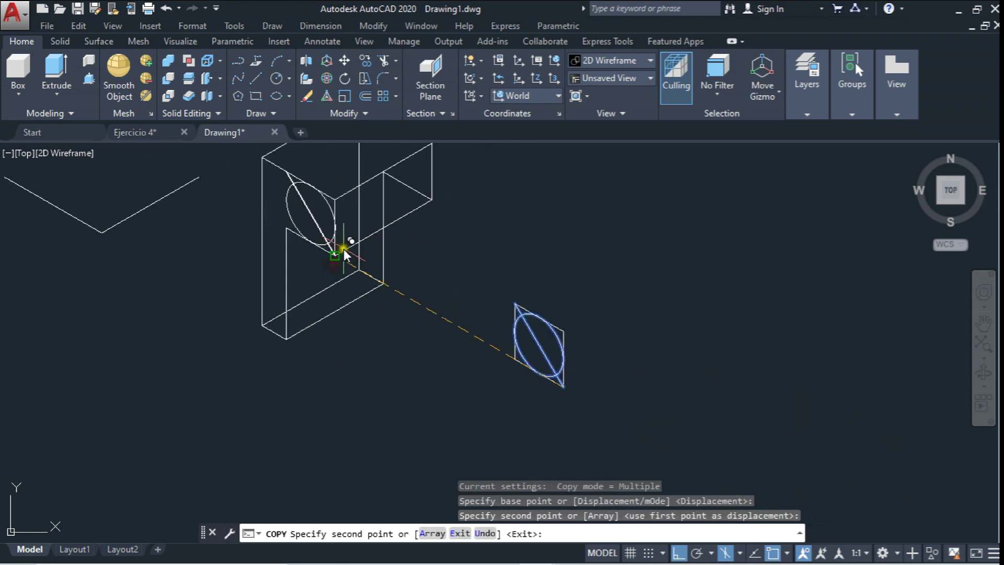
pyautogui.click(428, 198)
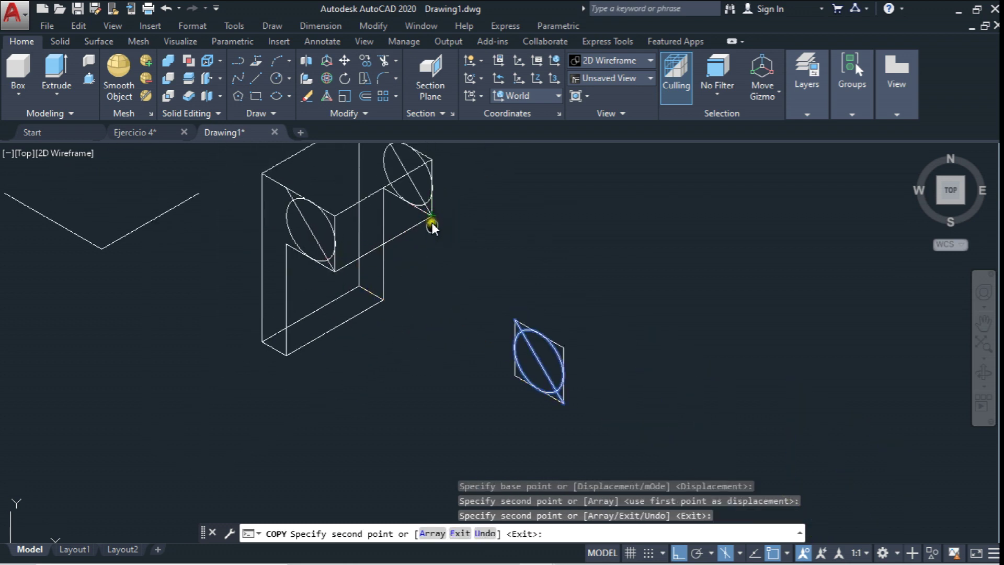
pyautogui.moveTo(429, 199); pyautogui.dragTo(440, 255, button='middle')
pyautogui.press('Escape')
# Draw a concentric 10-diameter isocircle at the diagonal's midpoint inside the 20-diameter one
pyautogui.scroll(1, 543, 286)
pyautogui.scroll(2, 543, 293)
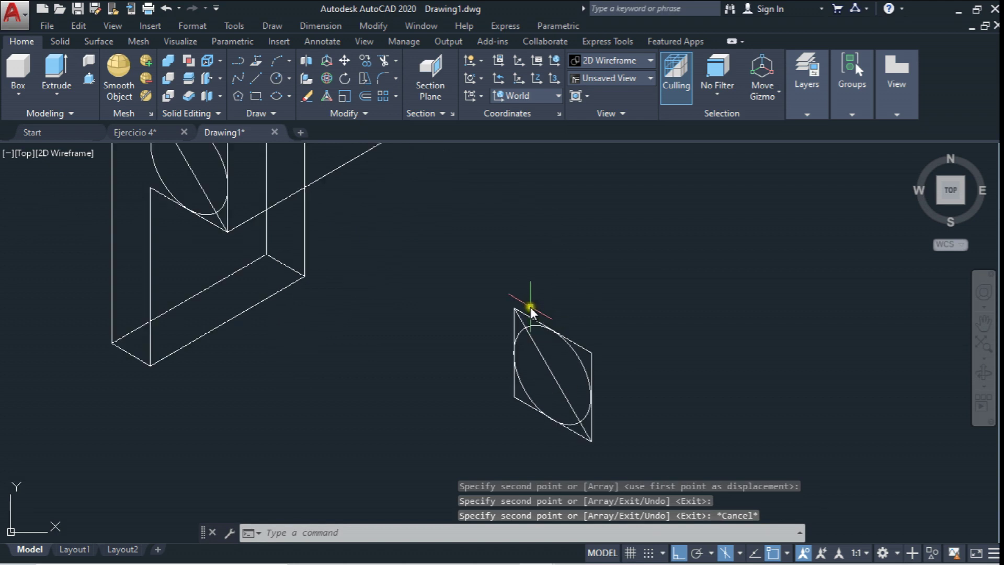
pyautogui.scroll(2, 614, 280)
pyautogui.write('el')
pyautogui.press('Return')
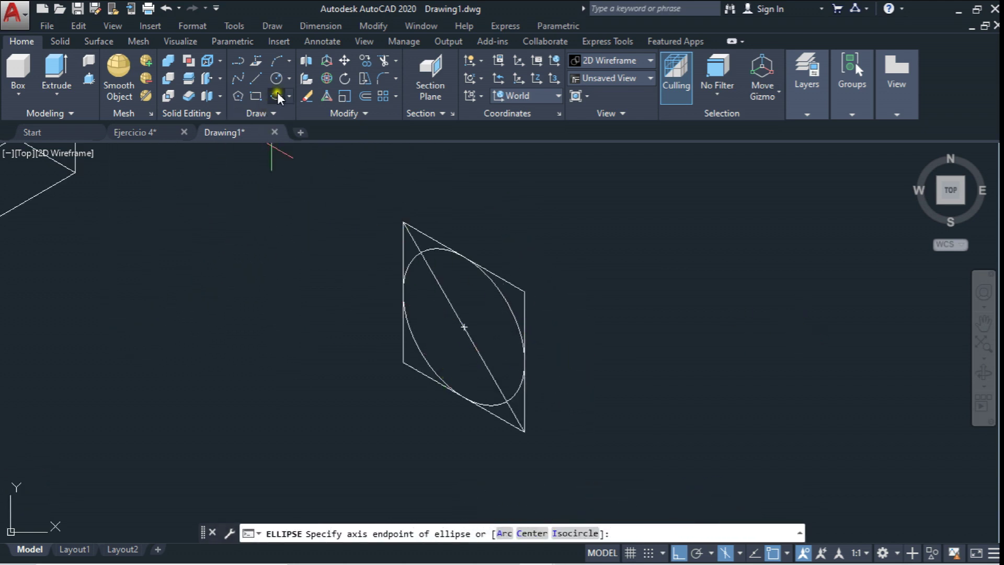
pyautogui.click(289, 97)
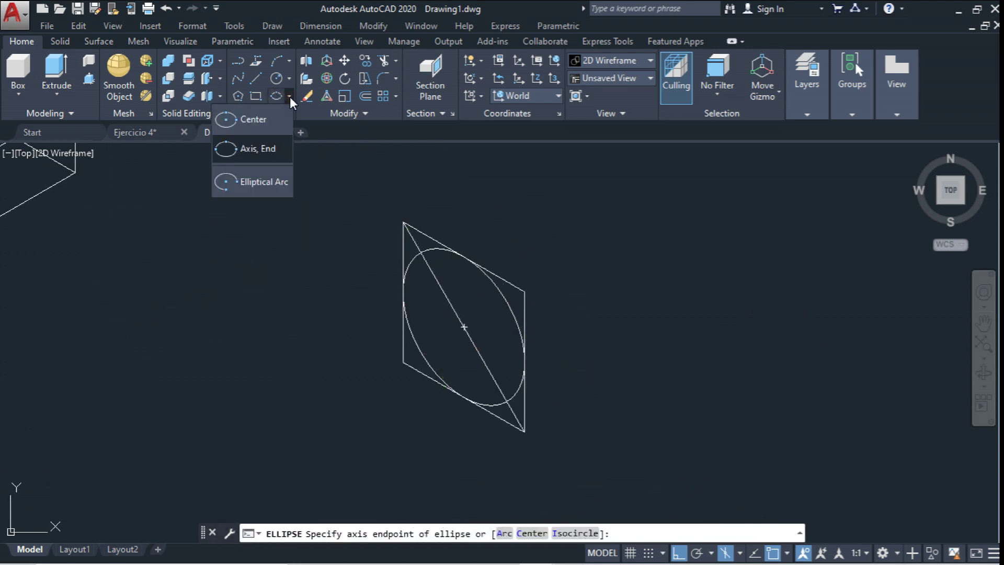
pyautogui.click(265, 154)
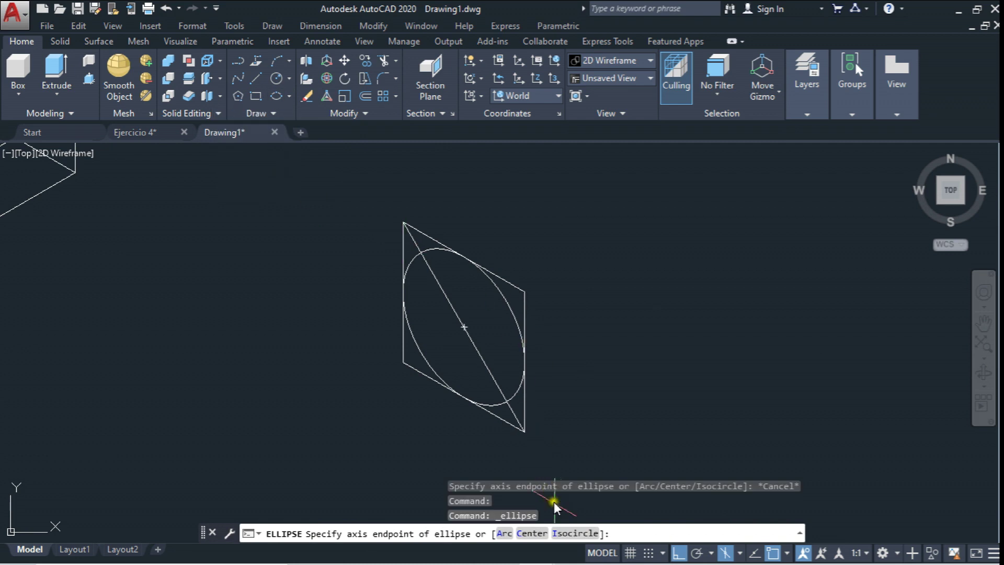
pyautogui.click(575, 533)
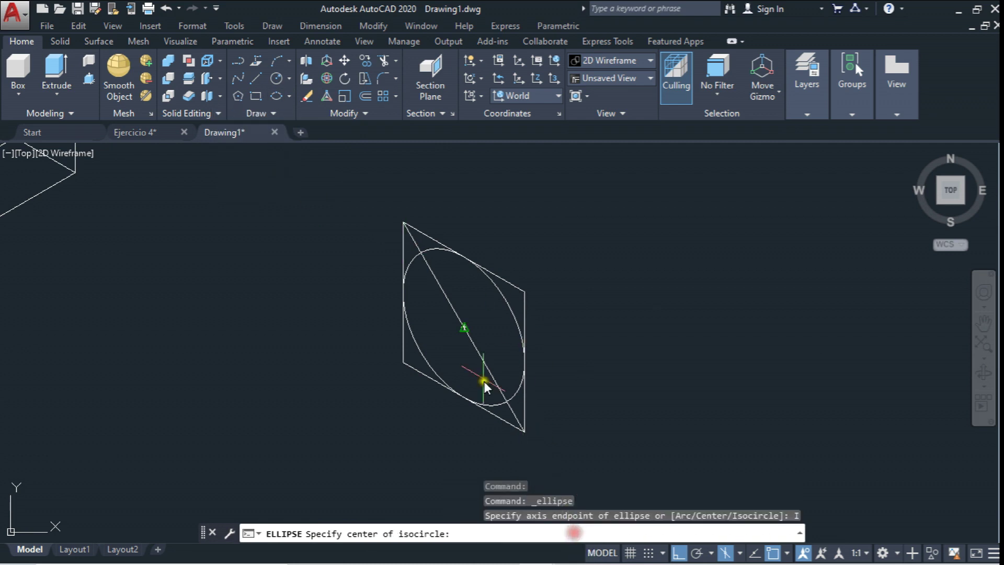
pyautogui.click(463, 329)
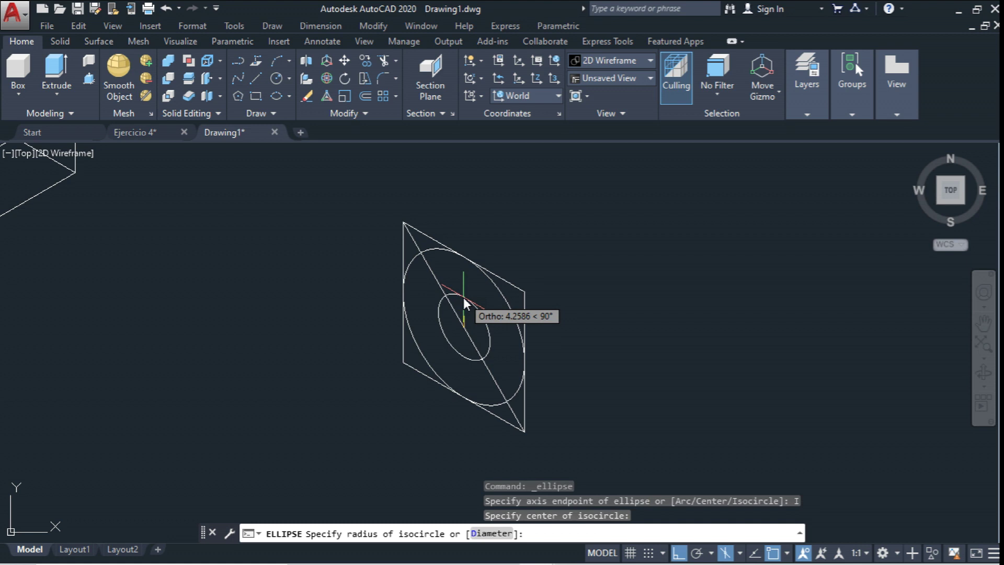
pyautogui.write('d')
pyautogui.press('Return')
pyautogui.write('1')
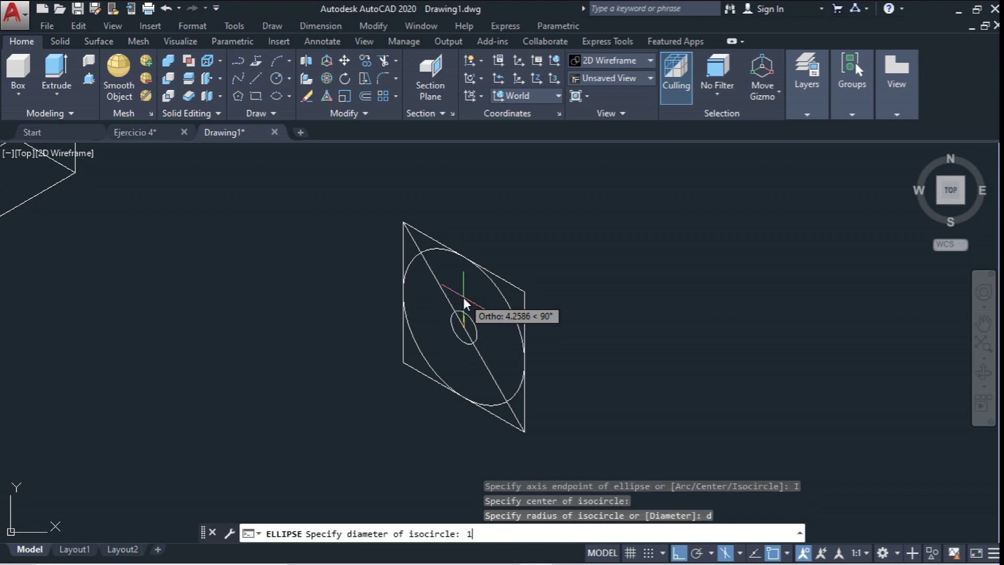
pyautogui.press('Return')
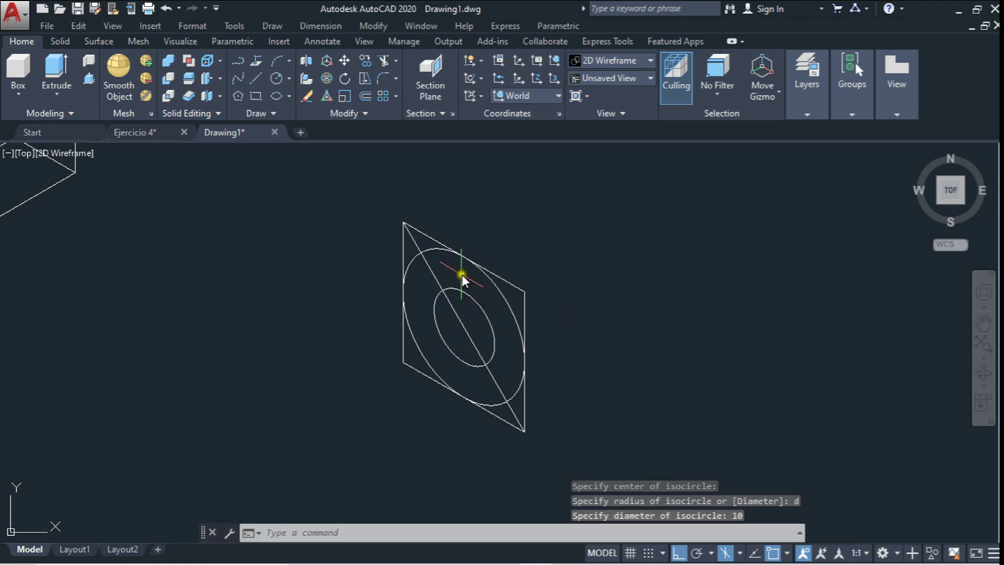
pyautogui.moveTo(475, 274); pyautogui.dragTo(606, 274, button='middle')
pyautogui.click(367, 58)
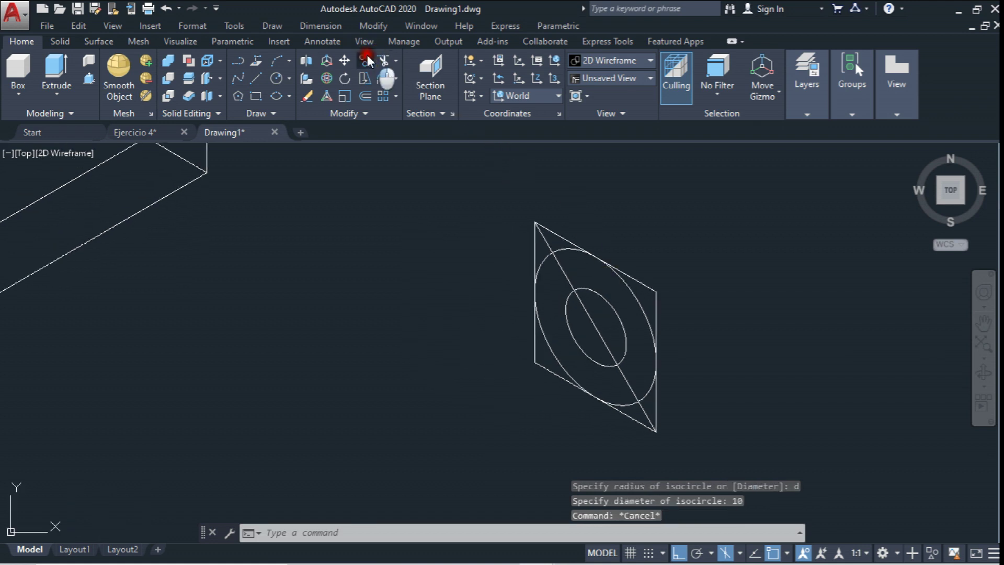
# Copy the 10-diameter isocircle into the front-face and upper-face ellipses, using the rhombus corner as base
pyautogui.click(614, 308)
pyautogui.press('Return')
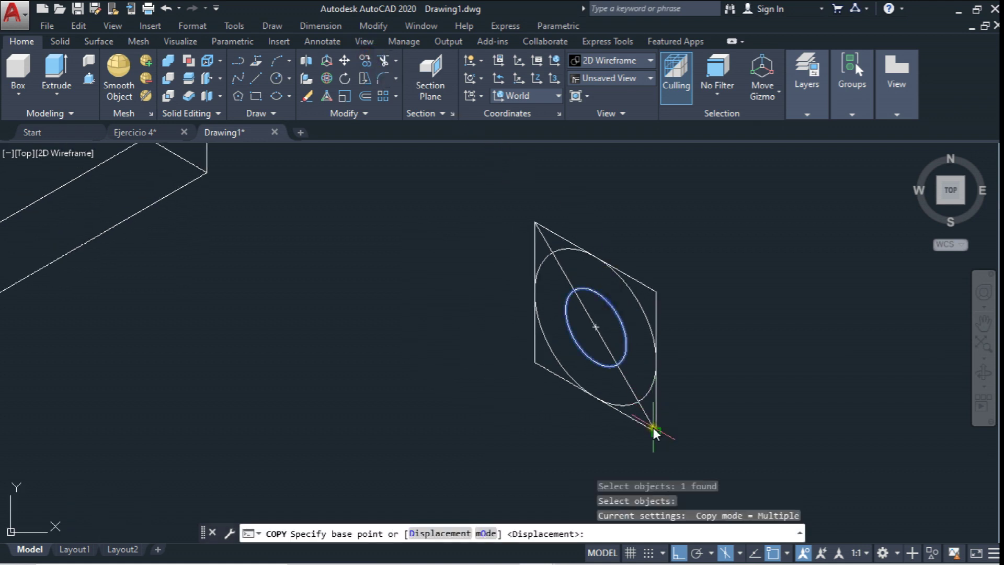
pyautogui.click(654, 433)
pyautogui.scroll(-5, 651, 429)
pyautogui.scroll(5, 501, 345)
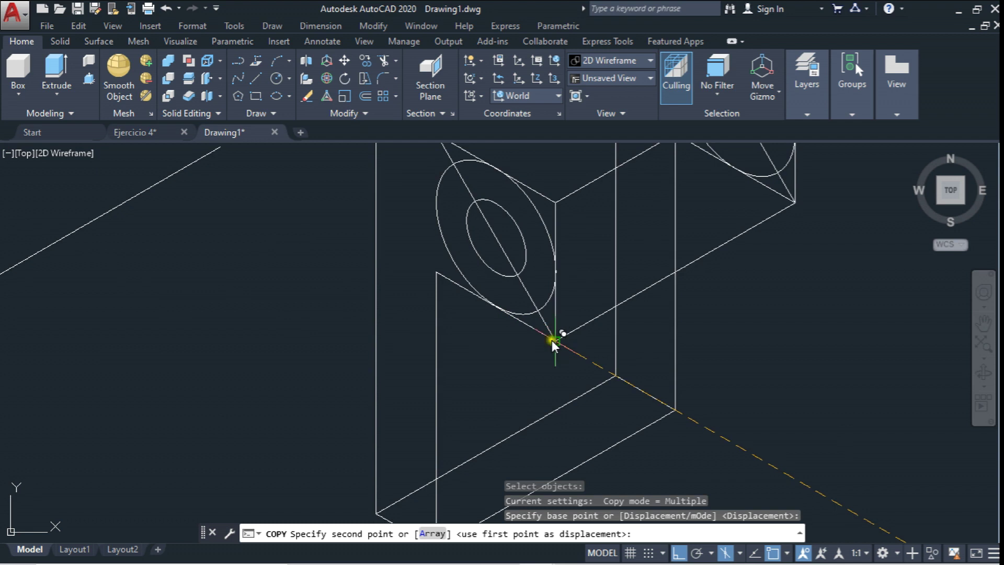
pyautogui.click(552, 341)
pyautogui.scroll(-1, 553, 334)
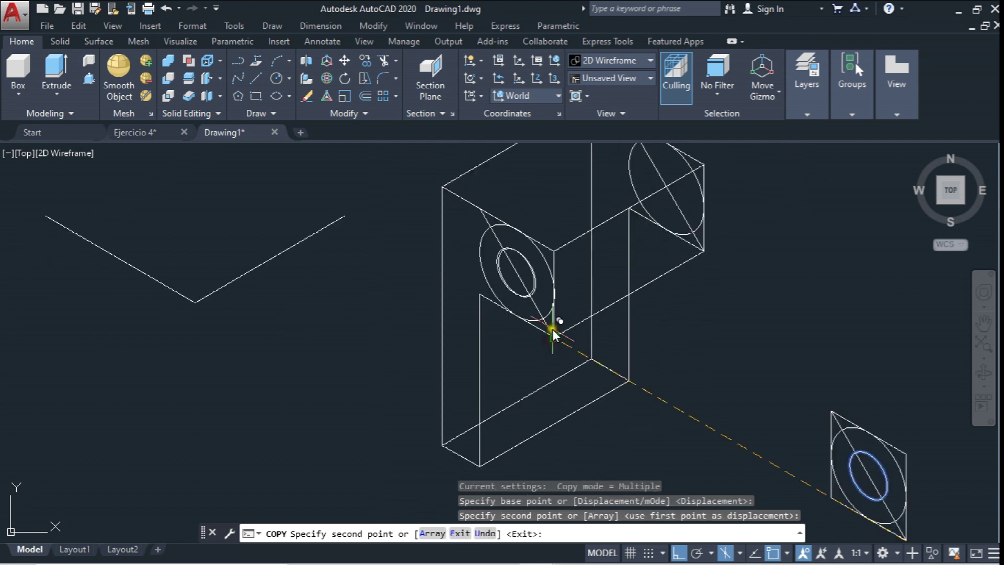
pyautogui.click(701, 250)
pyautogui.press('Escape')
pyautogui.scroll(-5, 641, 355)
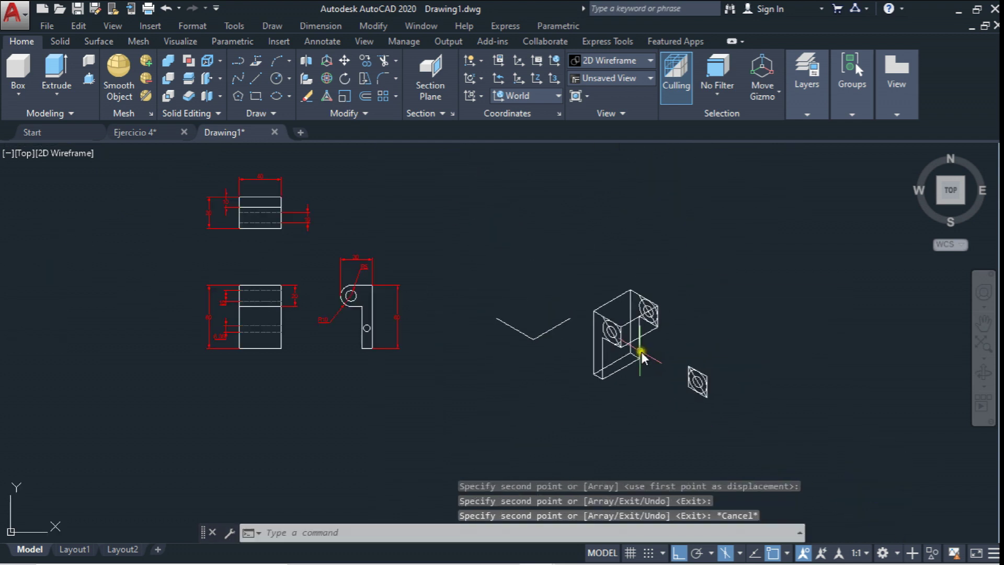
pyautogui.scroll(5, 641, 355)
# Draw a 19-unit line starting on the box's lower edge
pyautogui.click(255, 78)
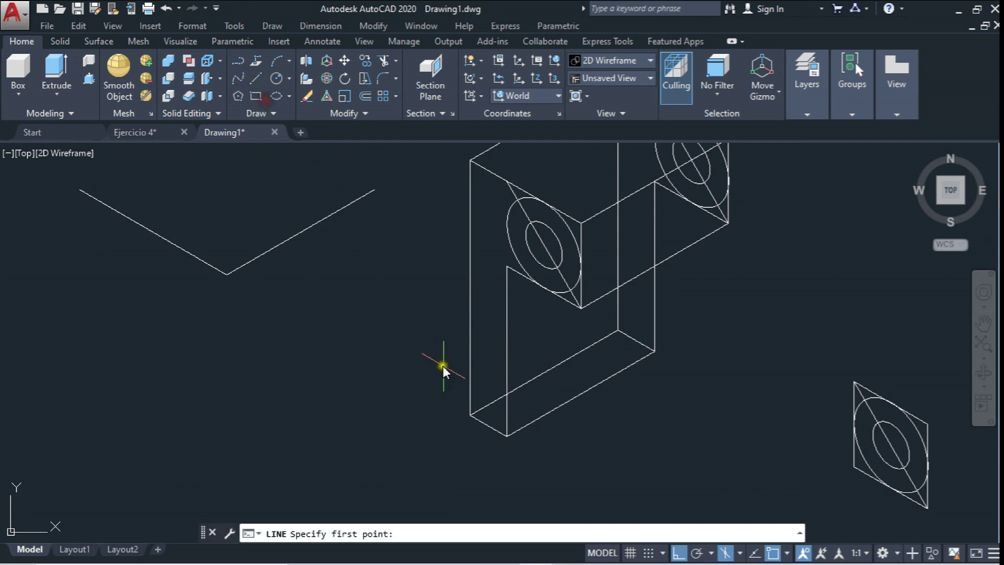
pyautogui.click(488, 425)
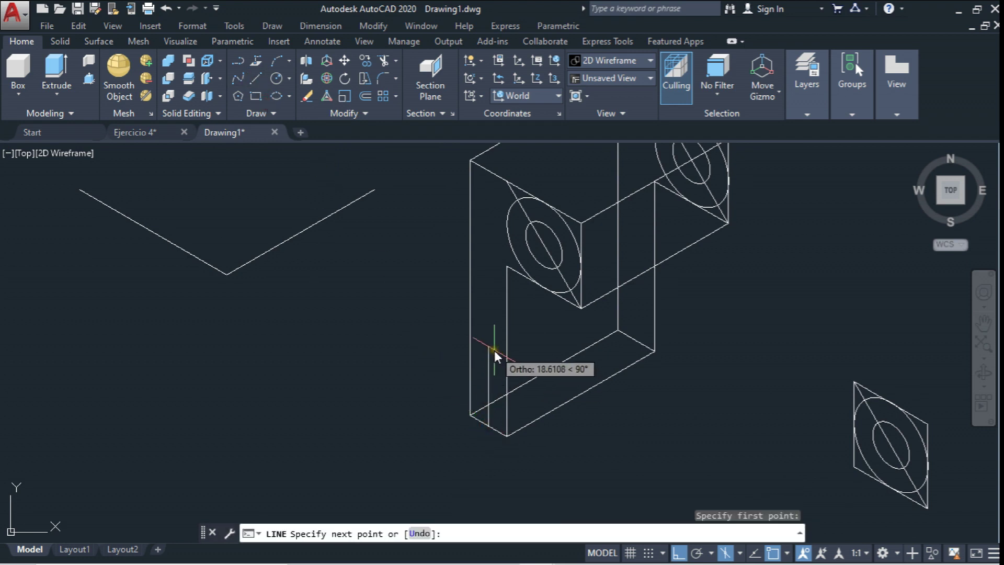
pyautogui.write('19')
pyautogui.press('Return')
pyautogui.press('Escape')
pyautogui.scroll(3, 609, 323)
pyautogui.scroll(3, 666, 324)
pyautogui.moveTo(666, 323); pyautogui.dragTo(624, 290, button='middle')
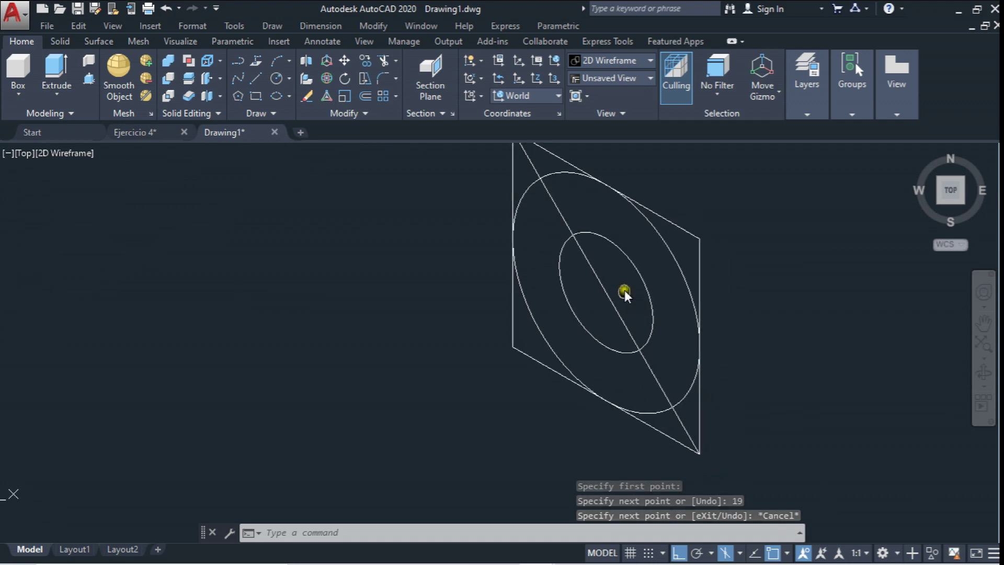
# Draw a 6.35-diameter isocircle concentric with the existing circles
pyautogui.click(288, 96)
pyautogui.click(253, 147)
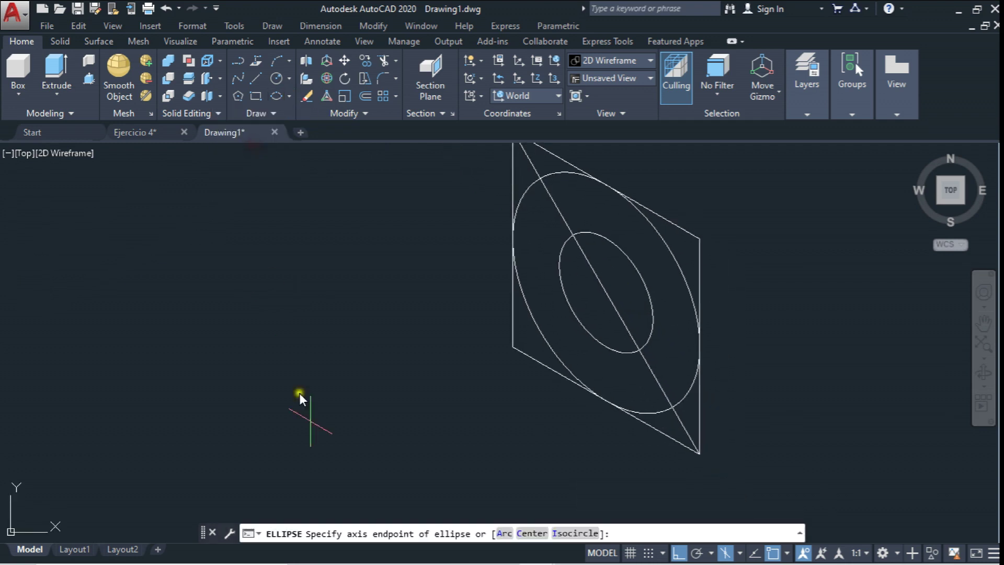
pyautogui.click(575, 533)
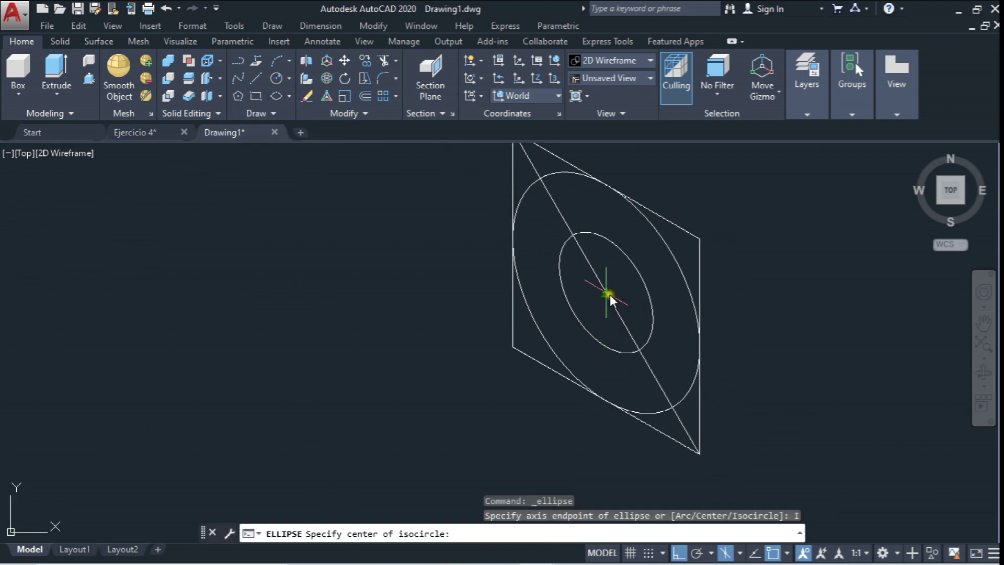
pyautogui.click(610, 300)
pyautogui.scroll(2, 613, 281)
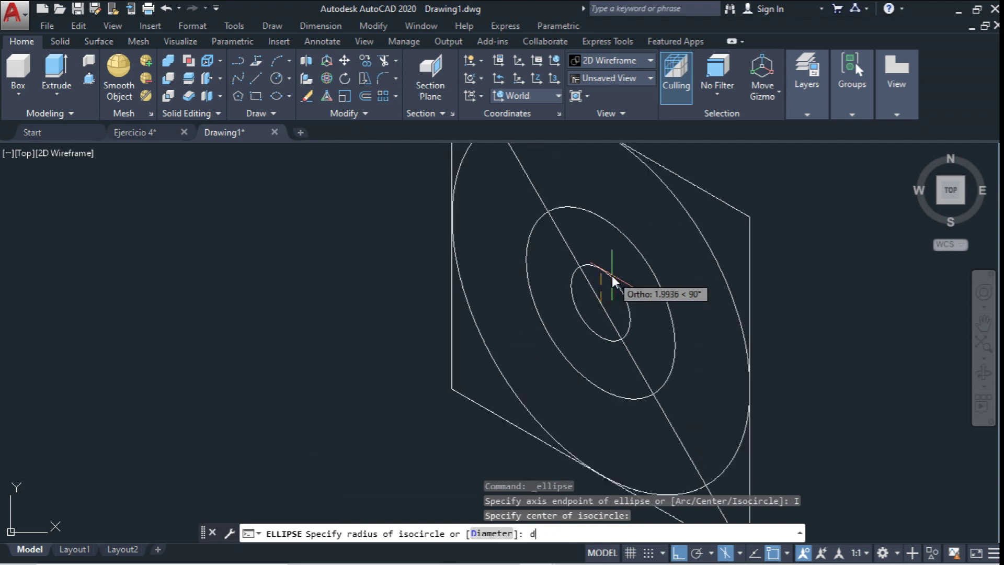
pyautogui.press('Return')
pyautogui.write('35')
pyautogui.press('Return')
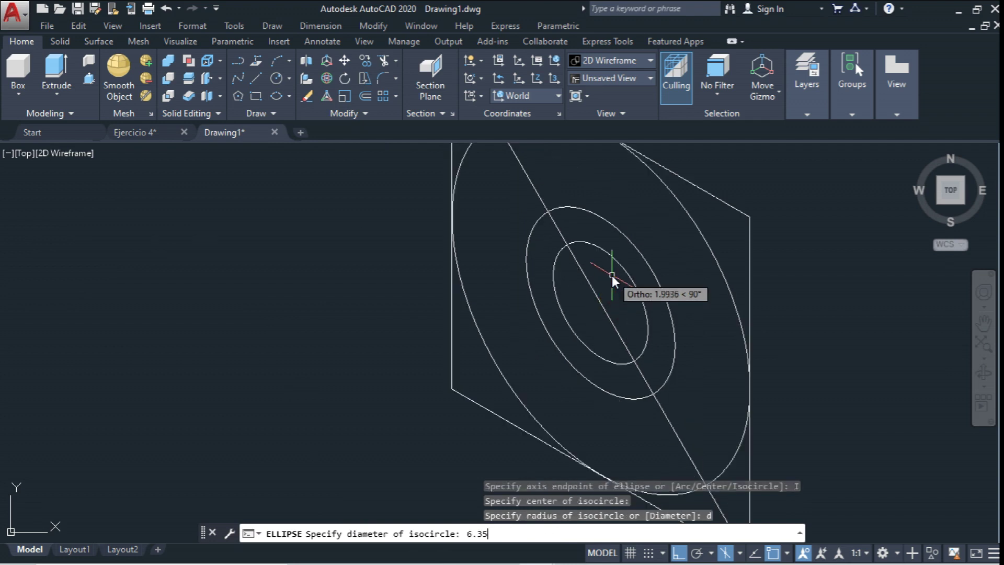
pyautogui.press('Escape')
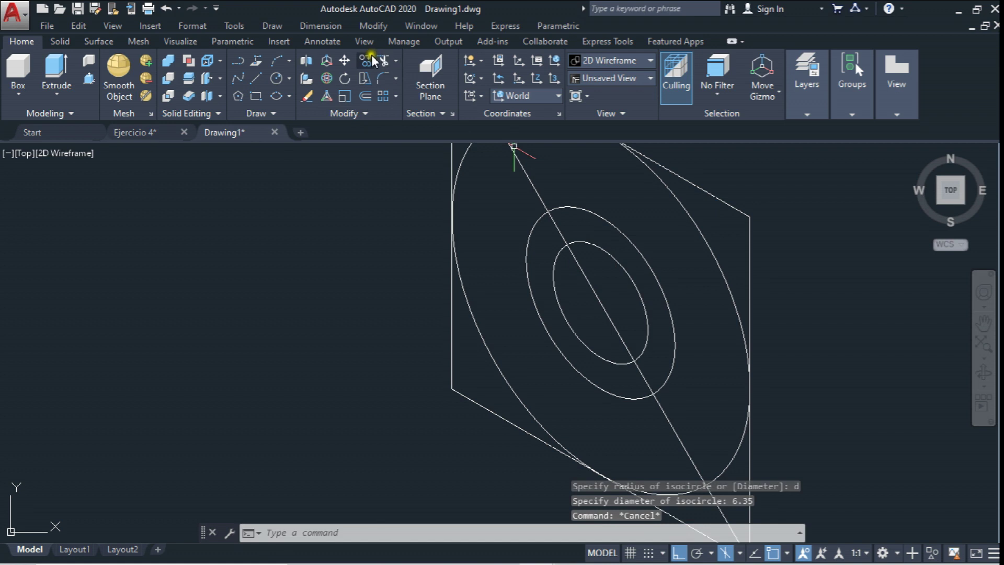
pyautogui.click(372, 59)
# Copy the inner 6.35 ellipse onto the bracket's front plate
pyautogui.click(603, 253)
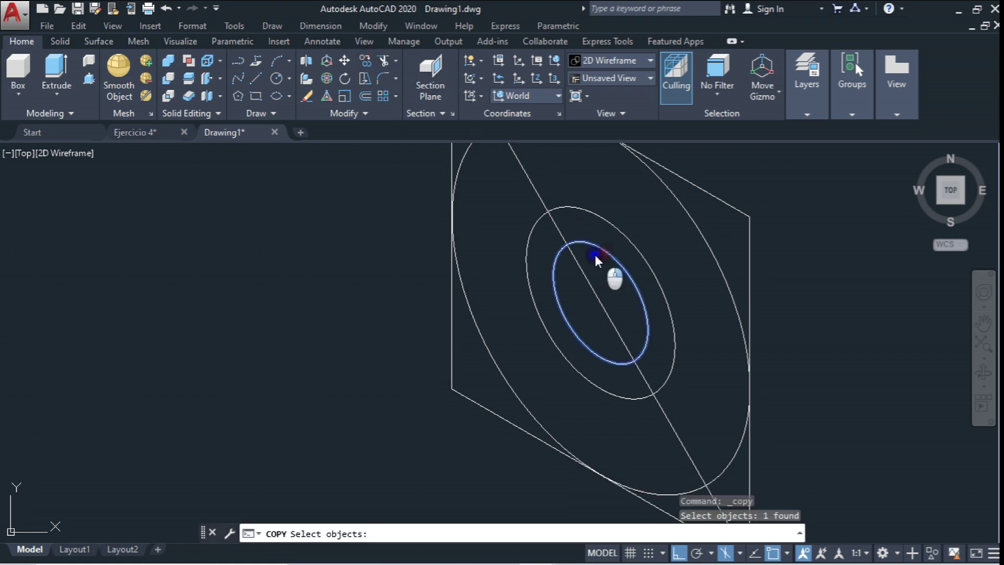
pyautogui.press('Return')
pyautogui.click(600, 306)
pyautogui.scroll(-3, 600, 306)
pyautogui.scroll(-2, 597, 302)
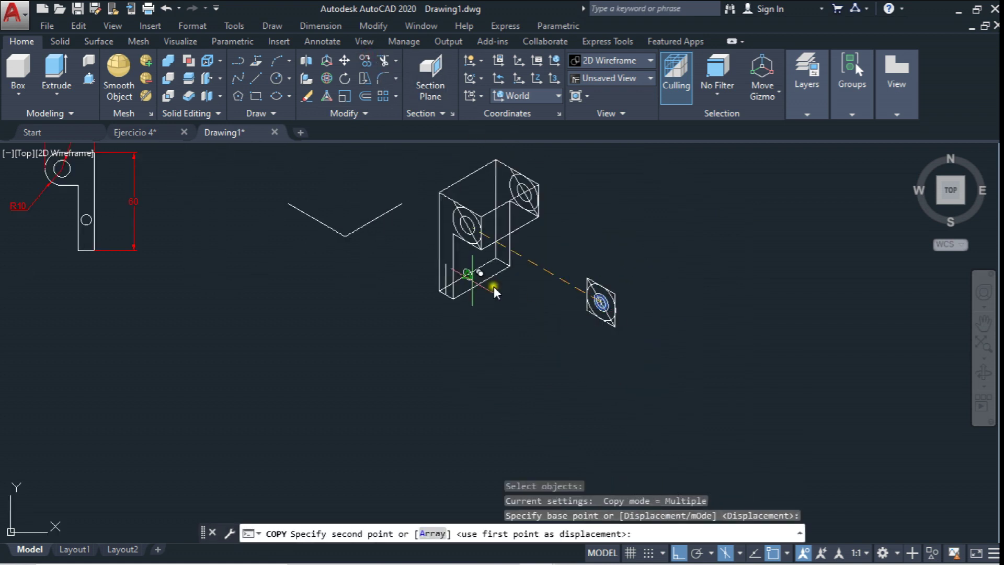
pyautogui.scroll(3, 473, 288)
pyautogui.click(479, 262)
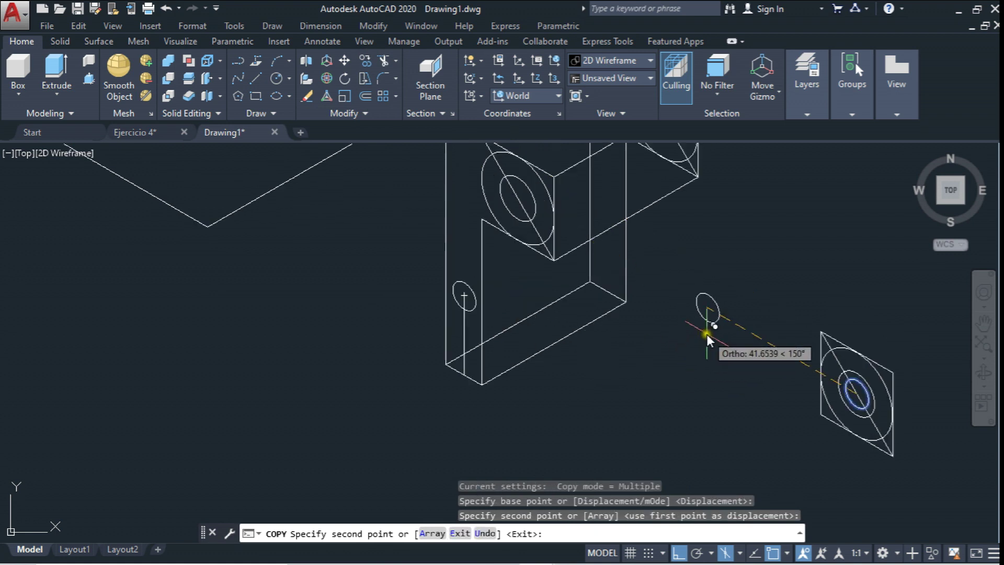
pyautogui.press('Escape')
pyautogui.scroll(2, 438, 292)
pyautogui.scroll(-2, 438, 291)
# Copy the diagonal centre line so it passes through the small ellipse
pyautogui.click(366, 60)
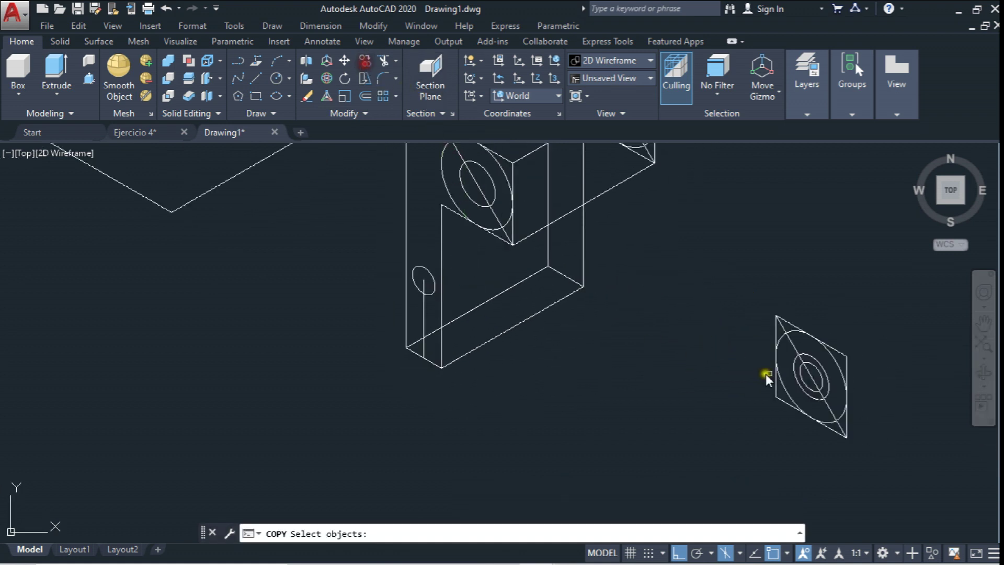
pyautogui.click(804, 379)
pyautogui.press('Return')
pyautogui.click(811, 377)
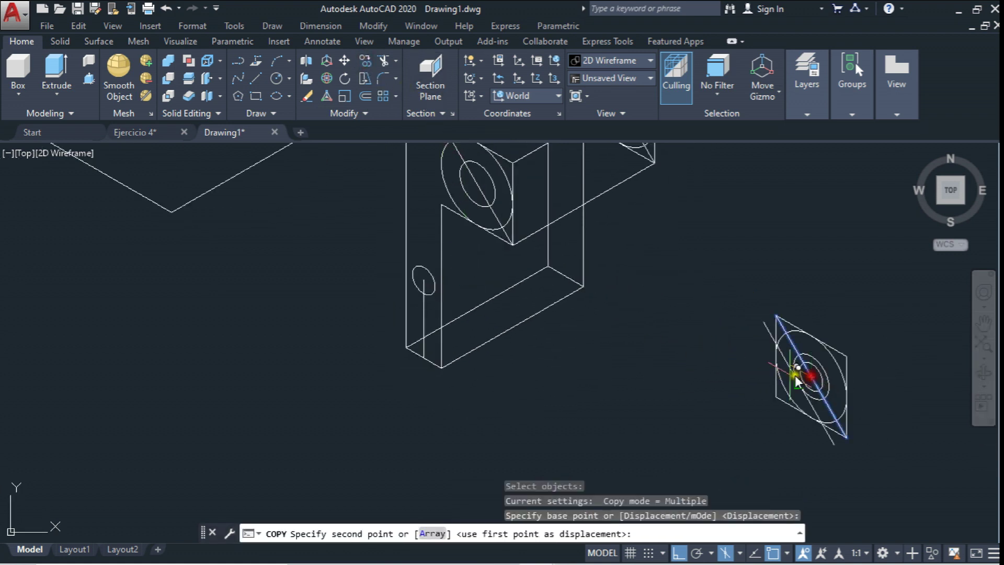
pyautogui.click(413, 281)
pyautogui.scroll(-2, 607, 314)
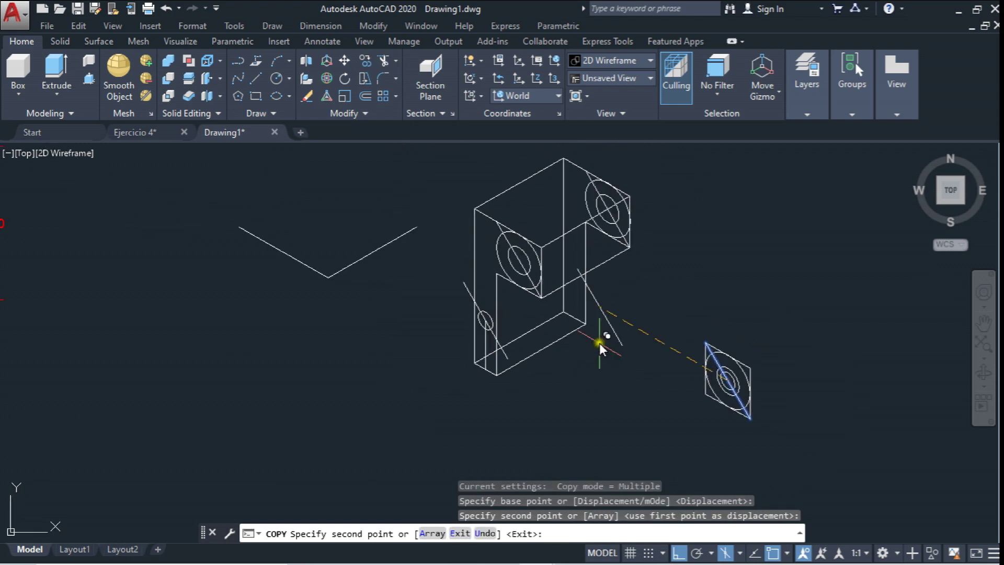
pyautogui.scroll(2, 574, 302)
pyautogui.press('Escape')
pyautogui.moveTo(551, 269); pyautogui.dragTo(550, 263, button='middle')
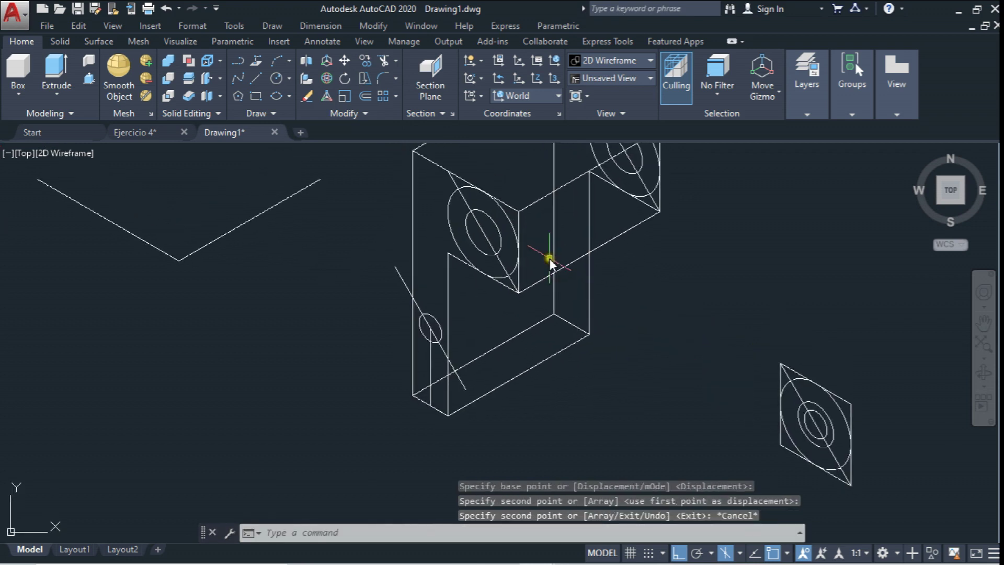
# Copy the small ellipse and its two lines to a second spot on the bracket
pyautogui.click(364, 59)
pyautogui.scroll(2, 444, 357)
pyautogui.click(420, 278)
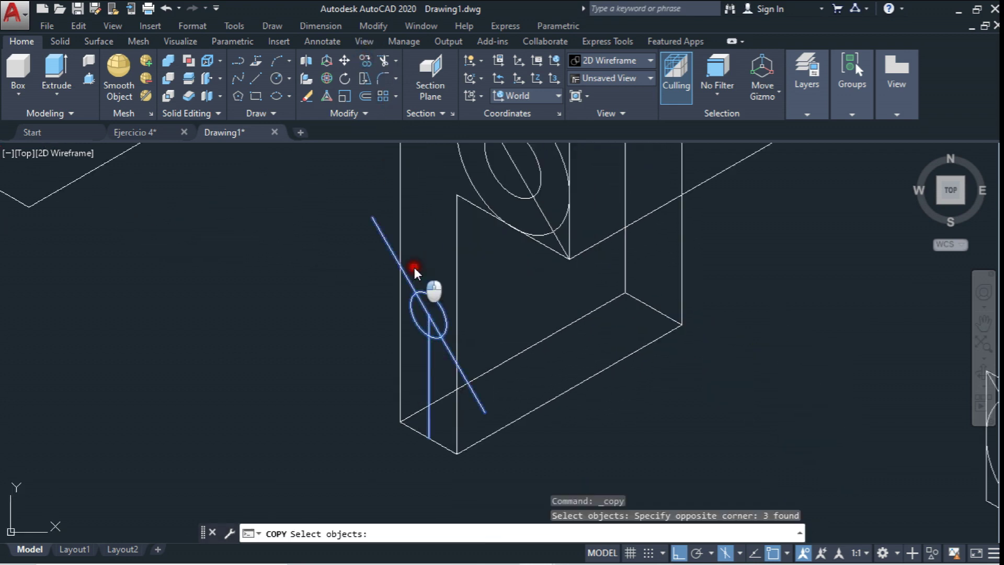
pyautogui.press('Return')
pyautogui.click(423, 437)
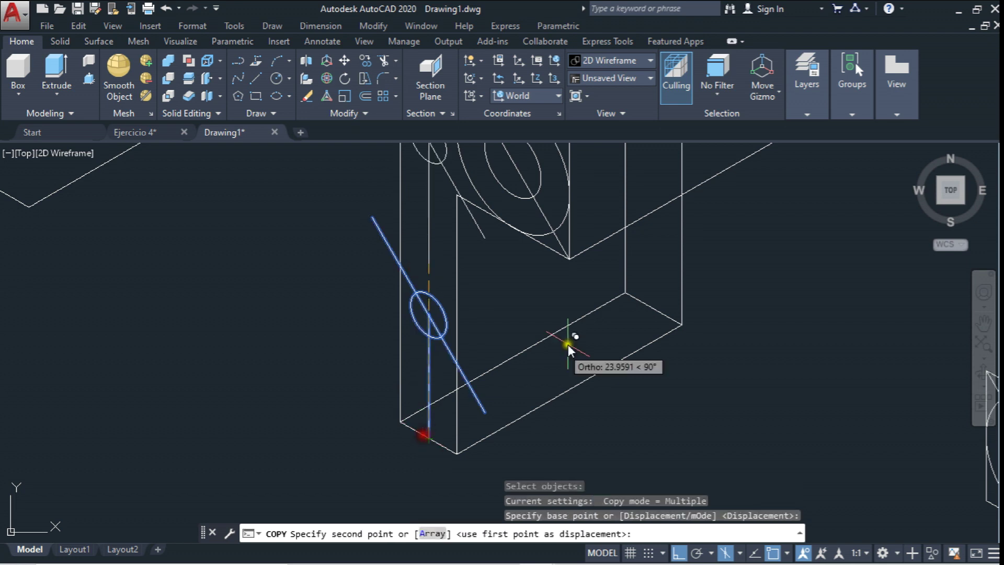
pyautogui.scroll(-3, 661, 300)
pyautogui.click(663, 301)
pyautogui.scroll(-2, 663, 300)
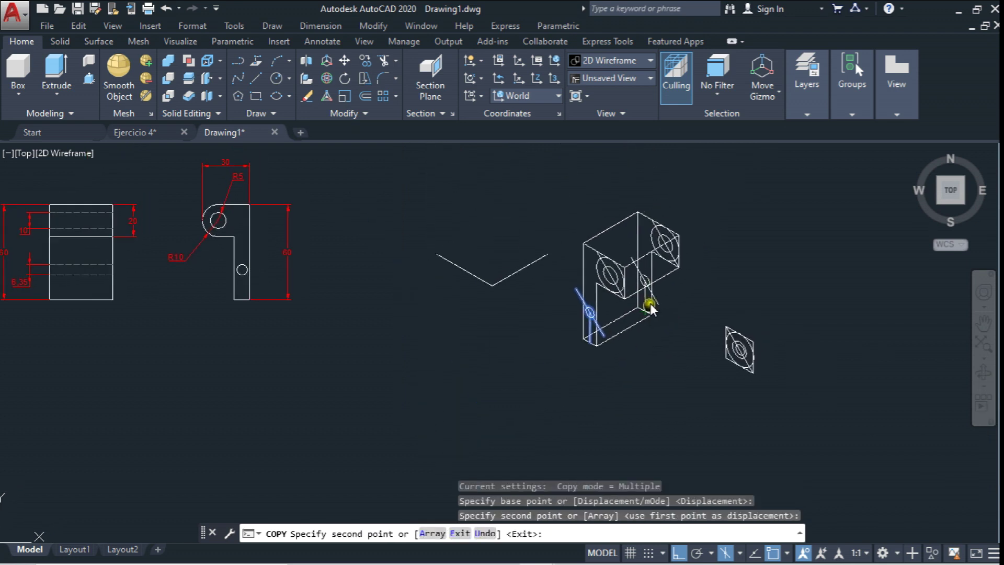
pyautogui.press('Escape')
pyautogui.write('m')
pyautogui.press('Return')
pyautogui.click(685, 315)
# Move the separate face drawing further down and to the right
pyautogui.click(765, 405)
pyautogui.press('Return')
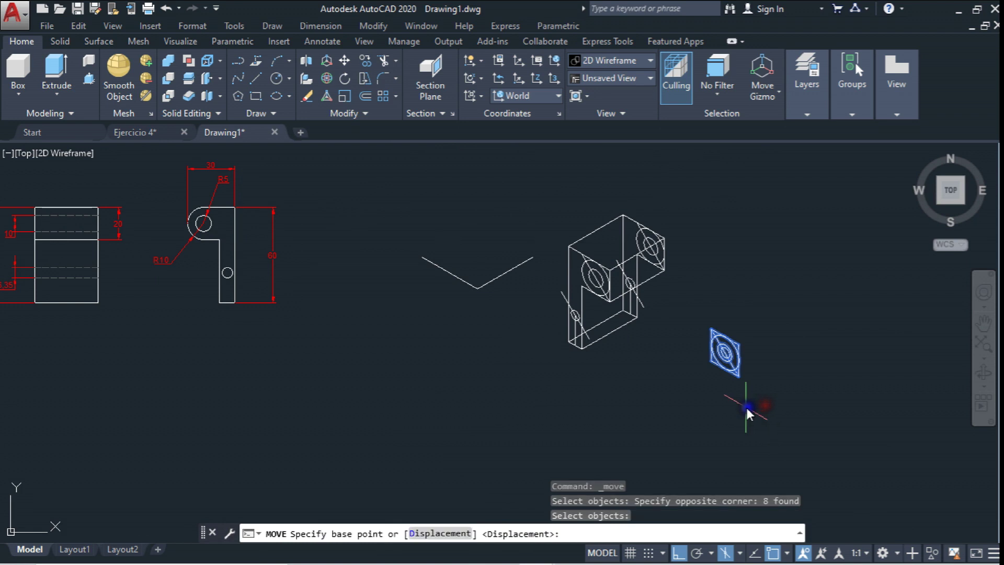
pyautogui.click(707, 404)
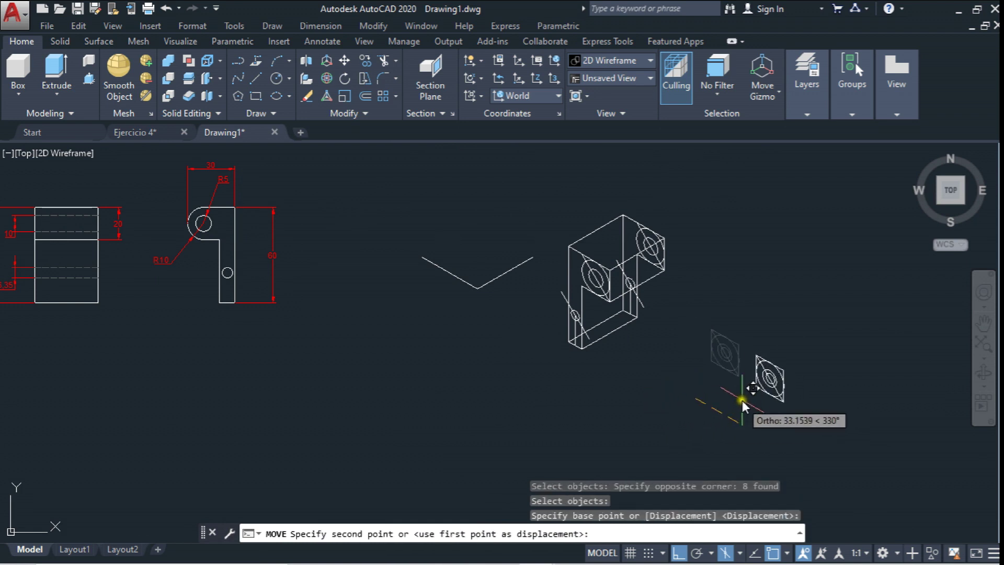
pyautogui.click(749, 387)
pyautogui.press('Escape')
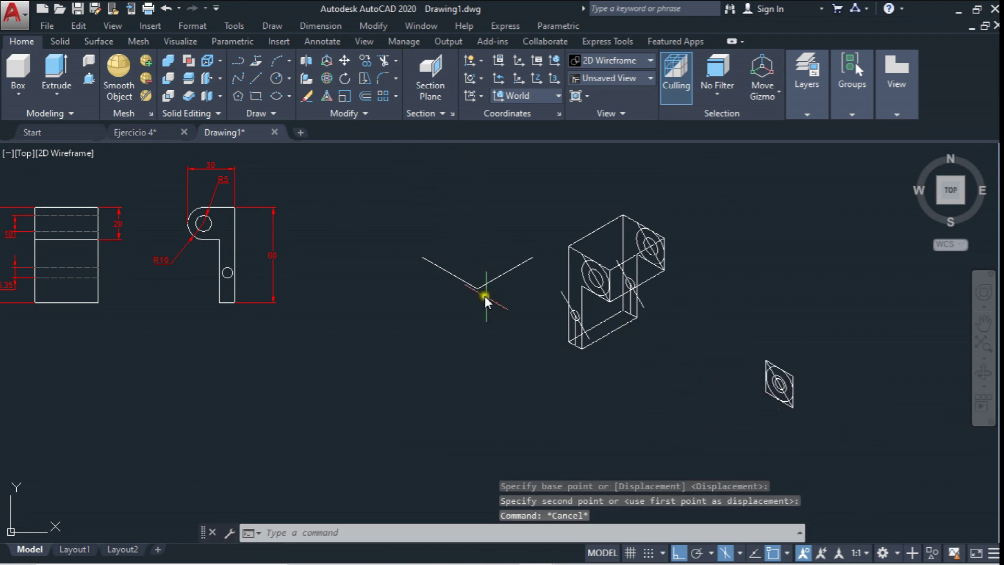
pyautogui.click(497, 307)
pyautogui.press('Escape')
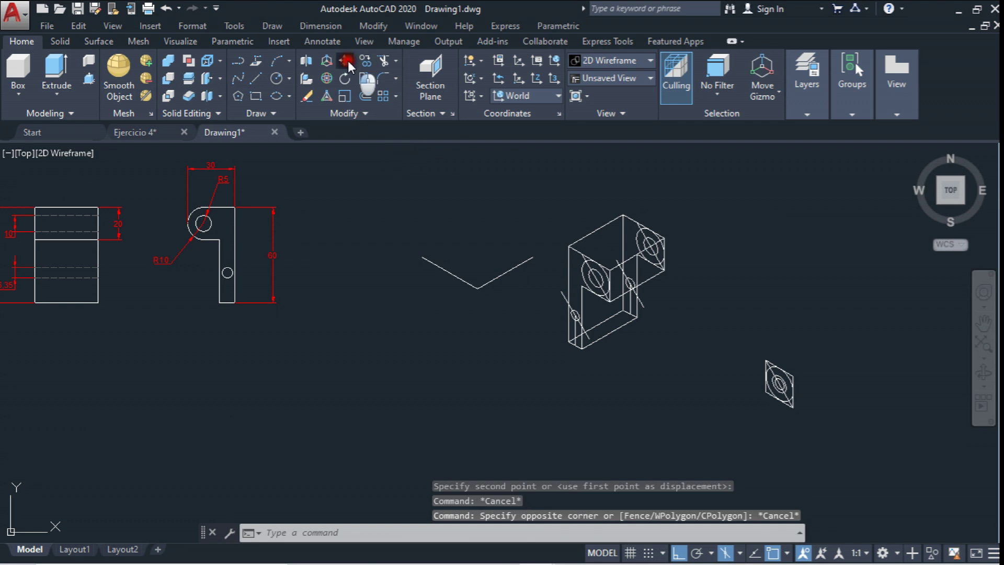
# Move the two V lines to the lower right
pyautogui.click(349, 56)
pyautogui.click(403, 218)
pyautogui.click(532, 331)
pyautogui.press('Return')
pyautogui.click(441, 359)
pyautogui.click(735, 529)
# Copy the whole isometric bracket to the upper left
pyautogui.click(365, 61)
pyautogui.click(495, 182)
pyautogui.click(699, 366)
pyautogui.press('Return')
pyautogui.click(617, 366)
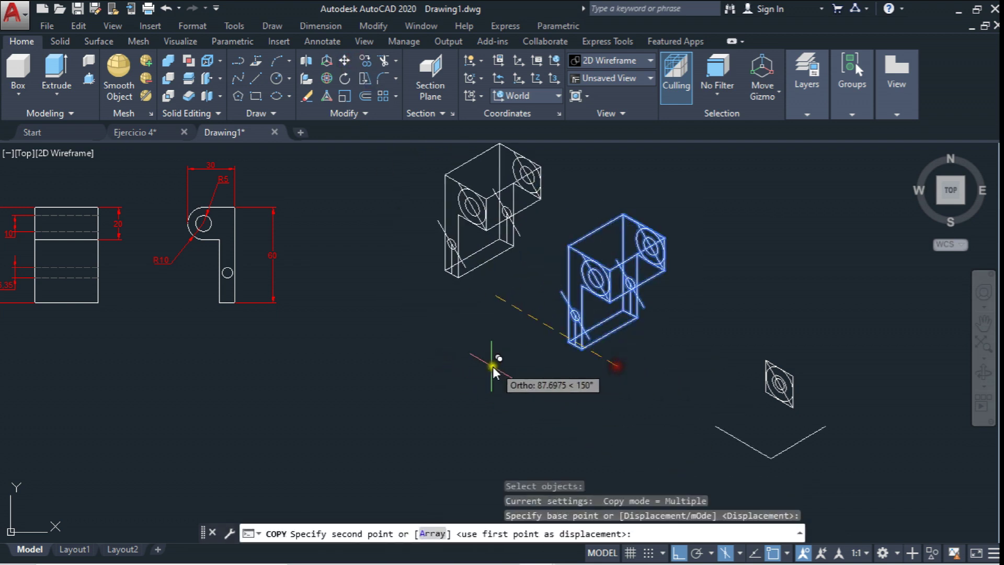
pyautogui.click(460, 355)
pyautogui.press('Escape')
pyautogui.moveTo(767, 367); pyautogui.dragTo(722, 475, button='middle')
# Switch the snap type to rectangular in Drafting Settings
pyautogui.rightClick(773, 554)
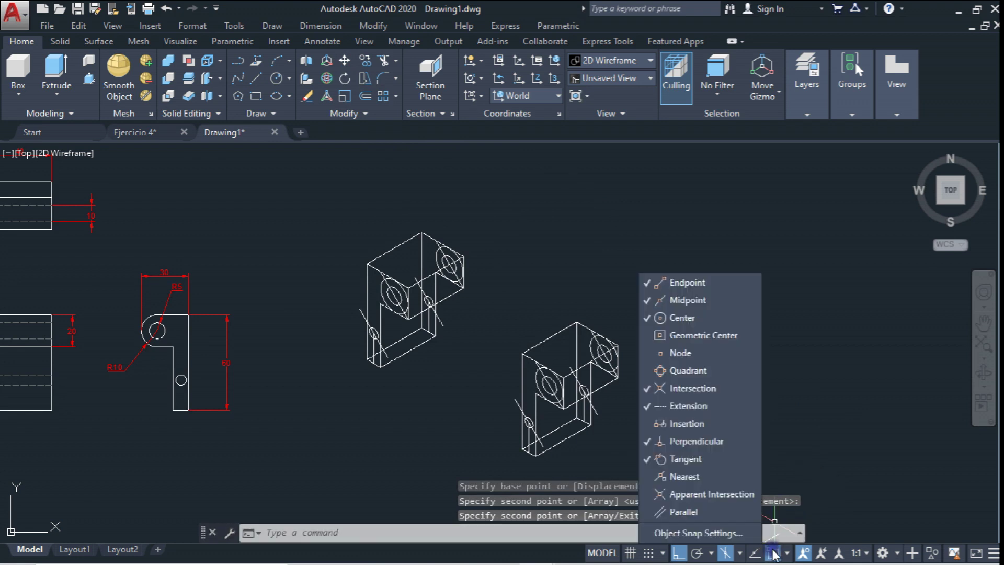
pyautogui.click(748, 533)
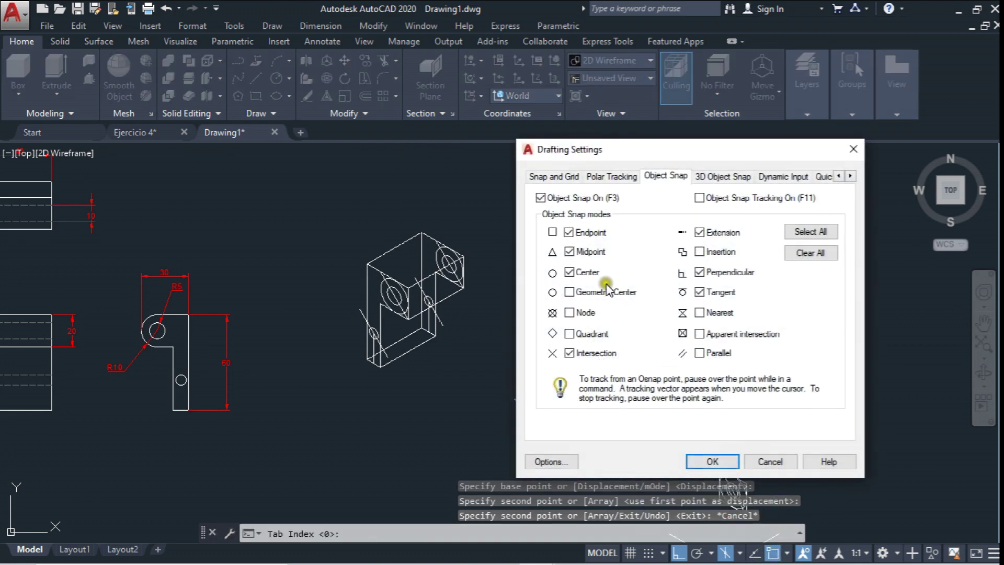
pyautogui.click(561, 174)
pyautogui.click(601, 380)
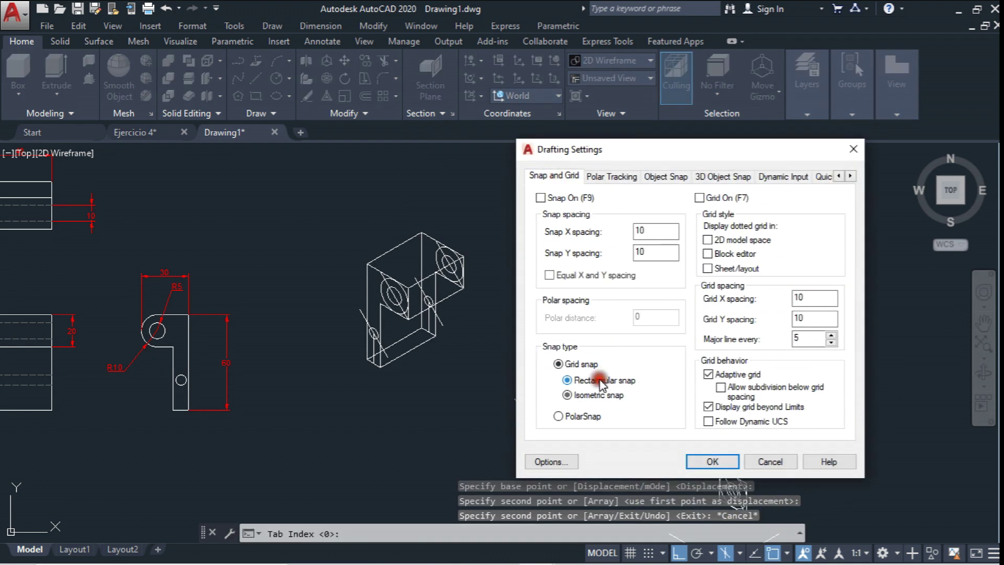
pyautogui.click(712, 461)
pyautogui.moveTo(661, 363); pyautogui.dragTo(644, 310, button='middle')
# Window-select a group of objects and pick a base point to move them
pyautogui.click(344, 61)
pyautogui.scroll(-3, 502, 240)
pyautogui.click(510, 249)
pyautogui.scroll(-2, 510, 249)
pyautogui.click(614, 324)
pyautogui.press('Return')
pyautogui.click(552, 226)
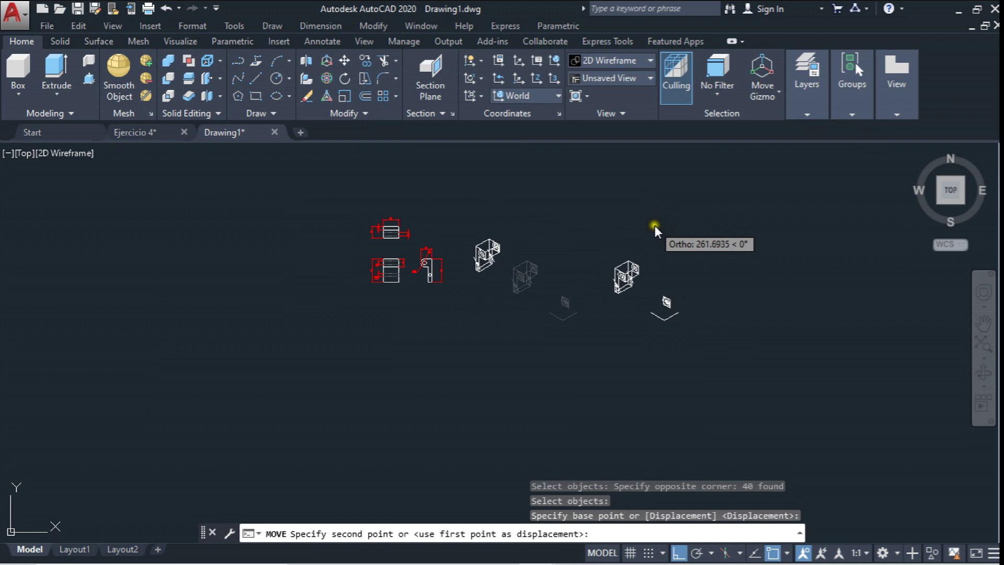
# Drop the moved objects at their new location
pyautogui.click(655, 225)
pyautogui.scroll(5, 498, 259)
pyautogui.scroll(2, 498, 259)
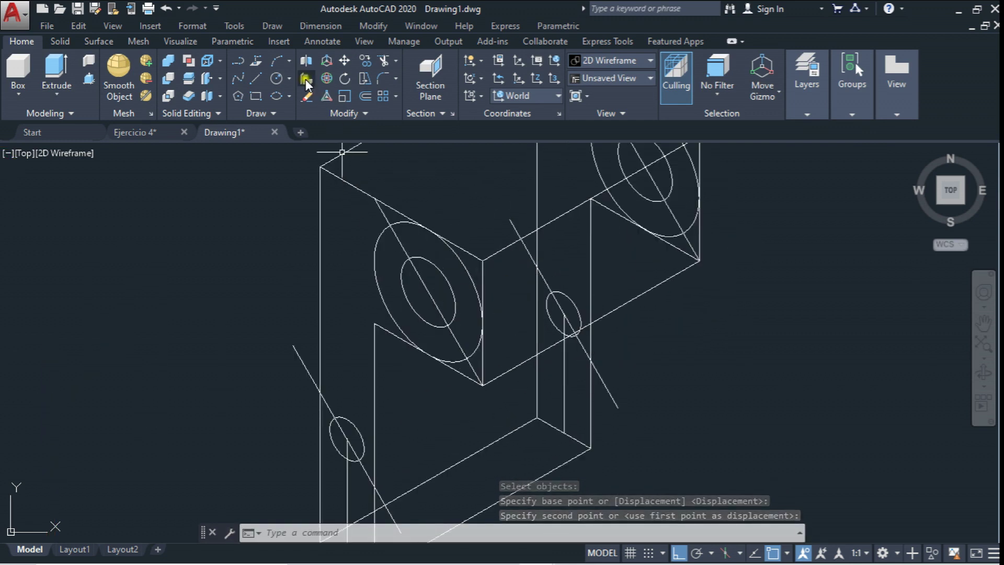
# Draw a centre line and a tangent edge line between the left and right circles
pyautogui.click(256, 78)
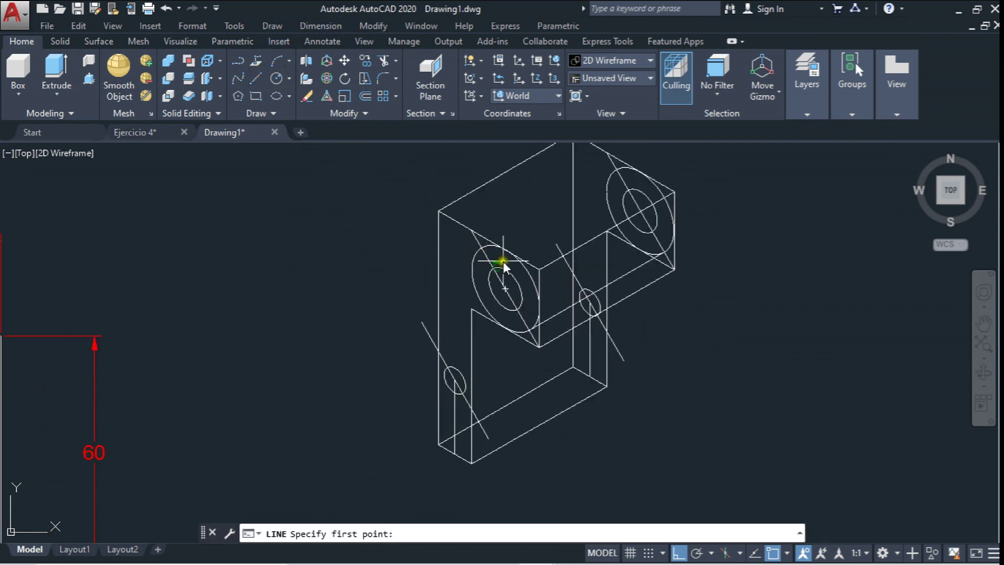
pyautogui.click(495, 267)
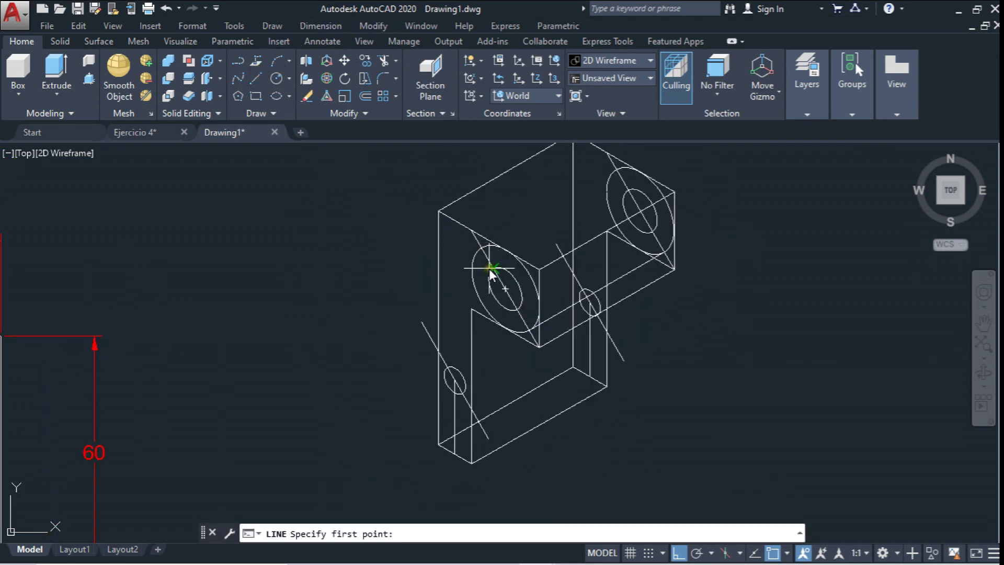
pyautogui.click(626, 192)
pyautogui.press('Escape')
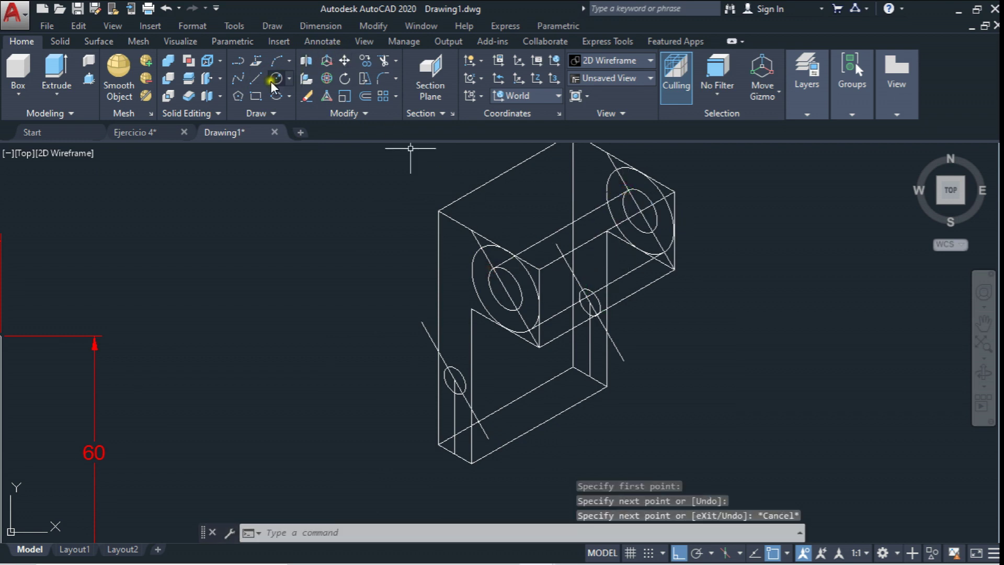
pyautogui.click(267, 83)
pyautogui.click(516, 309)
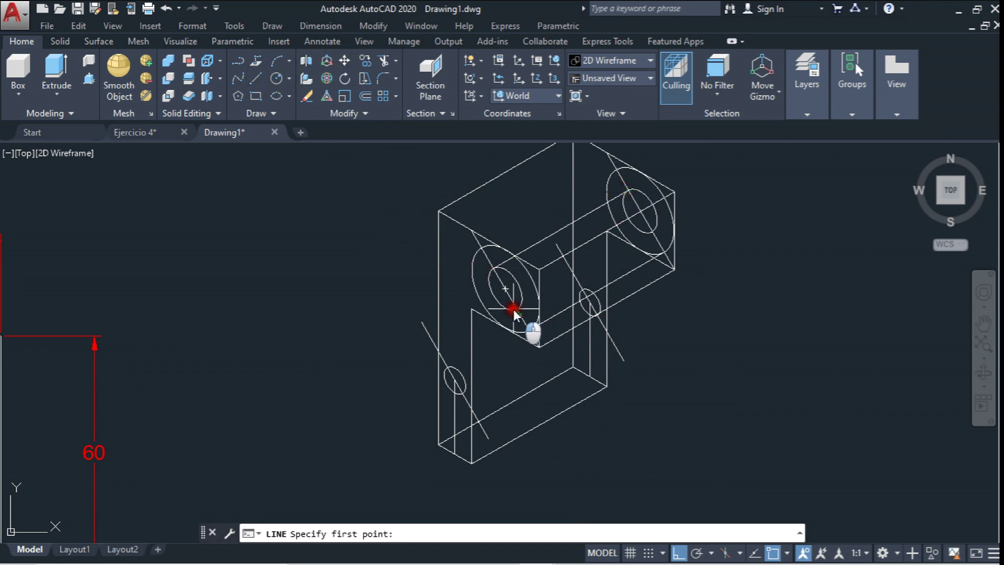
pyautogui.click(651, 231)
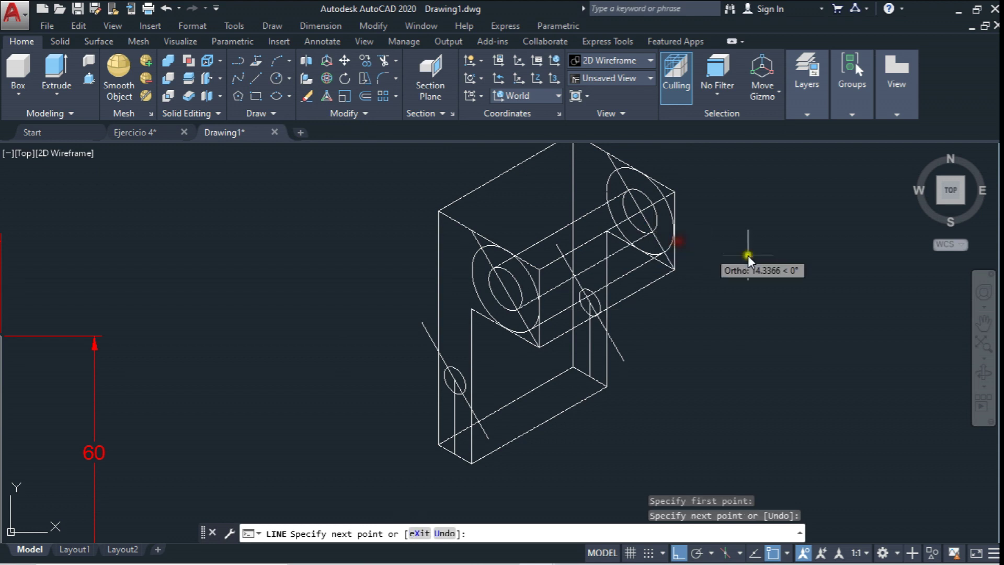
pyautogui.press('Escape')
# Erase the diagonal line through the left circle
pyautogui.scroll(4, 483, 285)
pyautogui.click(472, 285)
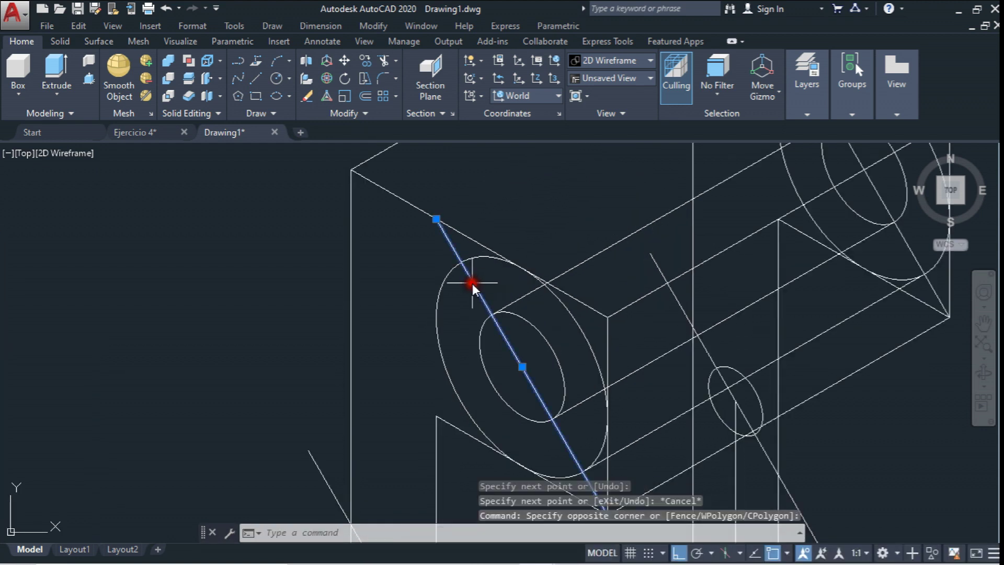
pyautogui.press('Delete')
pyautogui.scroll(-2, 493, 280)
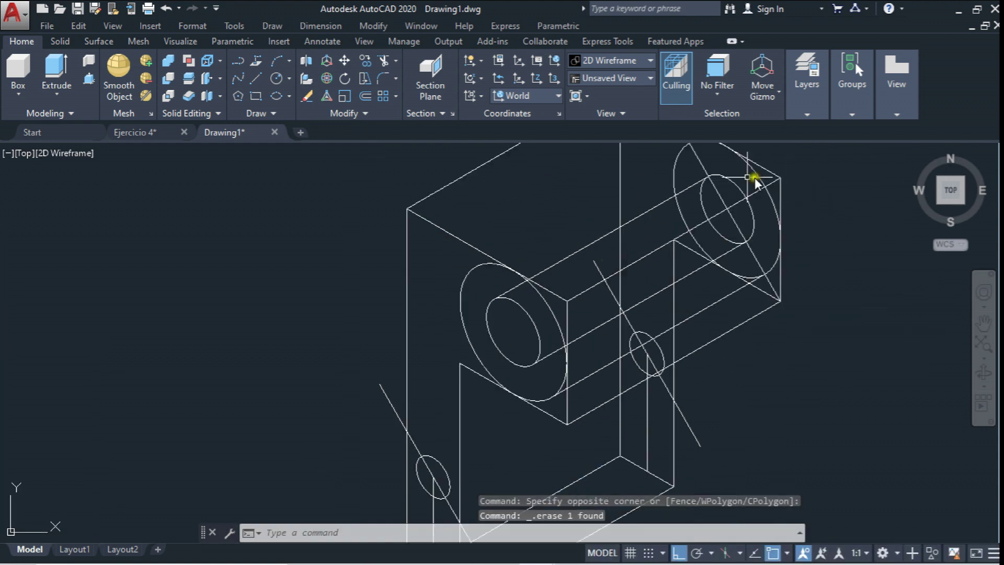
pyautogui.click(715, 157)
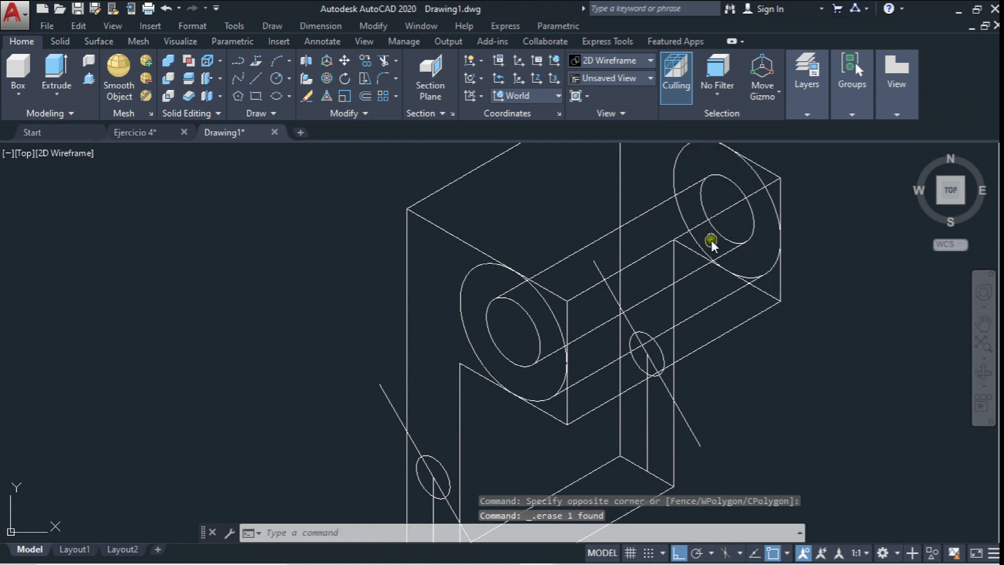
pyautogui.moveTo(711, 240); pyautogui.dragTo(716, 227, button='middle')
pyautogui.scroll(-1, 679, 233)
pyautogui.scroll(-2, 679, 233)
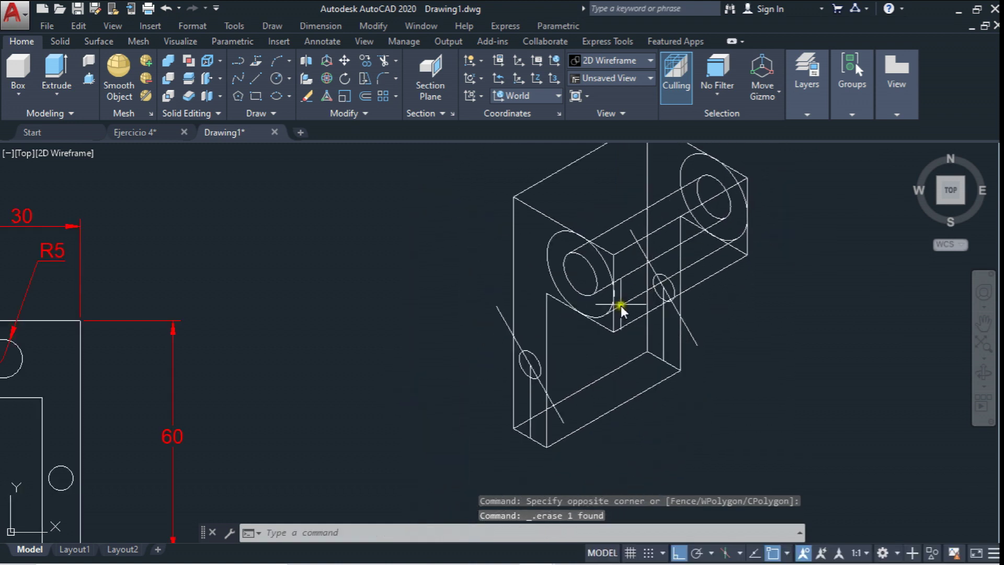
pyautogui.scroll(2, 620, 307)
pyautogui.moveTo(620, 307); pyautogui.dragTo(622, 263, button='middle')
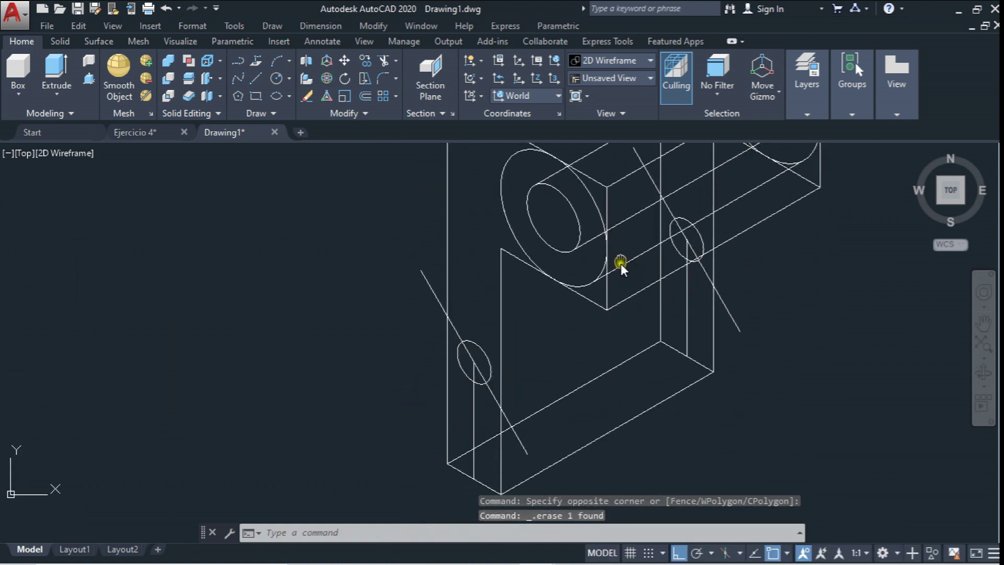
# Copy the bracket's bottom front edge up to the small hole
pyautogui.click(359, 63)
pyautogui.click(565, 441)
pyautogui.click(558, 475)
pyautogui.press('Return')
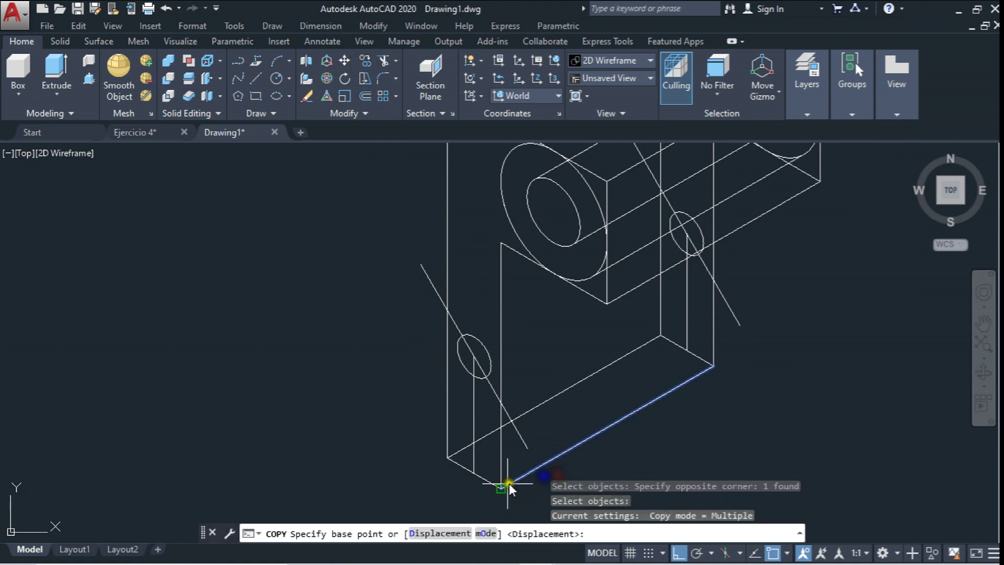
pyautogui.click(502, 489)
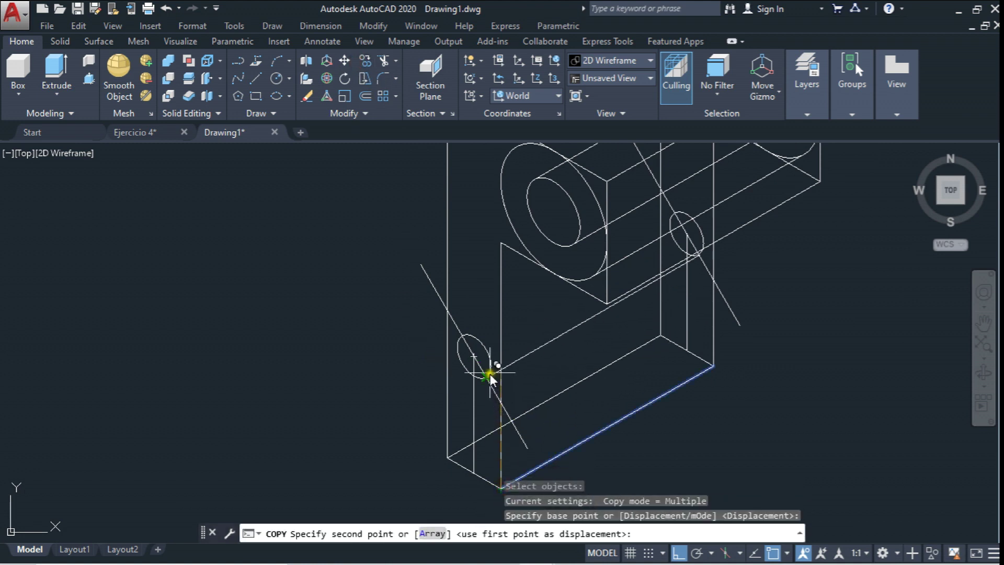
pyautogui.click(487, 377)
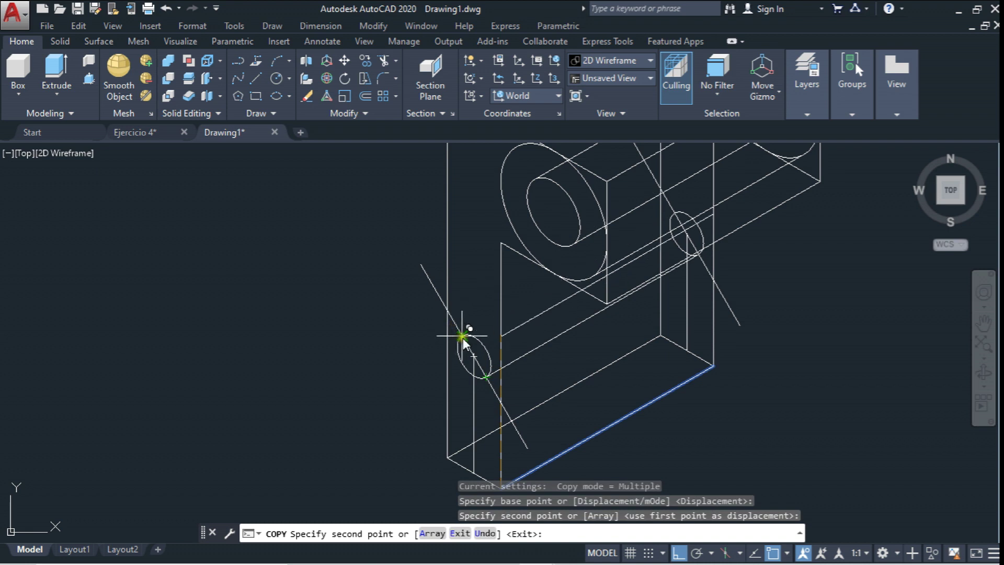
pyautogui.scroll(-1, 557, 358)
pyautogui.scroll(-3, 554, 373)
pyautogui.press('Escape')
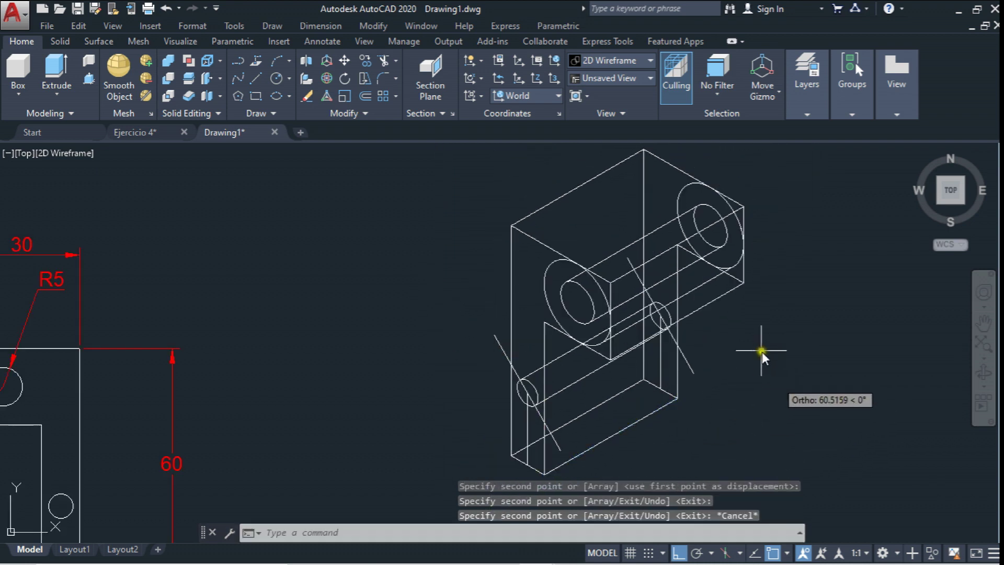
# Delete the diagonal construction lines around the small hole
pyautogui.scroll(2, 481, 335)
pyautogui.click(476, 336)
pyautogui.press('Delete')
pyautogui.click(840, 343)
pyautogui.click(796, 381)
pyautogui.press('Delete')
pyautogui.click(743, 351)
pyautogui.press('Escape')
pyautogui.scroll(-2, 660, 416)
pyautogui.click(556, 337)
pyautogui.press('Escape')
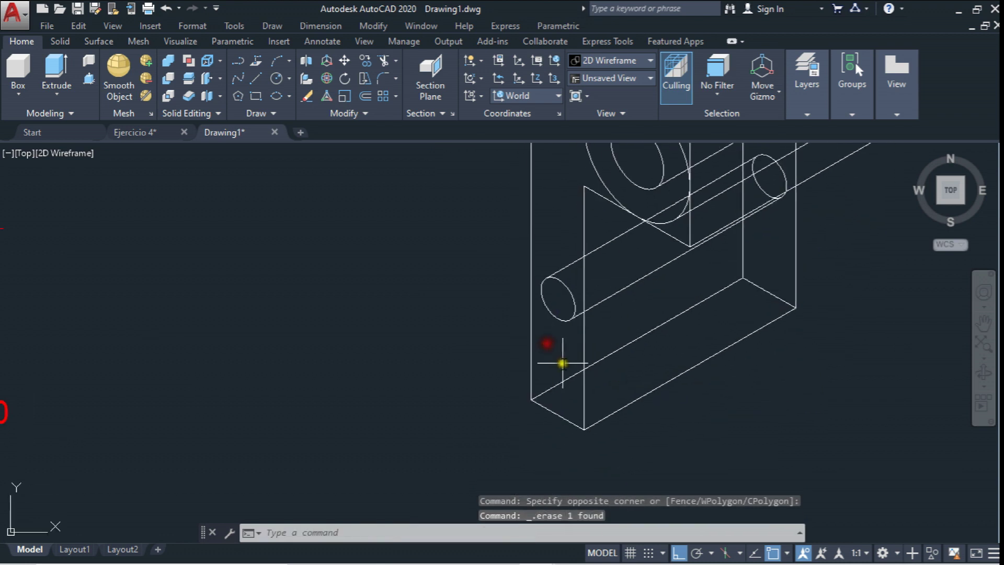
pyautogui.scroll(-2, 576, 345)
pyautogui.moveTo(625, 328); pyautogui.dragTo(596, 388, button='middle')
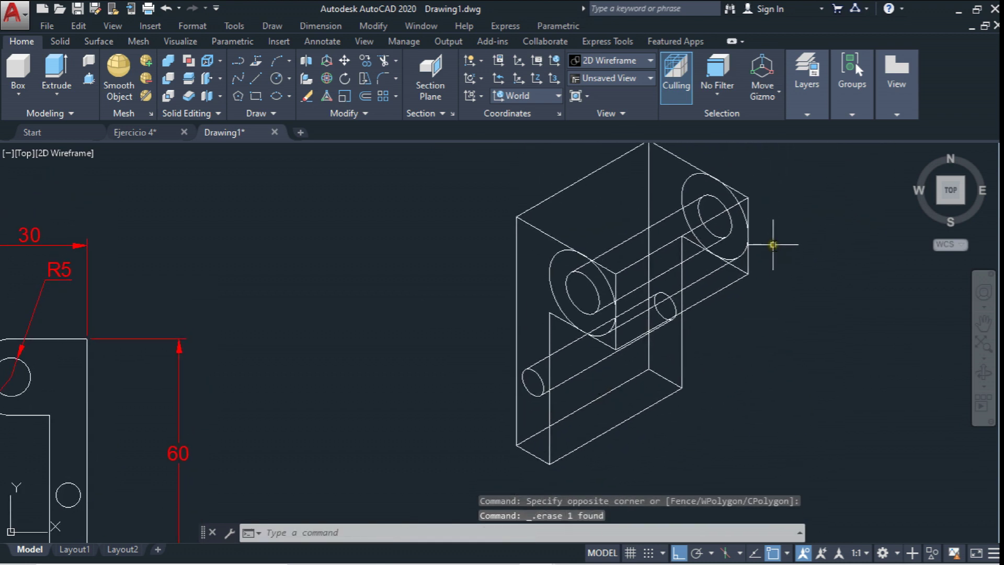
pyautogui.scroll(2, 758, 249)
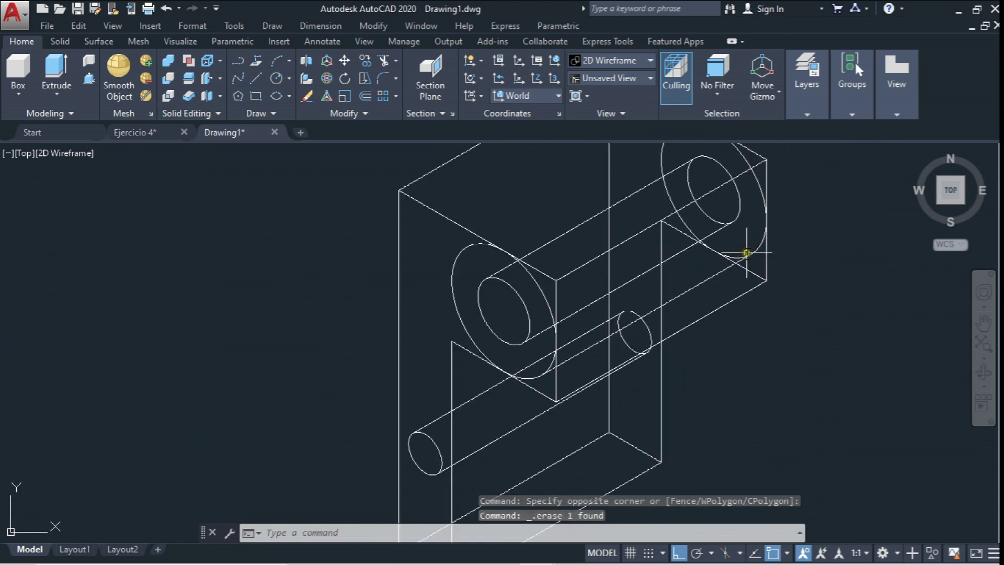
# Trim the line segment inside the right large circle
pyautogui.click(383, 60)
pyautogui.click(754, 190)
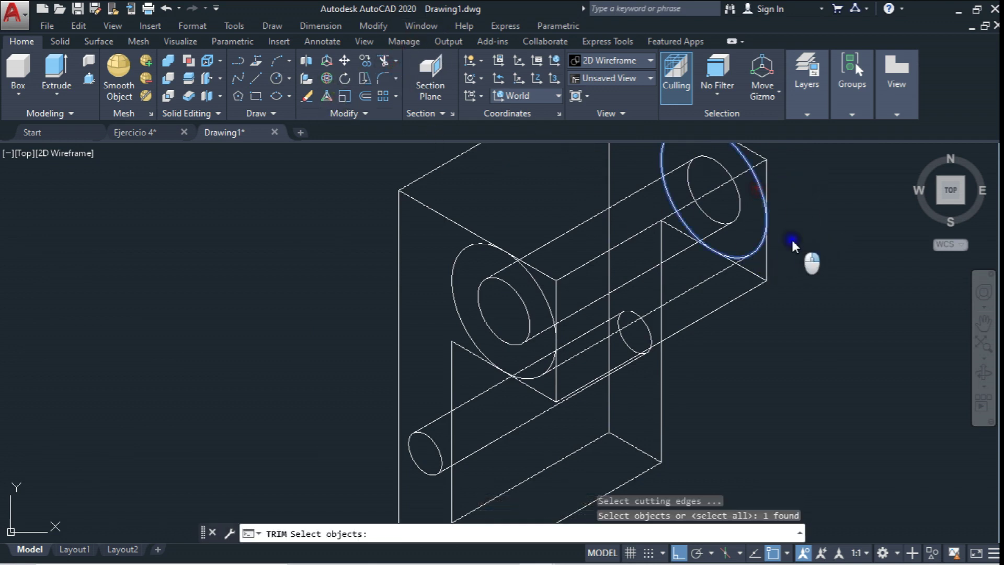
pyautogui.press('Return')
pyautogui.click(767, 258)
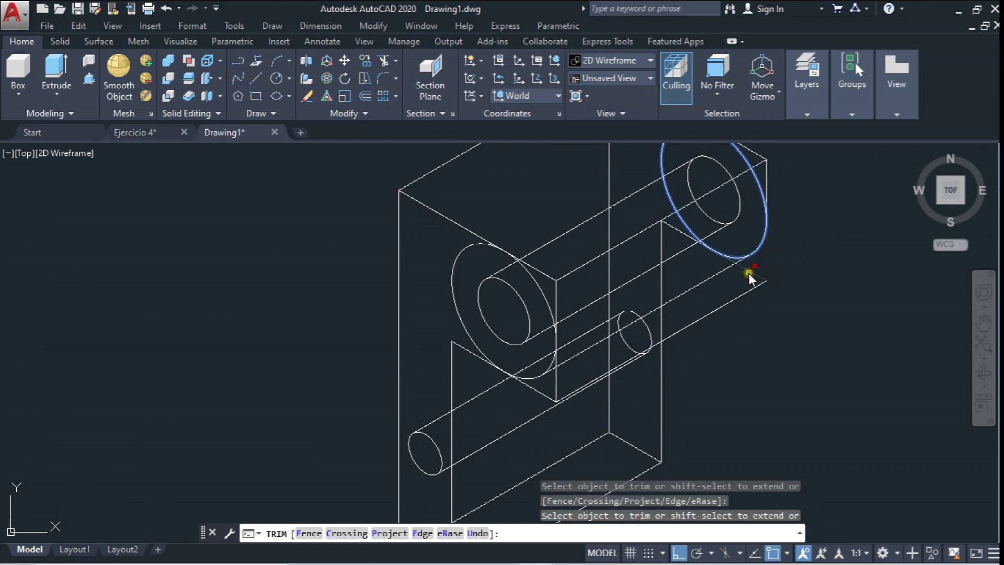
pyautogui.moveTo(749, 273); pyautogui.dragTo(790, 236, button='middle')
pyautogui.click(601, 337)
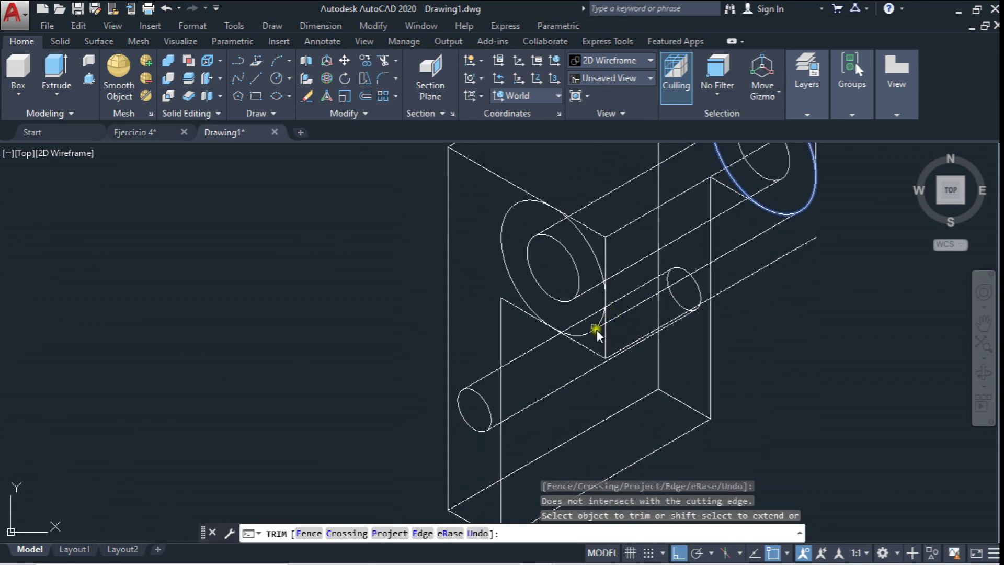
pyautogui.press('Escape')
# Trim the edge segment hidden inside the left large circle
pyautogui.click(383, 60)
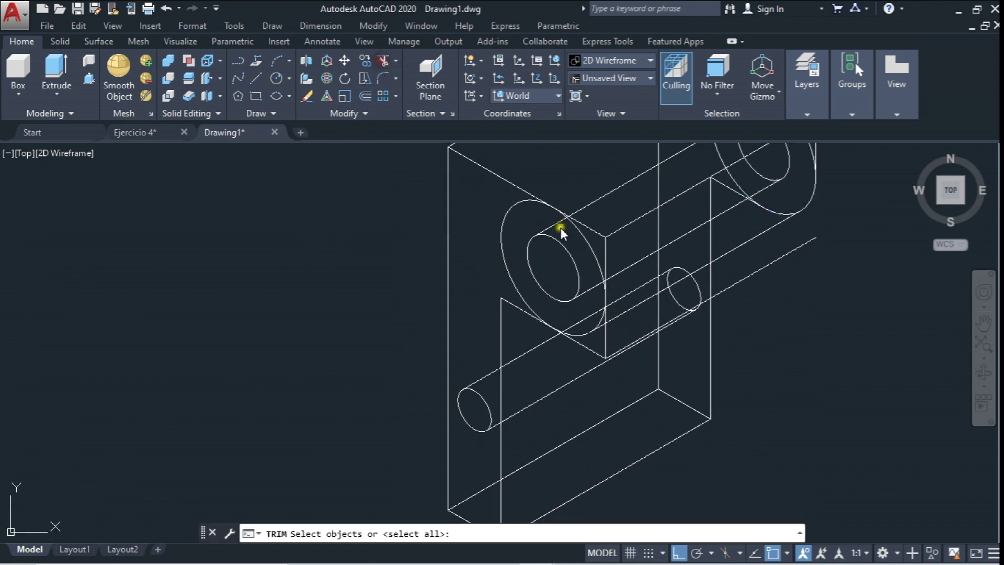
pyautogui.click(591, 251)
pyautogui.press('Return')
pyautogui.click(620, 349)
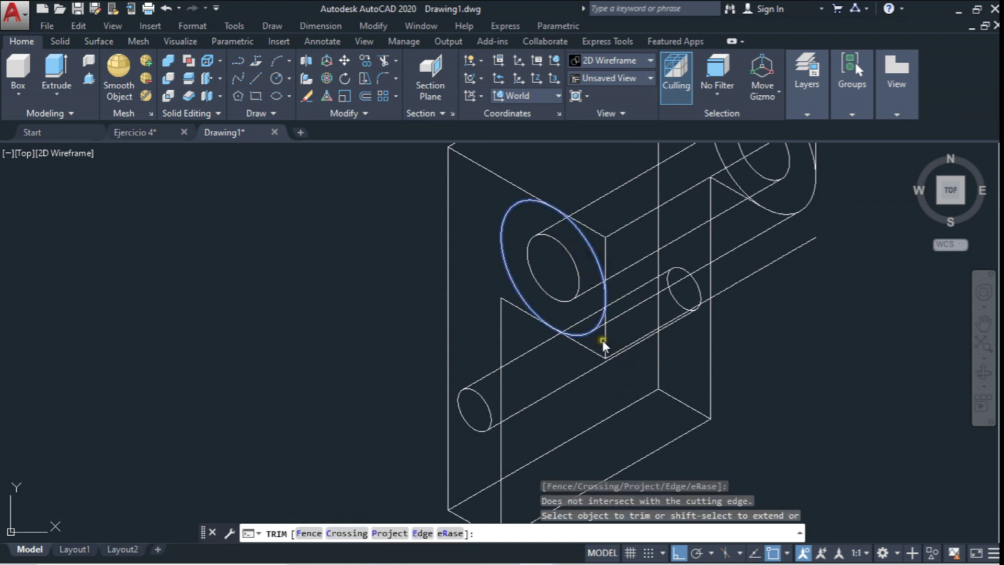
pyautogui.click(606, 341)
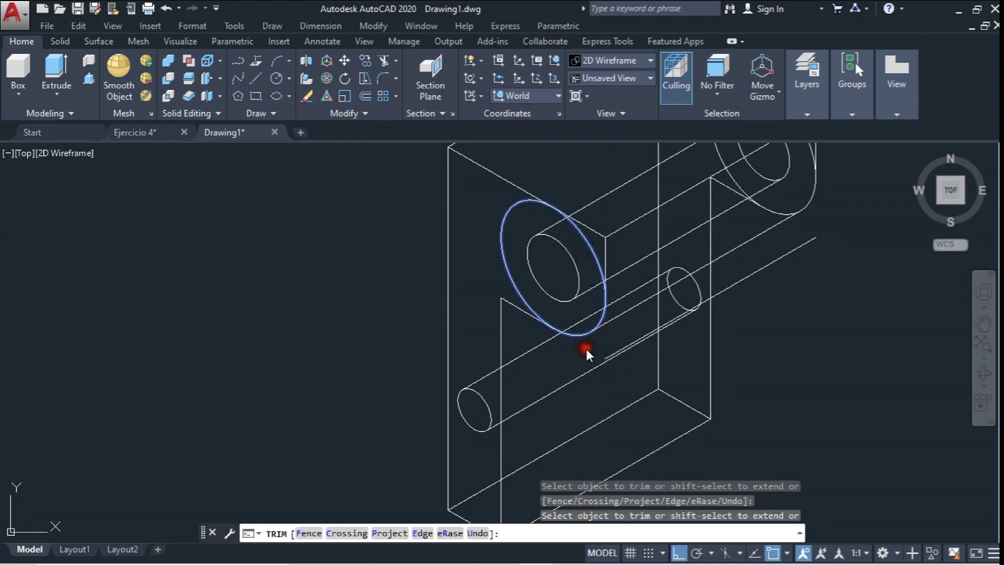
pyautogui.press('Escape')
pyautogui.scroll(-2, 612, 341)
pyautogui.scroll(2, 649, 238)
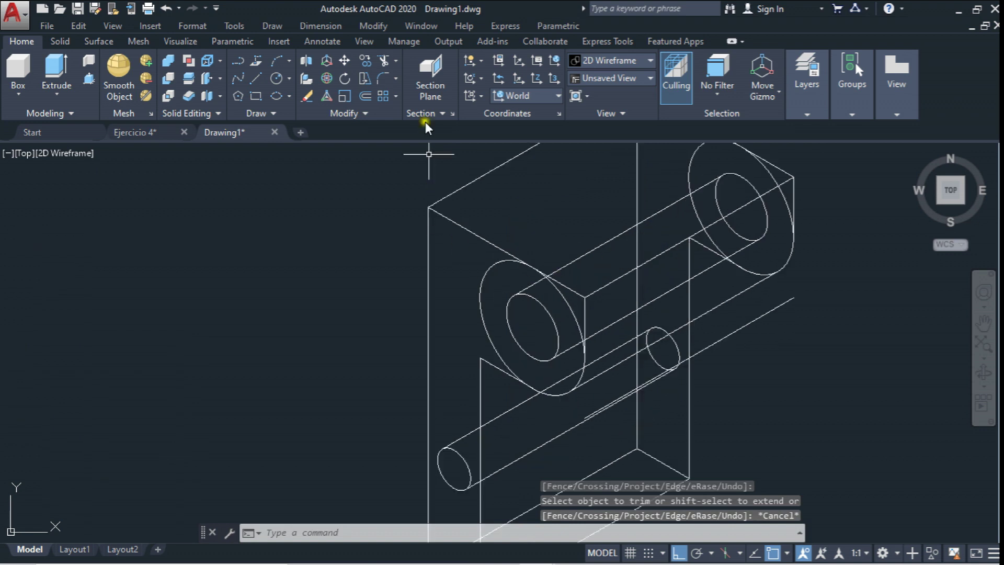
# Trim the edges inside the front ellipse and at the back ellipse
pyautogui.click(385, 61)
pyautogui.click(573, 316)
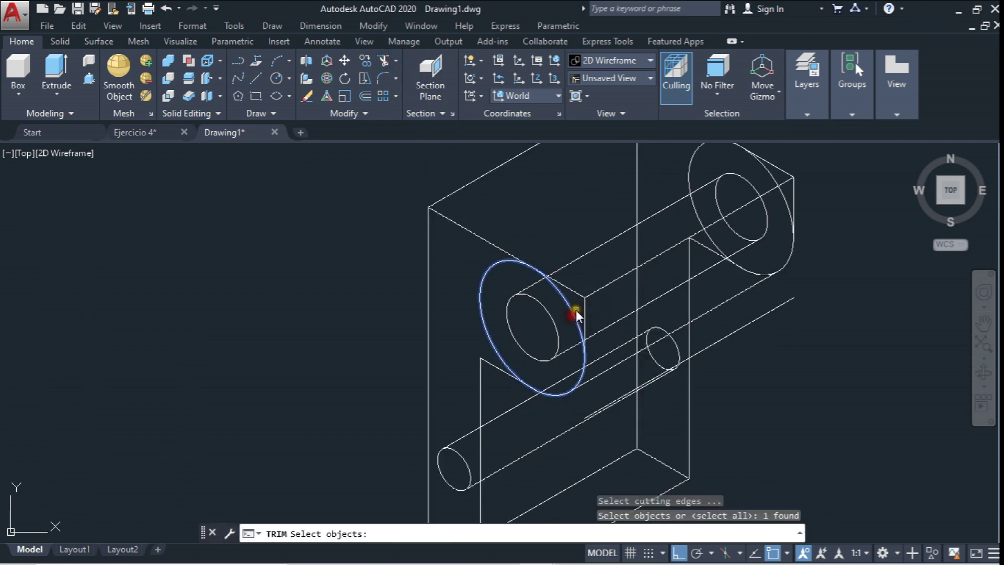
pyautogui.press('Return')
pyautogui.click(580, 294)
pyautogui.click(787, 177)
pyautogui.press('Escape')
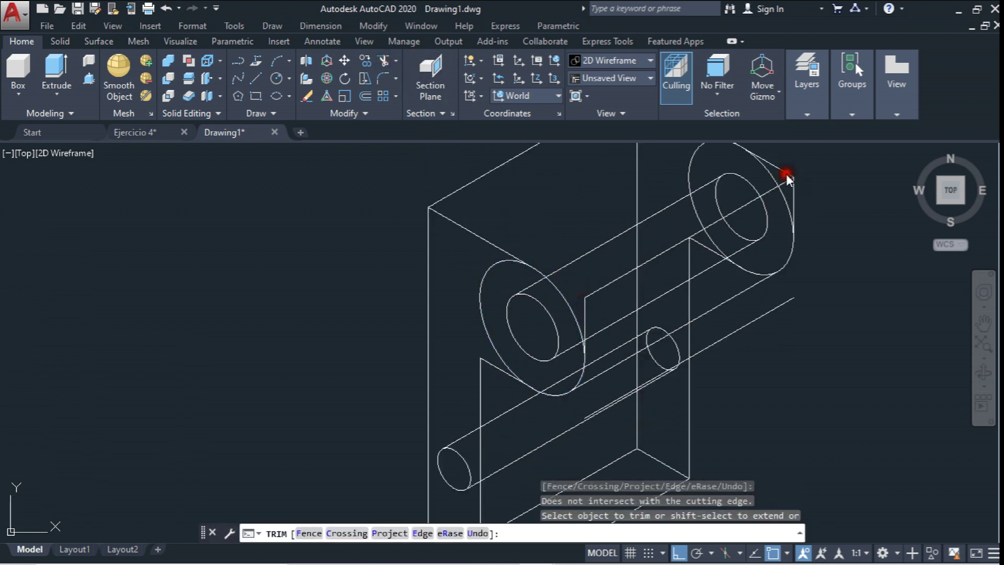
pyautogui.press('Return')
pyautogui.click(772, 180)
pyautogui.press('Return')
pyautogui.click(783, 170)
pyautogui.press('Escape')
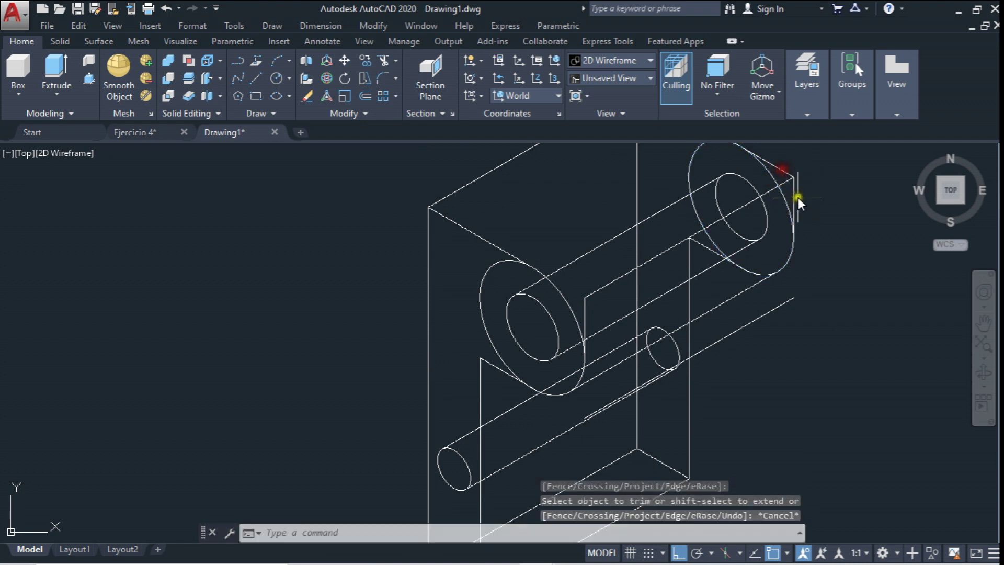
# Trim the remaining line inside the back ellipse
pyautogui.moveTo(758, 170); pyautogui.dragTo(676, 225, button='middle')
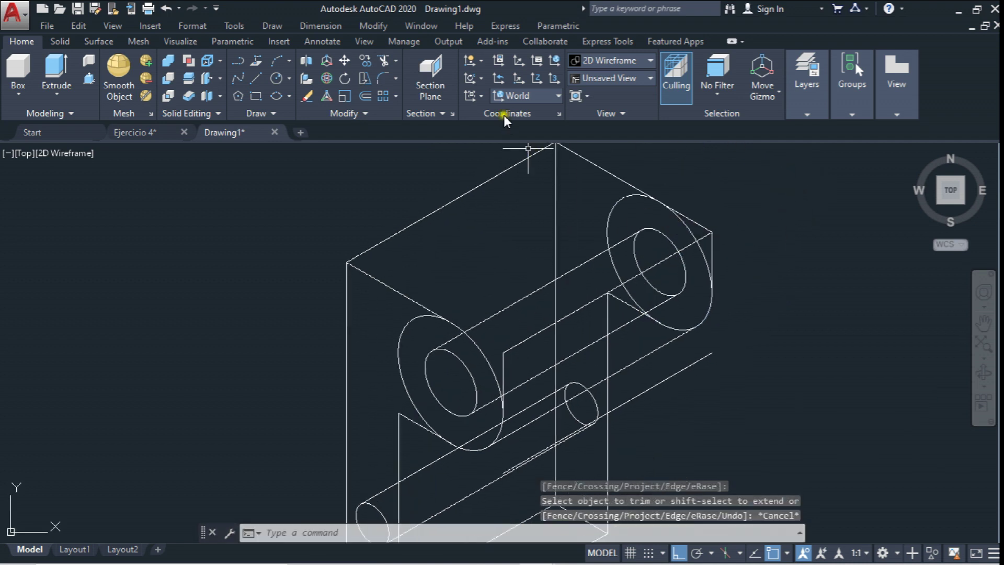
pyautogui.click(385, 62)
pyautogui.click(690, 238)
pyautogui.press('Return')
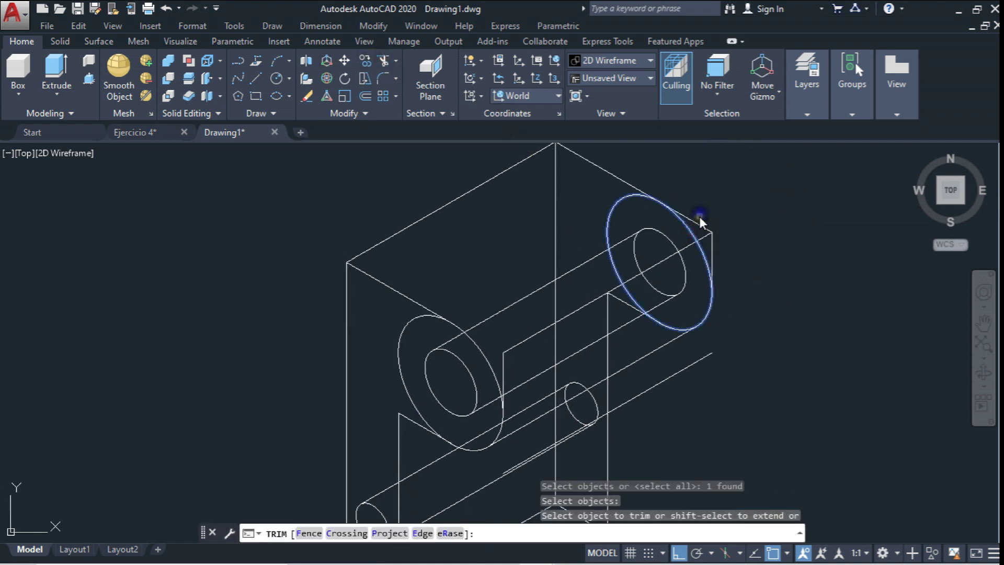
pyautogui.click(699, 221)
# Erase two leftover corner lines and a small stray line, then select the diagonal leftover
pyautogui.click(718, 227)
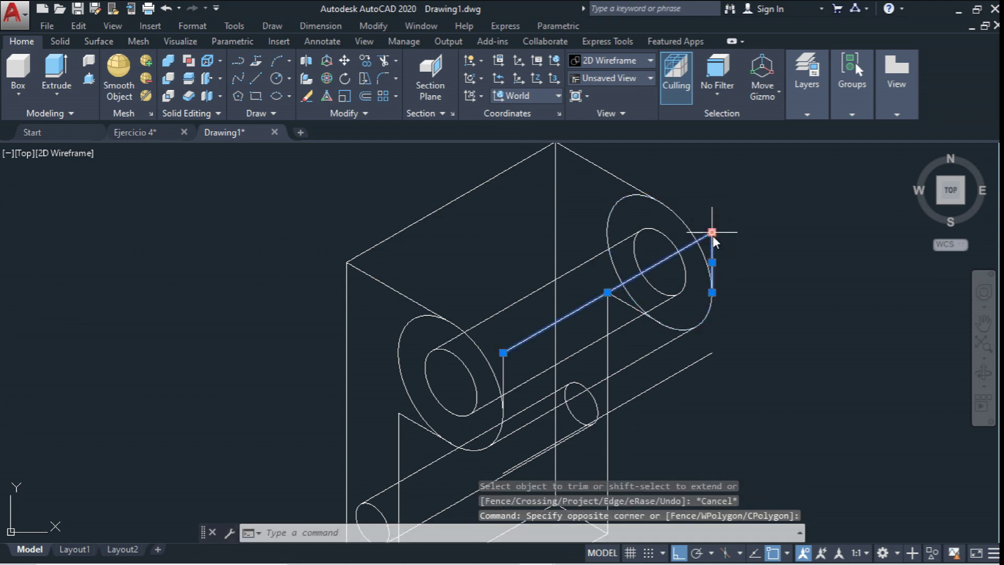
pyautogui.press('Delete')
pyautogui.click(505, 360)
pyautogui.press('Delete')
pyautogui.moveTo(529, 320)
pyautogui.mouseDown(button='middle')
pyautogui.moveTo(543, 281)
pyautogui.moveTo(535, 211)
pyautogui.mouseUp(button='middle')
pyautogui.click(670, 309)
pyautogui.click(654, 269)
# Erase the leftover diagonal line from the bracket
pyautogui.press('Delete')
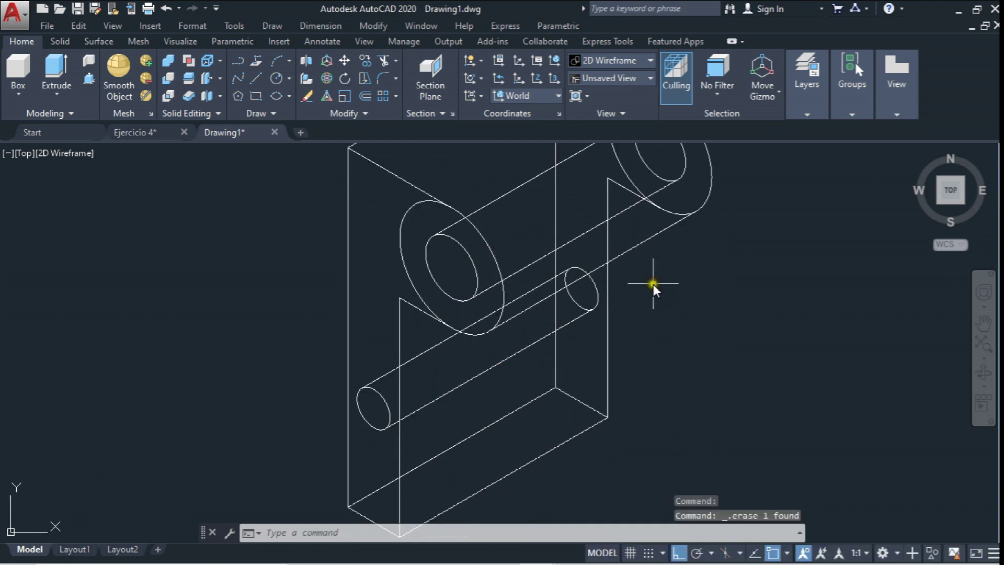
pyautogui.scroll(-2, 653, 284)
pyautogui.scroll(-1, 671, 285)
pyautogui.scroll(-1, 672, 285)
pyautogui.scroll(1, 671, 285)
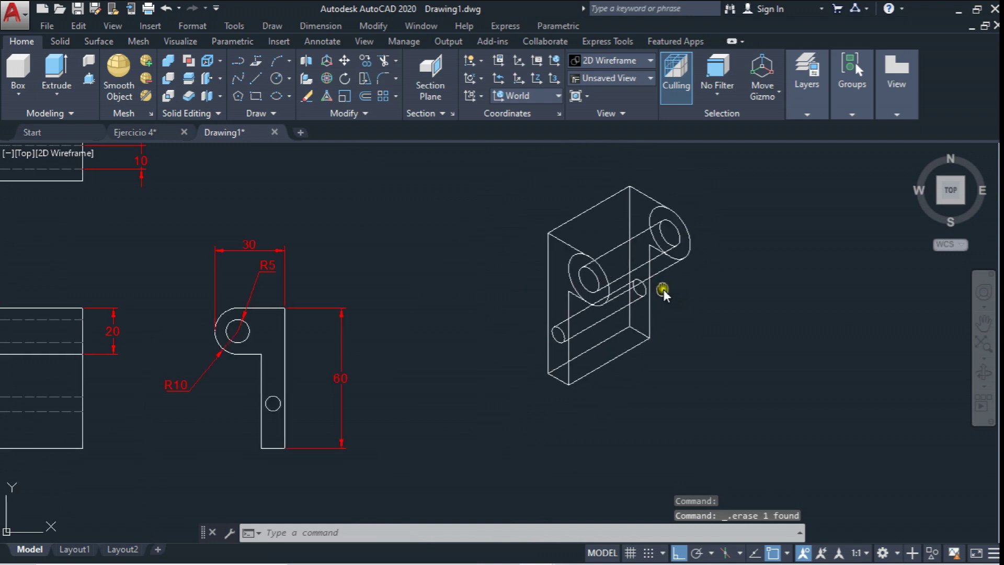
pyautogui.scroll(1, 639, 242)
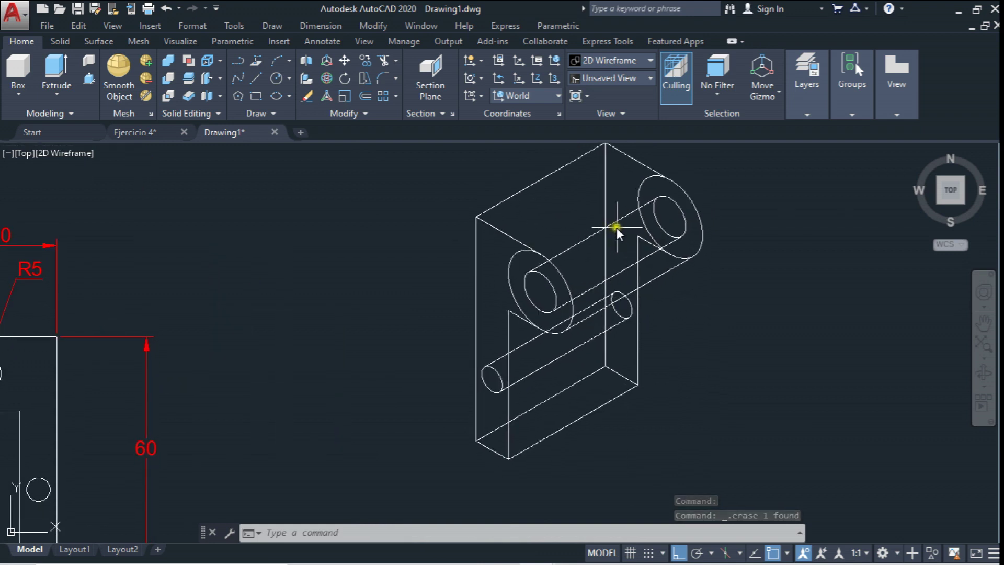
pyautogui.scroll(1, 625, 230)
pyautogui.scroll(-2, 624, 231)
pyautogui.scroll(-1, 518, 252)
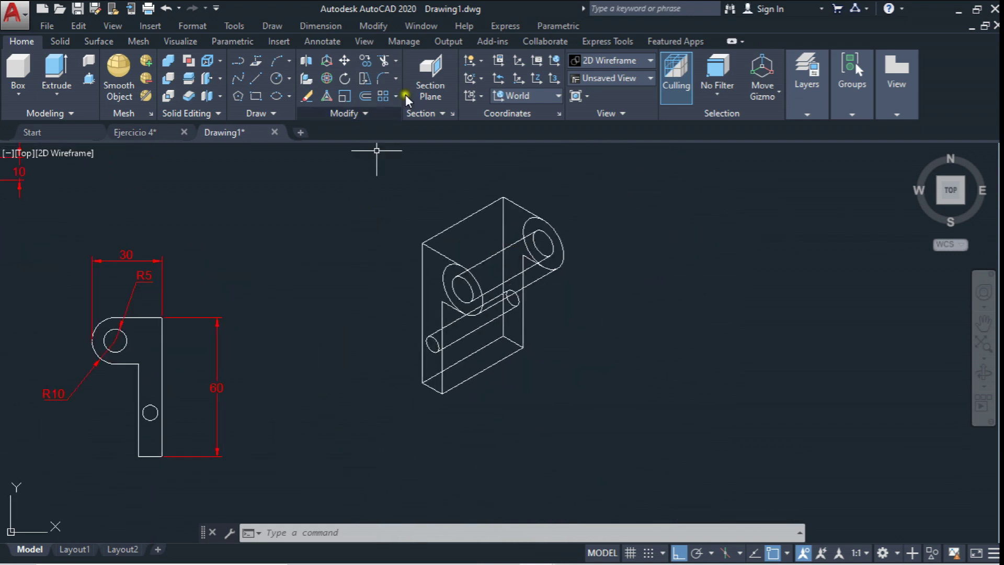
# Copy the whole bracket wireframe and place the copy to its right
pyautogui.click(368, 60)
pyautogui.click(401, 168)
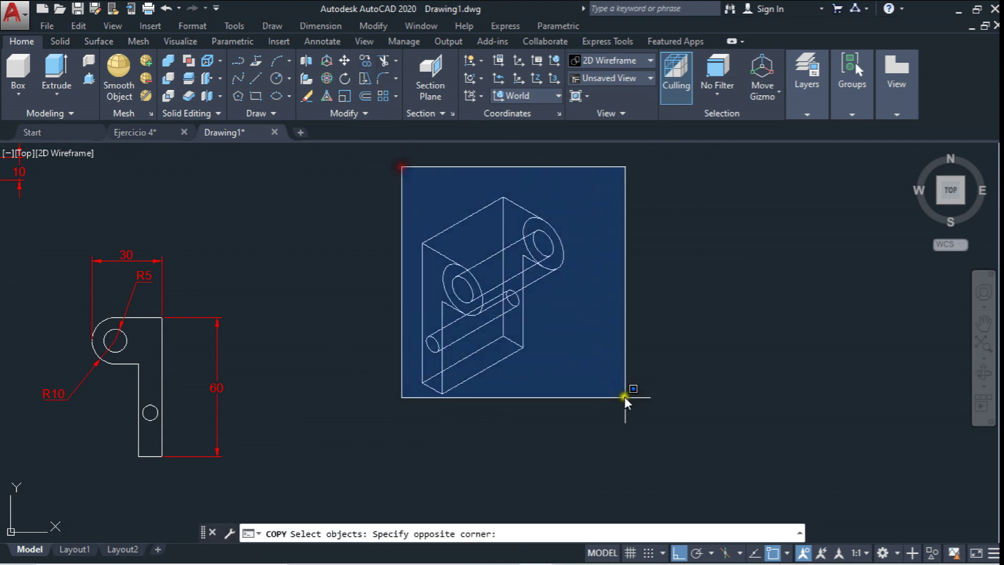
pyautogui.click(625, 397)
pyautogui.press('Return')
pyautogui.click(595, 385)
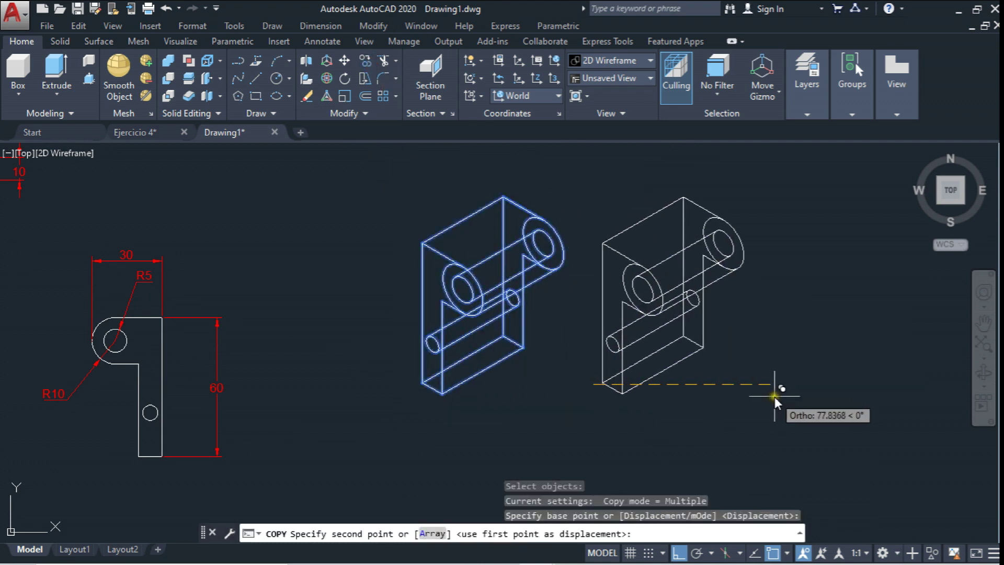
pyautogui.click(812, 403)
pyautogui.press('Escape')
# Zoom onto the copy and select one of its vertical edges
pyautogui.scroll(2, 497, 261)
pyautogui.scroll(3, 498, 262)
pyautogui.scroll(-2, 445, 254)
pyautogui.scroll(-1, 445, 253)
pyautogui.scroll(-2, 428, 264)
pyautogui.scroll(3, 434, 263)
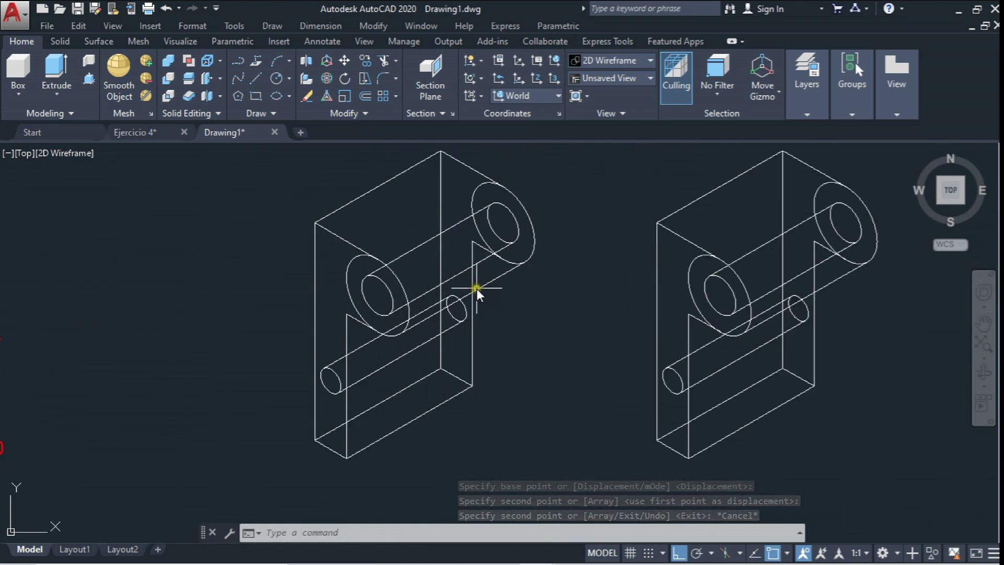
pyautogui.click(682, 411)
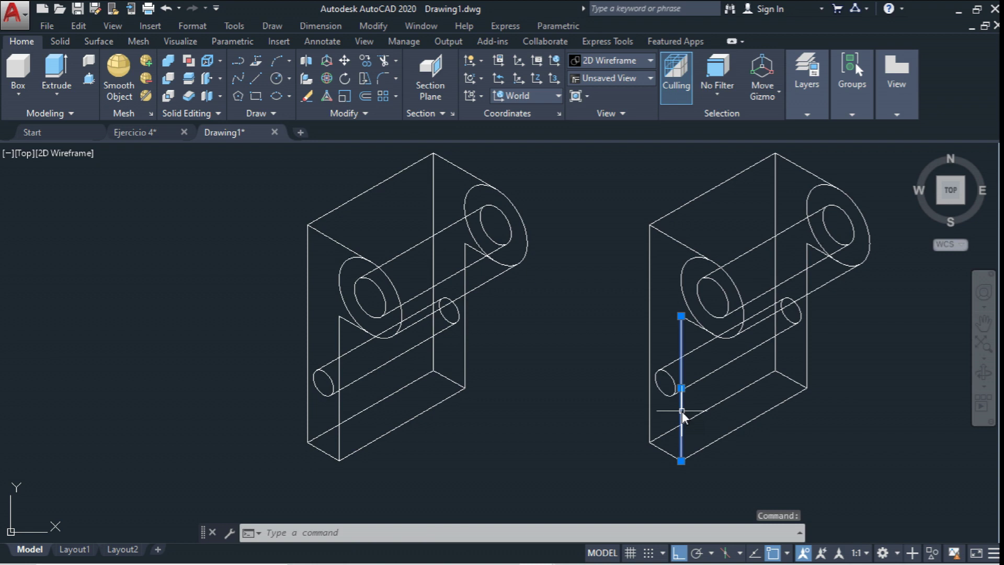
# Erase the selected vertical edge of the right copy
pyautogui.press('Delete')
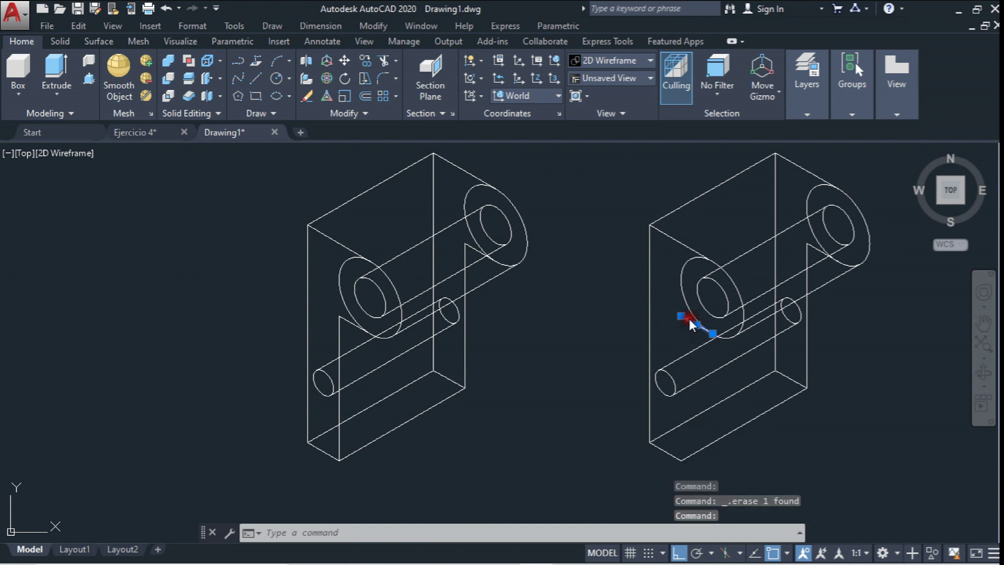
pyautogui.click(688, 328)
pyautogui.click(666, 325)
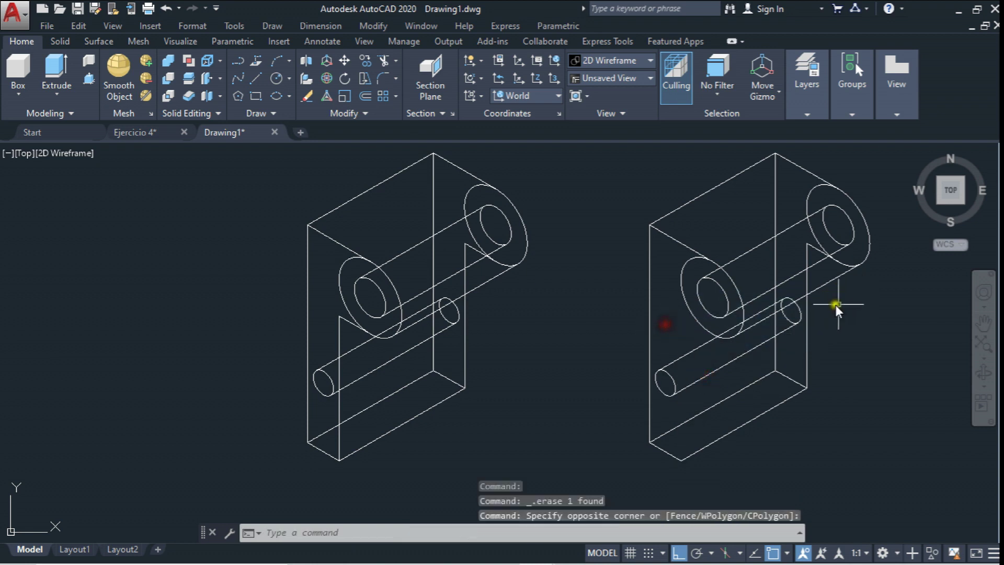
pyautogui.click(845, 296)
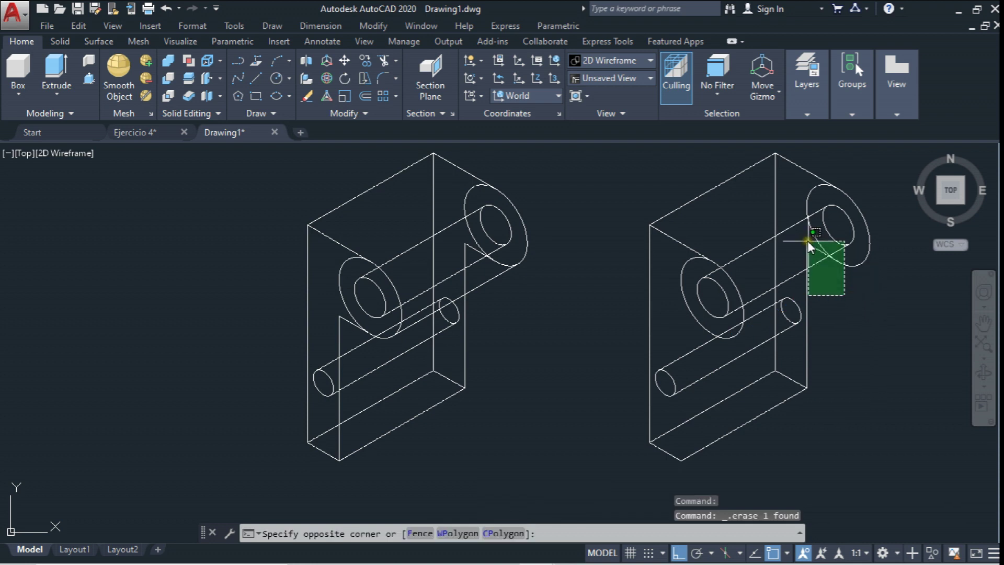
pyautogui.click(855, 325)
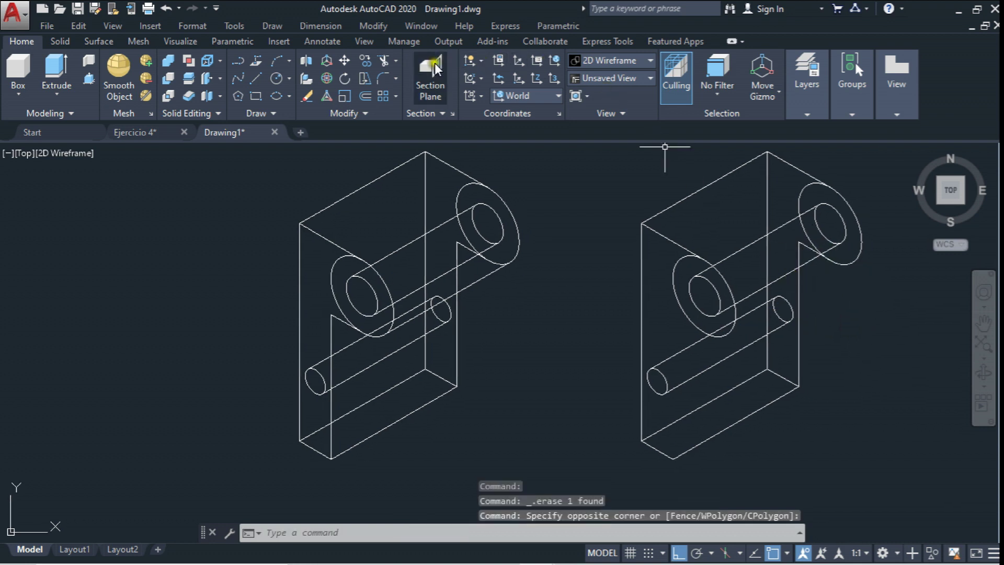
# Trim a vertical edge segment against the long cylinder edge
pyautogui.click(383, 62)
pyautogui.click(795, 268)
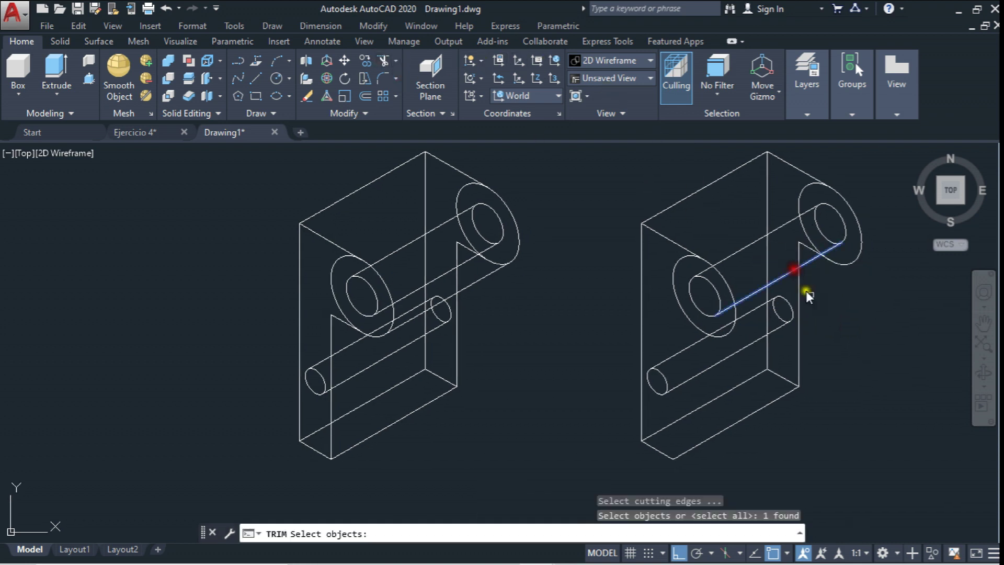
pyautogui.press('Return')
pyautogui.click(810, 316)
pyautogui.click(796, 334)
pyautogui.press('Escape')
# Erase the copy's bottom edge, undoing two mistaken erasures
pyautogui.click(673, 417)
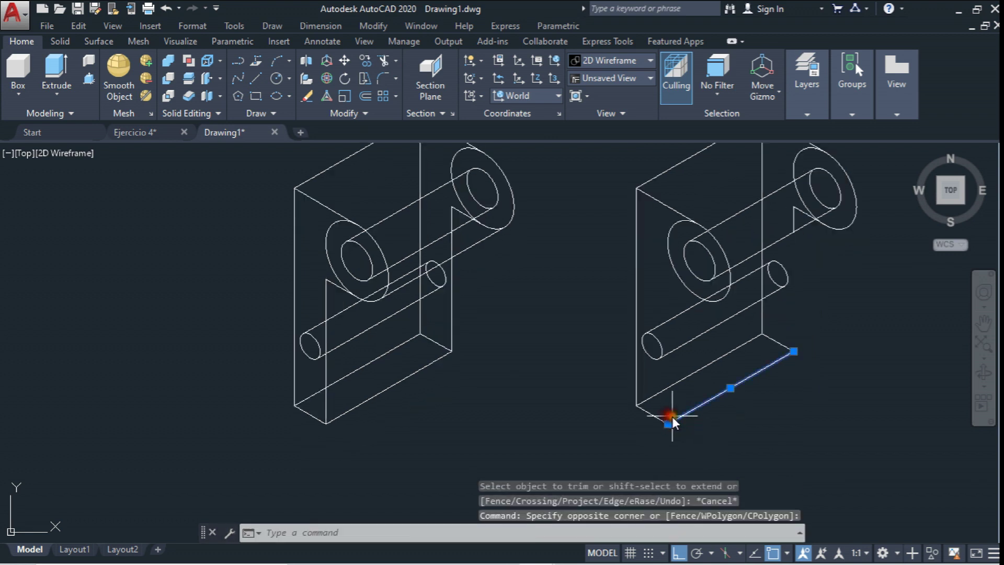
pyautogui.press('Delete')
pyautogui.click(678, 379)
pyautogui.click(676, 382)
pyautogui.press('Delete')
pyautogui.click(673, 418)
pyautogui.click(641, 434)
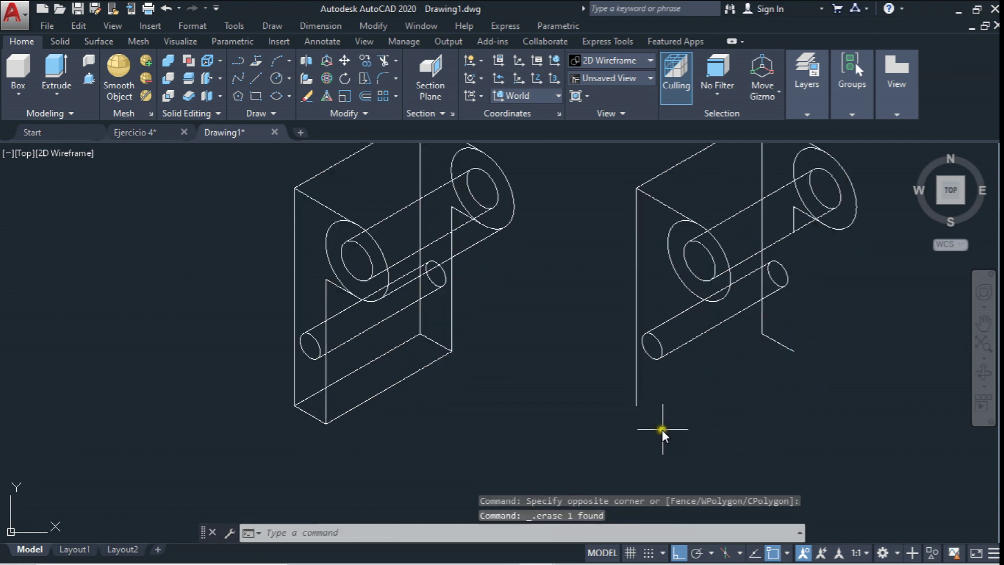
pyautogui.hotkey('ctrl', 'z')
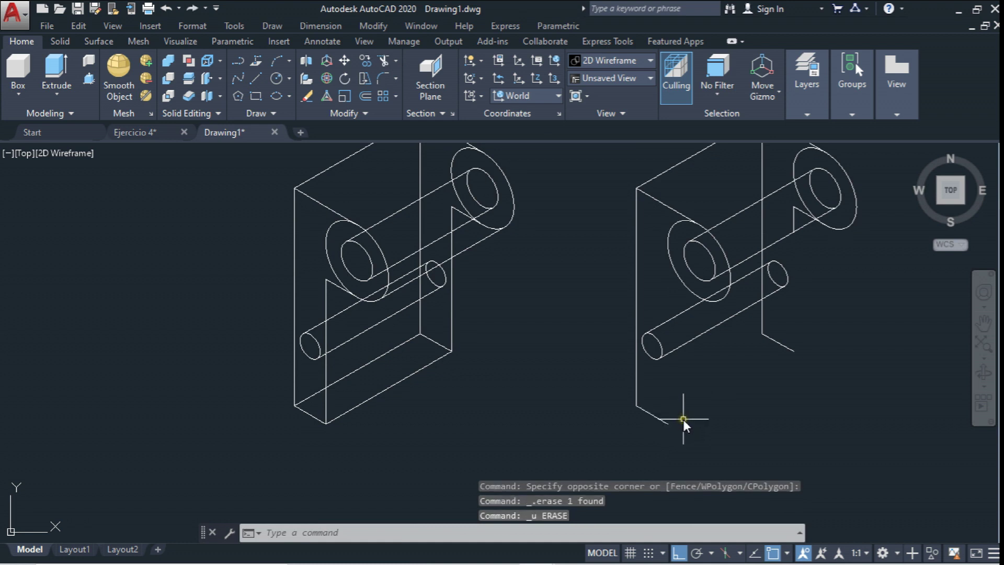
pyautogui.hotkey('ctrl', 'z')
# Erase the lower-left bottom edge and the left vertical edge
pyautogui.click(710, 409)
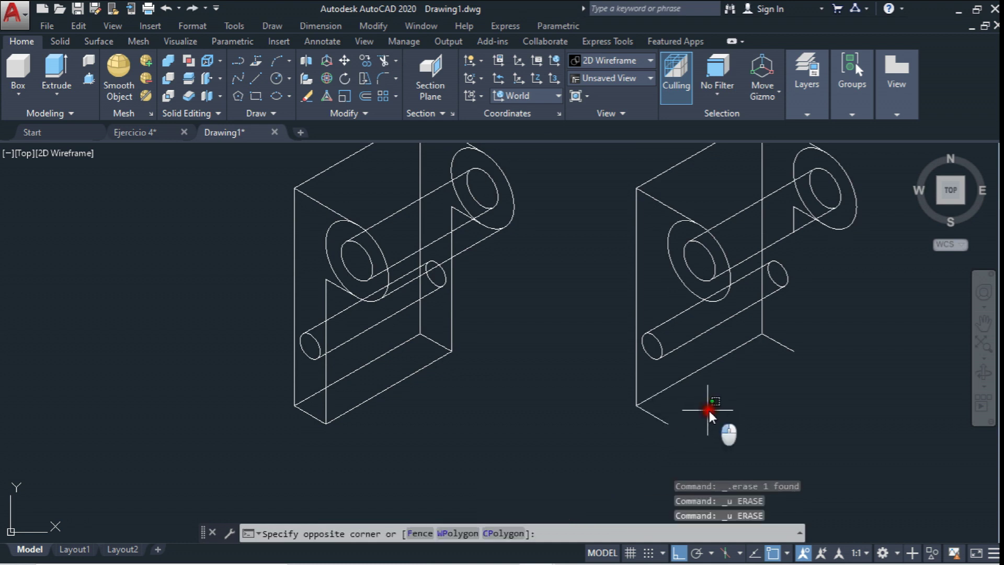
pyautogui.click(658, 432)
pyautogui.press('Delete')
pyautogui.moveTo(708, 397); pyautogui.dragTo(701, 404, button='middle')
pyautogui.click(632, 268)
pyautogui.click(572, 284)
pyautogui.press('Delete')
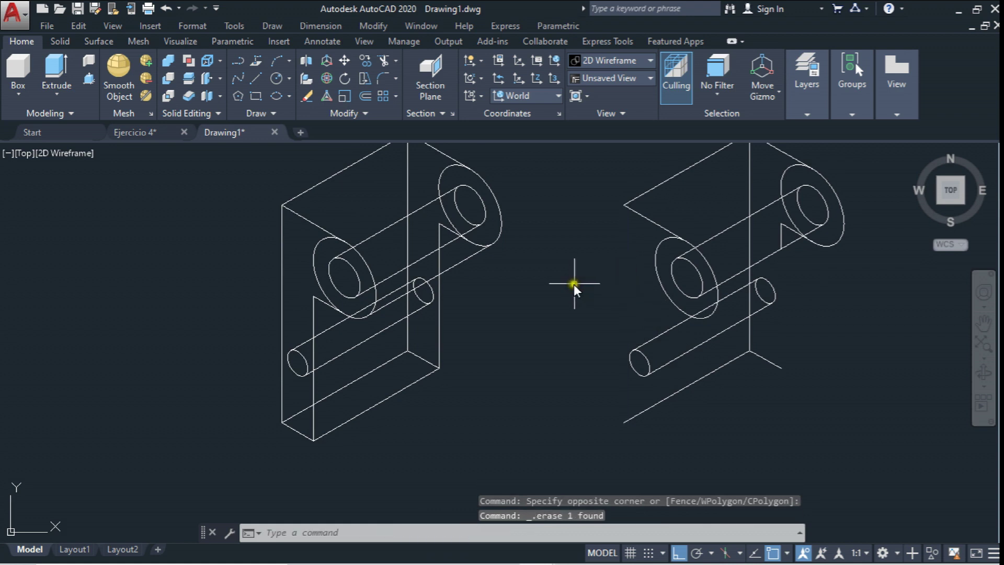
# Erase the front ellipse of the right copy
pyautogui.click(650, 211)
pyautogui.click(660, 264)
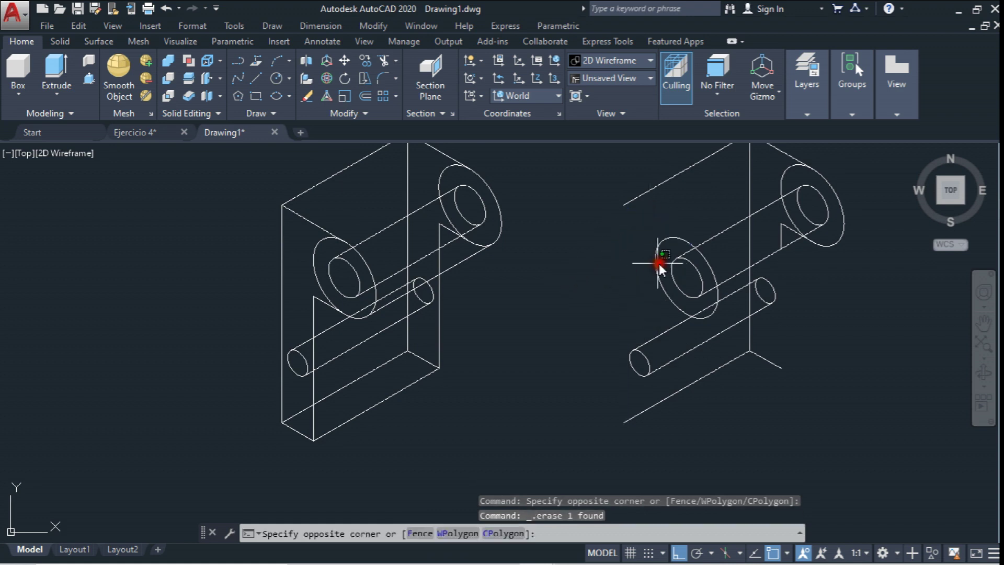
pyautogui.scroll(-3, 653, 267)
pyautogui.scroll(3, 651, 270)
pyautogui.click(624, 261)
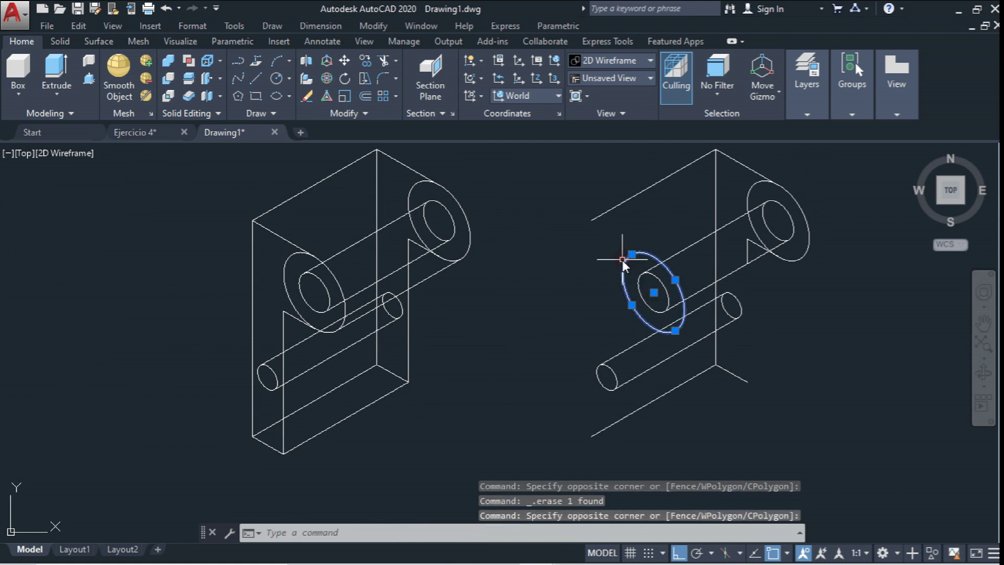
pyautogui.press('Delete')
# Erase the small inner ellipse and the lower cylinder-end ellipse
pyautogui.click(654, 283)
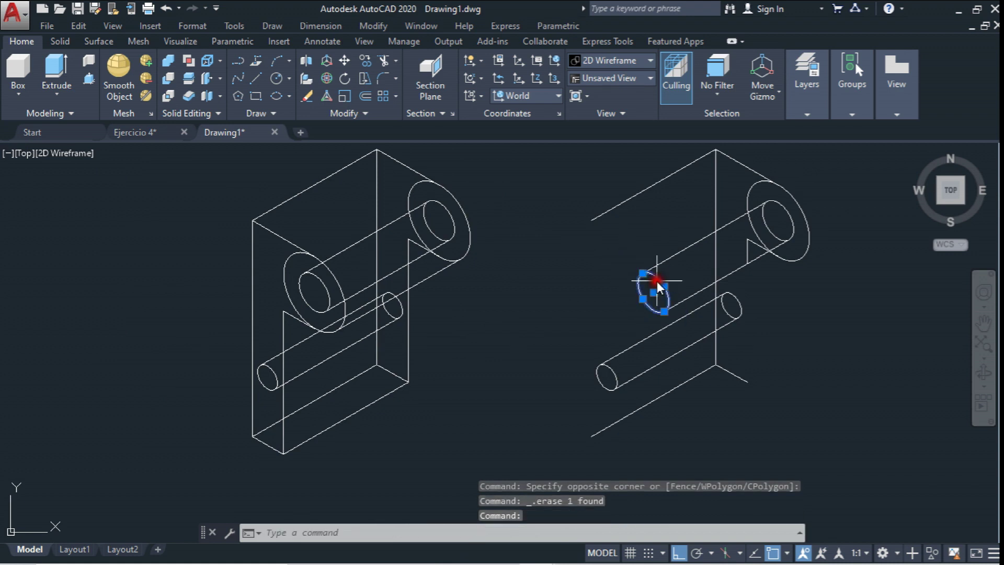
pyautogui.press('Delete')
pyautogui.click(614, 371)
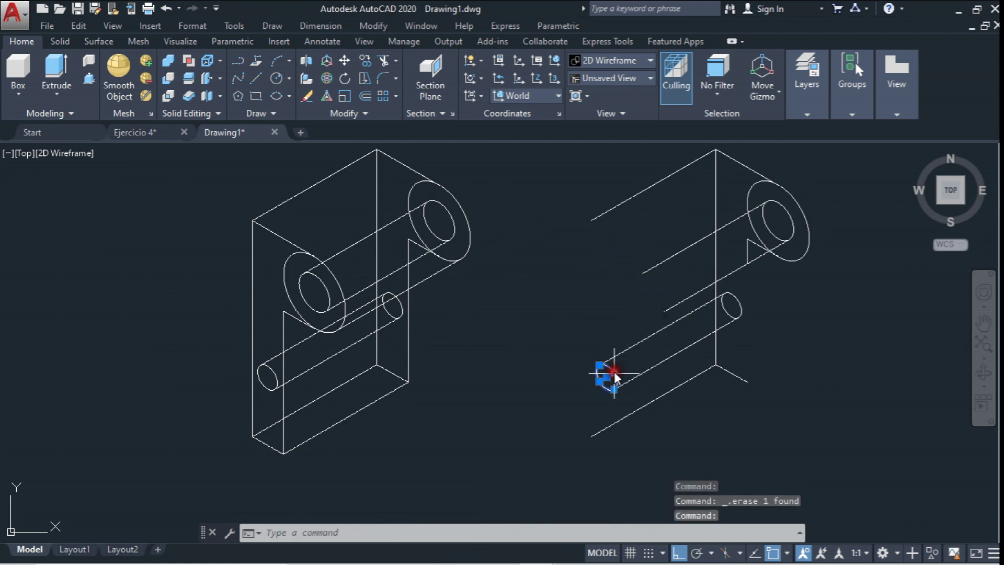
pyautogui.press('Delete')
pyautogui.scroll(-3, 692, 324)
pyautogui.scroll(-1, 692, 325)
pyautogui.scroll(-1, 666, 319)
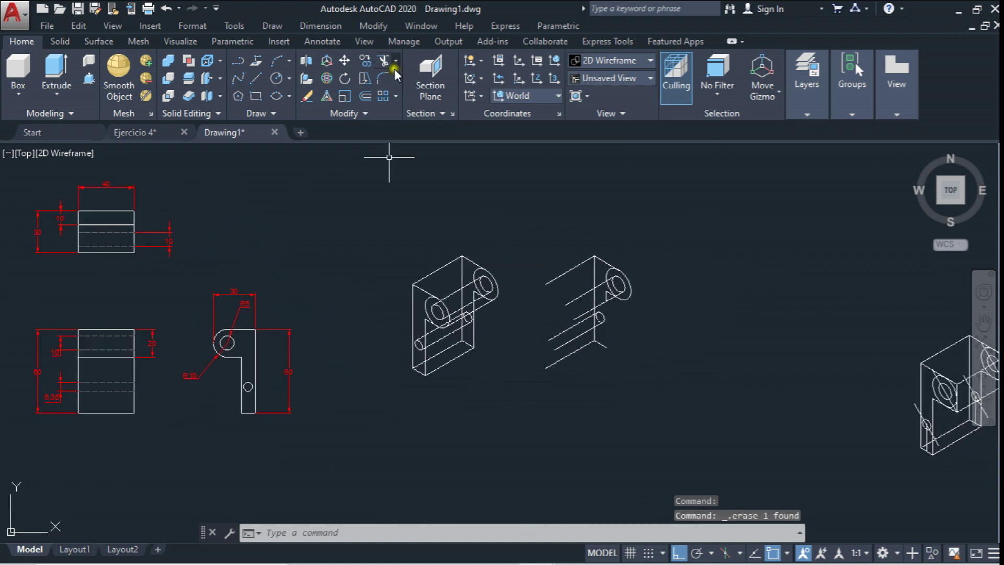
# Select the left bracket for copying, then cancel the copy
pyautogui.click(365, 61)
pyautogui.click(392, 226)
pyautogui.click(504, 393)
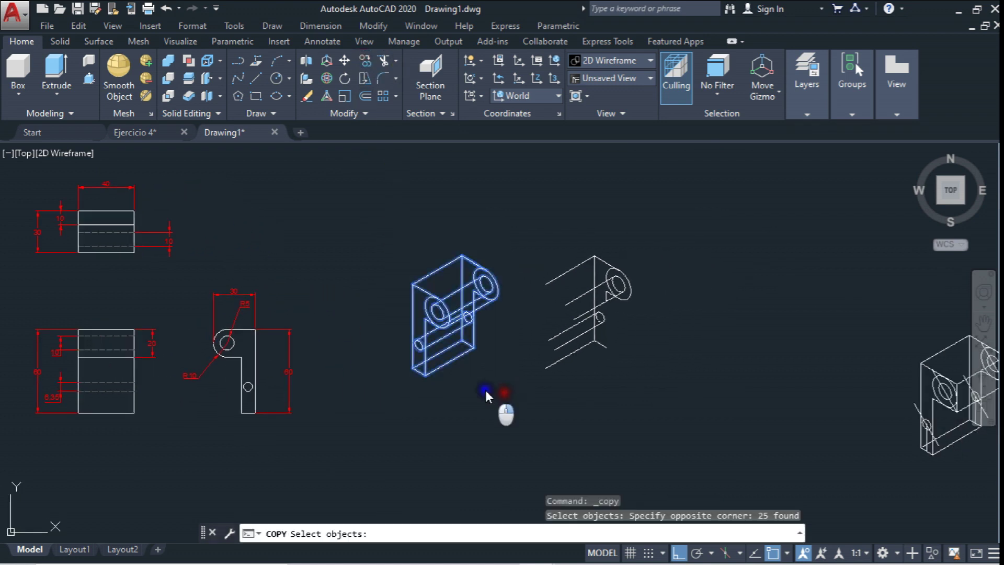
pyautogui.press('Return')
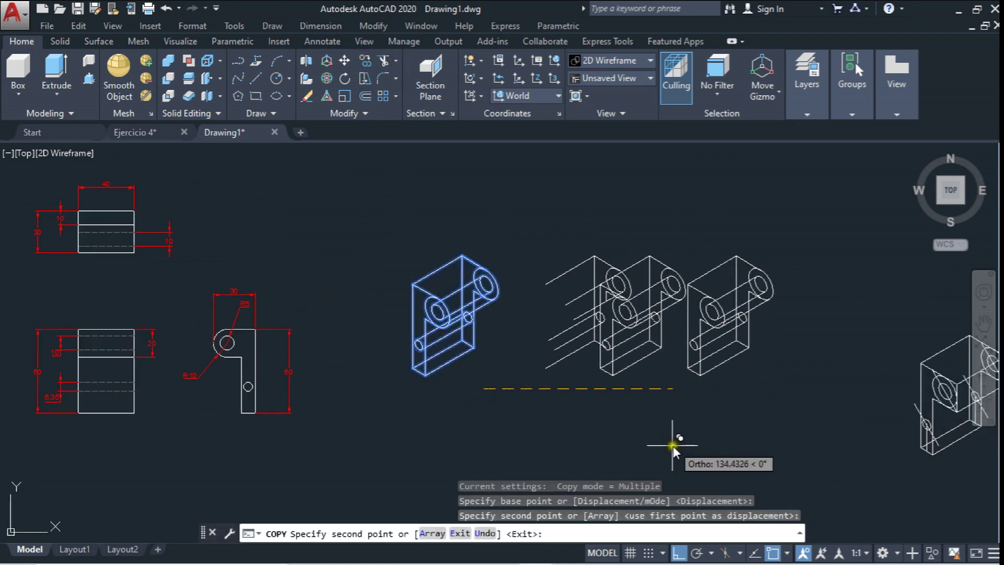
pyautogui.press('Escape')
pyautogui.scroll(2, 630, 306)
# Window-select the stripped-down middle bracket and open the layer dropdown
pyautogui.click(455, 179)
pyautogui.click(651, 439)
pyautogui.click(810, 114)
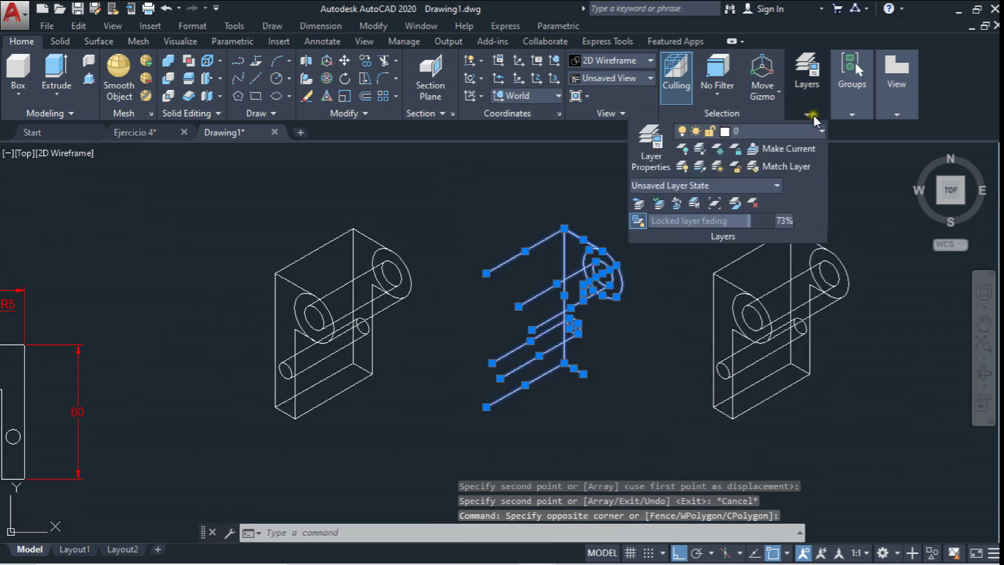
pyautogui.click(812, 135)
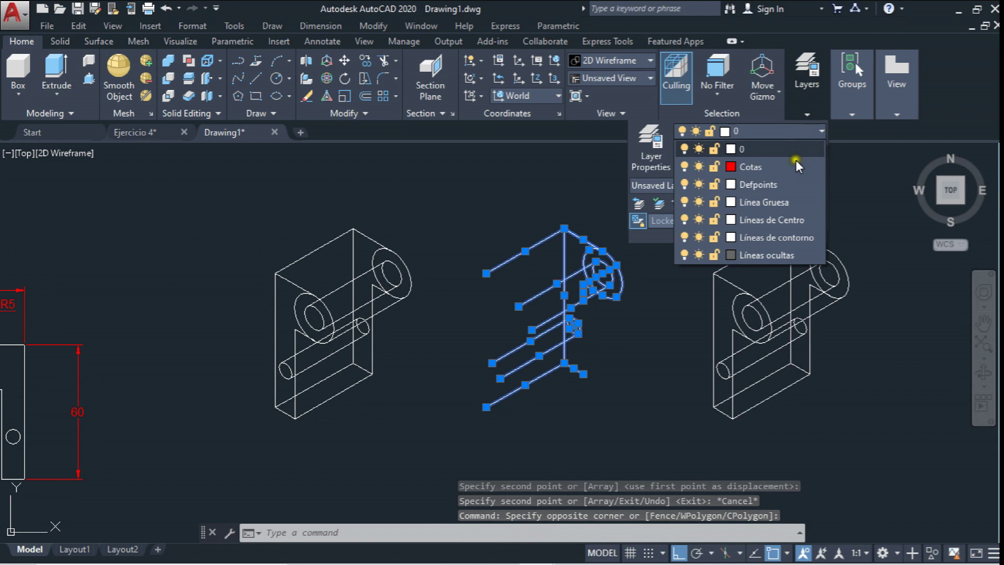
# Assign the middle bracket to Líneas ocultas with linetype scale 0.35
pyautogui.click(786, 250)
pyautogui.click(786, 250)
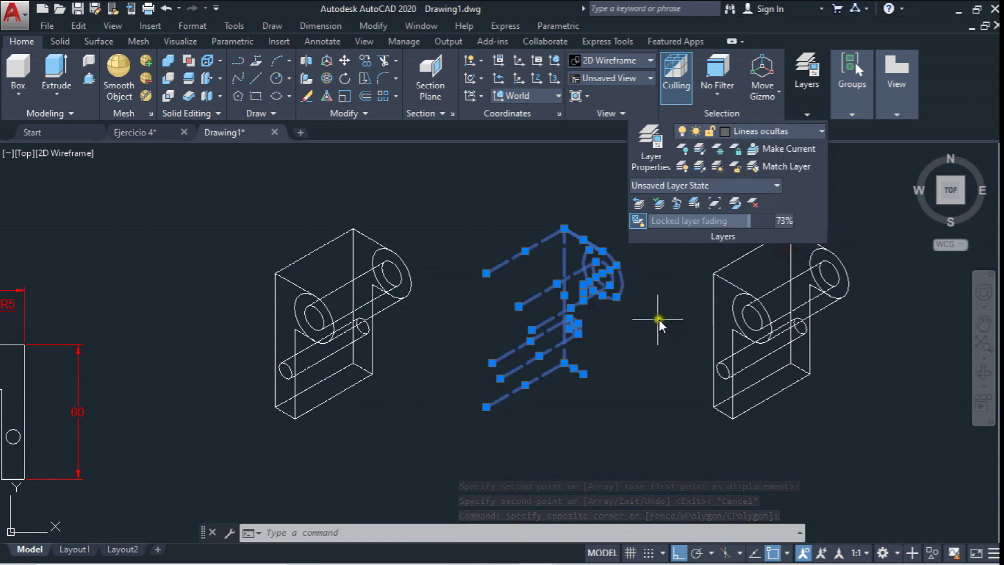
pyautogui.rightClick(620, 284)
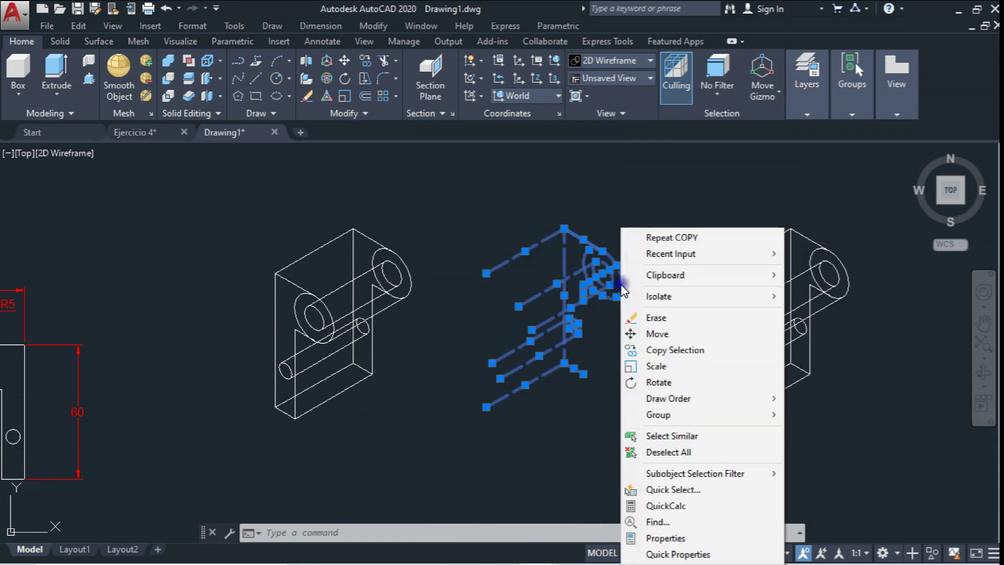
pyautogui.click(680, 539)
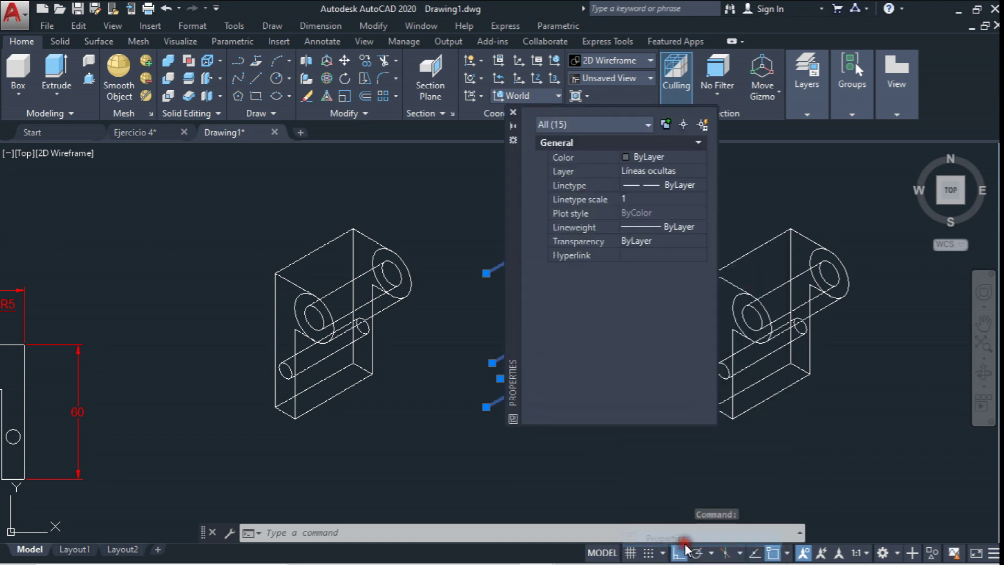
pyautogui.click(648, 196)
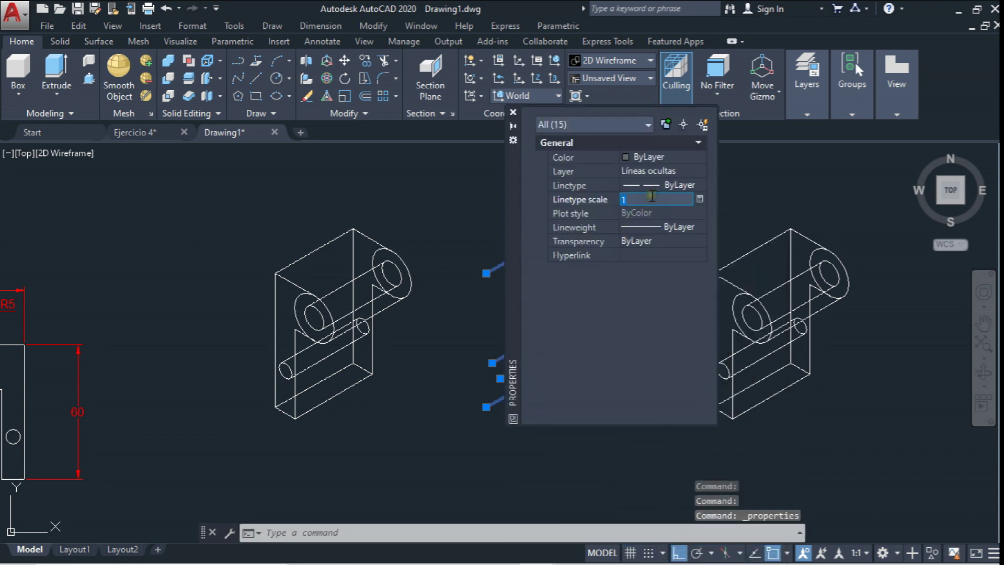
pyautogui.write('0.35')
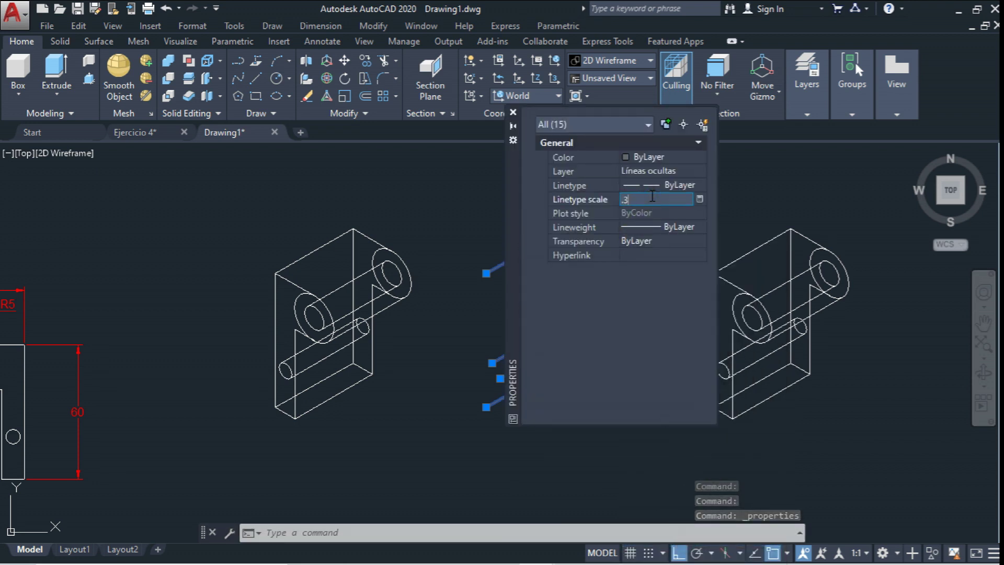
pyautogui.press('Return')
pyautogui.click(513, 112)
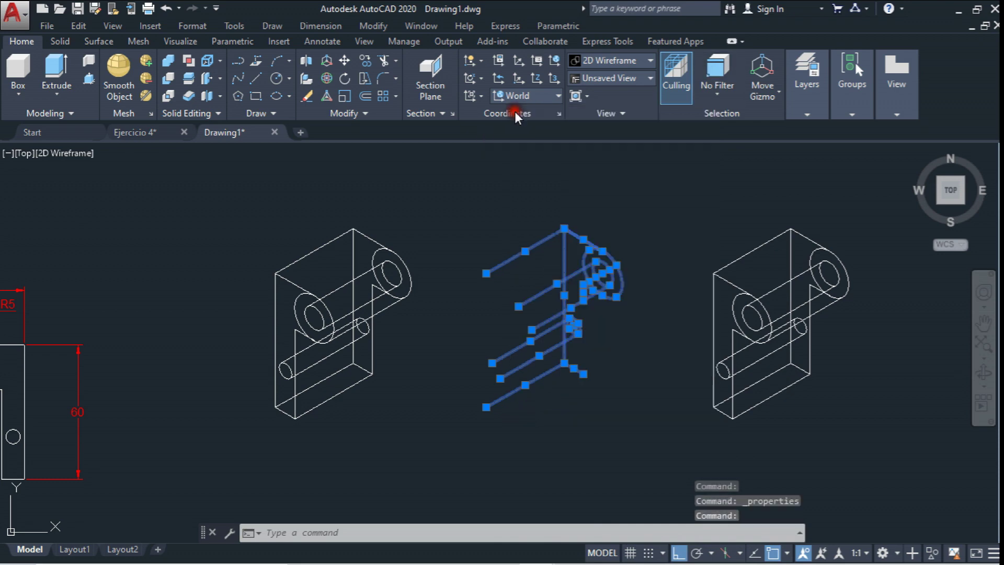
# Erase the small cylinder and a small leftover piece from the right bracket
pyautogui.press('Escape')
pyautogui.scroll(4, 575, 300)
pyautogui.scroll(-2, 557, 291)
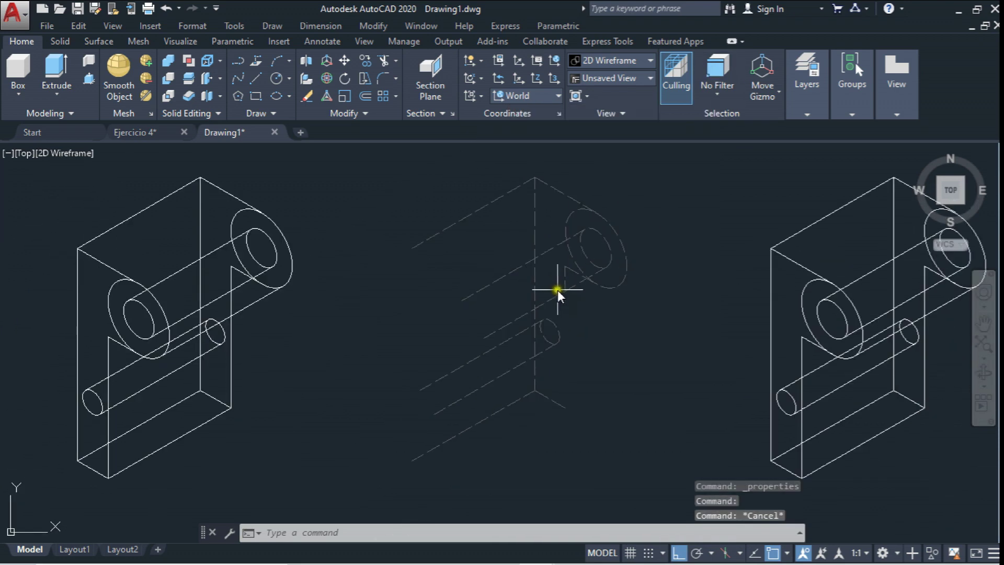
pyautogui.scroll(-5, 514, 285)
pyautogui.scroll(4, 601, 287)
pyautogui.scroll(3, 531, 359)
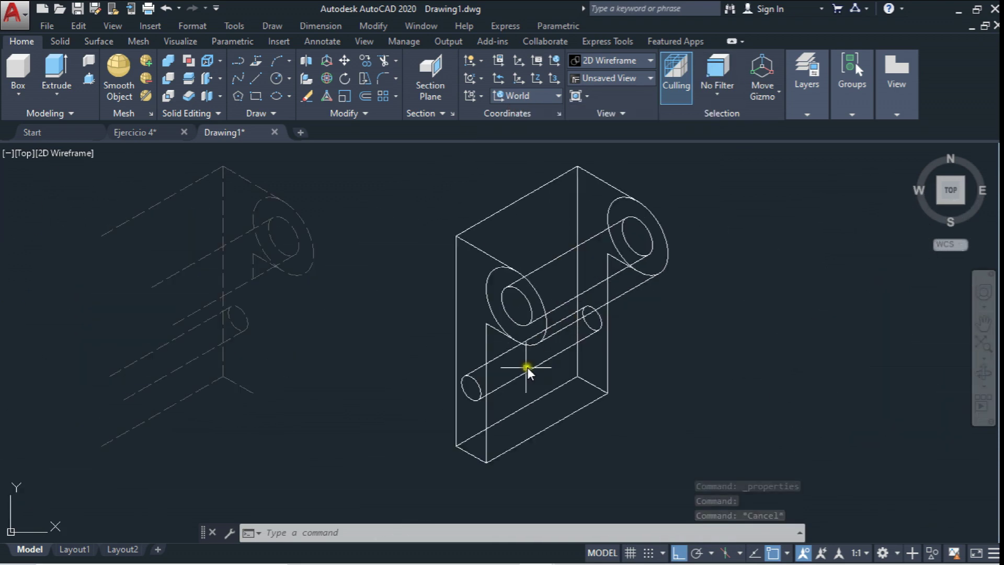
pyautogui.click(501, 401)
pyautogui.click(492, 358)
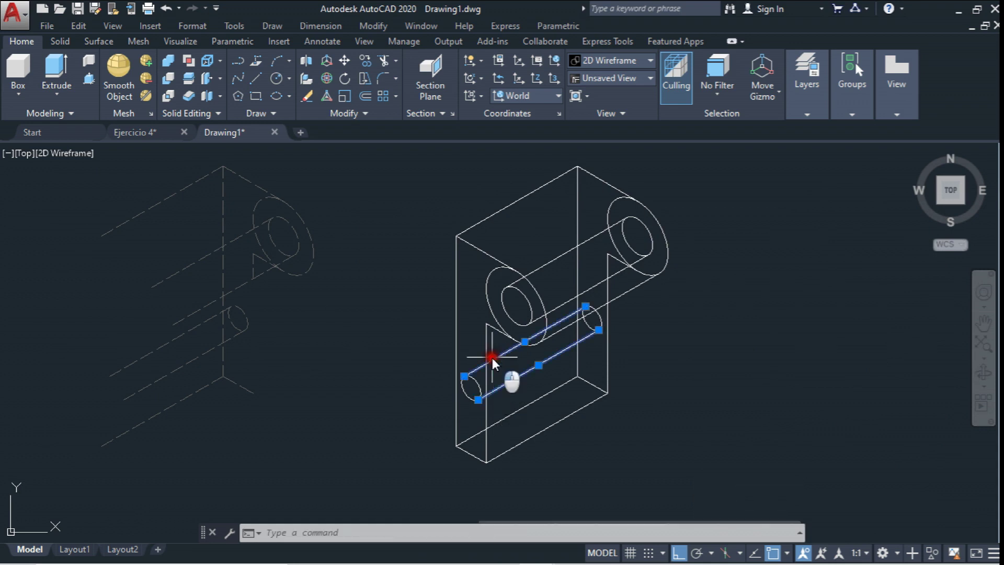
pyautogui.press('Delete')
pyautogui.click(596, 331)
pyautogui.click(576, 345)
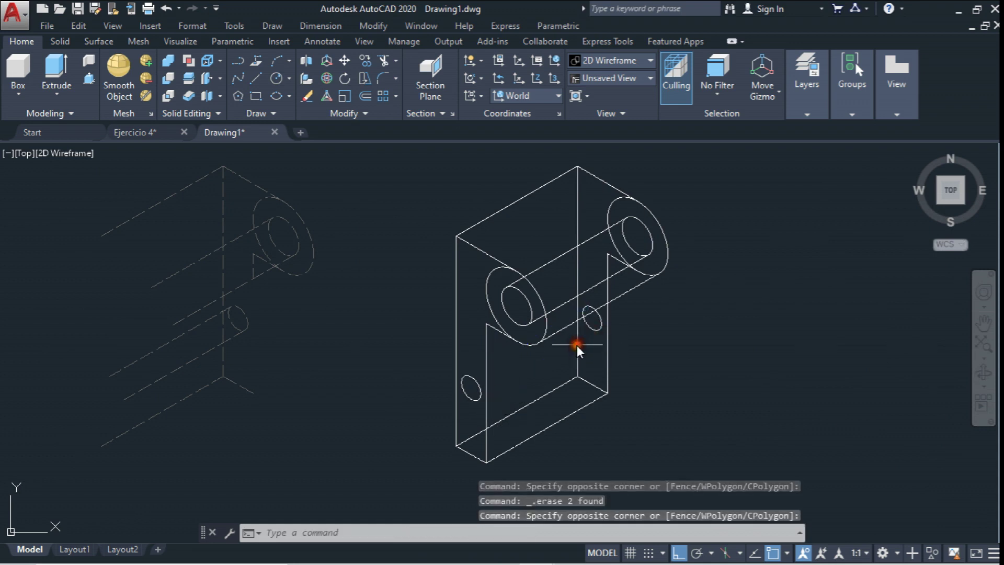
pyautogui.press('Delete')
# Erase the inner hole and one cylinder edge line
pyautogui.click(608, 306)
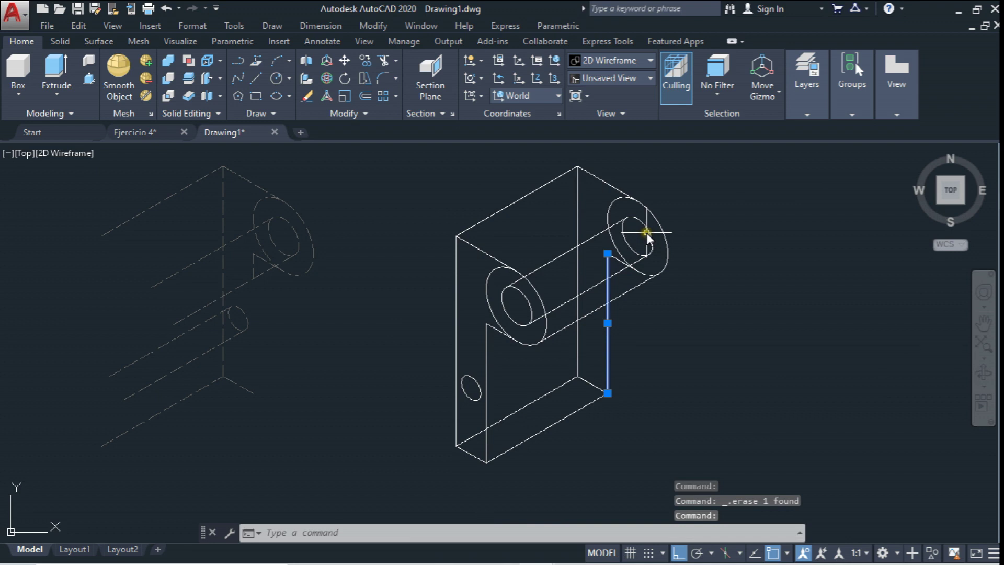
pyautogui.moveTo(643, 234); pyautogui.dragTo(654, 257, button='middle')
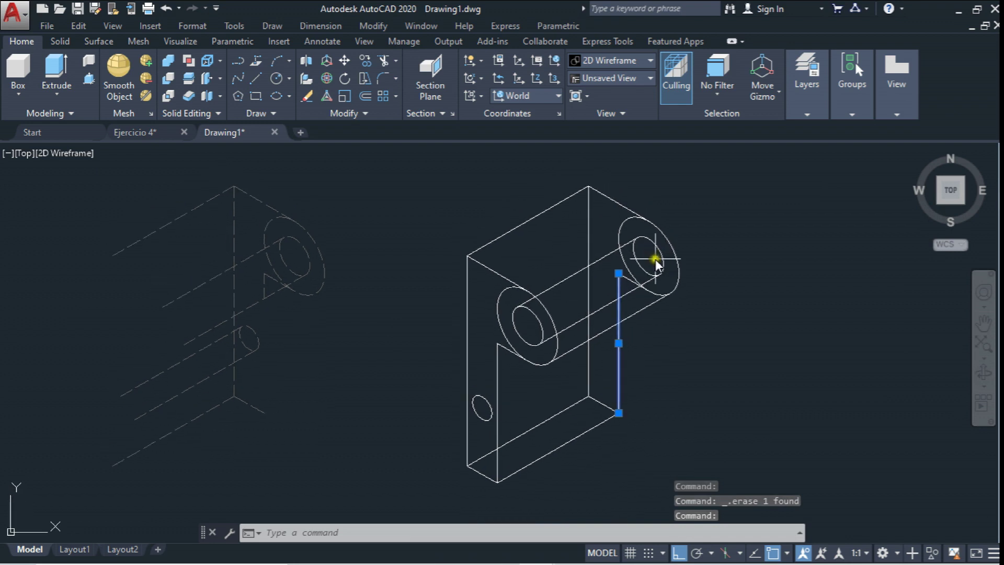
pyautogui.press('Escape')
pyautogui.click(661, 274)
pyautogui.click(648, 250)
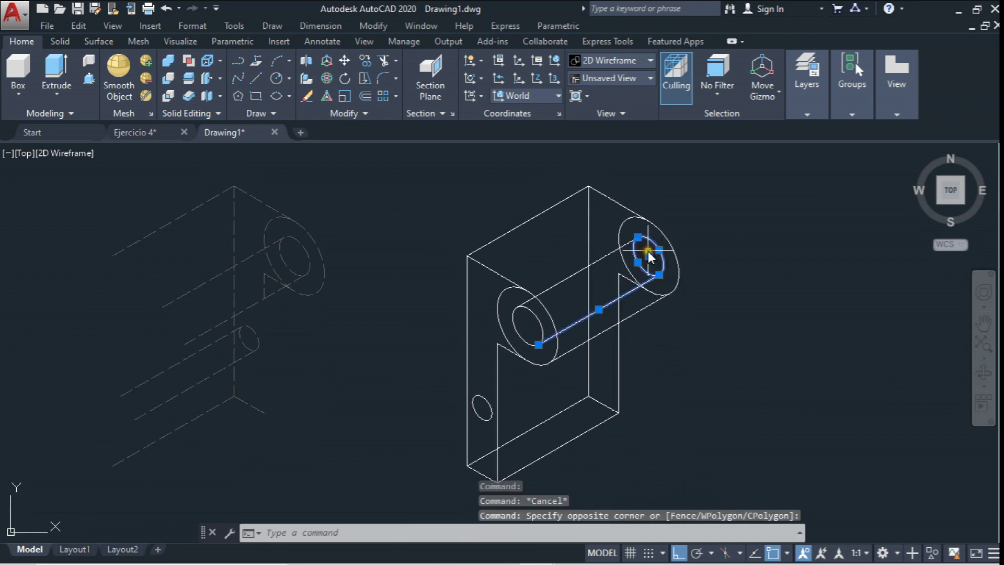
pyautogui.press('Delete')
pyautogui.click(641, 243)
pyautogui.press('Delete')
pyautogui.moveTo(654, 275); pyautogui.dragTo(662, 284, button='middle')
# Trim away the ellipse's left arcs against the top, left and lower edges
pyautogui.write('tr')
pyautogui.press('Return')
pyautogui.click(626, 208)
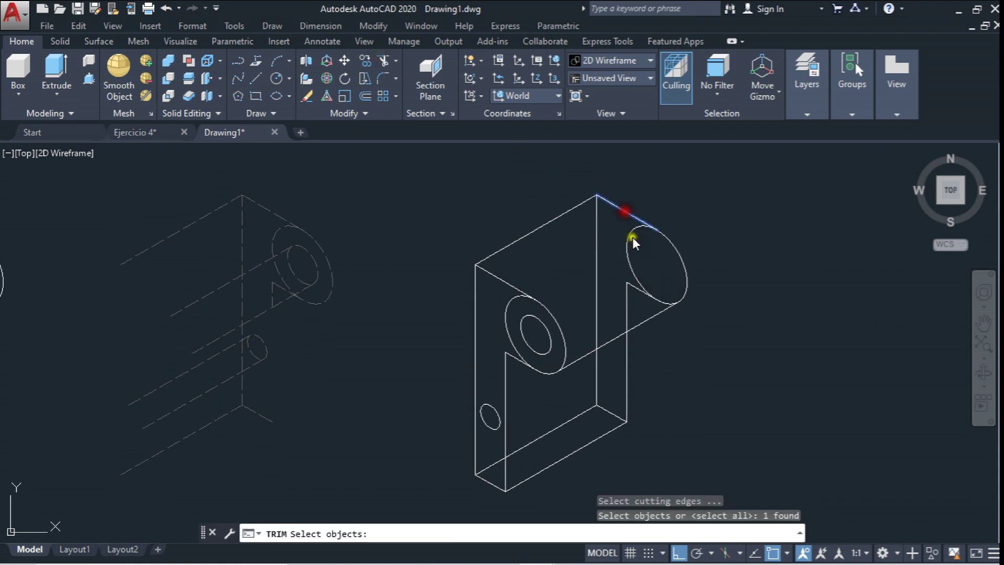
pyautogui.press('Return')
pyautogui.click(632, 284)
pyautogui.press('Return')
pyautogui.press('Return')
pyautogui.click(488, 273)
pyautogui.click(513, 358)
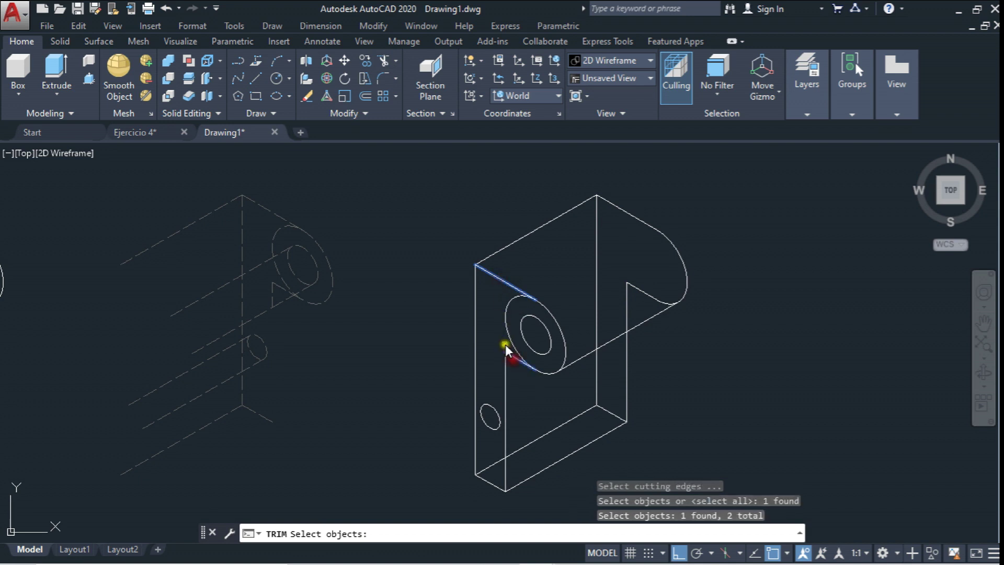
pyautogui.press('Return')
pyautogui.click(507, 335)
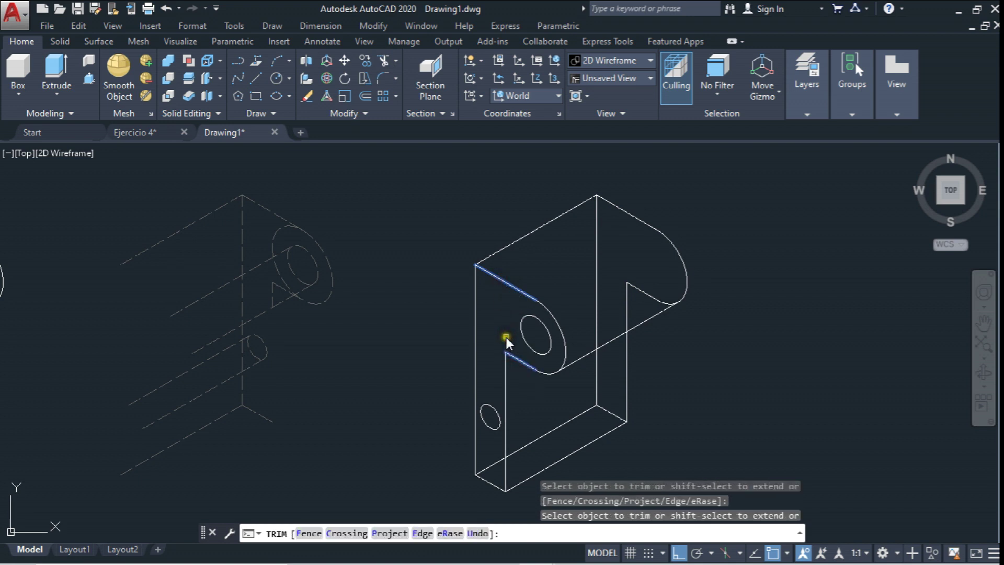
pyautogui.moveTo(506, 337); pyautogui.dragTo(513, 287, button='middle')
pyautogui.press('Escape')
# Erase the three edges at the bracket's lower corner
pyautogui.moveTo(610, 338); pyautogui.dragTo(587, 362)
pyautogui.press('Delete')
pyautogui.scroll(-3, 596, 340)
pyautogui.scroll(2, 532, 284)
pyautogui.scroll(2, 538, 281)
# Trim the vertical edge segment above the lower tangent edge
pyautogui.write('tr')
pyautogui.press('Return')
pyautogui.click(743, 315)
pyautogui.click(726, 297)
pyautogui.press('Return')
pyautogui.click(729, 272)
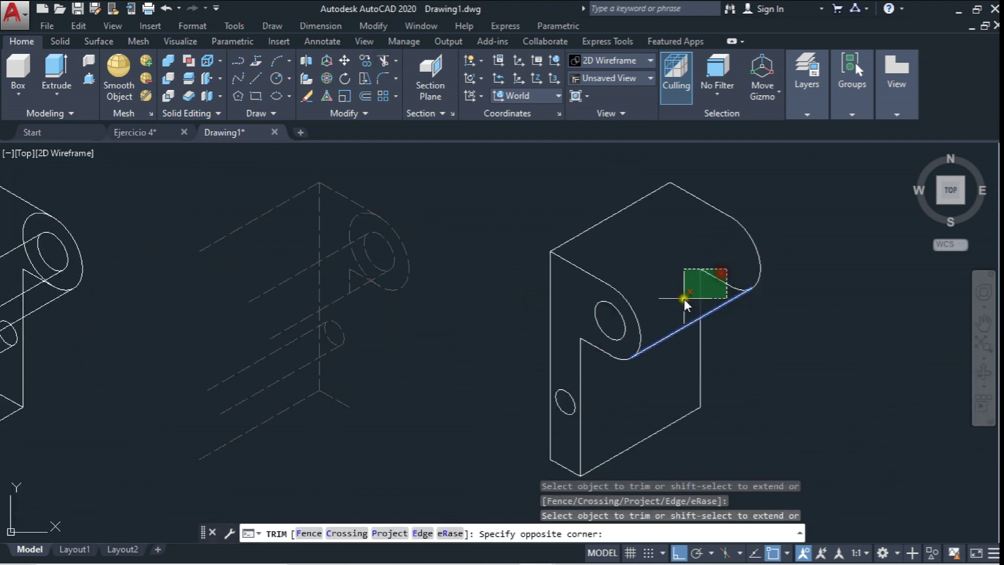
pyautogui.click(685, 294)
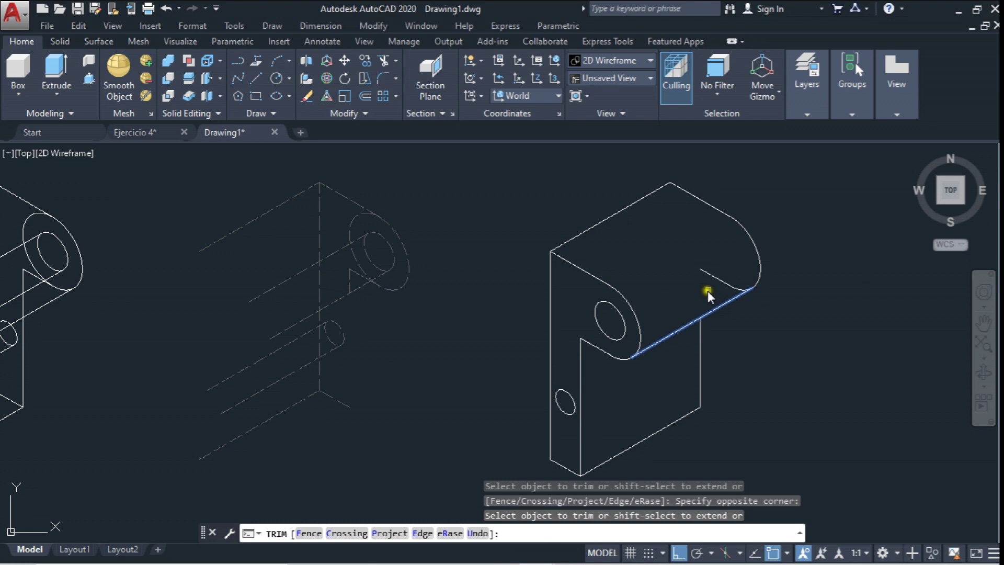
pyautogui.click(720, 279)
pyautogui.scroll(2, 717, 281)
pyautogui.press('Escape')
# Delete the short leftover line beside the rounded end
pyautogui.moveTo(690, 281); pyautogui.dragTo(689, 284)
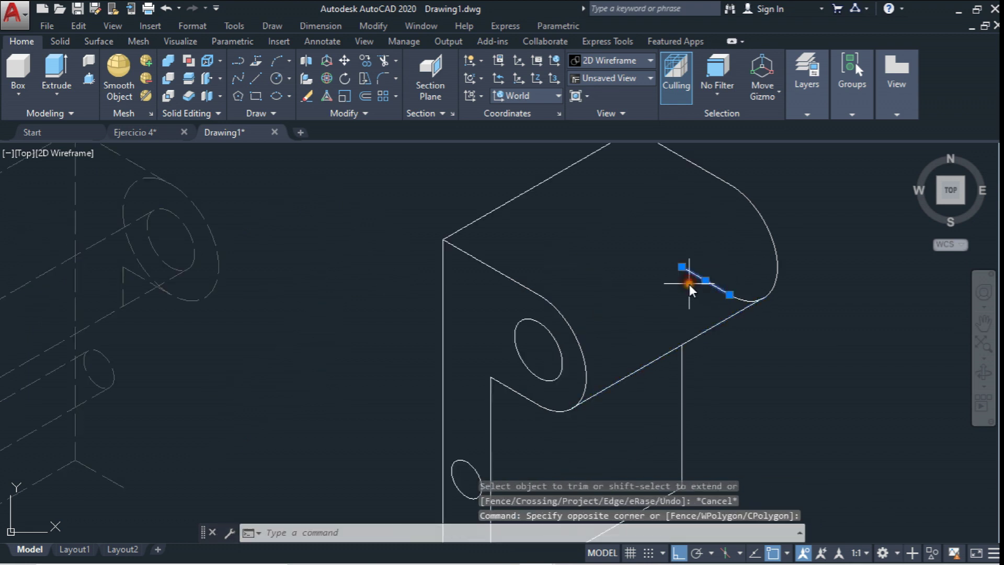
pyautogui.press('Delete')
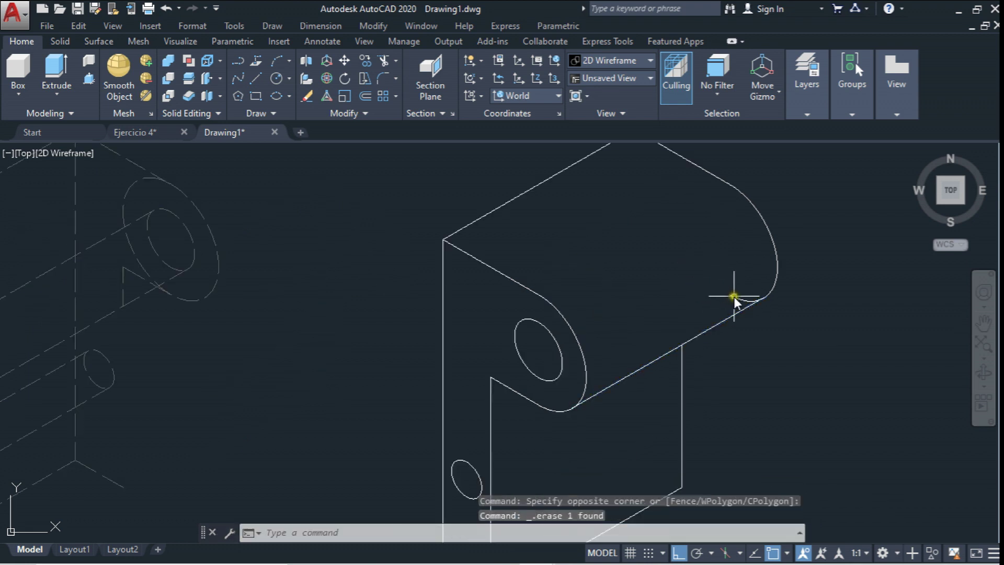
pyautogui.click(731, 296)
pyautogui.scroll(-1, 688, 312)
pyautogui.press('Escape')
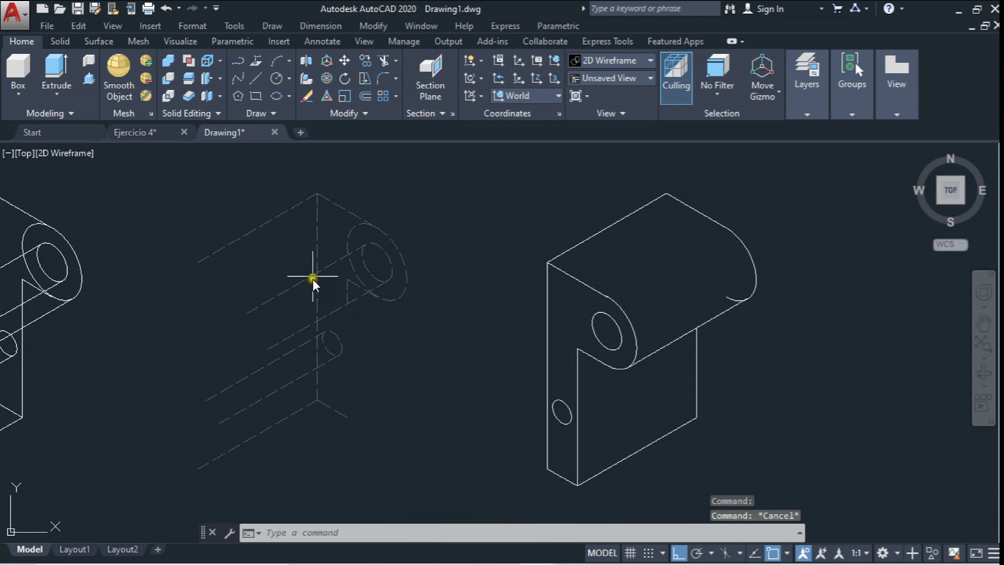
pyautogui.click(391, 66)
# Choose the top edge and another line as trim cutting edges, then cancel the trim
pyautogui.click(355, 182)
pyautogui.click(338, 211)
pyautogui.click(358, 286)
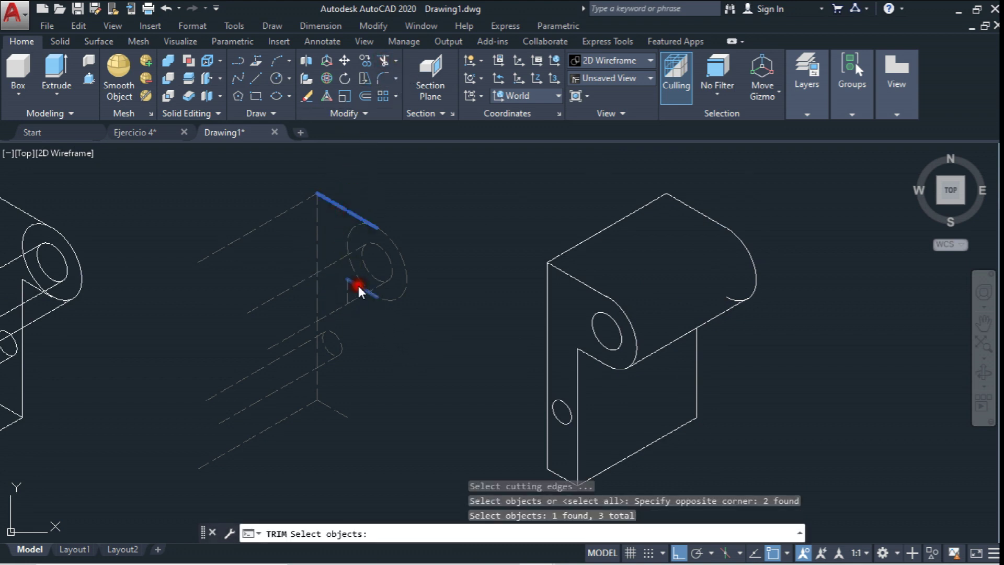
pyautogui.rightClick(406, 288)
pyautogui.press('Escape')
pyautogui.scroll(-2, 458, 246)
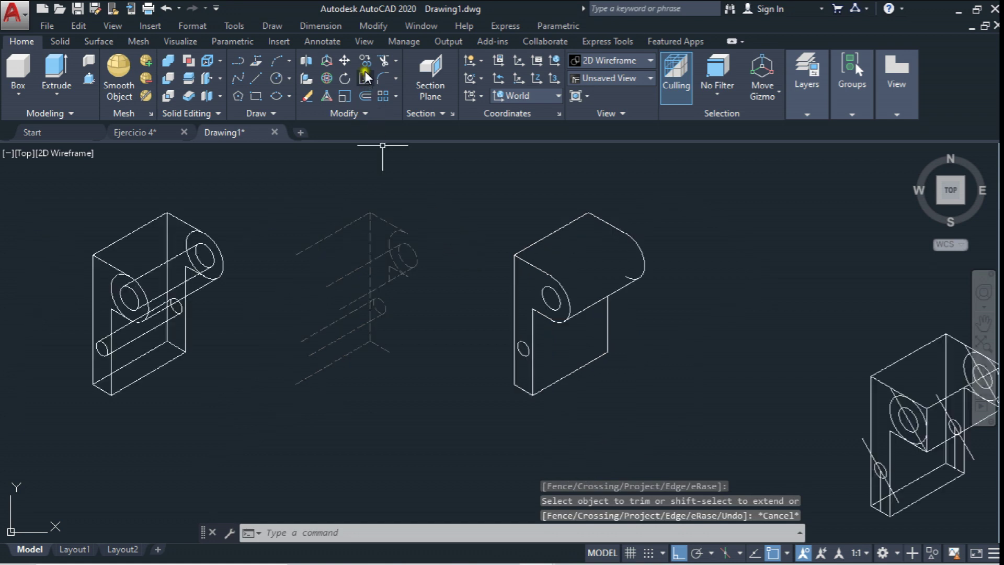
# Copy the dashed hidden-line drawing onto the right bracket, corner to corner
pyautogui.click(365, 61)
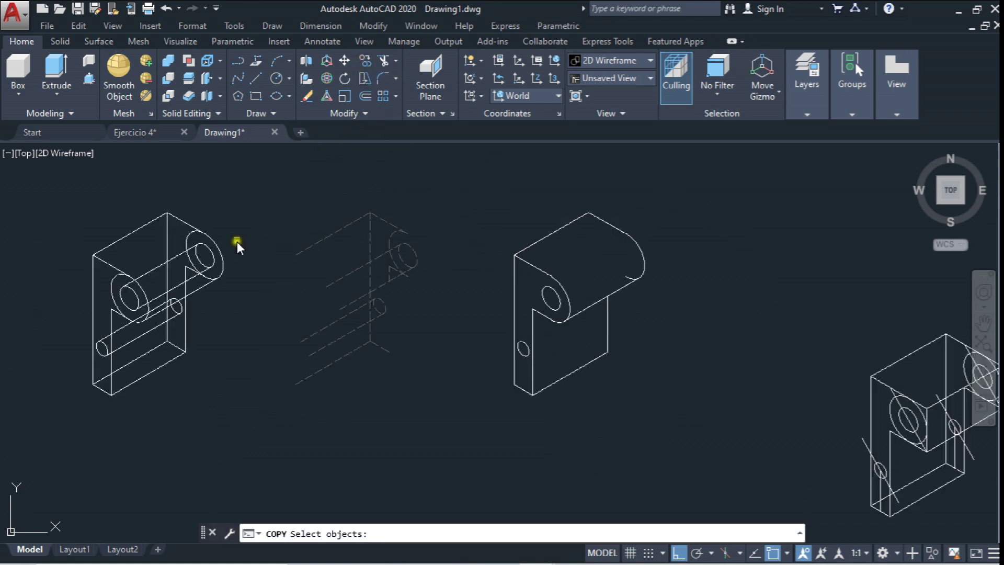
pyautogui.click(274, 191)
pyautogui.click(421, 385)
pyautogui.press('Return')
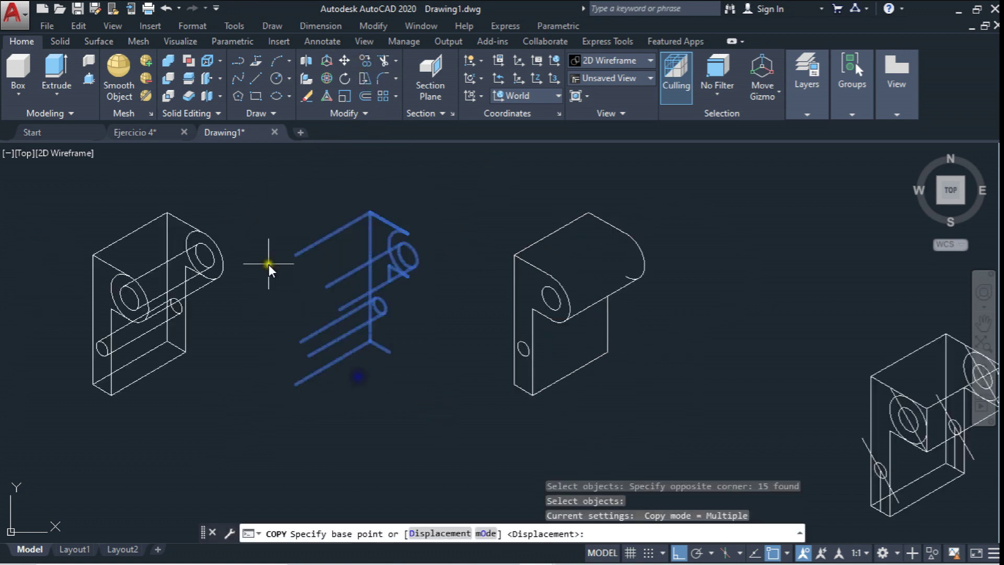
pyautogui.click(291, 258)
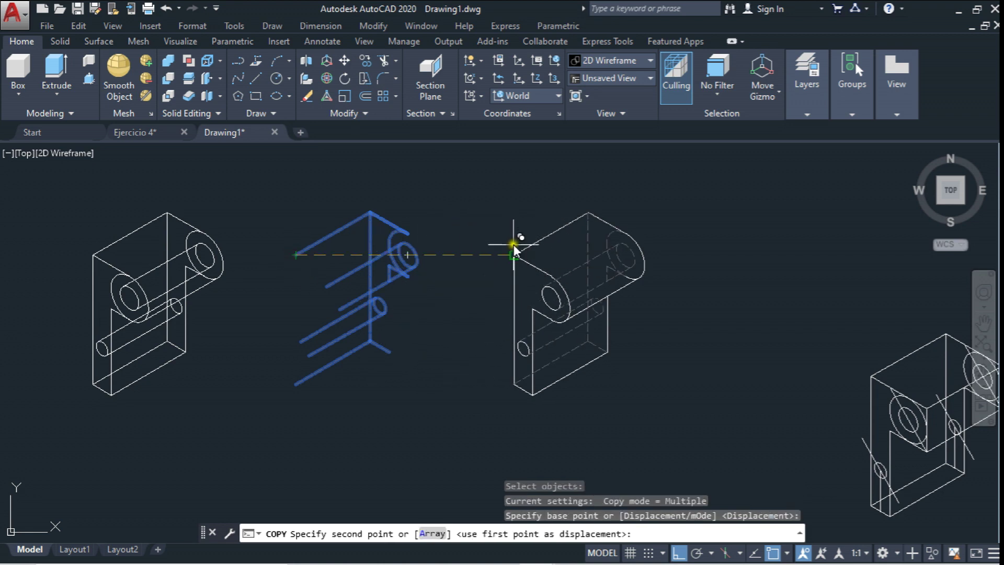
pyautogui.click(512, 258)
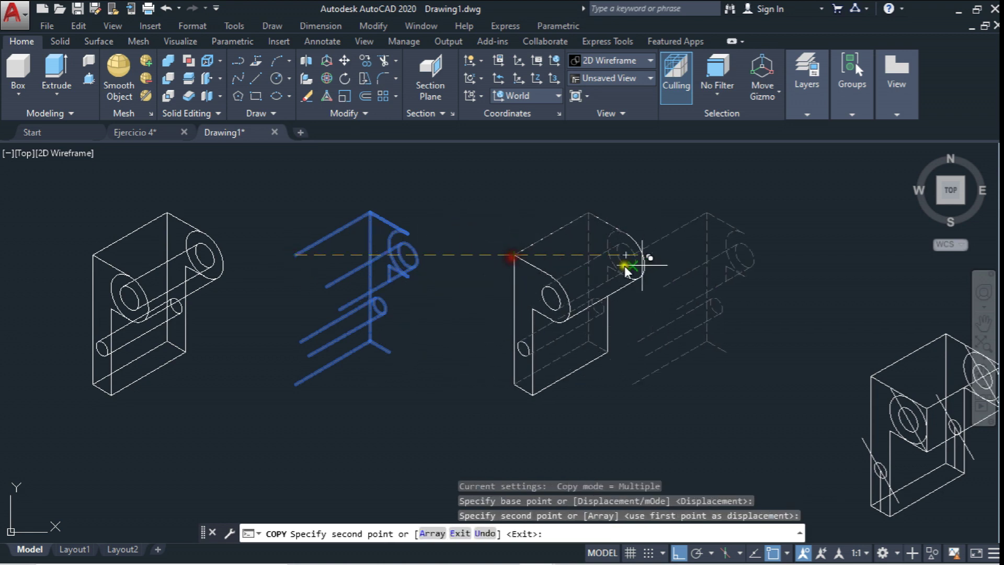
pyautogui.scroll(2, 590, 219)
pyautogui.press('Escape')
# Delete edges across the bracket's top, then undo that deletion
pyautogui.click(596, 200)
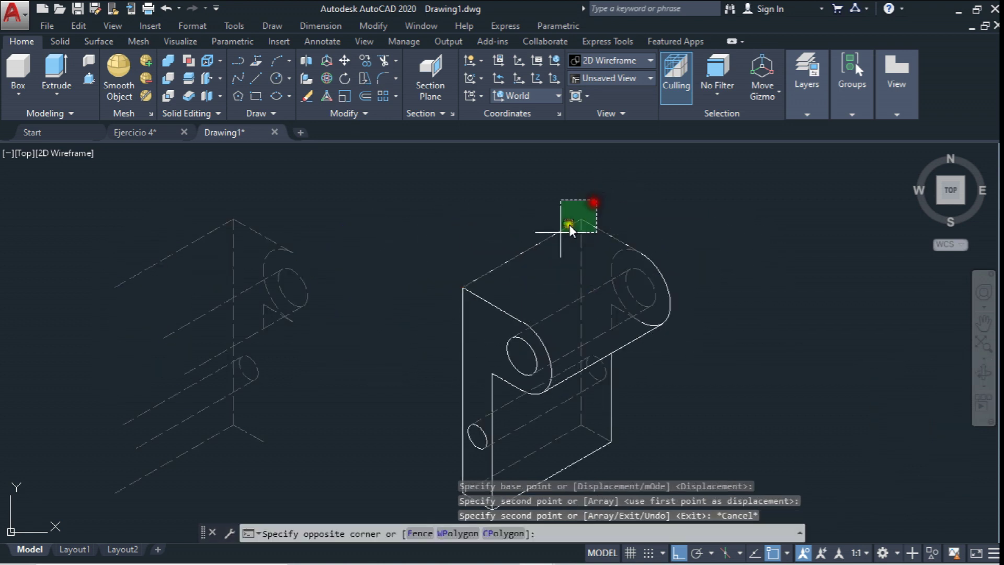
pyautogui.click(442, 298)
pyautogui.press('Escape')
pyautogui.click(428, 178)
pyautogui.click(590, 313)
pyautogui.press('Delete')
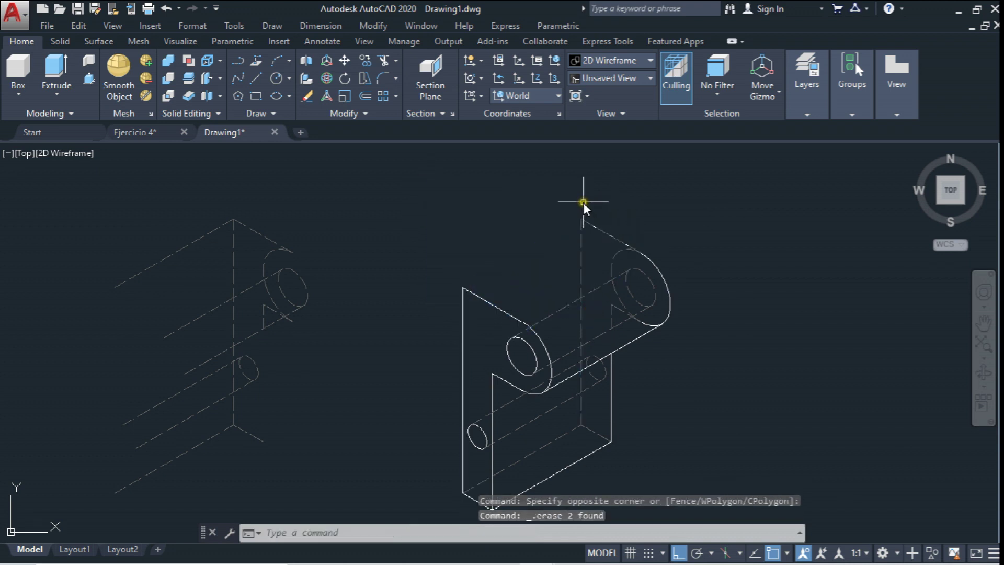
pyautogui.hotkey('ctrl', 'z')
# Erase the duplicated diagonal edge near the bracket's top
pyautogui.scroll(5, 474, 275)
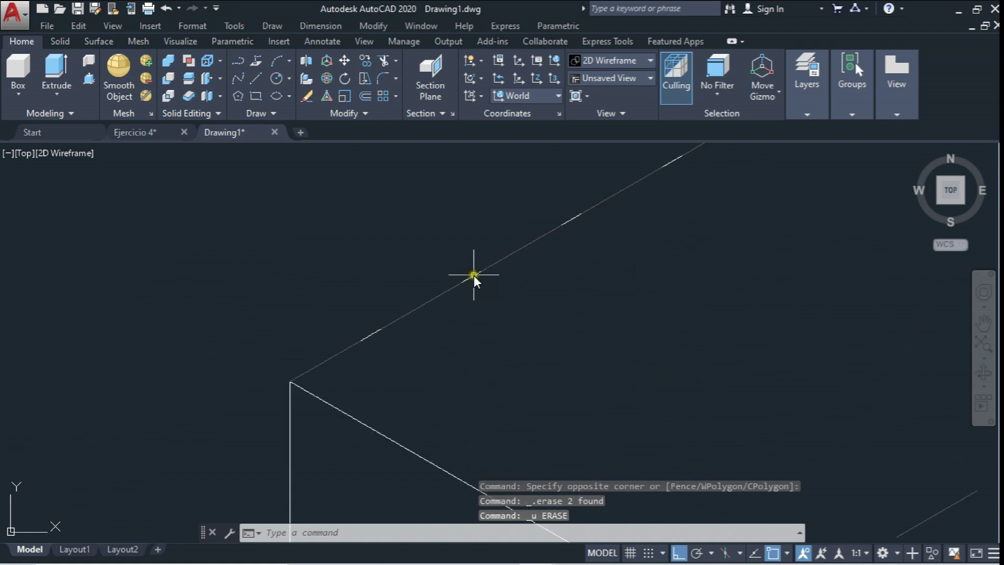
pyautogui.click(395, 319)
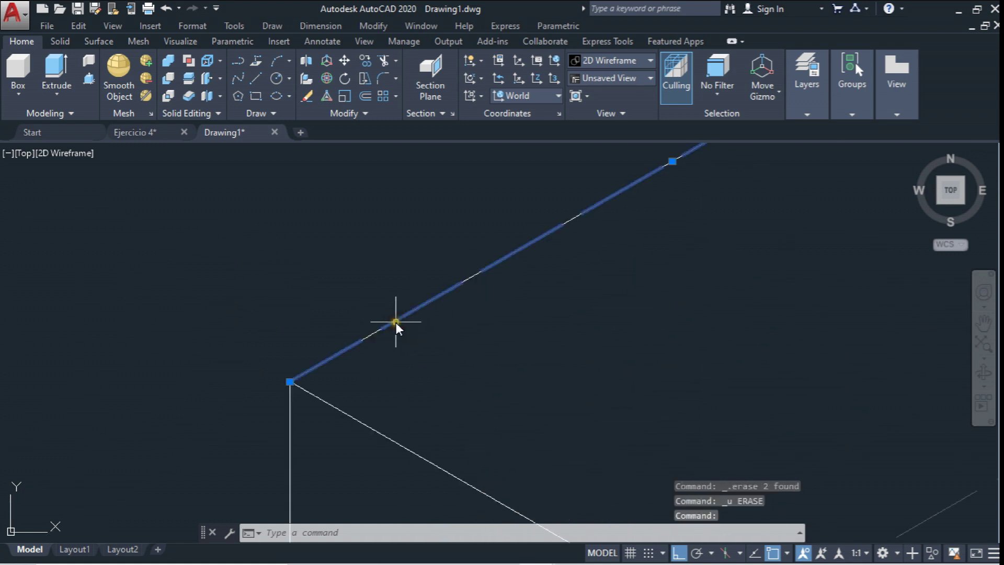
pyautogui.press('Delete')
pyautogui.scroll(-2, 395, 325)
pyautogui.scroll(-3, 396, 326)
pyautogui.scroll(4, 589, 250)
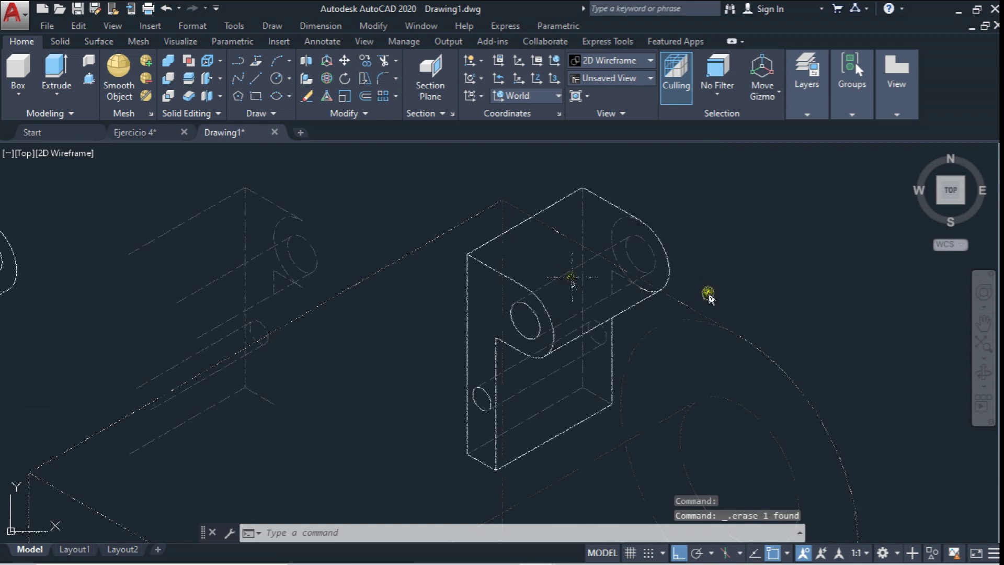
pyautogui.scroll(1, 590, 342)
pyautogui.scroll(1, 620, 269)
pyautogui.scroll(1, 625, 270)
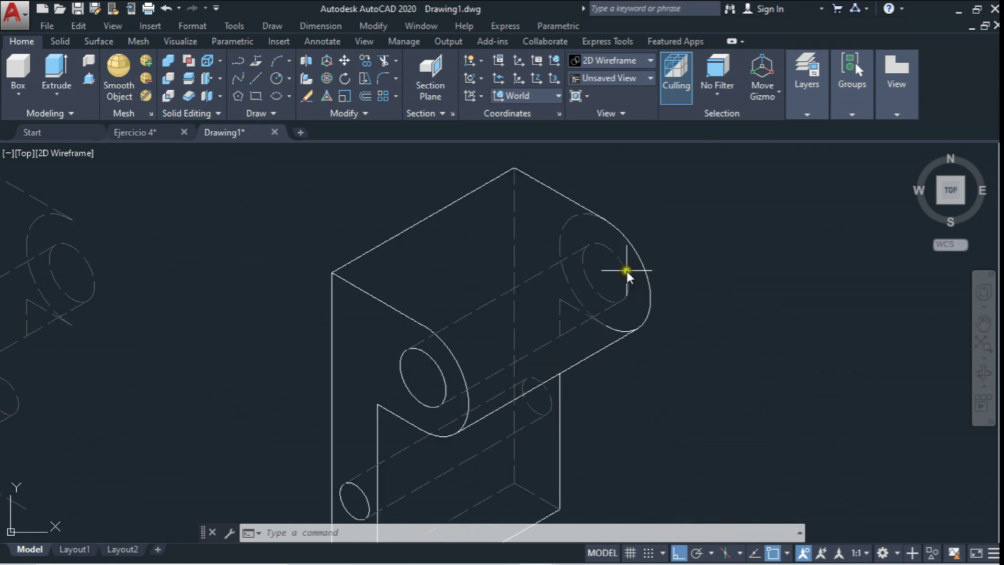
pyautogui.scroll(-5, 626, 271)
pyautogui.scroll(-2, 612, 268)
pyautogui.scroll(5, 509, 254)
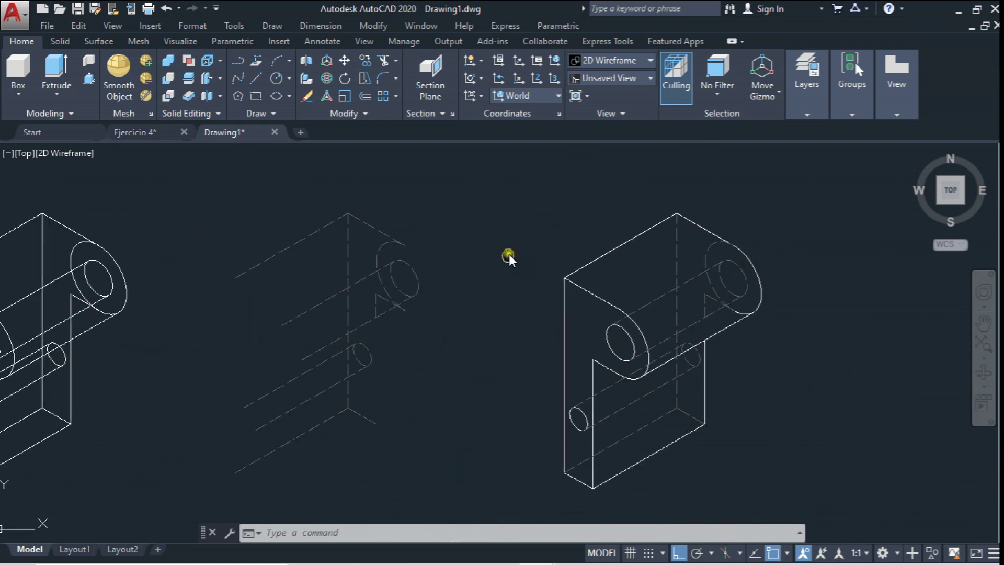
# Copy the left bracket to a new spot beside the right bracket
pyautogui.scroll(-2, 510, 250)
pyautogui.click(366, 60)
pyautogui.click(84, 200)
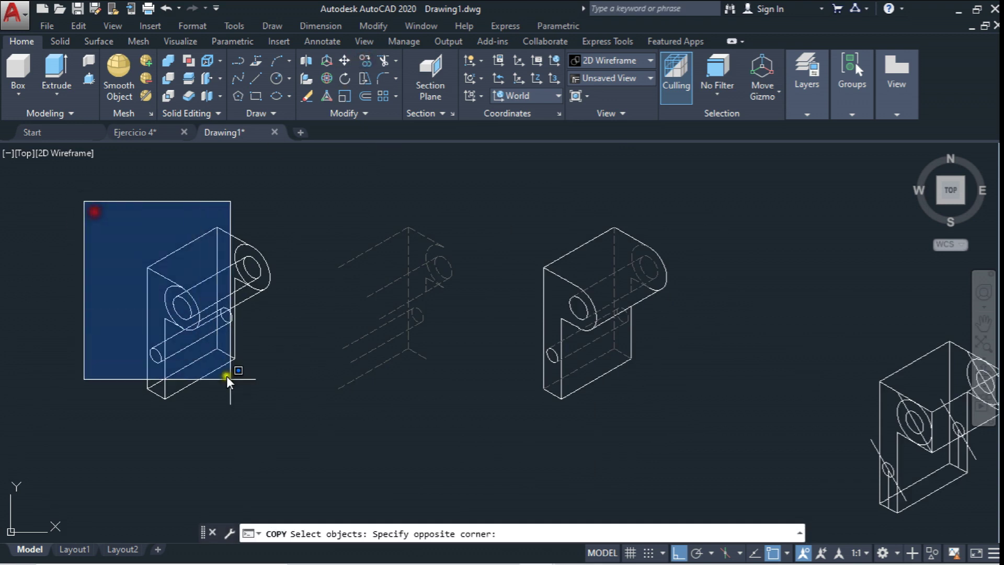
pyautogui.click(210, 356)
pyautogui.press('Return')
pyautogui.click(263, 407)
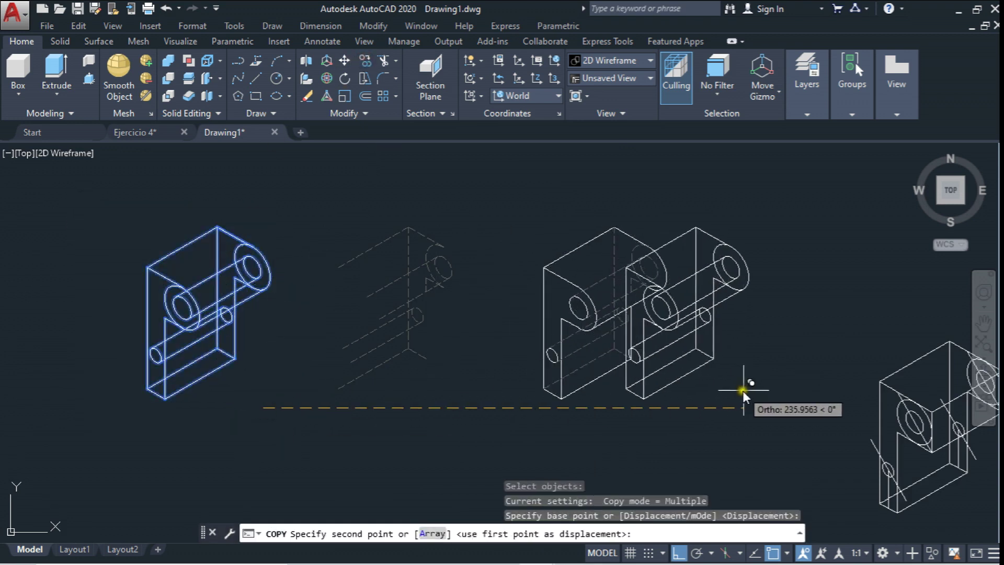
pyautogui.click(830, 393)
pyautogui.moveTo(761, 362); pyautogui.dragTo(578, 340, button='middle')
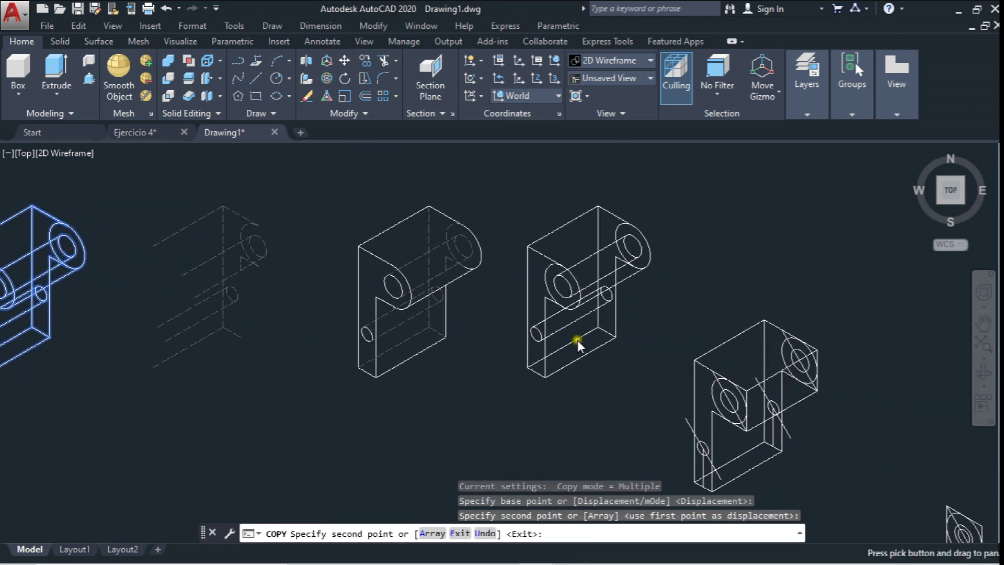
pyautogui.press('Escape')
pyautogui.scroll(2, 577, 292)
pyautogui.scroll(3, 576, 278)
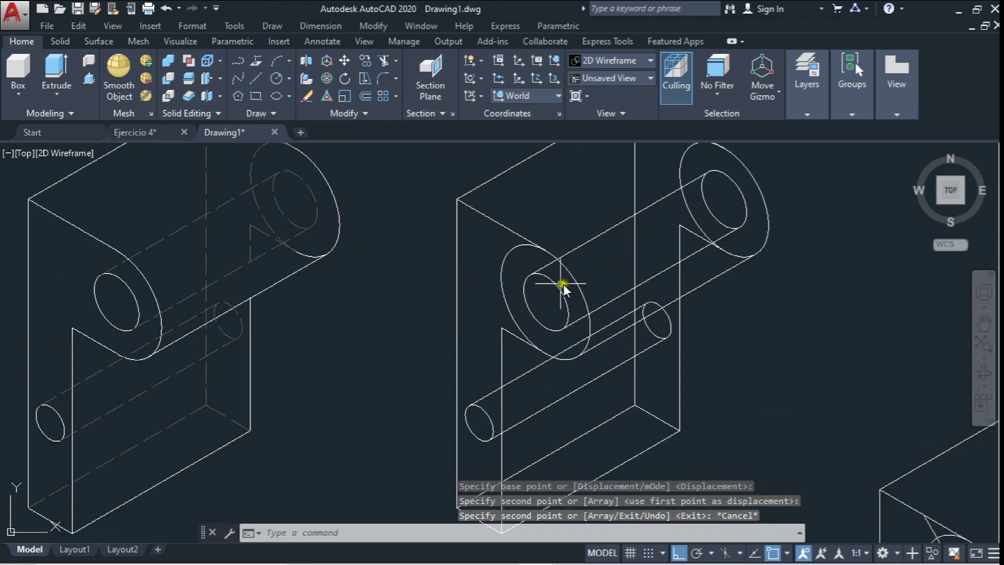
# Trim the circle arc between the slanted edges and delete the two cylinder edges
pyautogui.click(383, 62)
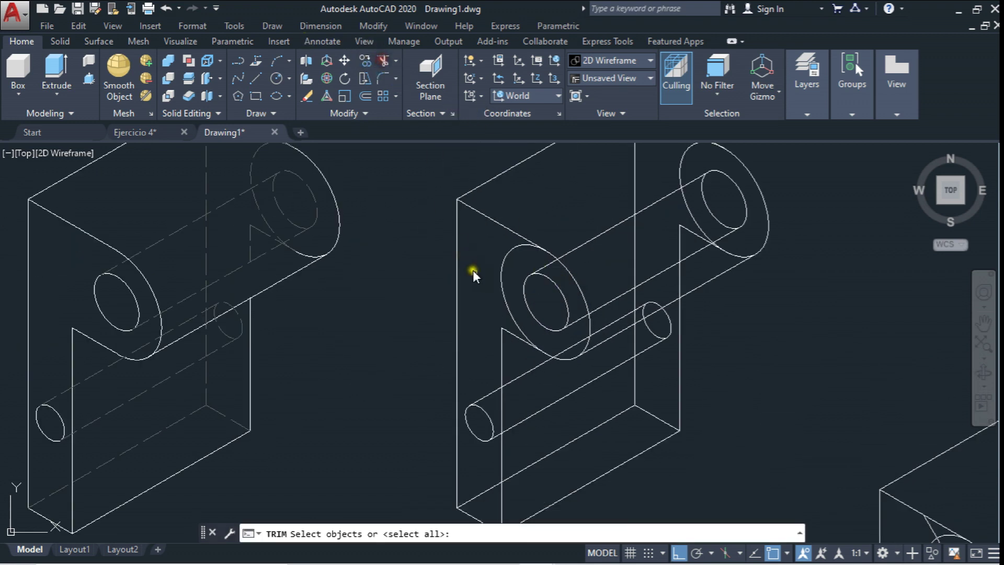
pyautogui.click(516, 336)
pyautogui.click(515, 231)
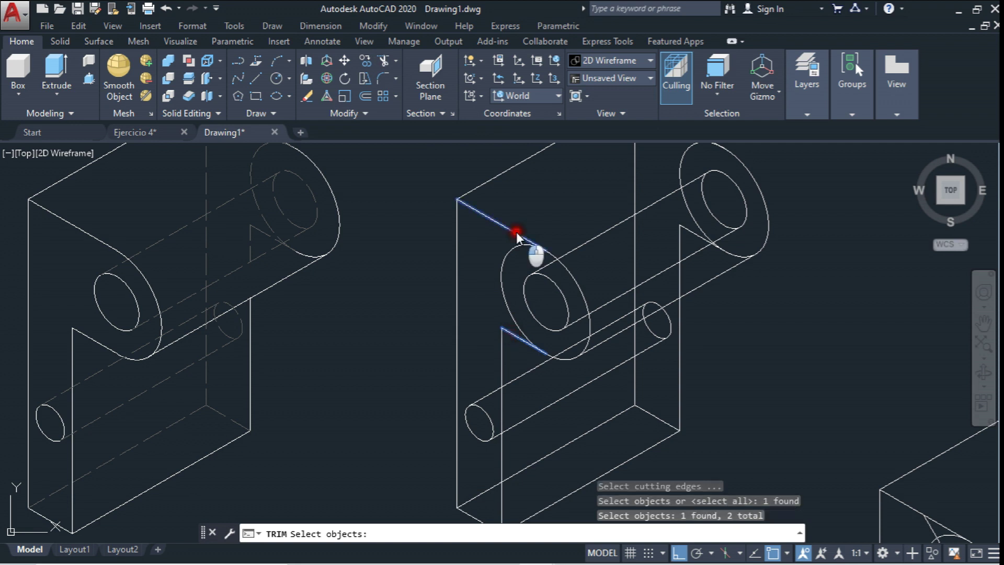
pyautogui.press('Return')
pyautogui.click(512, 250)
pyautogui.scroll(-4, 513, 256)
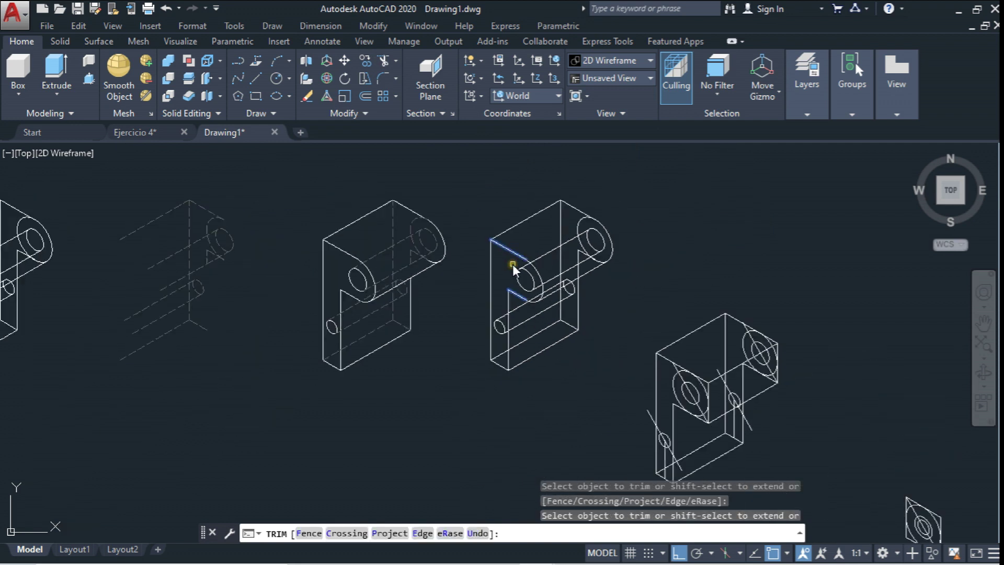
pyautogui.click(513, 264)
pyautogui.press('Escape')
pyautogui.scroll(4, 547, 260)
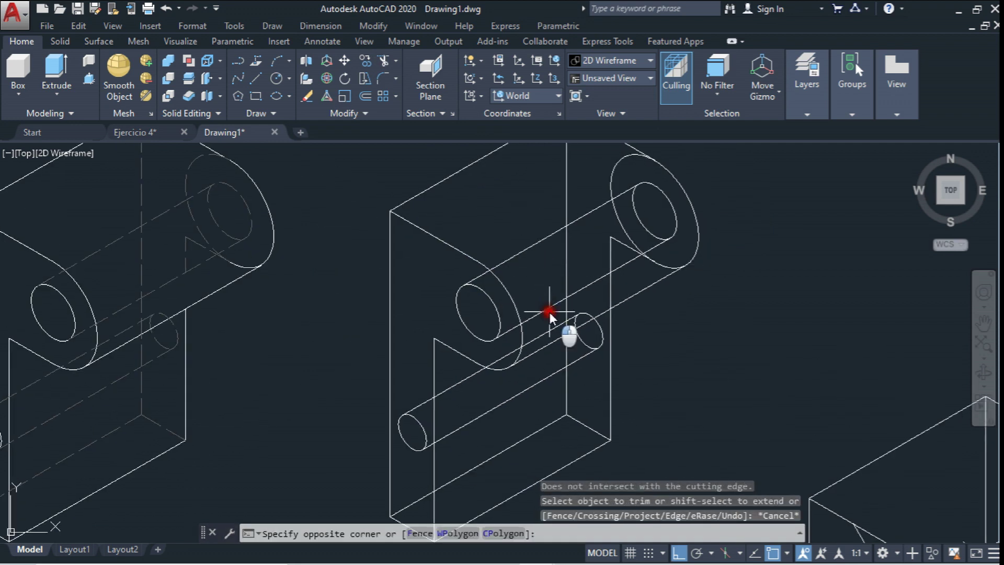
pyautogui.click(549, 312)
pyautogui.click(534, 236)
pyautogui.press('Delete')
pyautogui.moveTo(541, 247); pyautogui.dragTo(529, 264, button='middle')
# Trim away the left part of the outer ellipse against the diagonal edges
pyautogui.click(384, 60)
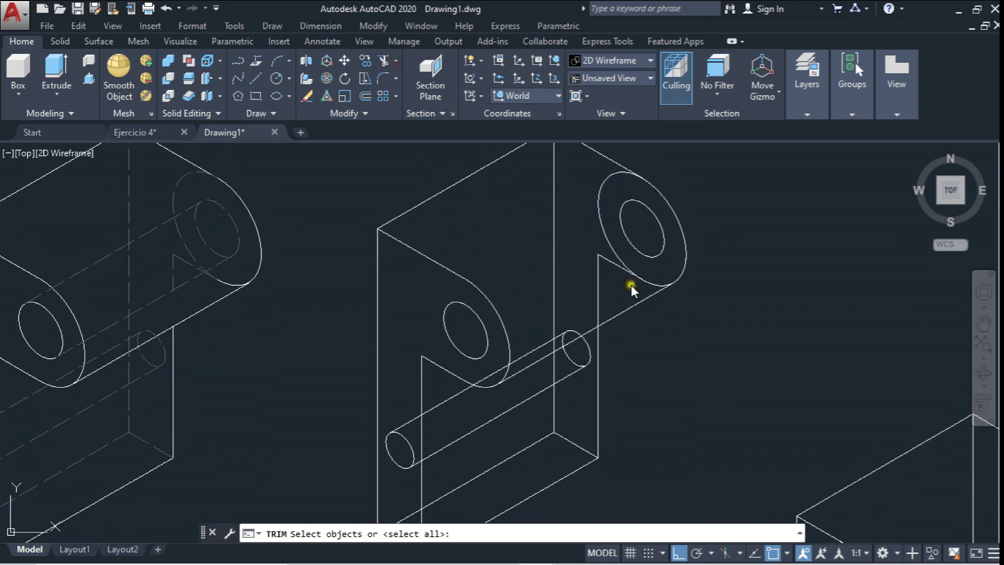
pyautogui.click(628, 309)
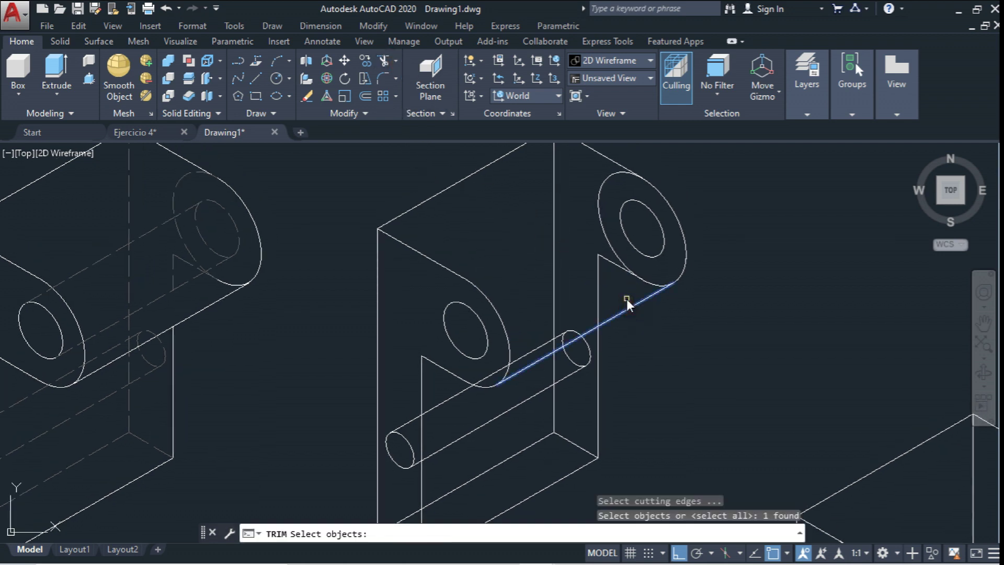
pyautogui.rightClick(624, 285)
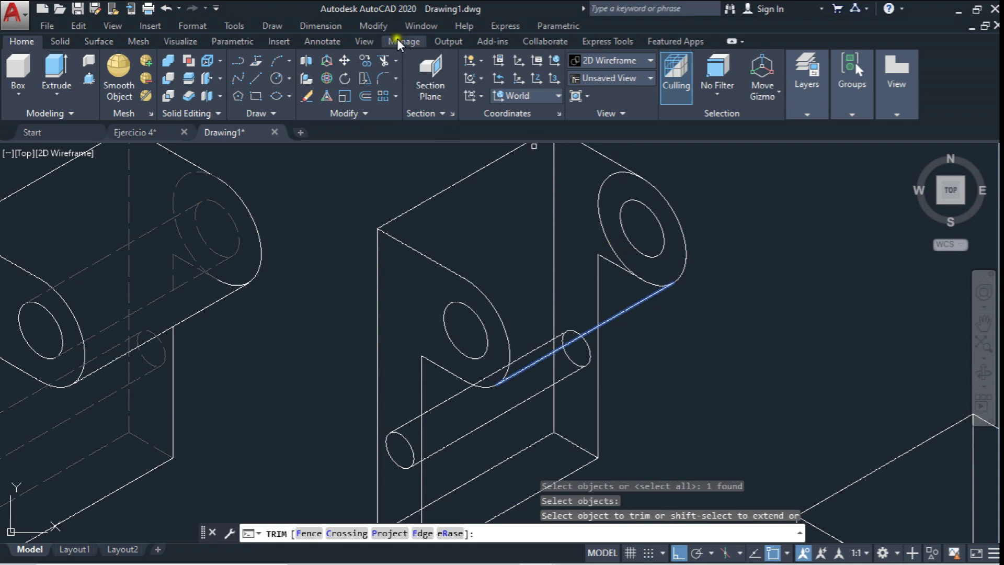
pyautogui.press('Escape')
pyautogui.click(384, 60)
pyautogui.click(605, 156)
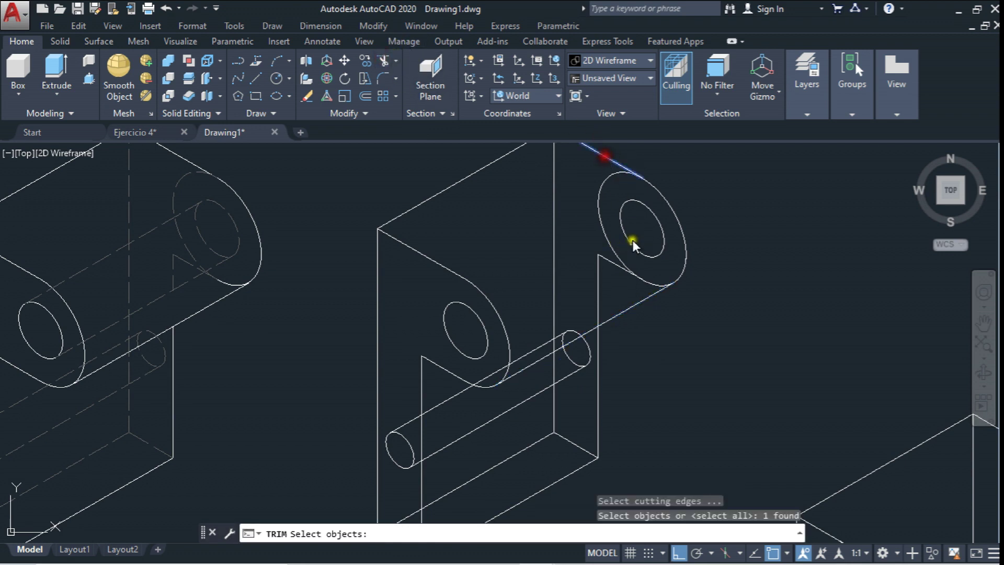
pyautogui.click(642, 301)
pyautogui.rightClick(638, 298)
pyautogui.click(620, 271)
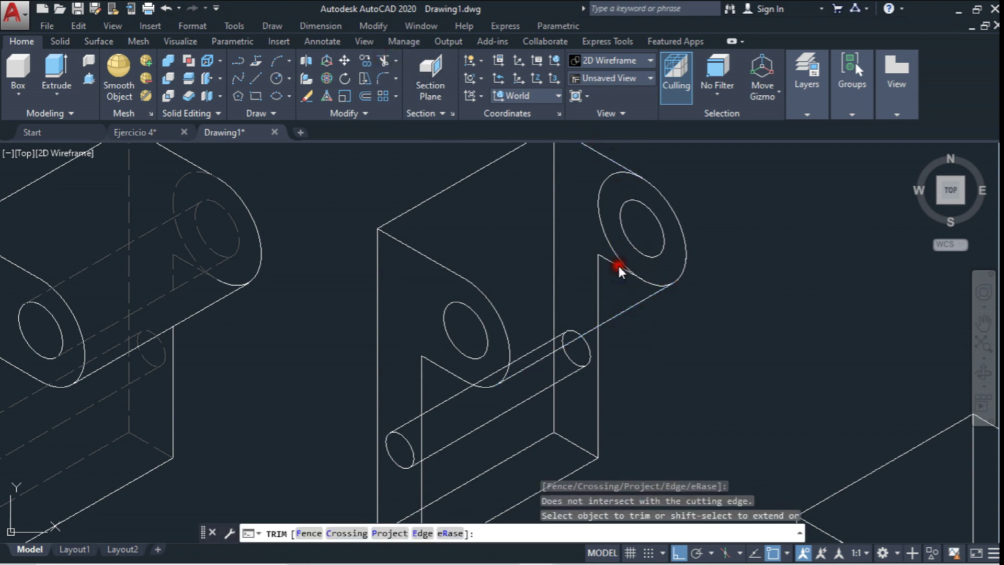
pyautogui.click(619, 253)
pyautogui.click(610, 250)
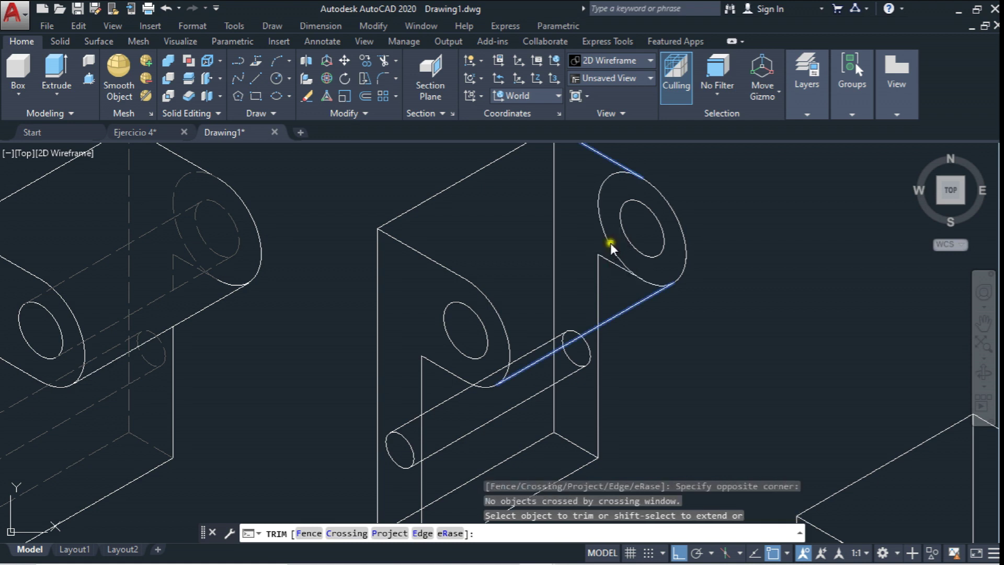
pyautogui.click(613, 264)
pyautogui.press('Escape')
# Delete the inner ellipse and trim the segment beyond the long cylinder line
pyautogui.click(655, 262)
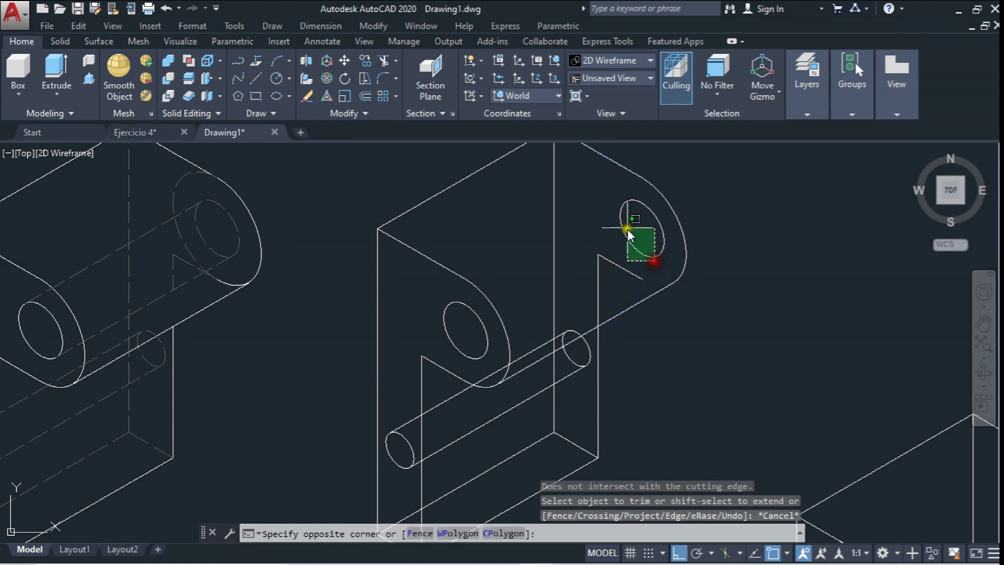
pyautogui.click(626, 230)
pyautogui.press('Delete')
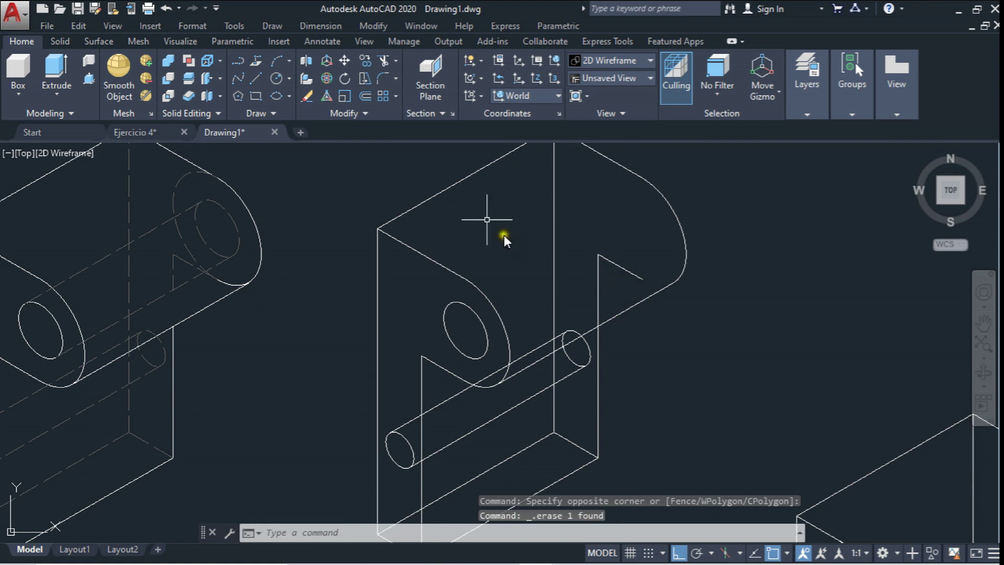
pyautogui.click(384, 60)
pyautogui.click(635, 321)
pyautogui.click(625, 303)
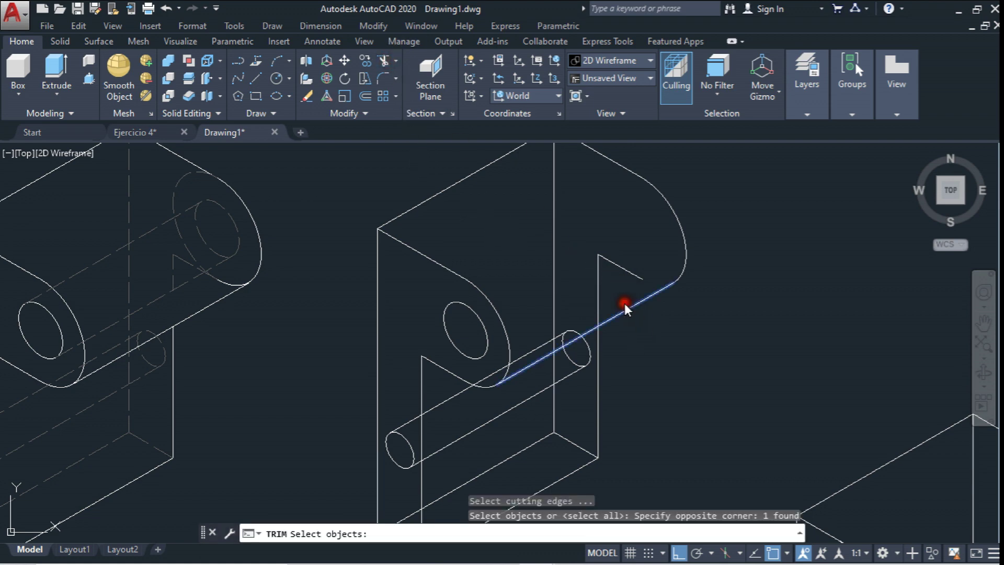
pyautogui.press('Return')
pyautogui.click(621, 284)
pyautogui.click(592, 242)
pyautogui.moveTo(592, 280); pyautogui.dragTo(608, 255, button='middle')
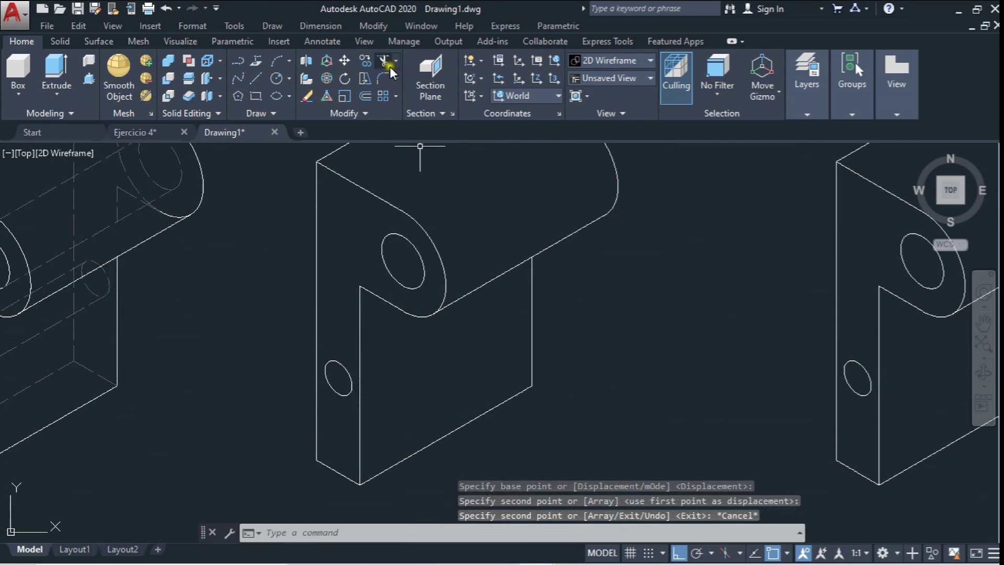
# Trim the last unwanted inner segment and select the whole middle outline
pyautogui.click(384, 60)
pyautogui.click(566, 326)
pyautogui.click(491, 427)
pyautogui.press('Return')
pyautogui.click(492, 298)
pyautogui.click(470, 266)
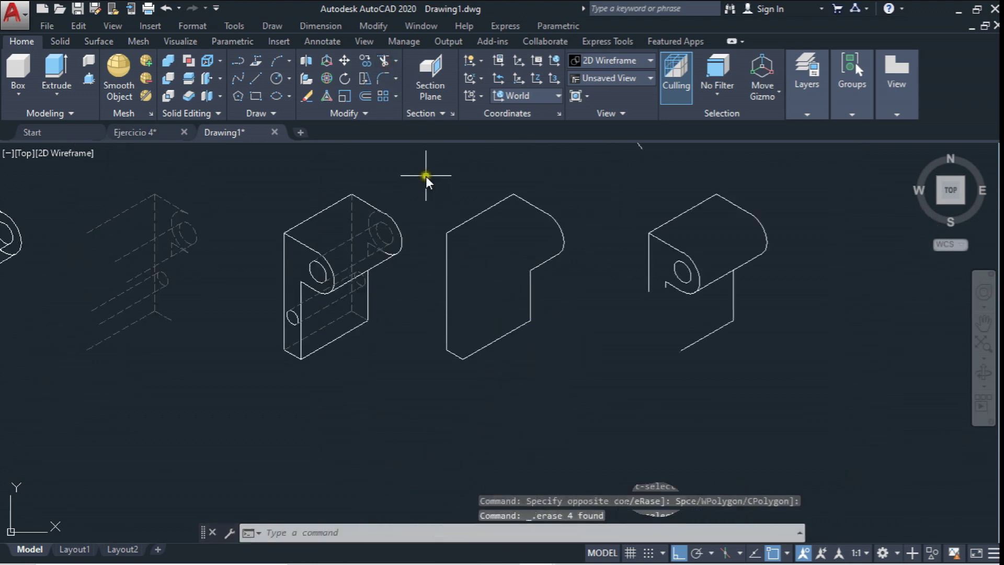
pyautogui.click(426, 176)
pyautogui.click(589, 417)
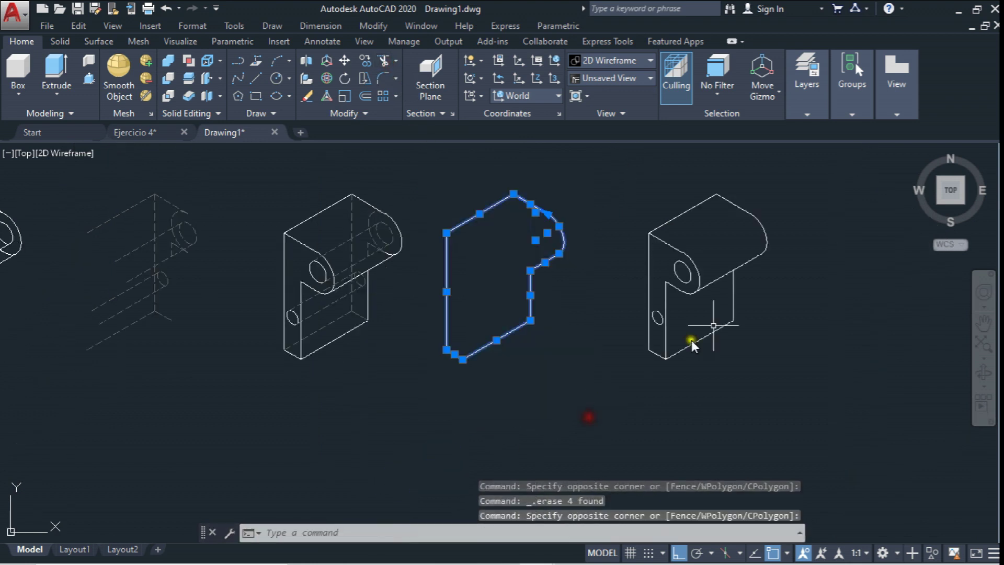
pyautogui.click(816, 115)
# Assign the outline to the Líneas de contorno layer and set that layer's linetype to Continuous
pyautogui.click(820, 132)
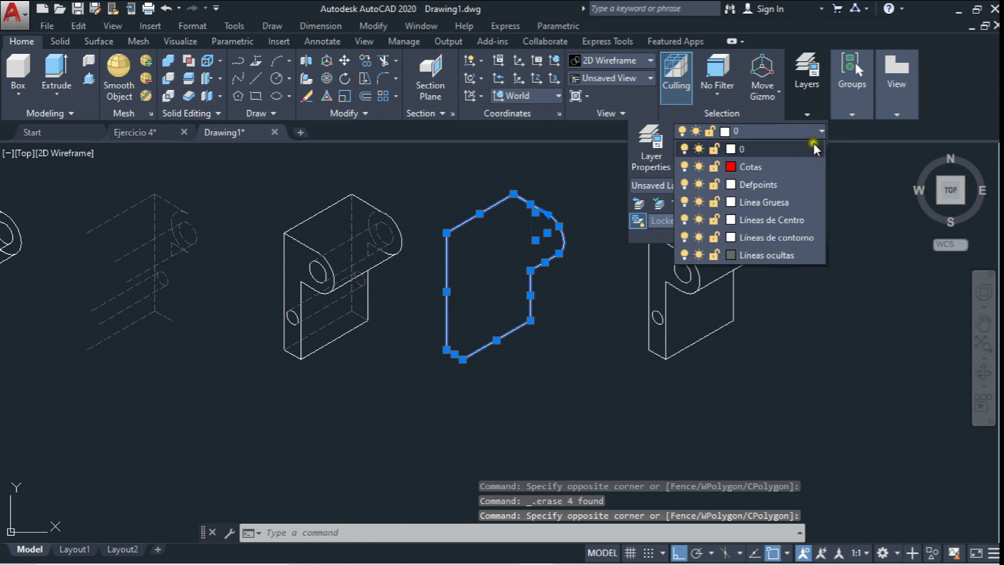
pyautogui.click(795, 237)
pyautogui.click(645, 140)
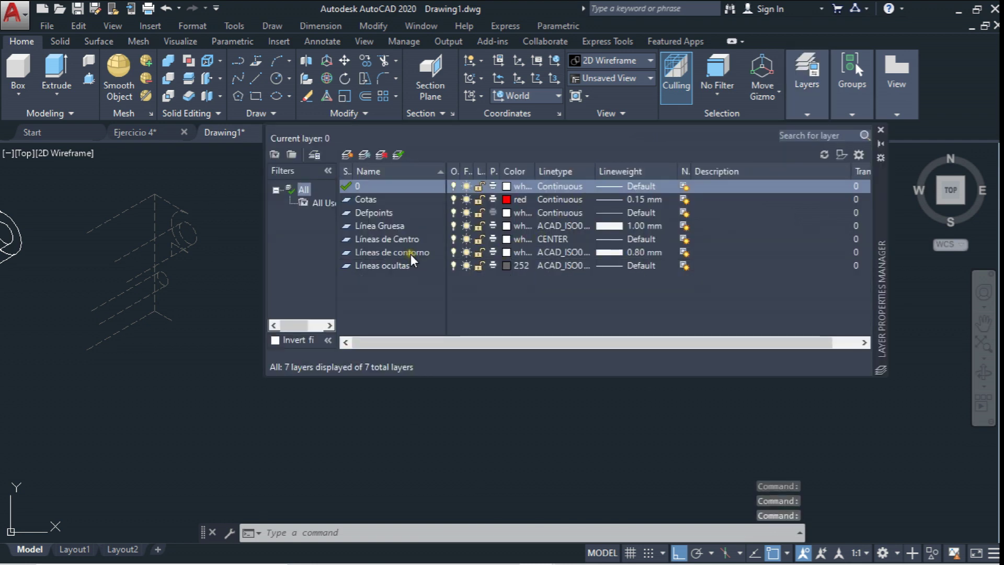
pyautogui.click(410, 254)
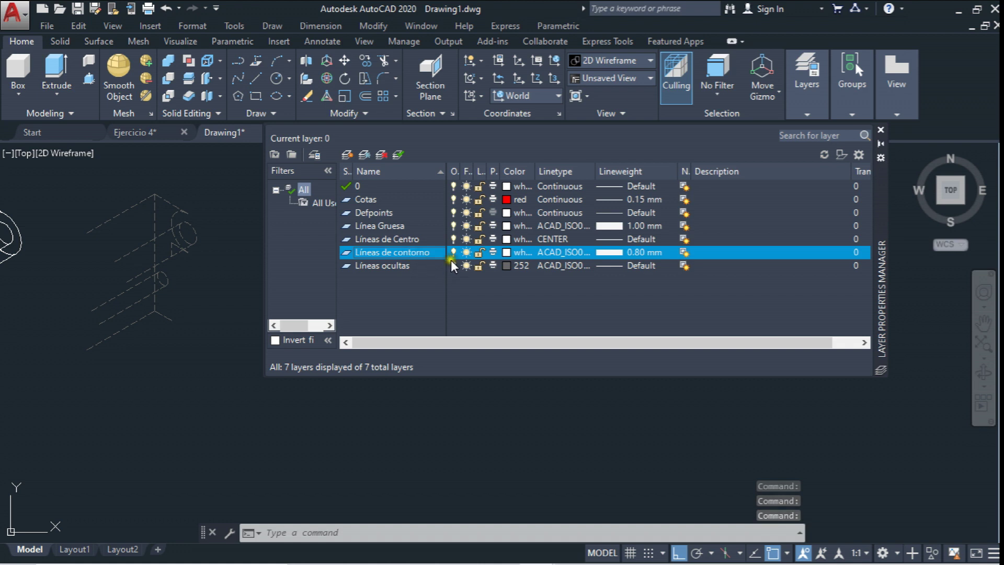
pyautogui.click(562, 255)
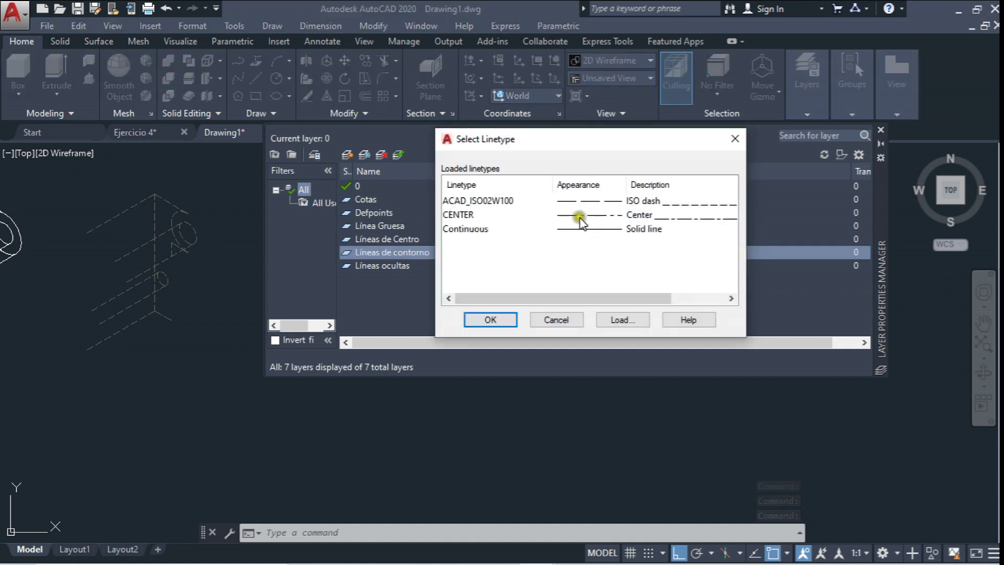
pyautogui.click(589, 229)
pyautogui.click(492, 320)
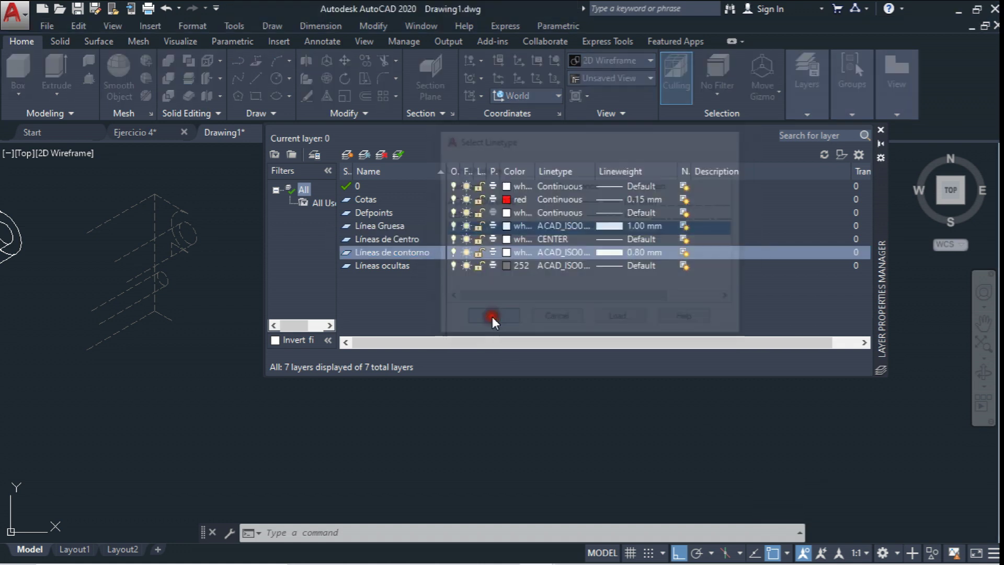
pyautogui.click(881, 130)
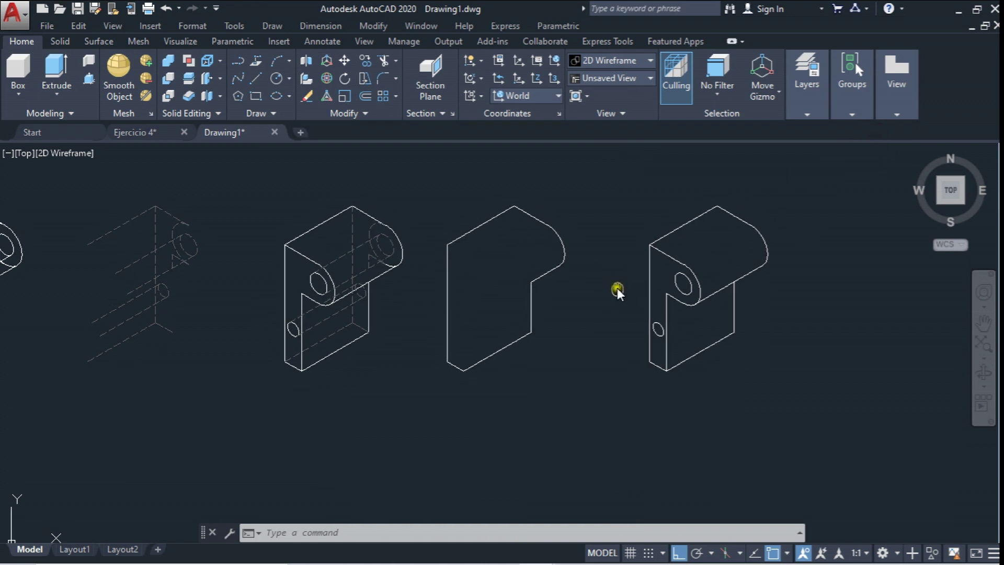
# Show the menu bar from the Quick Access Toolbar dropdown
pyautogui.click(216, 8)
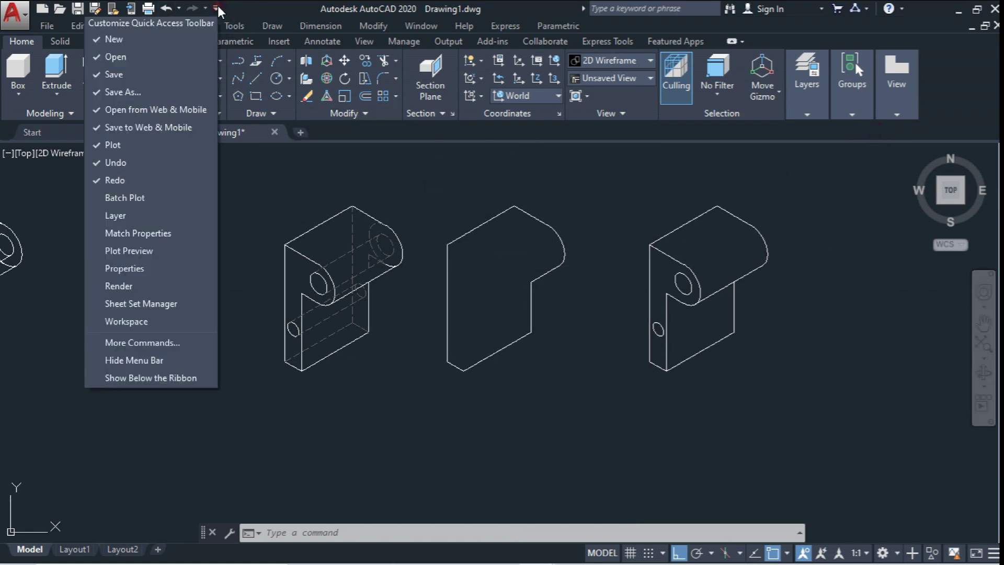
pyautogui.click(127, 361)
pyautogui.click(216, 8)
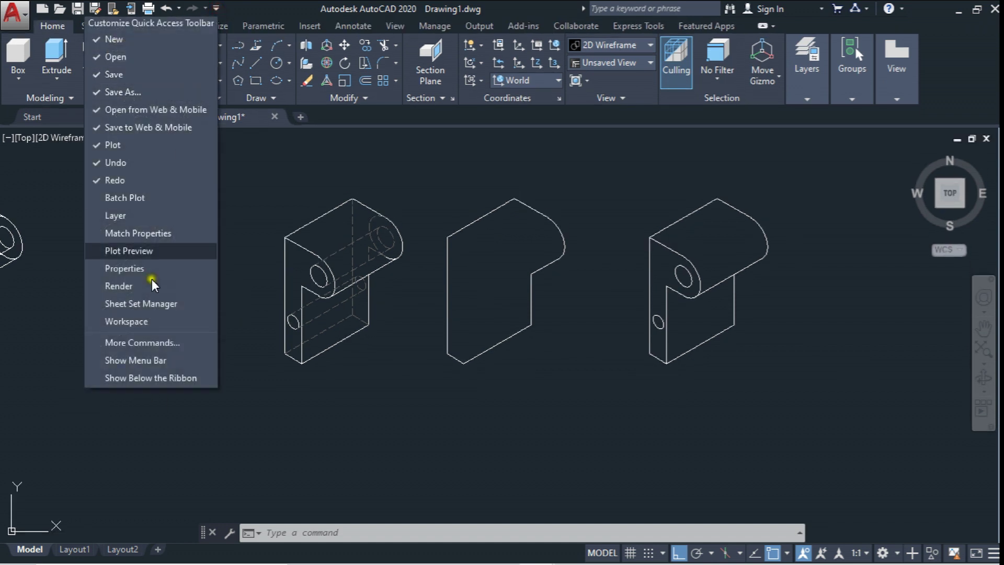
pyautogui.click(141, 360)
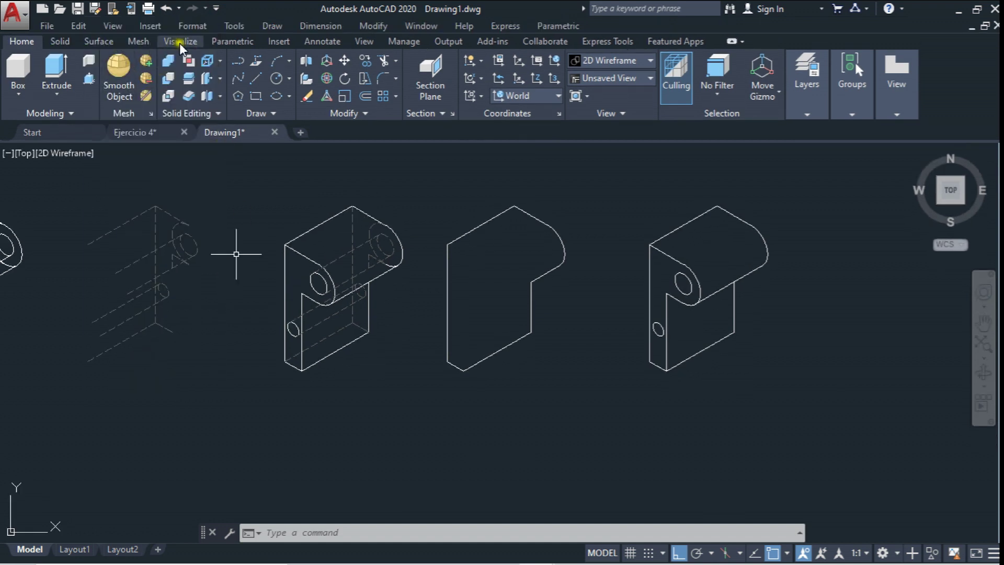
# Turn on Display Lineweight in Format > Lineweight so the outline draws thick
pyautogui.click(192, 27)
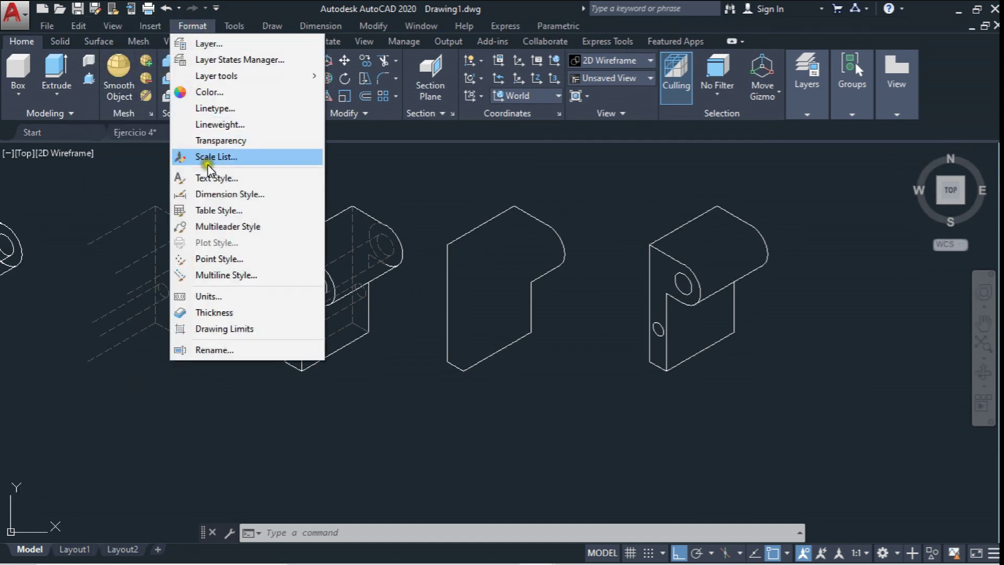
pyautogui.click(225, 126)
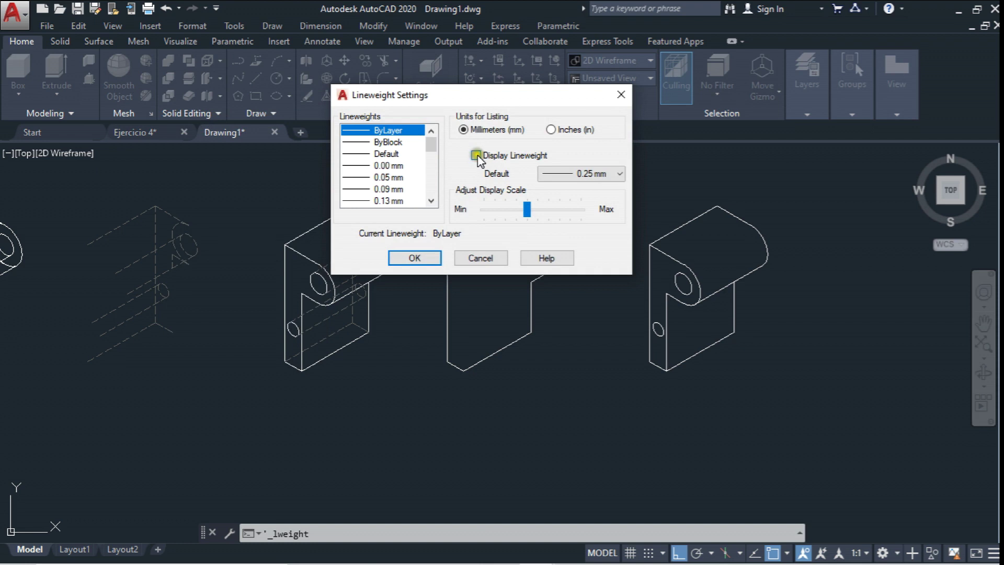
pyautogui.click(476, 155)
pyautogui.click(413, 258)
pyautogui.scroll(1, 532, 254)
pyautogui.scroll(-4, 484, 247)
pyautogui.scroll(3, 485, 256)
pyautogui.scroll(2, 485, 254)
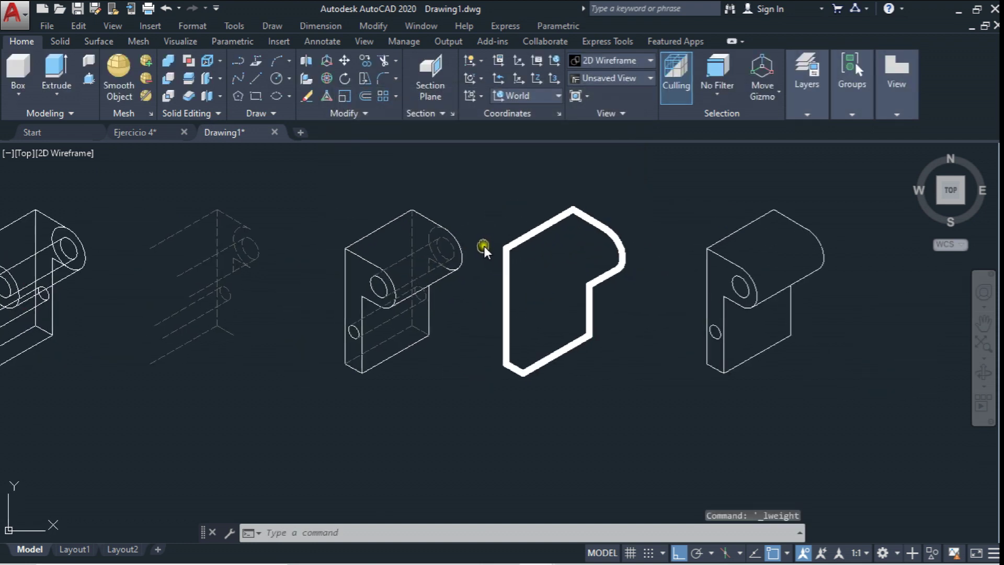
pyautogui.click(365, 61)
pyautogui.click(309, 187)
# Copy the isometric part to the right
pyautogui.scroll(-4, 440, 381)
pyautogui.scroll(2, 417, 365)
pyautogui.click(413, 371)
pyautogui.press('Return')
pyautogui.click(404, 387)
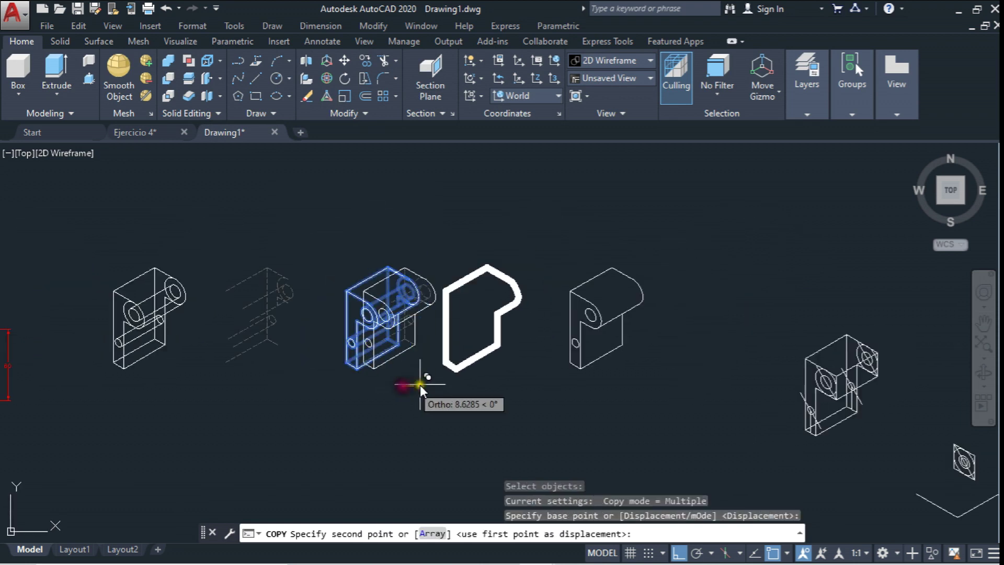
pyautogui.click(726, 381)
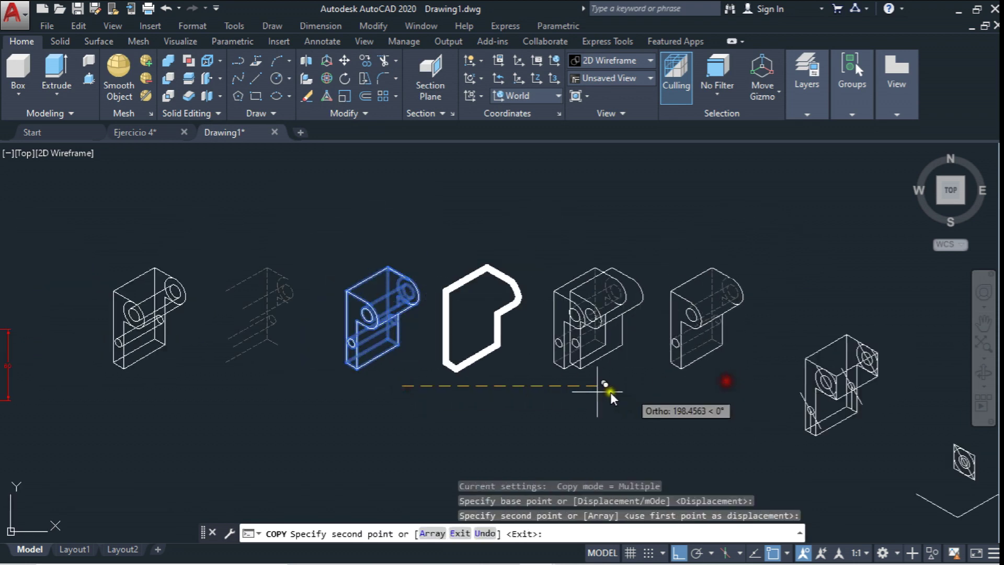
pyautogui.moveTo(433, 395); pyautogui.dragTo(469, 376, button='middle')
pyautogui.press('Escape')
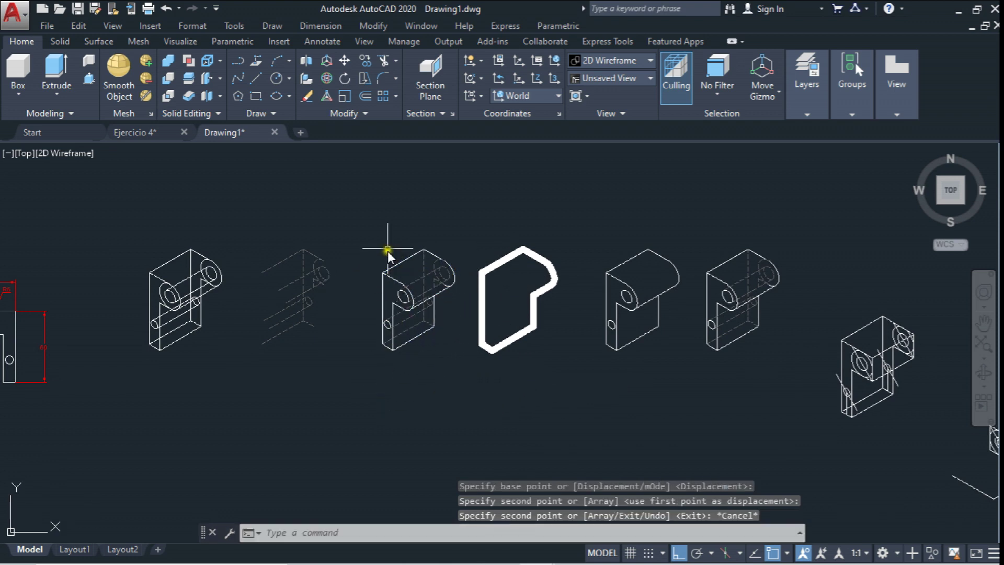
# Move the thick silhouette outline onto the isometric copy
pyautogui.click(348, 62)
pyautogui.click(475, 235)
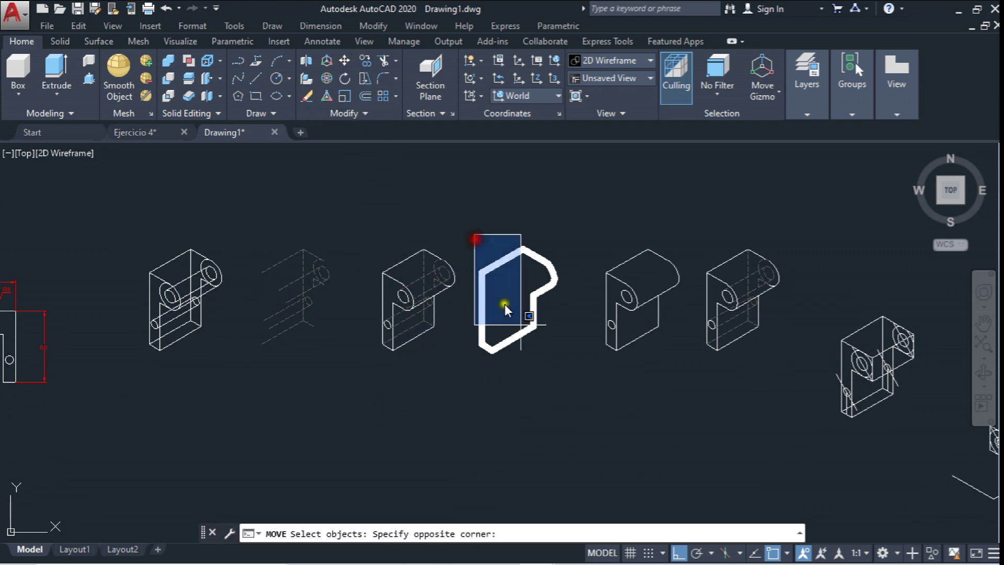
pyautogui.click(565, 389)
pyautogui.scroll(4, 491, 334)
pyautogui.press('Return')
pyautogui.click(491, 329)
pyautogui.click(270, 326)
pyautogui.scroll(-4, 522, 308)
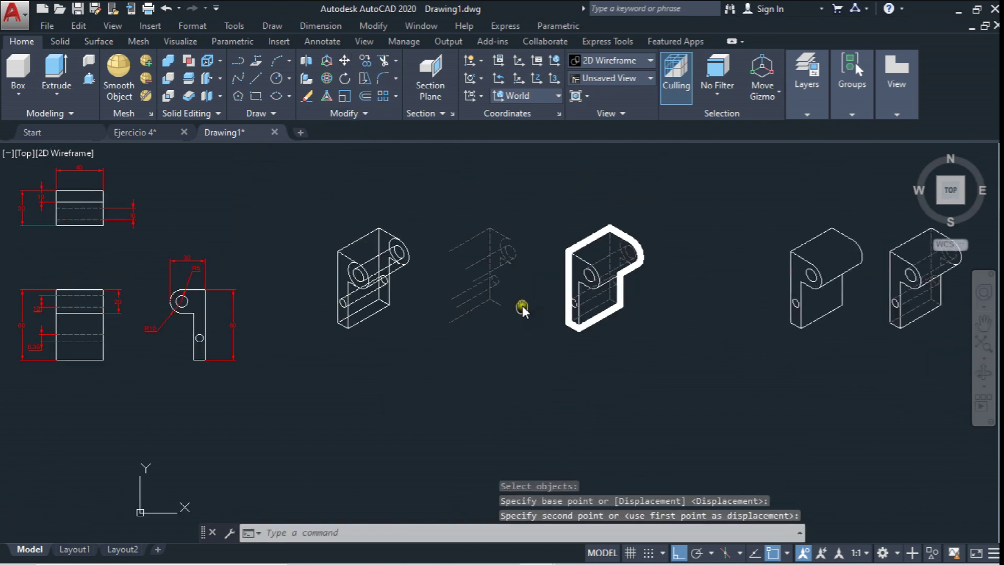
# Move the outlined part left beside the dimensioned views and shift the middle parts right
pyautogui.click(344, 63)
pyautogui.click(562, 245)
pyautogui.click(698, 402)
pyautogui.press('Return')
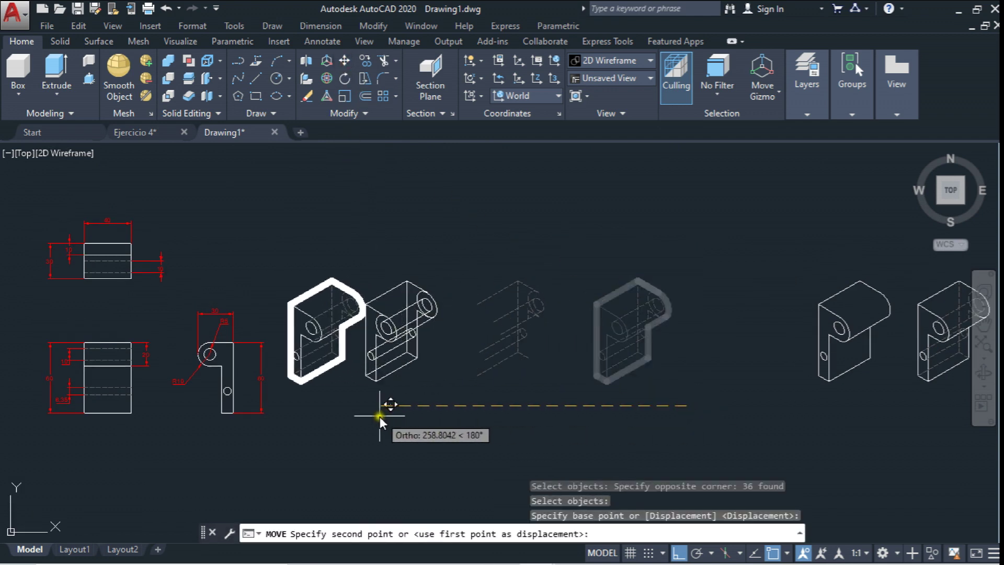
pyautogui.click(375, 416)
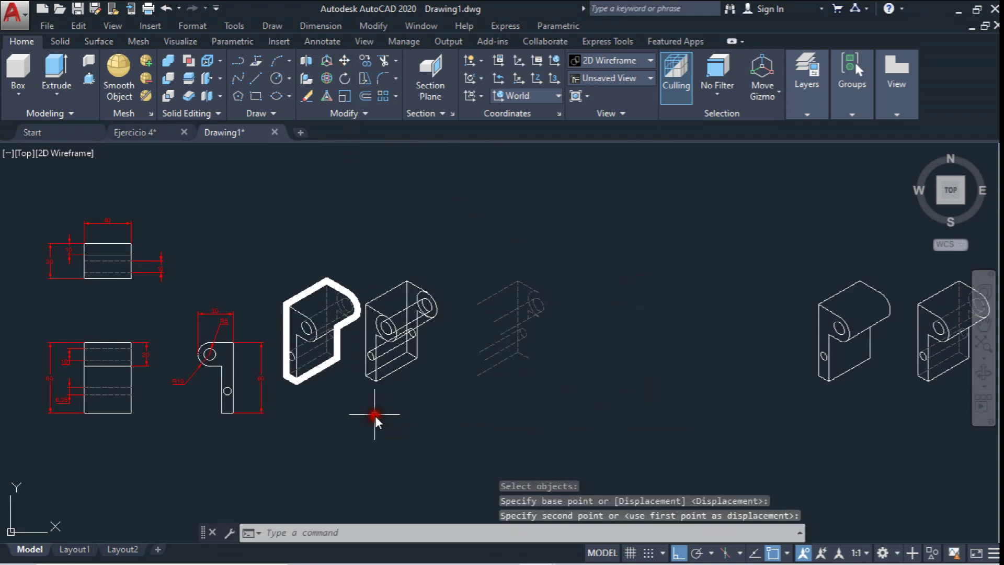
pyautogui.click(343, 60)
pyautogui.click(365, 203)
pyautogui.click(609, 428)
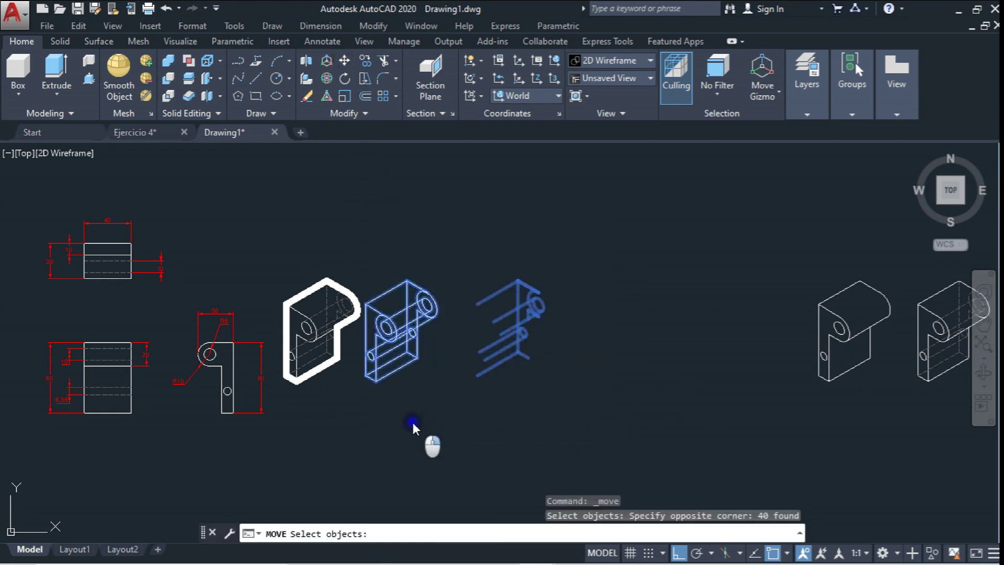
pyautogui.press('Return')
pyautogui.click(413, 421)
pyautogui.click(604, 418)
pyautogui.moveTo(302, 359); pyautogui.dragTo(374, 364, button='middle')
# Raise the outlined part higher next to the orthographic views
pyautogui.click(348, 274)
pyautogui.click(494, 434)
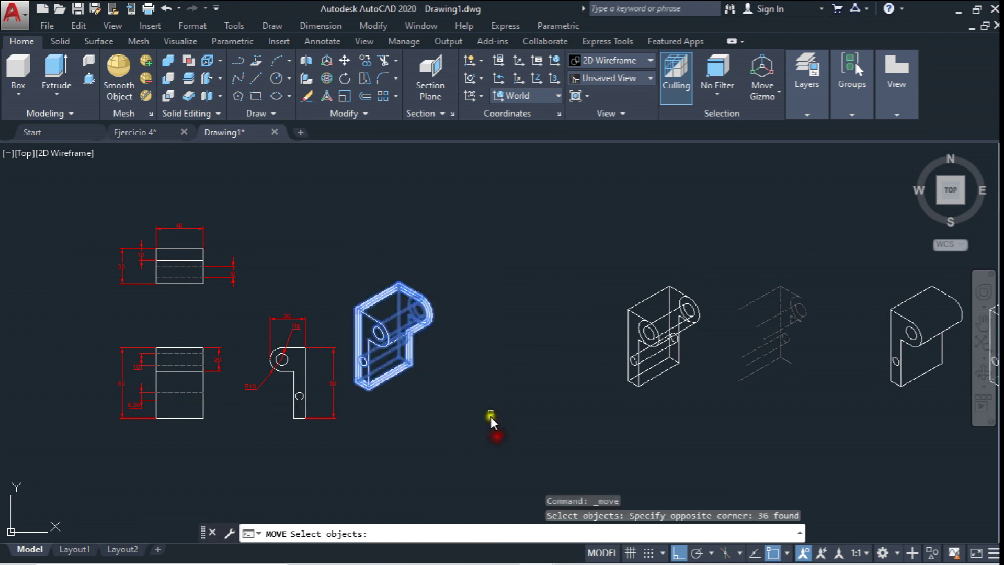
pyautogui.press('Return')
pyautogui.click(485, 398)
pyautogui.click(498, 305)
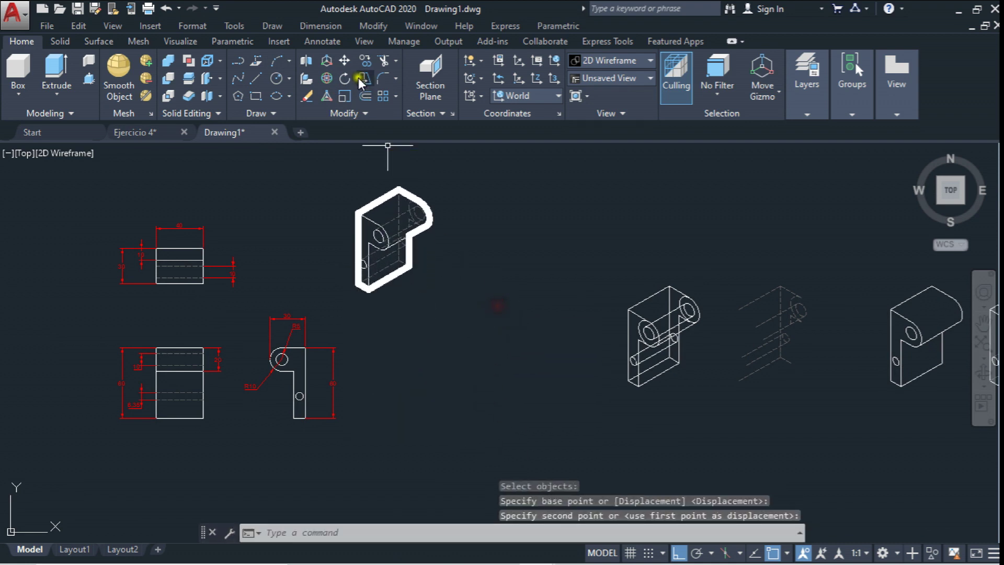
pyautogui.click(344, 63)
pyautogui.click(336, 162)
pyautogui.click(448, 300)
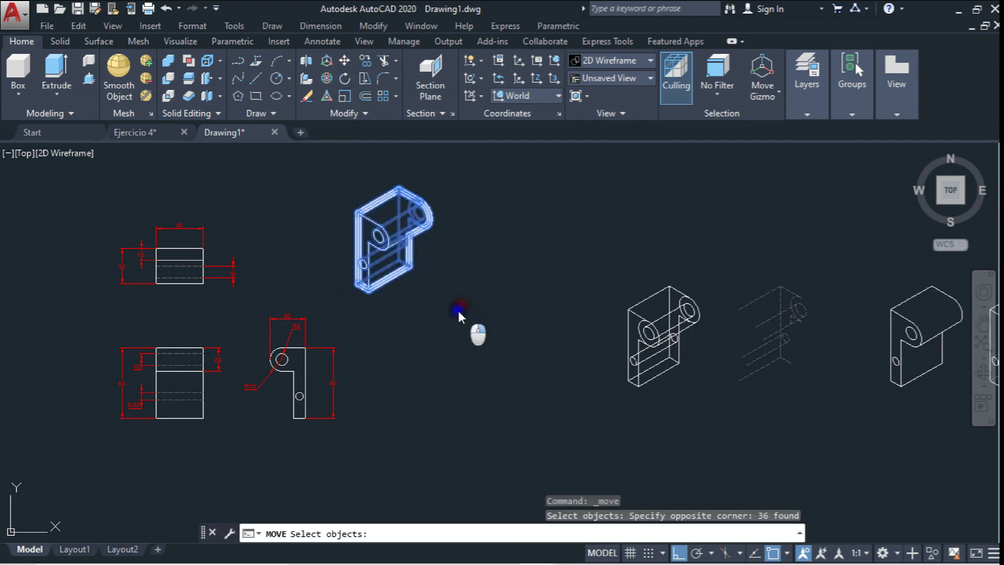
pyautogui.press('Return')
pyautogui.press('Escape')
# Start a MOVE and window-select the 122 objects of the remaining parts
pyautogui.moveTo(409, 307); pyautogui.dragTo(496, 320, button='middle')
pyautogui.scroll(-3, 468, 293)
pyautogui.write('m')
pyautogui.press('Return')
pyautogui.click(392, 202)
pyautogui.click(758, 396)
pyautogui.press('Return')
# Move the selected parts further to the right
pyautogui.click(434, 365)
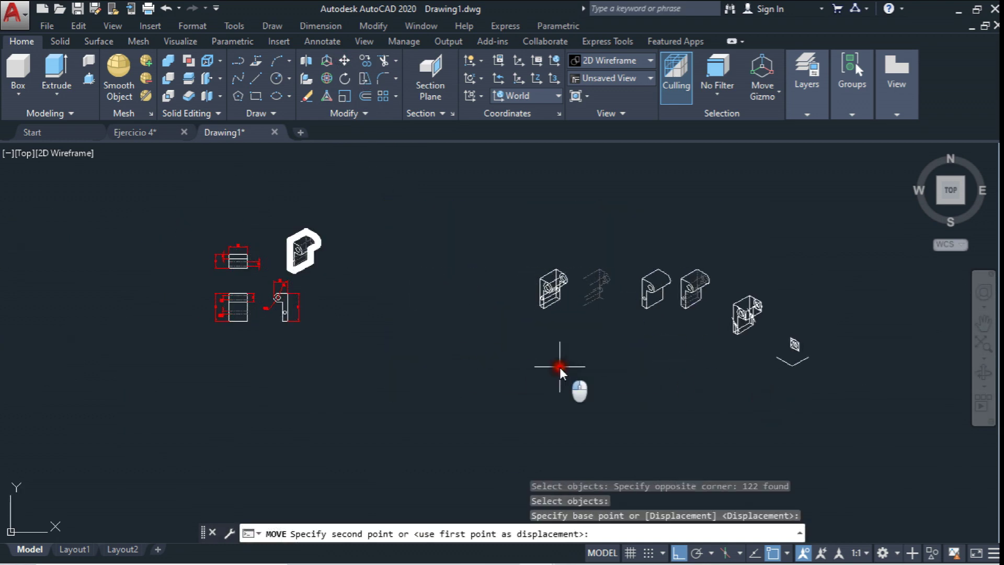
pyautogui.click(559, 367)
pyautogui.scroll(4, 221, 334)
# Copy the front and side views to a new spot on the right with CO
pyautogui.write('co')
pyautogui.press('Return')
pyautogui.click(190, 276)
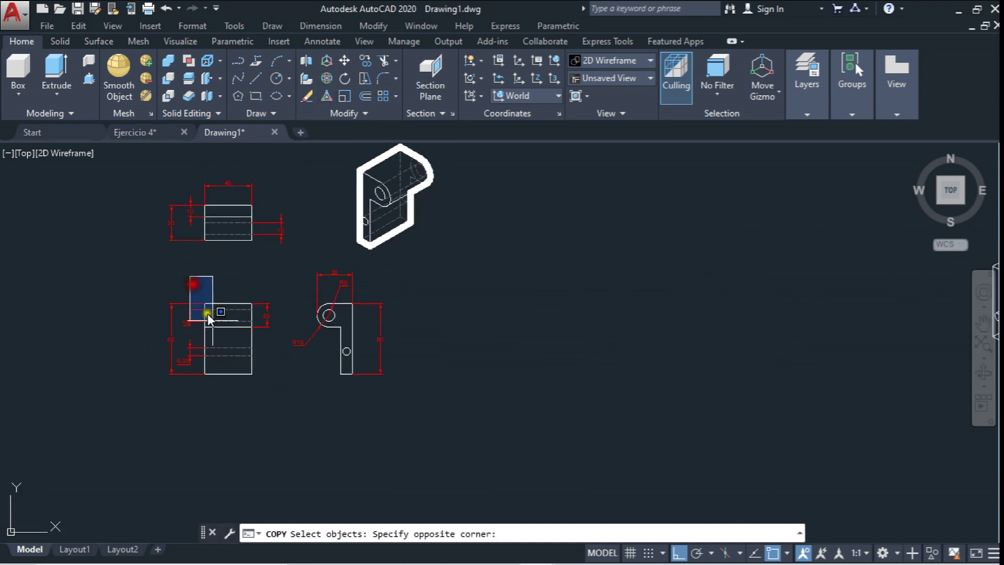
pyautogui.click(367, 401)
pyautogui.press('Return')
pyautogui.click(326, 391)
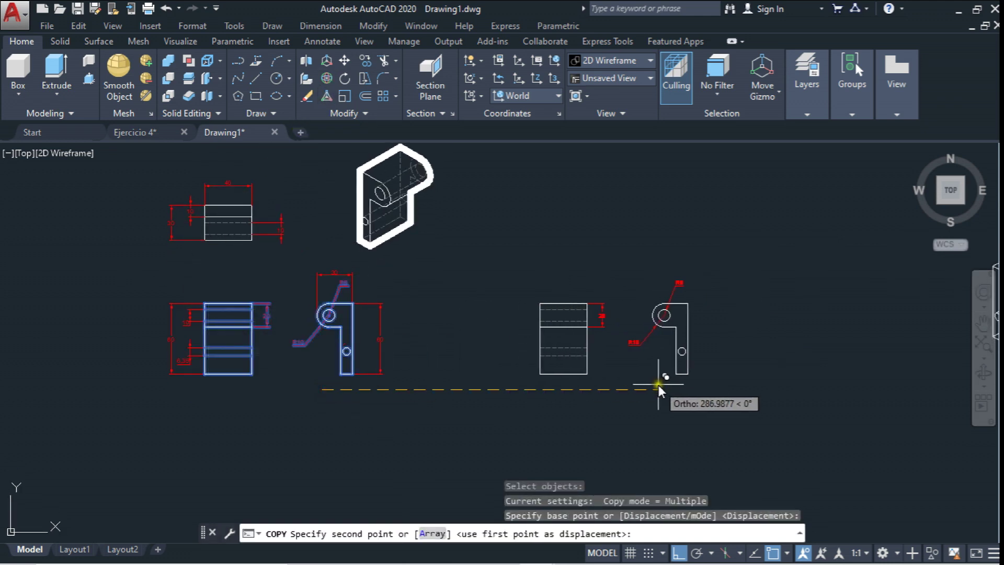
pyautogui.click(659, 387)
pyautogui.press('Escape')
# Delete the R10 and R5 leaders and the 20 dimension from the copy
pyautogui.scroll(4, 680, 319)
pyautogui.click(635, 361)
pyautogui.click(566, 347)
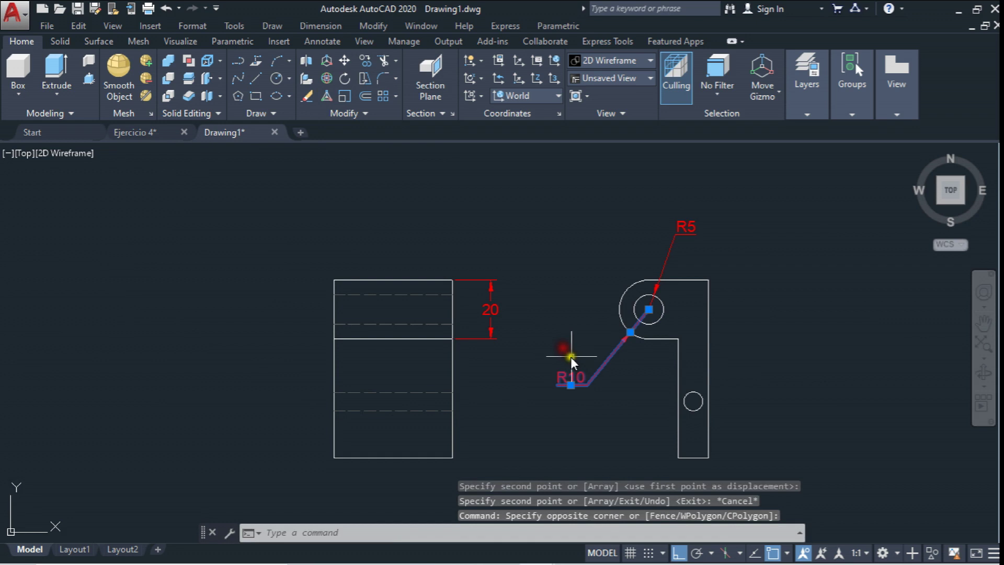
pyautogui.press('Delete')
pyautogui.click(731, 259)
pyautogui.click(657, 206)
pyautogui.press('Delete')
pyautogui.click(565, 247)
pyautogui.click(469, 372)
pyautogui.press('Delete')
pyautogui.press('Delete')
pyautogui.moveTo(512, 373); pyautogui.dragTo(526, 371, button='middle')
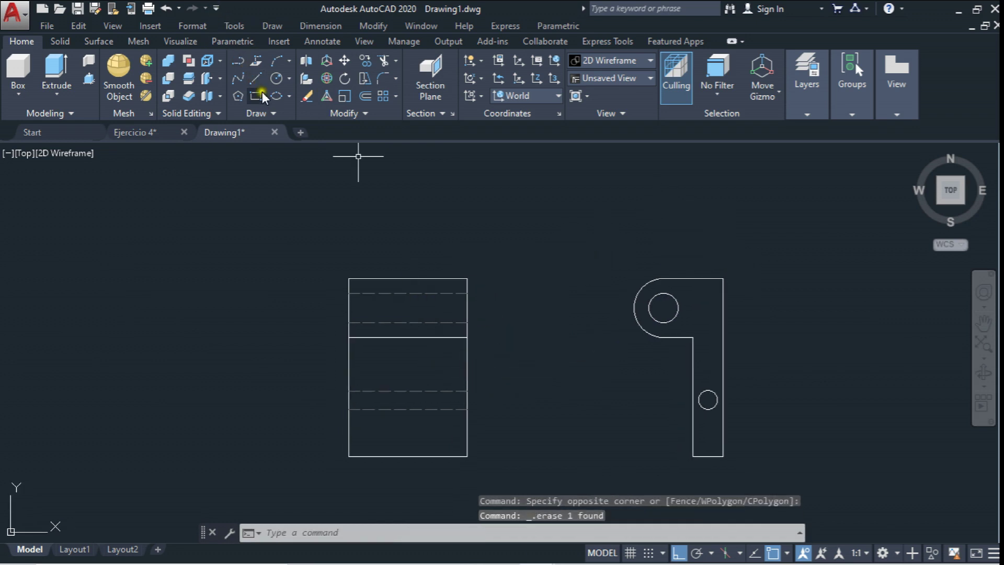
pyautogui.click(257, 80)
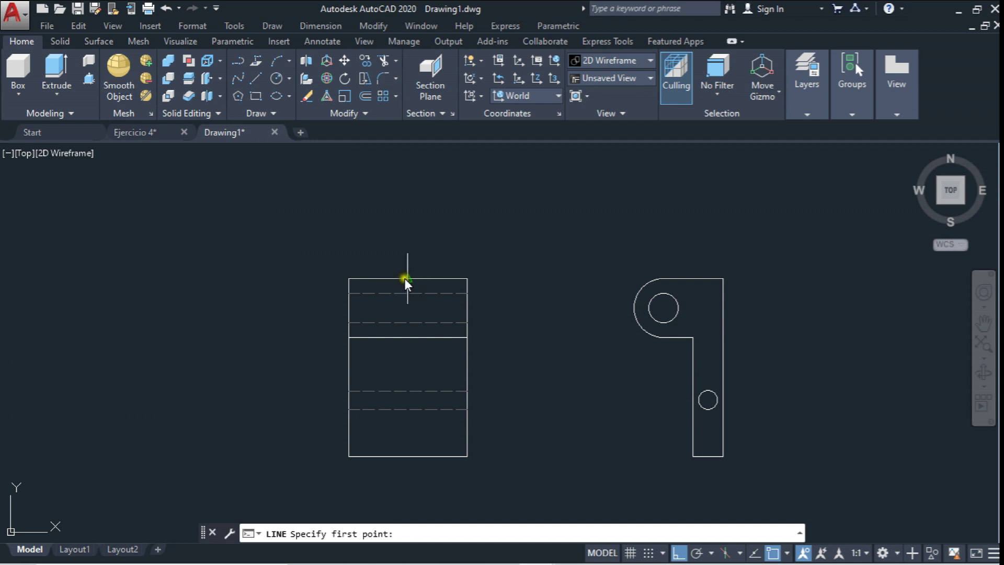
# Draw a vertical line running through the copied view
pyautogui.click(348, 368)
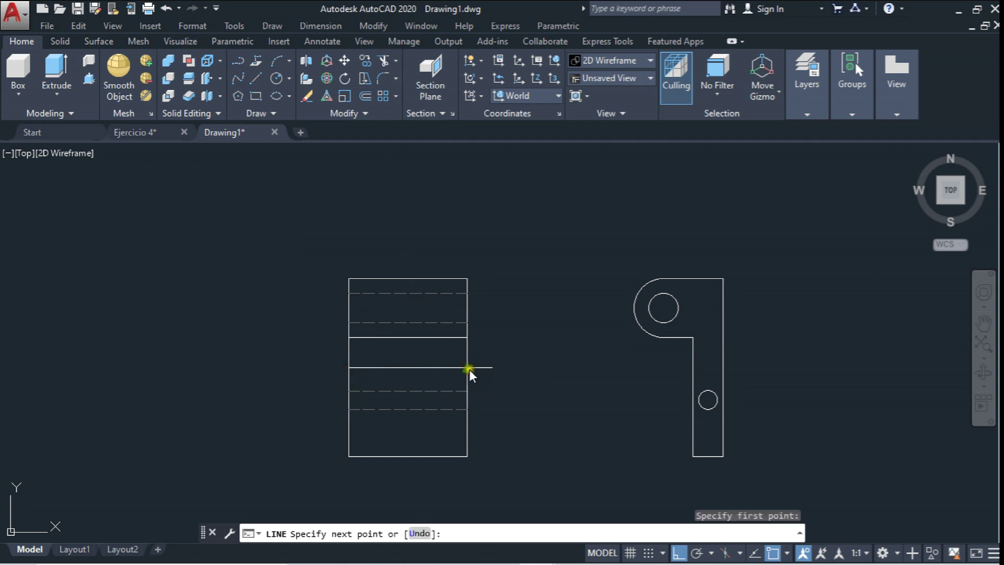
pyautogui.press('Escape')
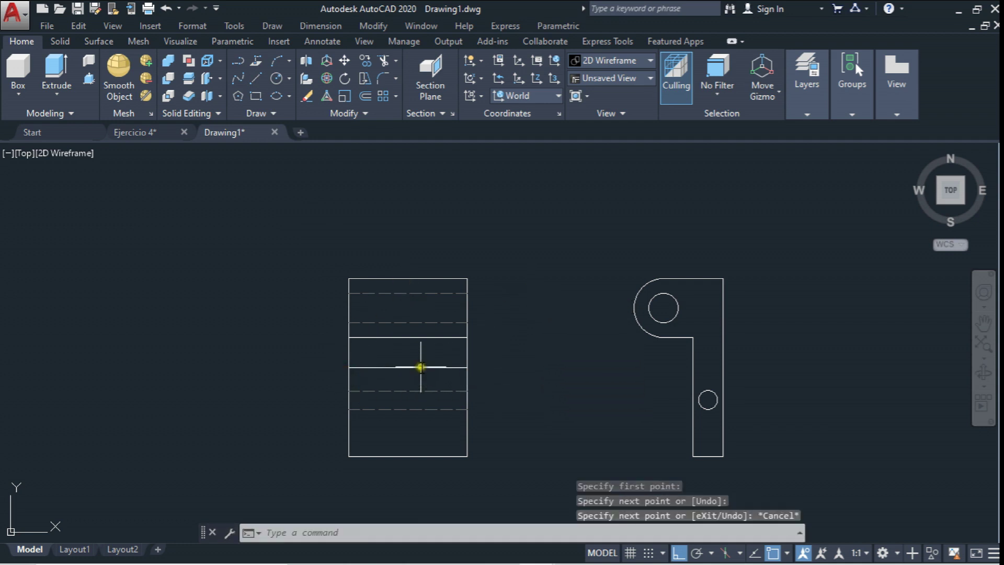
pyautogui.click(417, 367)
pyautogui.press('Escape')
pyautogui.moveTo(416, 367); pyautogui.dragTo(377, 355, button='middle')
pyautogui.click(258, 85)
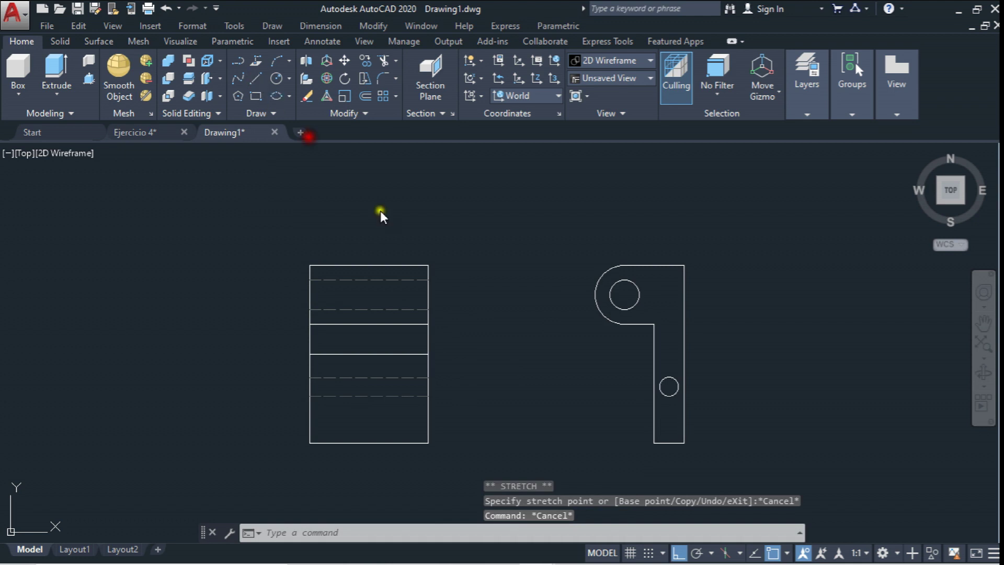
pyautogui.click(484, 236)
pyautogui.click(480, 472)
pyautogui.press('Escape')
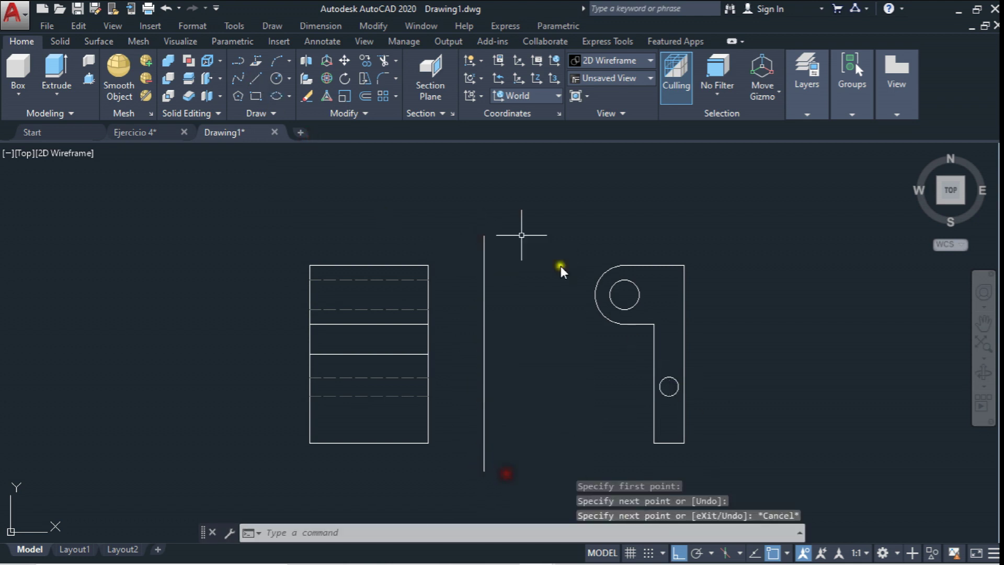
# Move the vertical line to the centre of the left view
pyautogui.click(347, 59)
pyautogui.click(532, 309)
pyautogui.click(471, 352)
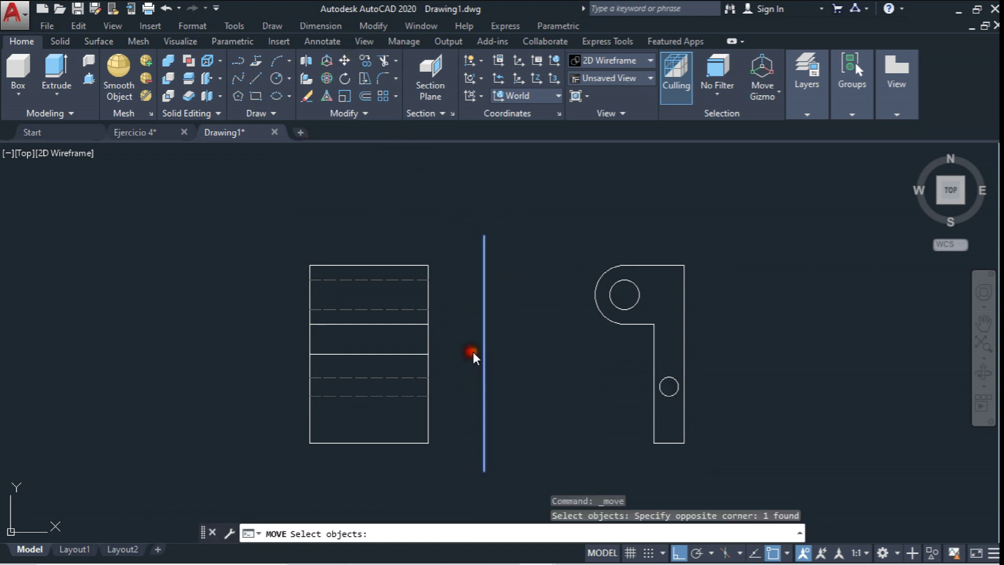
pyautogui.press('Return')
pyautogui.click(484, 358)
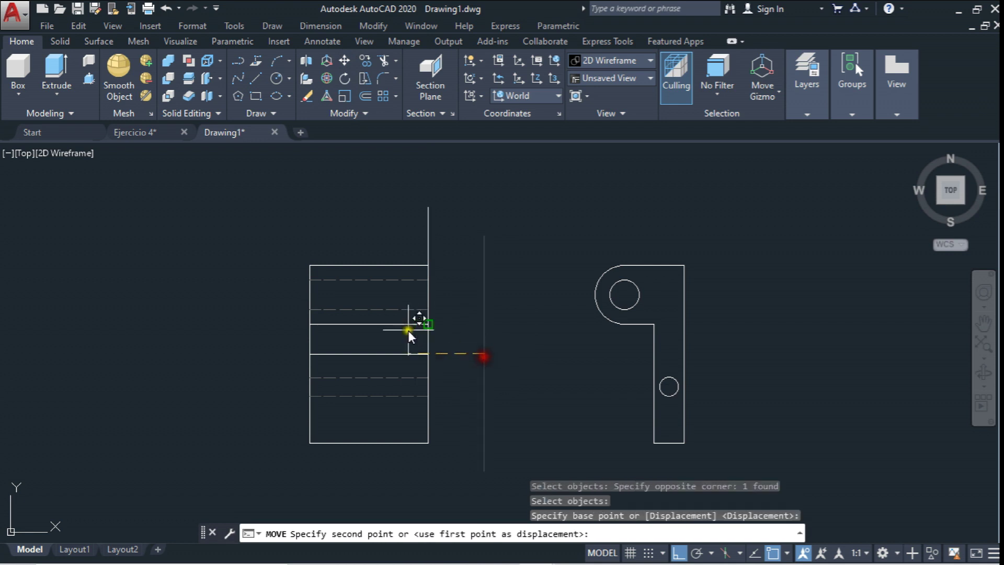
pyautogui.click(368, 354)
# Erase the horizontal middle line and put the vertical line on the Líneas de Centro layer
pyautogui.click(400, 355)
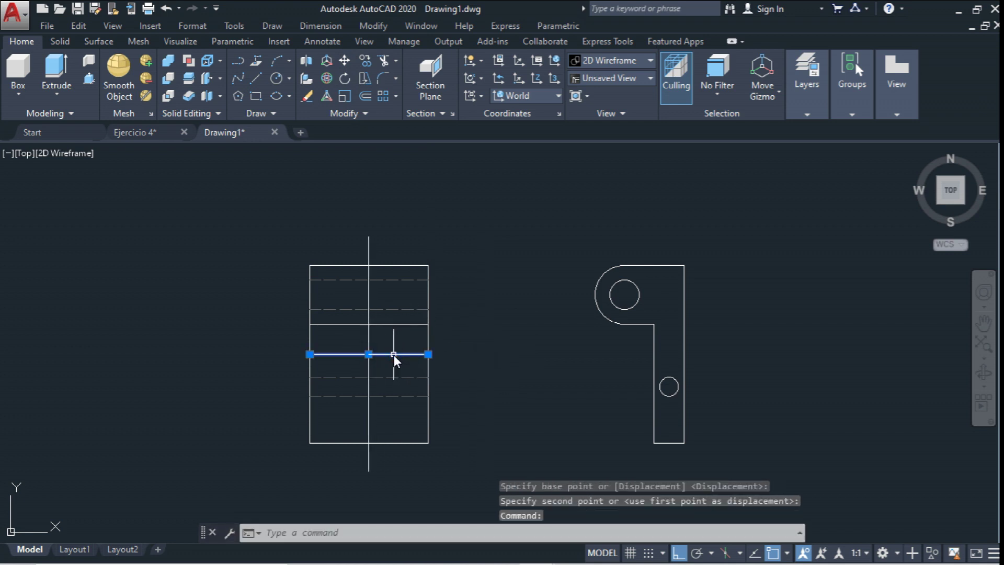
pyautogui.press('Delete')
pyautogui.moveTo(446, 337); pyautogui.dragTo(437, 309, button='middle')
pyautogui.click(360, 314)
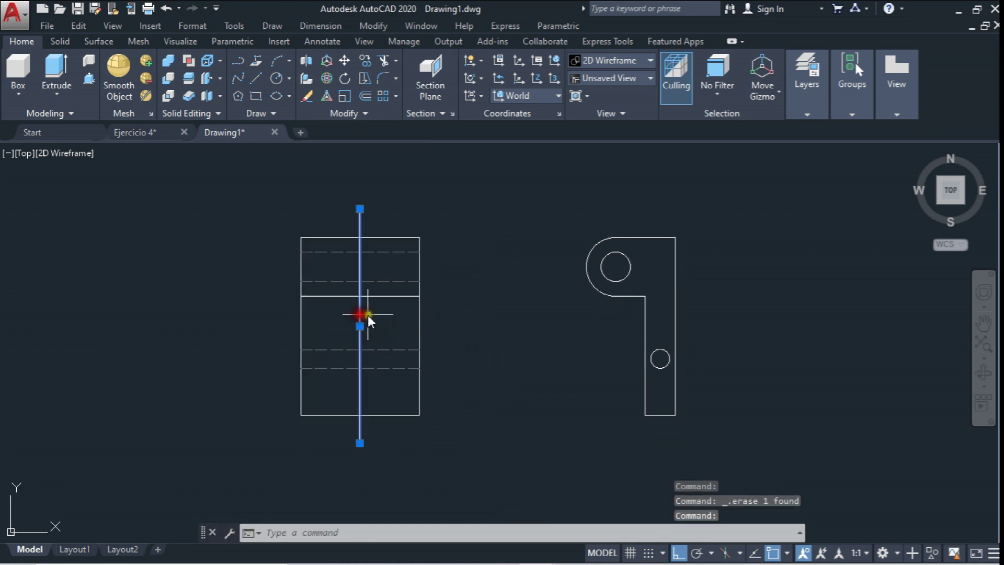
pyautogui.click(808, 112)
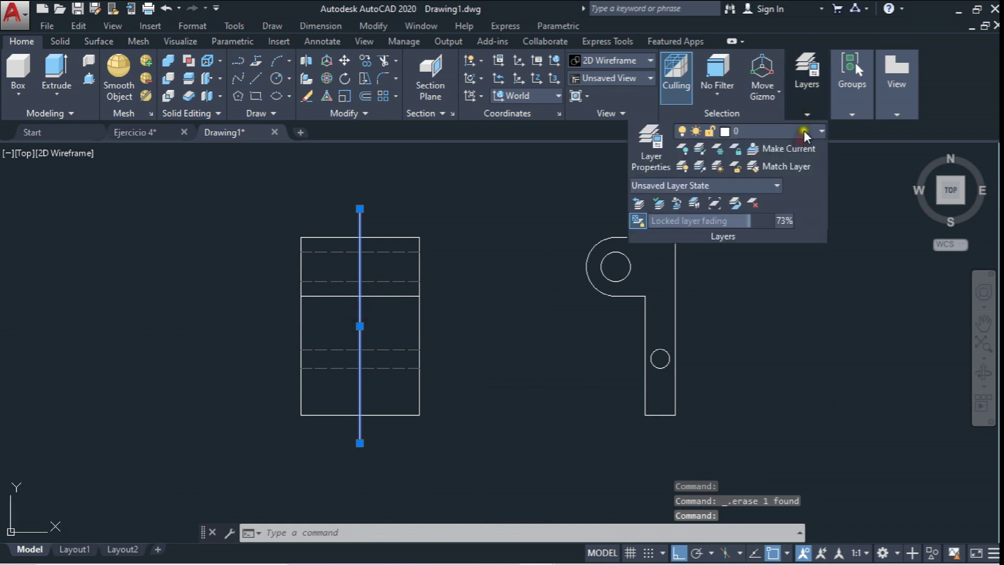
pyautogui.click(805, 131)
pyautogui.click(789, 218)
pyautogui.press('Escape')
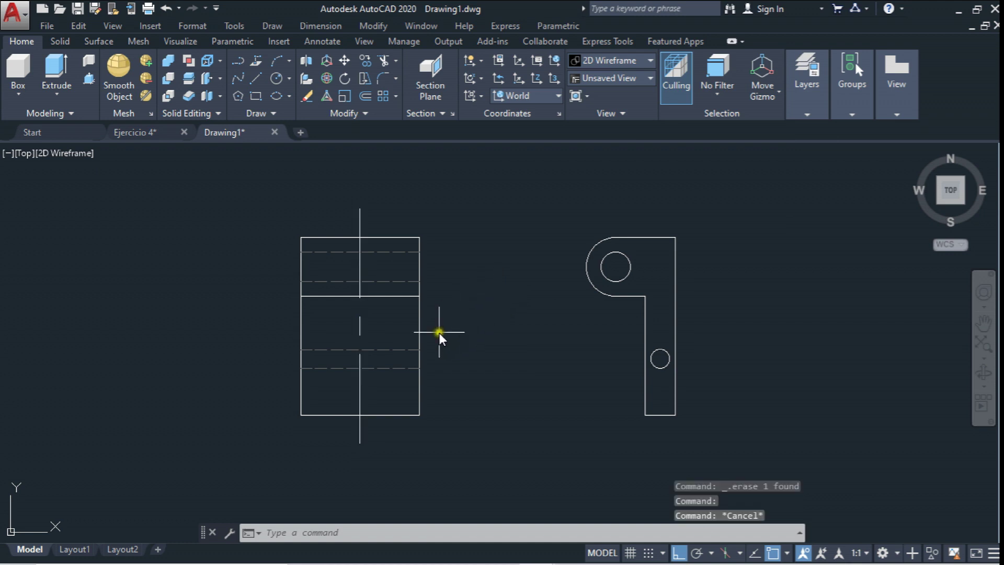
pyautogui.click(361, 322)
# Set the centre line's linetype scale to 0.3 in its Properties
pyautogui.rightClick(360, 322)
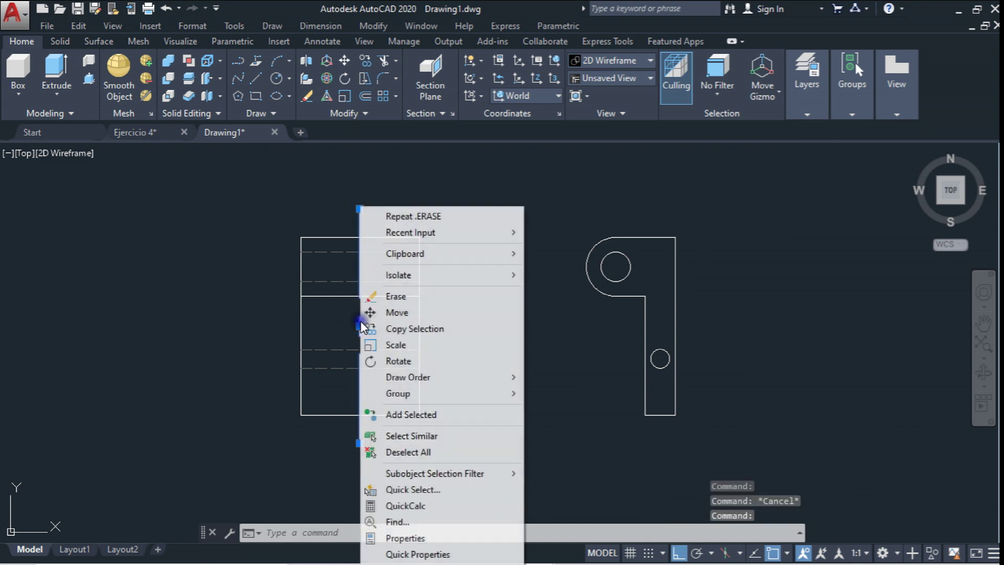
pyautogui.click(414, 538)
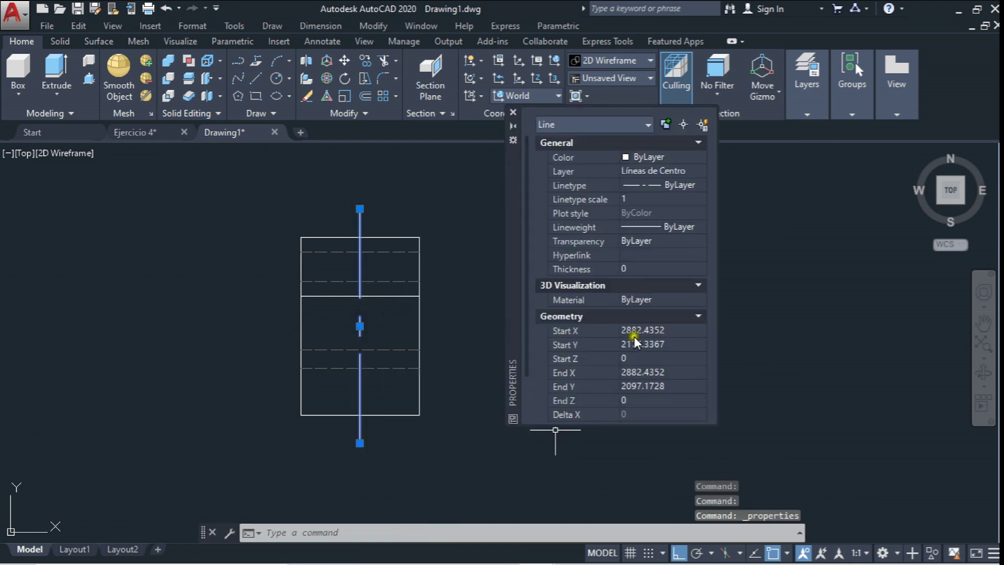
pyautogui.click(639, 200)
pyautogui.write('0.3')
pyautogui.press('Return')
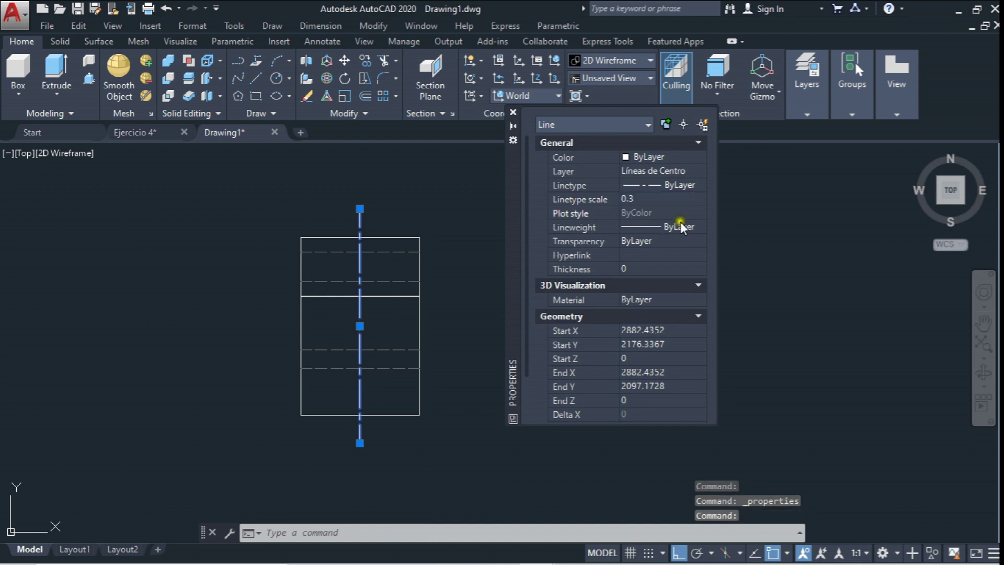
pyautogui.click(515, 111)
pyautogui.press('Escape')
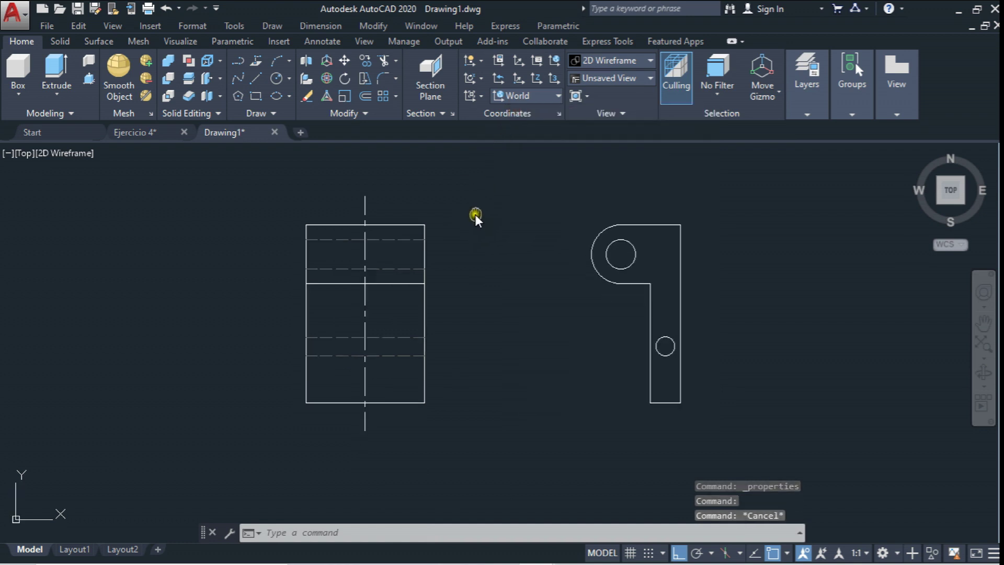
pyautogui.click(366, 305)
pyautogui.press('Escape')
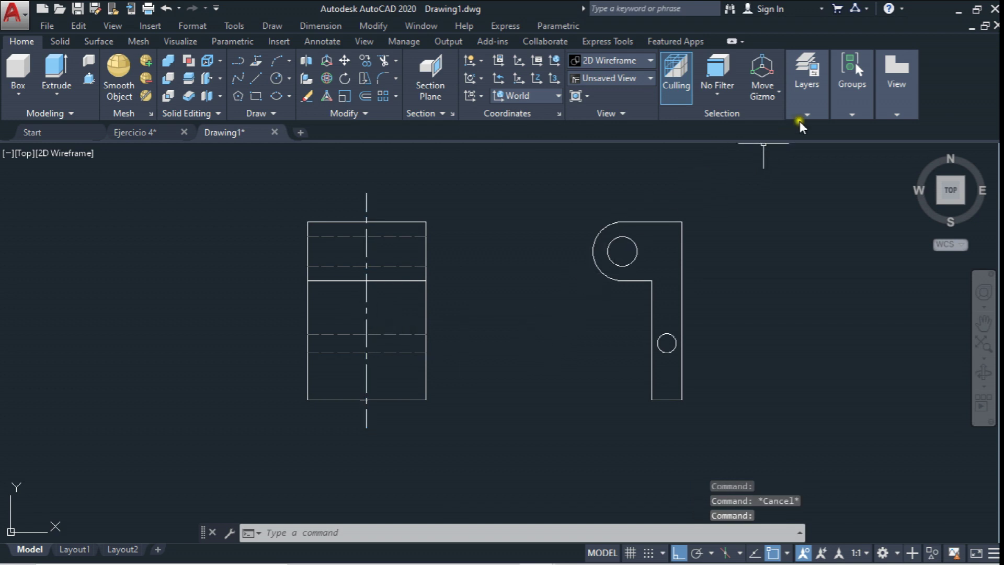
# Change the Líneas de Centro layer's lineweight to 0.30 mm in Layer Properties
pyautogui.click(789, 117)
pyautogui.click(649, 148)
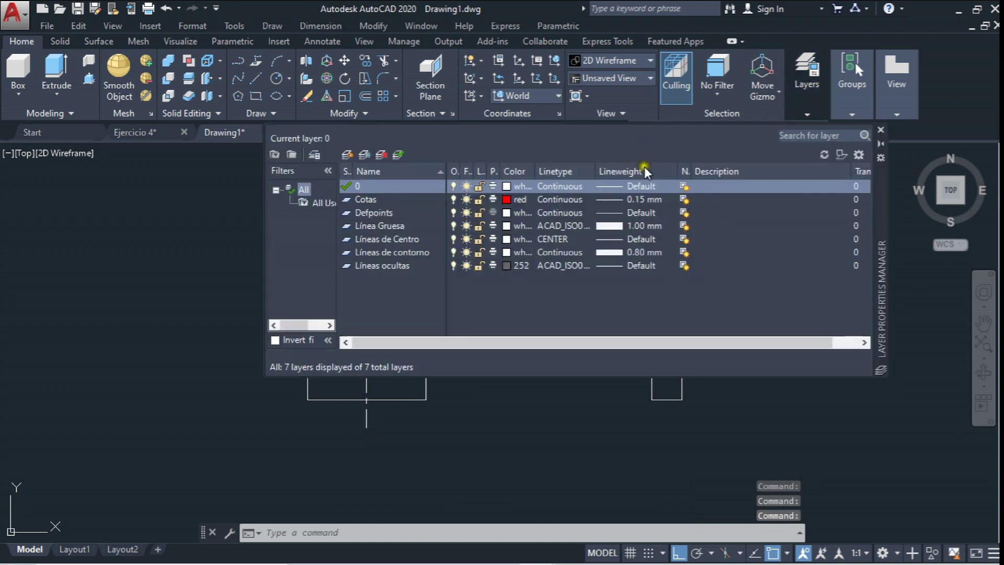
pyautogui.click(645, 236)
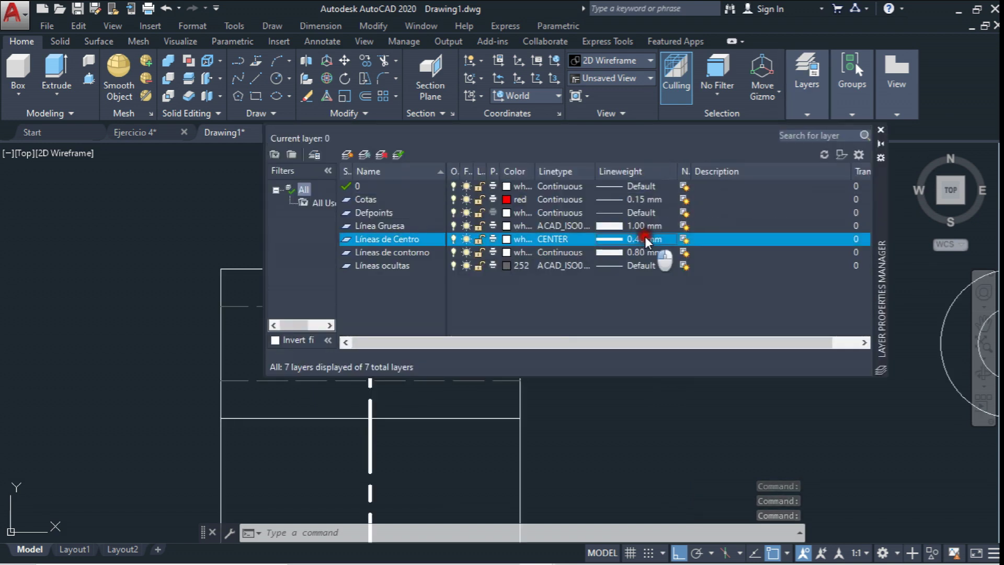
pyautogui.click(497, 297)
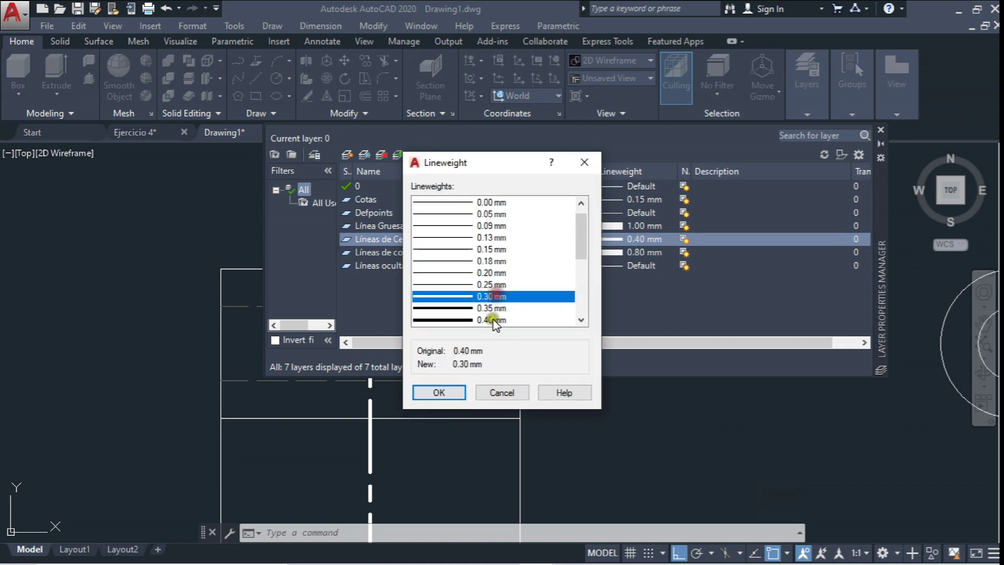
pyautogui.click(439, 392)
pyautogui.scroll(4, 545, 227)
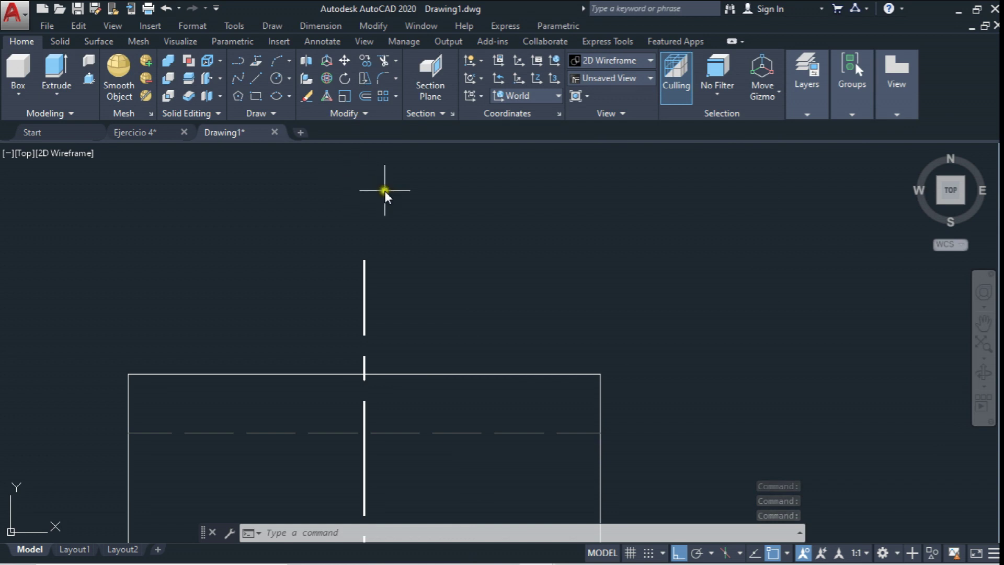
# Draw a polyline arrow above the front view with a width-3-to-0 arrowhead
pyautogui.click(239, 63)
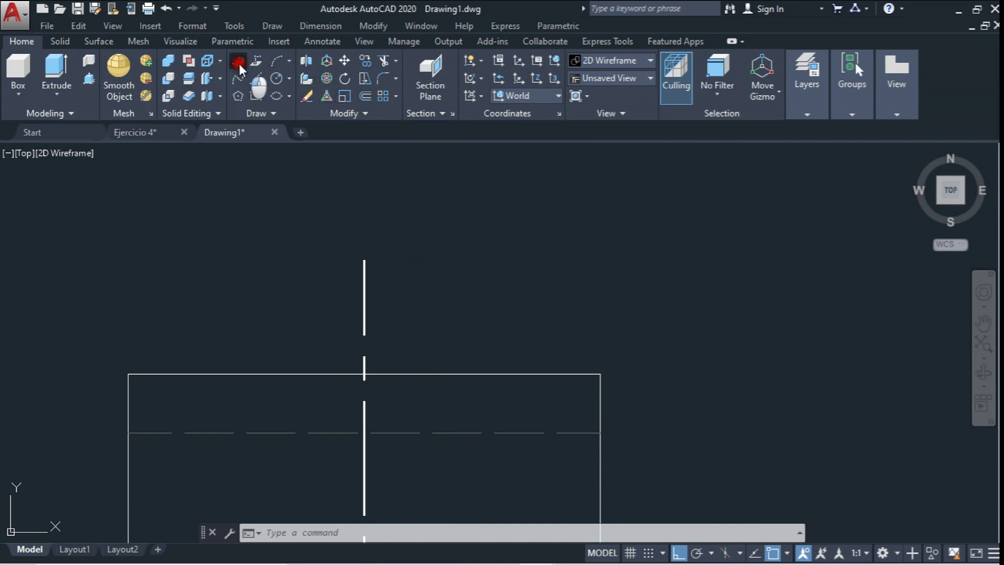
pyautogui.click(432, 249)
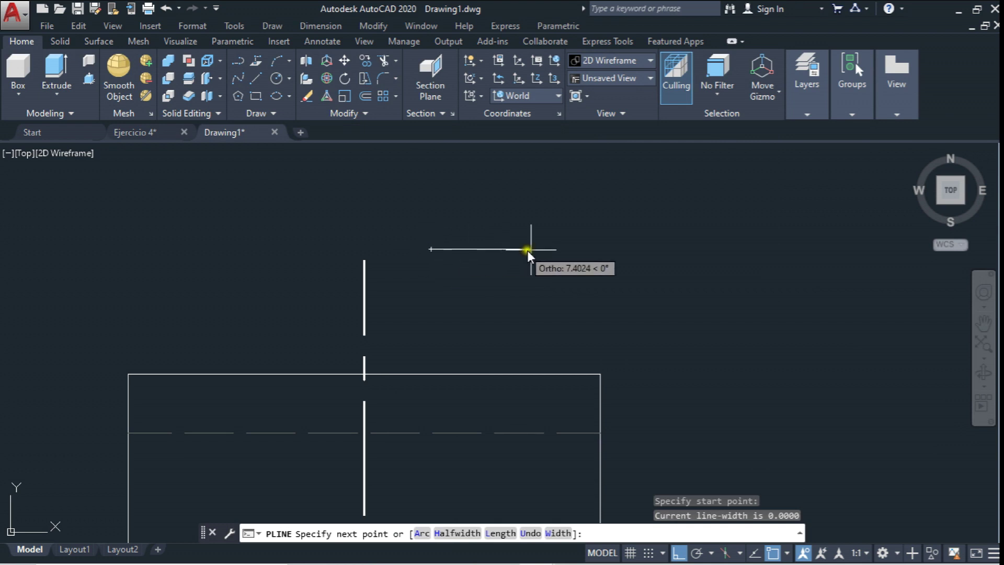
pyautogui.click(578, 250)
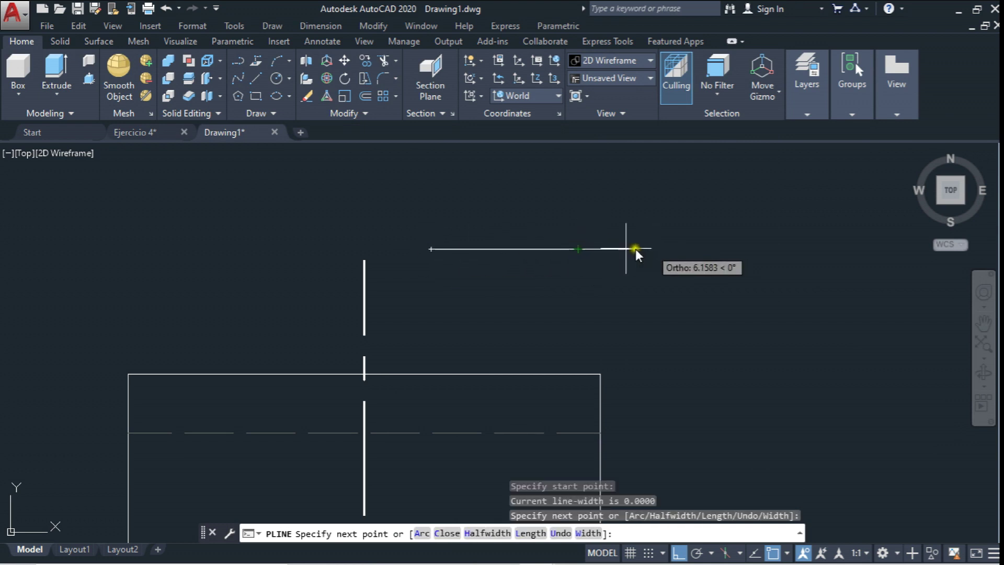
pyautogui.click(589, 533)
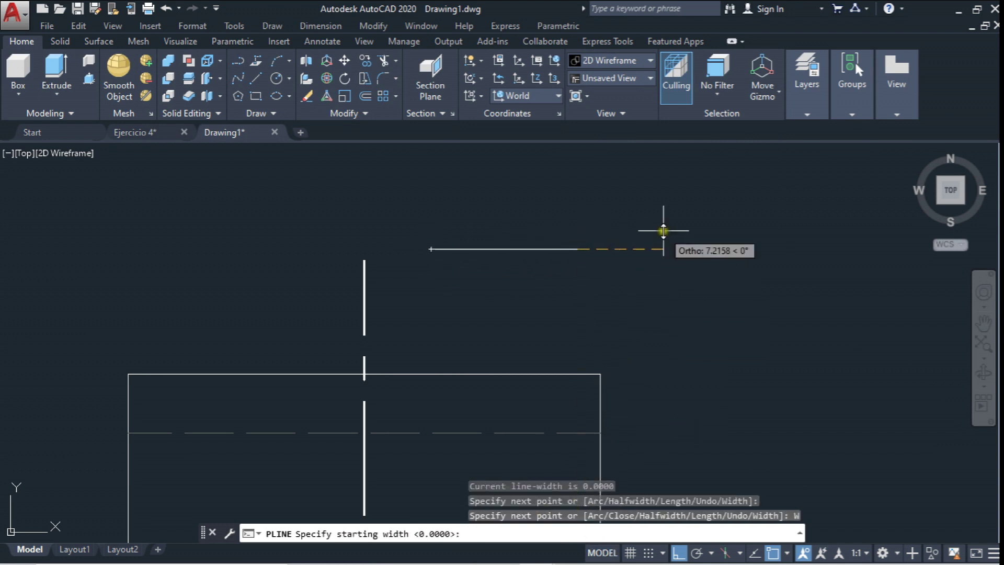
pyautogui.write('3')
pyautogui.press('Return')
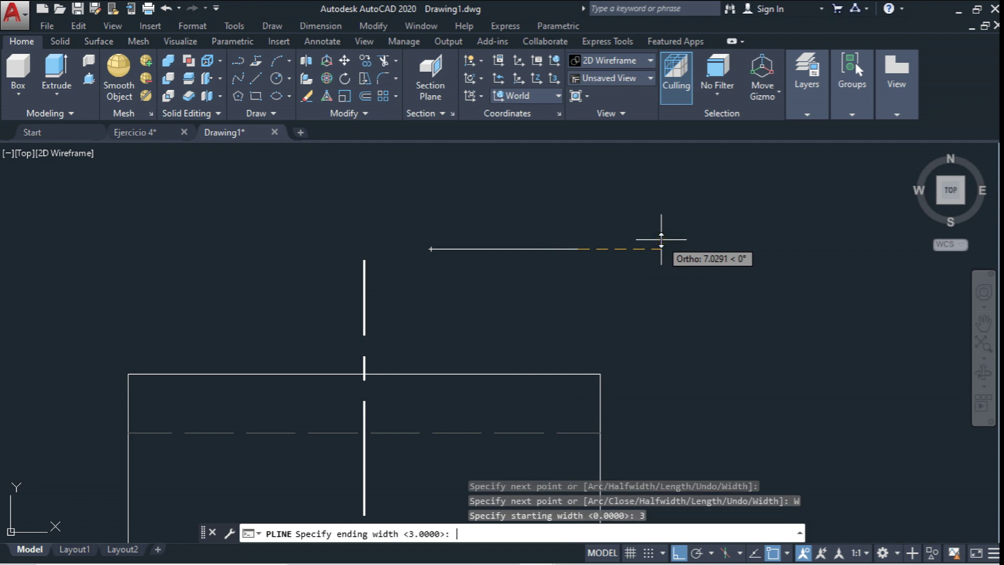
pyautogui.write('0')
pyautogui.press('Return')
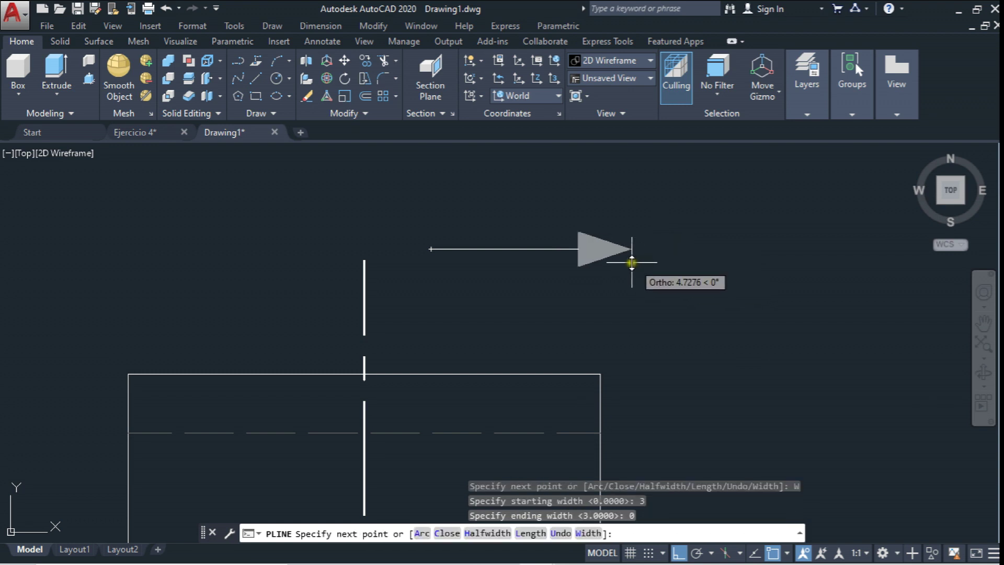
pyautogui.click(670, 251)
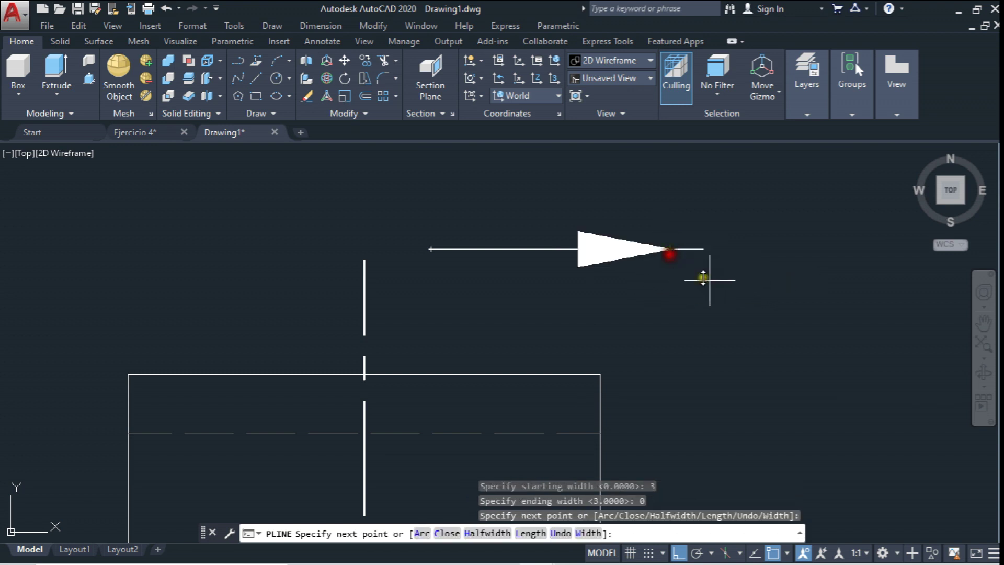
pyautogui.press('Escape')
pyautogui.scroll(-2, 683, 287)
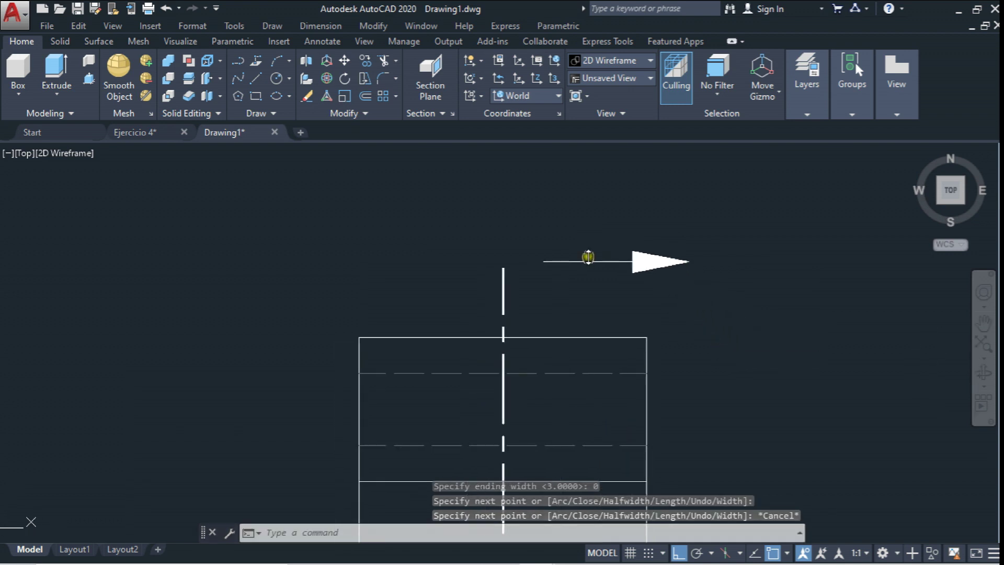
# Scale the arrow down by 0.75 with SC
pyautogui.write('scale')
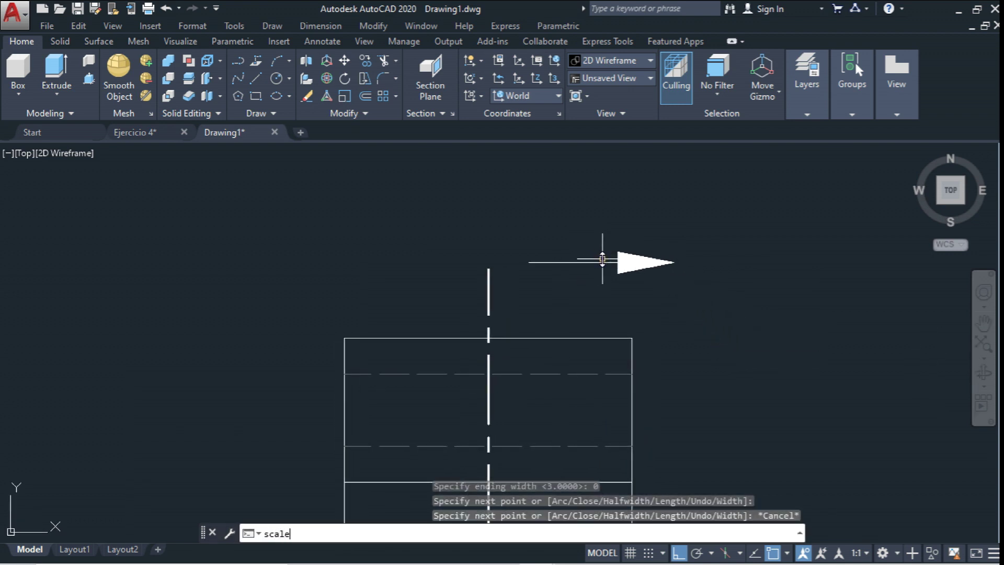
pyautogui.press('Return')
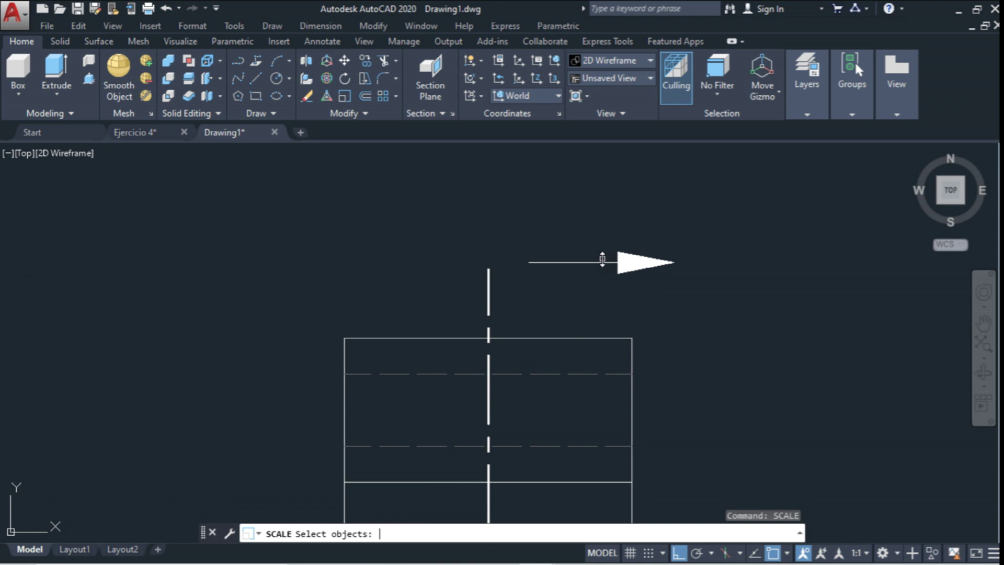
pyautogui.click(538, 229)
pyautogui.click(722, 311)
pyautogui.click(638, 266)
pyautogui.click(589, 232)
pyautogui.press('Return')
pyautogui.click(601, 262)
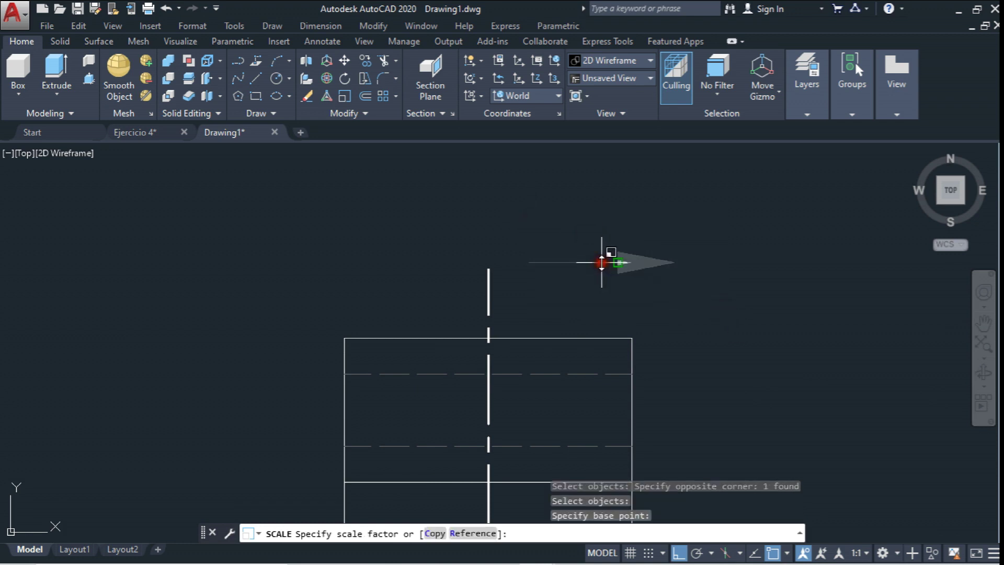
pyautogui.write('.75')
pyautogui.press('Return')
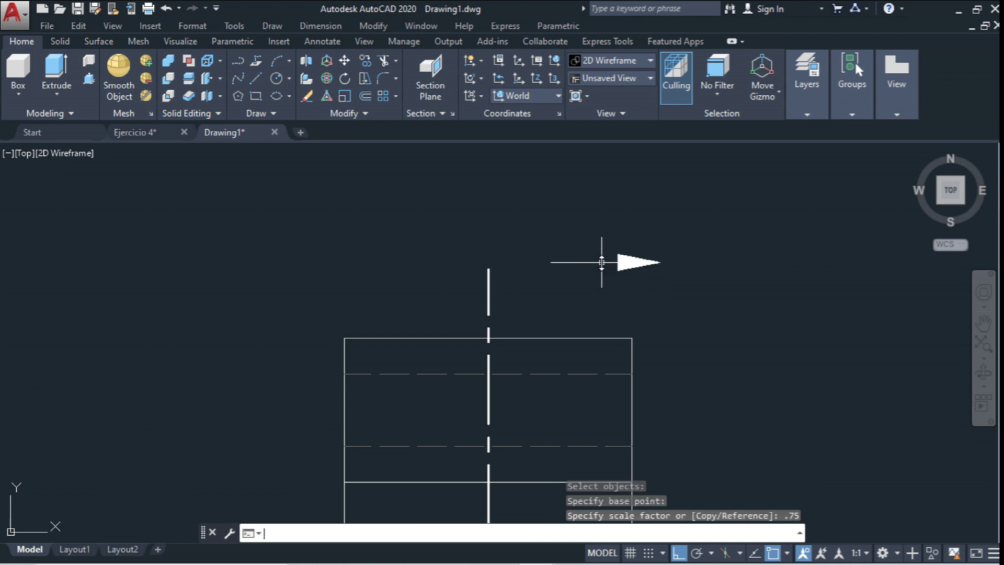
pyautogui.scroll(-5, 688, 285)
pyautogui.scroll(5, 685, 283)
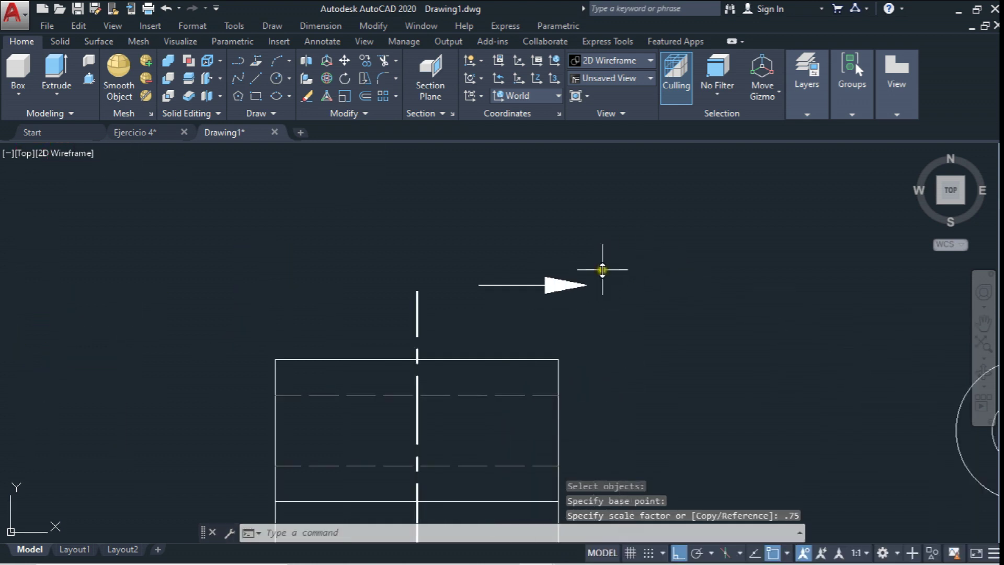
# Mirror the arrow about a vertical line to point left and delete the original
pyautogui.click(364, 112)
pyautogui.click(380, 131)
pyautogui.click(449, 221)
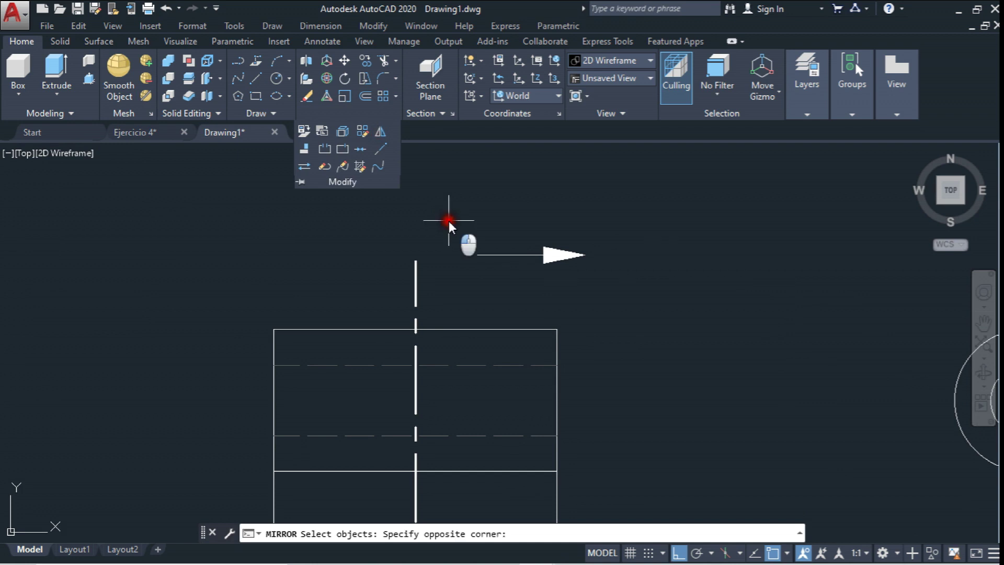
pyautogui.click(598, 282)
pyautogui.press('Return')
pyautogui.click(472, 256)
pyautogui.click(475, 282)
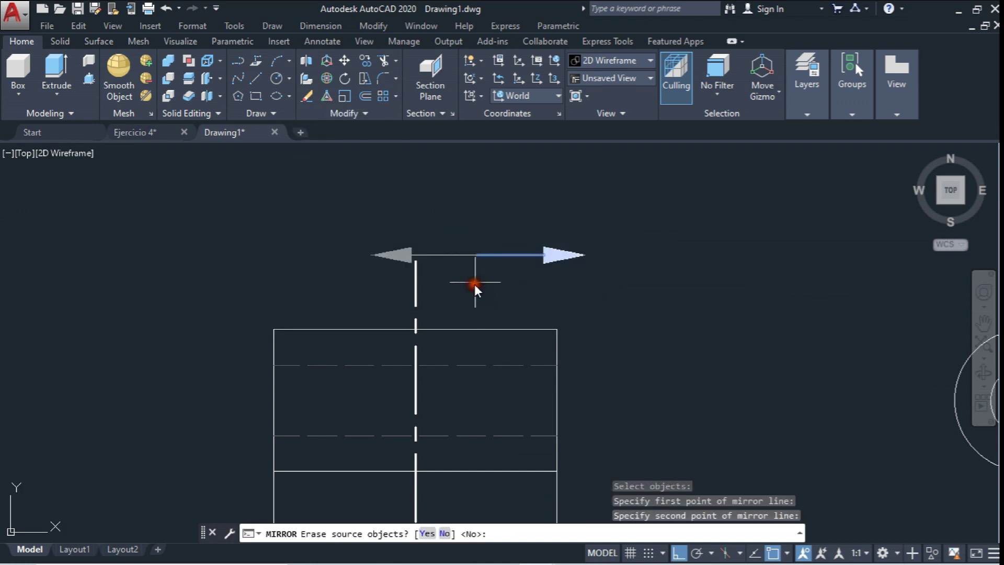
pyautogui.press('Return')
pyautogui.click(570, 281)
pyautogui.click(538, 222)
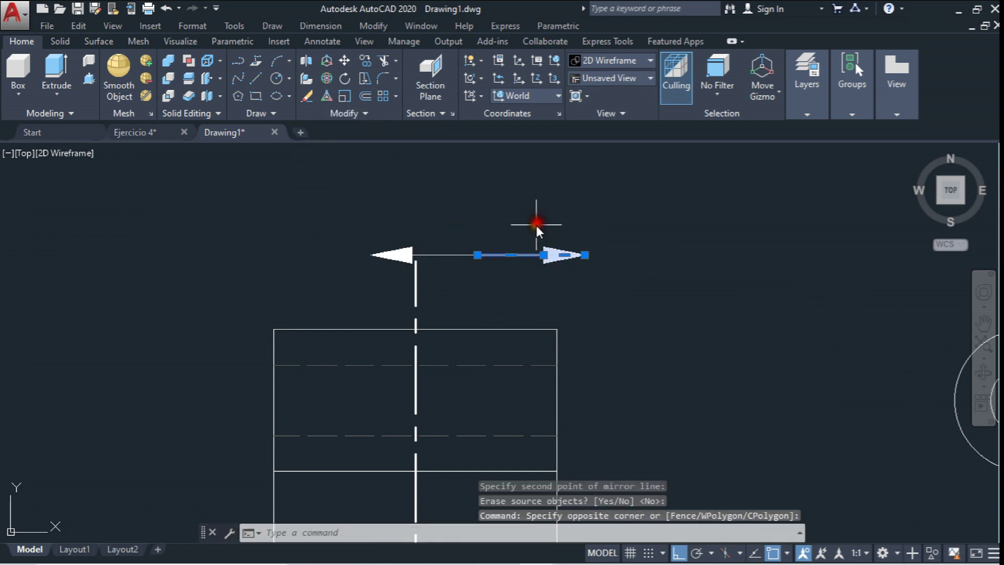
pyautogui.press('Delete')
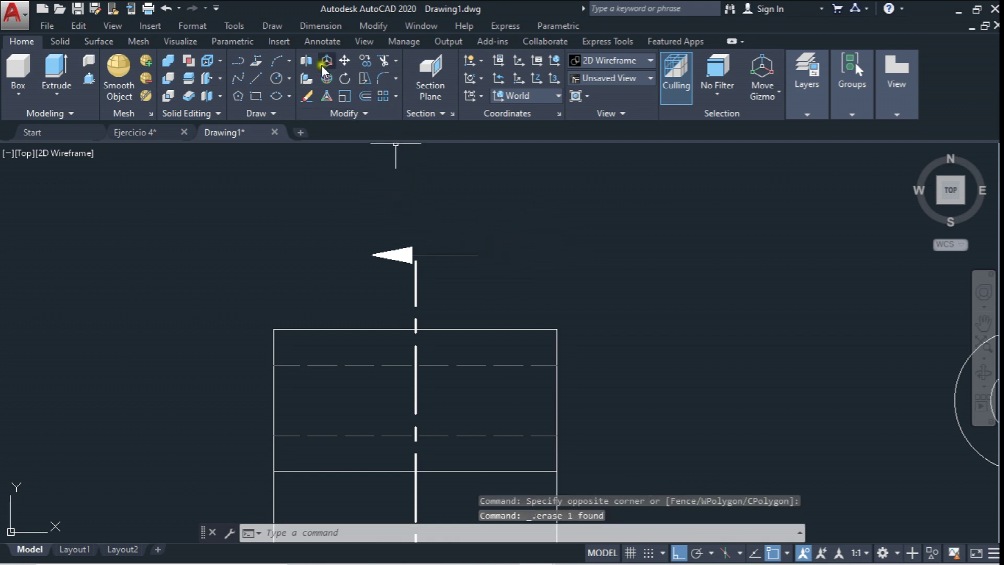
# Move the left-pointing arrow so its tip sits on the centre line's top
pyautogui.click(343, 61)
pyautogui.click(490, 262)
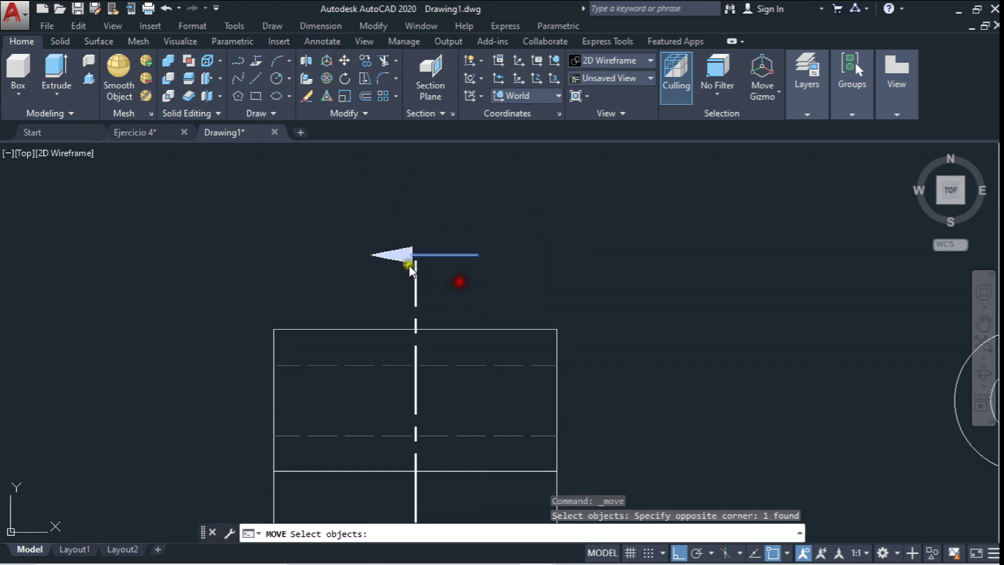
pyautogui.press('Return')
pyautogui.click(372, 256)
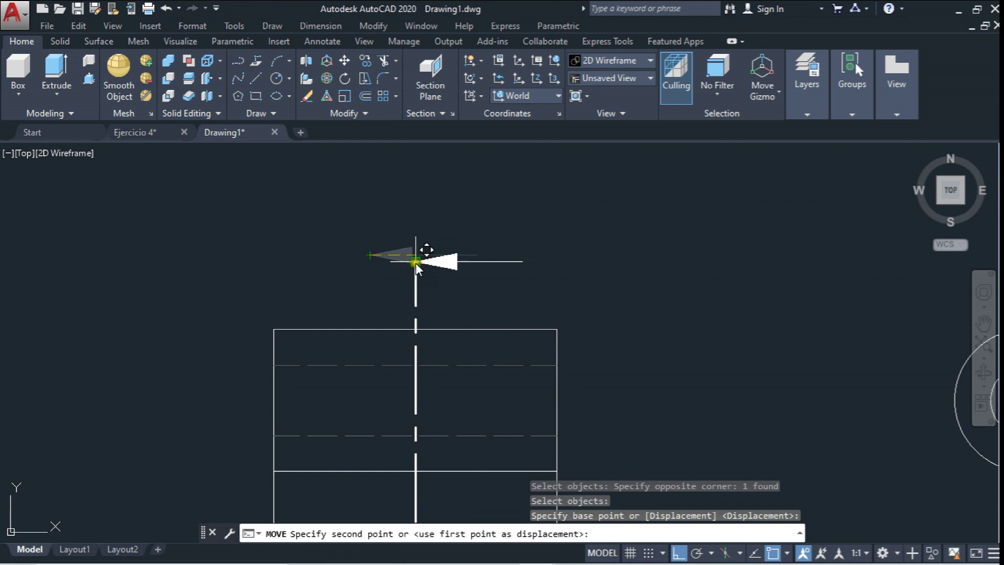
pyautogui.click(416, 261)
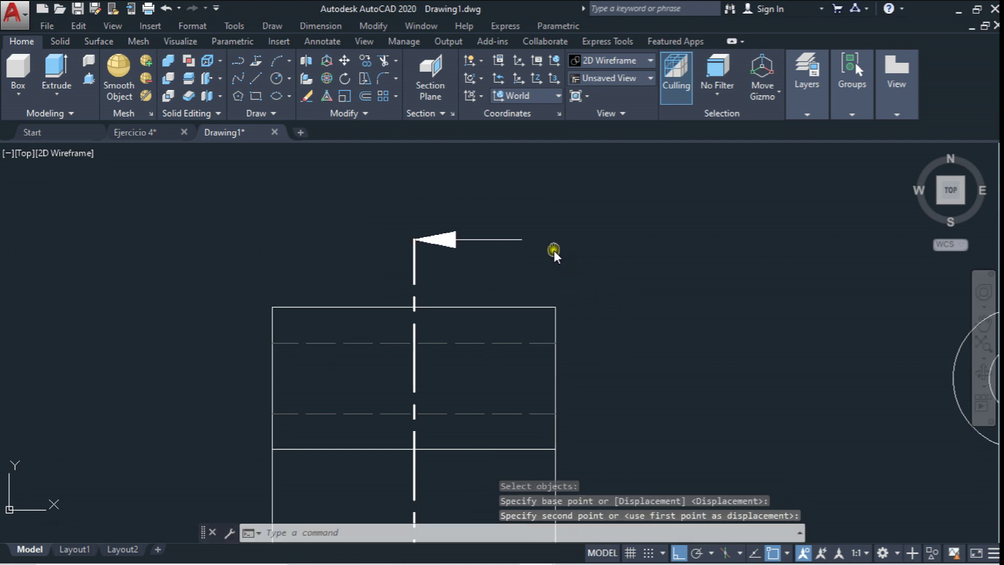
pyautogui.scroll(-5, 551, 233)
pyautogui.scroll(3, 539, 260)
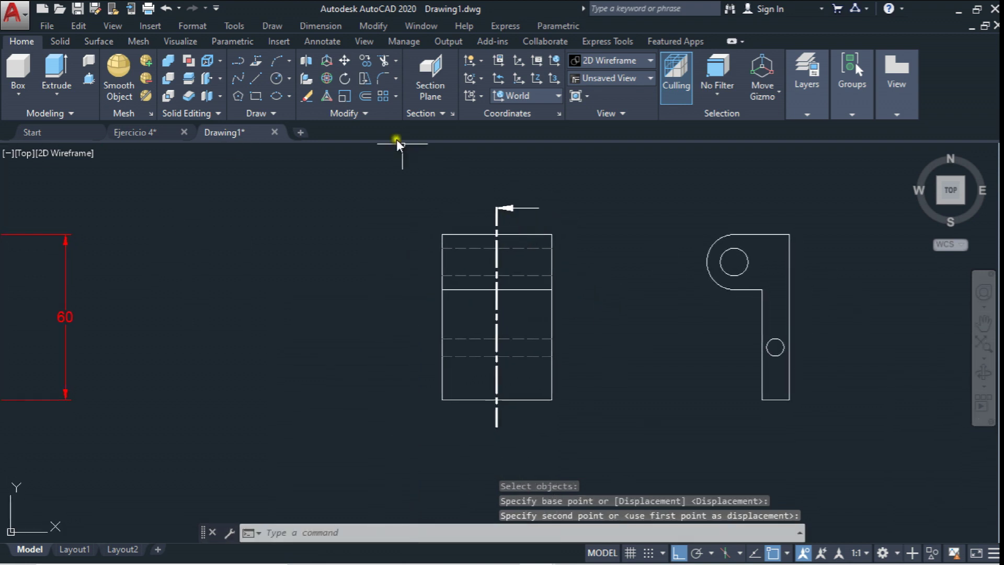
pyautogui.press('Escape')
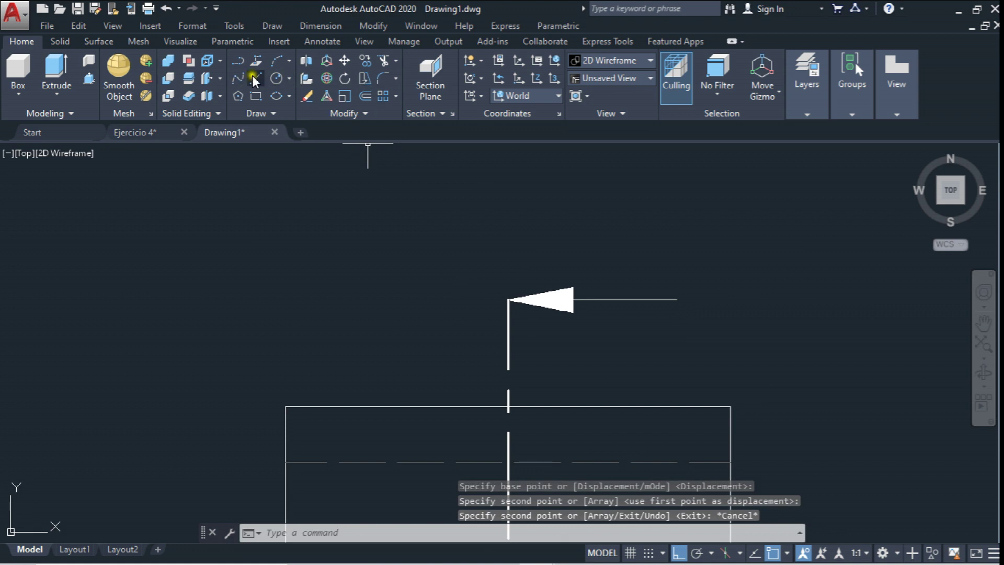
# Draw a short vertical line left of the arrow and put it on the Línea Gruesa layer
pyautogui.click(252, 78)
pyautogui.click(465, 301)
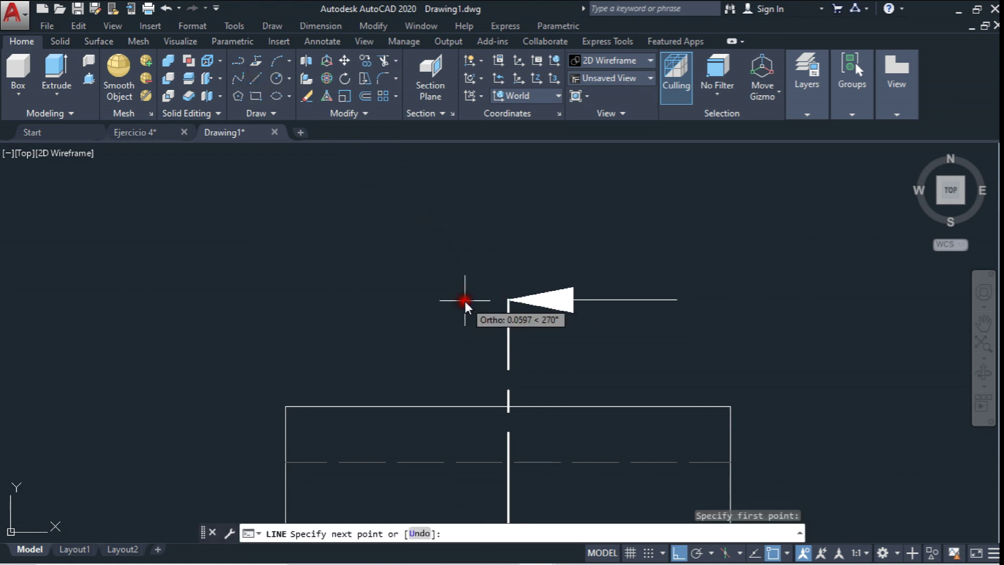
pyautogui.click(465, 353)
pyautogui.press('Escape')
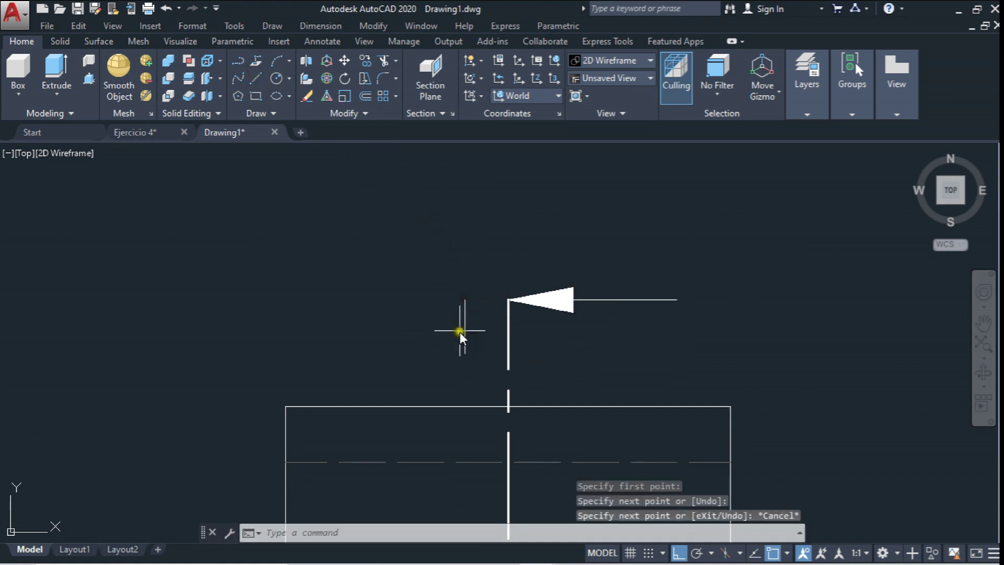
pyautogui.click(465, 330)
pyautogui.click(807, 114)
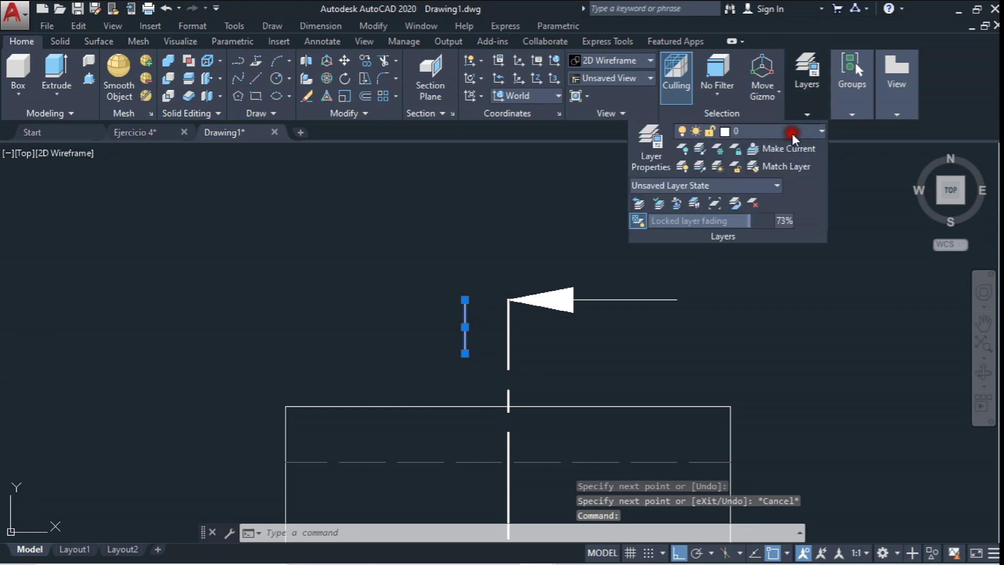
pyautogui.click(792, 133)
pyautogui.click(793, 202)
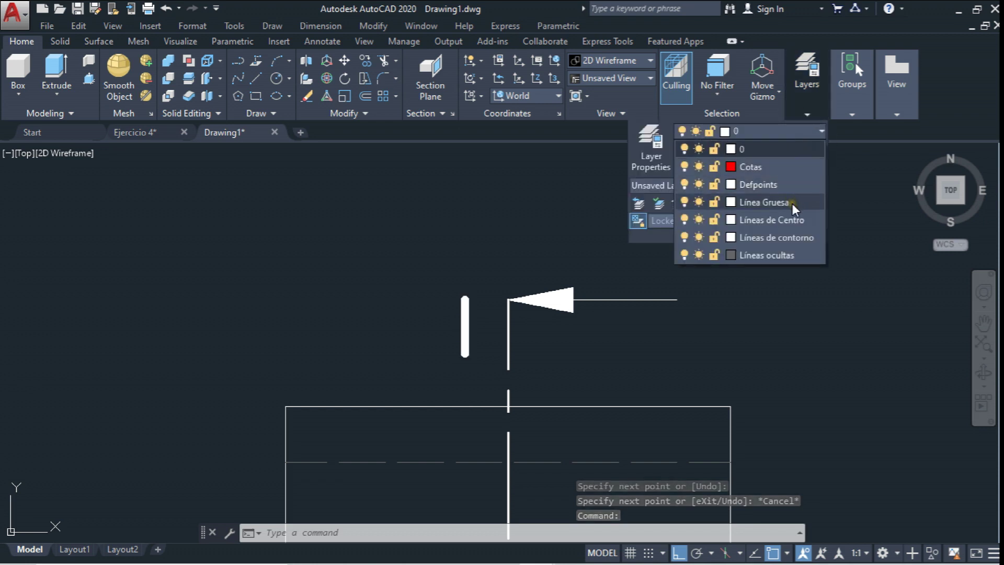
pyautogui.press('Escape')
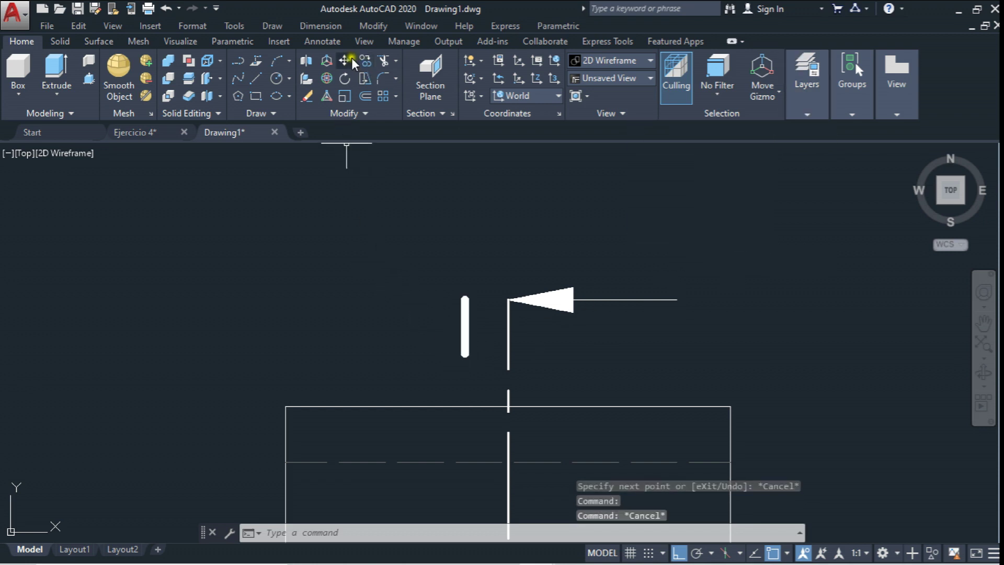
# Move the thick bar onto the top of the center line
pyautogui.click(344, 61)
pyautogui.click(482, 298)
pyautogui.click(448, 335)
pyautogui.press('Return')
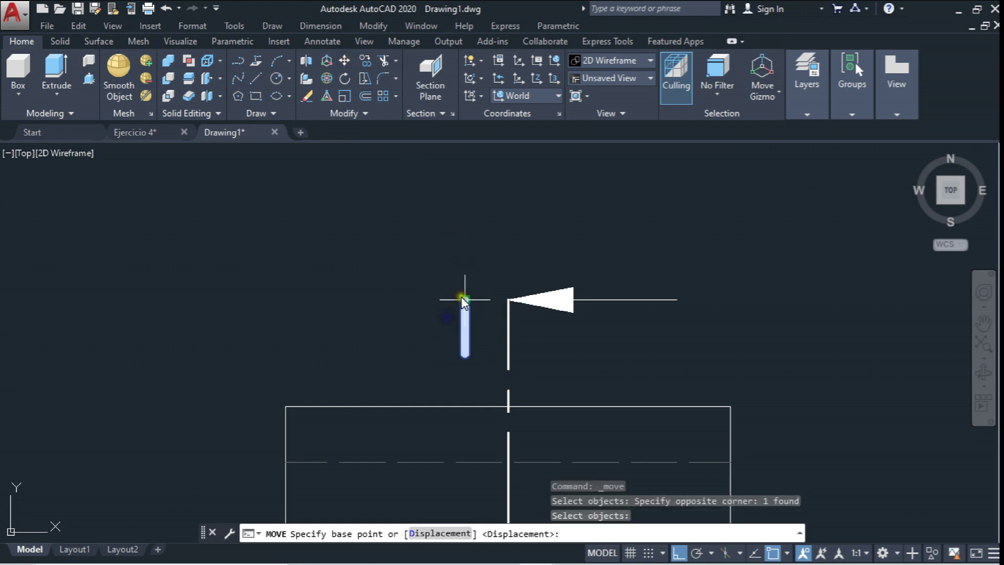
pyautogui.click(464, 299)
pyautogui.click(508, 300)
pyautogui.press('Escape')
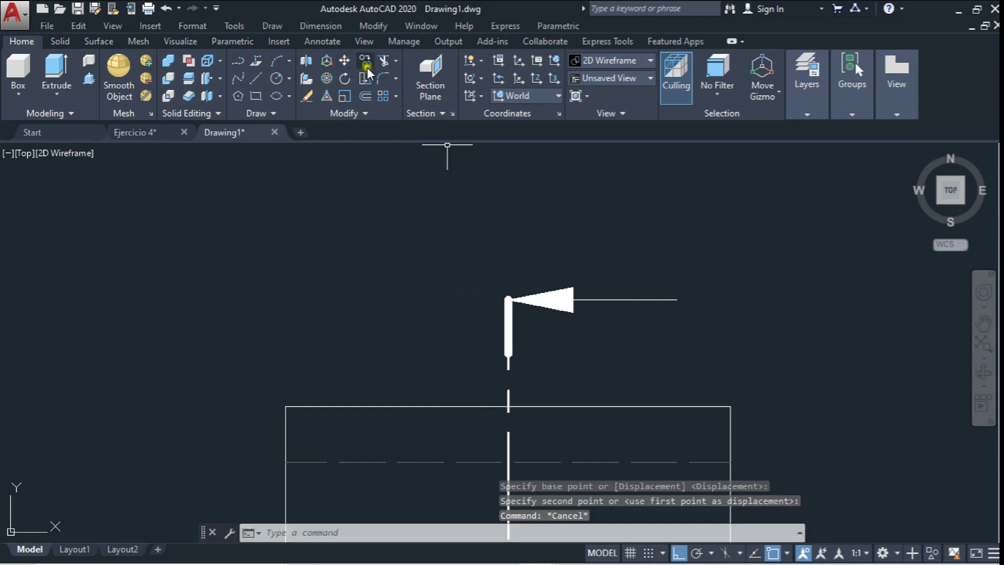
# Move the arrowhead down so it attaches to the thick bar
pyautogui.click(344, 60)
pyautogui.click(616, 253)
pyautogui.click(563, 309)
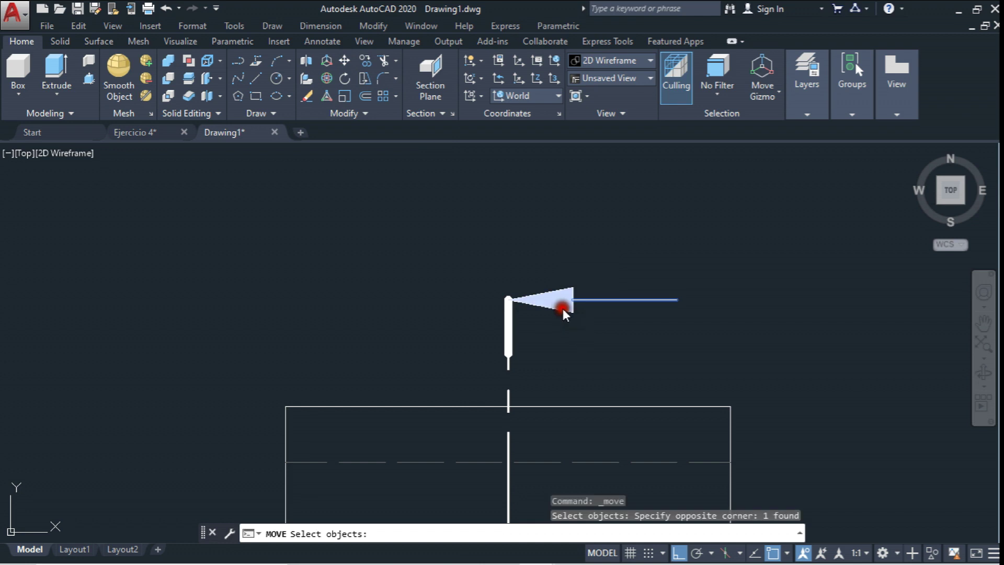
pyautogui.press('Return')
pyautogui.click(508, 300)
pyautogui.click(509, 326)
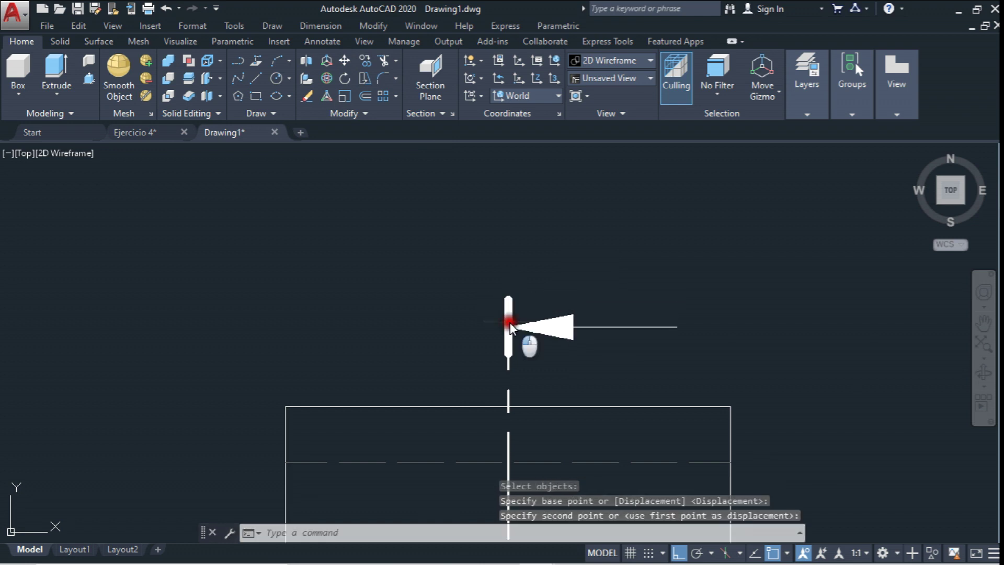
pyautogui.press('Escape')
# Trim the objects around the section marker
pyautogui.moveTo(540, 277); pyautogui.dragTo(539, 197, button='middle')
pyautogui.scroll(-5, 540, 197)
pyautogui.scroll(3, 534, 302)
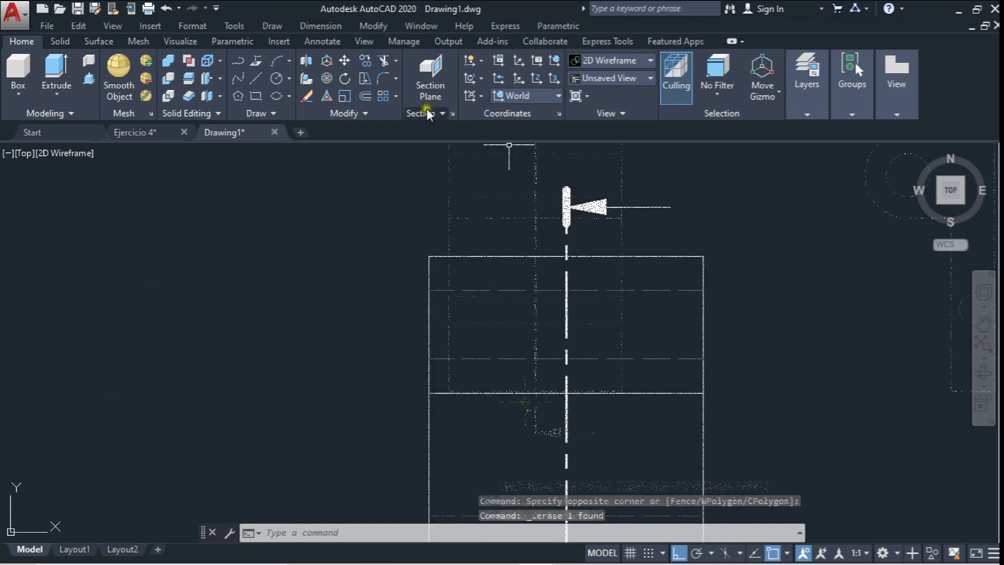
pyautogui.click(385, 60)
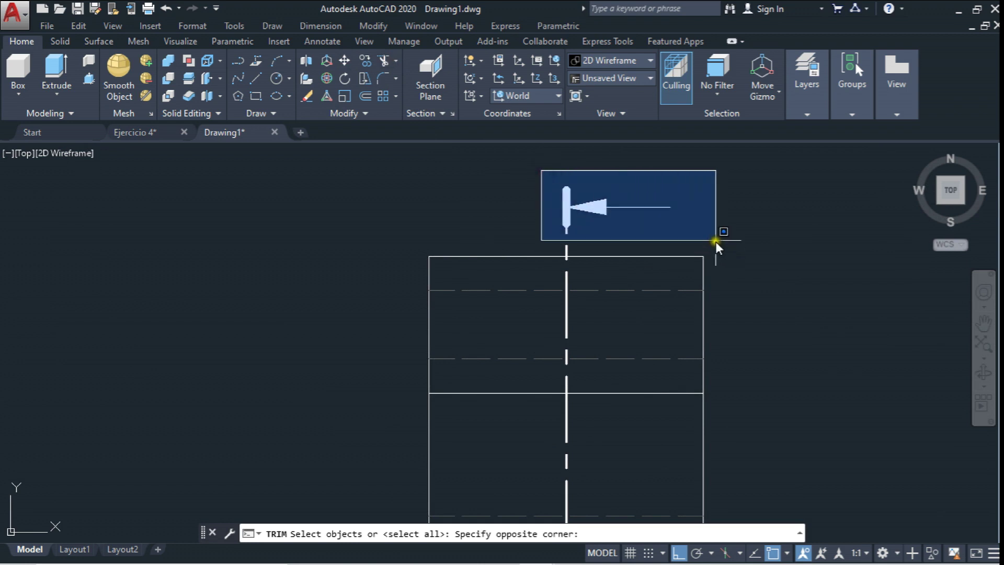
pyautogui.click(718, 246)
pyautogui.press('Return')
pyautogui.press('Return')
# Copy the bar-and-arrow marker onto another front view's center line top
pyautogui.click(365, 60)
pyautogui.click(510, 157)
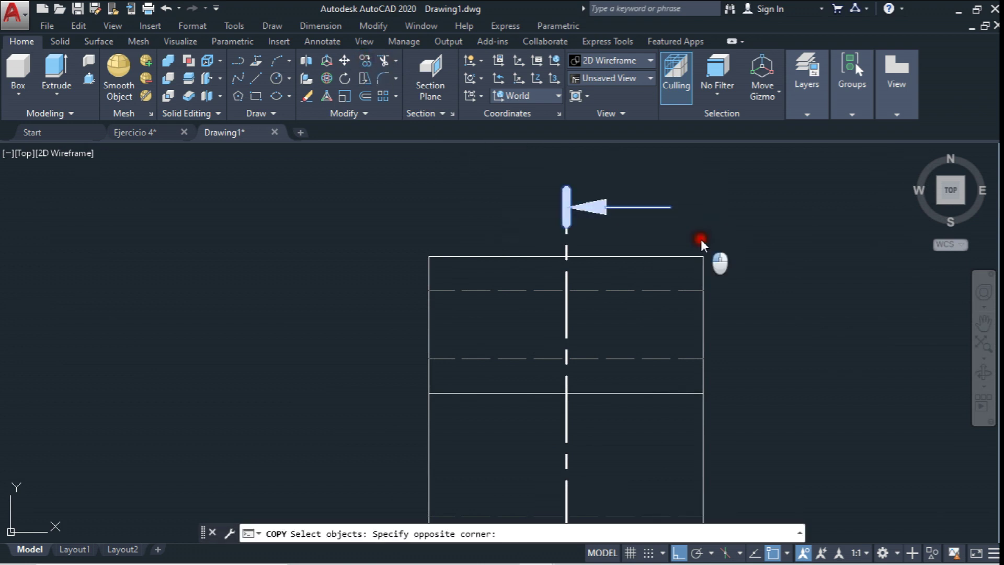
pyautogui.click(701, 240)
pyautogui.press('Return')
pyautogui.scroll(-2, 568, 222)
pyautogui.scroll(3, 579, 414)
pyautogui.scroll(2, 601, 139)
pyautogui.scroll(-1, 566, 228)
pyautogui.click(561, 235)
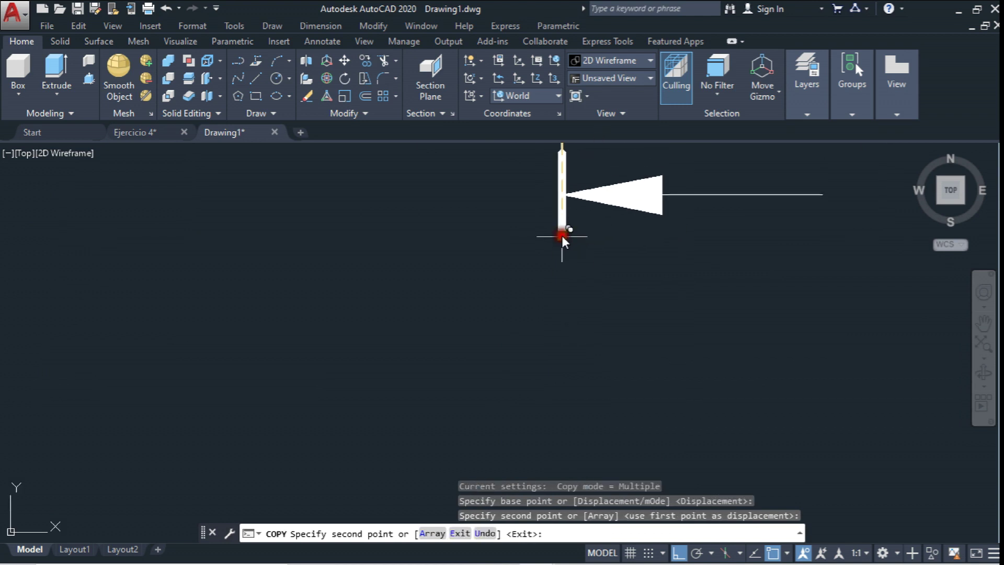
pyautogui.scroll(-3, 562, 236)
pyautogui.moveTo(602, 221); pyautogui.dragTo(572, 352, button='middle')
pyautogui.scroll(-2, 602, 348)
pyautogui.press('Escape')
pyautogui.scroll(2, 488, 193)
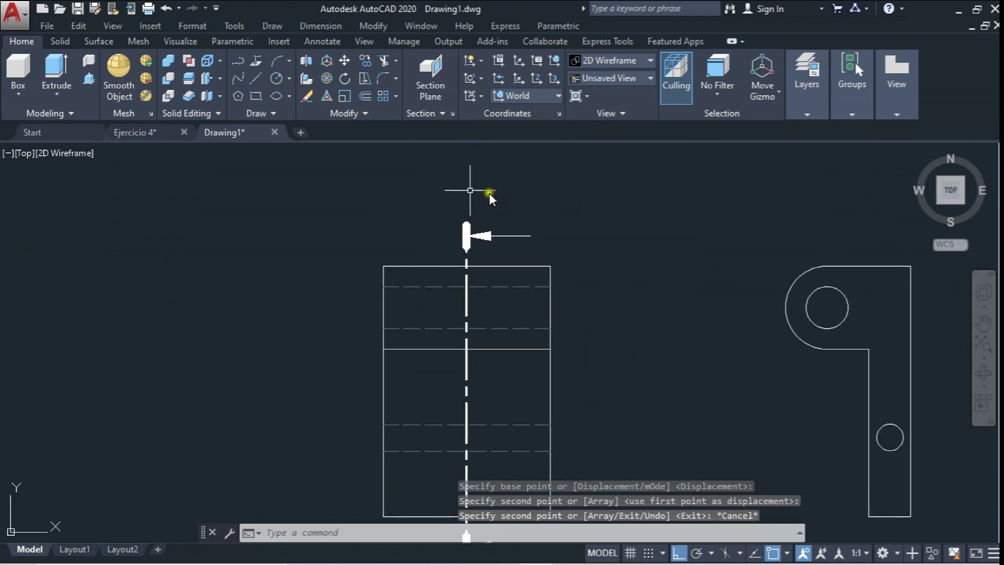
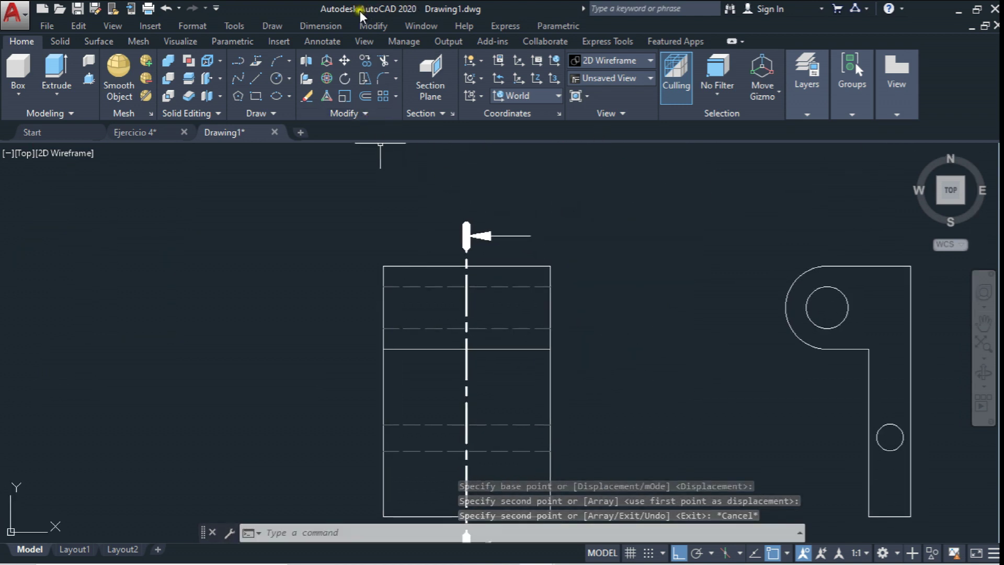
# Create a multiline text label 'CORTE A' at text height 4 near the top cutting arrow
pyautogui.click(322, 41)
pyautogui.click(14, 79)
pyautogui.click(473, 171)
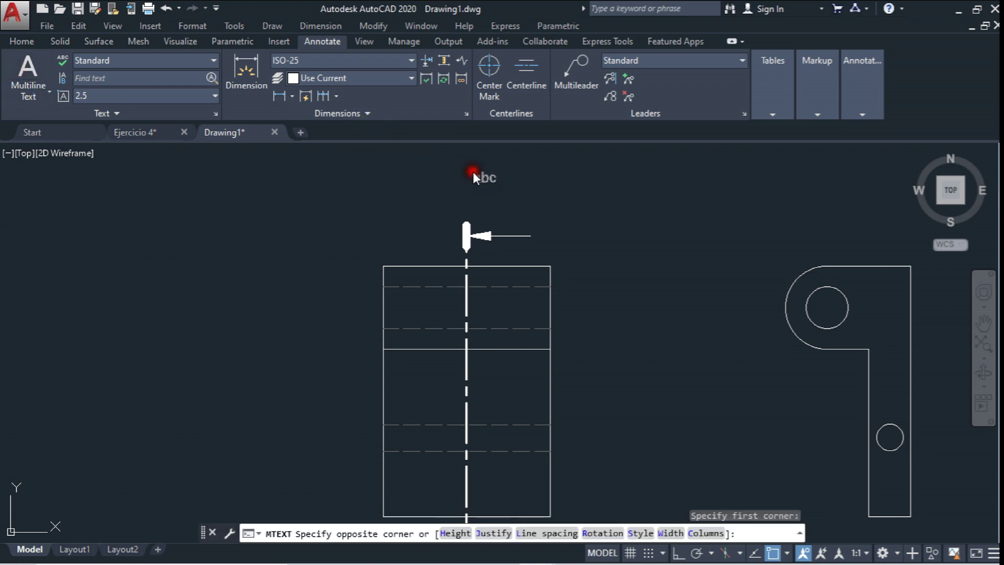
pyautogui.click(639, 204)
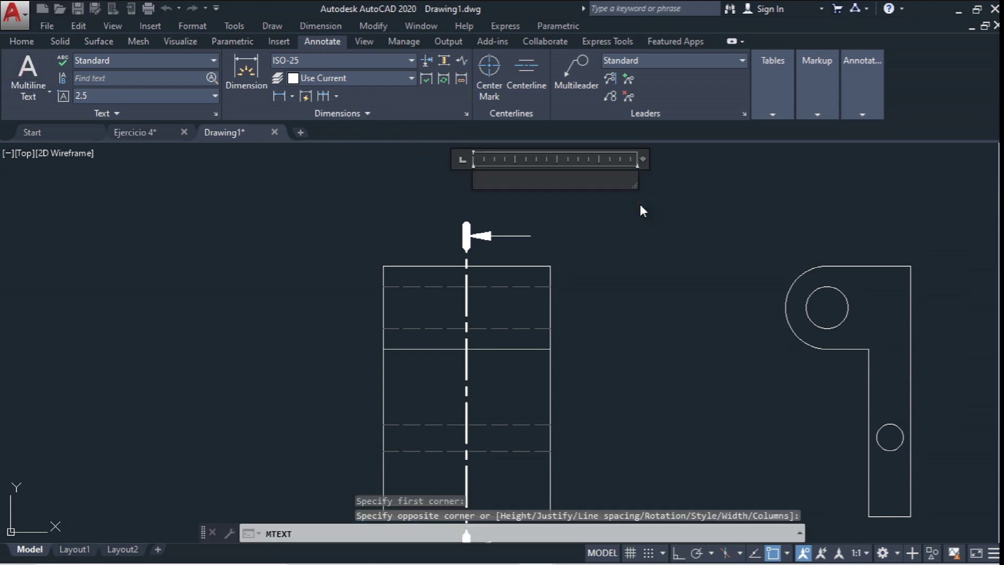
pyautogui.write('CORTE A')
pyautogui.moveTo(549, 186); pyautogui.dragTo(422, 188)
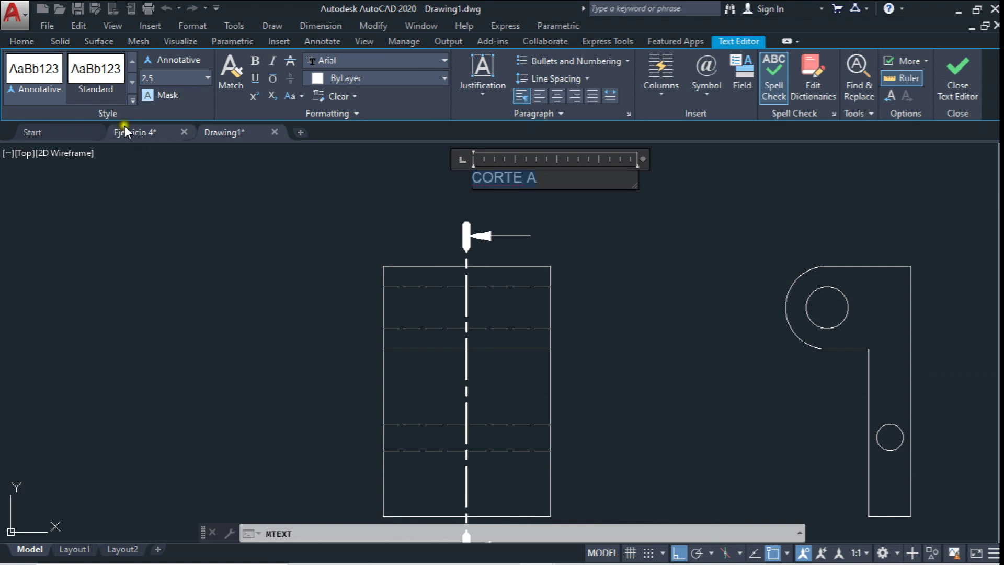
pyautogui.write('4')
pyautogui.press('Return')
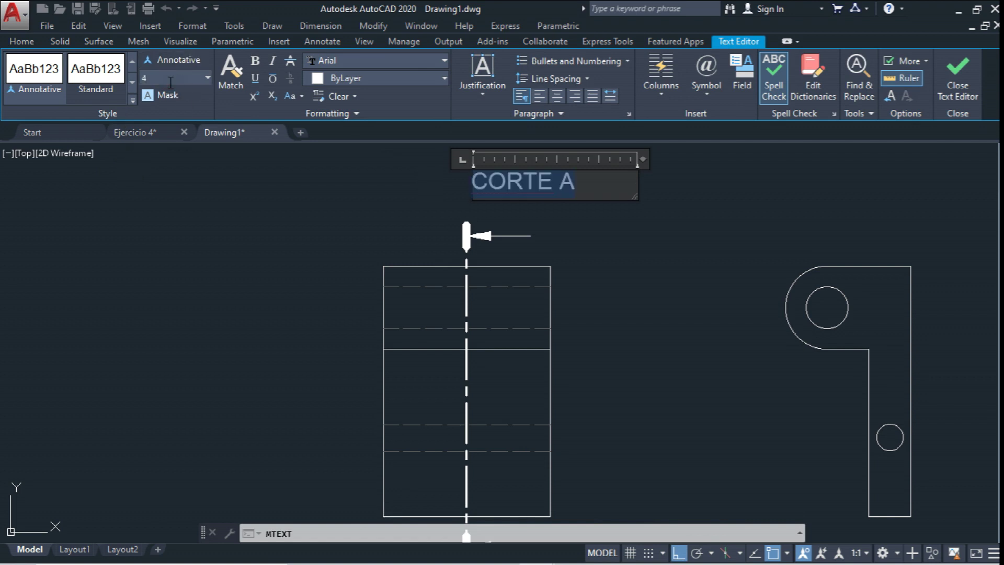
pyautogui.click(442, 147)
# Move the CORTE A label to sit just above the section arrow
pyautogui.click(30, 45)
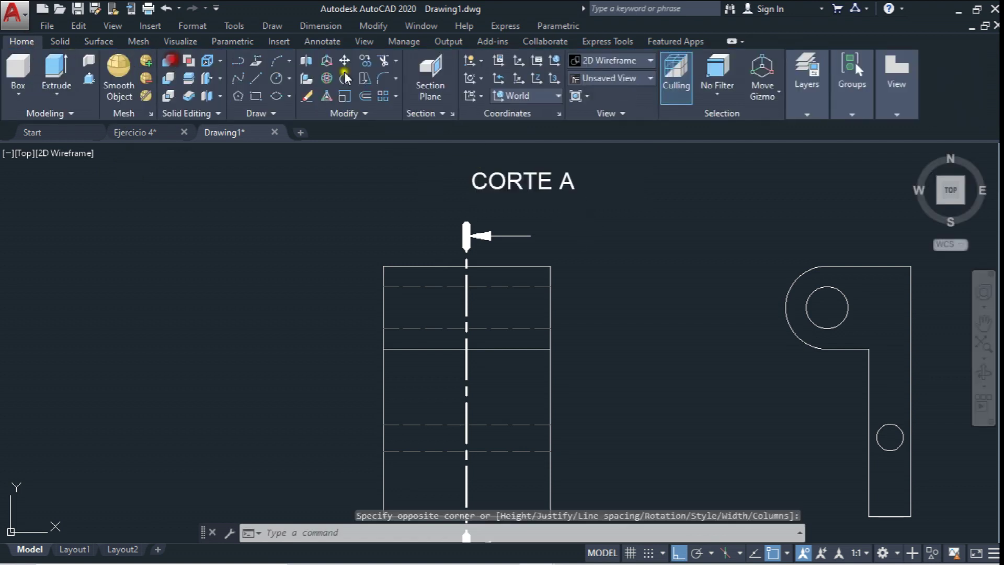
pyautogui.click(345, 60)
pyautogui.click(516, 186)
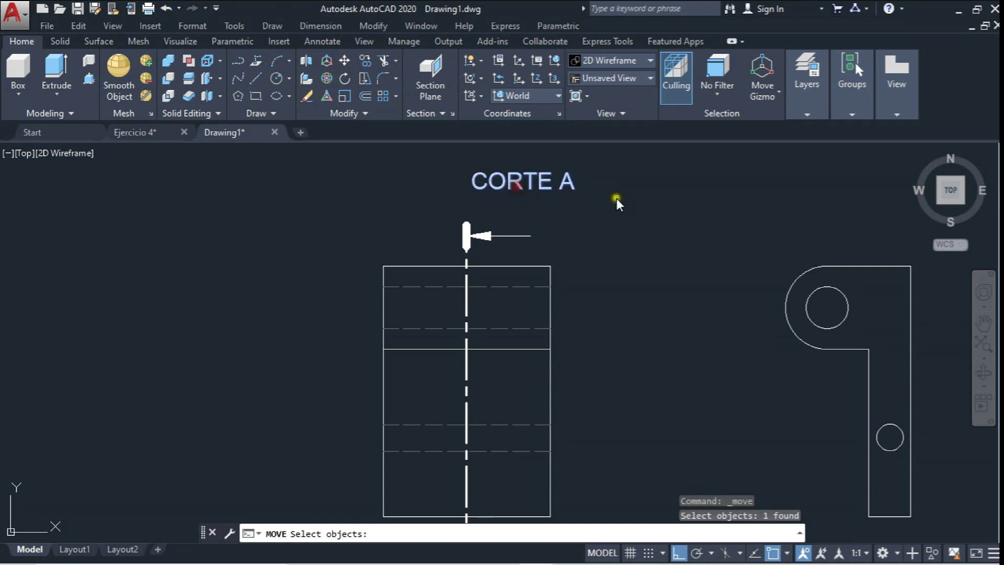
pyautogui.press('Return')
pyautogui.click(592, 212)
pyautogui.click(598, 244)
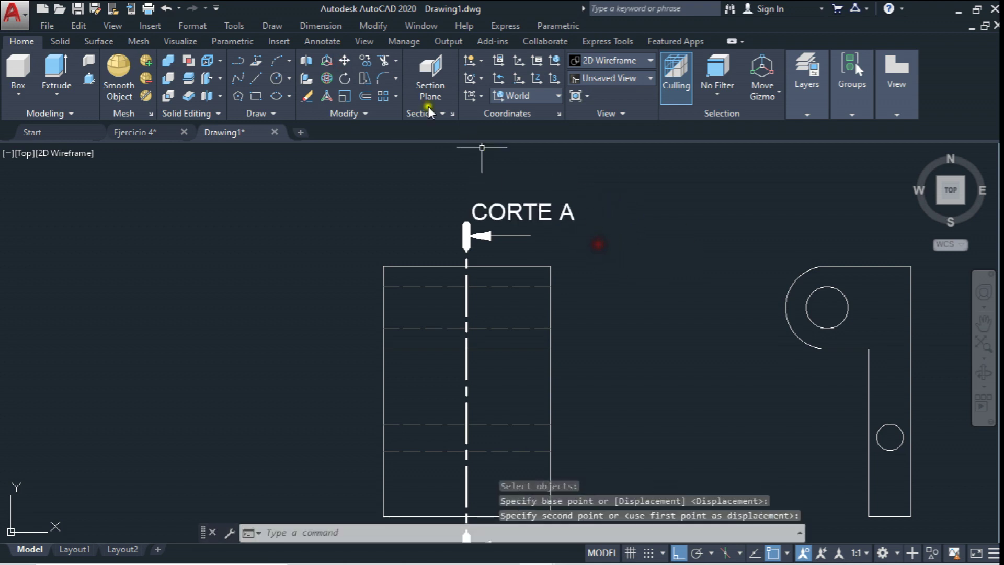
pyautogui.click(344, 60)
pyautogui.click(509, 221)
pyautogui.press('Return')
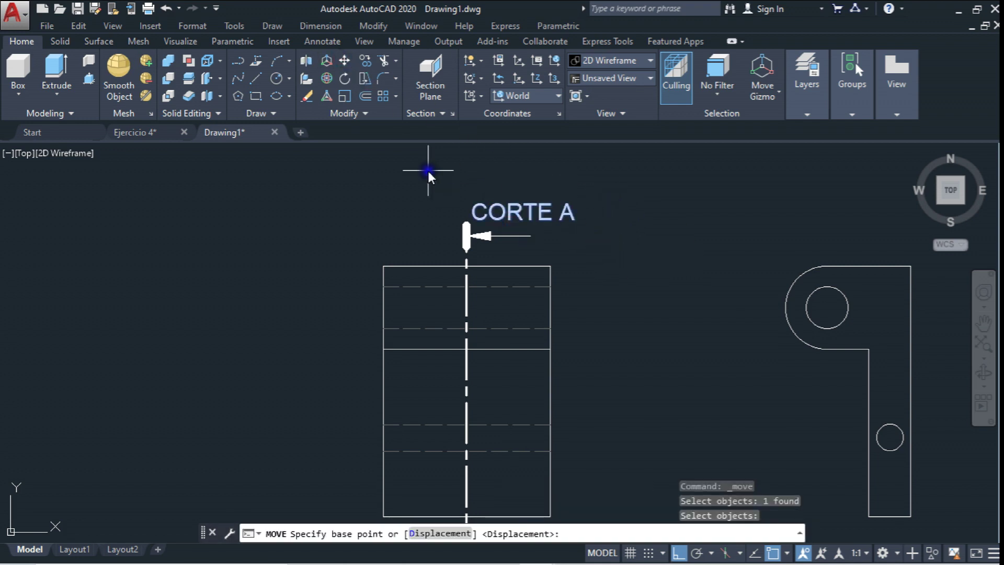
pyautogui.click(429, 170)
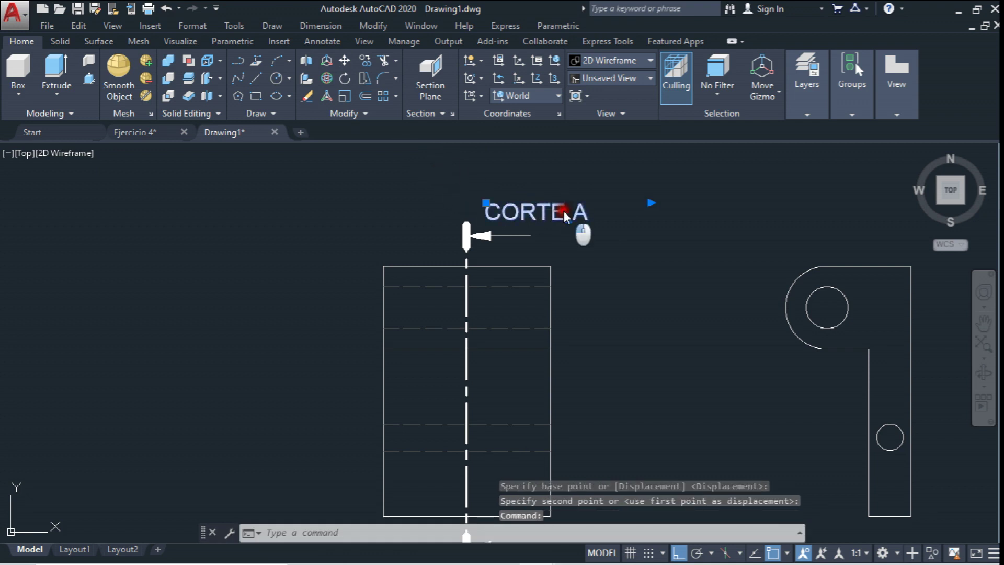
# Edit the label text to read 'CORTE - A'
pyautogui.doubleClick(563, 211)
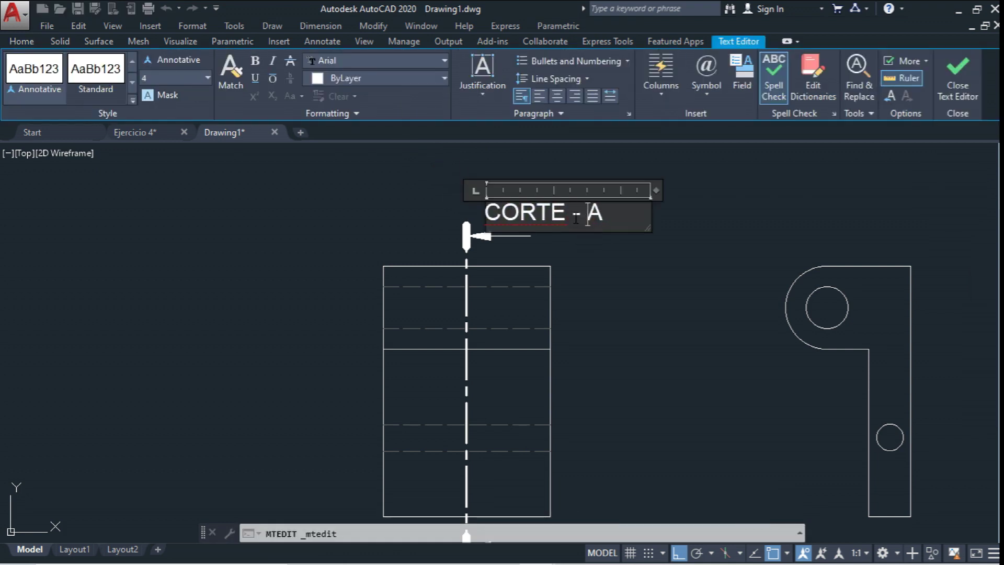
pyautogui.click(585, 277)
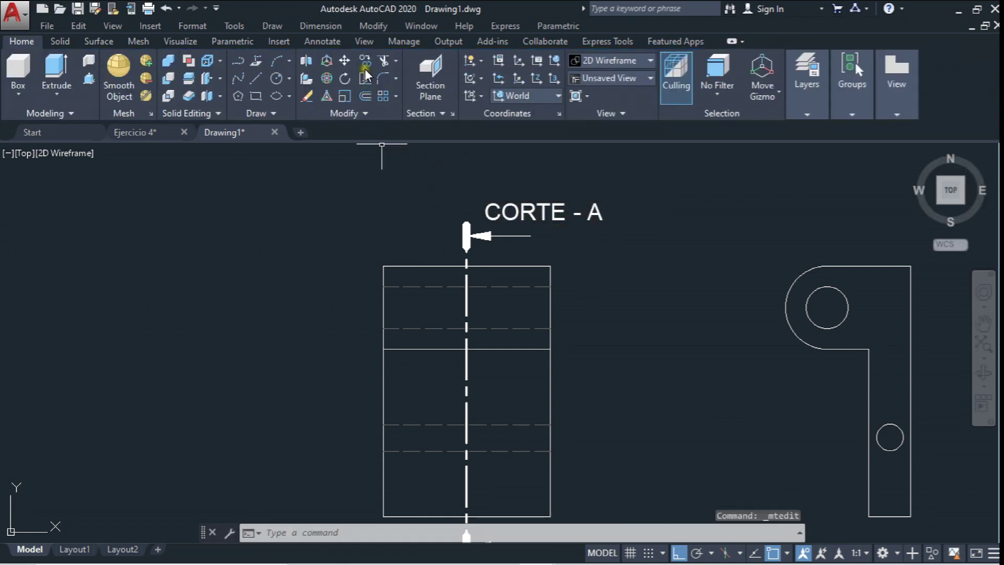
pyautogui.click(364, 64)
# Copy the label beside the lower cutting arrow and edit it to 'CORTE - A''
pyautogui.click(542, 205)
pyautogui.scroll(-4, 541, 204)
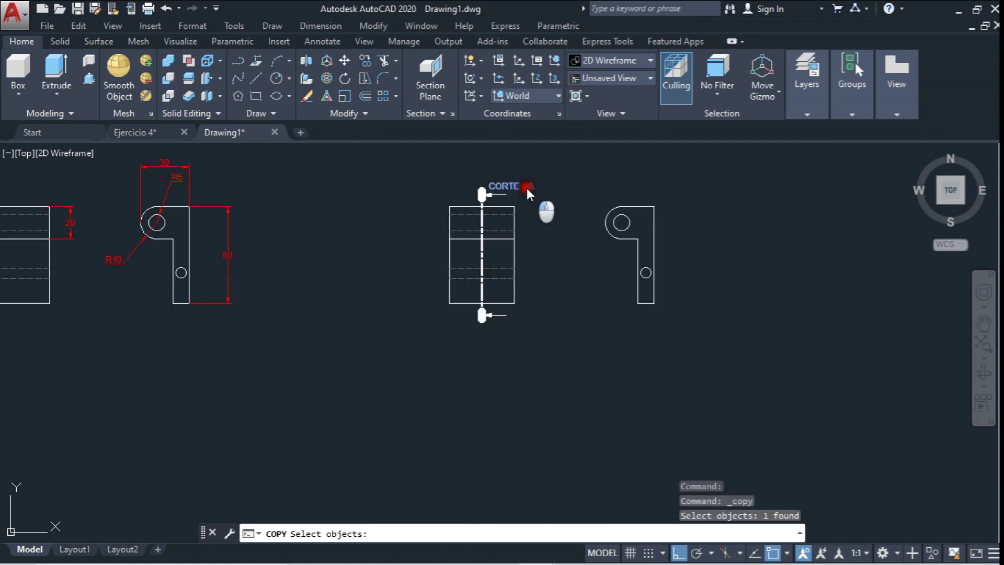
pyautogui.rightClick(572, 180)
pyautogui.click(570, 180)
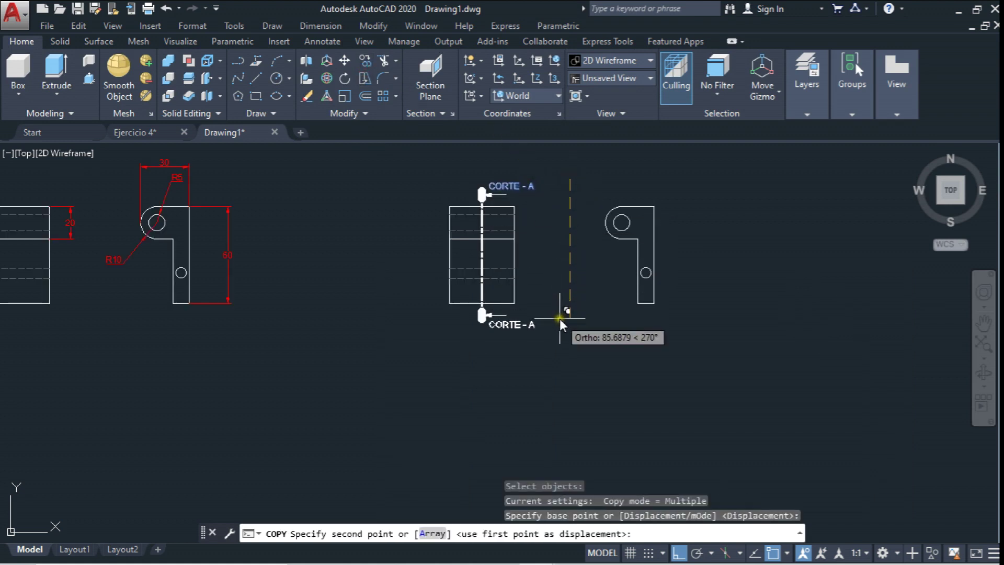
pyautogui.click(559, 318)
pyautogui.scroll(4, 538, 324)
pyautogui.press('Escape')
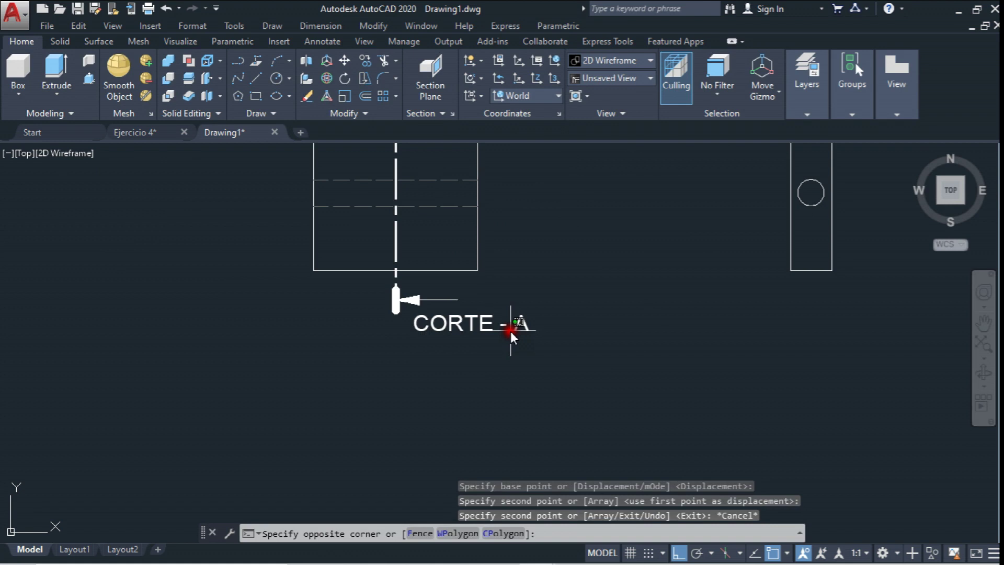
pyautogui.doubleClick(511, 331)
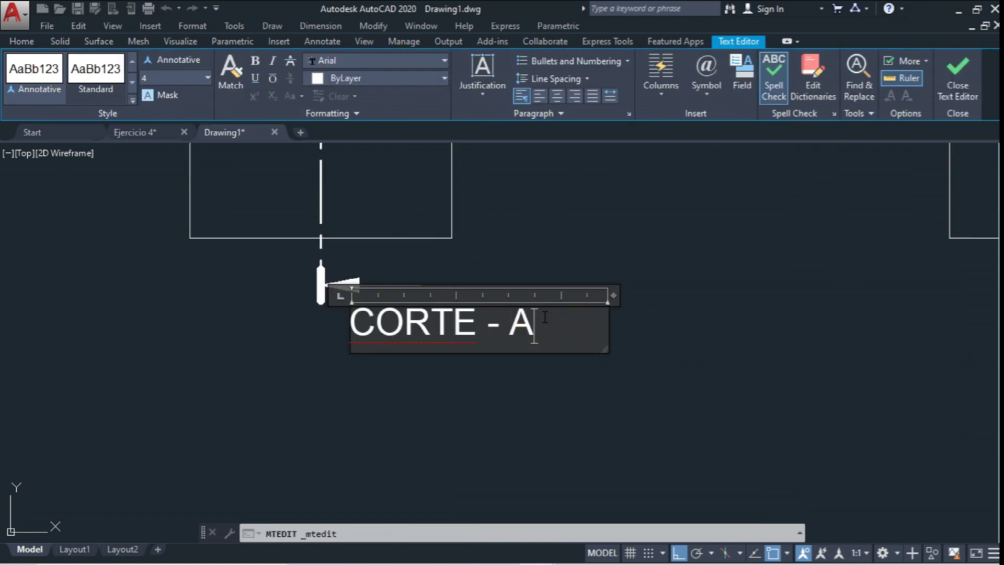
pyautogui.scroll(2, 545, 317)
pyautogui.write("'")
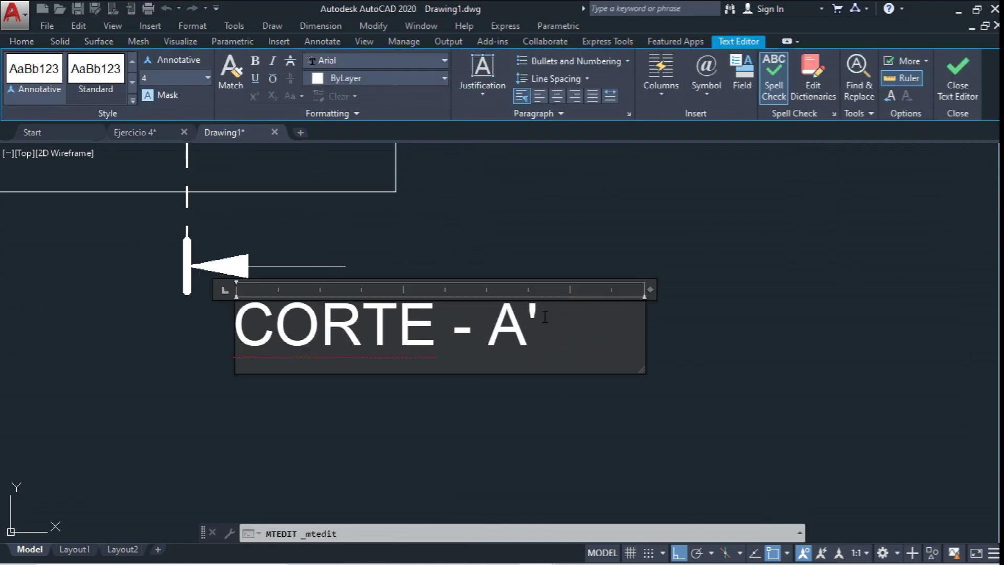
pyautogui.click(849, 370)
# Copy the label above the right profile view and retitle it 'CORTE A - A''
pyautogui.scroll(-4, 789, 372)
pyautogui.write('co')
pyautogui.press('Return')
pyautogui.click(369, 264)
pyautogui.scroll(-4, 366, 251)
pyautogui.press('Return')
pyautogui.click(453, 228)
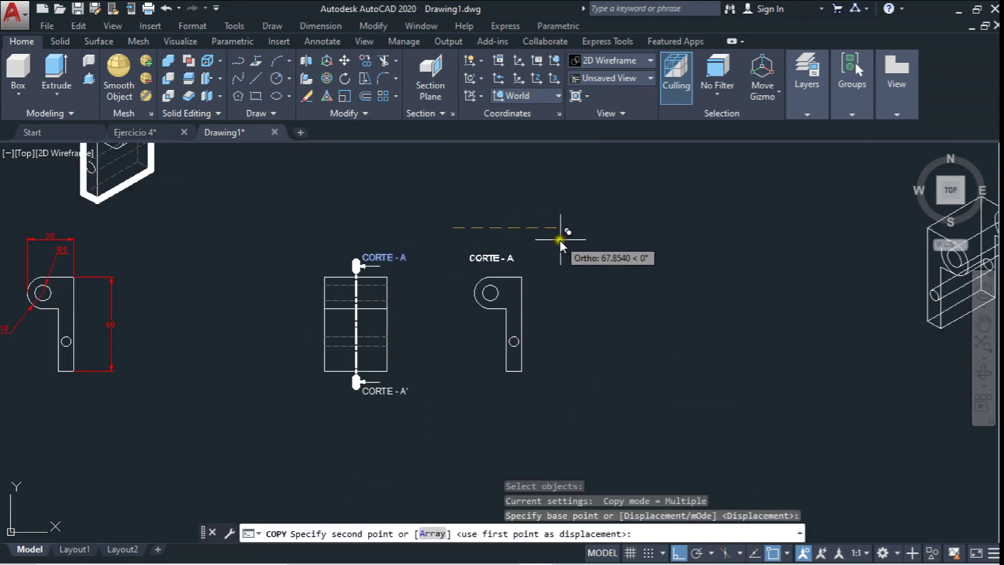
pyautogui.click(556, 239)
pyautogui.press('Escape')
pyautogui.scroll(3, 533, 253)
pyautogui.doubleClick(510, 266)
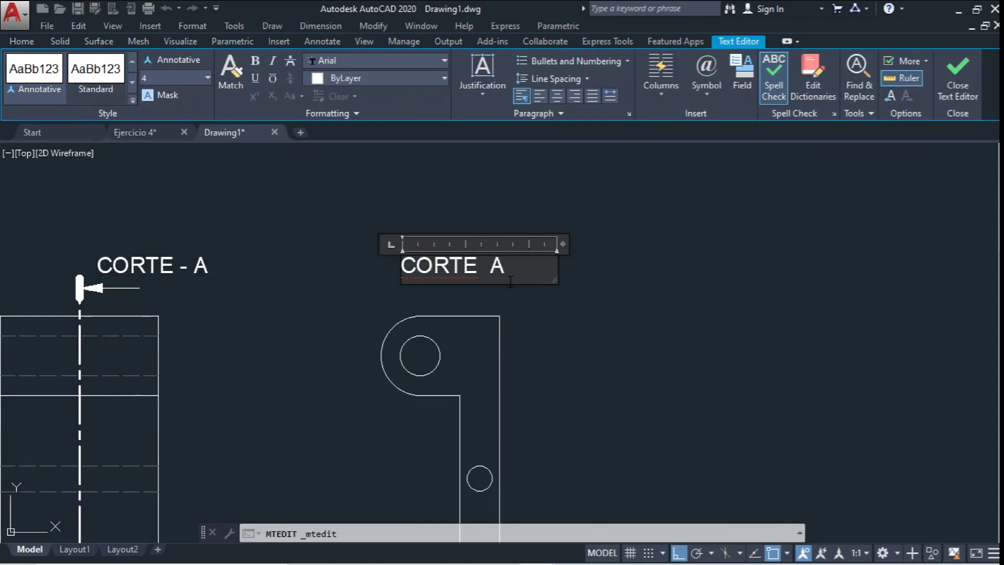
pyautogui.click(543, 225)
pyautogui.scroll(-2, 543, 225)
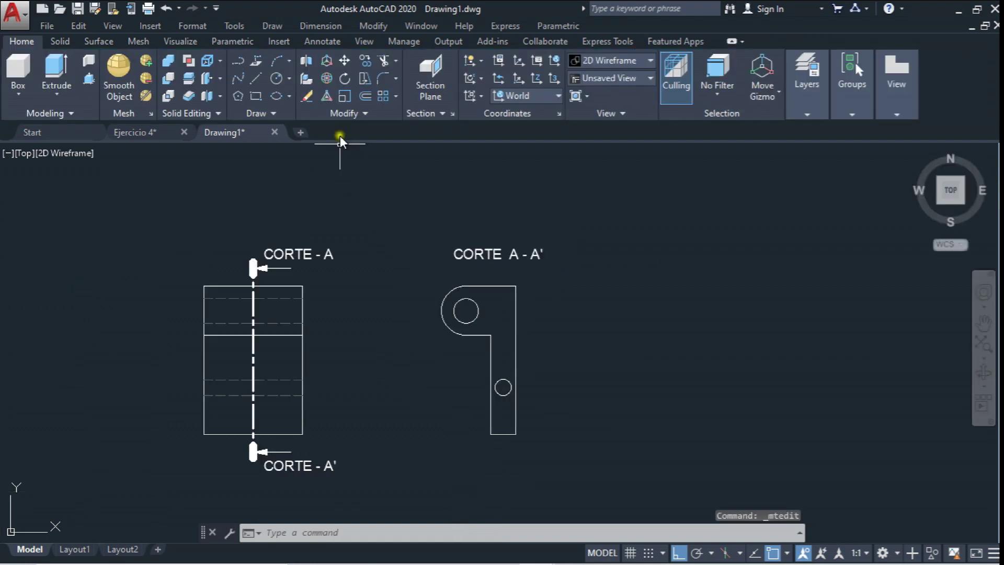
# Shift the right profile view slightly to the right and recentre the section views
pyautogui.click(344, 61)
pyautogui.click(430, 273)
pyautogui.click(471, 341)
pyautogui.press('Return')
pyautogui.click(583, 373)
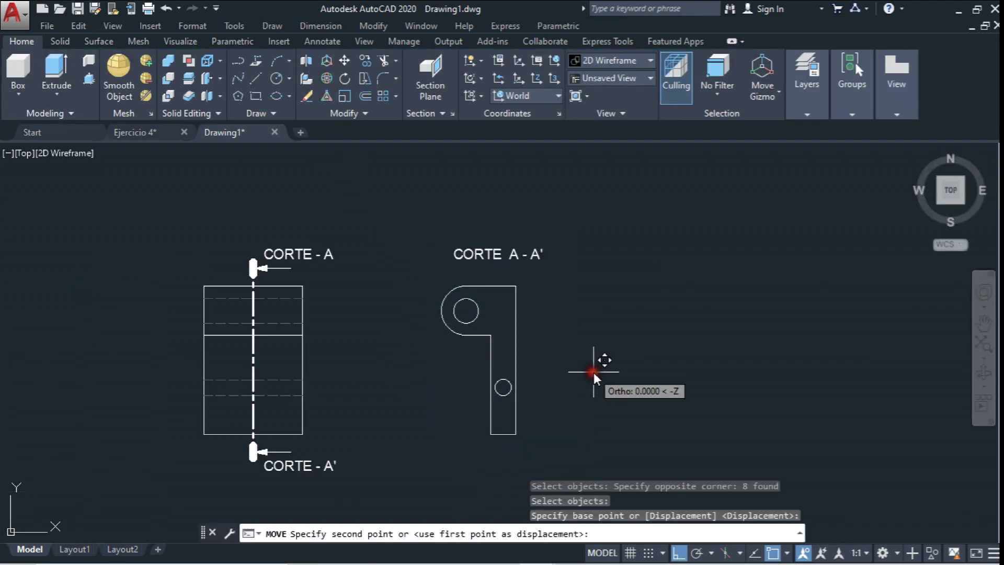
pyautogui.click(602, 373)
pyautogui.moveTo(611, 372); pyautogui.dragTo(604, 368, button='middle')
pyautogui.scroll(-1, 606, 356)
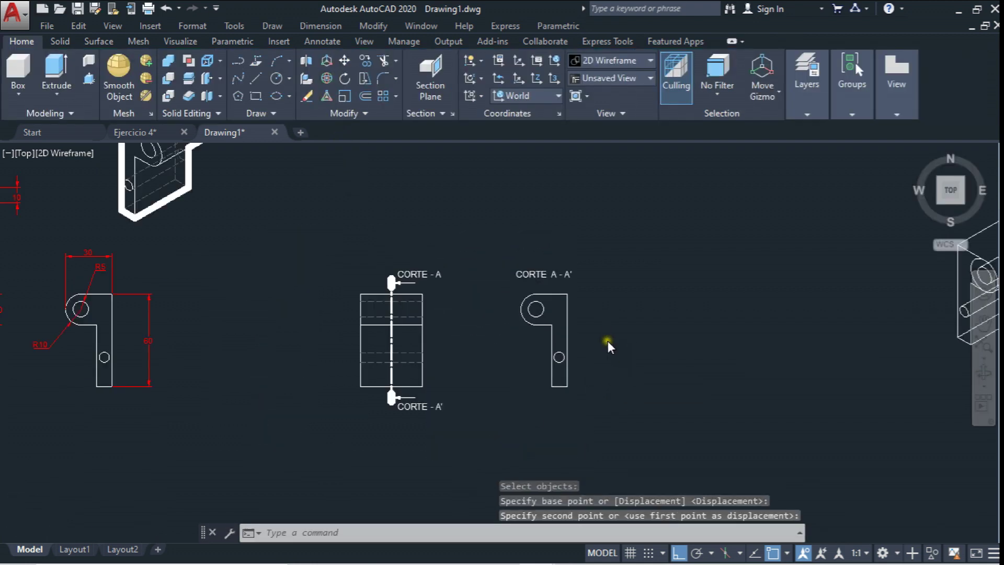
pyautogui.scroll(3, 602, 334)
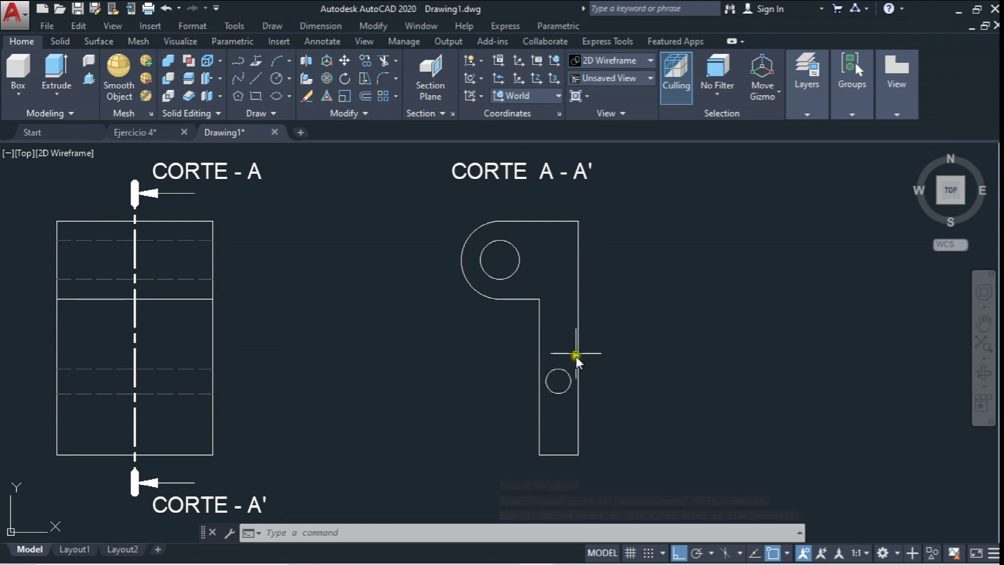
pyautogui.moveTo(535, 290)
pyautogui.mouseDown(button='middle')
pyautogui.moveTo(588, 254)
pyautogui.moveTo(530, 286)
pyautogui.mouseUp(button='middle')
pyautogui.scroll(-1, 585, 255)
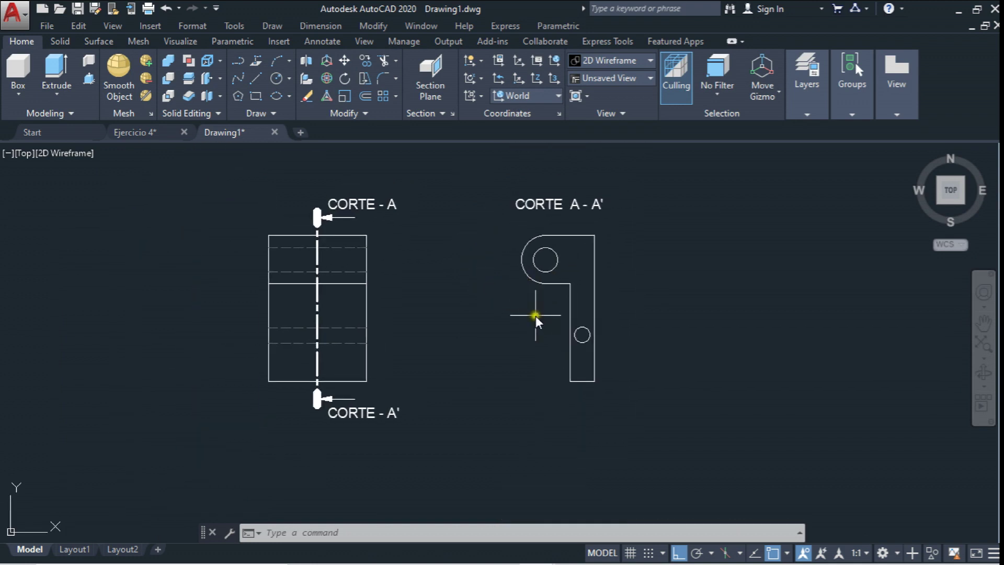
# Hatch the interior of the CORTE A-A' profile with the ANSI31 diagonal pattern
pyautogui.click(340, 531)
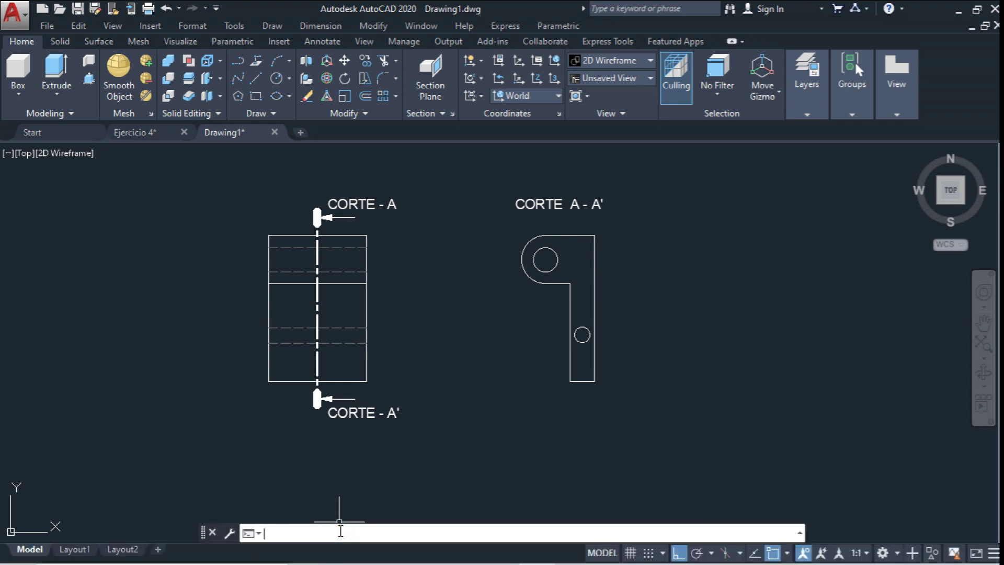
pyautogui.write('HATCH')
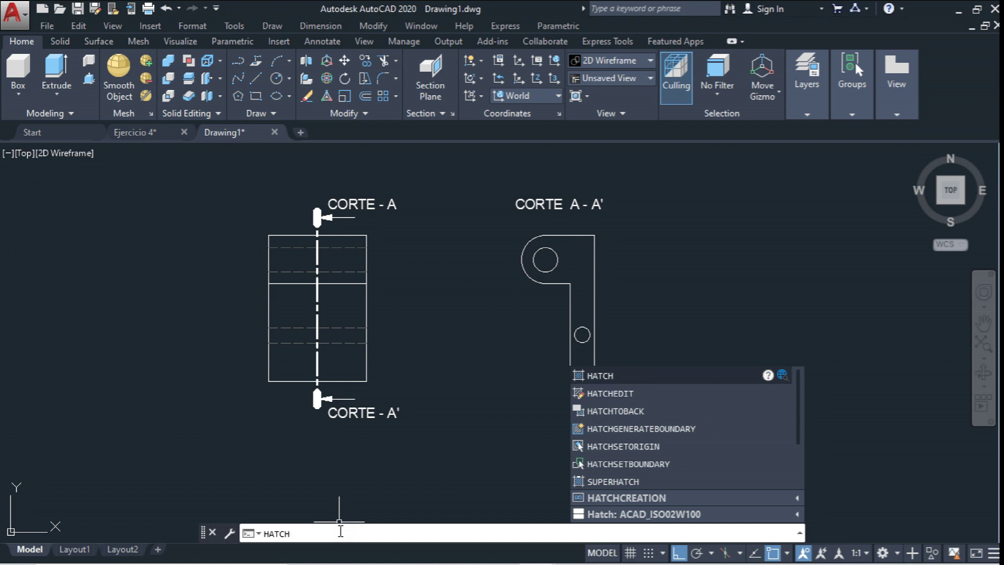
pyautogui.press('Return')
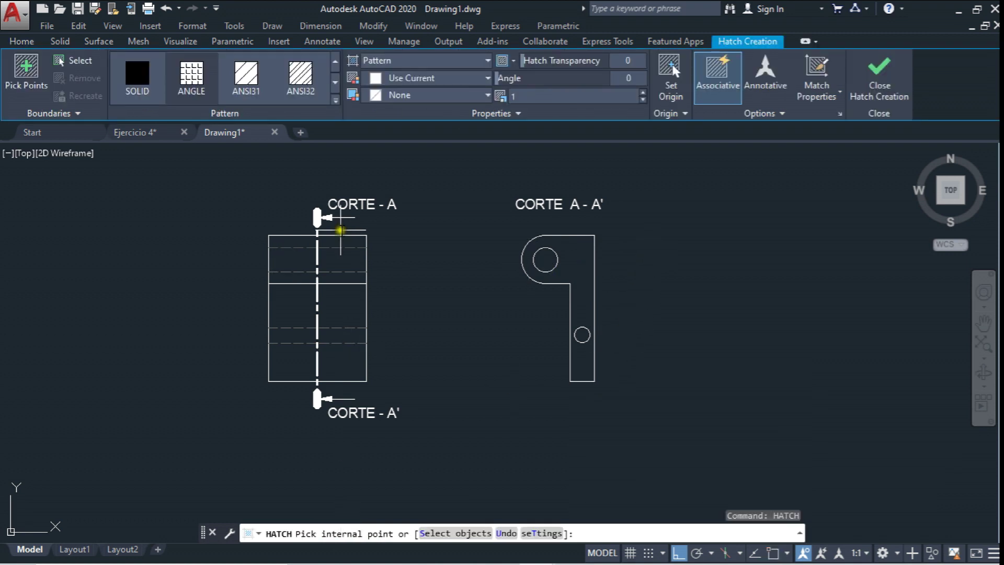
pyautogui.click(334, 99)
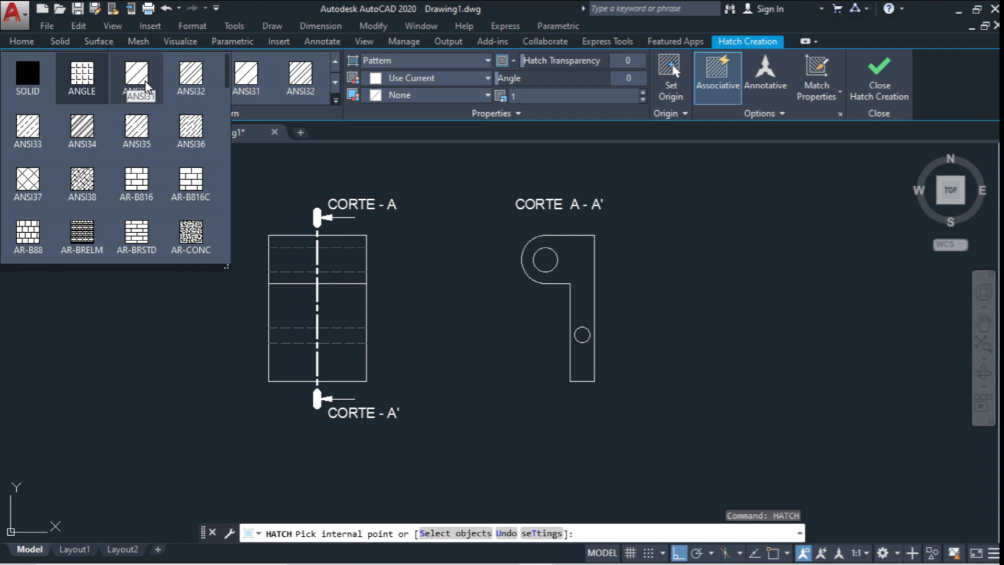
pyautogui.click(138, 101)
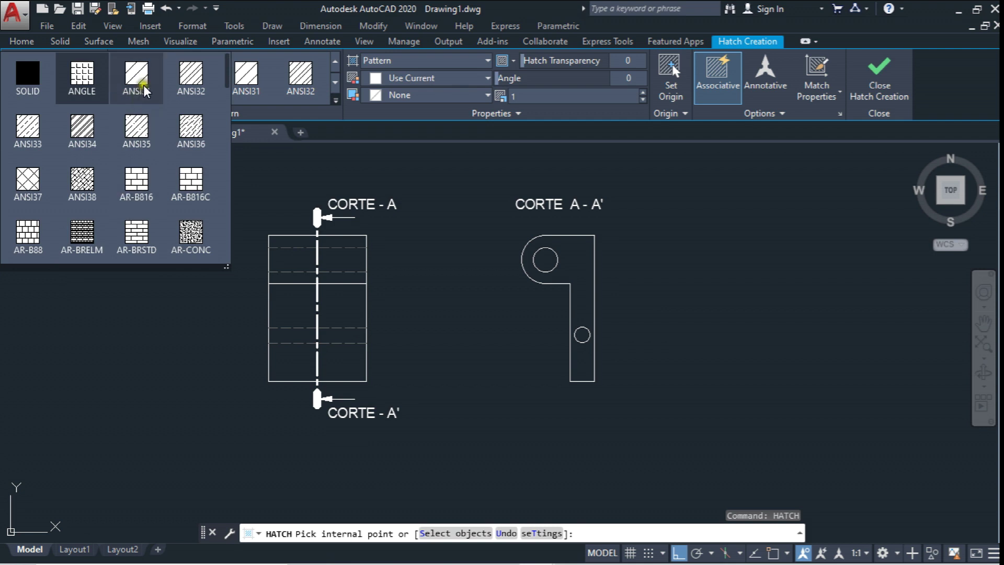
pyautogui.click(239, 83)
pyautogui.click(584, 255)
pyautogui.click(584, 249)
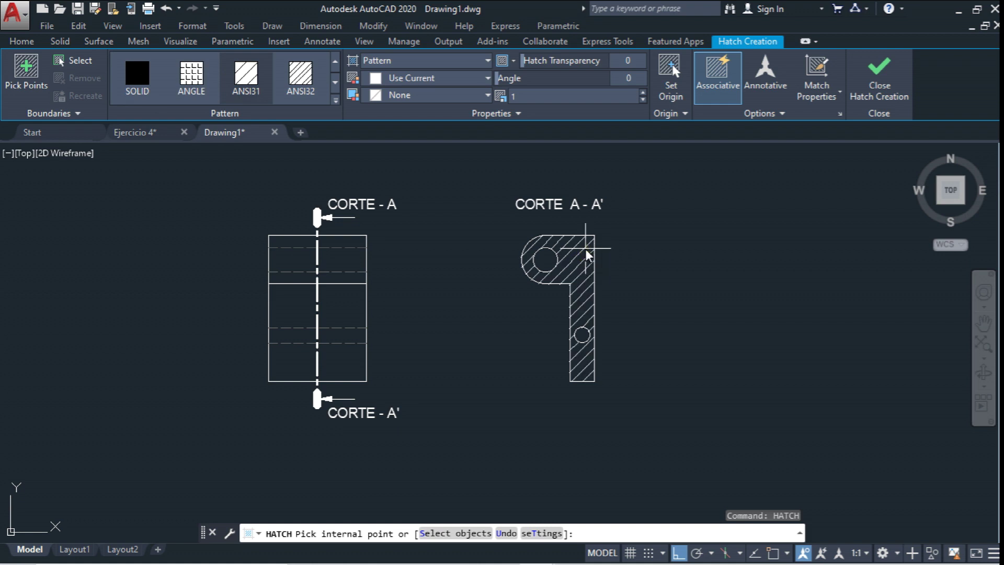
pyautogui.click(24, 62)
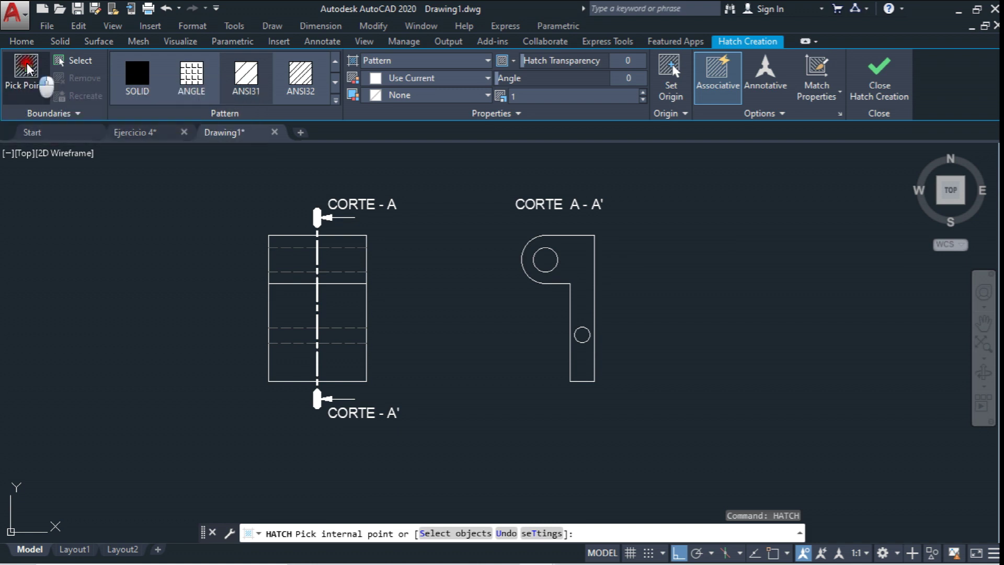
pyautogui.click(26, 67)
pyautogui.click(576, 258)
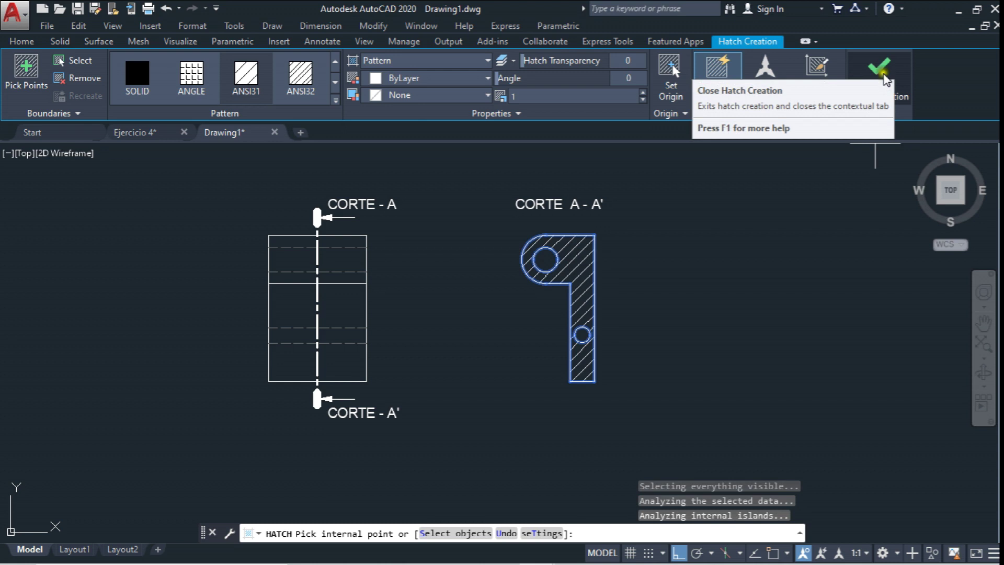
pyautogui.click(887, 86)
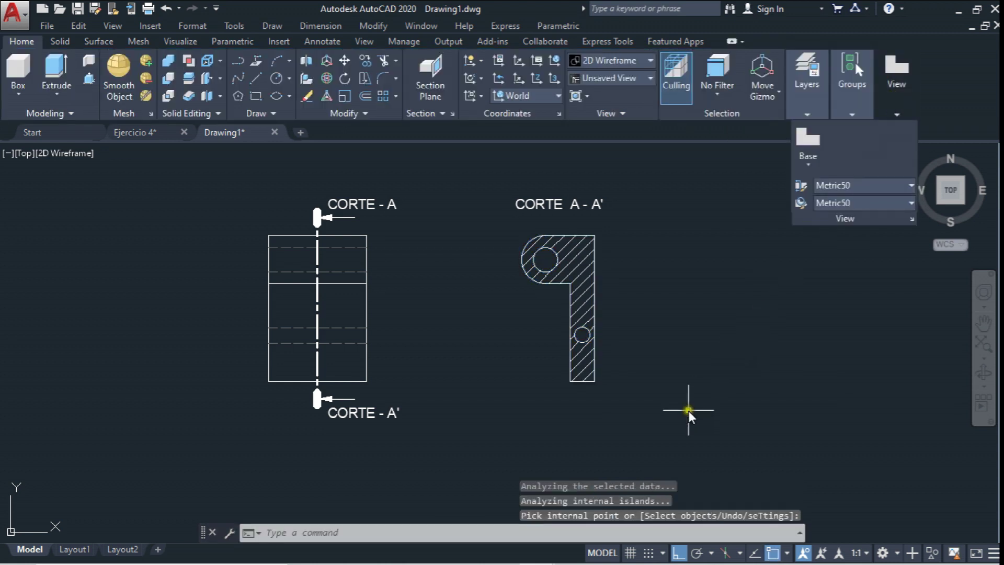
# Try hatch scales 3 and 0.5, then settle on a hatch scale of 1
pyautogui.click(573, 262)
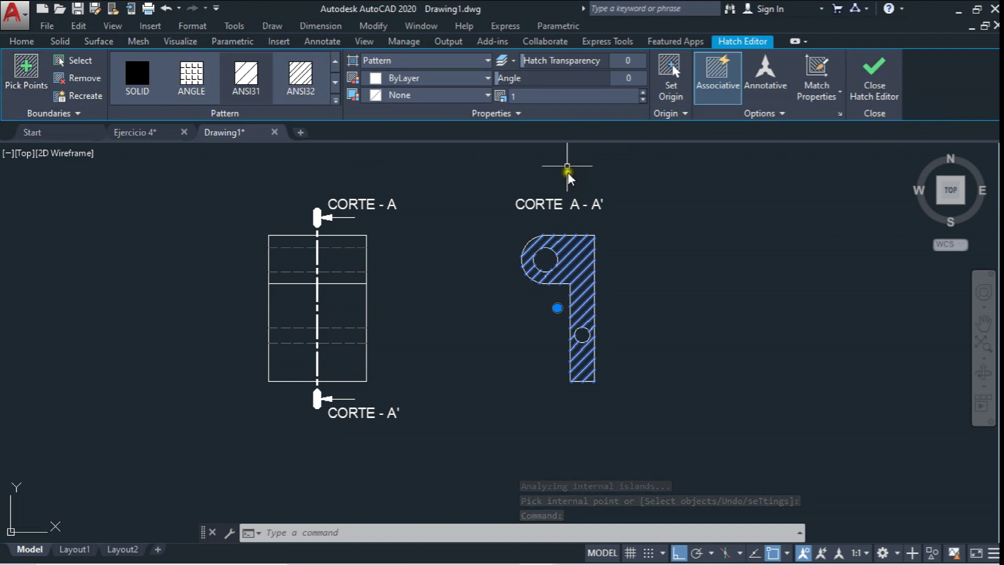
pyautogui.click(550, 98)
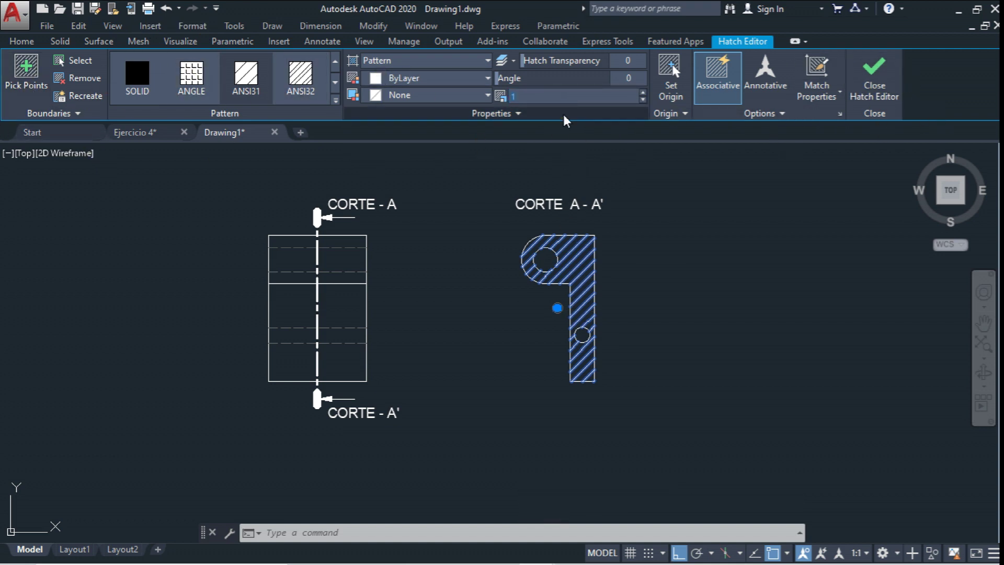
pyautogui.write('3')
pyautogui.press('Return')
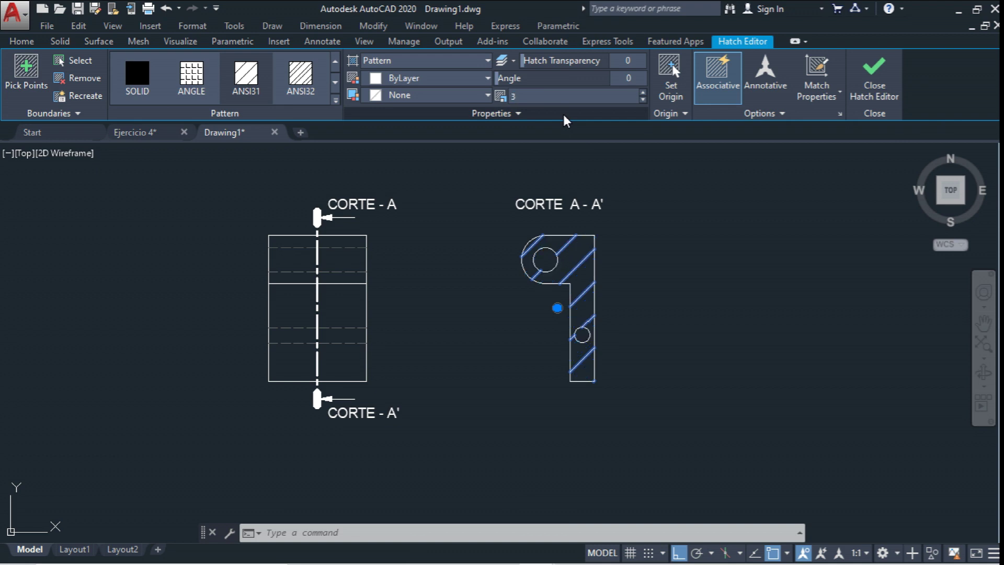
pyautogui.click(556, 98)
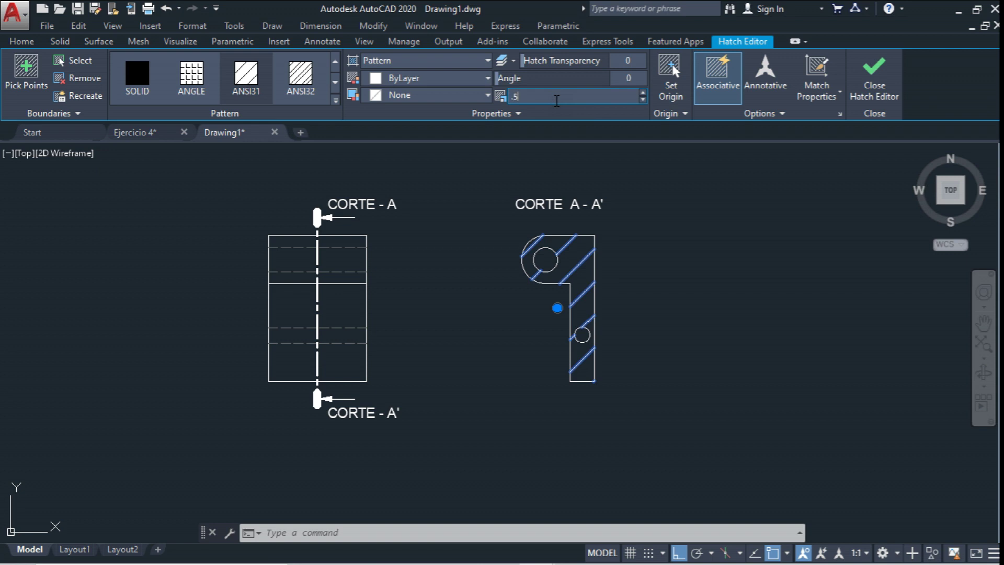
pyautogui.press('Return')
pyautogui.click(501, 95)
pyautogui.write('1')
pyautogui.press('Return')
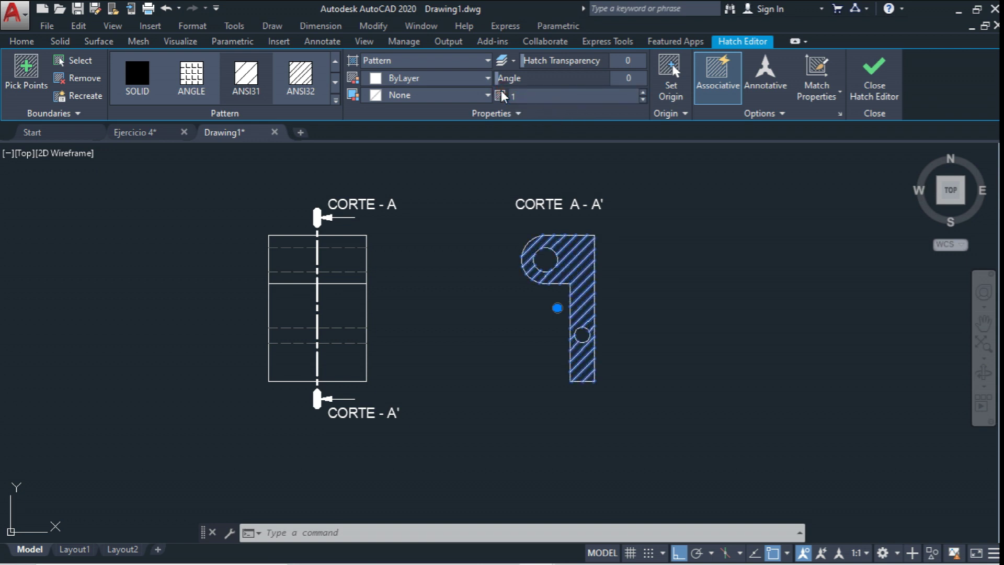
pyautogui.press('Escape')
pyautogui.moveTo(755, 265)
pyautogui.mouseDown(button='middle')
pyautogui.moveTo(731, 260)
pyautogui.moveTo(773, 262)
pyautogui.mouseUp(button='middle')
# Zoom out and copy the isometric part next to the section views
pyautogui.scroll(-4, 639, 299)
pyautogui.scroll(5, 578, 299)
pyautogui.scroll(-1, 556, 340)
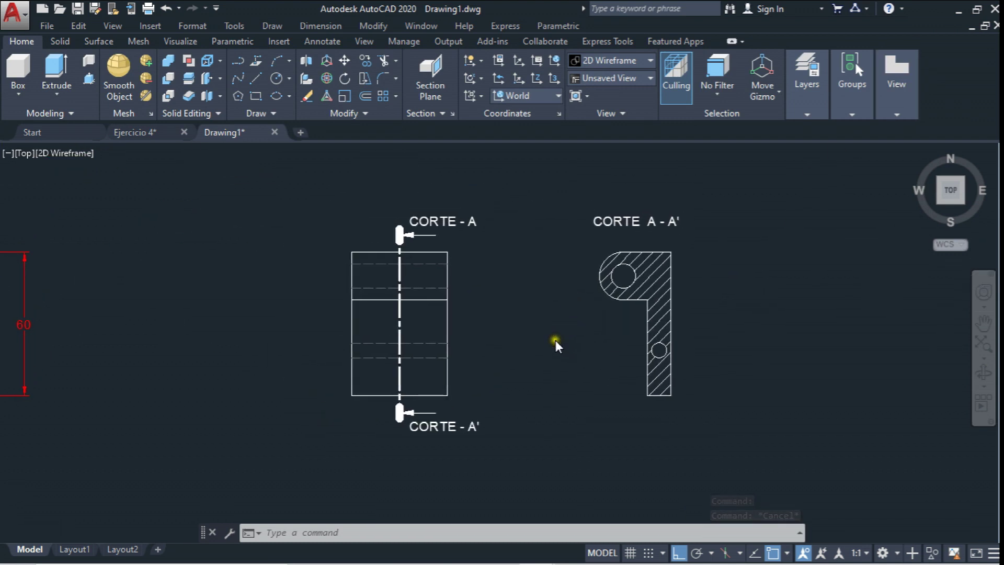
pyautogui.scroll(-5, 555, 338)
pyautogui.scroll(5, 575, 325)
pyautogui.scroll(-5, 555, 311)
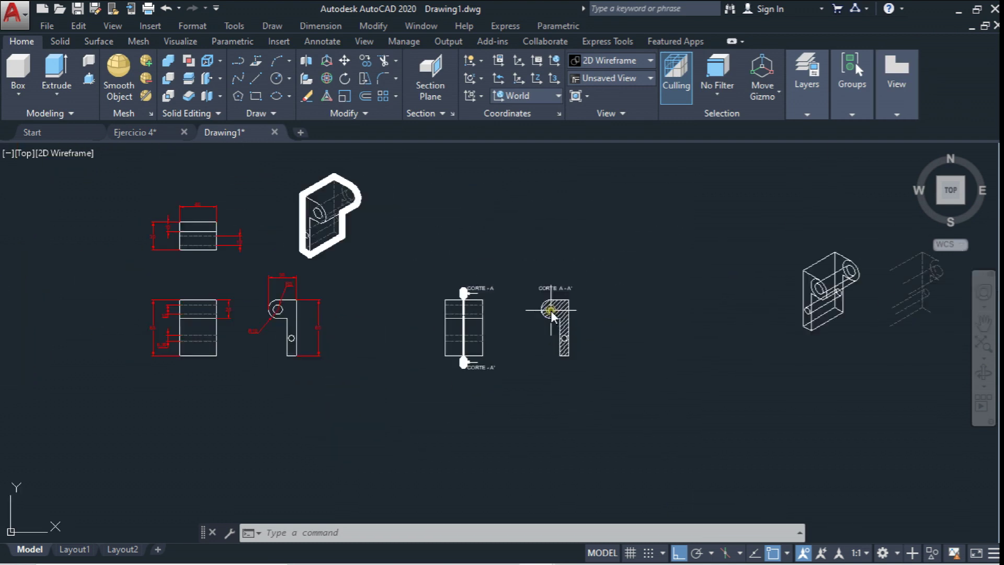
pyautogui.scroll(3, 545, 310)
pyautogui.scroll(-3, 538, 315)
pyautogui.scroll(3, 518, 309)
pyautogui.scroll(-3, 455, 314)
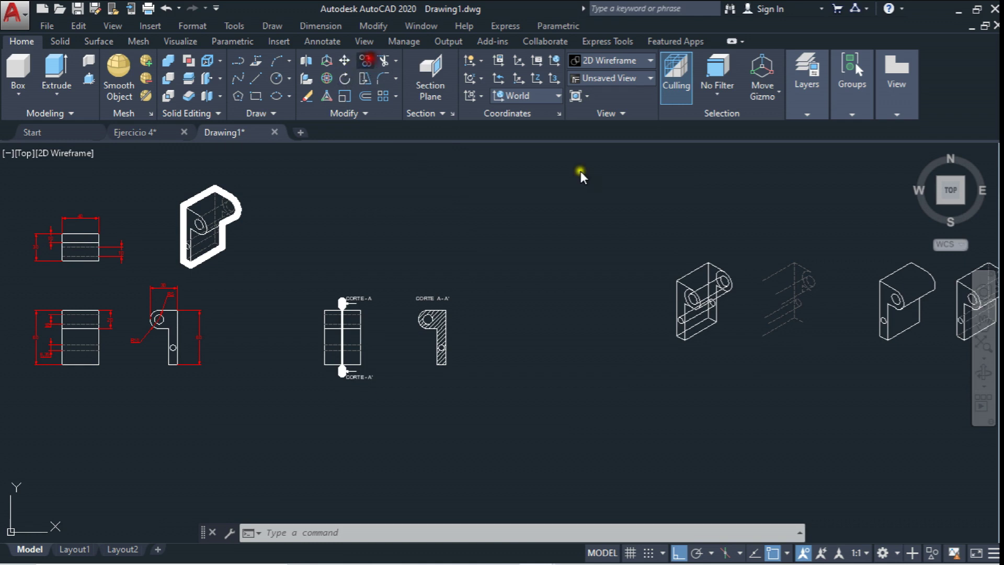
pyautogui.click(670, 221)
pyautogui.click(736, 359)
pyautogui.press('Return')
pyautogui.click(709, 362)
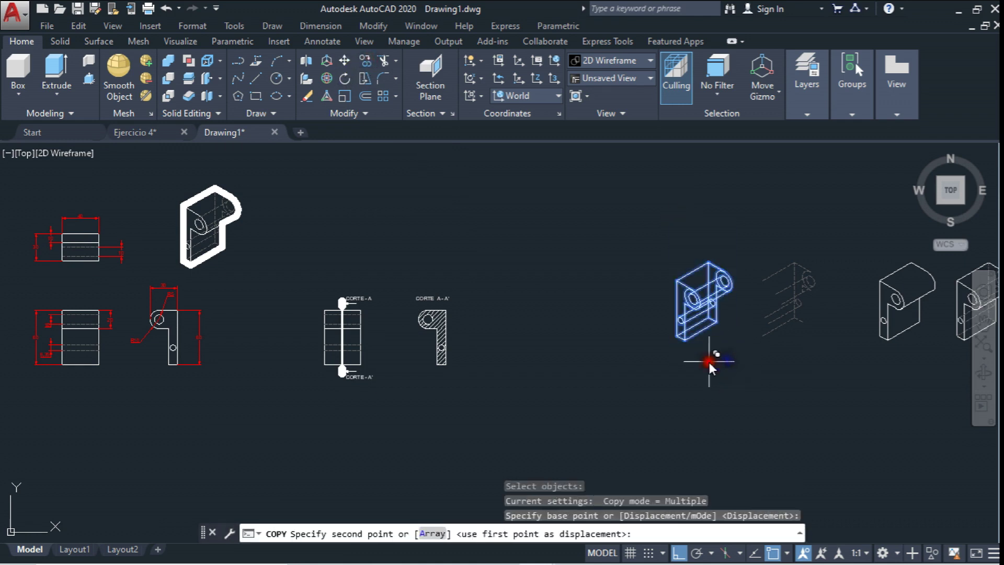
pyautogui.click(522, 362)
pyautogui.press('Escape')
# Draw a horizontal guide line across the sheet above the copied part
pyautogui.click(344, 60)
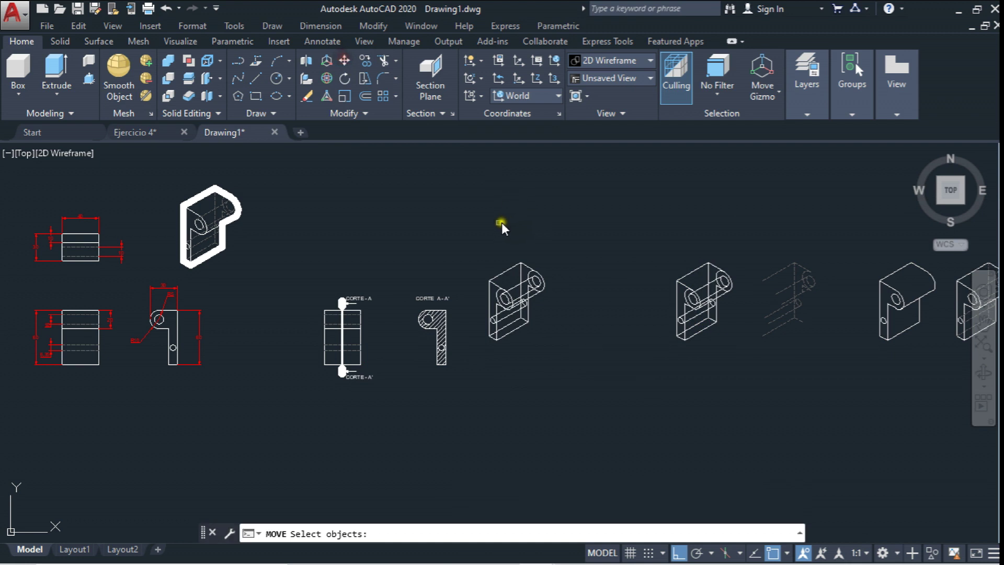
pyautogui.click(255, 78)
pyautogui.click(220, 188)
pyautogui.click(592, 188)
pyautogui.press('Escape')
# Move the copied part so its top corner touches the guide line
pyautogui.click(344, 61)
pyautogui.click(476, 256)
pyautogui.click(572, 375)
pyautogui.press('Return')
pyautogui.click(521, 263)
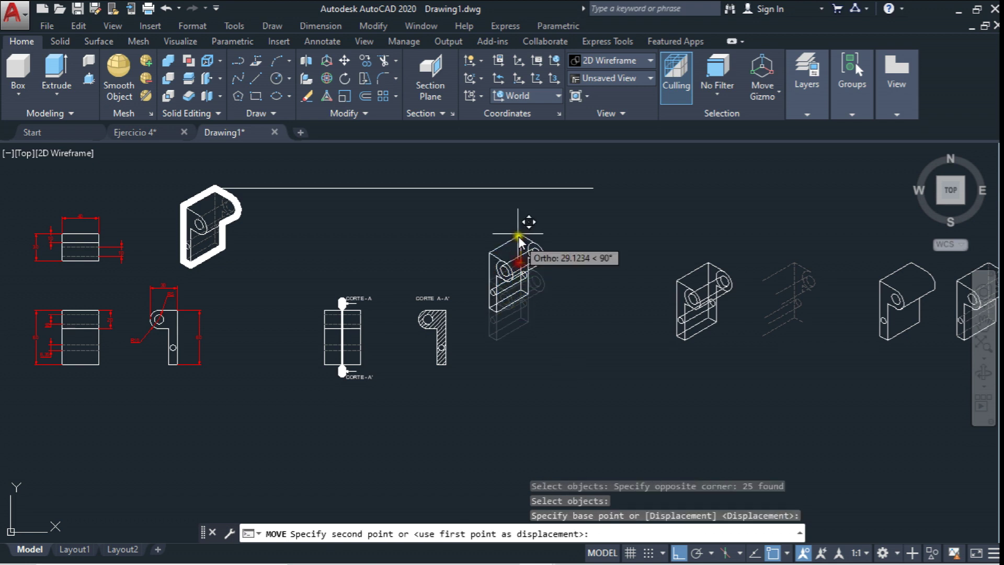
pyautogui.press('Escape')
pyautogui.scroll(4, 519, 199)
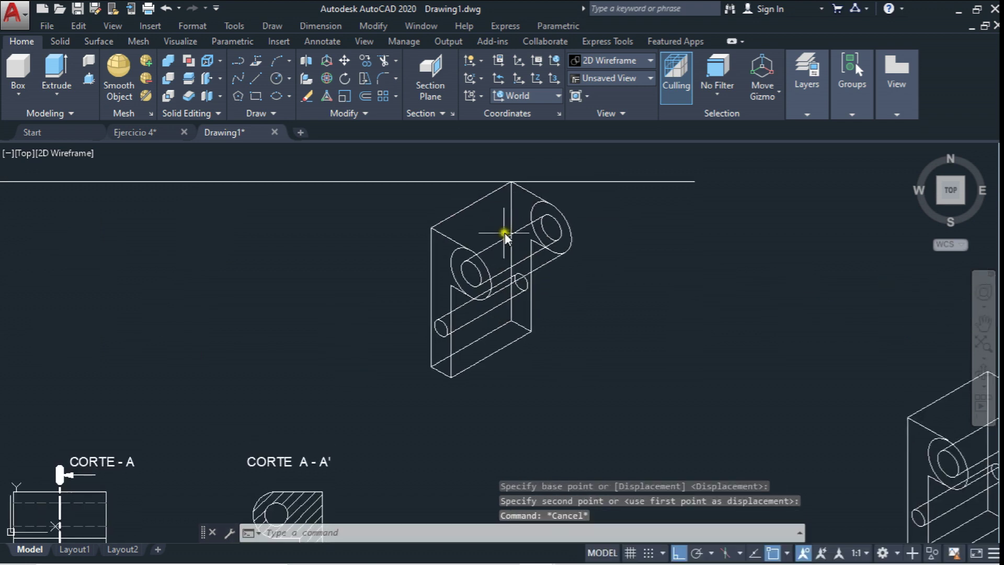
# Select the left face of the copied isometric for copying
pyautogui.click(362, 62)
pyautogui.click(413, 216)
pyautogui.click(494, 410)
# Place an inset copy of the left face further inside the isometric part
pyautogui.rightClick(470, 409)
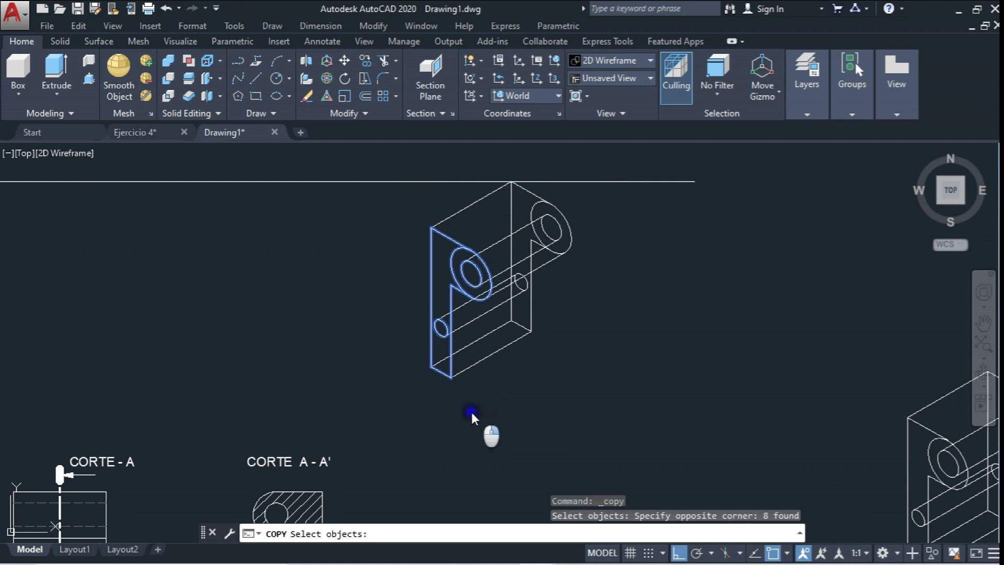
pyautogui.click(451, 375)
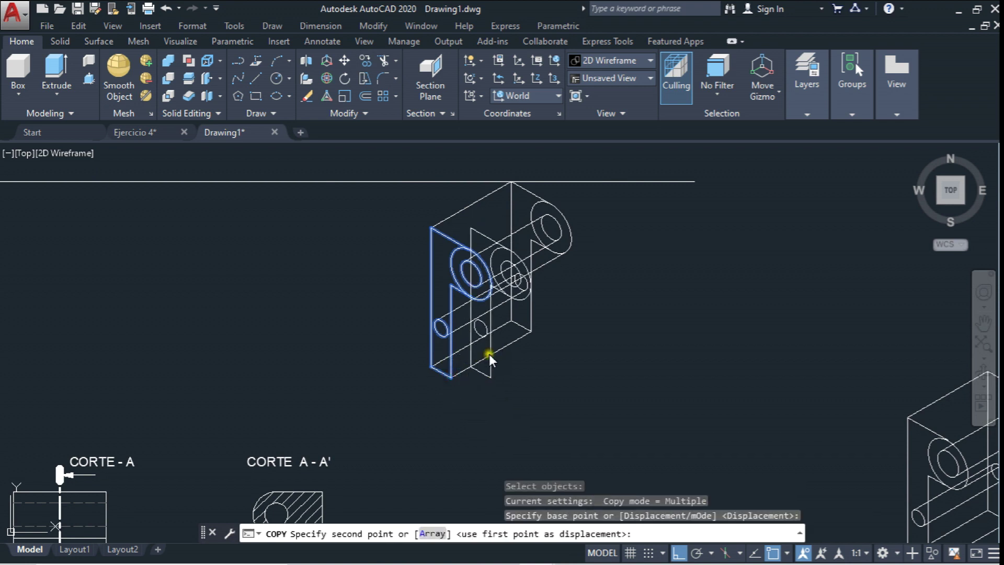
pyautogui.click(489, 354)
pyautogui.press('Escape')
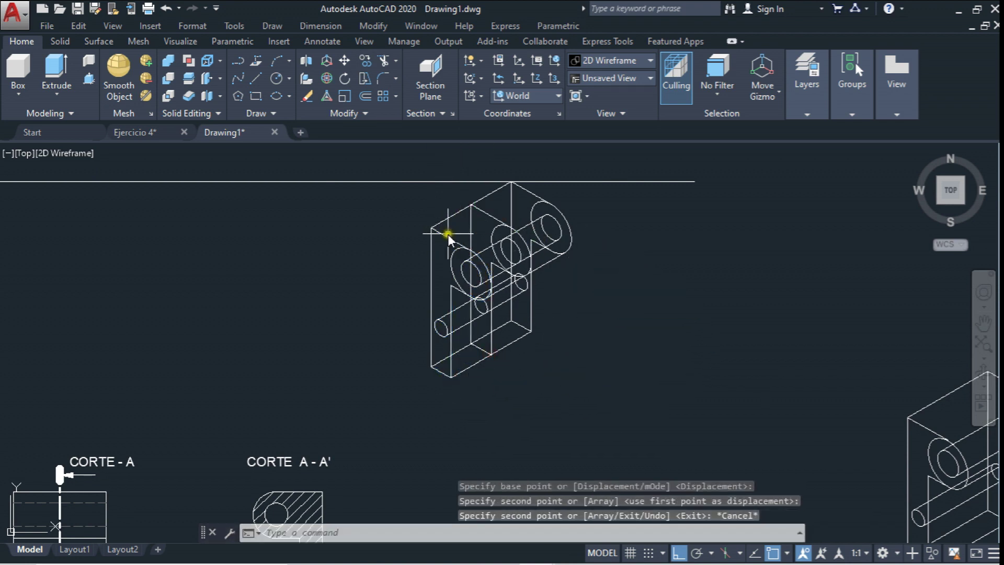
# Erase the two left edge lines and an inner ellipse of the left ring
pyautogui.click(448, 234)
pyautogui.click(428, 246)
pyautogui.press('Delete')
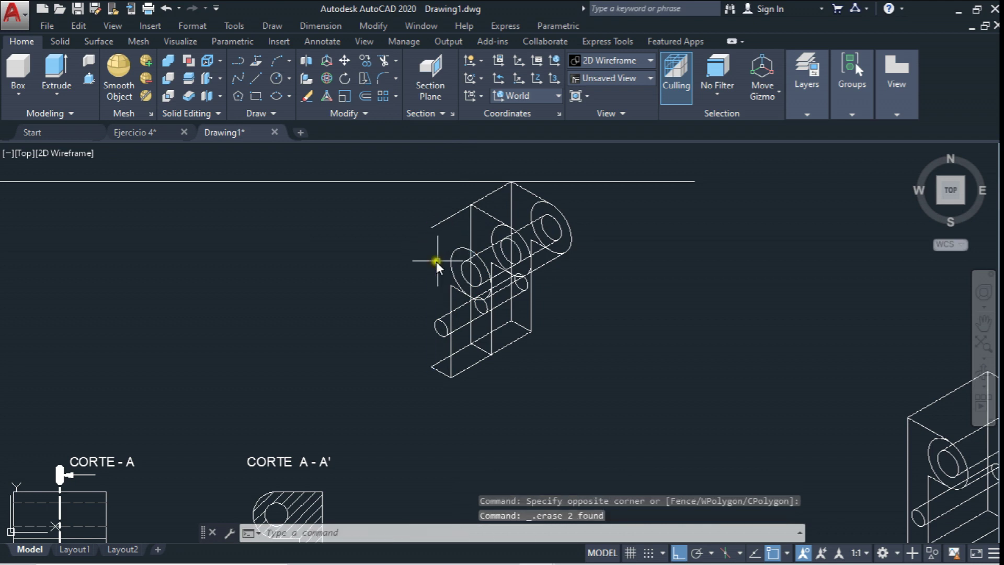
pyautogui.click(476, 265)
pyautogui.press('Delete')
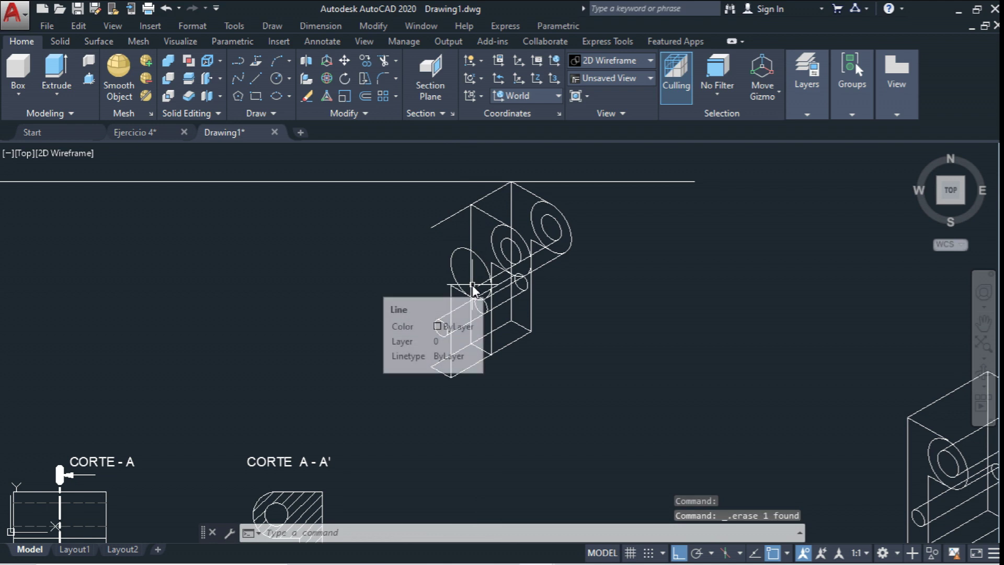
pyautogui.hotkey('ctrl', 'z')
pyautogui.click(460, 256)
pyautogui.press('Delete')
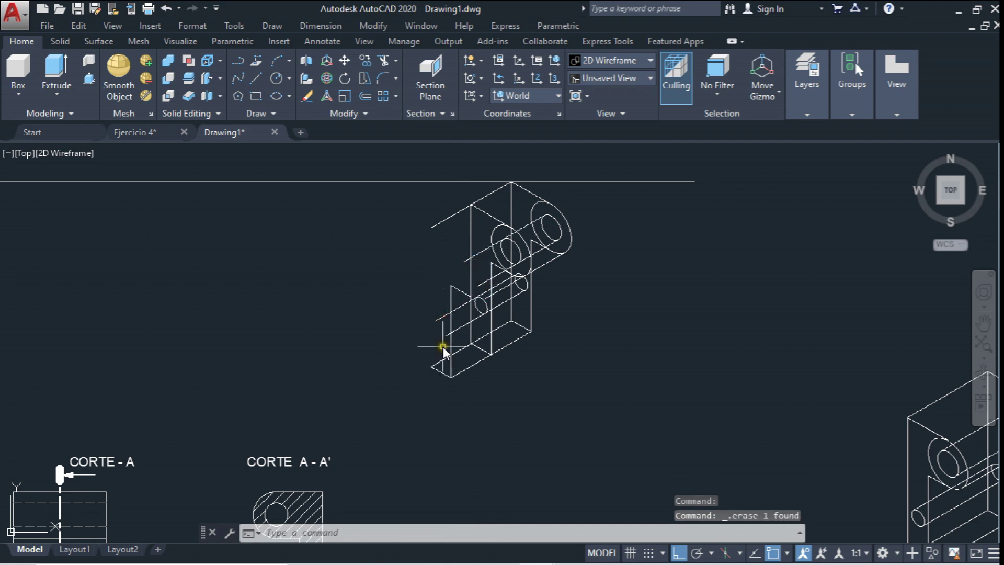
# Stretch the bottom edge and lower-left line to new endpoints using grips
pyautogui.click(470, 365)
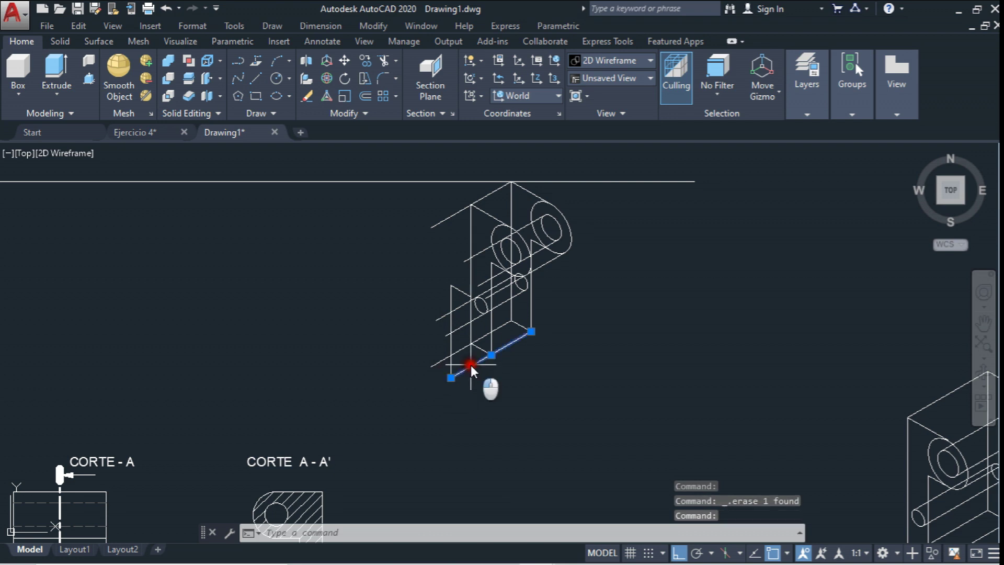
pyautogui.scroll(4, 457, 373)
pyautogui.click(416, 407)
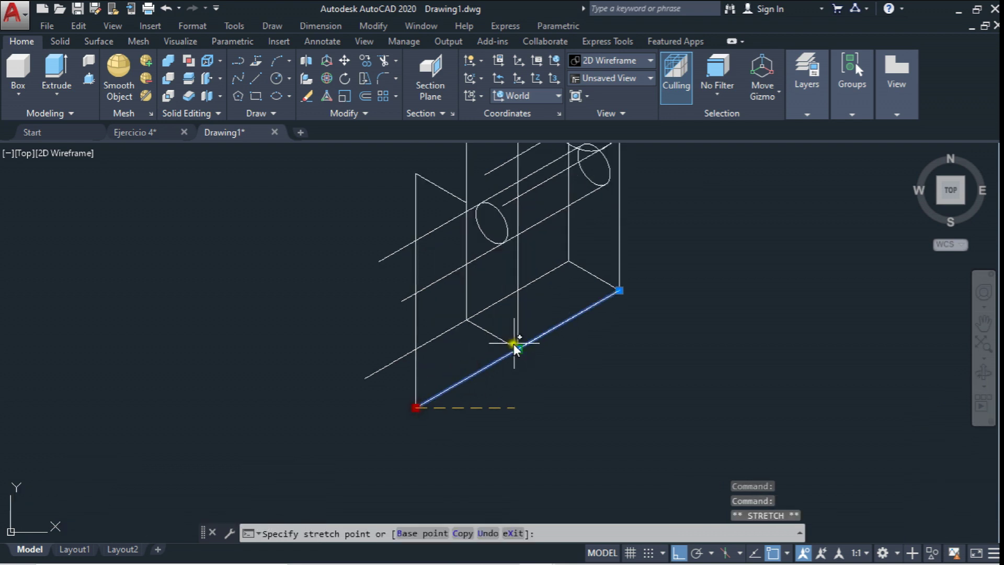
pyautogui.click(444, 335)
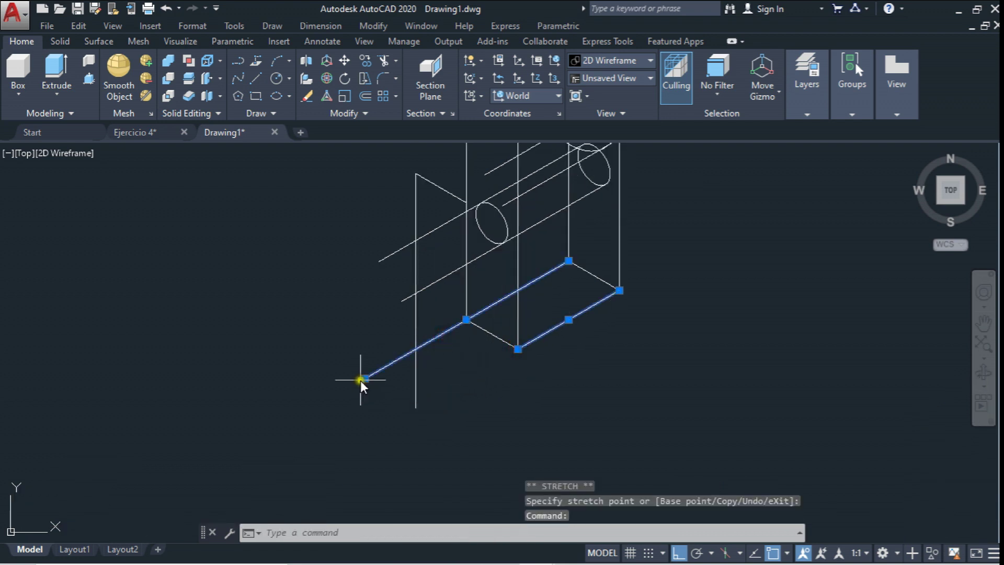
pyautogui.click(365, 377)
pyautogui.click(466, 319)
pyautogui.scroll(-5, 462, 346)
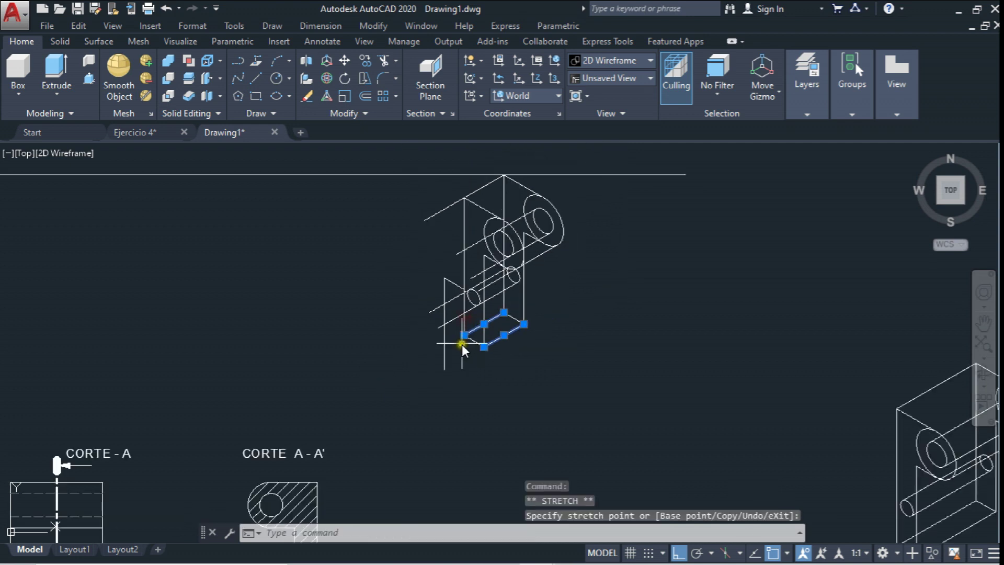
pyautogui.scroll(5, 501, 226)
pyautogui.press('Escape')
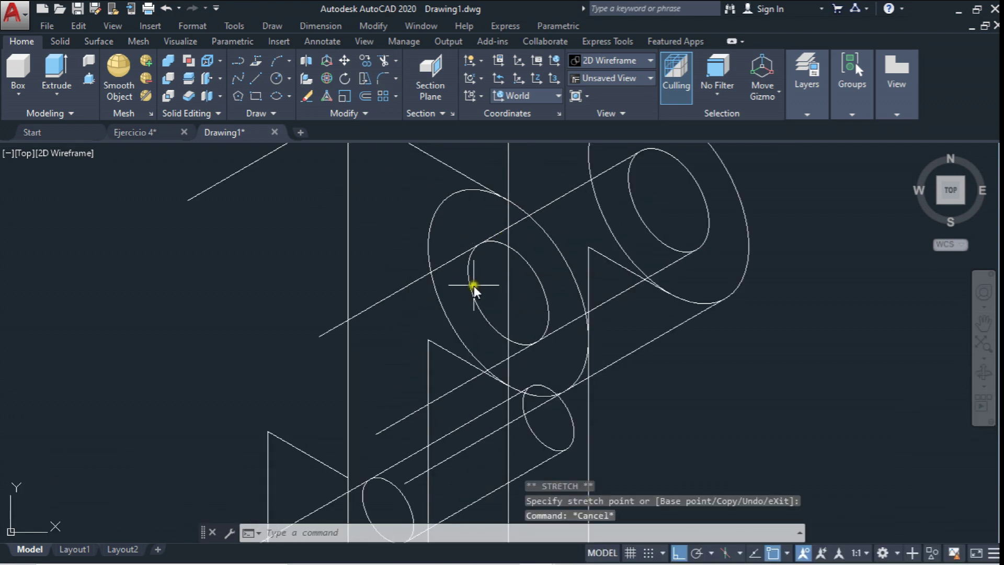
pyautogui.click(385, 63)
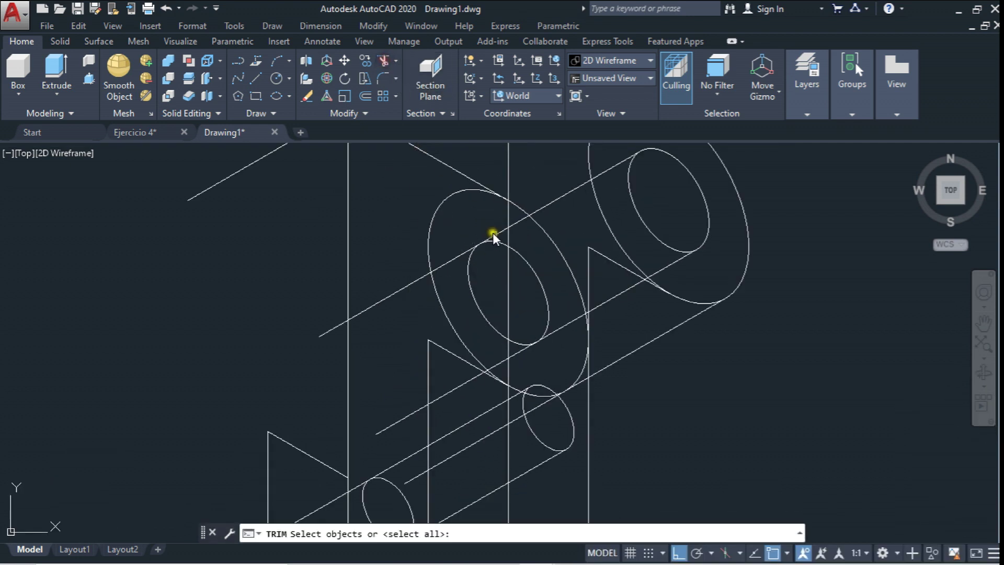
# Trim the line crossing the inner ellipse and erase the leftover vertical construction line
pyautogui.click(518, 256)
pyautogui.press('Return')
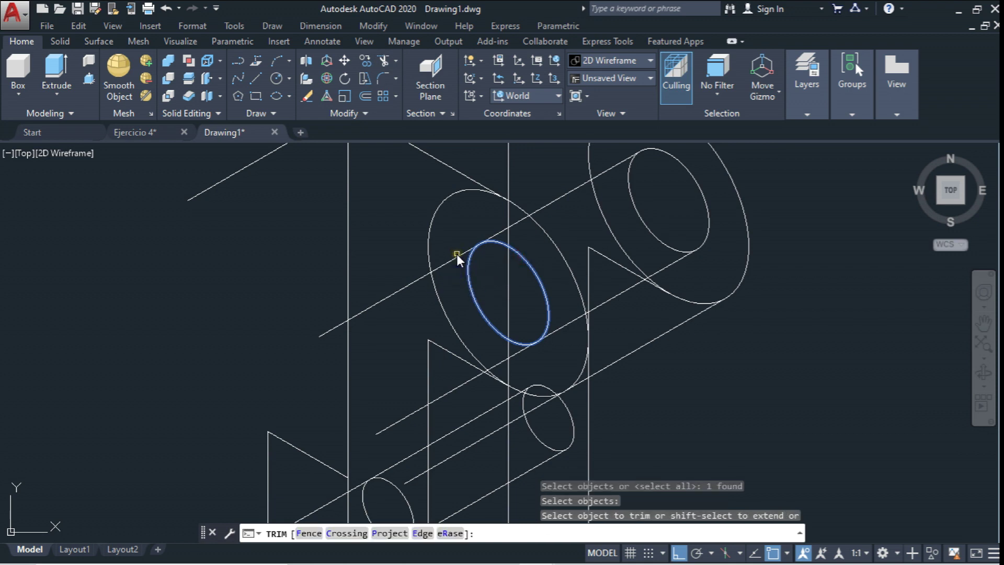
pyautogui.click(457, 254)
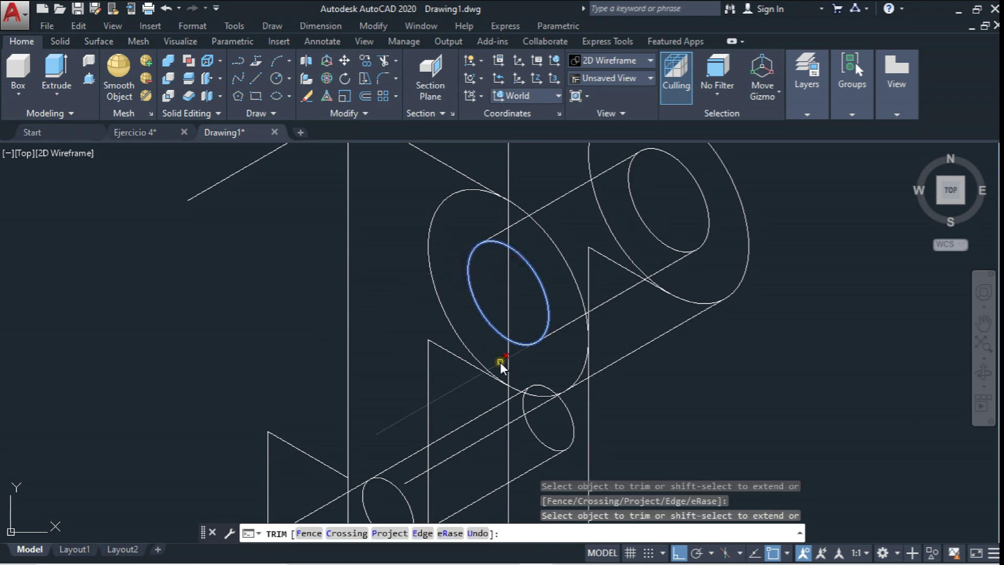
pyautogui.scroll(-3, 500, 362)
pyautogui.scroll(-2, 492, 307)
pyautogui.press('Escape')
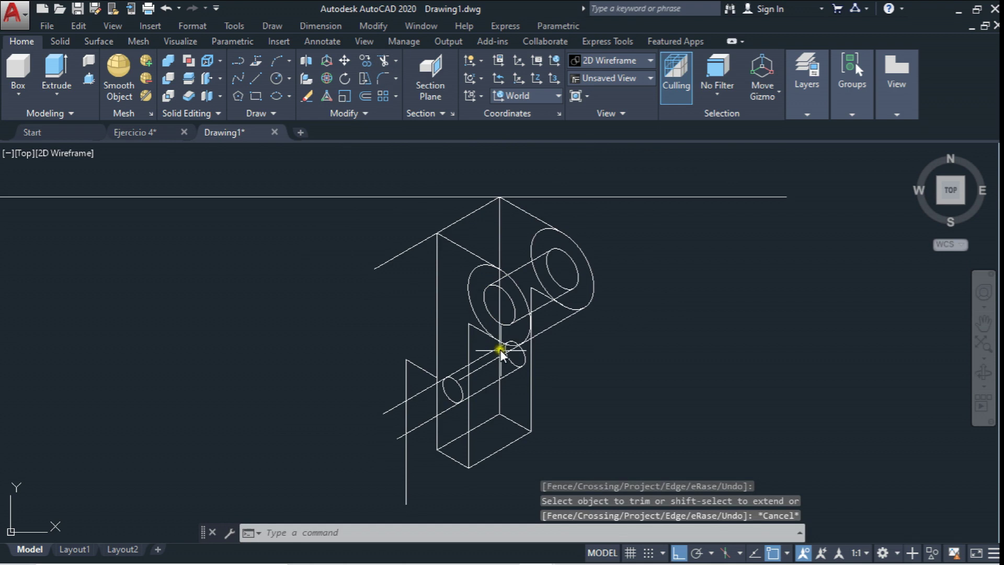
pyautogui.click(500, 247)
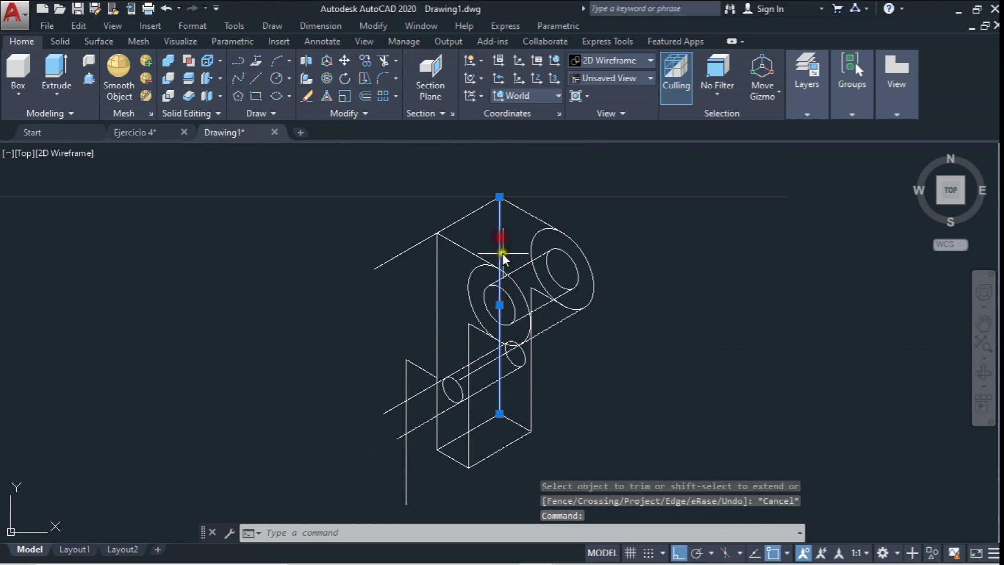
pyautogui.press('Delete')
# Trim the line ends left of the small ellipse and erase the two leftover pieces
pyautogui.moveTo(509, 362); pyautogui.dragTo(540, 329, button='middle')
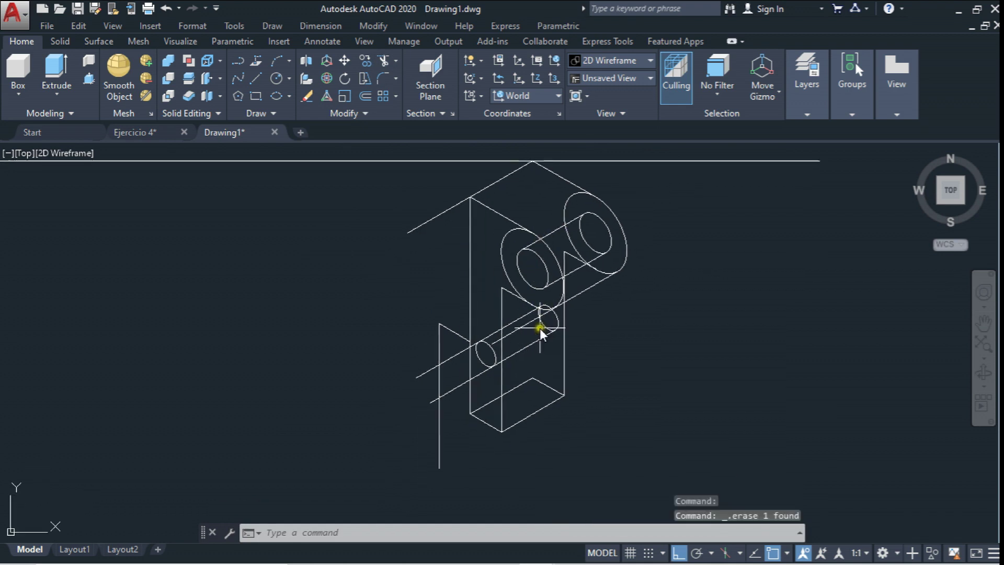
pyautogui.scroll(2, 484, 379)
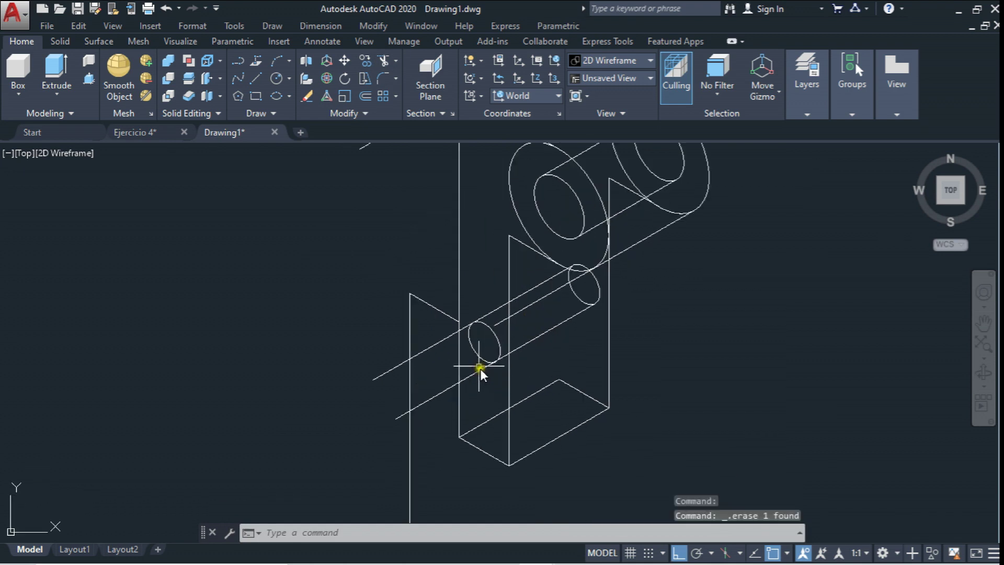
pyautogui.click(391, 61)
pyautogui.click(496, 328)
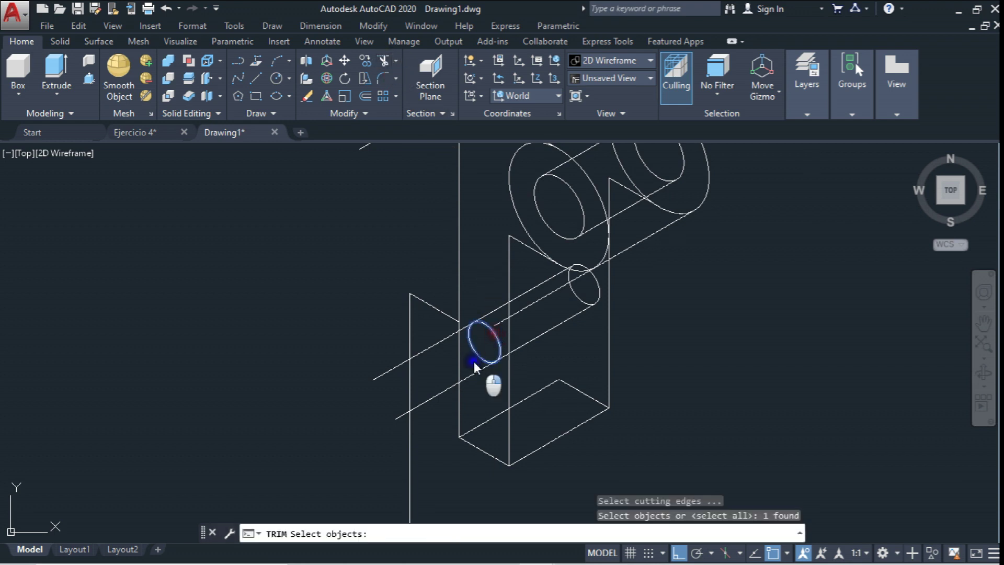
pyautogui.rightClick(472, 359)
pyautogui.click(475, 372)
pyautogui.click(462, 328)
pyautogui.click(447, 336)
pyautogui.scroll(-2, 441, 345)
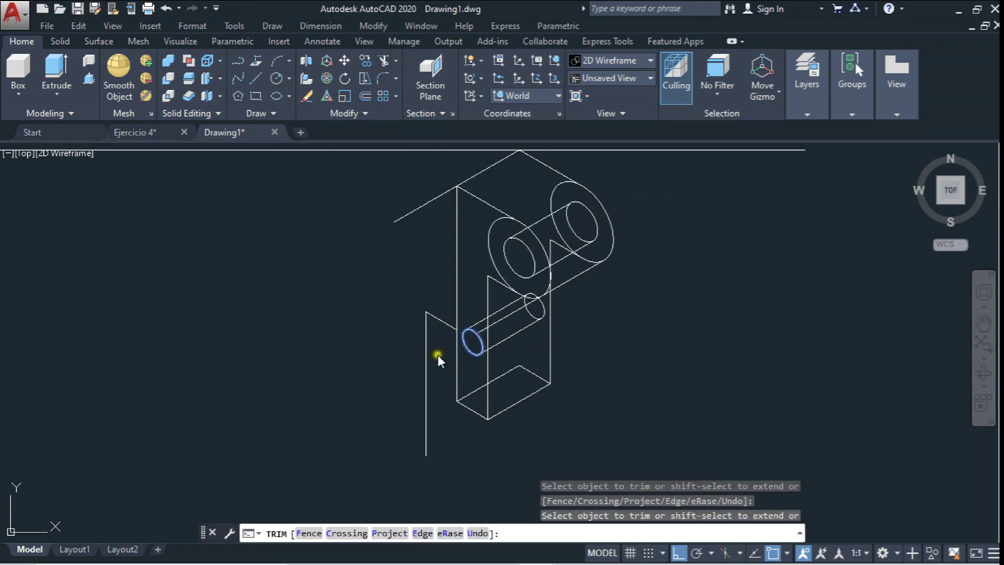
pyautogui.press('Escape')
pyautogui.click(412, 293)
pyautogui.press('Delete')
# Trim the slanted line left of the top corner back to the left vertical edge
pyautogui.moveTo(415, 302); pyautogui.dragTo(413, 331, button='middle')
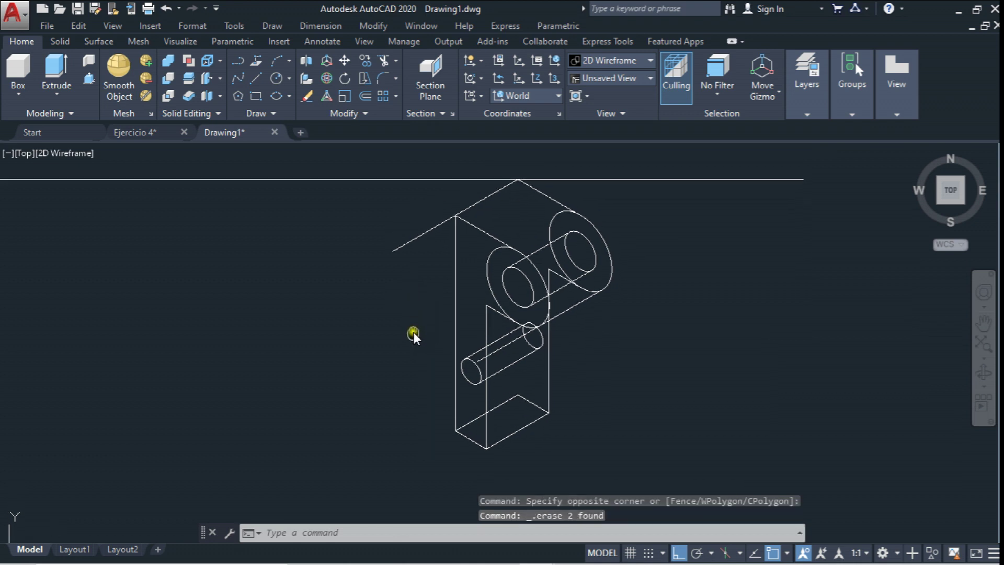
pyautogui.click(380, 60)
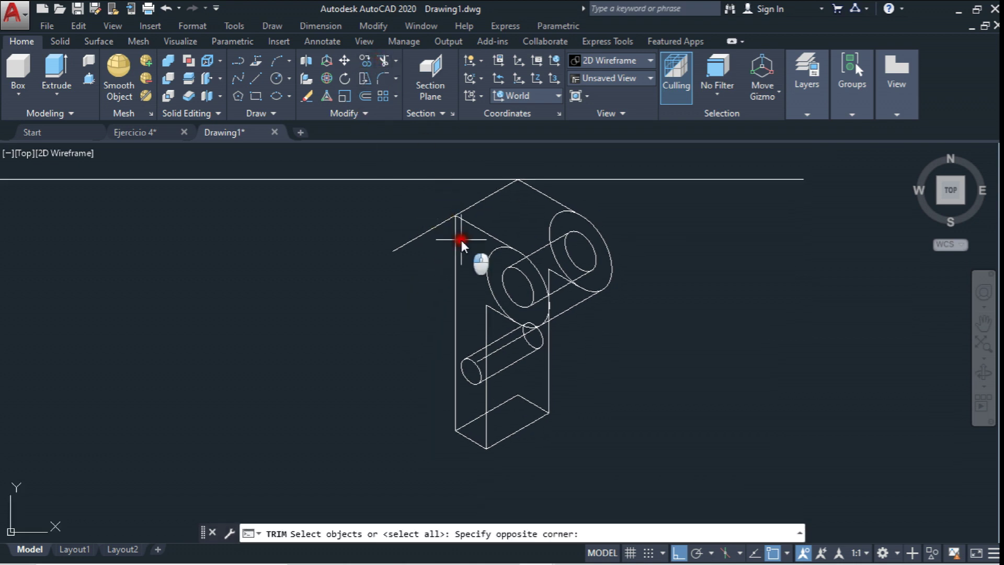
pyautogui.moveTo(461, 241); pyautogui.dragTo(434, 264)
pyautogui.press('Return')
pyautogui.moveTo(421, 216); pyautogui.dragTo(421, 240)
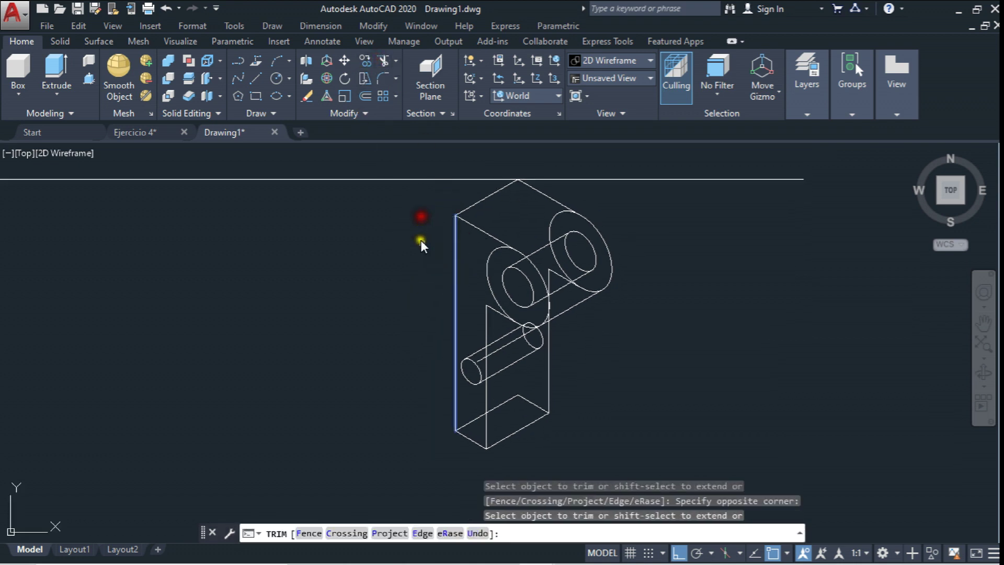
pyautogui.click(457, 340)
pyautogui.press('Escape')
pyautogui.press('Escape')
pyautogui.scroll(2, 569, 258)
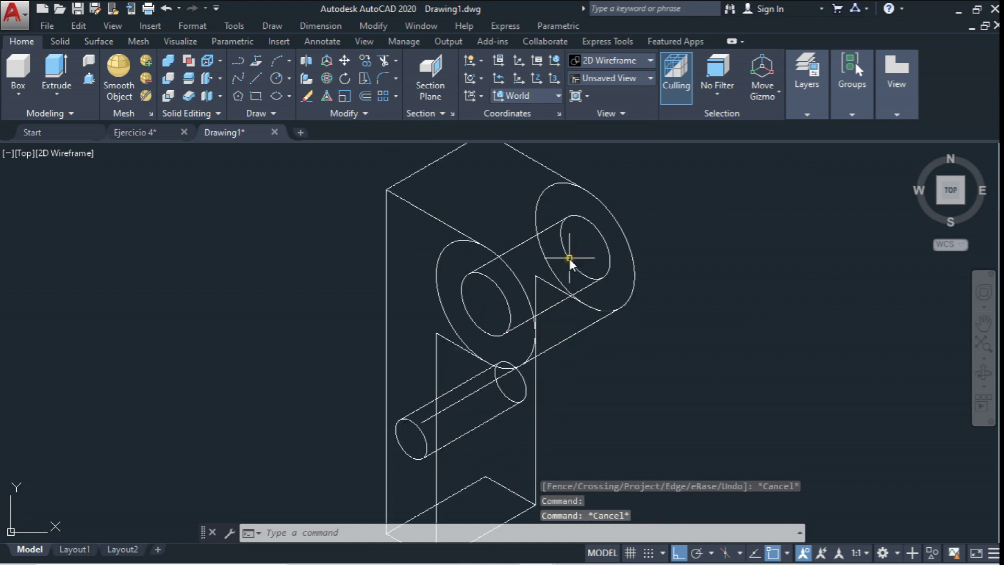
pyautogui.moveTo(569, 258); pyautogui.dragTo(569, 275, button='middle')
# Window-select the large ring lines, then set the lower cylinder edge and top-right box edge as trim boundaries
pyautogui.click(601, 304)
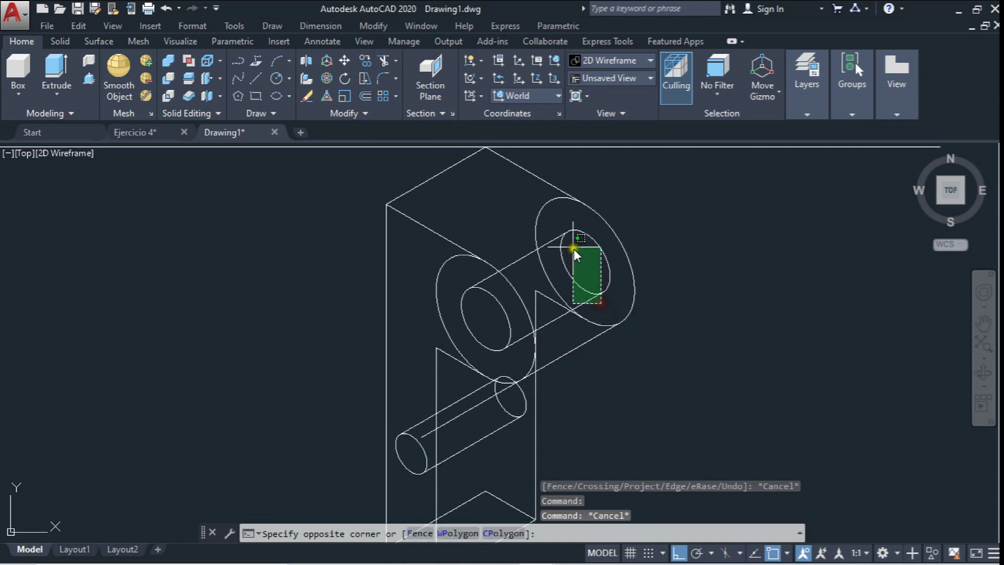
pyautogui.click(557, 234)
pyautogui.press('Escape')
pyautogui.scroll(-2, 590, 247)
pyautogui.scroll(2, 590, 246)
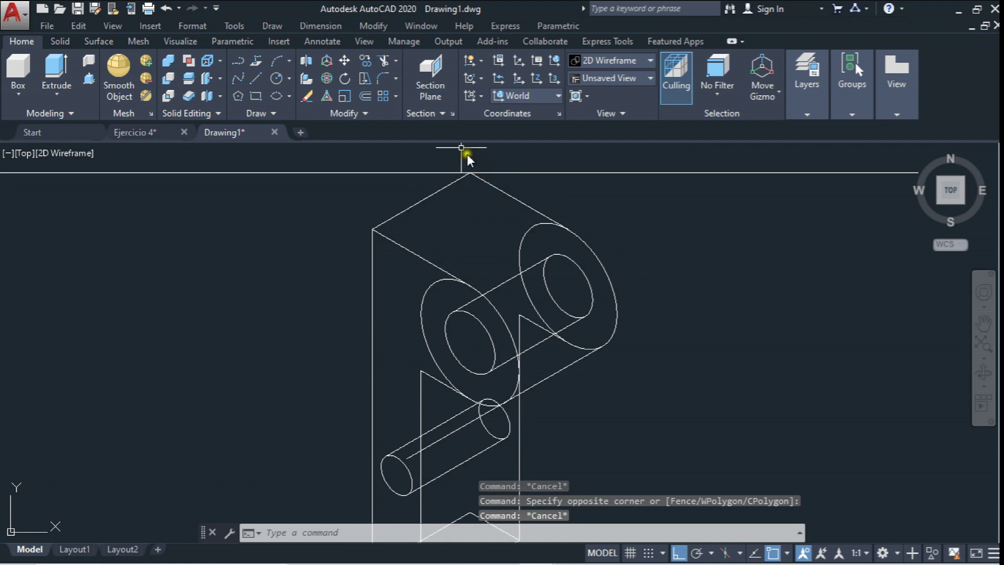
pyautogui.click(383, 60)
pyautogui.click(581, 361)
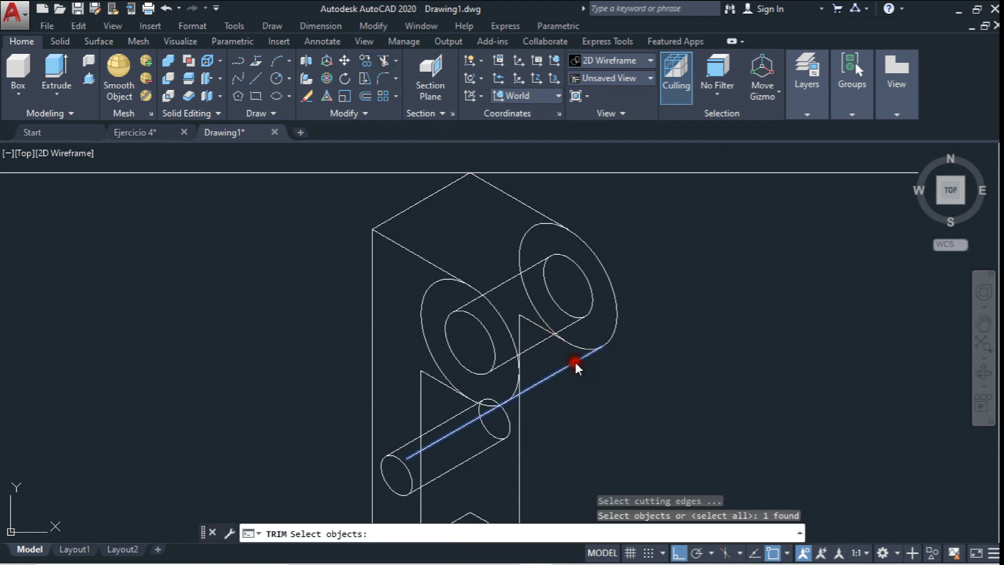
pyautogui.click(538, 214)
pyautogui.press('Return')
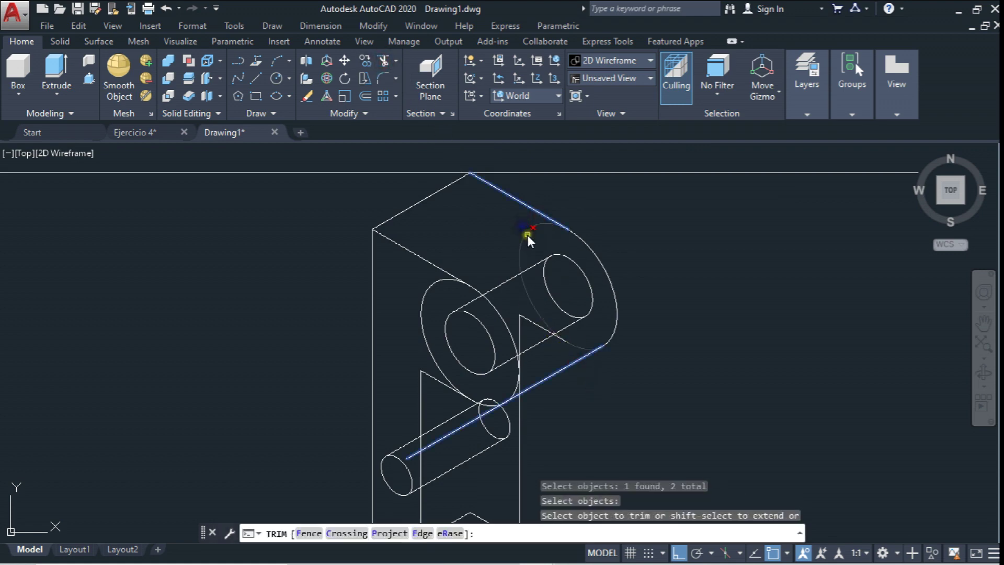
pyautogui.press('Escape')
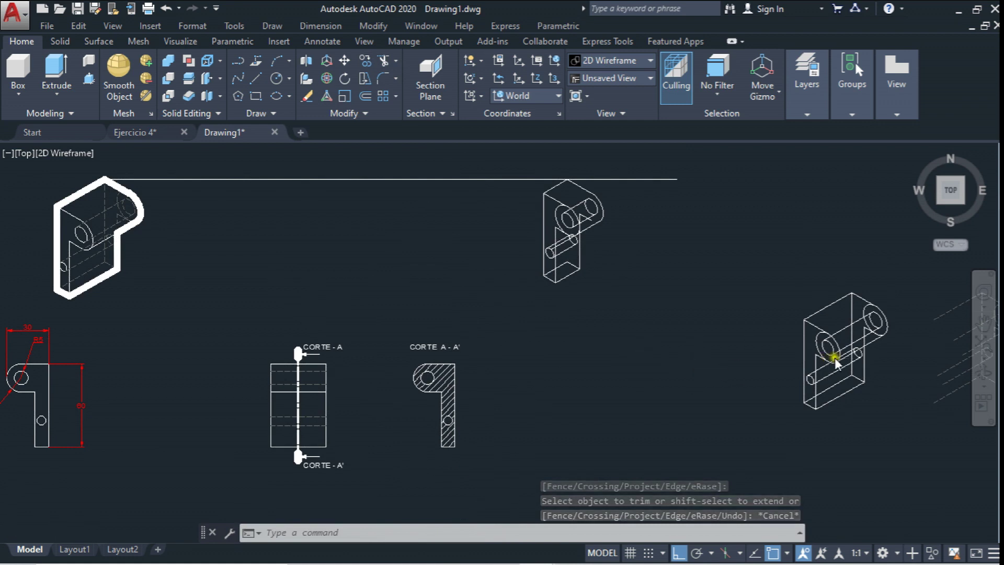
# Trim the large arc at the cylinder end against the bottom edge
pyautogui.scroll(6, 830, 350)
pyautogui.click(670, 339)
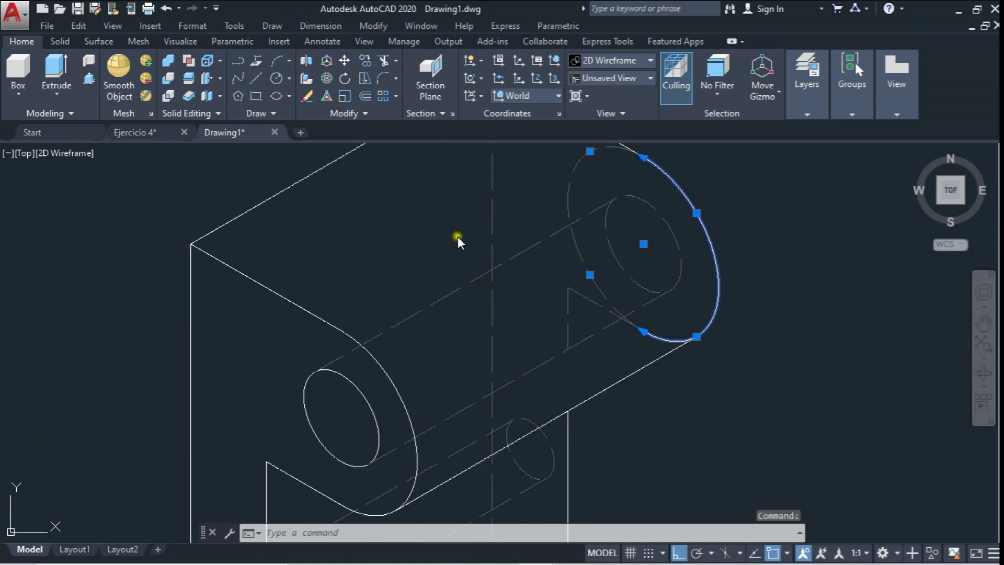
pyautogui.click(385, 60)
pyautogui.click(681, 351)
pyautogui.press('Return')
pyautogui.press('Escape')
pyautogui.scroll(-1, 392, 216)
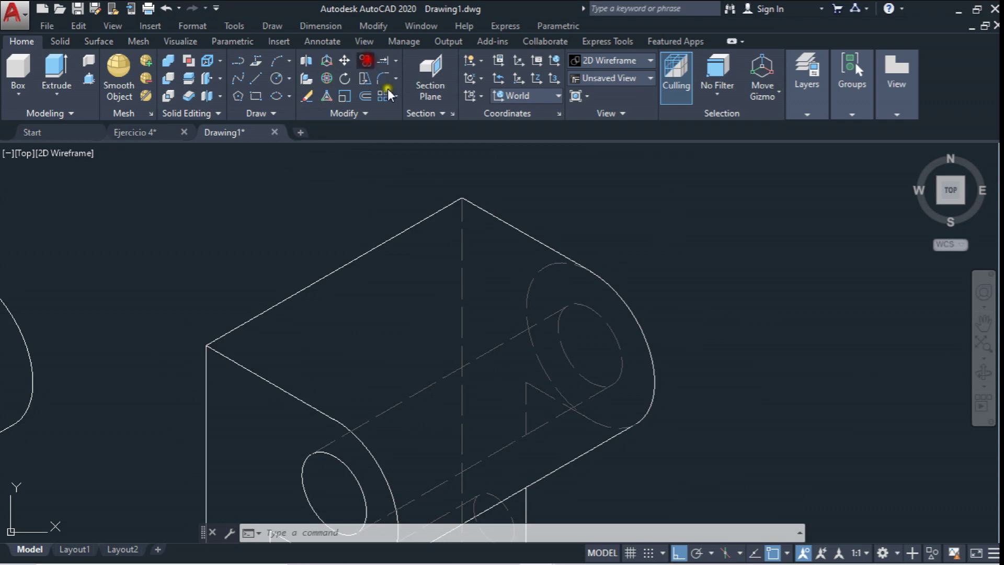
# Copy the six dashed hidden lines onto the cut isometric at its top corner, undoing an accidental erase
pyautogui.click(366, 59)
pyautogui.click(585, 431)
pyautogui.click(518, 320)
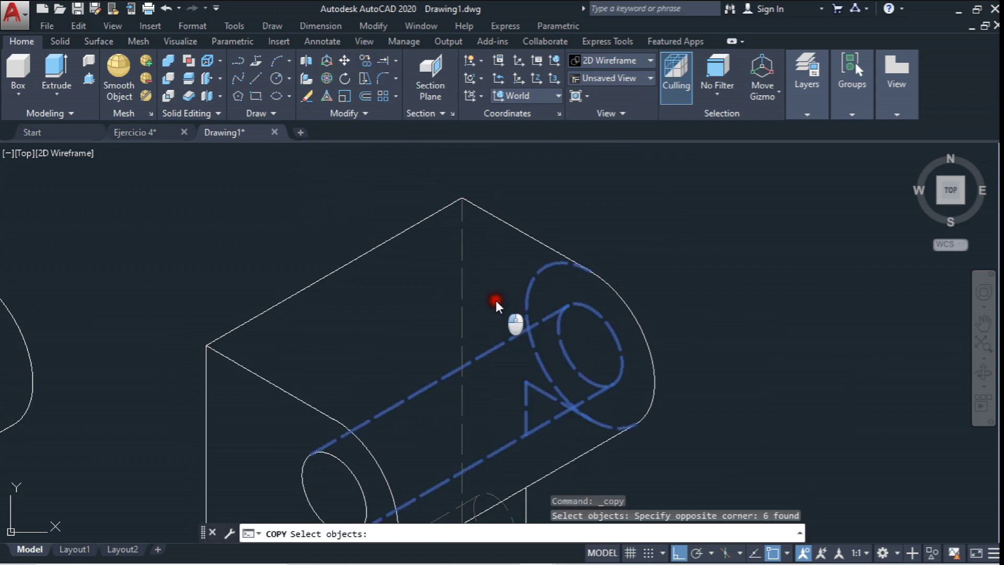
pyautogui.rightClick(555, 293)
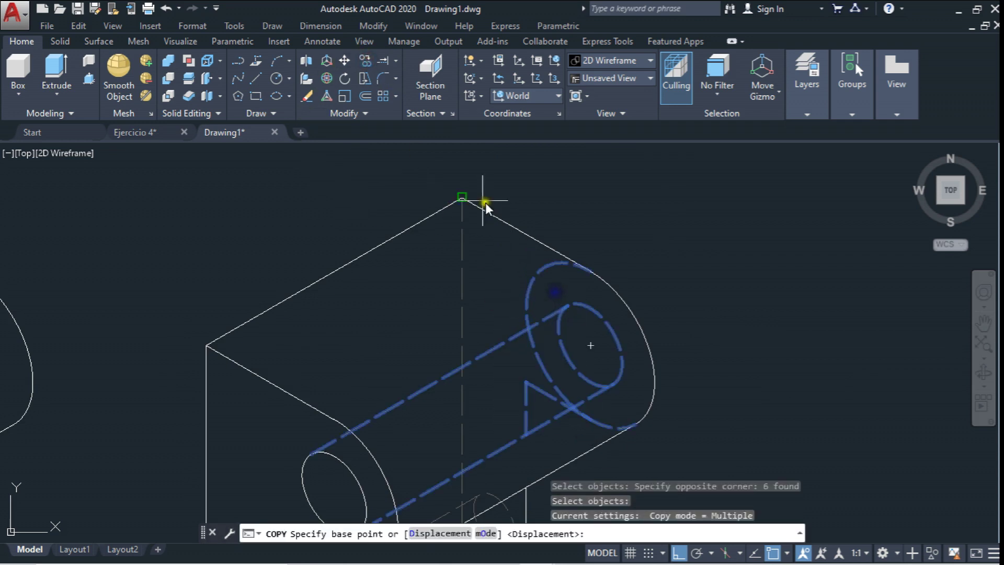
pyautogui.click(464, 197)
pyautogui.scroll(-5, 460, 217)
pyautogui.scroll(2, 261, 246)
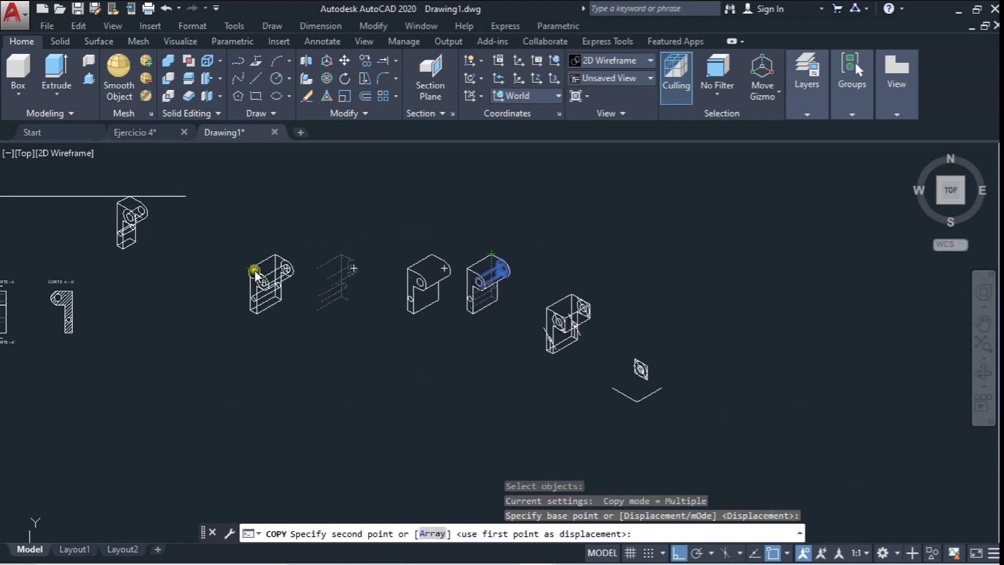
pyautogui.scroll(4, 290, 226)
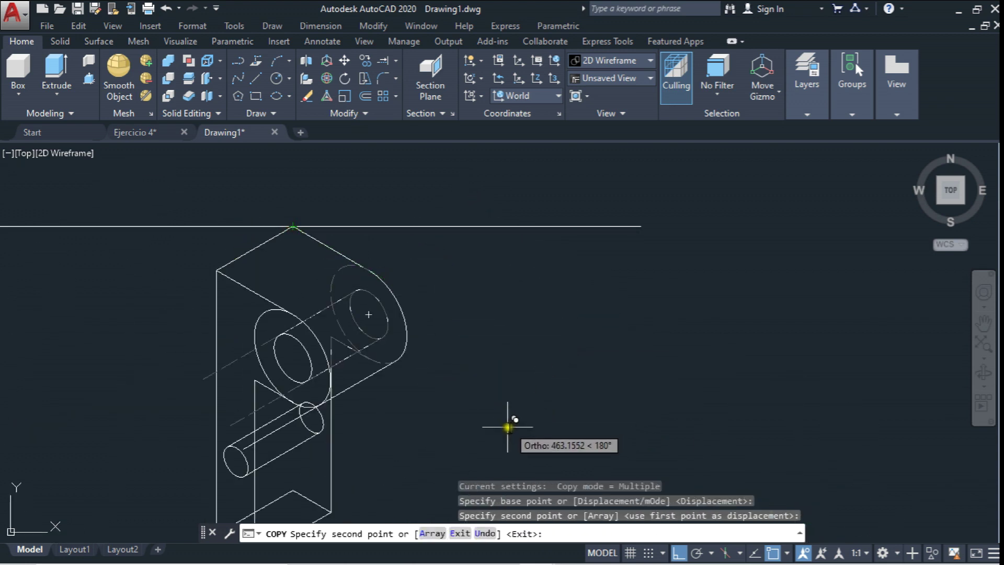
pyautogui.press('Escape')
pyautogui.scroll(2, 367, 316)
pyautogui.scroll(3, 392, 298)
pyautogui.hotkey('ctrl', 'z')
# Select the inner ellipse at the cylinder end and run Move (M) on it
pyautogui.click(394, 303)
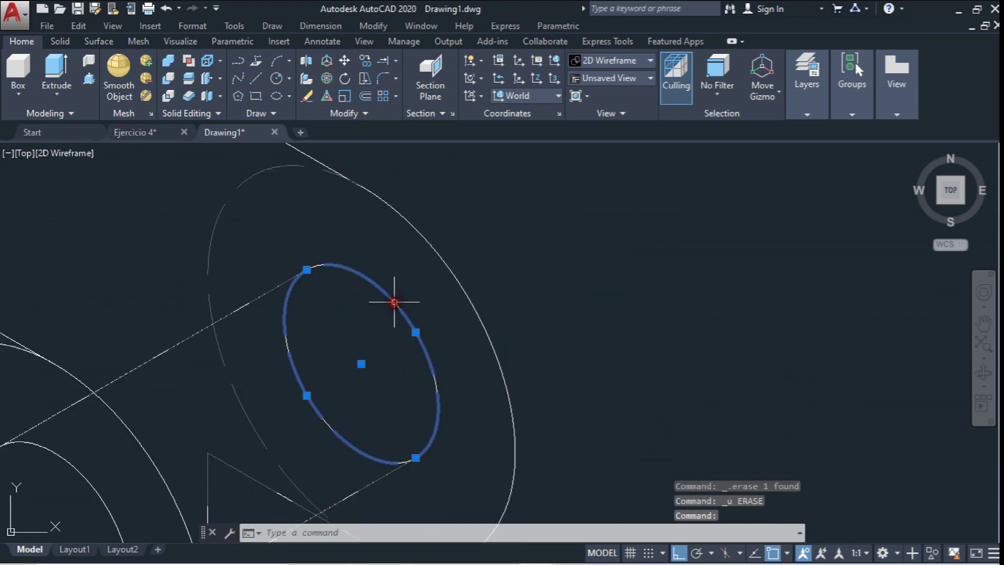
pyautogui.press('Escape')
pyautogui.click(393, 300)
pyautogui.press('m')
pyautogui.press('Return')
pyautogui.click(381, 329)
pyautogui.scroll(-3, 381, 330)
# Trim the upper and lower cylinder lines overshooting the inner ellipse
pyautogui.click(396, 60)
pyautogui.click(360, 86)
pyautogui.click(570, 256)
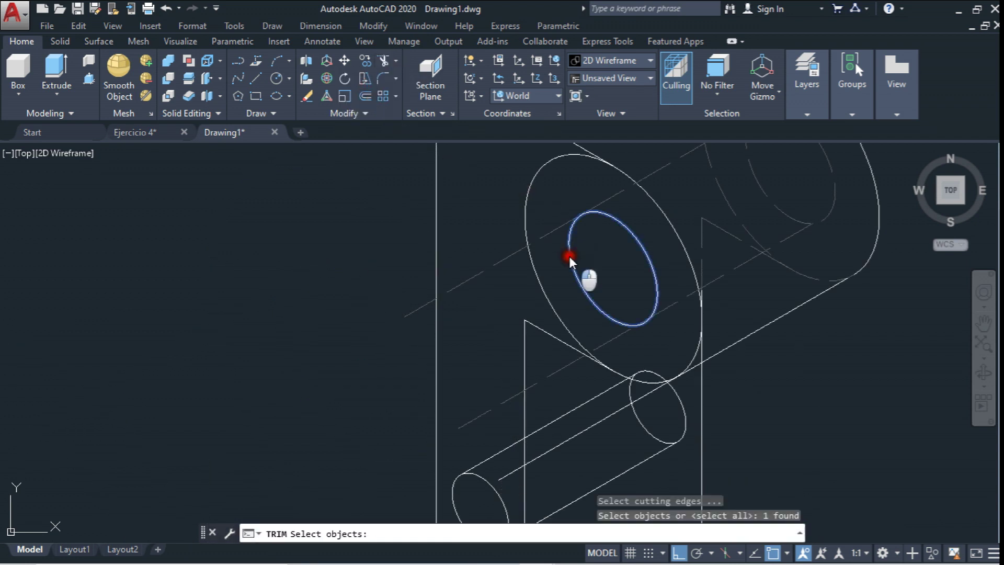
pyautogui.scroll(-2, 555, 246)
pyautogui.click(553, 315)
pyautogui.rightClick(540, 308)
pyautogui.click(538, 305)
pyautogui.click(547, 357)
pyautogui.press('Escape')
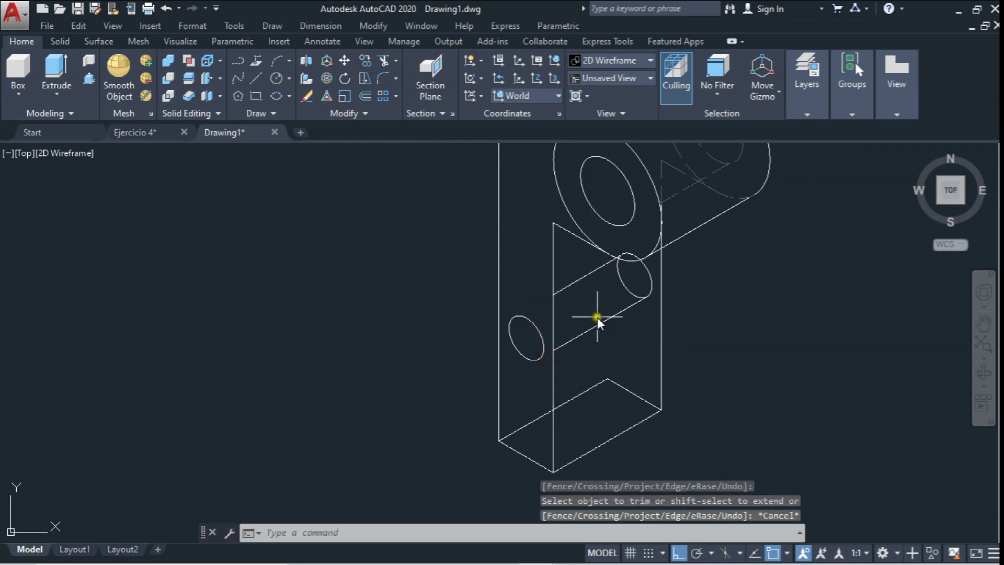
# Put the small cylinder lines and ellipse on layer Líneas ocultas with linetype scale 0.3
pyautogui.moveTo(596, 318); pyautogui.dragTo(594, 338, button='middle')
pyautogui.click(634, 336)
pyautogui.click(586, 287)
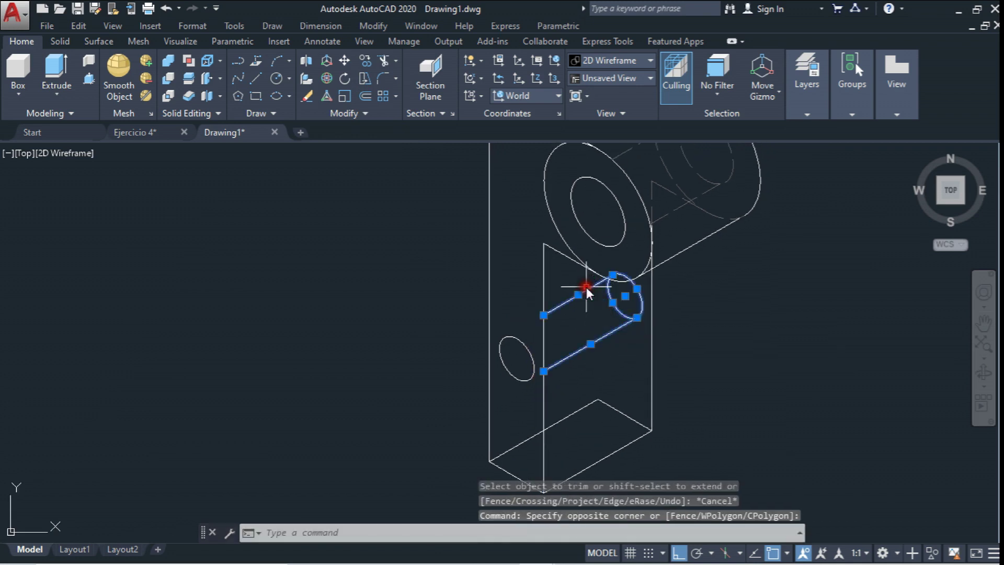
pyautogui.click(859, 111)
pyautogui.click(807, 114)
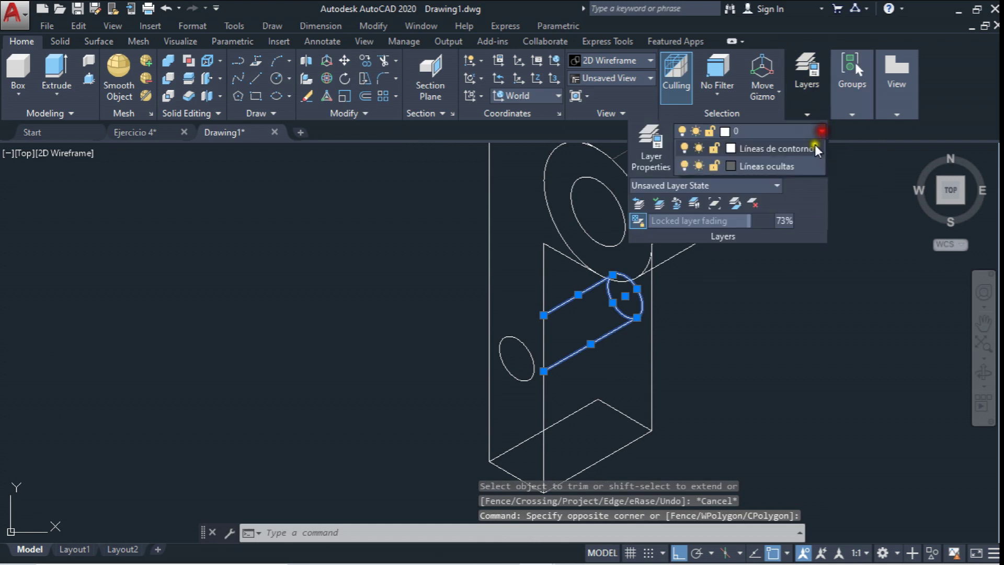
pyautogui.click(819, 131)
pyautogui.click(774, 255)
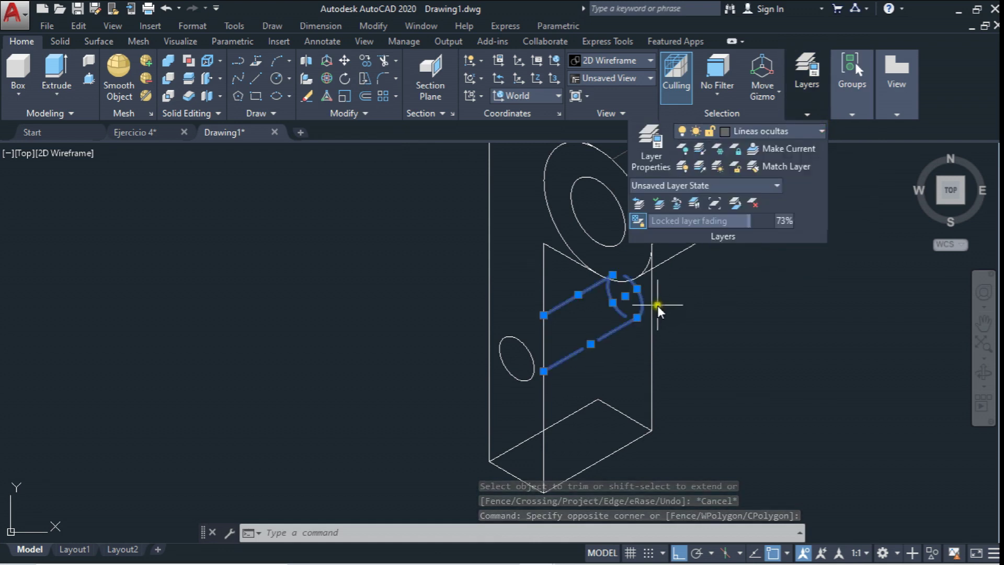
pyautogui.rightClick(634, 323)
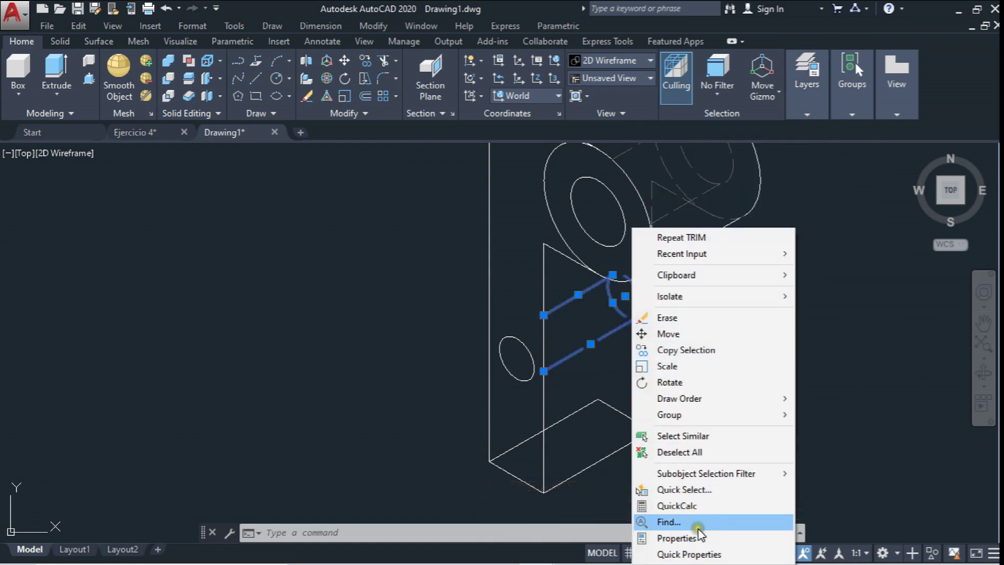
pyautogui.click(691, 538)
pyautogui.click(649, 197)
pyautogui.write('0.3')
pyautogui.press('Return')
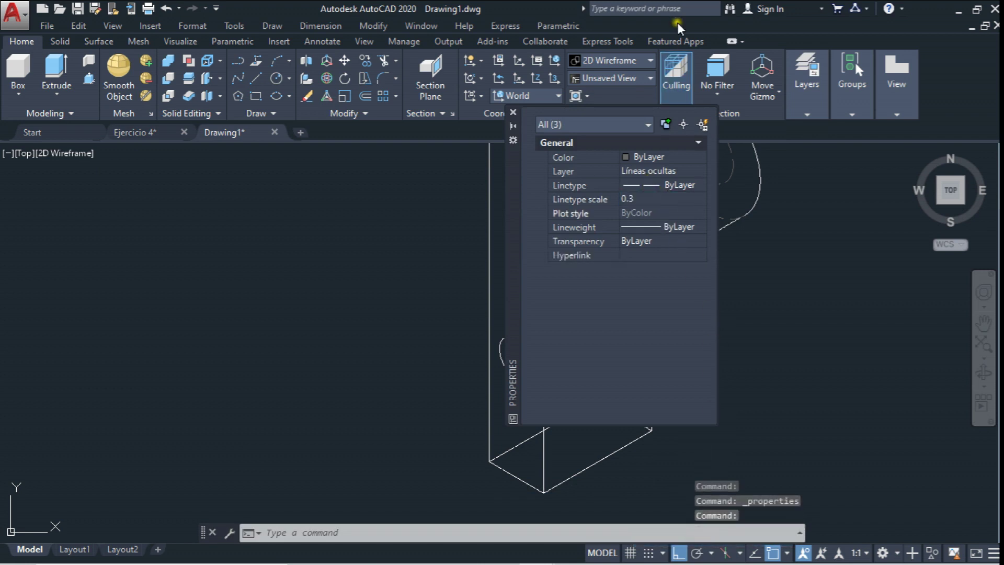
# Trim the ellipse arc between the upper and lower diagonal edges
pyautogui.click(513, 112)
pyautogui.click(536, 332)
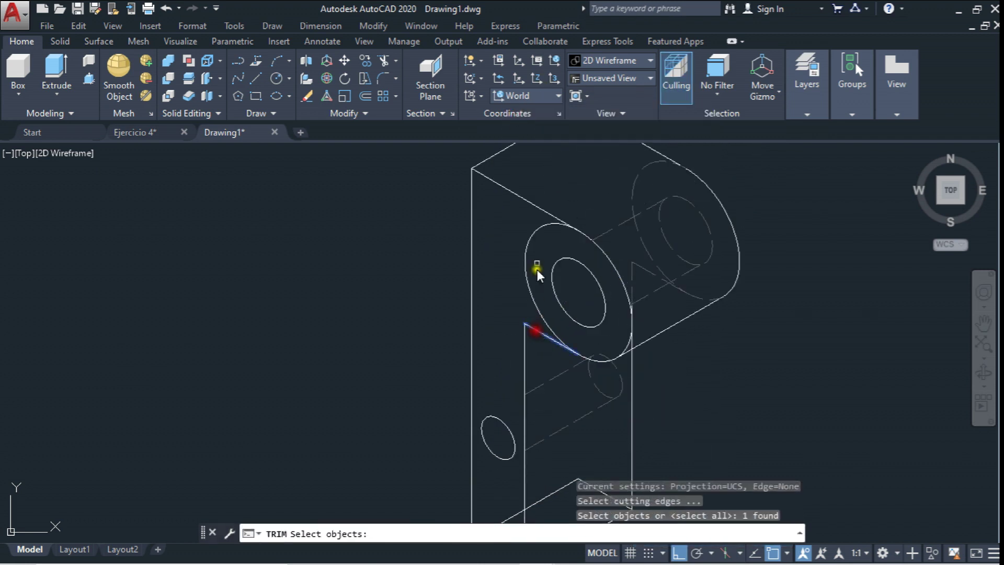
pyautogui.click(538, 212)
pyautogui.press('Return')
pyautogui.click(534, 231)
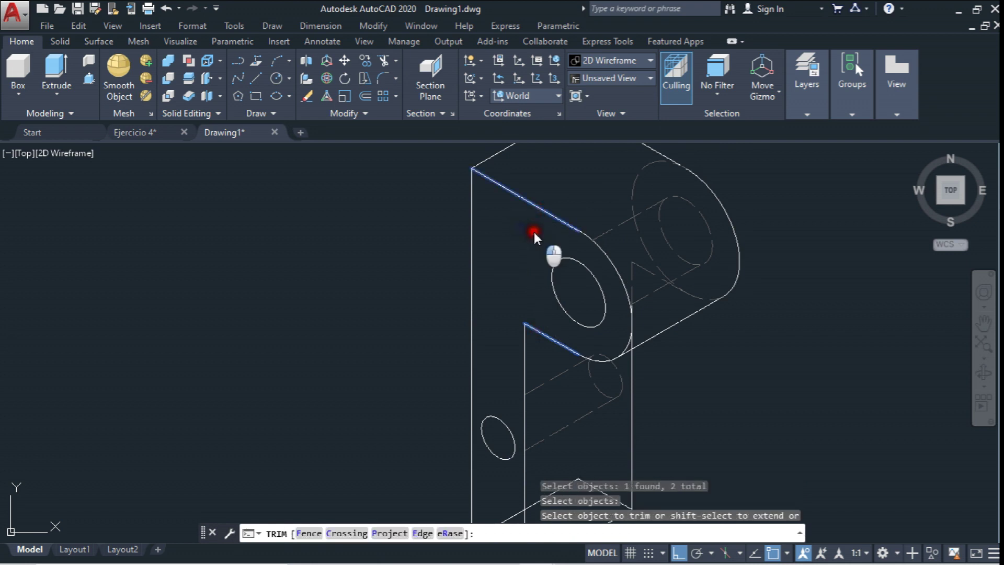
pyautogui.press('Escape')
pyautogui.scroll(-5, 528, 243)
pyautogui.scroll(5, 523, 328)
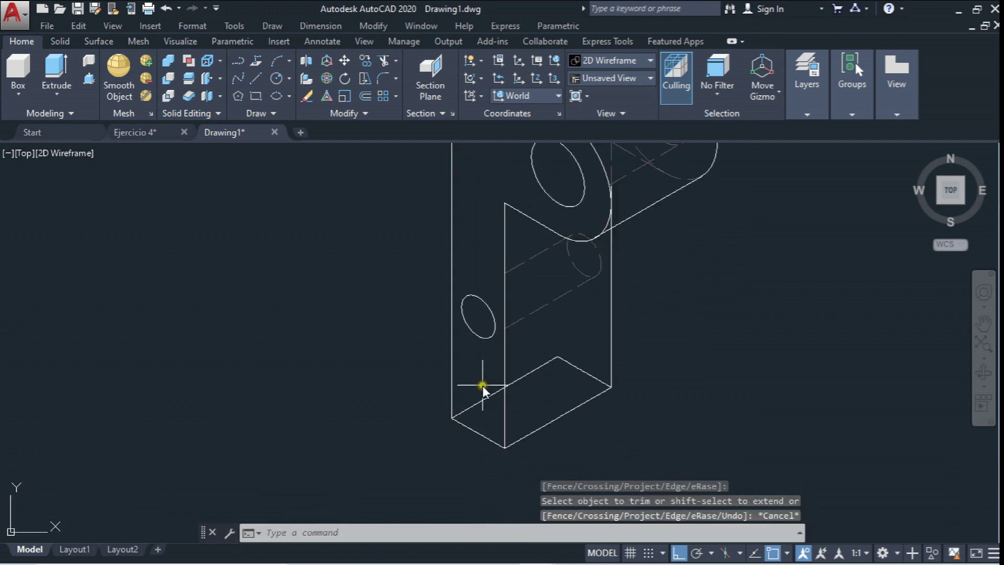
# Trim the diagonal segments past the vertical edge and delete the stray horizontal line
pyautogui.press('Return')
pyautogui.click(498, 404)
pyautogui.press('Return')
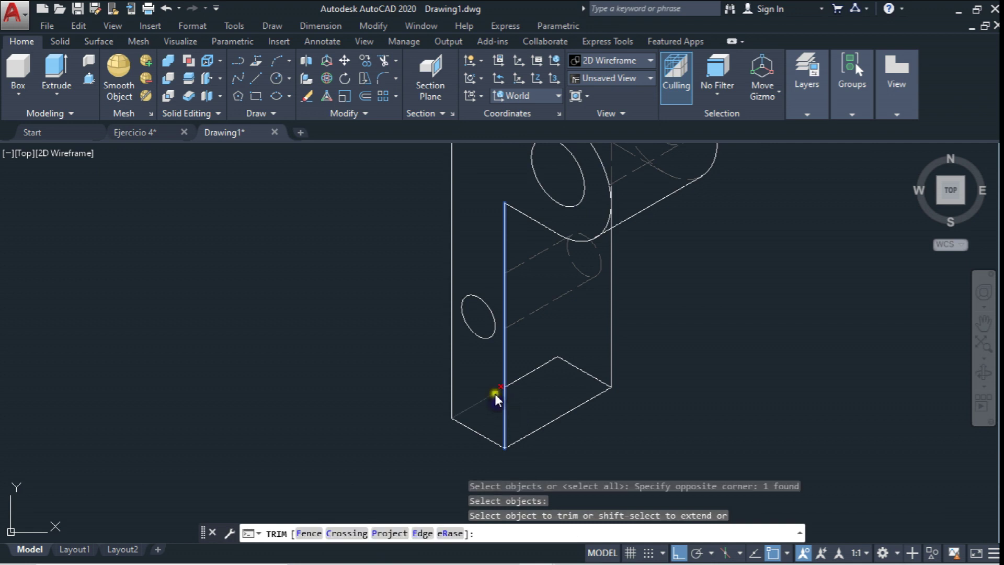
pyautogui.click(497, 392)
pyautogui.moveTo(498, 368); pyautogui.dragTo(495, 389, button='middle')
pyautogui.scroll(-4, 496, 389)
pyautogui.press('Escape')
pyautogui.moveTo(418, 238); pyautogui.dragTo(396, 265)
pyautogui.scroll(-2, 406, 261)
pyautogui.press('Delete')
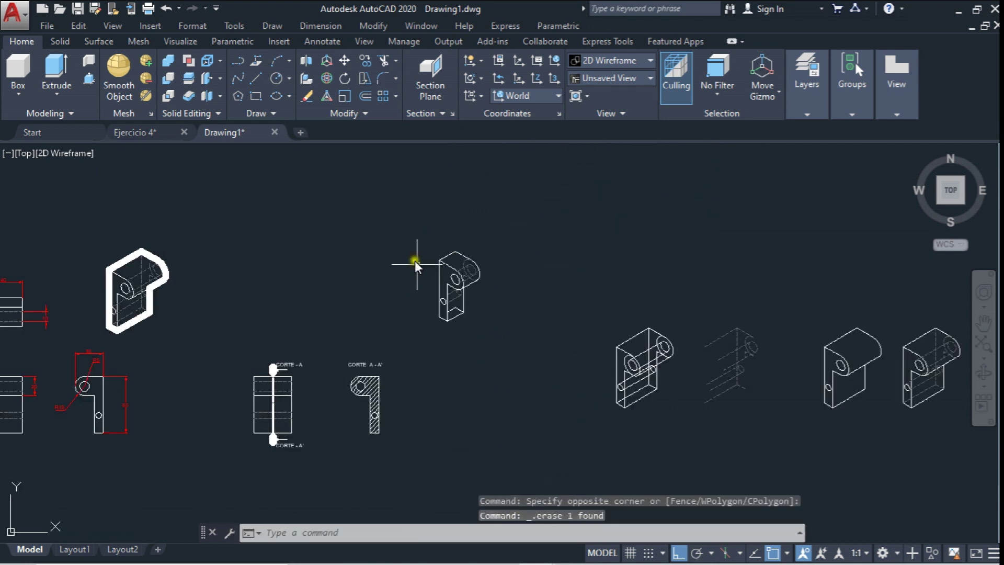
pyautogui.scroll(3, 415, 257)
pyautogui.scroll(2, 422, 281)
# Hatch the isometric part's left cut face with ANSI31 diagonal lines
pyautogui.click(459, 535)
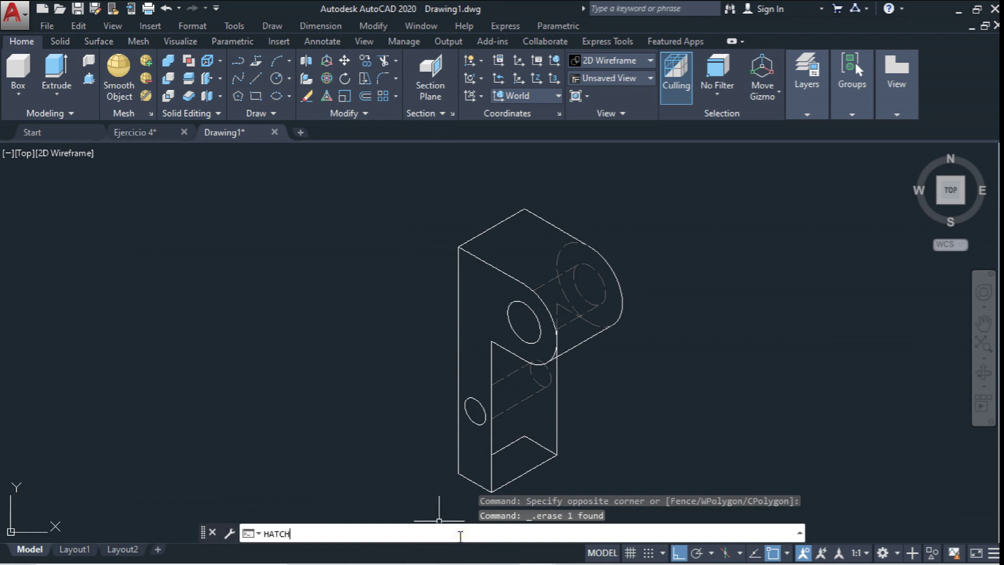
pyautogui.press('Return')
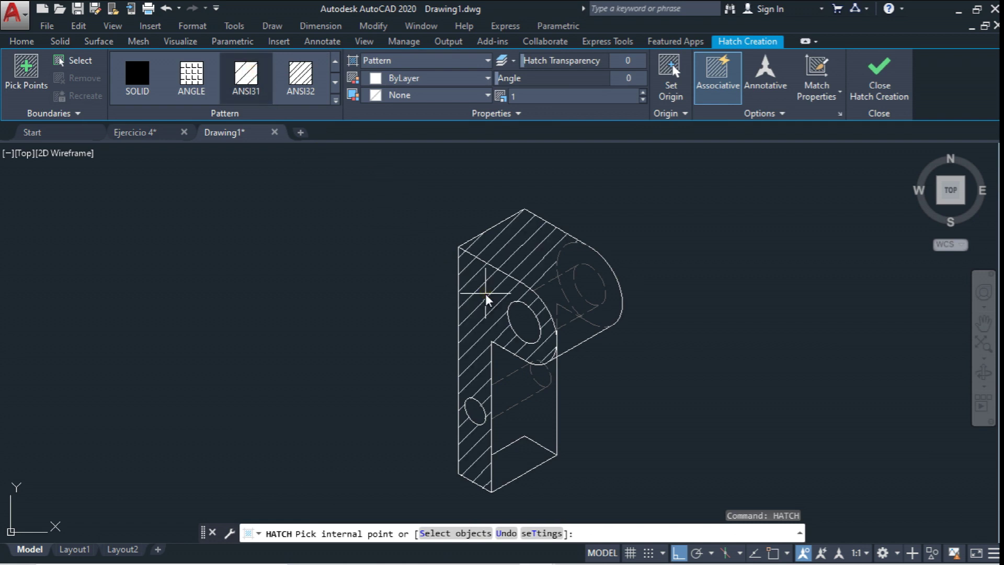
pyautogui.click(479, 322)
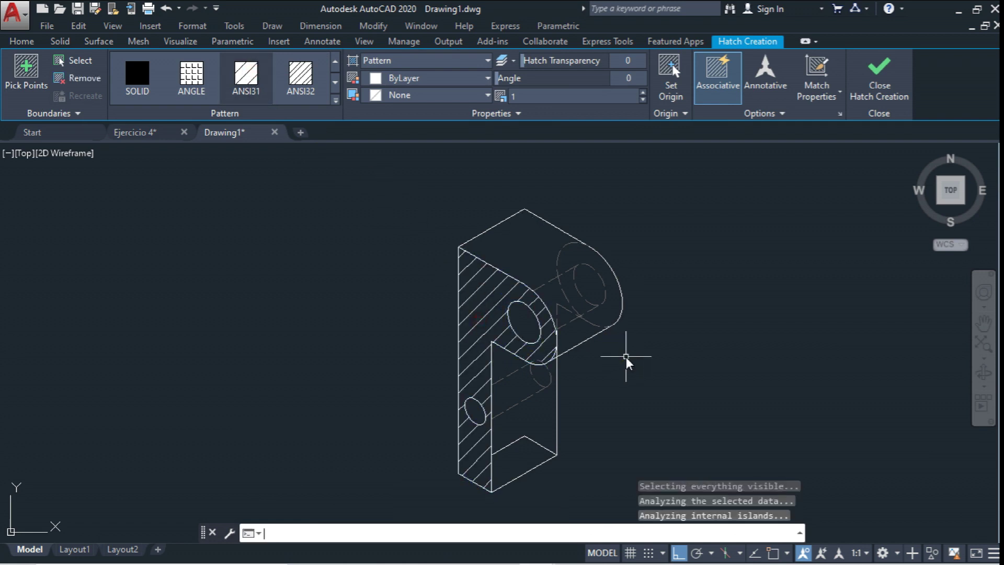
pyautogui.press('Return')
pyautogui.scroll(-5, 506, 355)
pyautogui.moveTo(489, 332); pyautogui.dragTo(501, 264, button='middle')
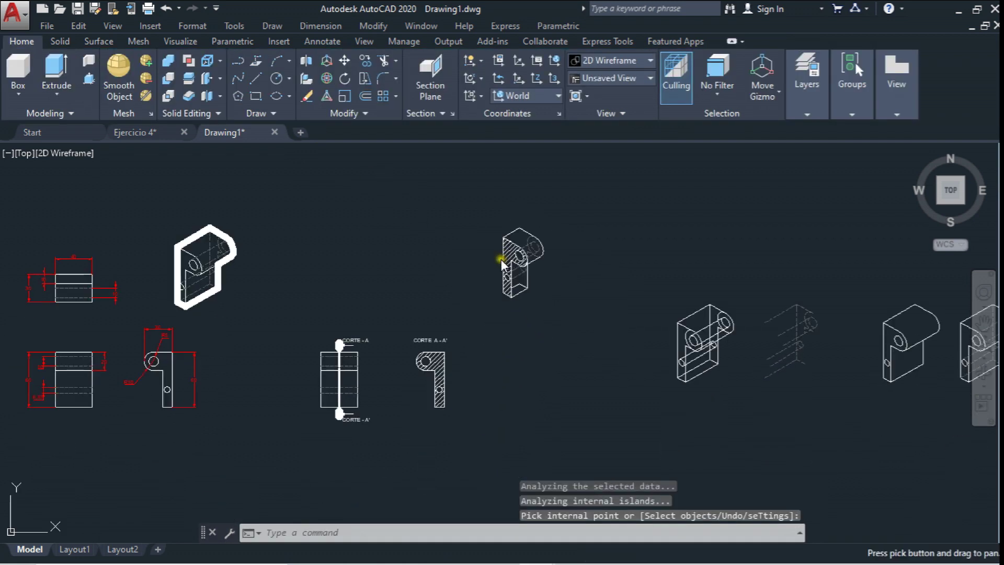
pyautogui.scroll(2, 501, 263)
# Move the hatched part further left
pyautogui.click(352, 61)
pyautogui.click(447, 175)
pyautogui.click(591, 369)
pyautogui.press('Return')
pyautogui.click(588, 345)
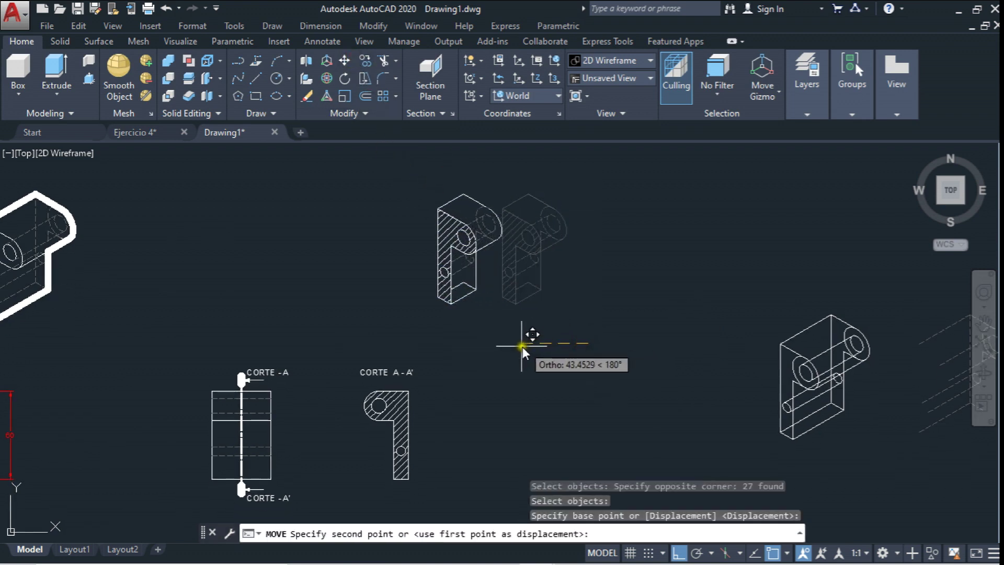
pyautogui.click(514, 346)
pyautogui.scroll(-2, 513, 340)
pyautogui.moveTo(664, 283)
pyautogui.mouseDown(button='middle')
pyautogui.moveTo(557, 274)
pyautogui.moveTo(568, 276)
pyautogui.mouseUp(button='middle')
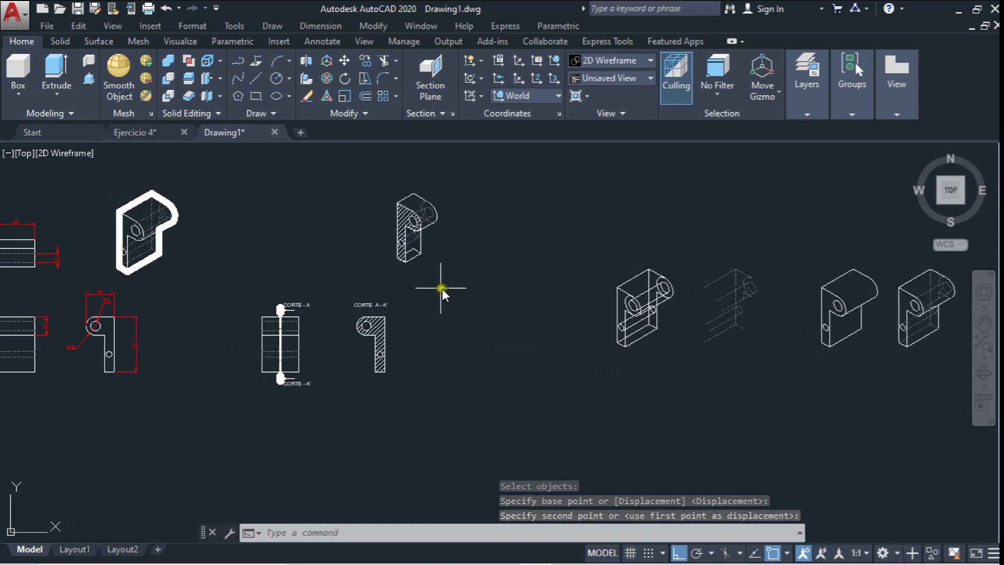
# Shift the right-hand 3D parts further to the right
pyautogui.click(365, 61)
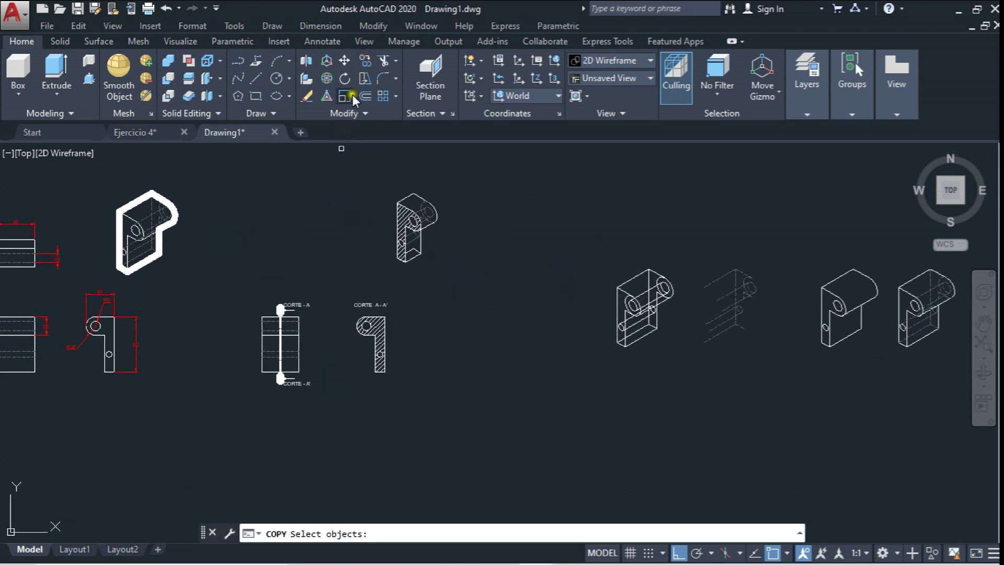
pyautogui.scroll(-2, 356, 281)
pyautogui.click(488, 228)
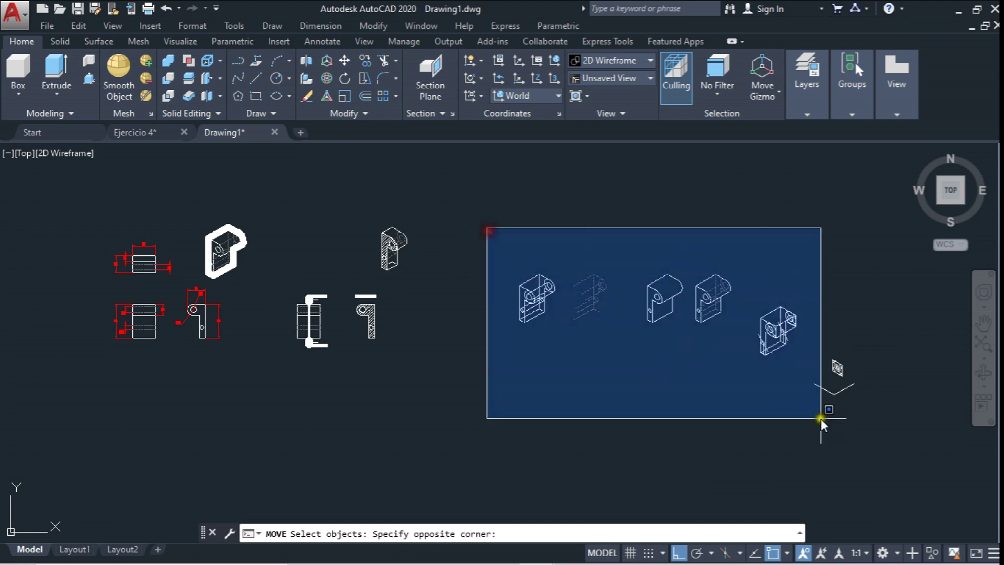
pyautogui.click(866, 437)
pyautogui.rightClick(528, 229)
pyautogui.click(493, 217)
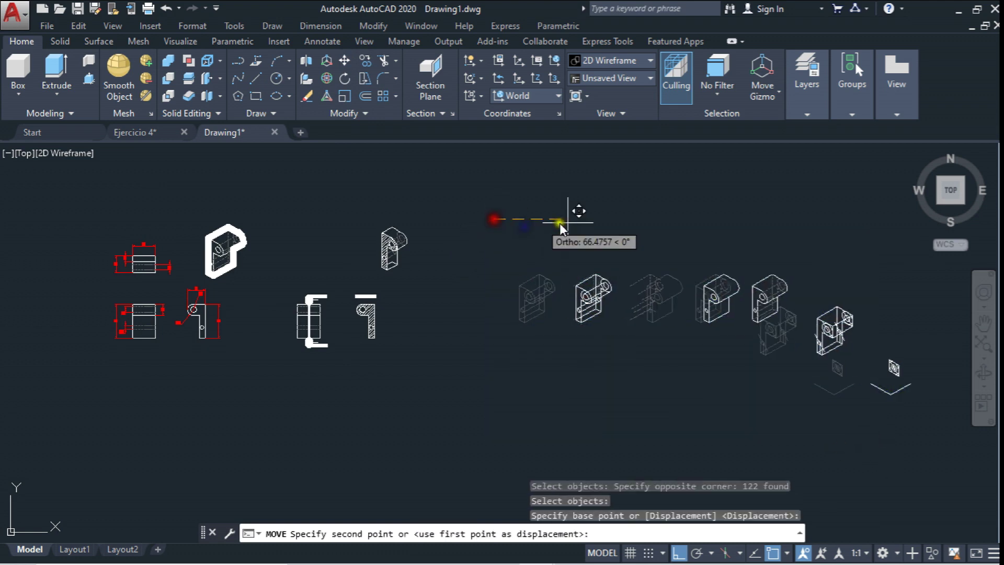
pyautogui.click(767, 221)
# Copy the two middle section views to the right
pyautogui.click(368, 59)
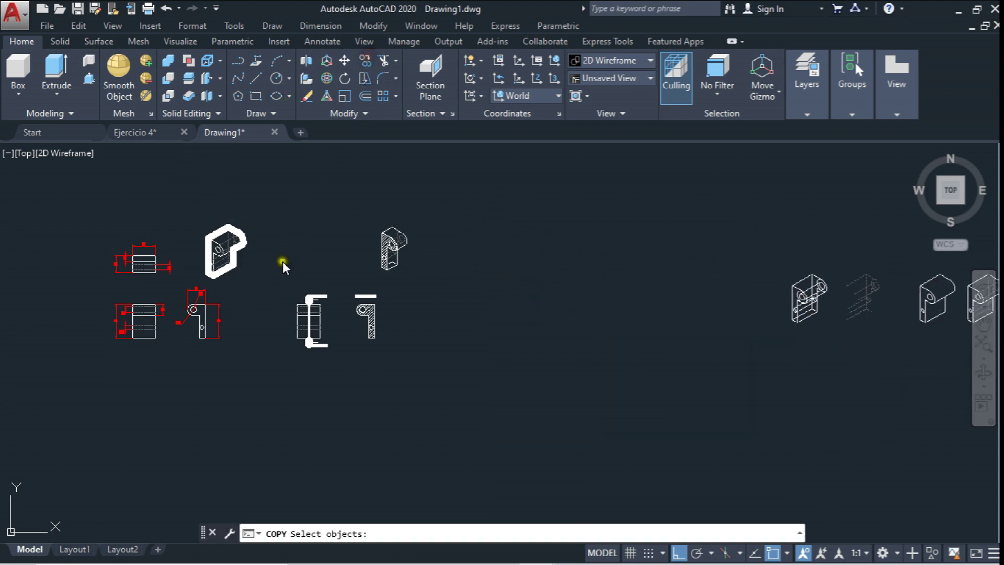
pyautogui.click(282, 263)
pyautogui.click(390, 359)
pyautogui.rightClick(367, 366)
pyautogui.click(366, 366)
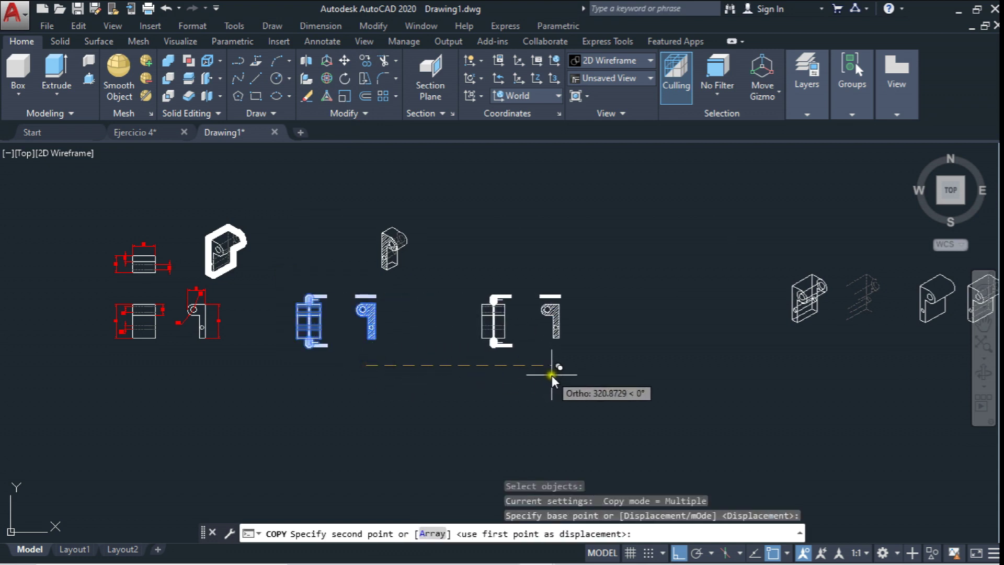
pyautogui.click(554, 377)
pyautogui.scroll(3, 536, 299)
pyautogui.scroll(2, 523, 278)
pyautogui.press('Escape')
# Window-select and erase the copied hatched profile
pyautogui.click(532, 266)
pyautogui.press('Escape')
pyautogui.click(541, 297)
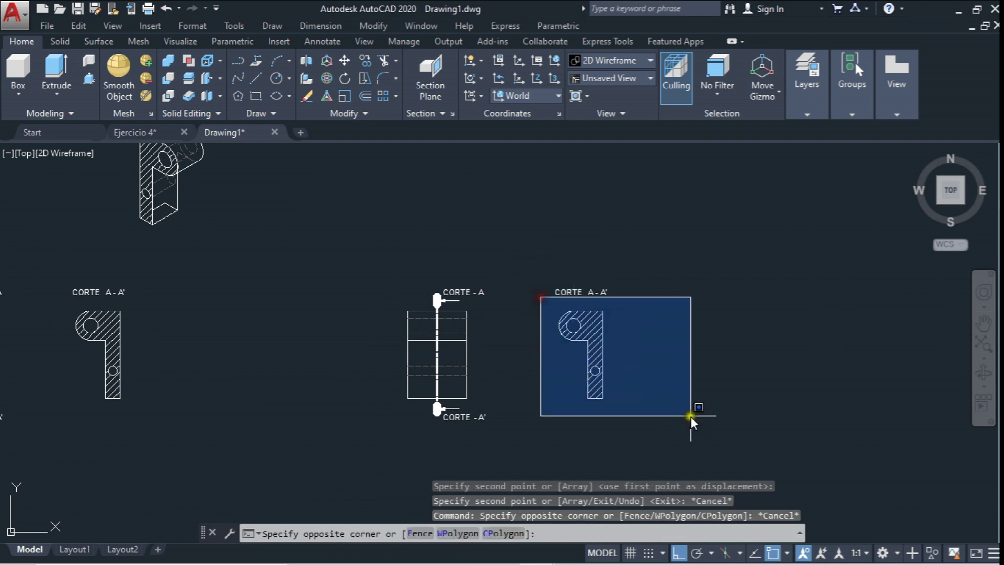
pyautogui.click(690, 416)
pyautogui.press('Delete')
pyautogui.scroll(-3, 548, 372)
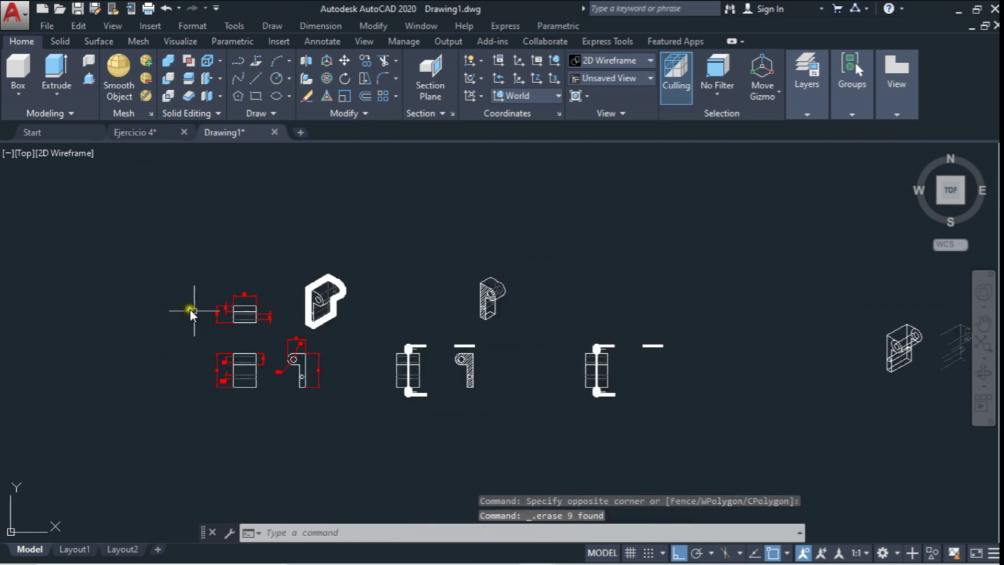
pyautogui.scroll(5, 243, 303)
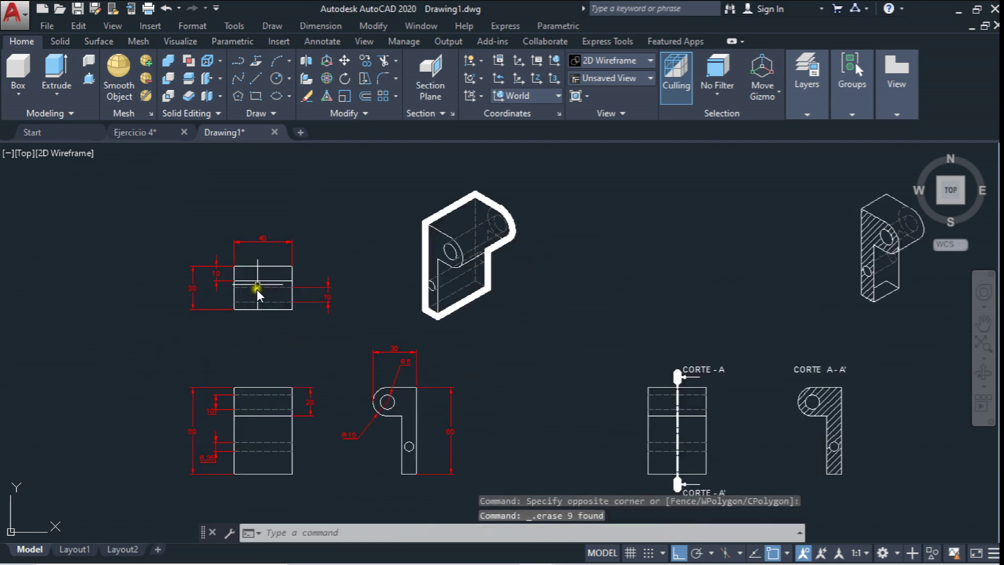
# Copy the left top-view rectangle's seven lines above the section view
pyautogui.click(364, 63)
pyautogui.click(211, 285)
pyautogui.click(322, 394)
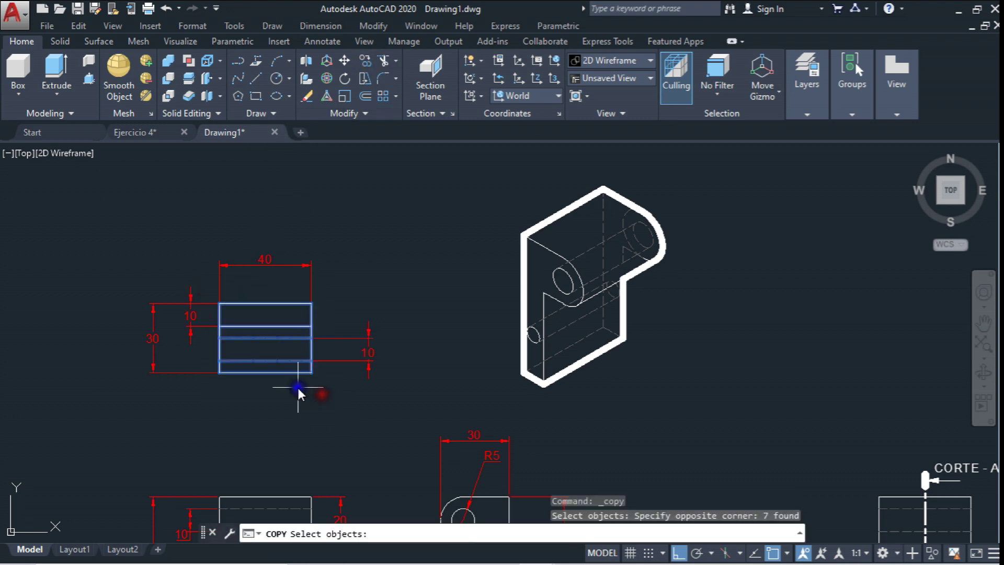
pyautogui.press('Return')
pyautogui.click(312, 373)
pyautogui.scroll(-3, 312, 378)
pyautogui.scroll(2, 585, 381)
pyautogui.scroll(-1, 689, 433)
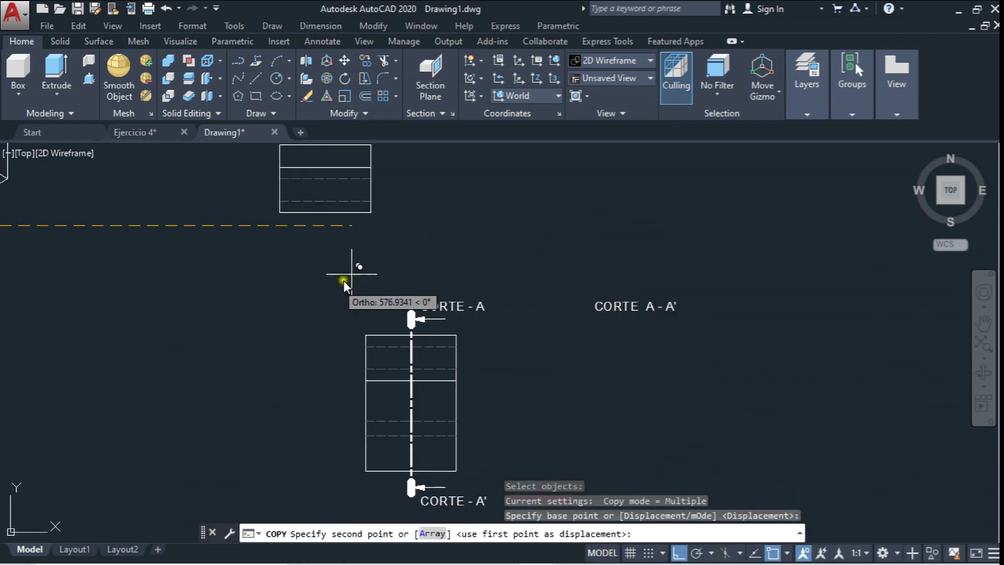
pyautogui.click(442, 238)
pyautogui.press('Escape')
# Draw a vertical guide line upward from the section view's corner
pyautogui.click(256, 78)
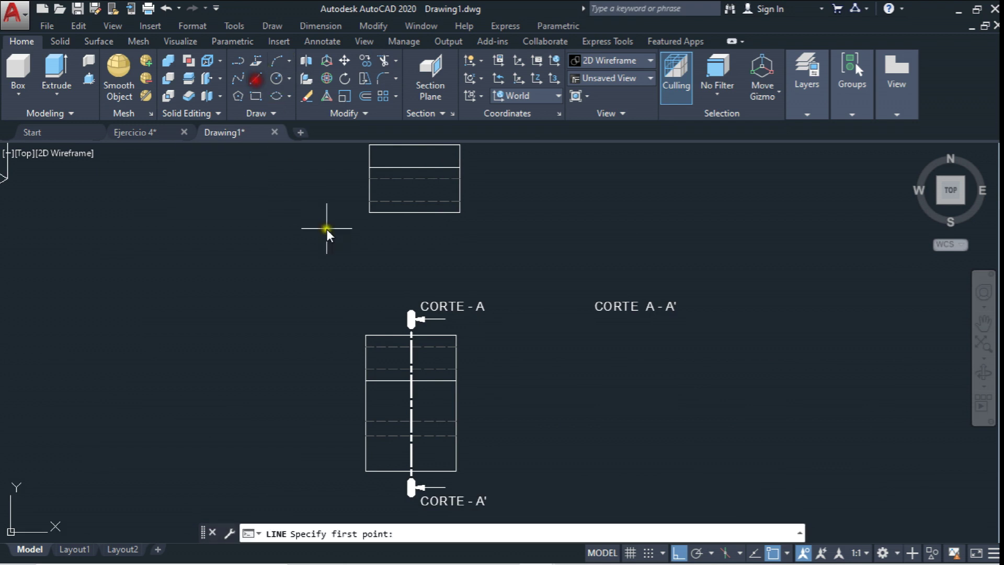
pyautogui.scroll(1, 326, 229)
pyautogui.scroll(-1, 335, 387)
pyautogui.click(362, 375)
pyautogui.click(344, 161)
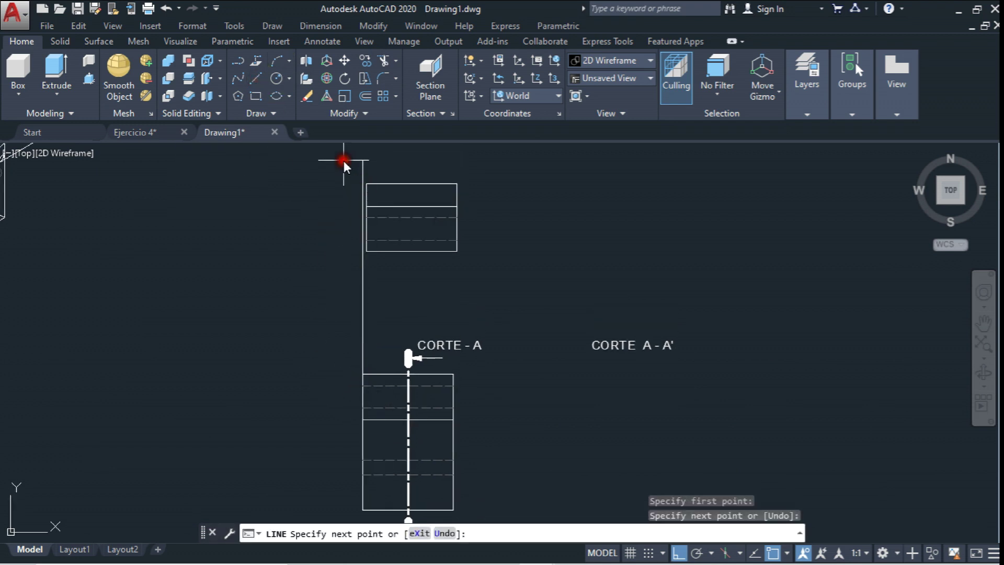
pyautogui.press('Escape')
# Begin moving the copied rectangle from its corner, then cancel the move
pyautogui.click(345, 60)
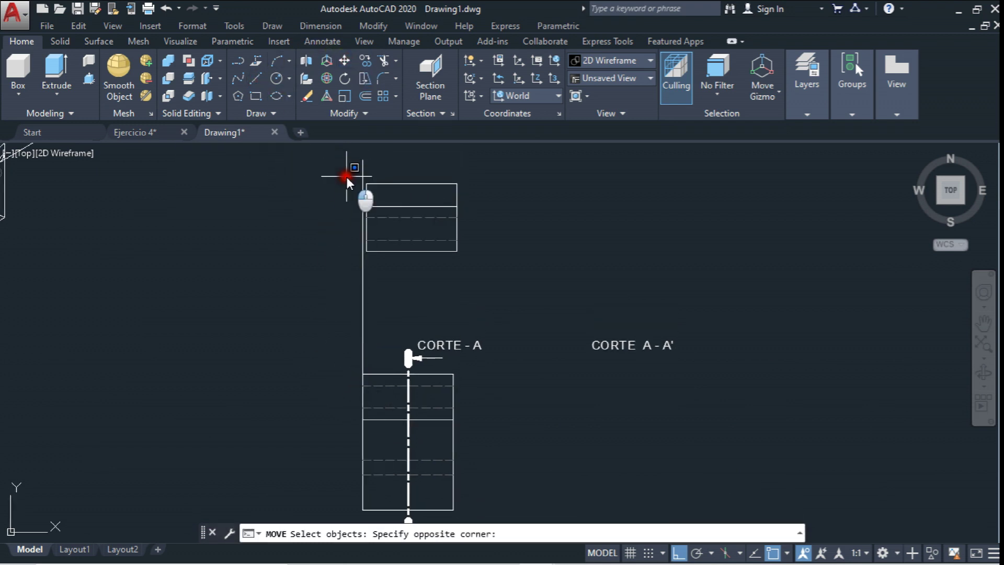
pyautogui.click(487, 283)
pyautogui.press('Return')
pyautogui.scroll(3, 365, 251)
pyautogui.click(366, 251)
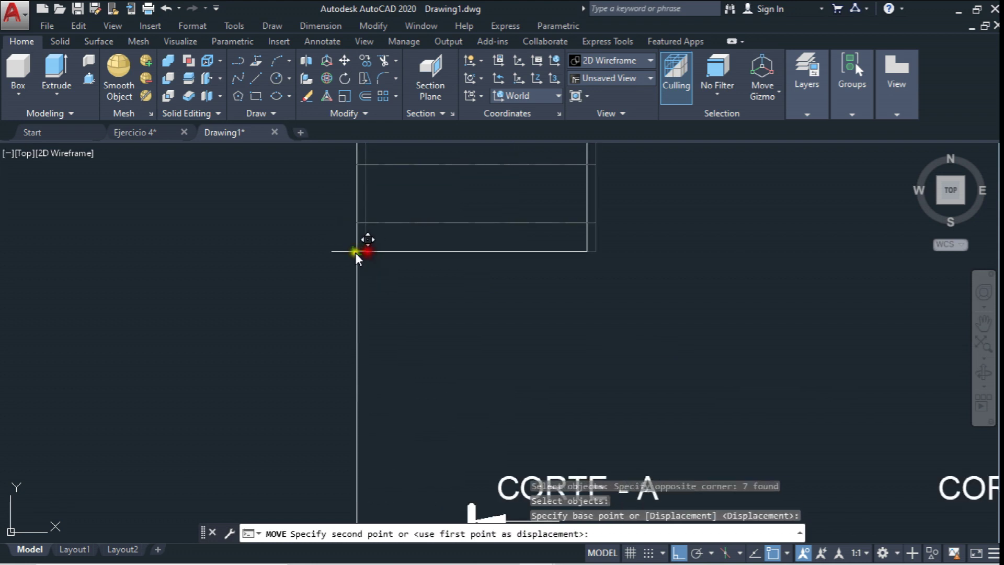
pyautogui.press('Escape')
pyautogui.scroll(-4, 351, 255)
# Erase the vertical guide line, then undo the deletion
pyautogui.click(369, 278)
pyautogui.click(327, 316)
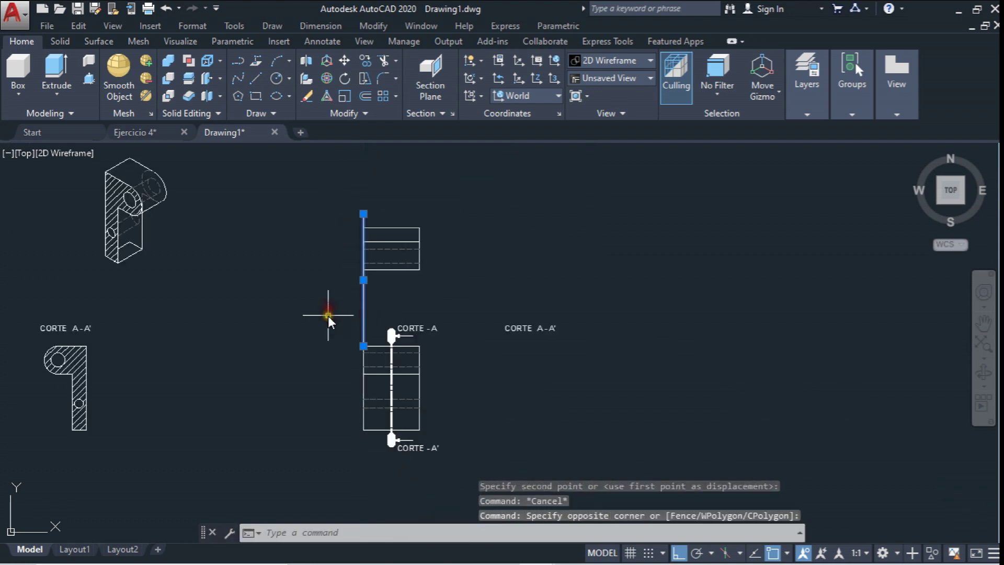
pyautogui.press('Delete')
pyautogui.hotkey('ctrl', 'z')
pyautogui.click(564, 264)
pyautogui.press('Escape')
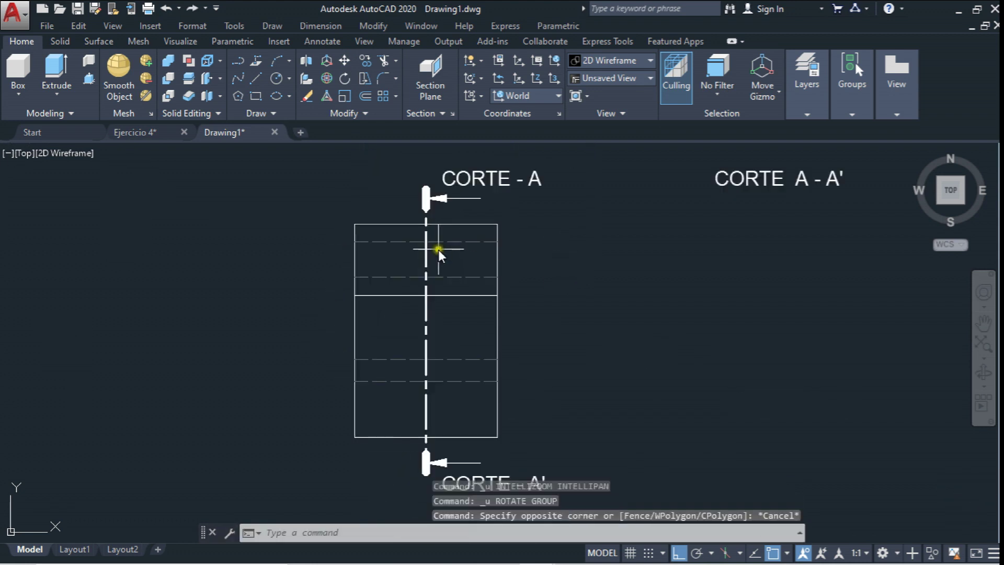
# Rotate the cutting line and its arrows 90° about the line's midpoint
pyautogui.click(345, 79)
pyautogui.click(401, 174)
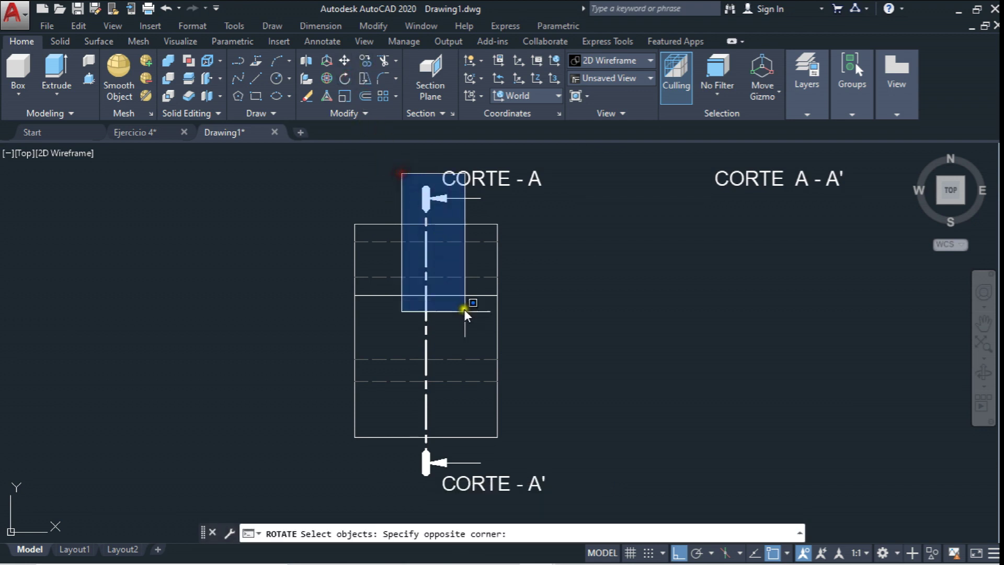
pyautogui.click(497, 478)
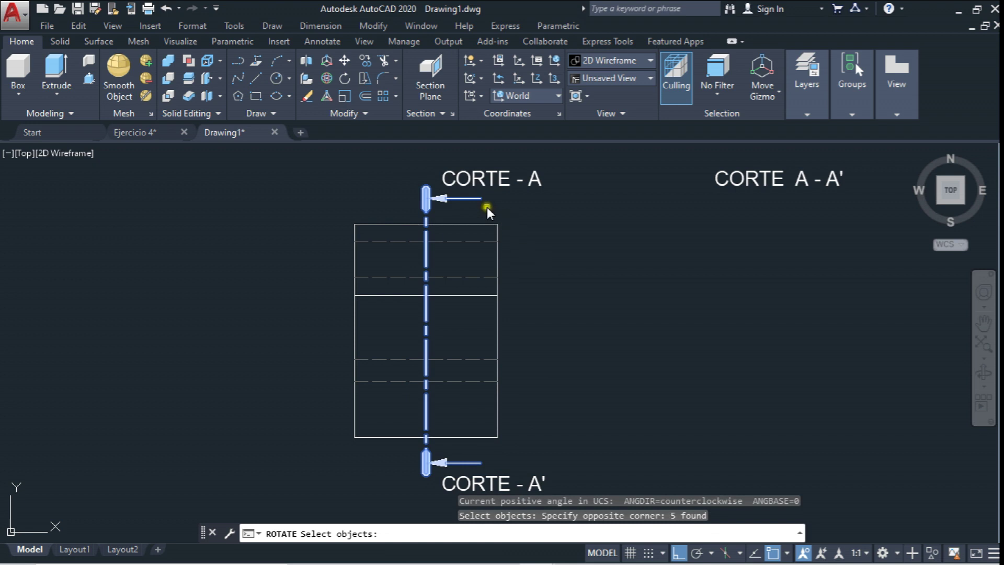
pyautogui.press('Return')
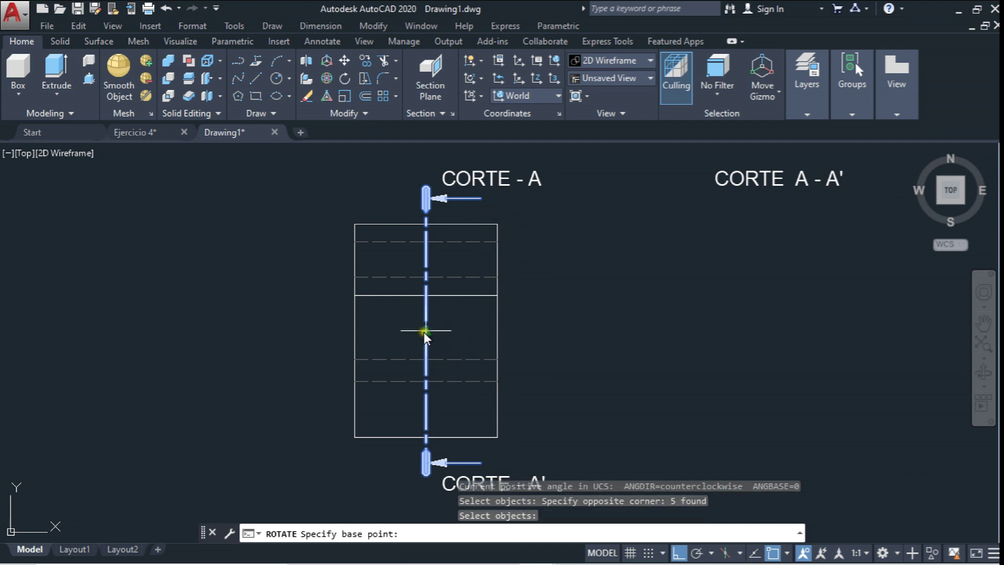
pyautogui.click(424, 332)
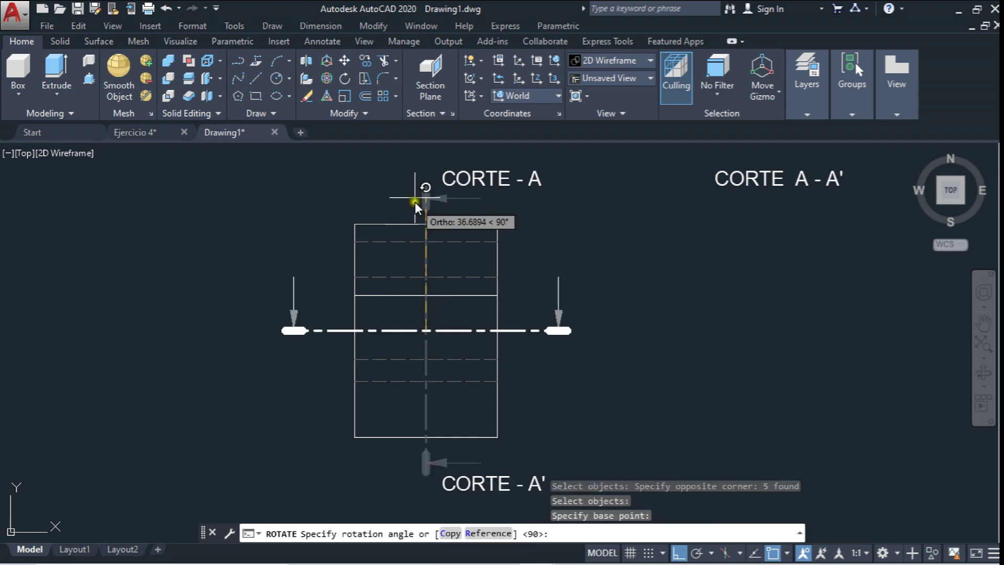
pyautogui.press('Escape')
# Draw a short vertical line down from the section line's midpoint
pyautogui.click(345, 61)
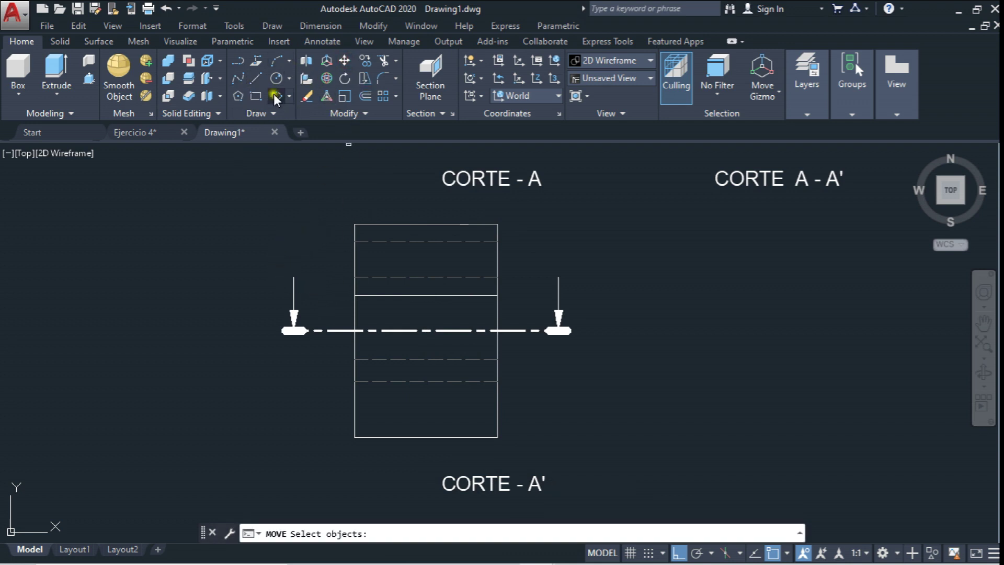
pyautogui.click(258, 78)
pyautogui.click(431, 240)
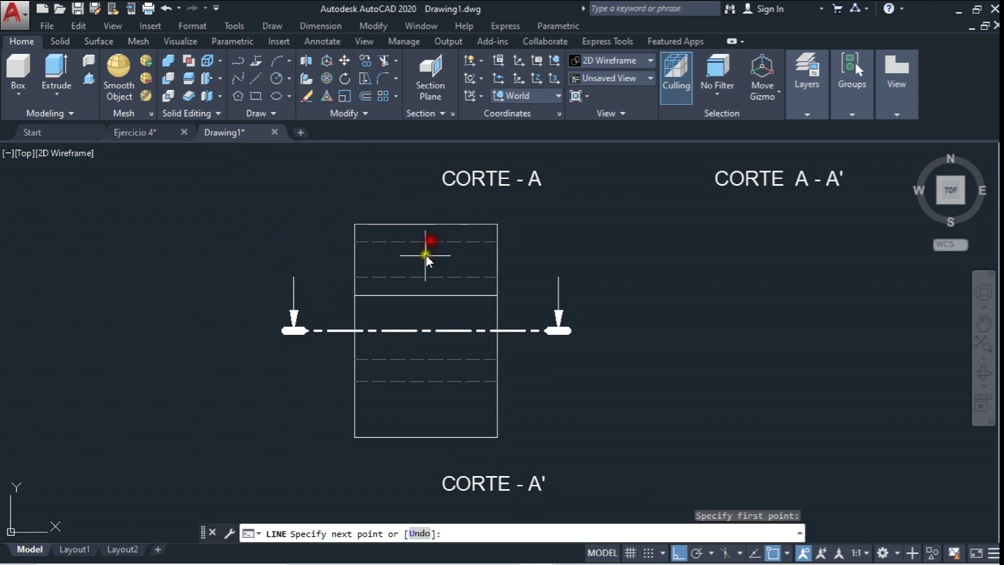
pyautogui.click(425, 276)
pyautogui.press('Escape')
# Move the section line and arrows higher up the view
pyautogui.click(344, 61)
pyautogui.click(265, 262)
pyautogui.click(318, 359)
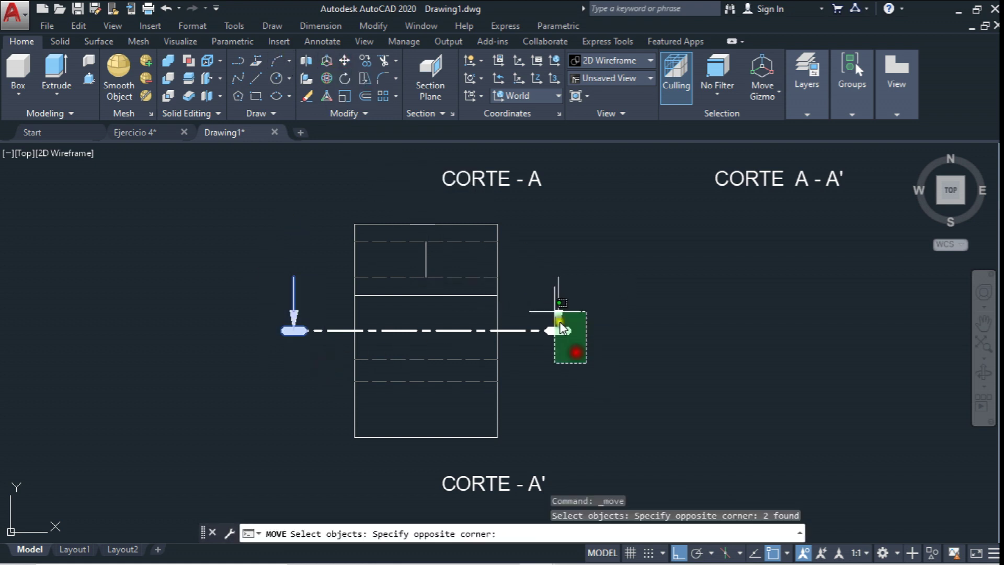
pyautogui.click(527, 244)
pyautogui.press('Return')
pyautogui.click(425, 331)
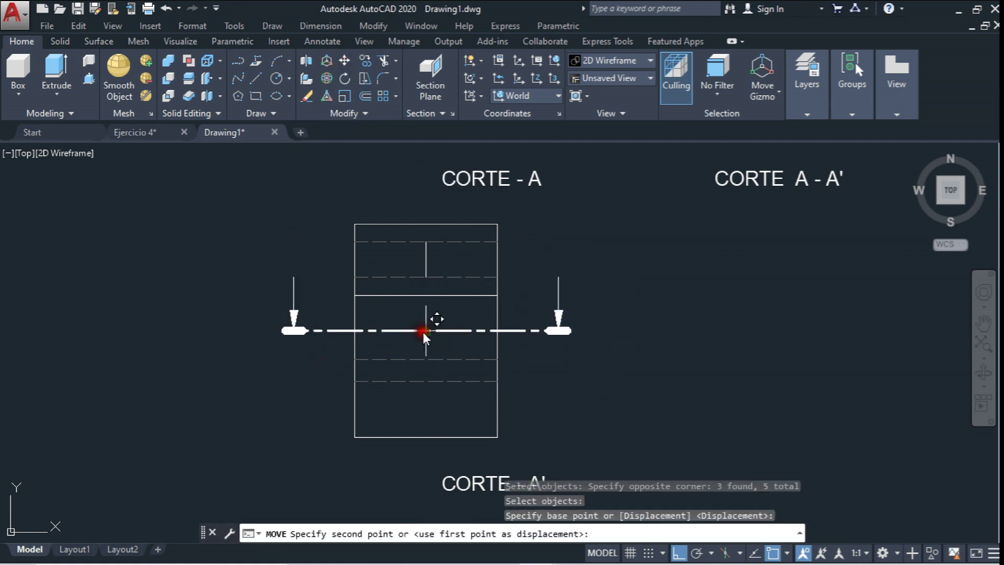
pyautogui.click(422, 254)
pyautogui.press('Escape')
# Erase the short vertical helper line
pyautogui.click(411, 219)
pyautogui.click(439, 289)
pyautogui.press('Delete')
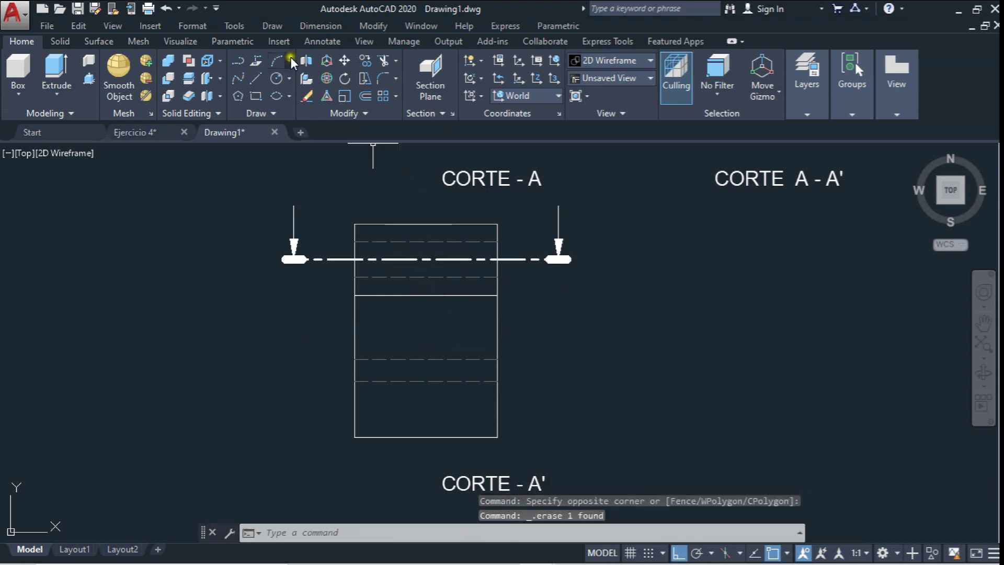
# Move the CORTE - A label above the left arrow
pyautogui.click(335, 61)
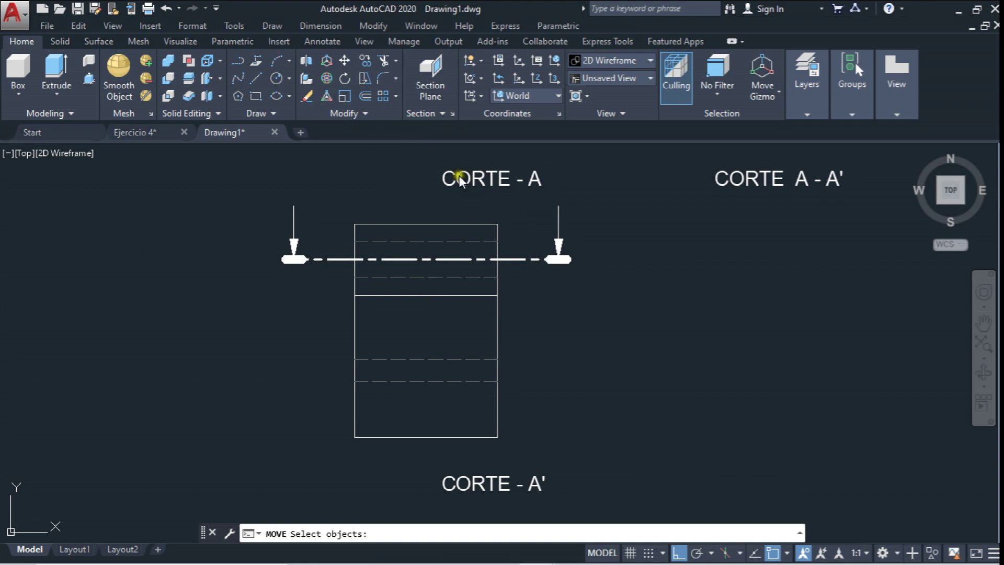
pyautogui.click(419, 151)
pyautogui.click(579, 203)
pyautogui.press('Return')
pyautogui.click(516, 201)
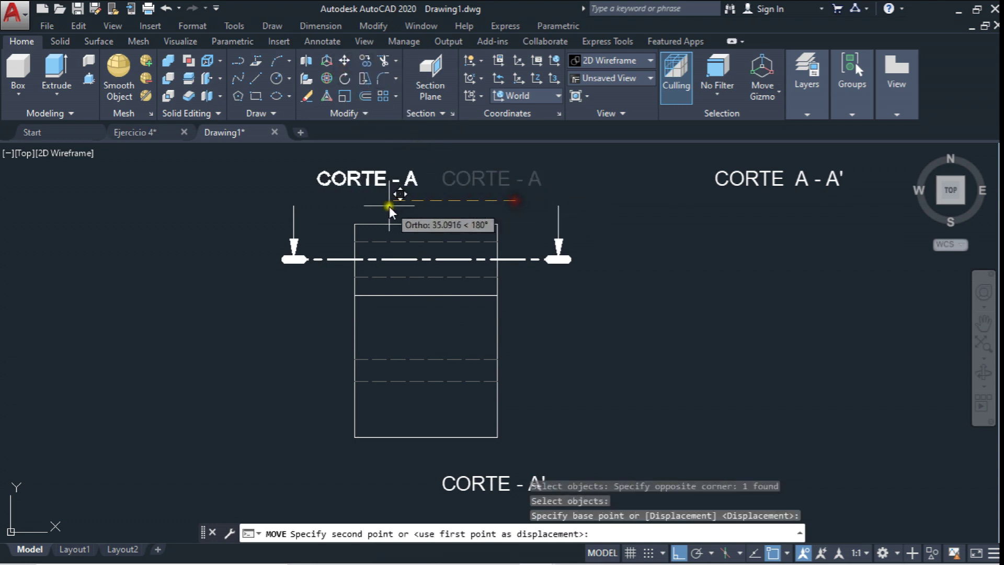
pyautogui.click(336, 207)
pyautogui.moveTo(579, 176); pyautogui.dragTo(545, 219, button='middle')
pyautogui.scroll(-2, 554, 278)
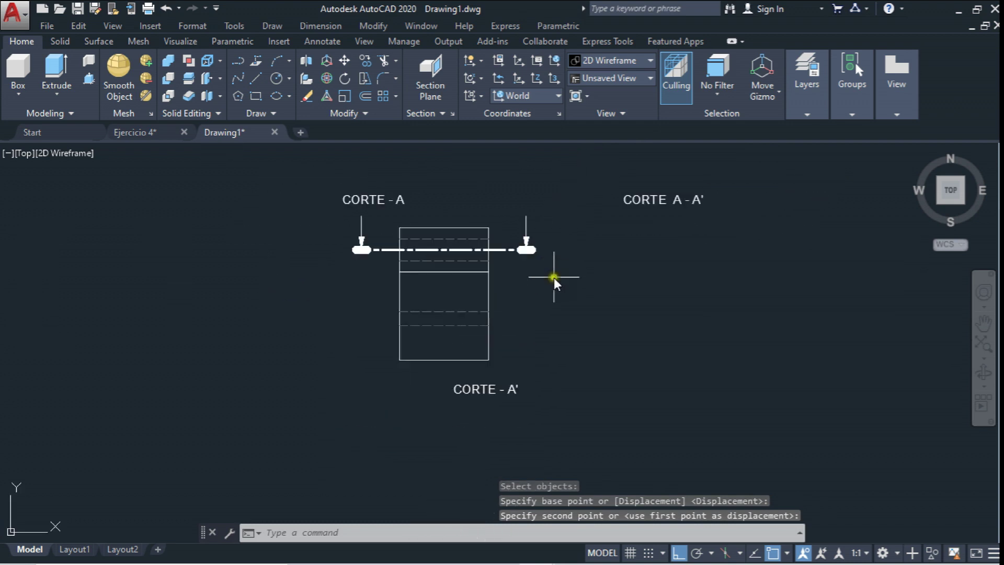
# Copy CORTE - A above the right arrow and select the CORTE - A' label
pyautogui.click(365, 62)
pyautogui.click(312, 163)
pyautogui.click(412, 205)
pyautogui.press('Return')
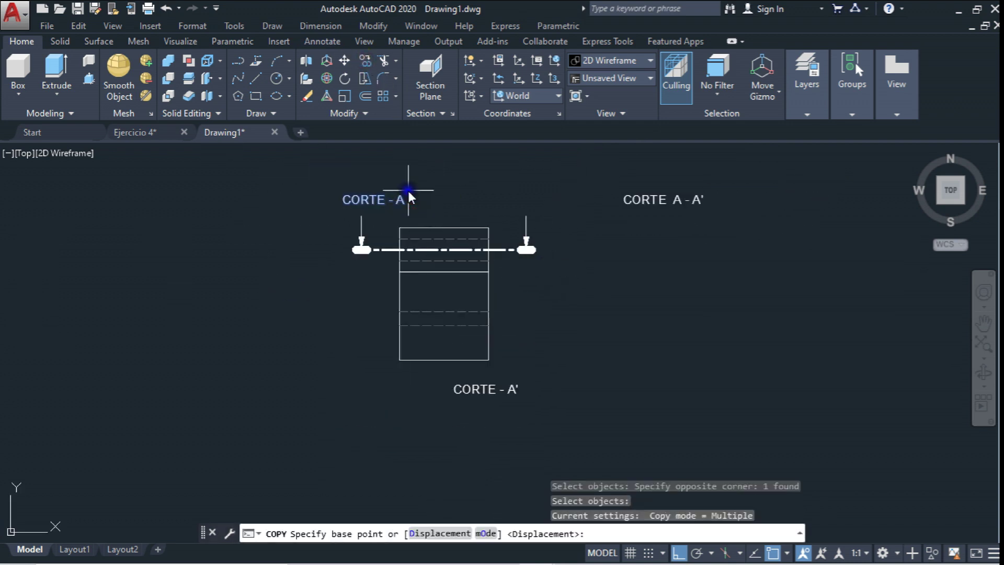
pyautogui.click(408, 191)
pyautogui.click(549, 178)
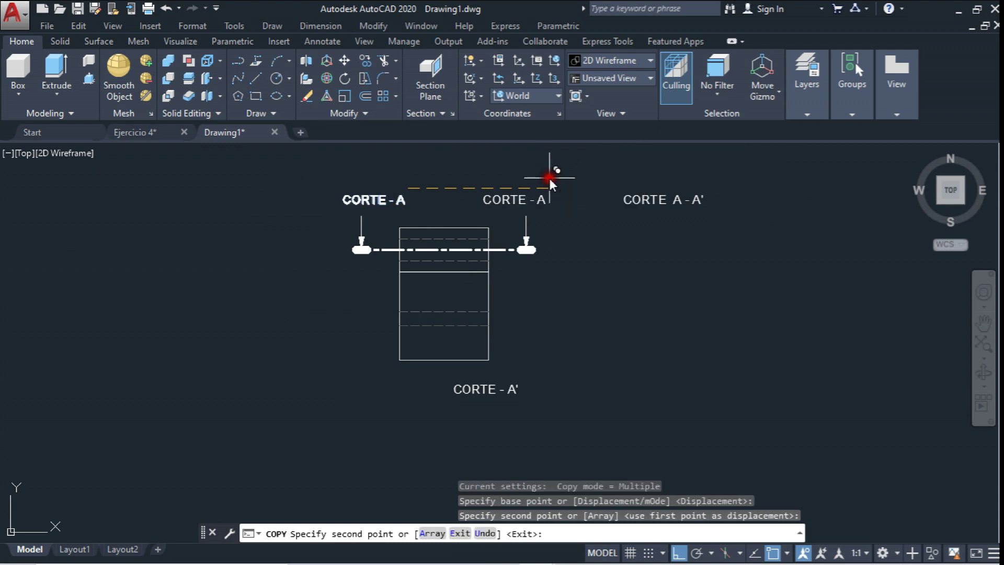
pyautogui.press('Escape')
pyautogui.click(534, 375)
pyautogui.click(444, 410)
# Delete the stray CORTE - A' label and change both arrow labels to CORTE - B and CORTE - B'
pyautogui.press('Delete')
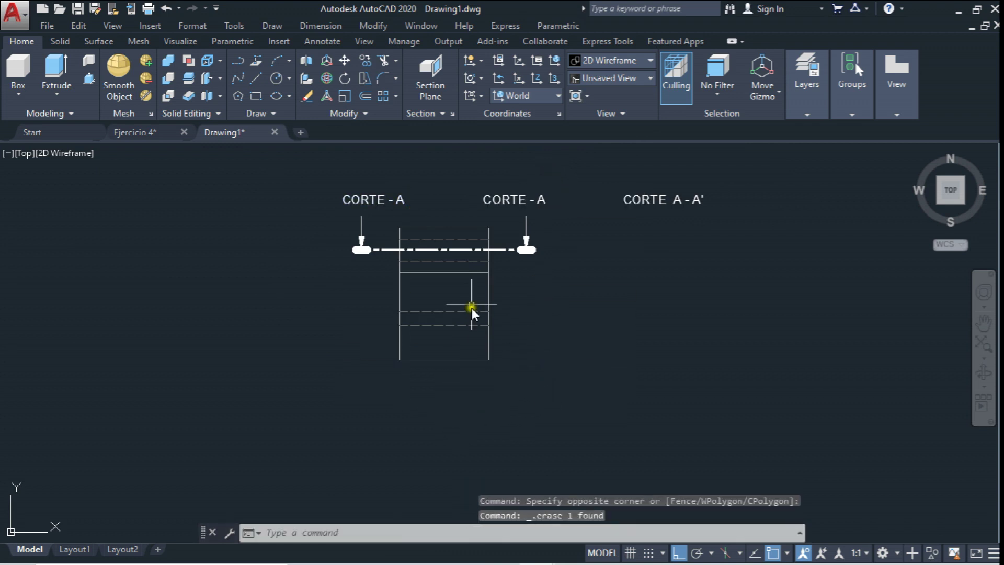
pyautogui.scroll(5, 425, 193)
pyautogui.doubleClick(320, 250)
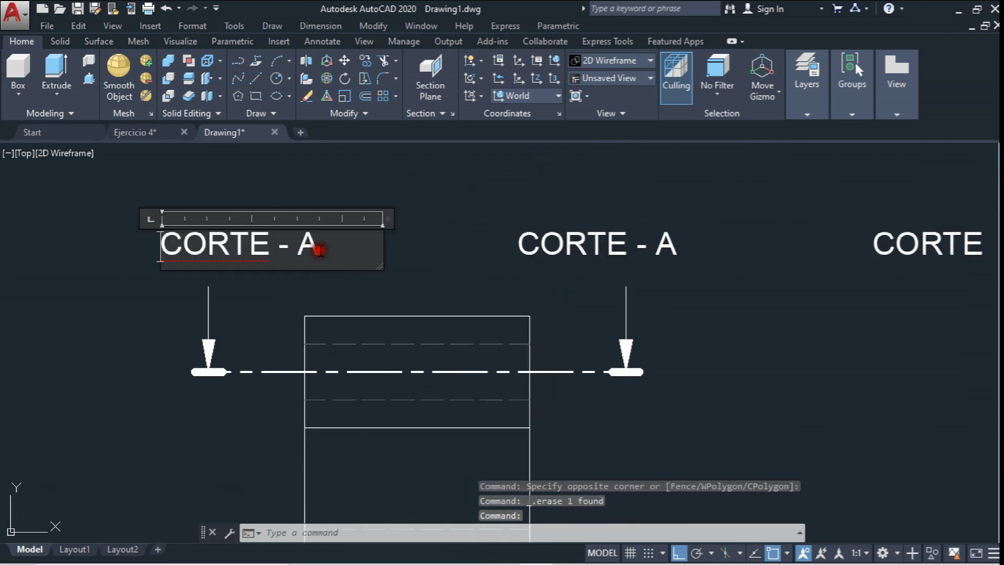
pyautogui.moveTo(320, 250); pyautogui.dragTo(306, 245)
pyautogui.write('B')
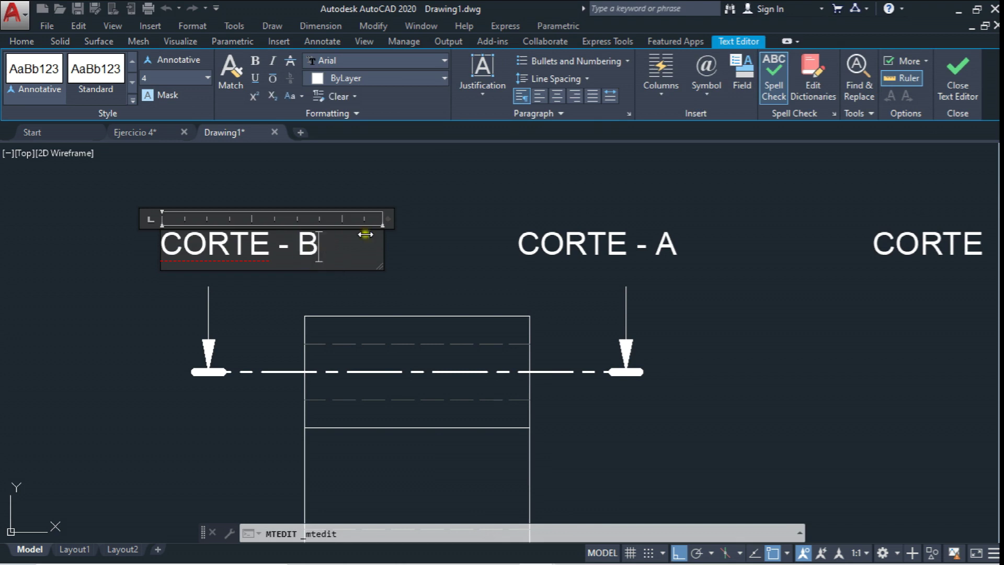
pyautogui.click(487, 241)
pyautogui.moveTo(689, 258); pyautogui.dragTo(655, 250)
pyautogui.write('B')
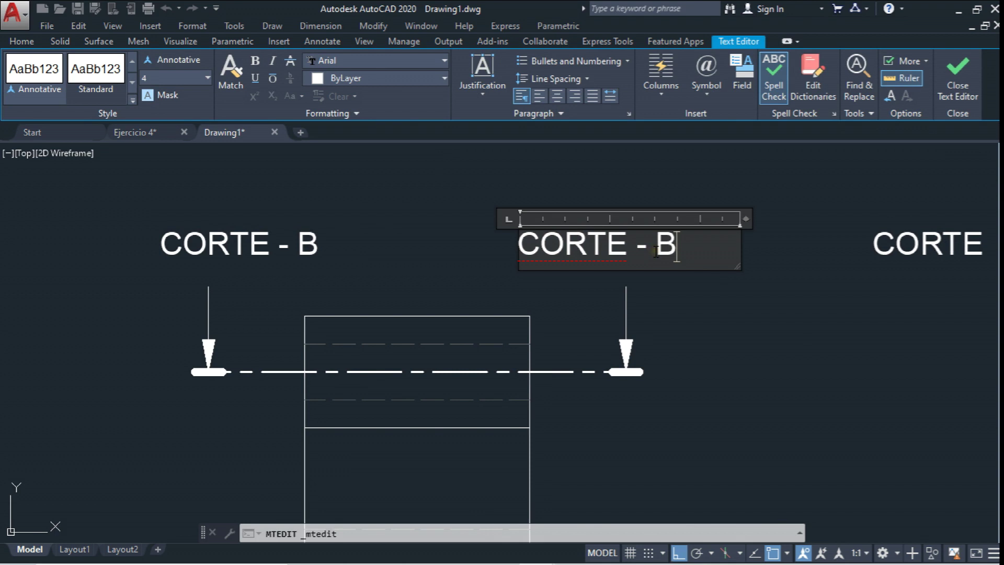
pyautogui.click(667, 309)
# Rename the section title from CORTE A - A' to CORTE B - B'
pyautogui.scroll(-3, 667, 310)
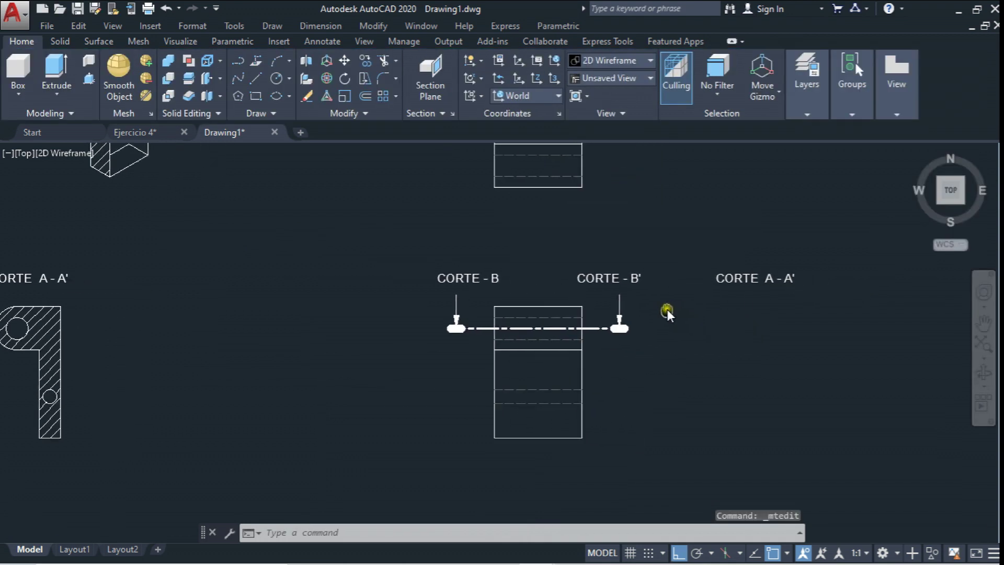
pyautogui.scroll(3, 698, 298)
pyautogui.click(774, 295)
pyautogui.doubleClick(773, 295)
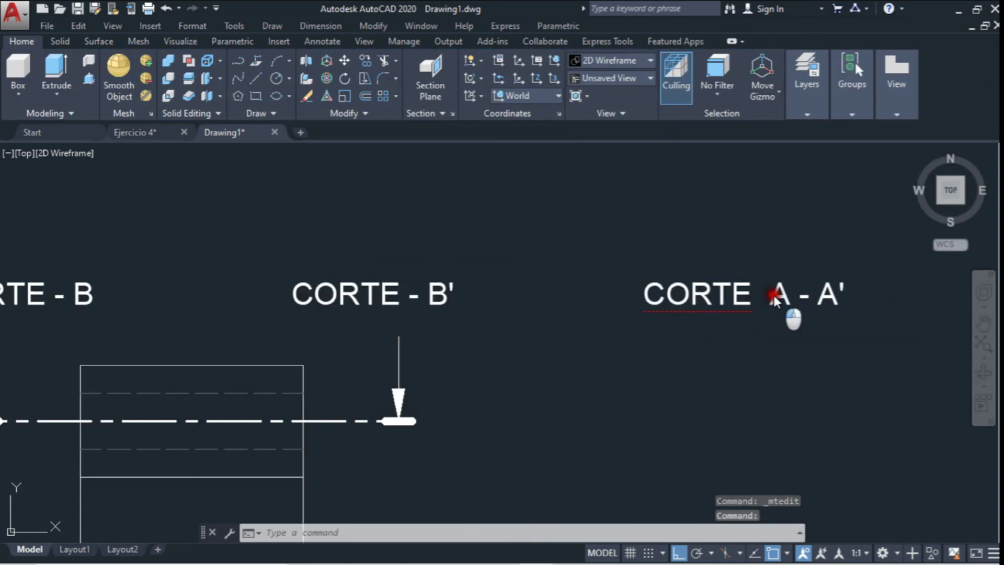
pyautogui.moveTo(770, 295); pyautogui.dragTo(791, 295)
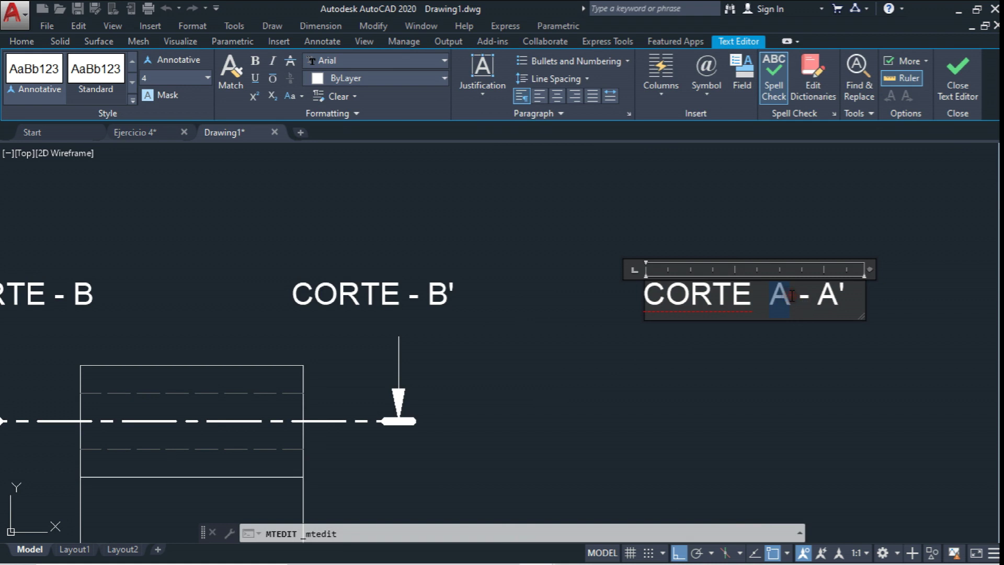
pyautogui.write('B')
pyautogui.click(758, 351)
# Move the CORTE B - B' title above the upper view
pyautogui.scroll(-2, 759, 352)
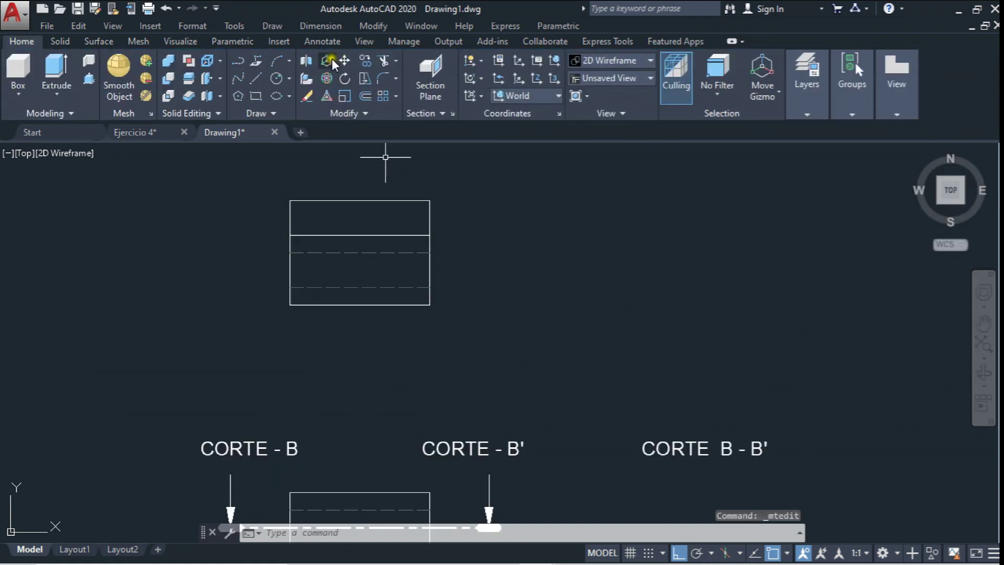
pyautogui.click(343, 63)
pyautogui.click(705, 449)
pyautogui.press('Return')
pyautogui.click(705, 449)
pyautogui.scroll(-3, 705, 448)
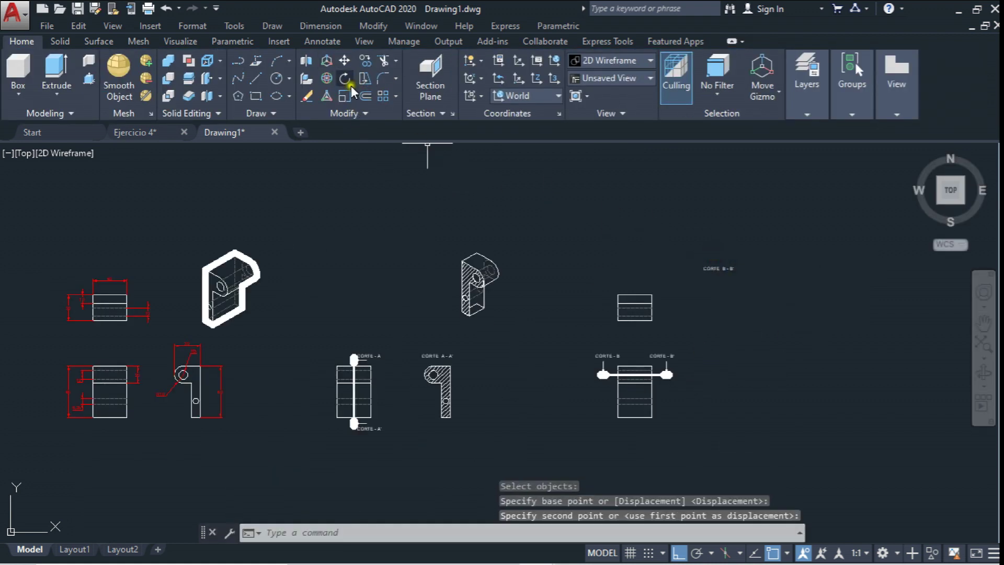
pyautogui.click(344, 62)
pyautogui.scroll(4, 754, 244)
pyautogui.moveTo(754, 243); pyautogui.dragTo(612, 321)
pyautogui.press('Return')
pyautogui.click(718, 335)
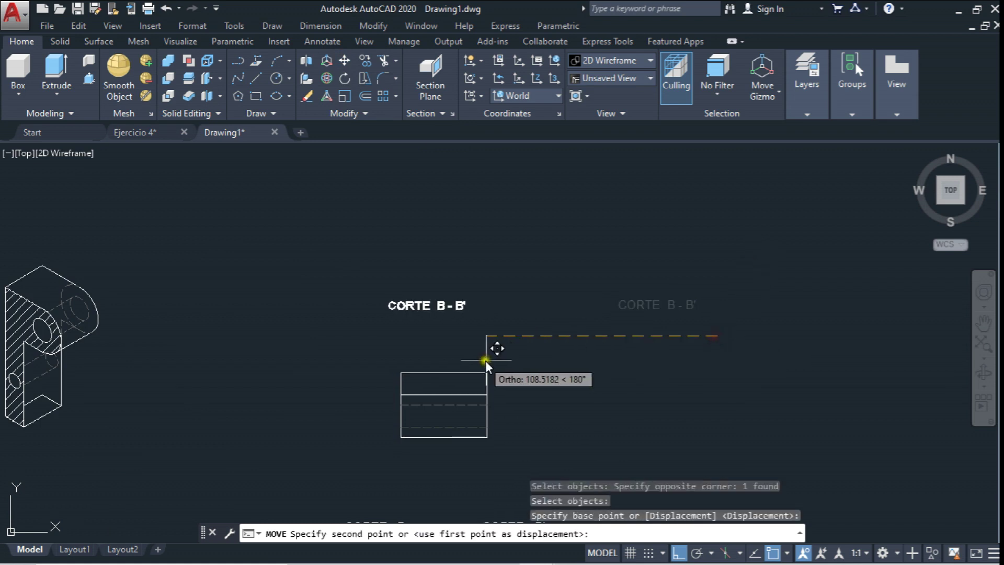
pyautogui.click(508, 357)
# Put the upper view's two dashed lines on layer 0 so they become solid
pyautogui.scroll(-2, 490, 297)
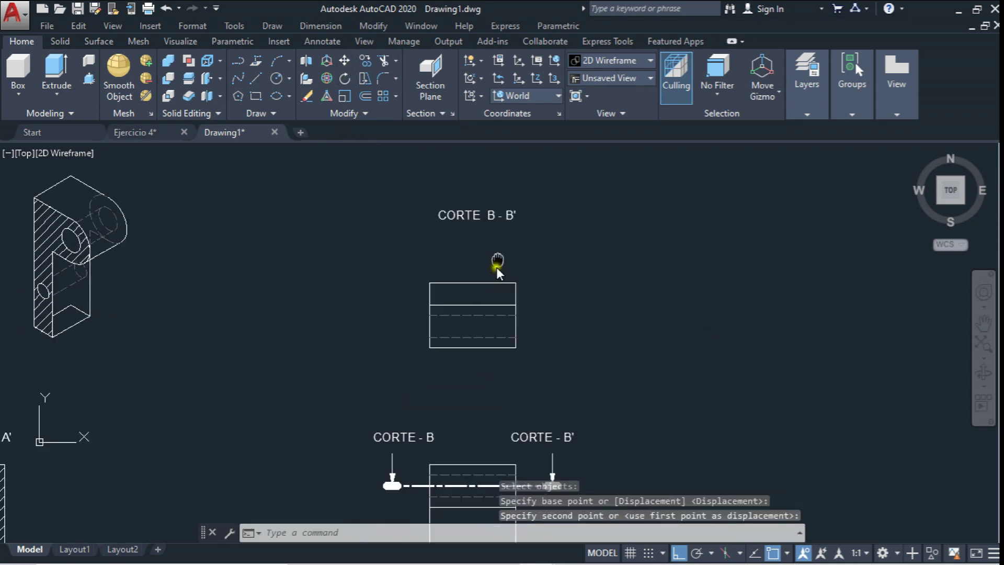
pyautogui.scroll(-2, 505, 244)
pyautogui.scroll(1, 510, 272)
pyautogui.scroll(3, 473, 215)
pyautogui.scroll(2, 518, 187)
pyautogui.scroll(-3, 516, 187)
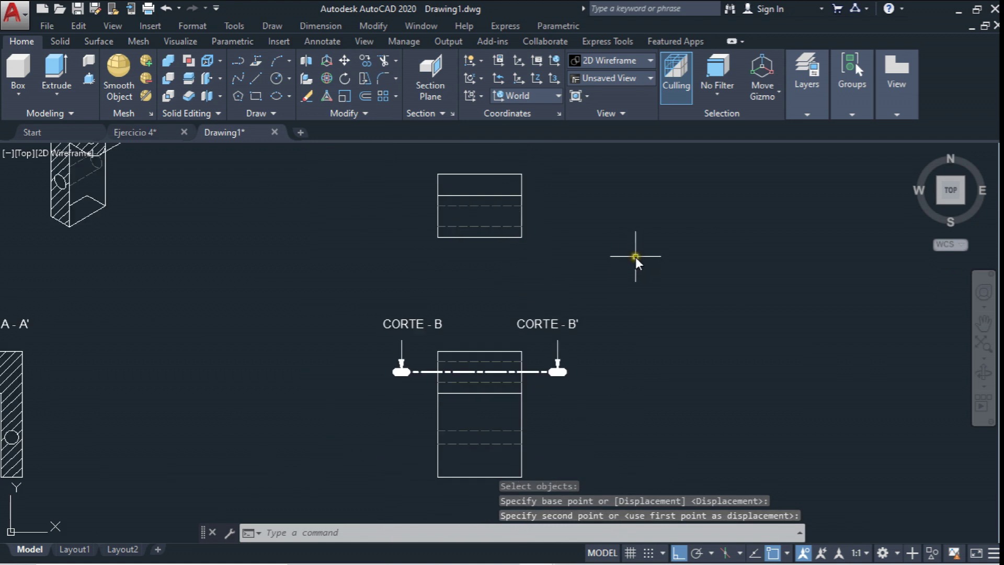
pyautogui.scroll(1, 463, 196)
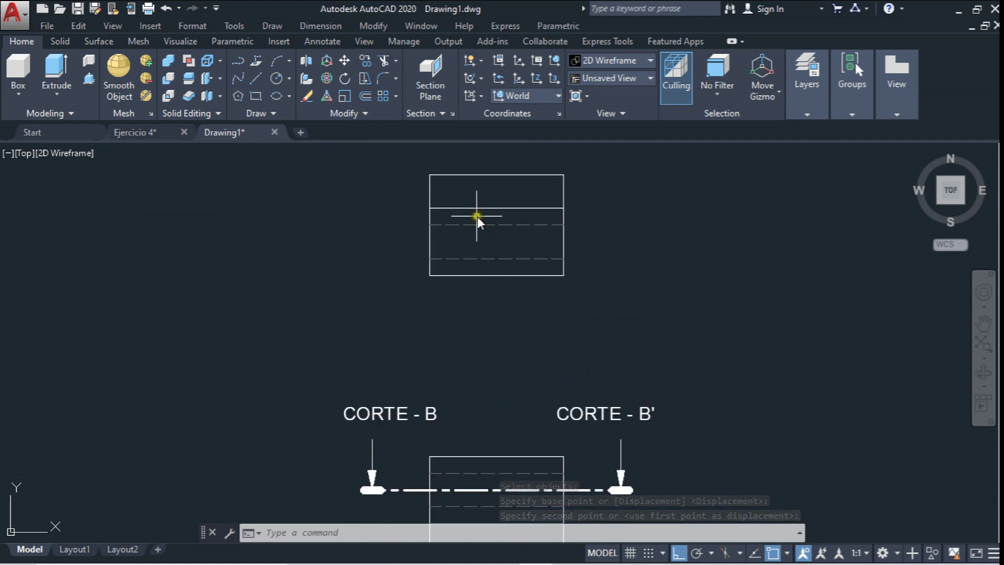
pyautogui.scroll(3, 489, 204)
pyautogui.click(505, 204)
pyautogui.click(464, 282)
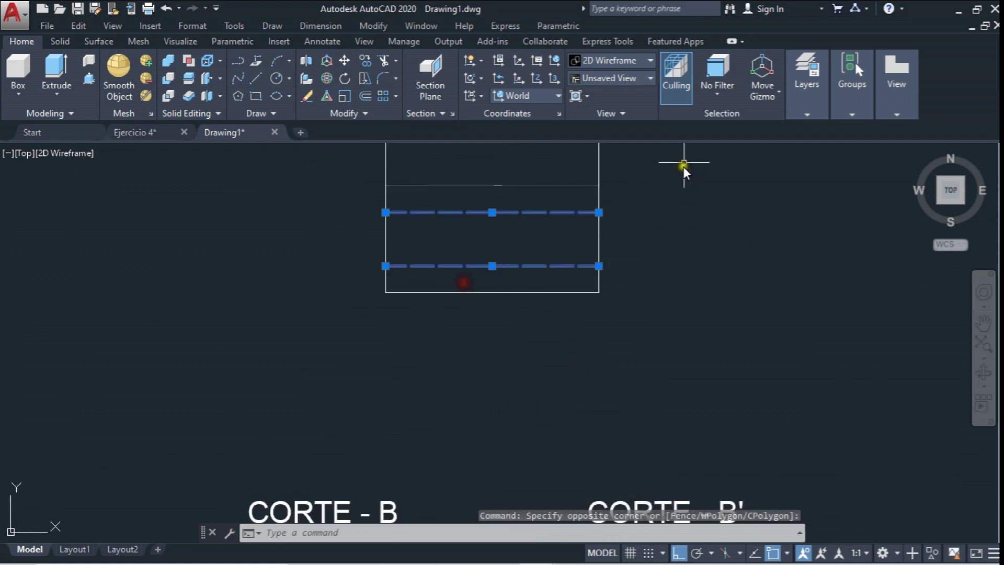
pyautogui.click(807, 117)
pyautogui.click(800, 131)
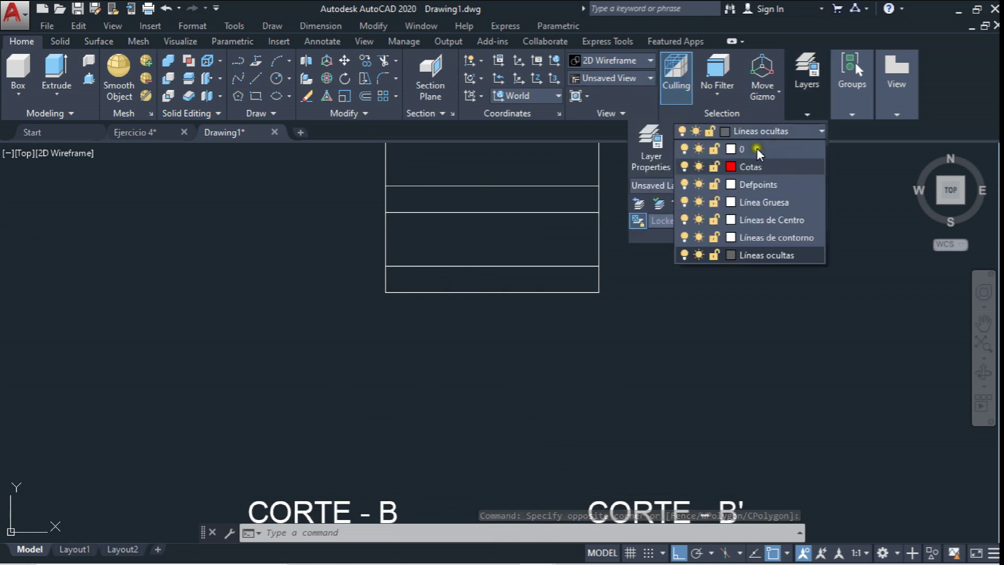
pyautogui.click(755, 149)
pyautogui.press('Escape')
pyautogui.scroll(-3, 553, 232)
pyautogui.moveTo(552, 236)
pyautogui.mouseDown(button='middle')
pyautogui.moveTo(532, 176)
pyautogui.moveTo(515, 261)
pyautogui.mouseUp(button='middle')
pyautogui.scroll(2, 503, 182)
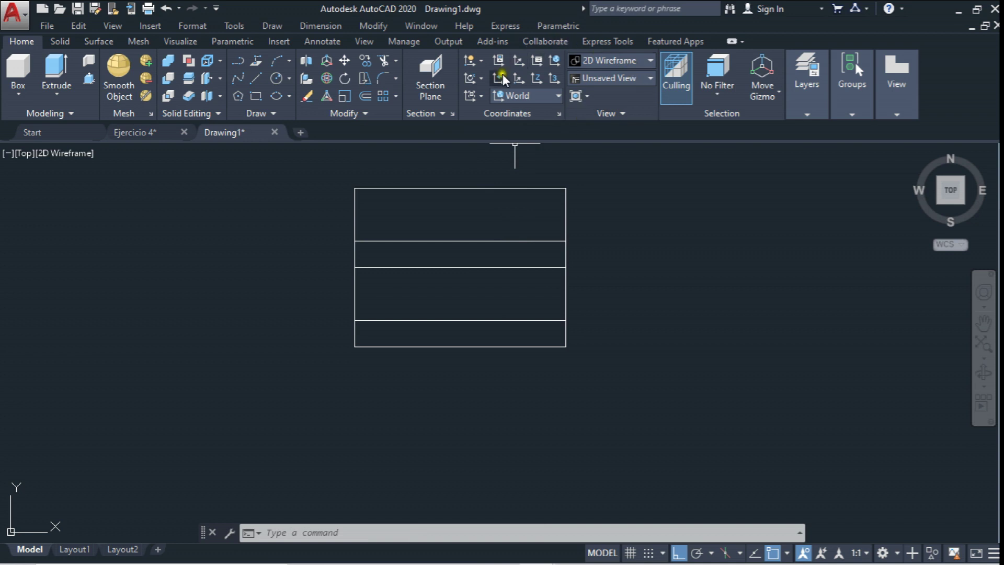
# Hatch the bottom, middle and top strips of the CORTE B-B' section with ANSI31 diagonal lines
pyautogui.click(318, 534)
pyautogui.write('HATCH')
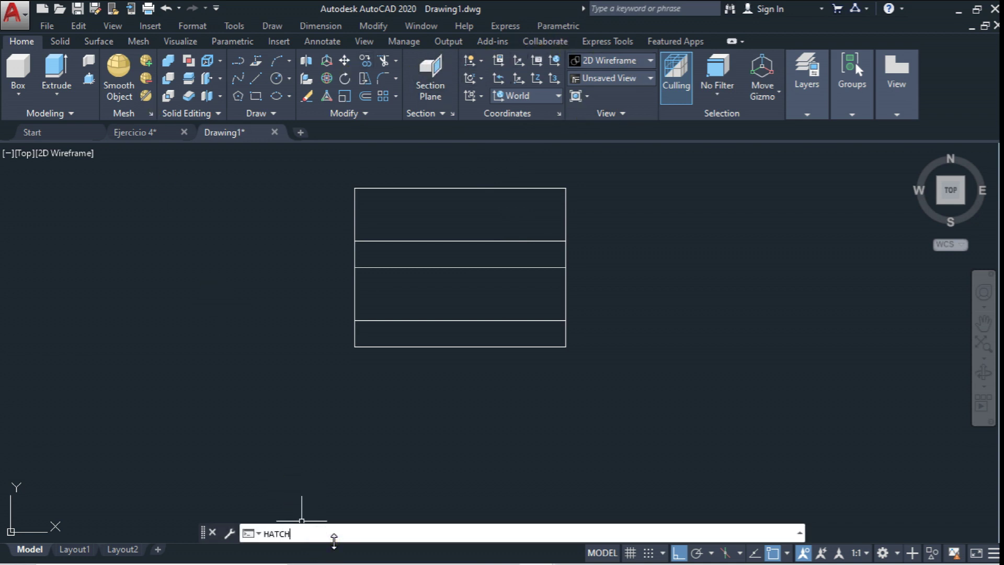
pyautogui.press('Return')
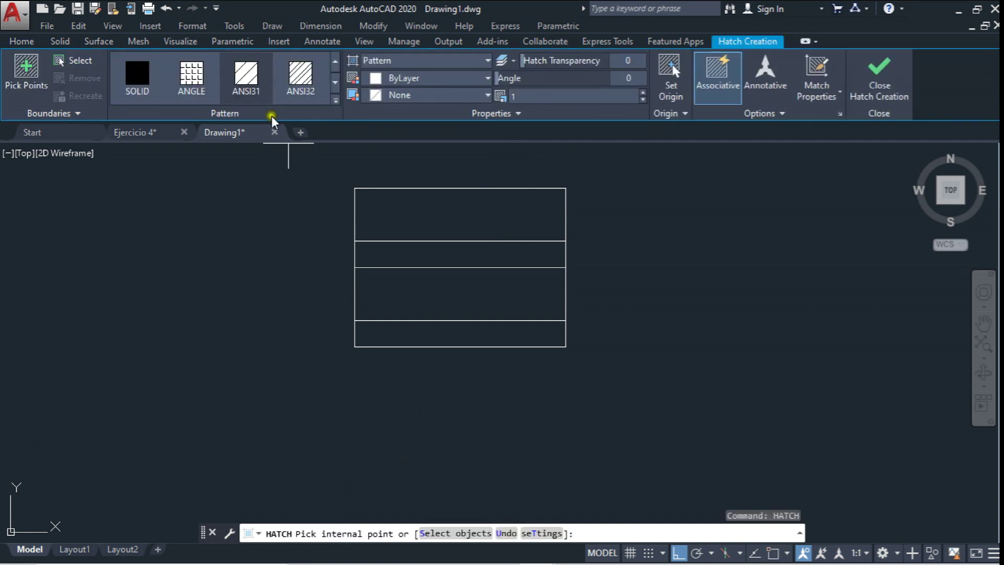
pyautogui.click(442, 333)
pyautogui.click(443, 256)
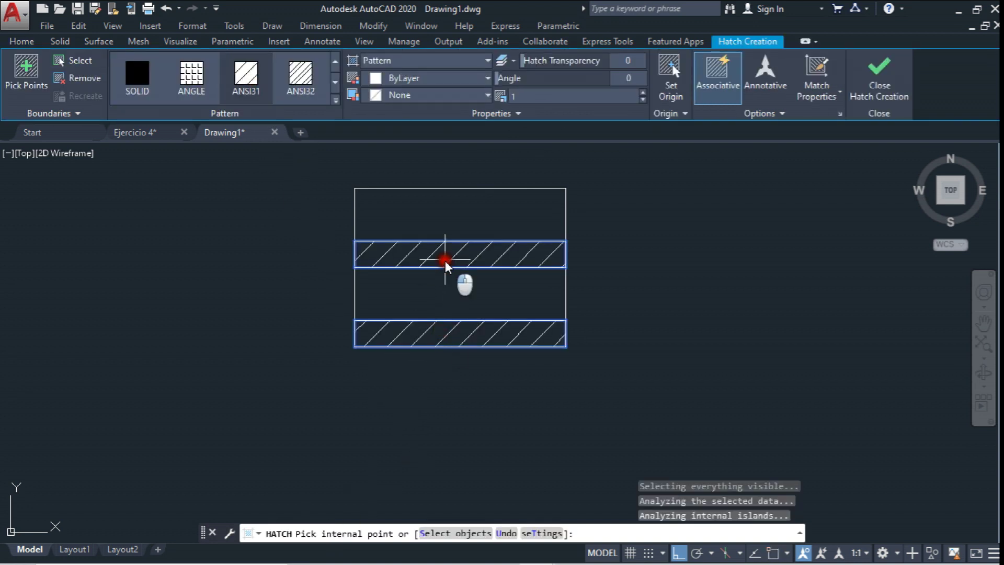
pyautogui.click(450, 211)
pyautogui.scroll(-2, 460, 251)
pyautogui.scroll(-4, 477, 258)
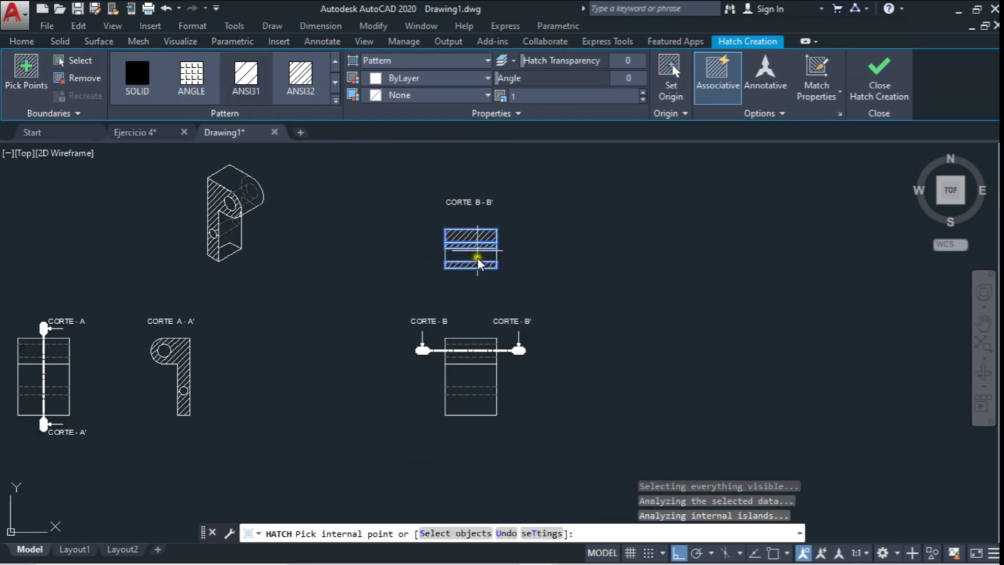
pyautogui.scroll(2, 507, 326)
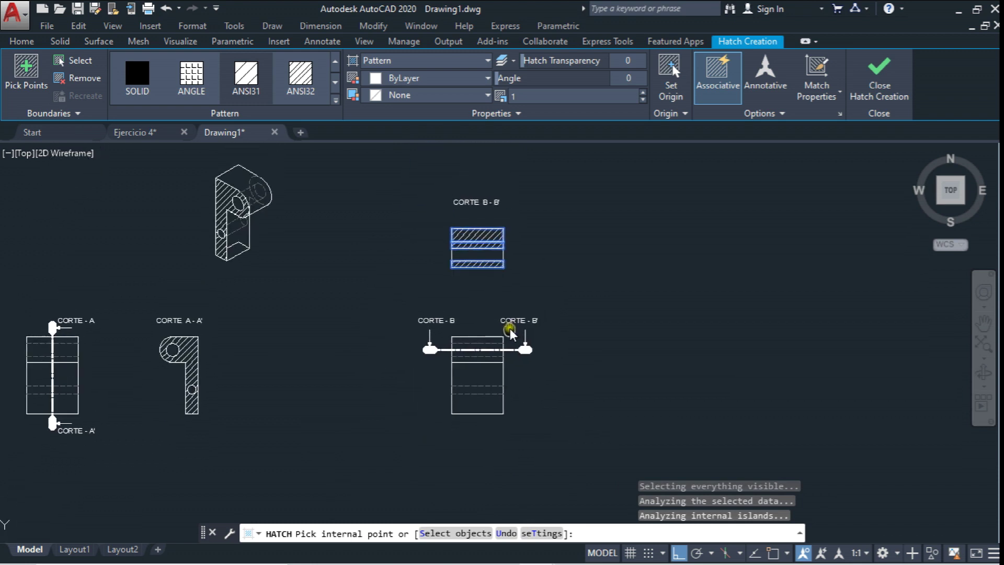
pyautogui.scroll(2, 522, 264)
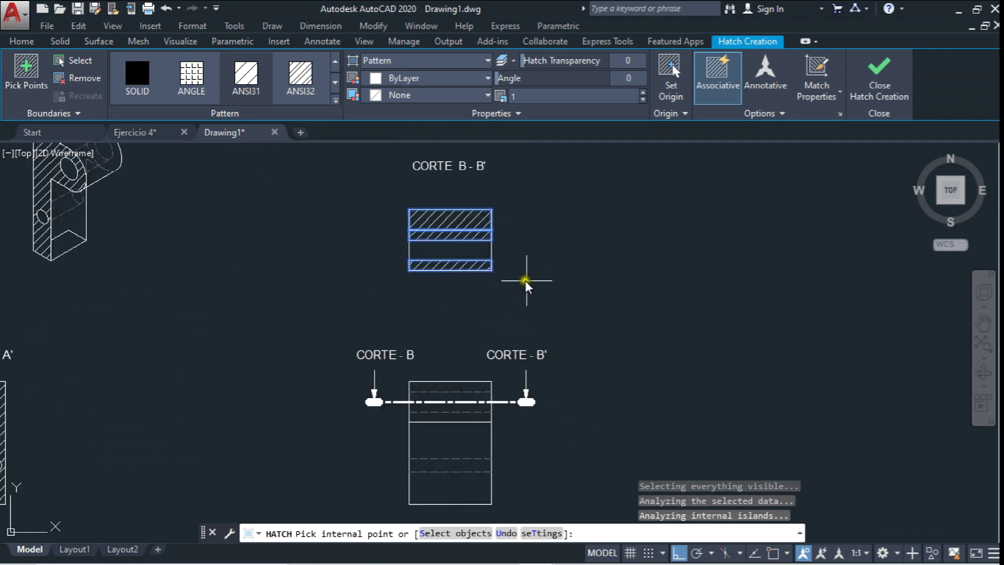
pyautogui.press('Escape')
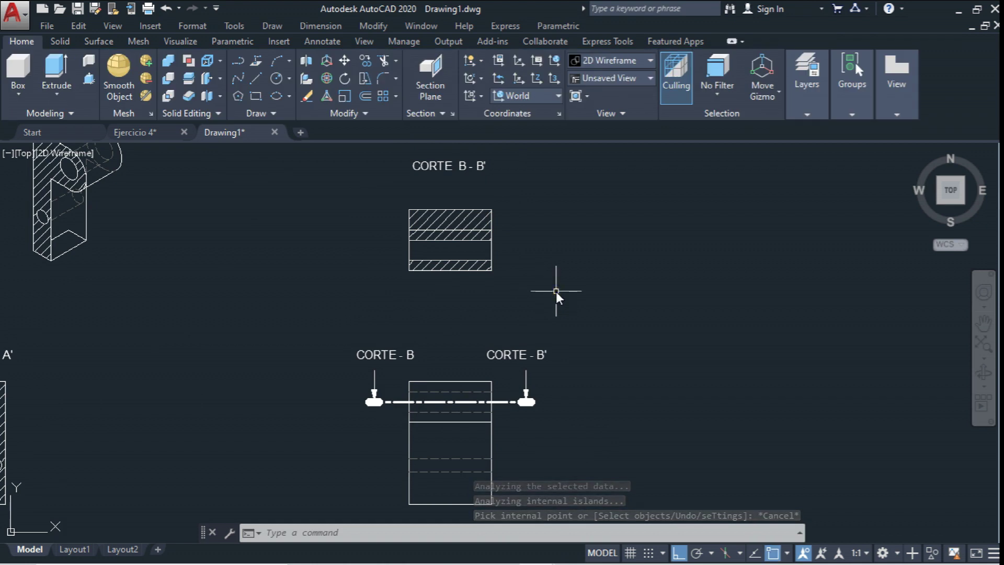
# Copy the whole isometric part to the left to make a second isometric
pyautogui.scroll(-5, 555, 291)
pyautogui.scroll(4, 705, 291)
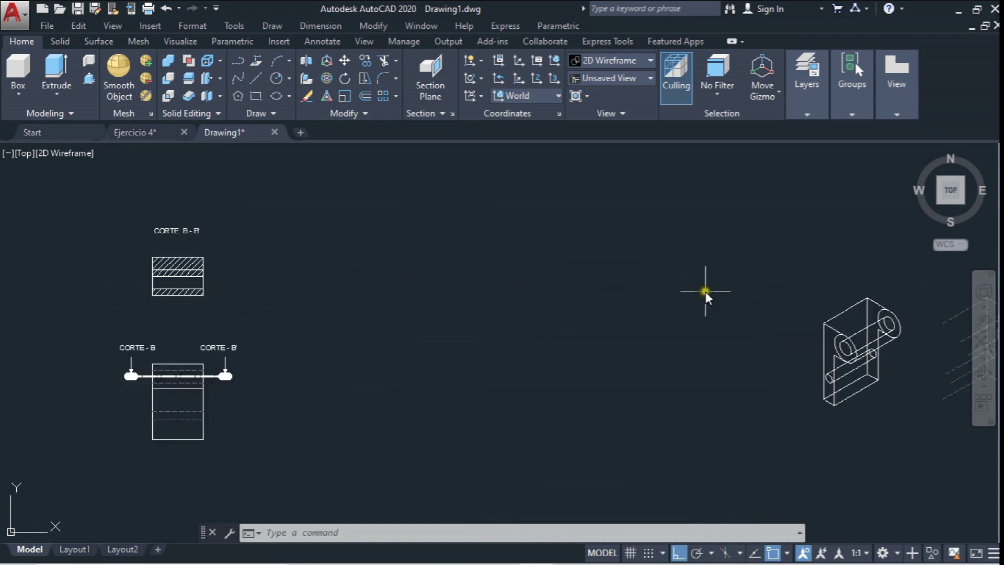
pyautogui.moveTo(705, 291); pyautogui.dragTo(694, 285, button='middle')
pyautogui.click(370, 59)
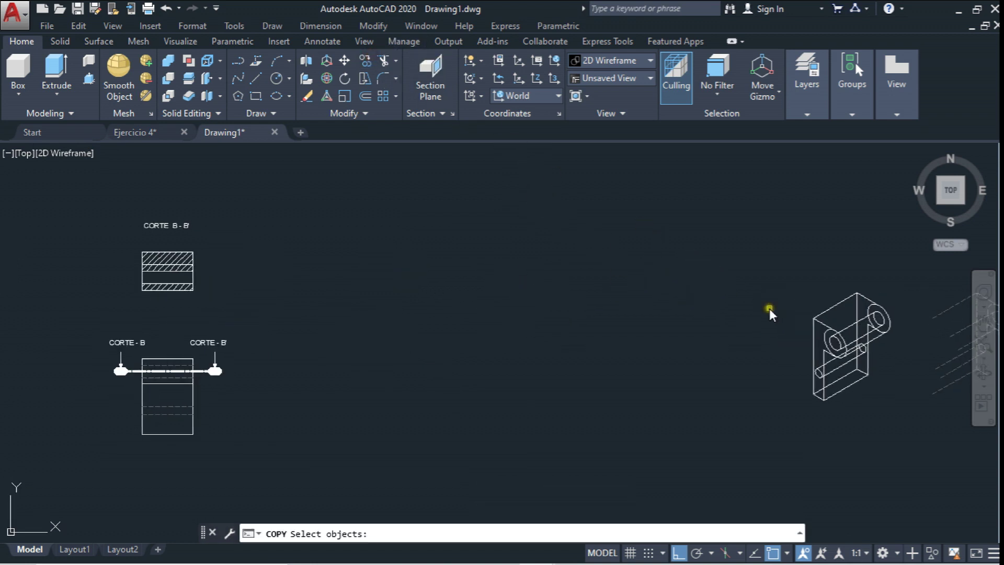
pyautogui.scroll(-4, 770, 309)
pyautogui.scroll(3, 735, 302)
pyautogui.scroll(4, 776, 309)
pyautogui.click(763, 215)
pyautogui.click(900, 437)
pyautogui.scroll(-5, 748, 329)
pyautogui.press('Return')
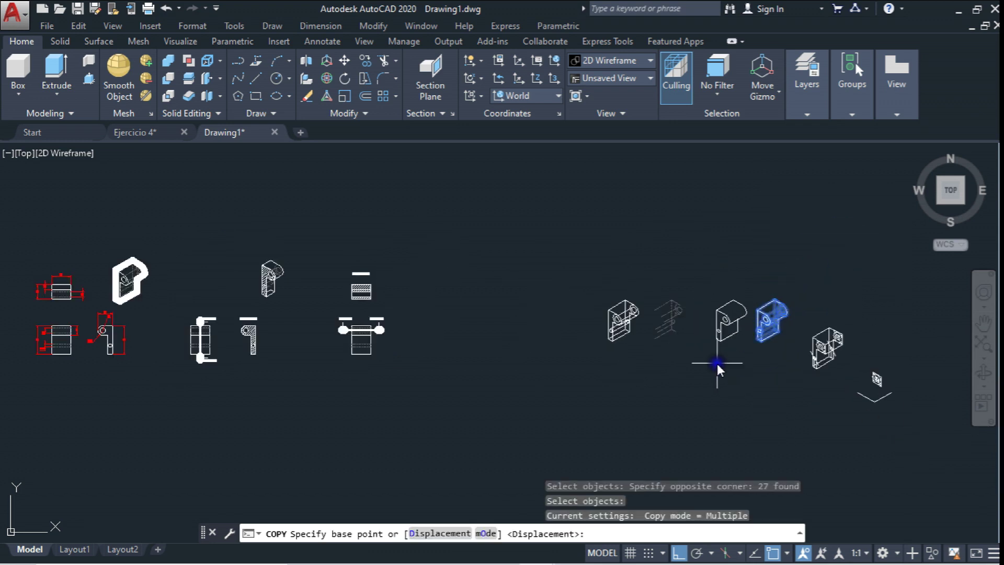
pyautogui.click(682, 365)
pyautogui.click(340, 365)
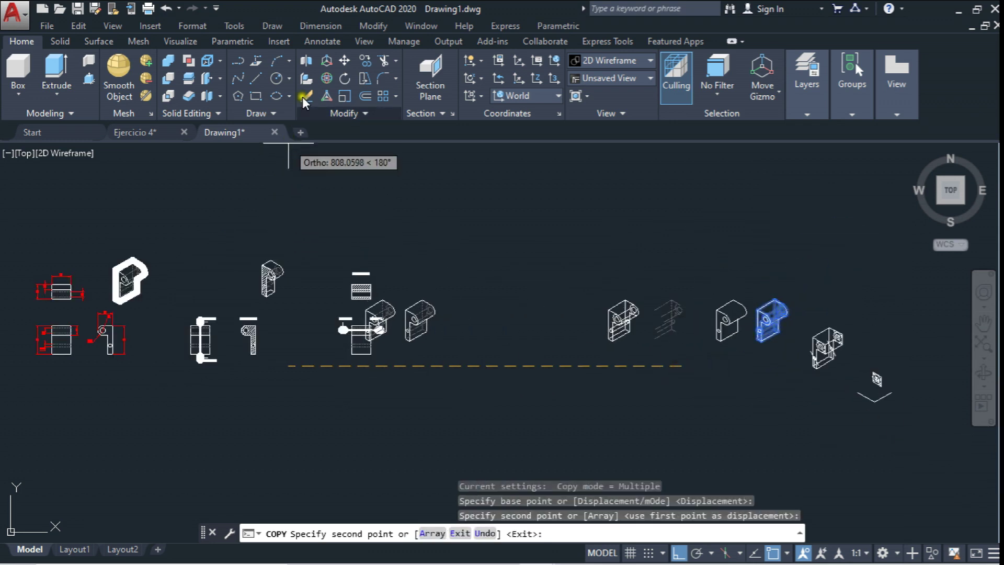
pyautogui.press('Escape')
# Draw a horizontal reference line beneath the copied isometric
pyautogui.click(262, 77)
pyautogui.click(268, 261)
pyautogui.click(475, 266)
pyautogui.press('Escape')
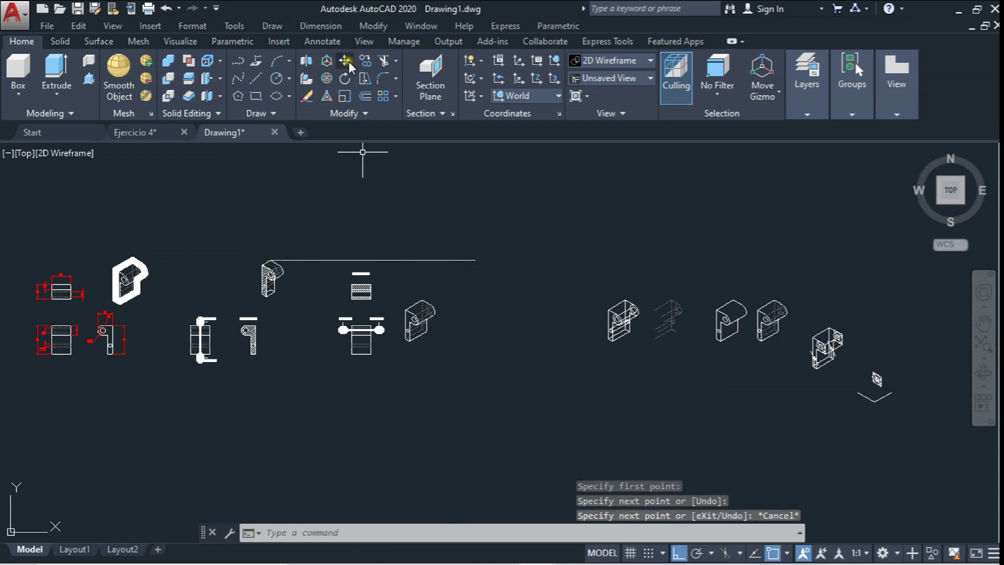
# Move the copied isometric part so it sits on the horizontal line
pyautogui.click(349, 67)
pyautogui.click(395, 292)
pyautogui.click(449, 400)
pyautogui.scroll(4, 419, 273)
pyautogui.press('Return')
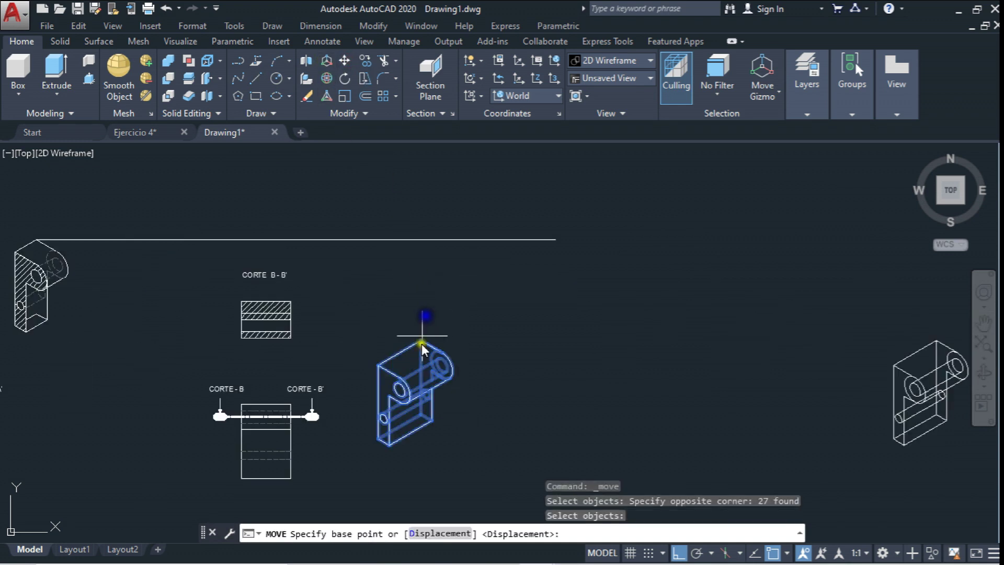
pyautogui.click(420, 340)
pyautogui.click(422, 238)
pyautogui.press('Escape')
# Mirror the top-left edge about a vertical line, keeping the original edge
pyautogui.scroll(3, 420, 287)
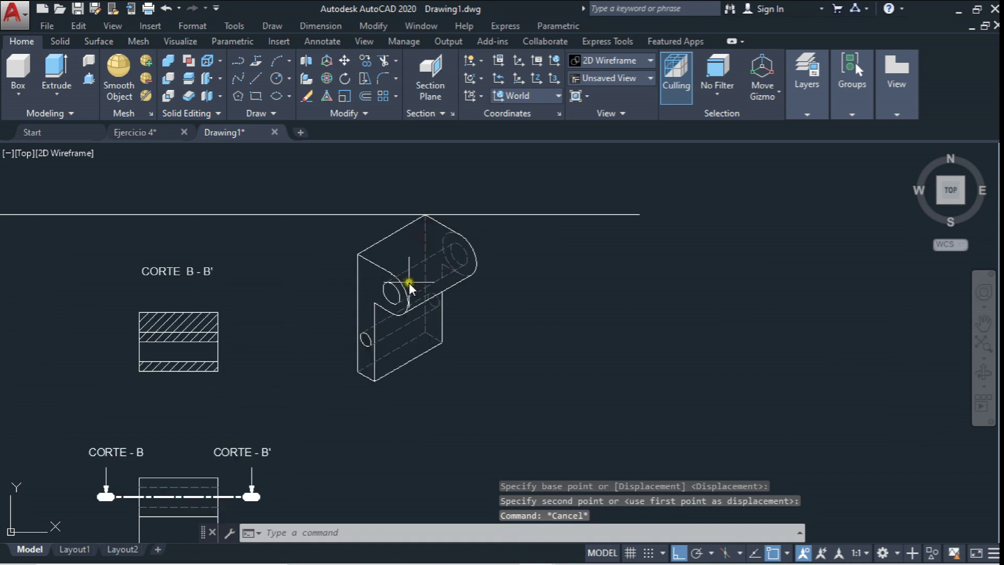
pyautogui.scroll(1, 425, 280)
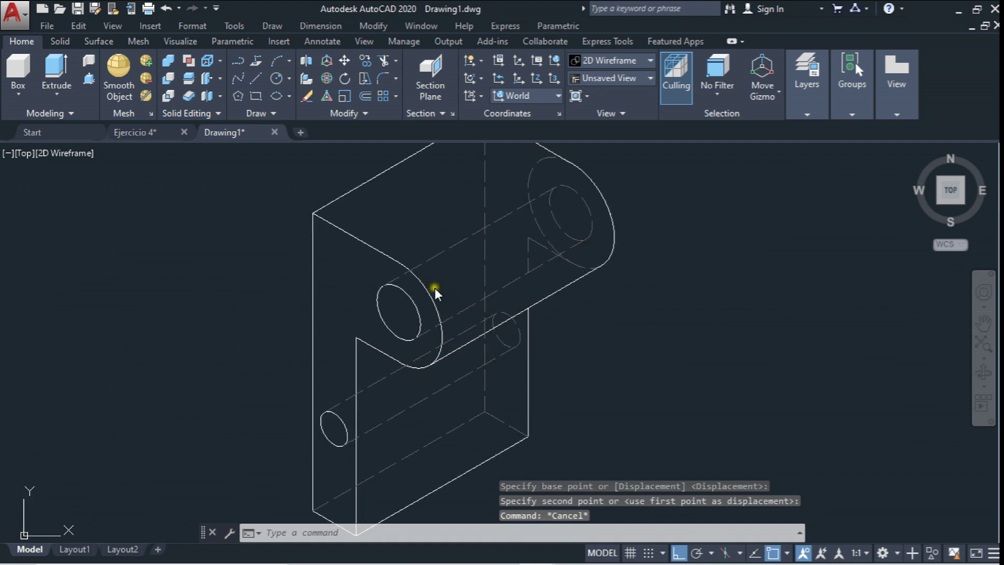
pyautogui.scroll(-1, 426, 300)
pyautogui.moveTo(422, 266); pyautogui.dragTo(407, 261, button='middle')
pyautogui.click(365, 113)
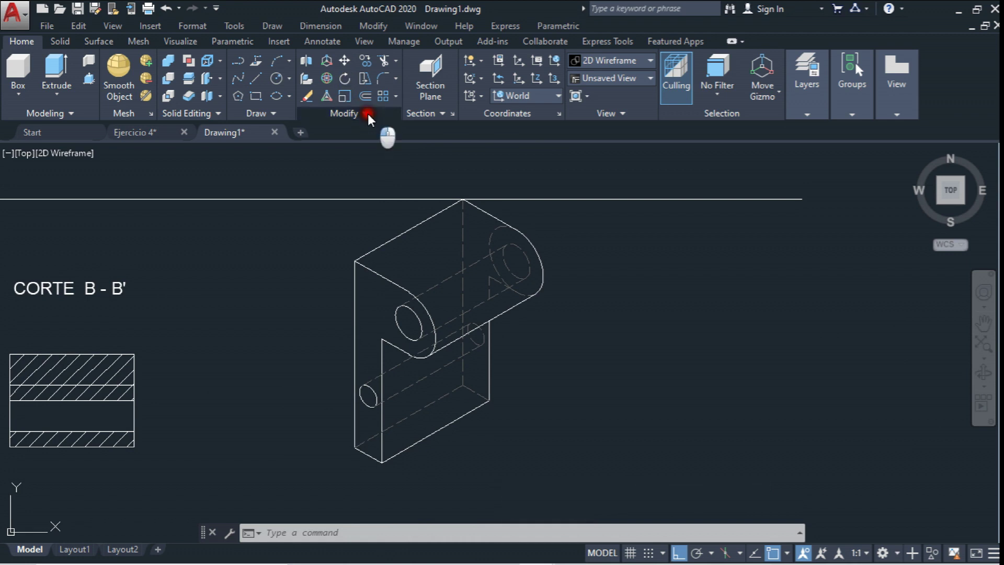
pyautogui.click(381, 132)
pyautogui.click(402, 258)
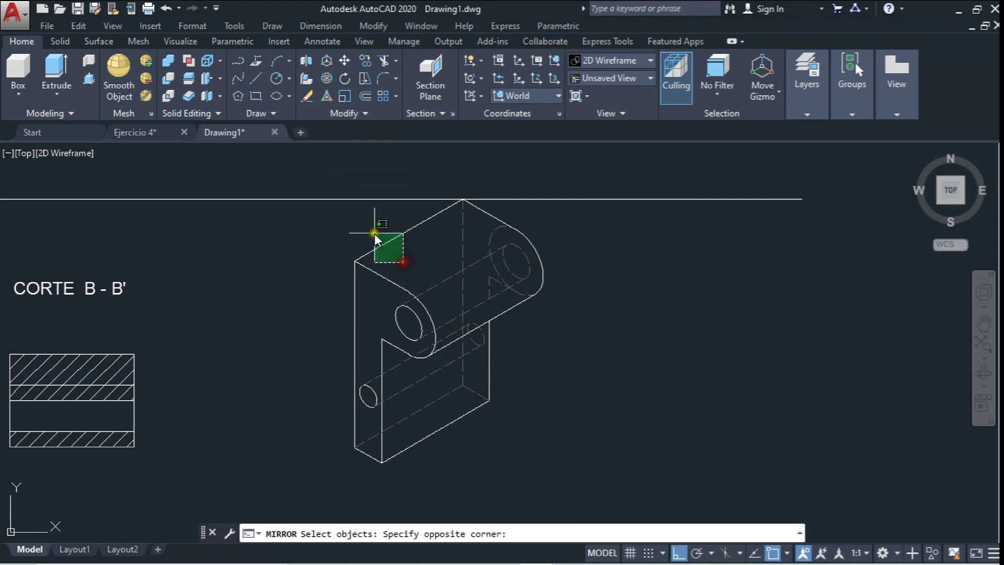
pyautogui.click(360, 236)
pyautogui.press('Return')
pyautogui.click(355, 258)
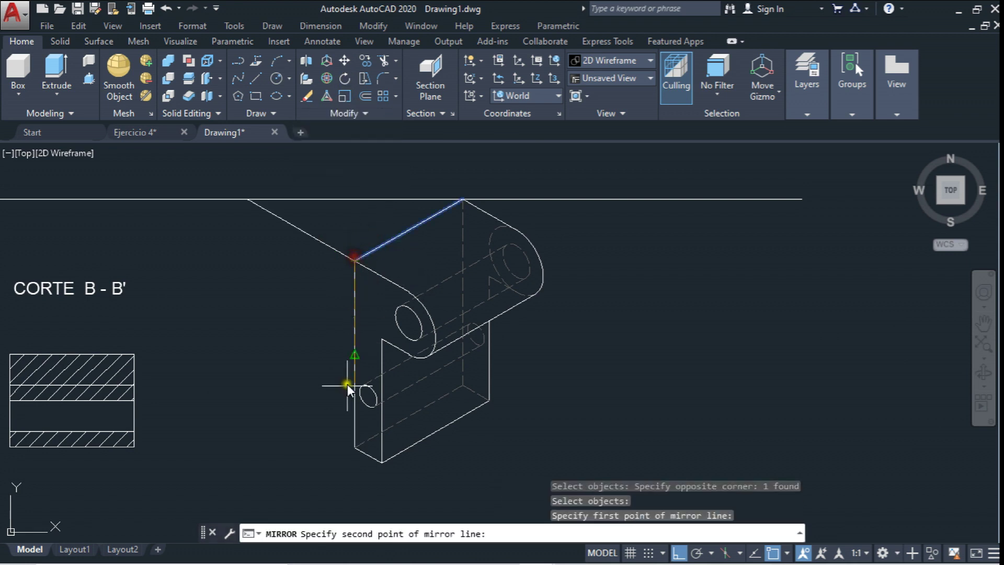
pyautogui.click(343, 453)
pyautogui.press('Return')
# Start moving the mirrored diagonal edge, then abandon the move
pyautogui.click(344, 60)
pyautogui.click(315, 220)
pyautogui.click(270, 266)
pyautogui.rightClick(278, 250)
pyautogui.click(299, 230)
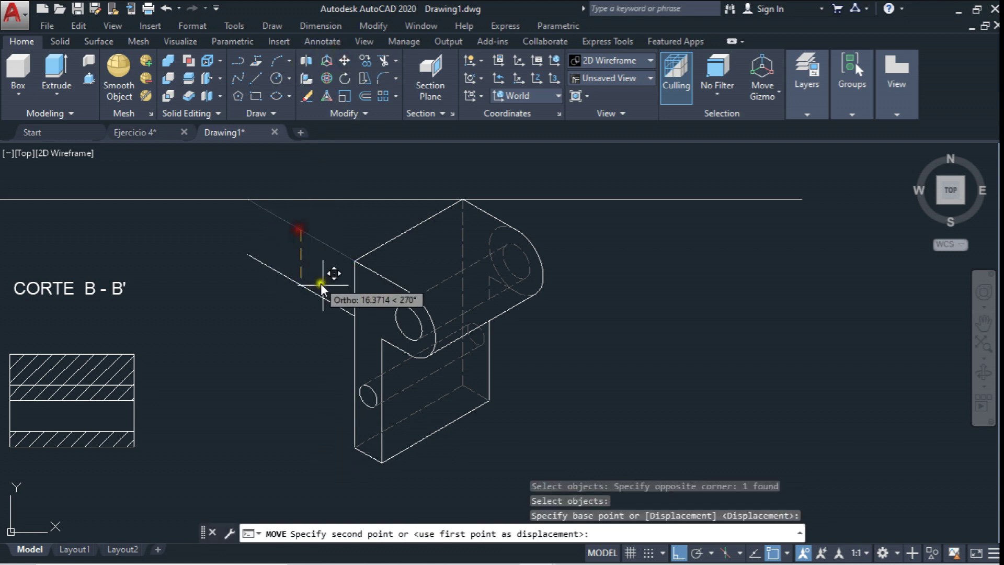
pyautogui.press('Escape')
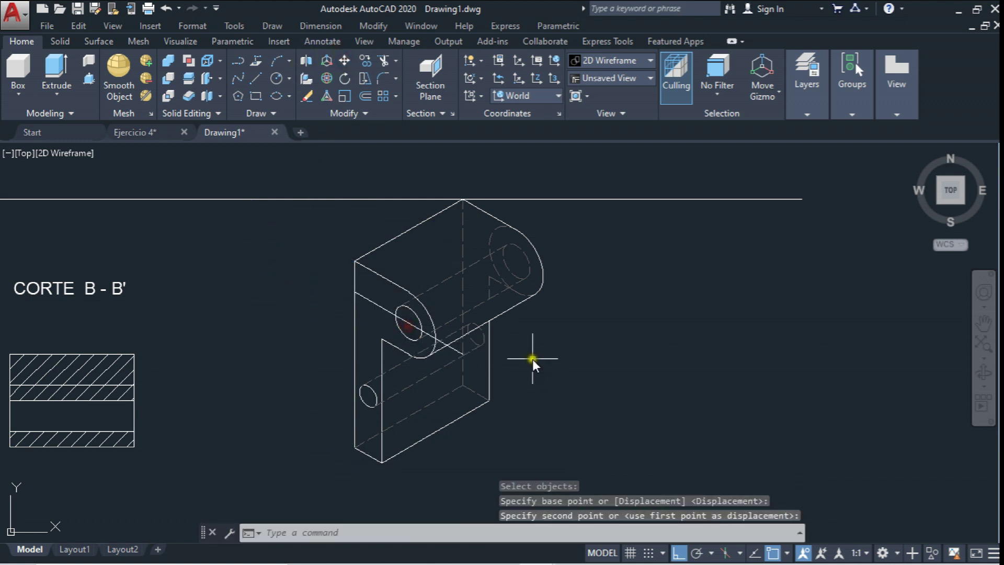
# Copy the edge through the front hole to the rear circle centre
pyautogui.moveTo(531, 350); pyautogui.dragTo(535, 325, button='middle')
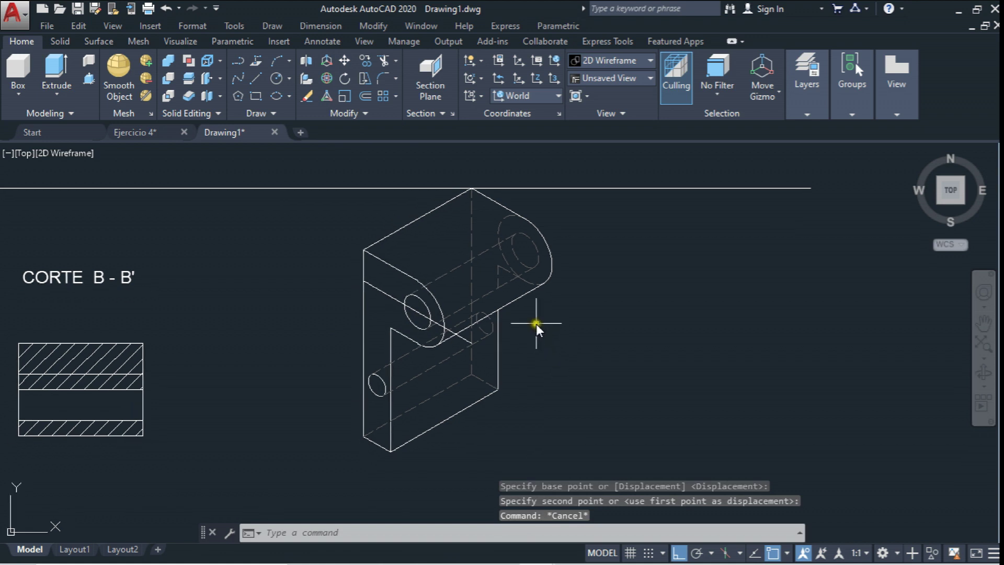
pyautogui.click(364, 61)
pyautogui.click(382, 285)
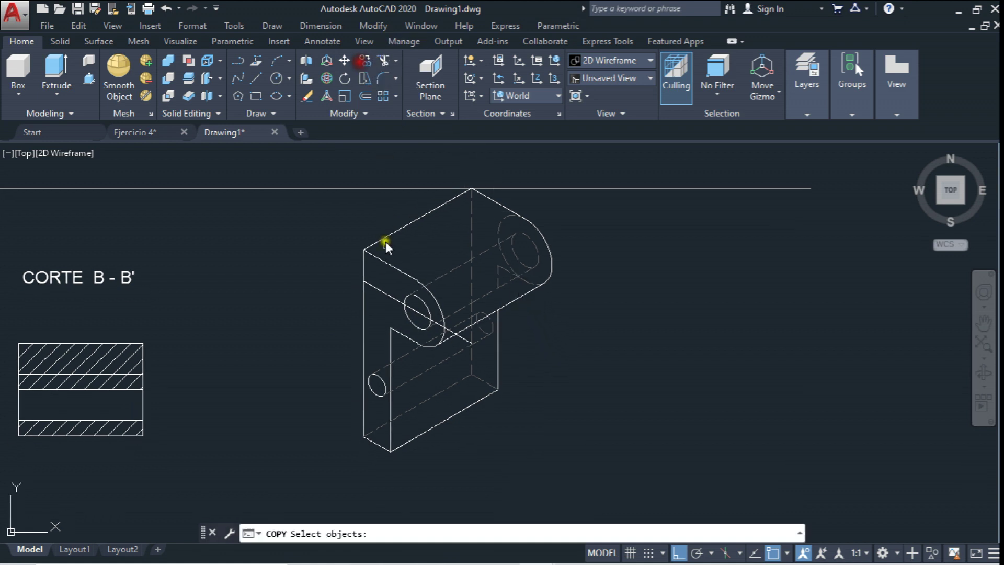
pyautogui.press('Return')
pyautogui.click(417, 312)
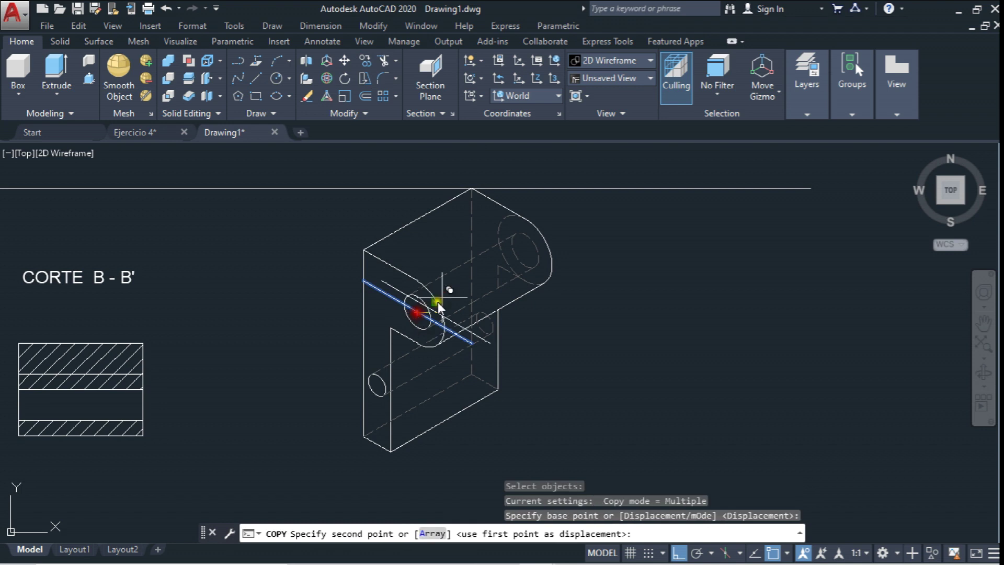
pyautogui.click(525, 252)
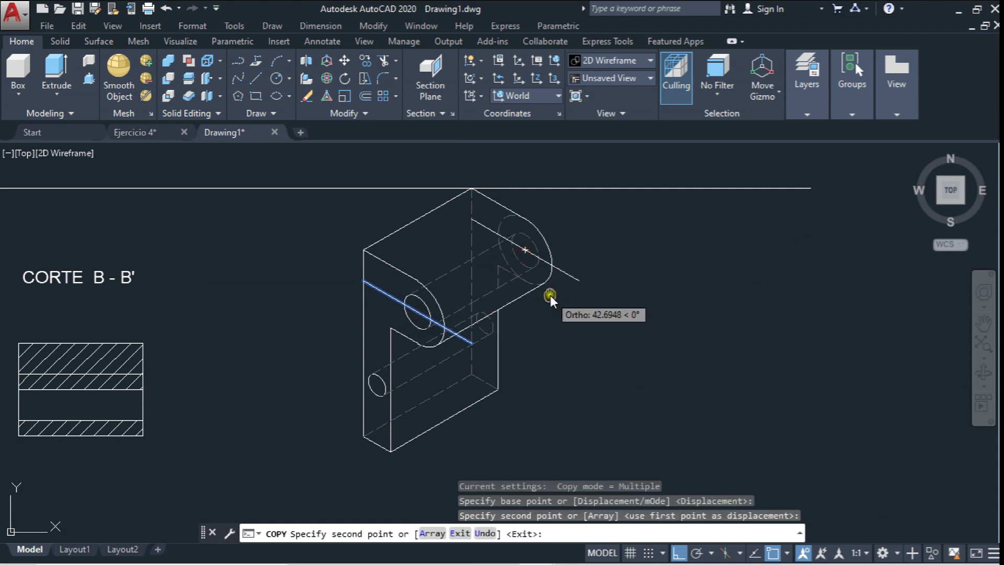
pyautogui.press('Escape')
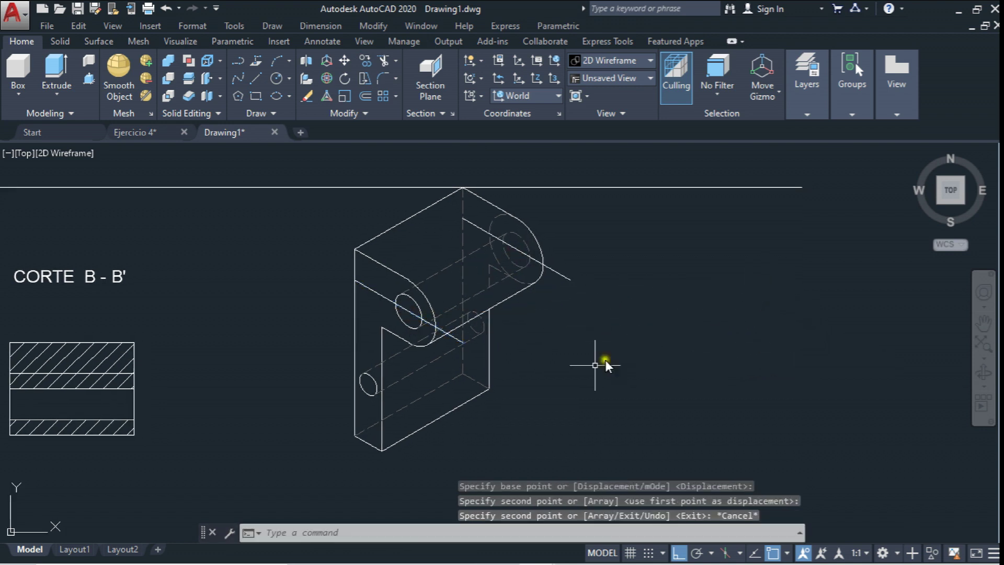
# Delete the dashed centre lines running through the cylinder
pyautogui.scroll(2, 457, 278)
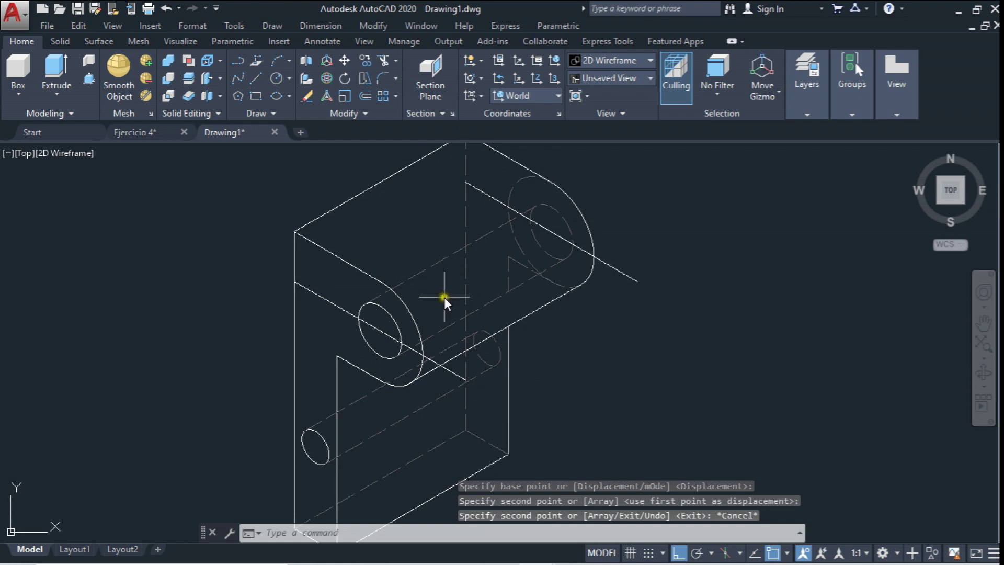
pyautogui.click(437, 283)
pyautogui.click(429, 254)
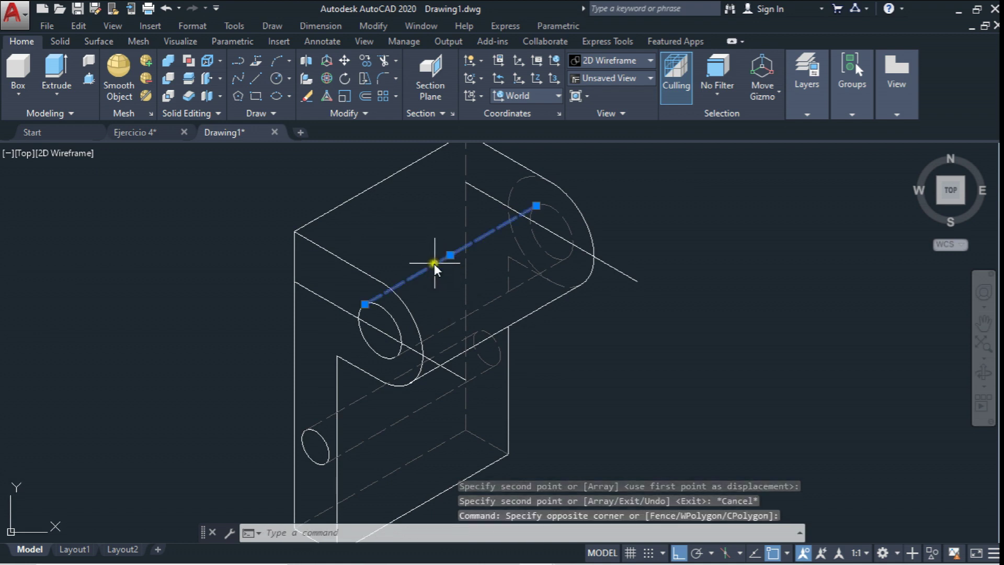
pyautogui.press('Delete')
pyautogui.click(512, 290)
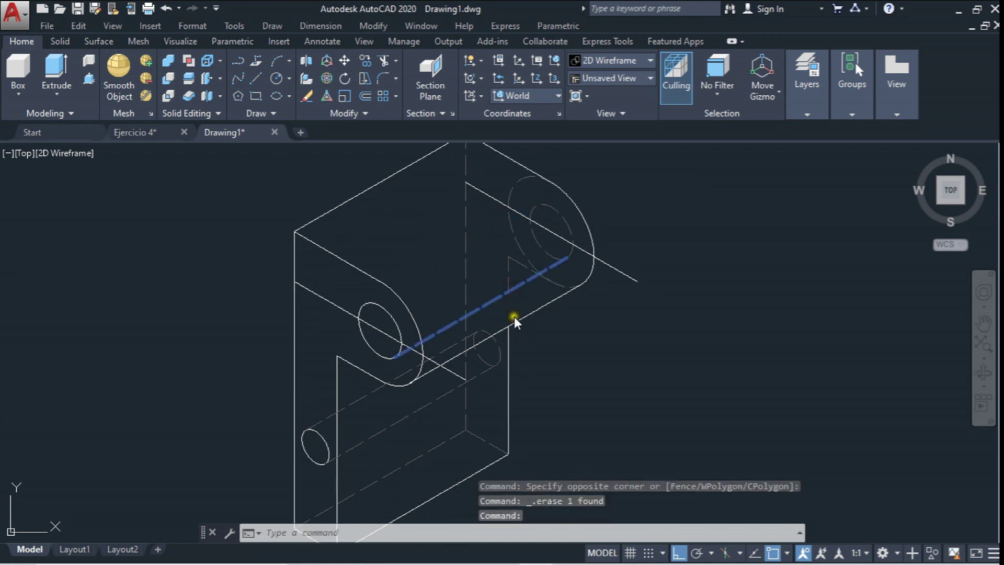
pyautogui.press('Delete')
# Copy the top-left edge line to tangent points around the front circle
pyautogui.moveTo(522, 291)
pyautogui.mouseDown(button='middle')
pyautogui.moveTo(519, 256)
pyautogui.moveTo(516, 271)
pyautogui.mouseUp(button='middle')
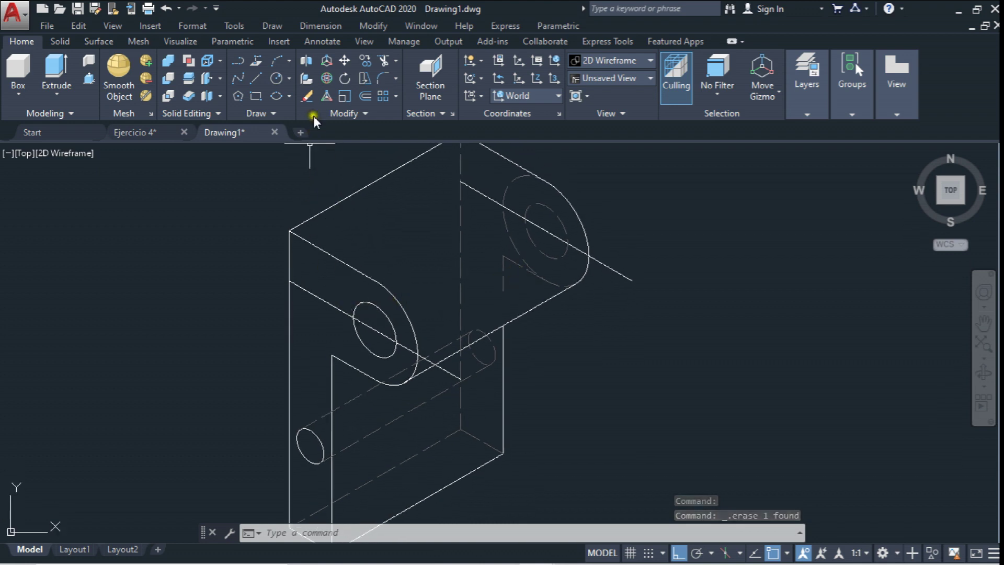
pyautogui.click(365, 60)
pyautogui.click(344, 209)
pyautogui.click(334, 186)
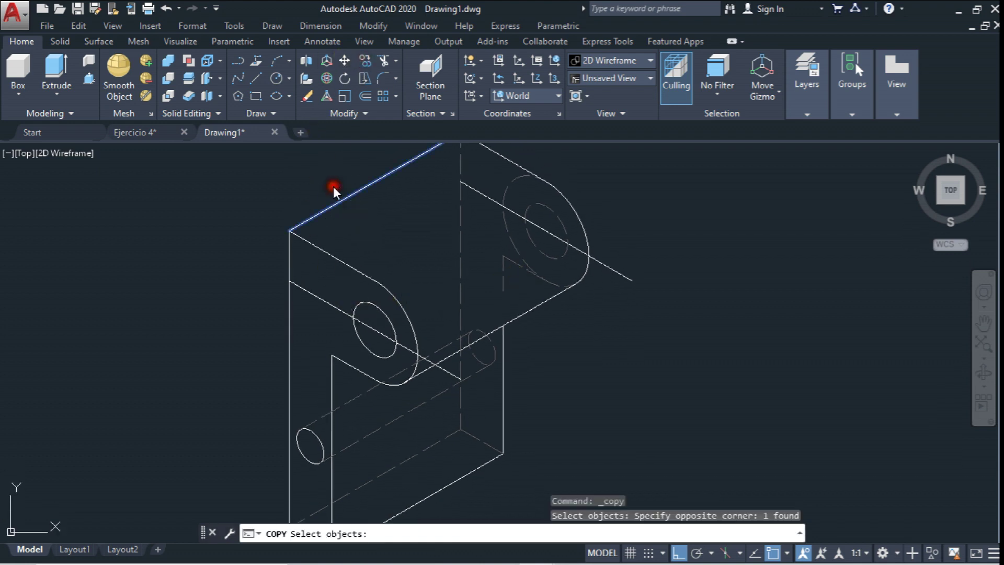
pyautogui.press('Return')
pyautogui.click(290, 231)
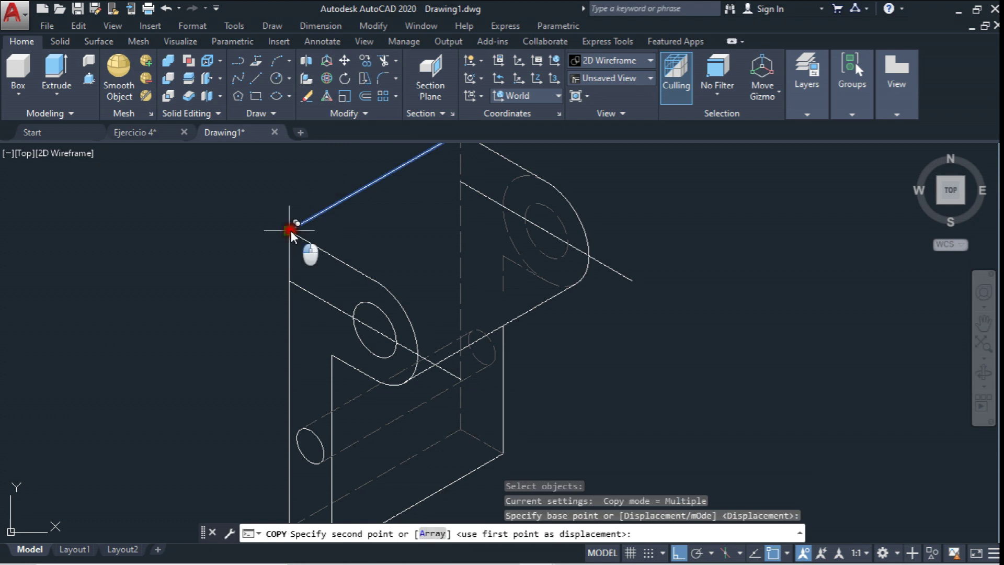
pyautogui.click(358, 324)
pyautogui.click(395, 342)
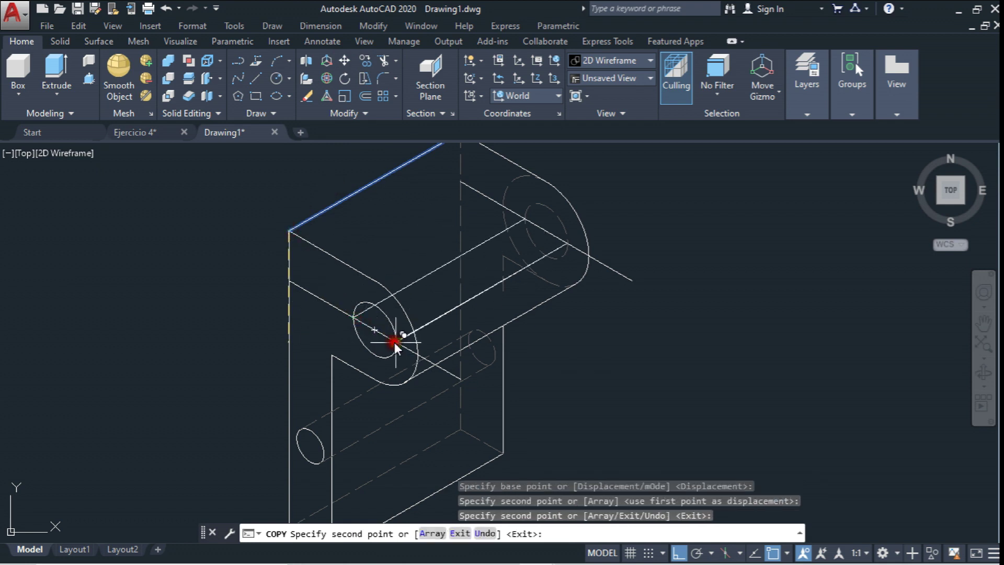
pyautogui.click(418, 353)
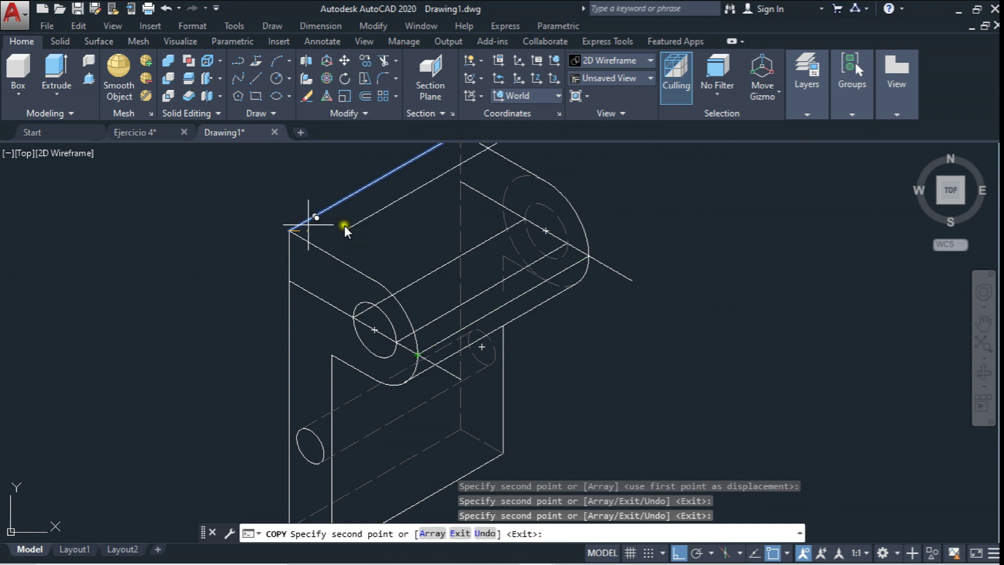
pyautogui.click(288, 281)
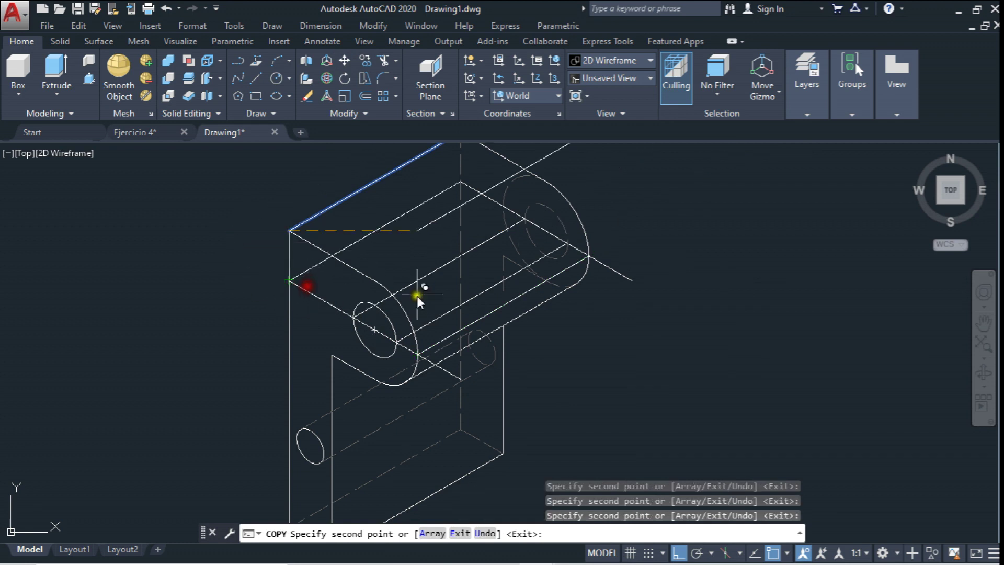
pyautogui.moveTo(416, 292); pyautogui.dragTo(386, 328, button='middle')
pyautogui.press('Escape')
# Delete the upper-left edge line and clear the selection
pyautogui.click(312, 269)
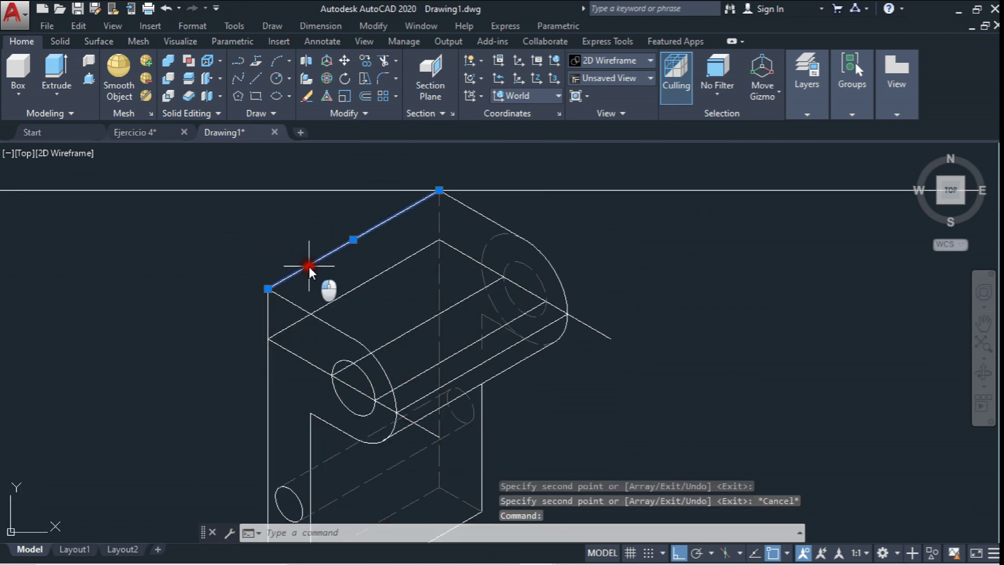
pyautogui.press('Delete')
pyautogui.click(479, 217)
pyautogui.press('Escape')
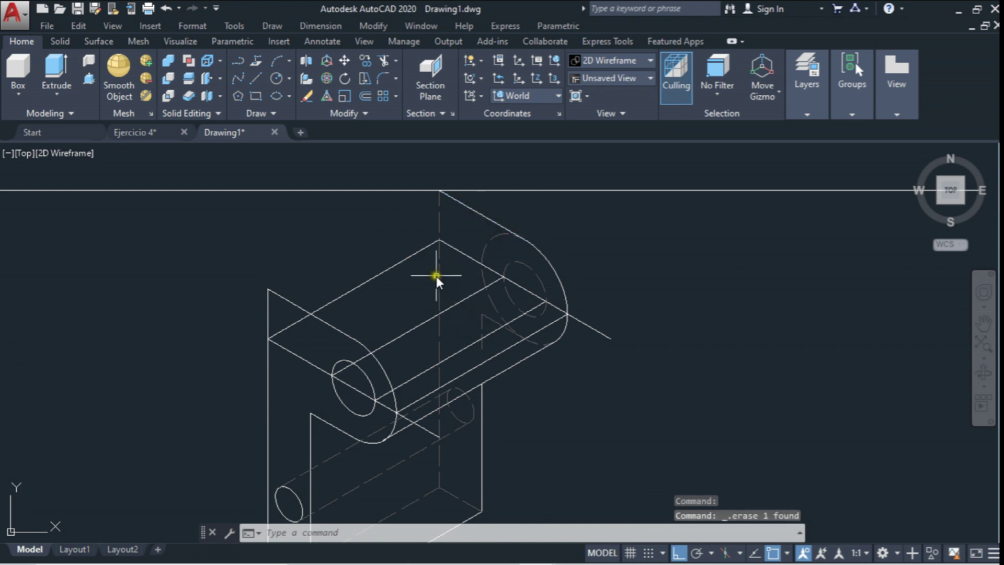
# Trim the dashed arc at the long slanted edge and erase the slanted construction line
pyautogui.click(384, 62)
pyautogui.click(478, 265)
pyautogui.press('Return')
pyautogui.click(484, 249)
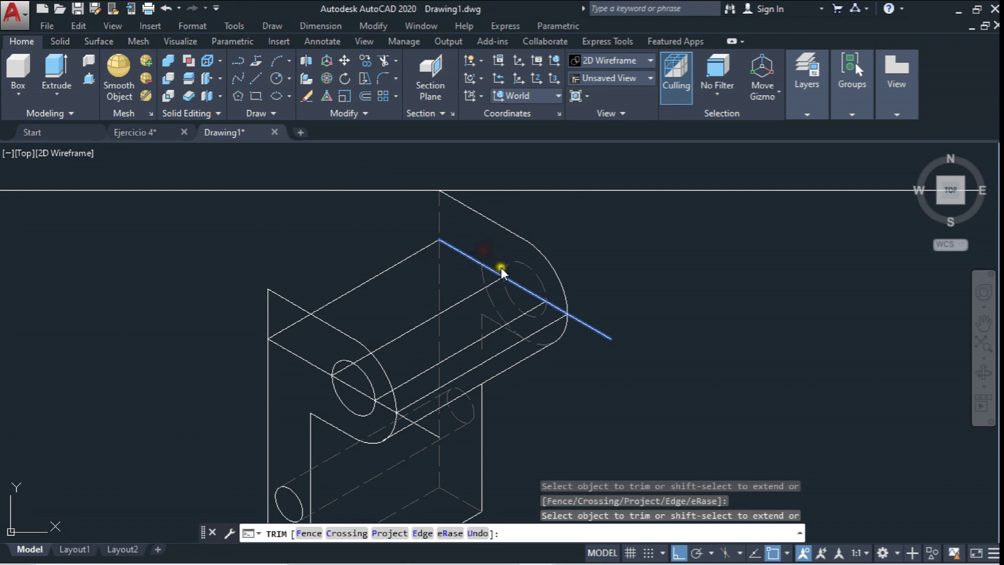
pyautogui.click(559, 284)
pyautogui.press('Escape')
pyautogui.click(511, 232)
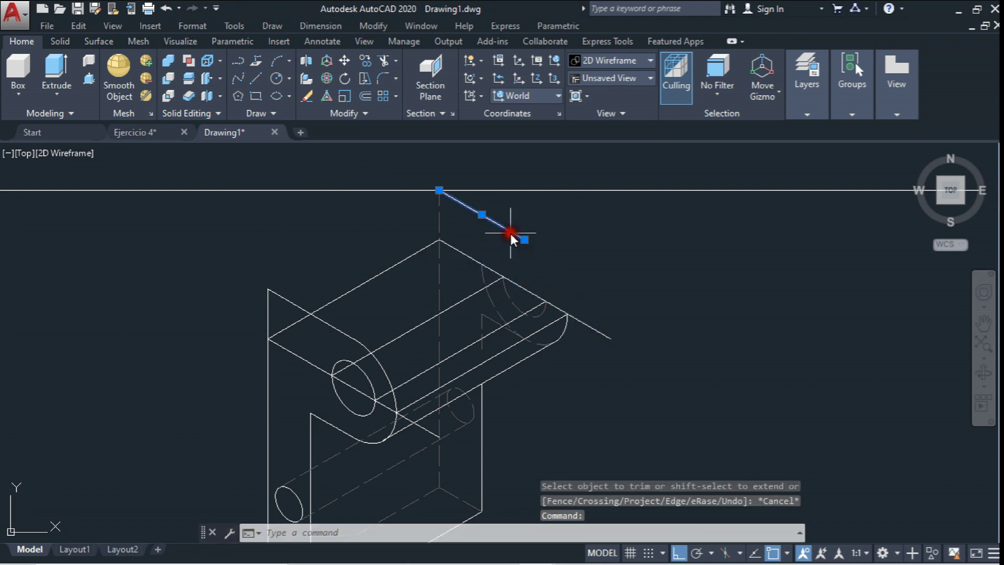
pyautogui.press('Delete')
# Try shortening the vertical dashed centre line, then select the top-face dashed arc
pyautogui.click(440, 227)
pyautogui.click(420, 221)
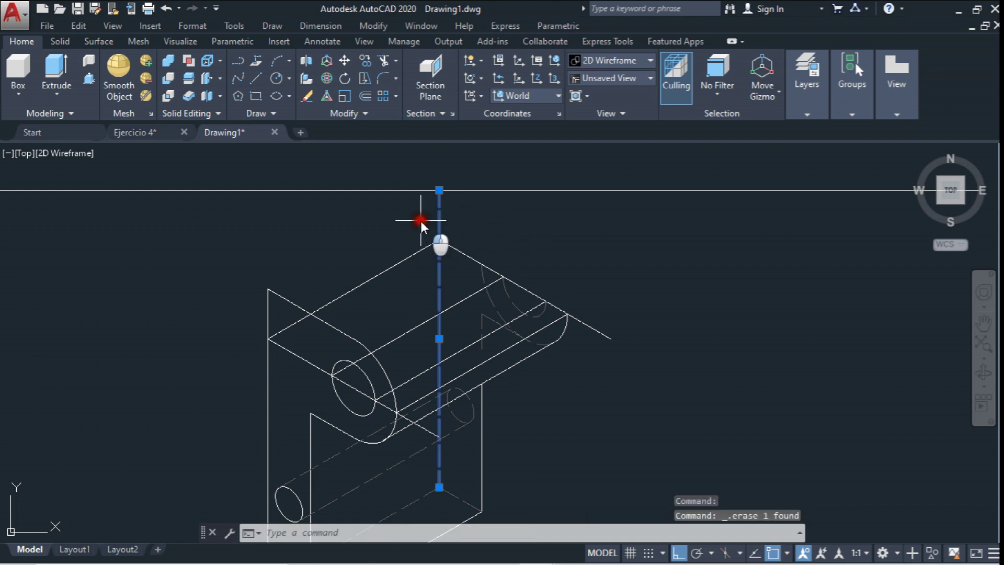
pyautogui.click(439, 191)
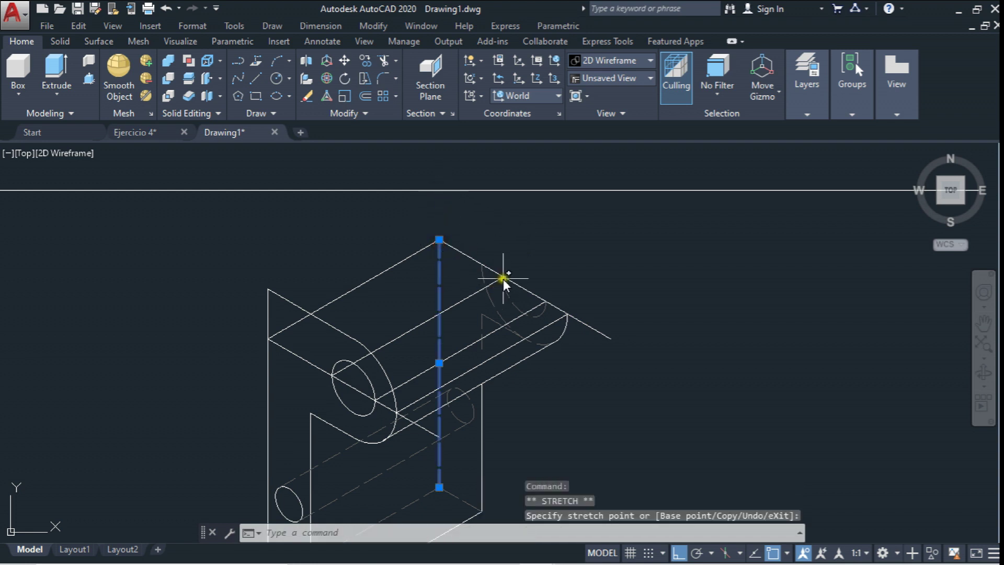
pyautogui.press('Escape')
pyautogui.moveTo(530, 274); pyautogui.dragTo(530, 261, button='middle')
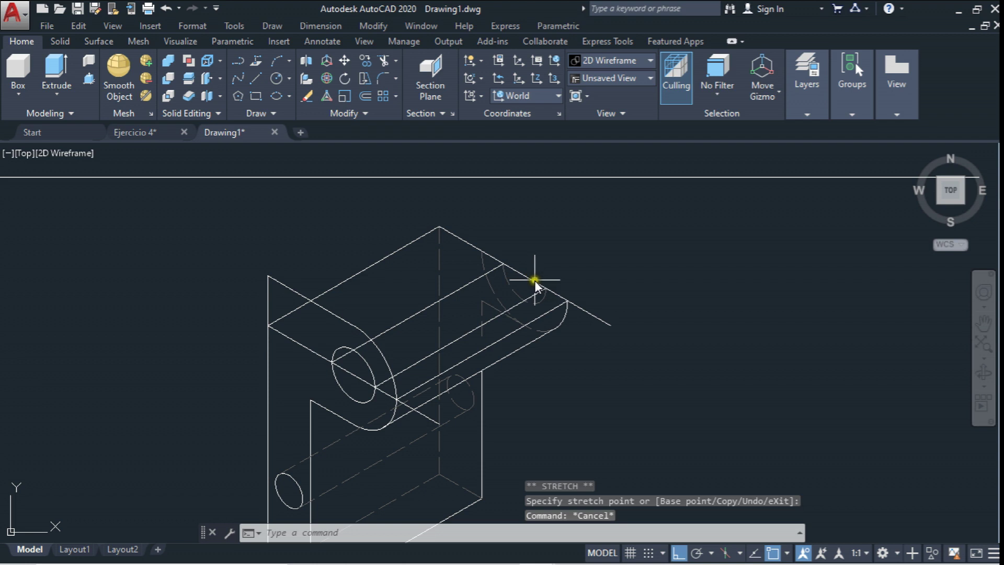
pyautogui.scroll(2, 535, 282)
pyautogui.click(494, 288)
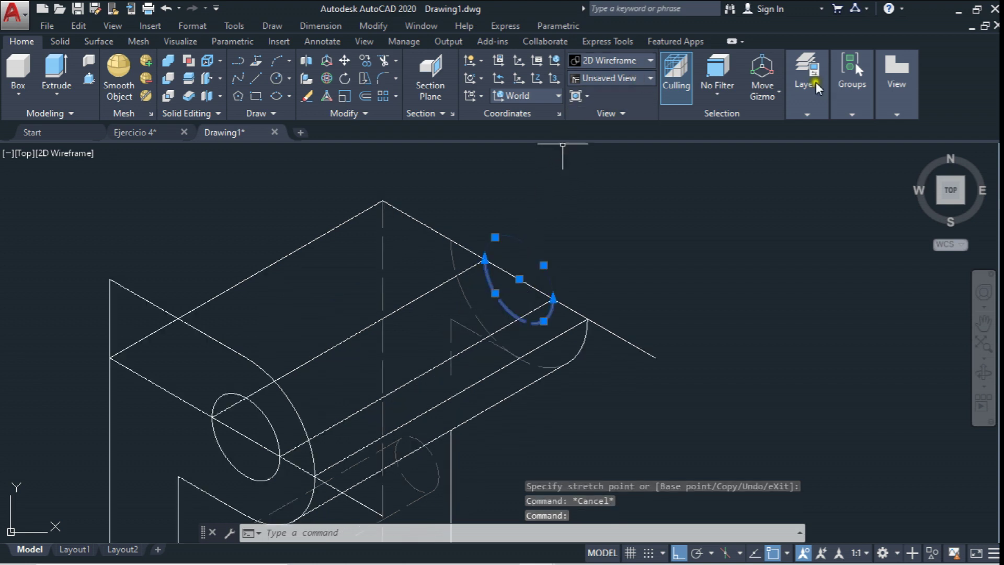
pyautogui.moveTo(808, 84)
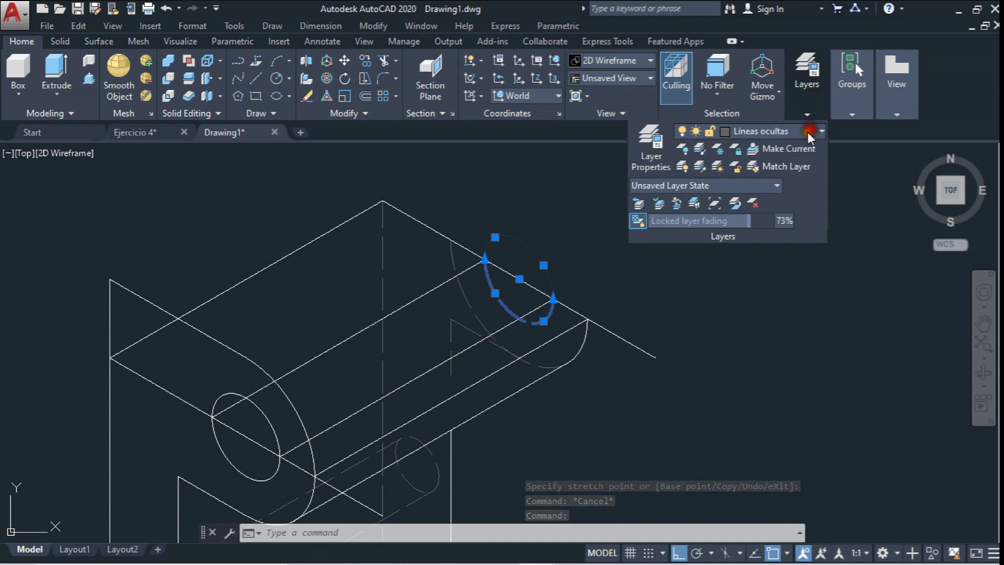
# Put the far arc on a solid-line layer and trim it between the edges
pyautogui.click(810, 132)
pyautogui.click(744, 151)
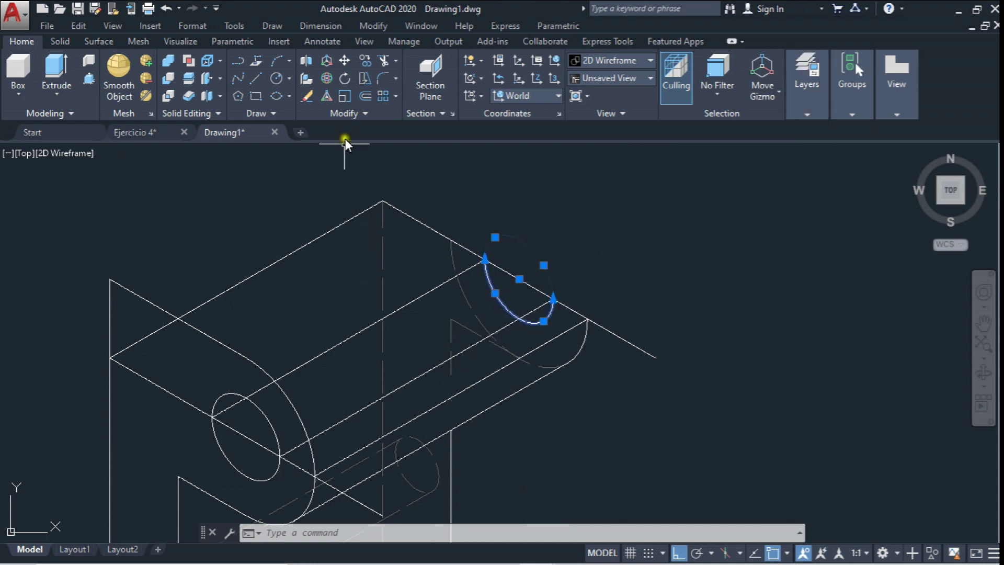
pyautogui.press('Escape')
pyautogui.click(383, 62)
pyautogui.click(546, 315)
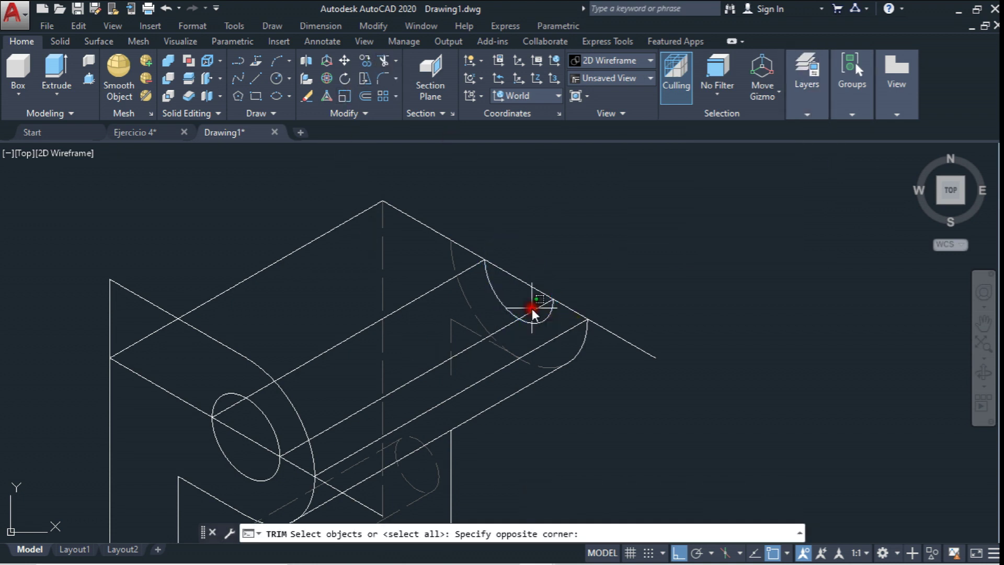
pyautogui.click(511, 316)
pyautogui.rightClick(570, 295)
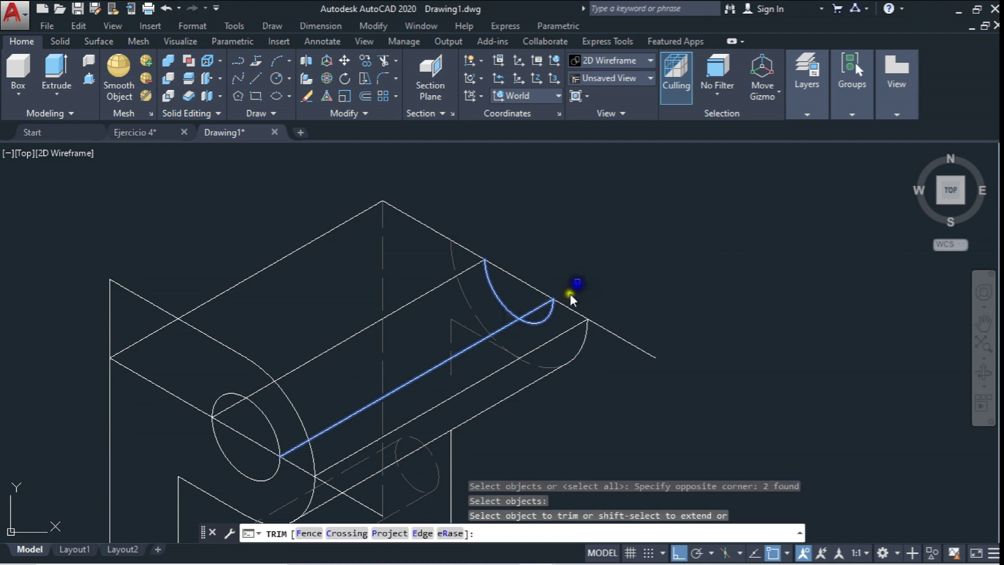
pyautogui.click(543, 320)
pyautogui.press('Escape')
# Trim the front-end arc segment above the slanted edge
pyautogui.scroll(-2, 551, 319)
pyautogui.scroll(-2, 561, 262)
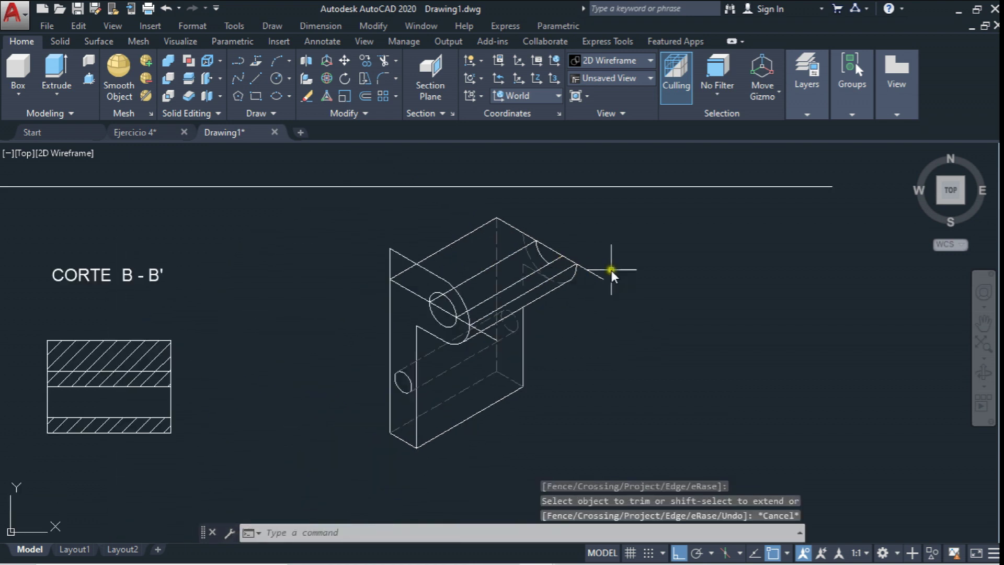
pyautogui.scroll(4, 518, 269)
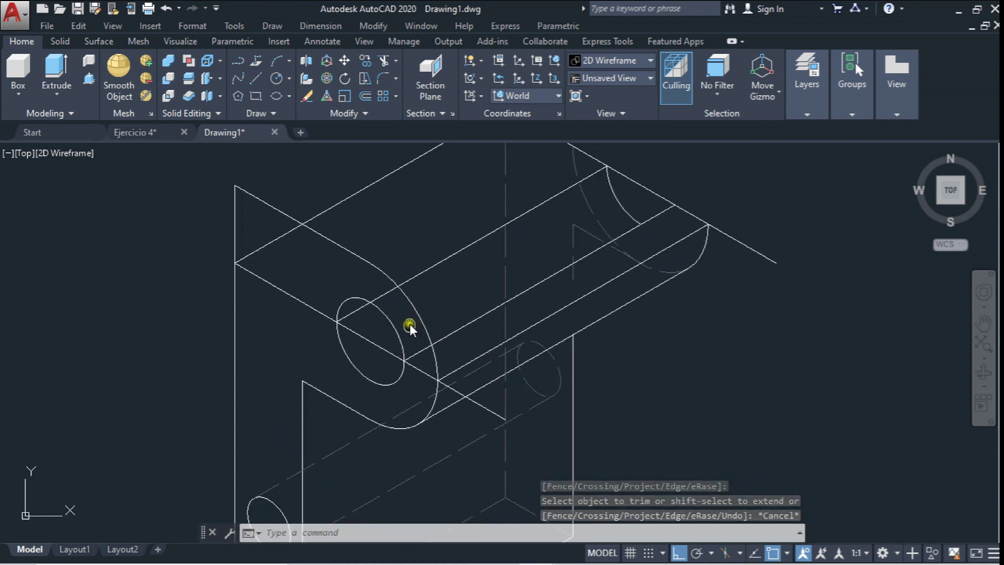
pyautogui.moveTo(415, 304); pyautogui.dragTo(409, 325, button='middle')
pyautogui.click(384, 60)
pyautogui.click(420, 370)
pyautogui.press('Return')
pyautogui.click(431, 345)
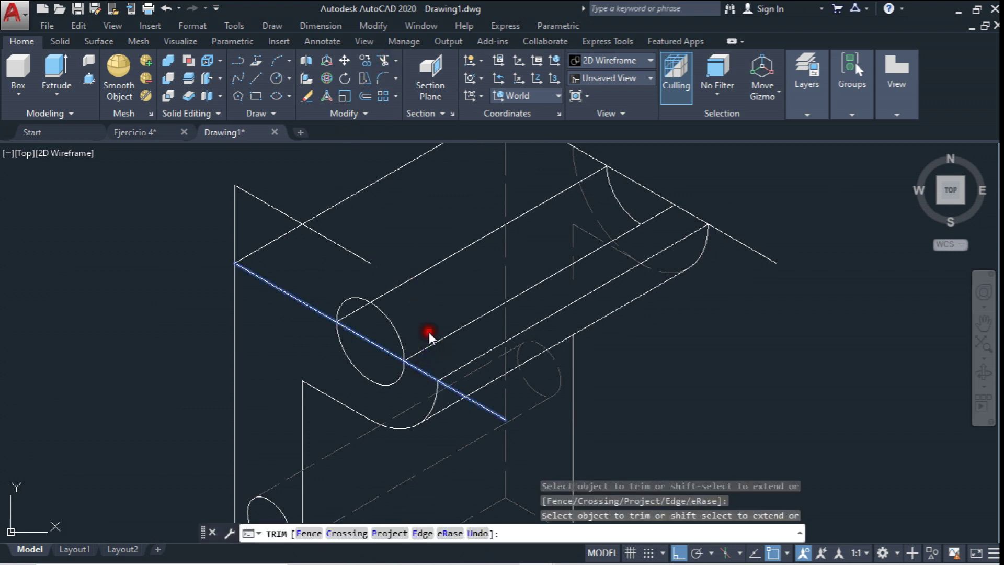
pyautogui.press('Escape')
# Erase the short leftover diagonal line at the corner
pyautogui.moveTo(409, 326); pyautogui.dragTo(441, 343, button='middle')
pyautogui.click(305, 201)
pyautogui.click(264, 224)
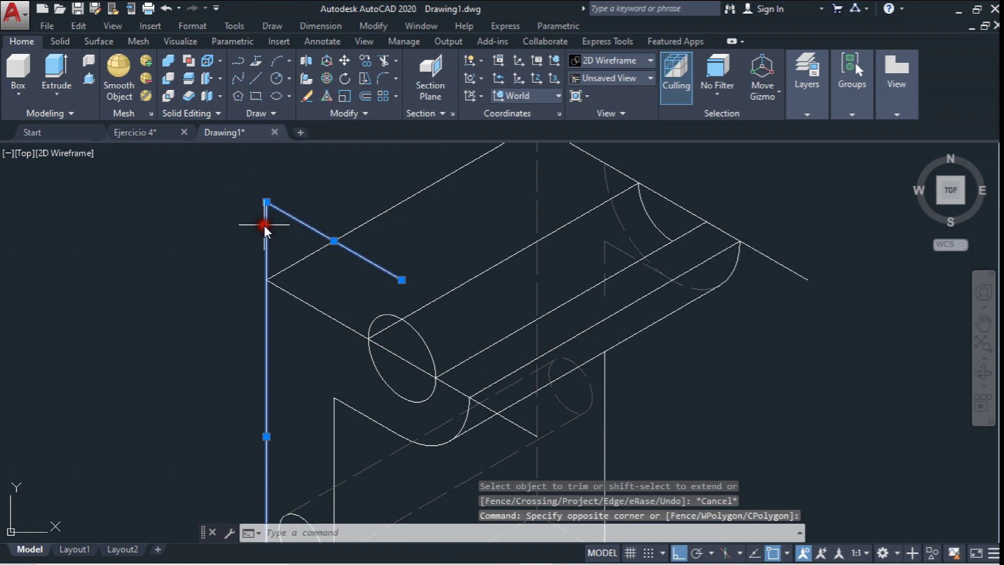
pyautogui.press('Escape')
pyautogui.click(265, 215)
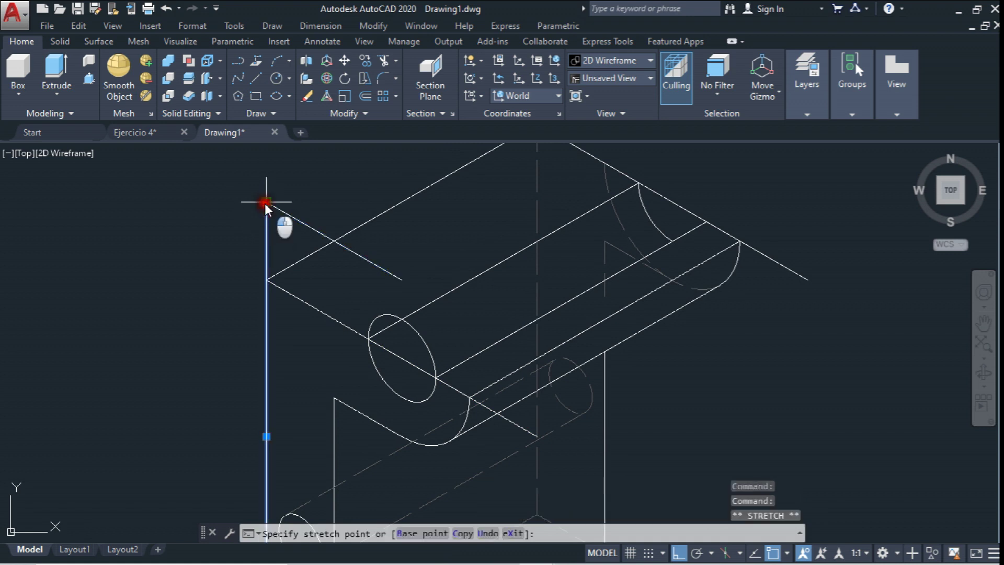
pyautogui.click(287, 215)
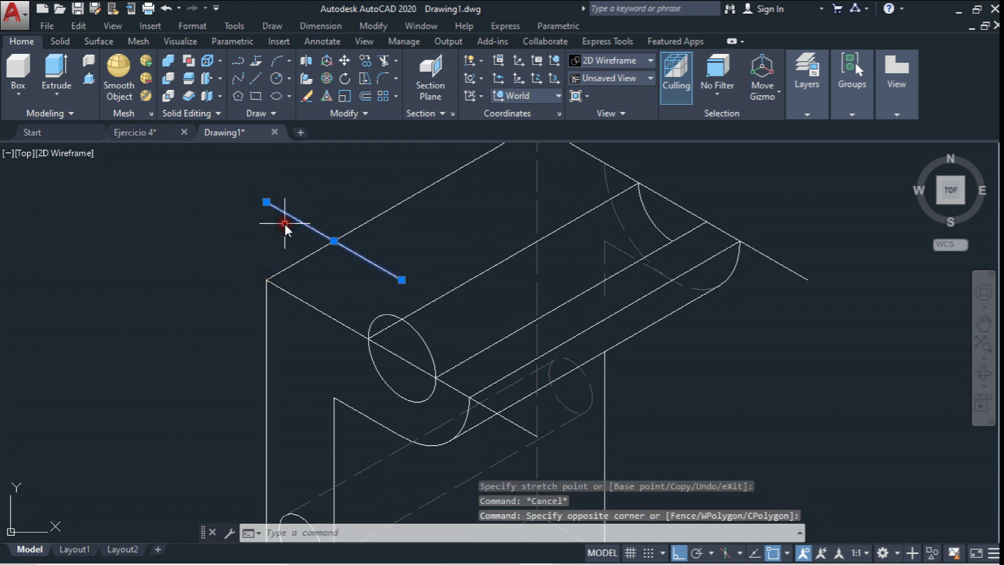
pyautogui.press('Delete')
# Trim away the upper half of the front circle at the diagonal edge
pyautogui.click(384, 60)
pyautogui.click(416, 365)
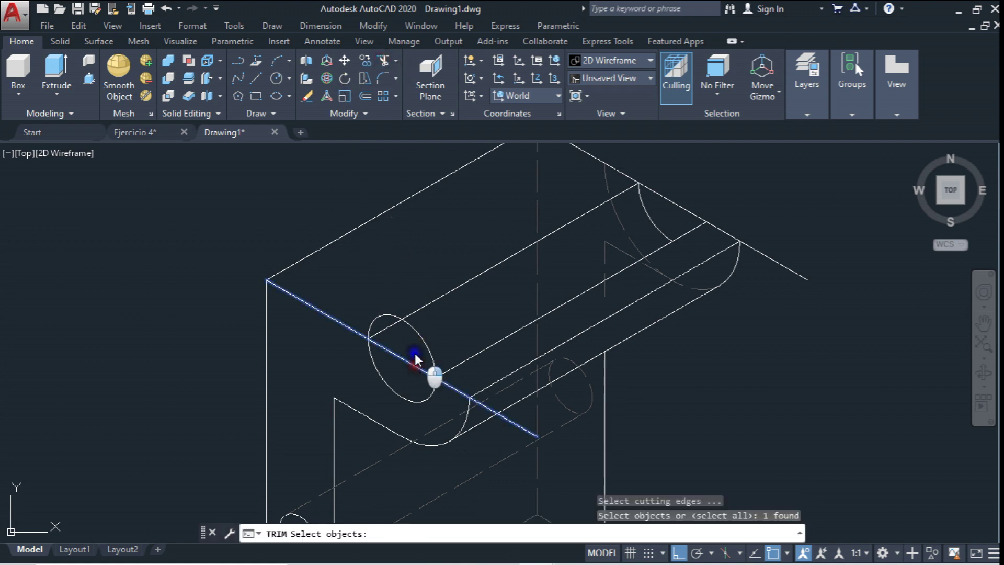
pyautogui.press('Return')
pyautogui.click(425, 344)
pyautogui.click(411, 360)
# Trim the segments lying between the two parallel slot edges
pyautogui.click(389, 65)
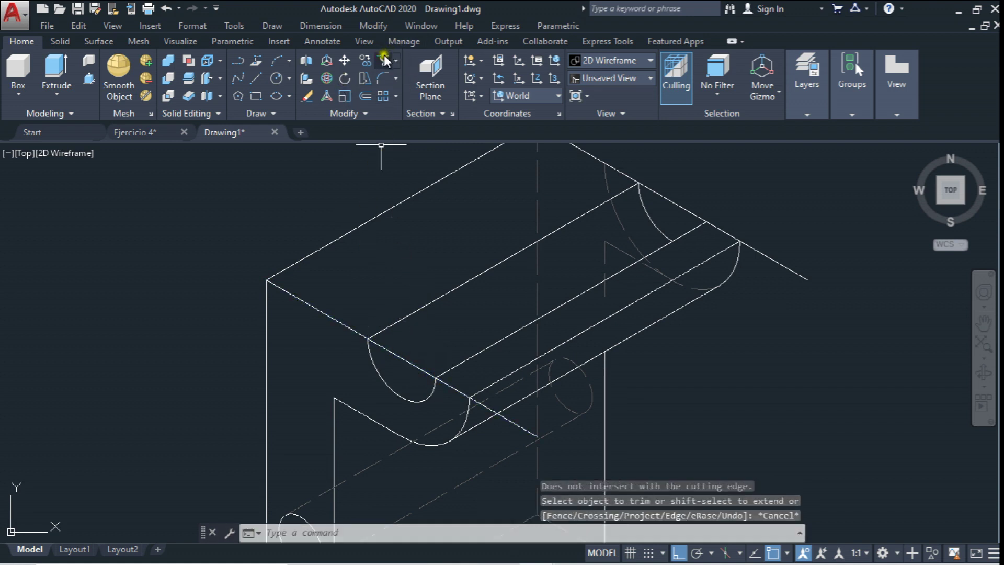
pyautogui.click(481, 360)
pyautogui.click(447, 310)
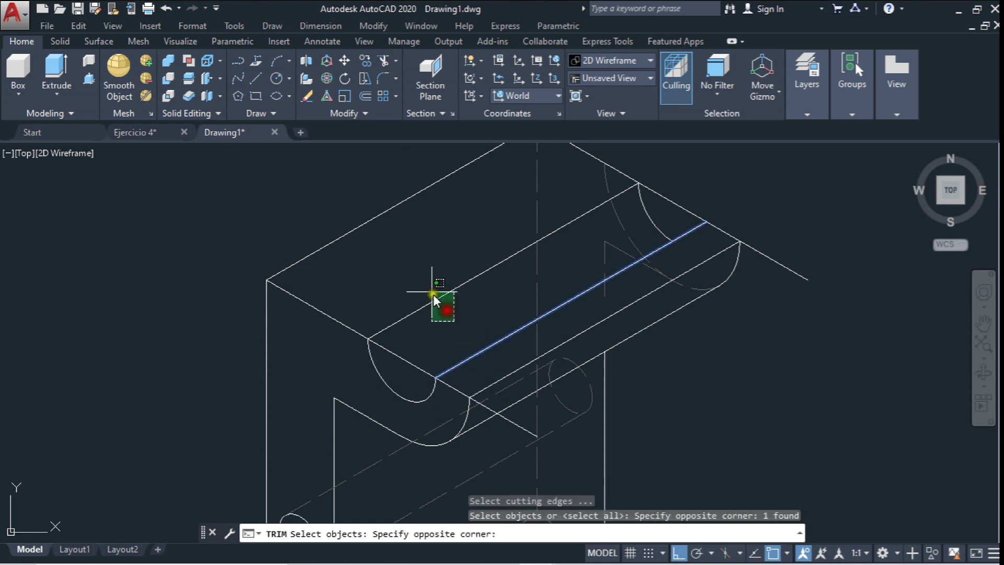
pyautogui.click(403, 302)
pyautogui.rightClick(403, 304)
pyautogui.click(399, 361)
pyautogui.click(407, 360)
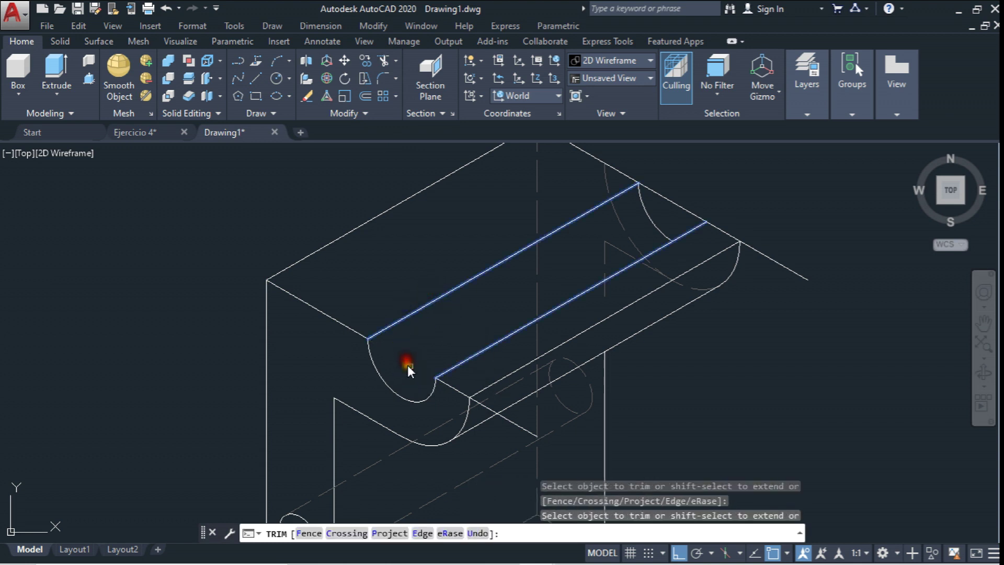
pyautogui.press('Escape')
# Inspect the trimmed edge line's endpoint grip, leaving it unchanged
pyautogui.moveTo(407, 362); pyautogui.dragTo(408, 321, button='middle')
pyautogui.click(514, 391)
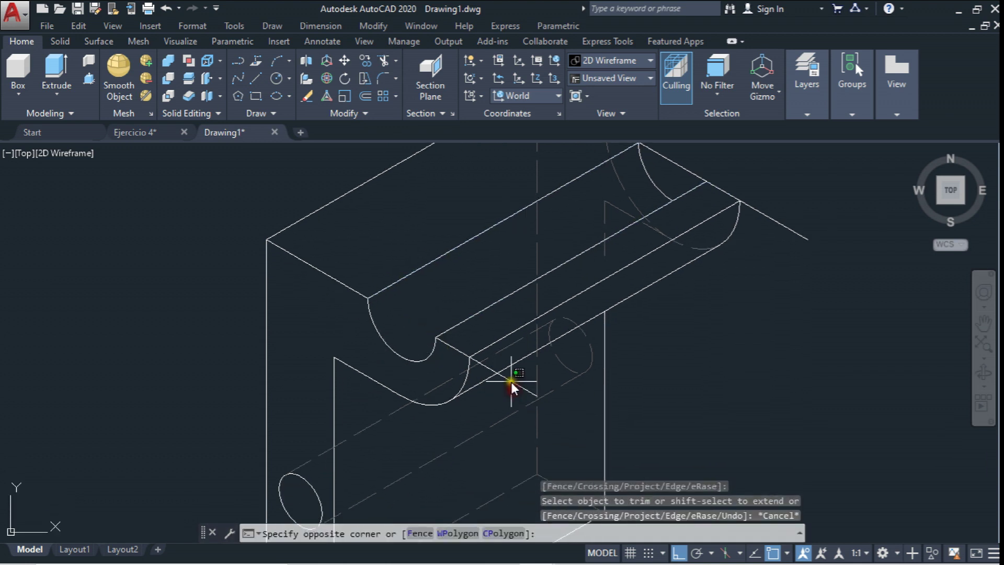
pyautogui.click(534, 396)
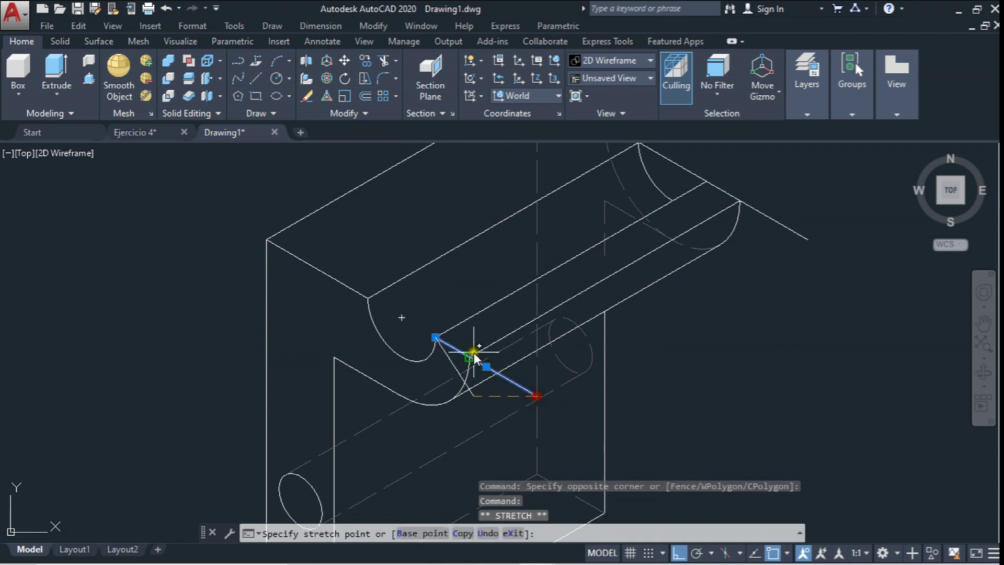
pyautogui.press('Escape')
pyautogui.scroll(-3, 556, 356)
pyautogui.scroll(2, 635, 283)
pyautogui.scroll(2, 634, 282)
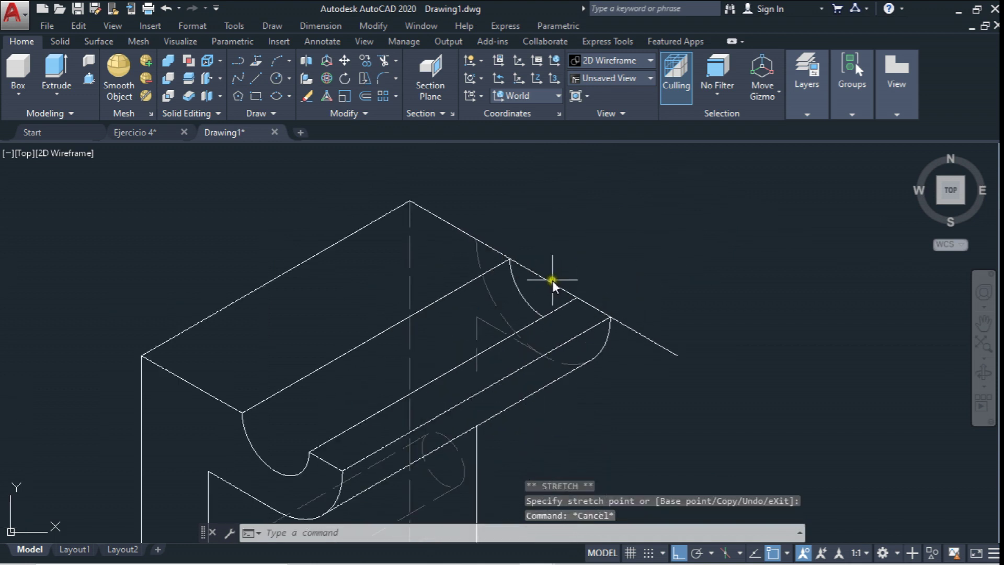
pyautogui.click(552, 282)
pyautogui.click(676, 356)
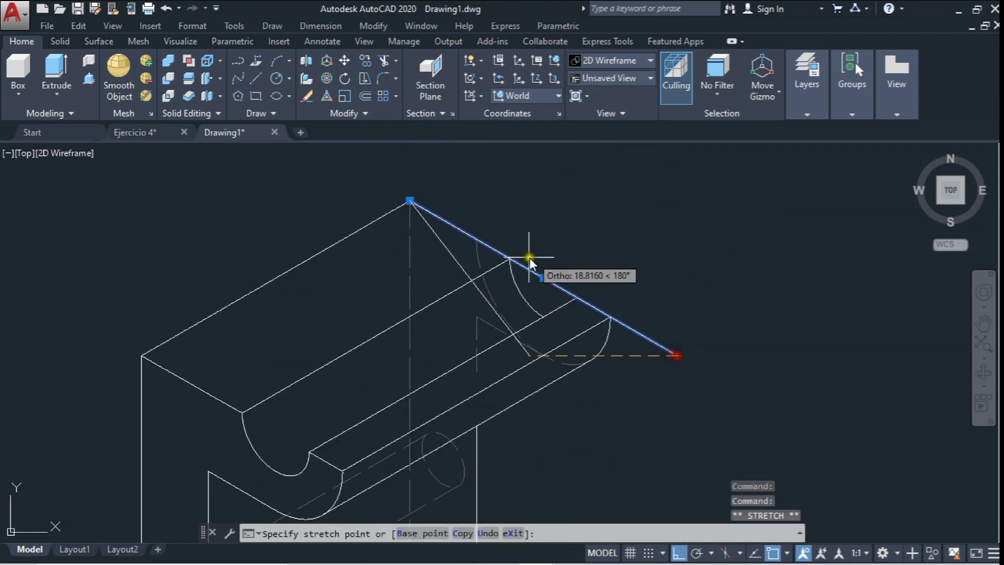
pyautogui.click(511, 259)
pyautogui.press('Escape')
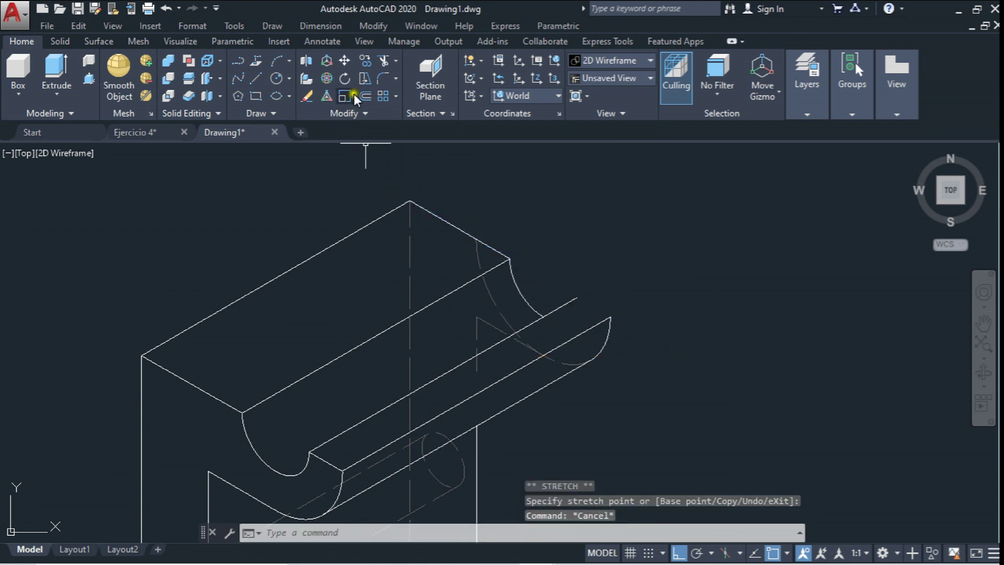
pyautogui.click(261, 77)
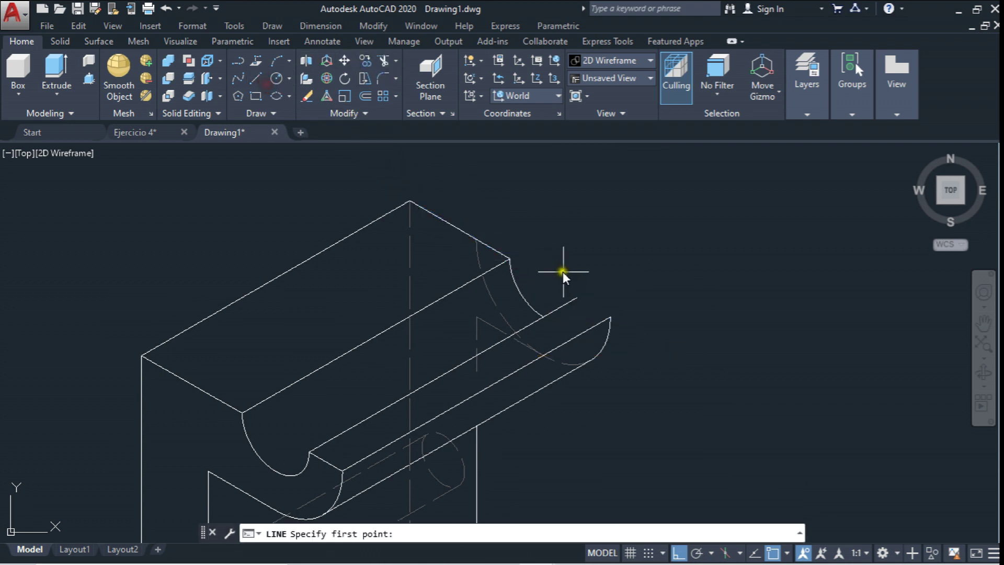
pyautogui.click(578, 295)
pyautogui.click(609, 315)
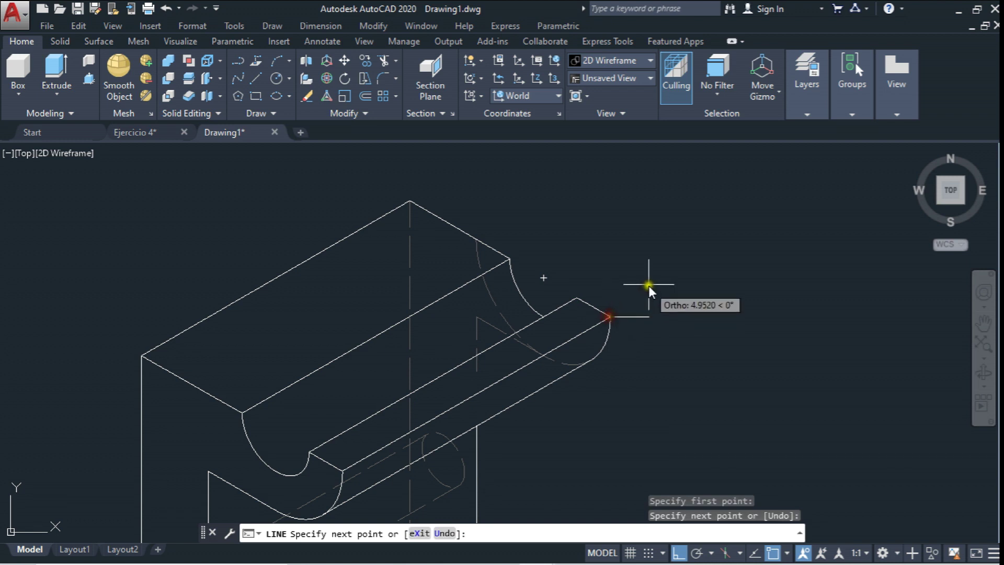
pyautogui.press('Escape')
pyautogui.scroll(-3, 649, 283)
pyautogui.scroll(1, 558, 335)
pyautogui.scroll(-1, 591, 291)
pyautogui.scroll(-3, 592, 290)
pyautogui.scroll(3, 618, 290)
pyautogui.scroll(2, 606, 264)
pyautogui.scroll(5, 579, 256)
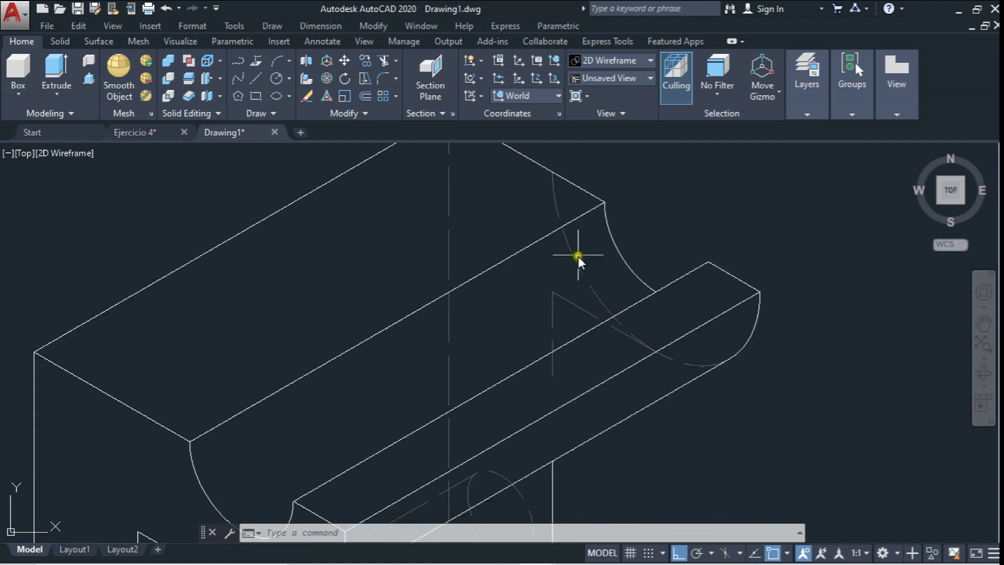
pyautogui.click(385, 61)
pyautogui.click(582, 212)
pyautogui.click(582, 190)
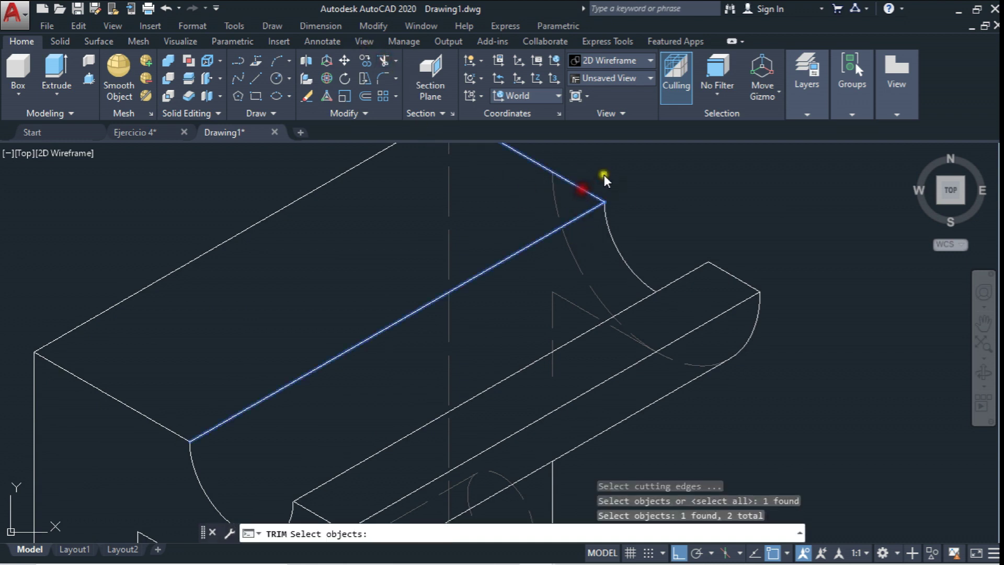
pyautogui.press('Return')
pyautogui.click(569, 192)
pyautogui.click(440, 216)
pyautogui.scroll(-5, 518, 220)
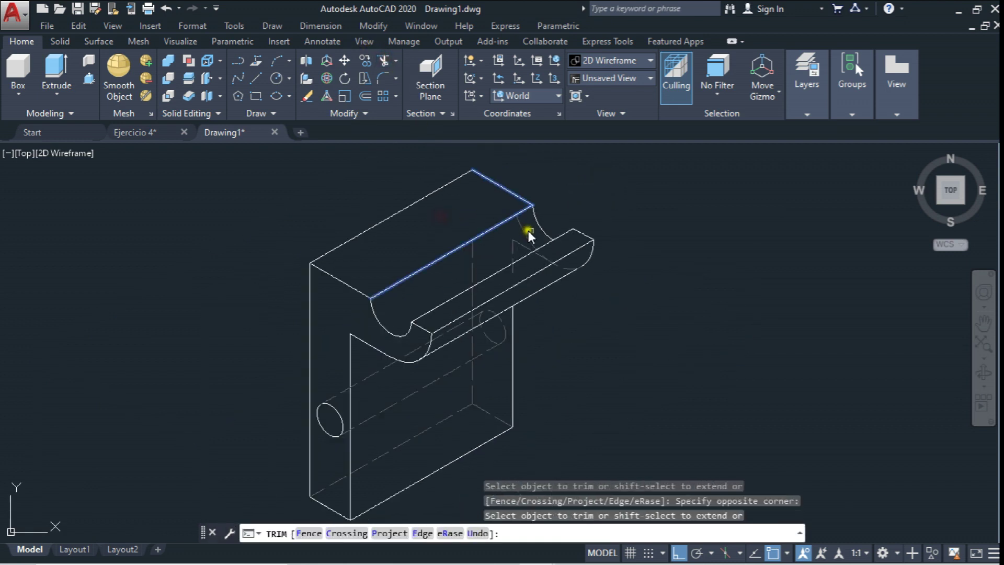
pyautogui.scroll(5, 564, 225)
pyautogui.click(570, 288)
pyautogui.click(503, 312)
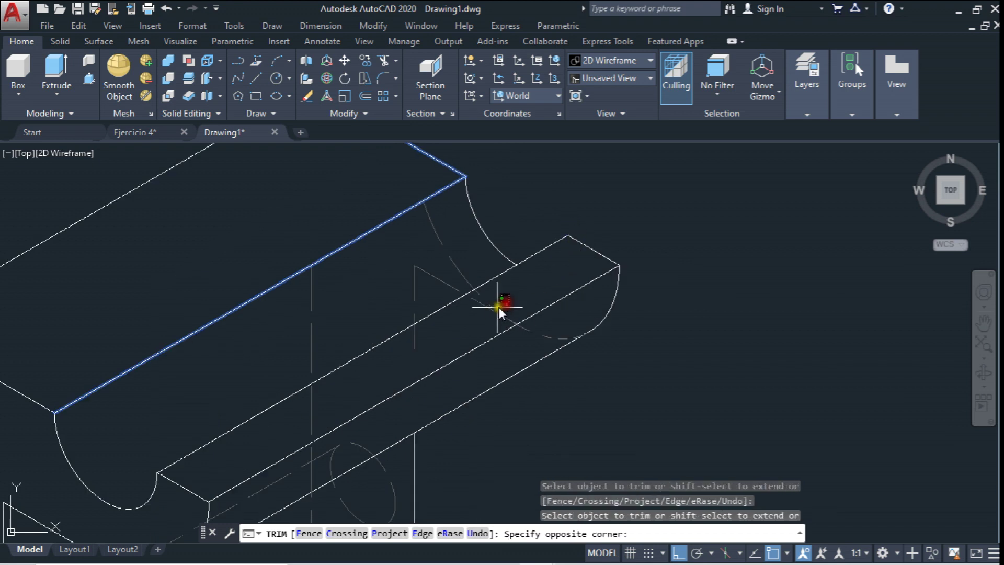
pyautogui.press('Escape')
pyautogui.click(383, 65)
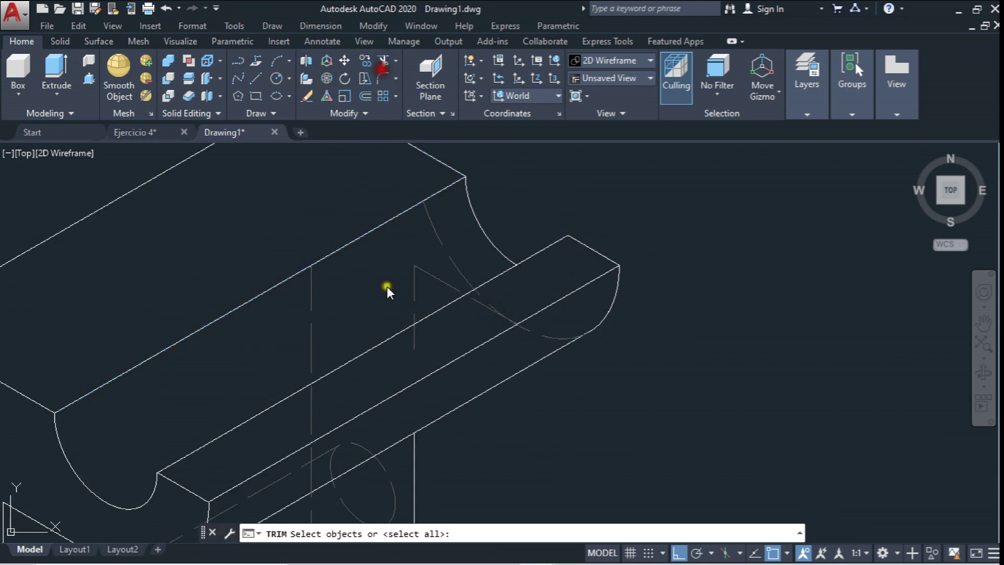
pyautogui.click(391, 340)
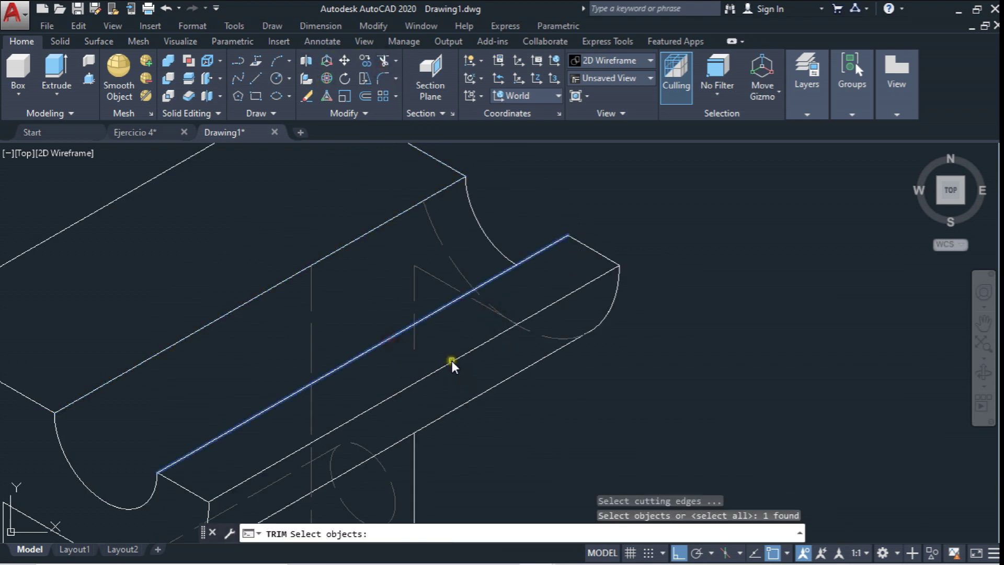
pyautogui.click(450, 360)
pyautogui.rightClick(487, 376)
pyautogui.click(508, 314)
pyautogui.click(478, 325)
pyautogui.click(411, 350)
pyautogui.scroll(-2, 431, 336)
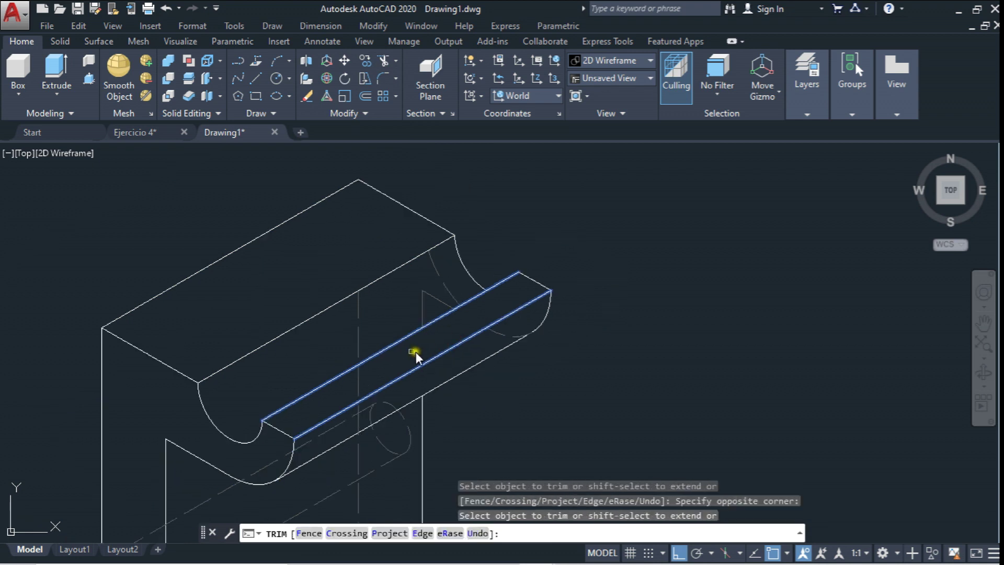
pyautogui.click(356, 384)
pyautogui.press('Escape')
pyautogui.moveTo(411, 355); pyautogui.dragTo(502, 318, button='middle')
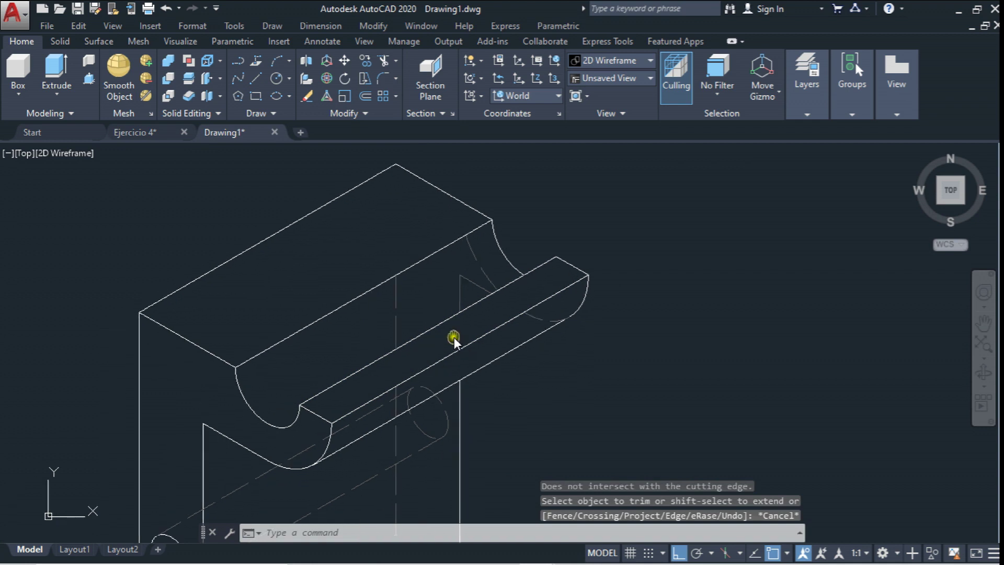
pyautogui.scroll(-1, 735, 276)
pyautogui.scroll(-1, 685, 278)
pyautogui.scroll(-2, 701, 258)
pyautogui.scroll(-2, 700, 259)
pyautogui.scroll(1, 680, 254)
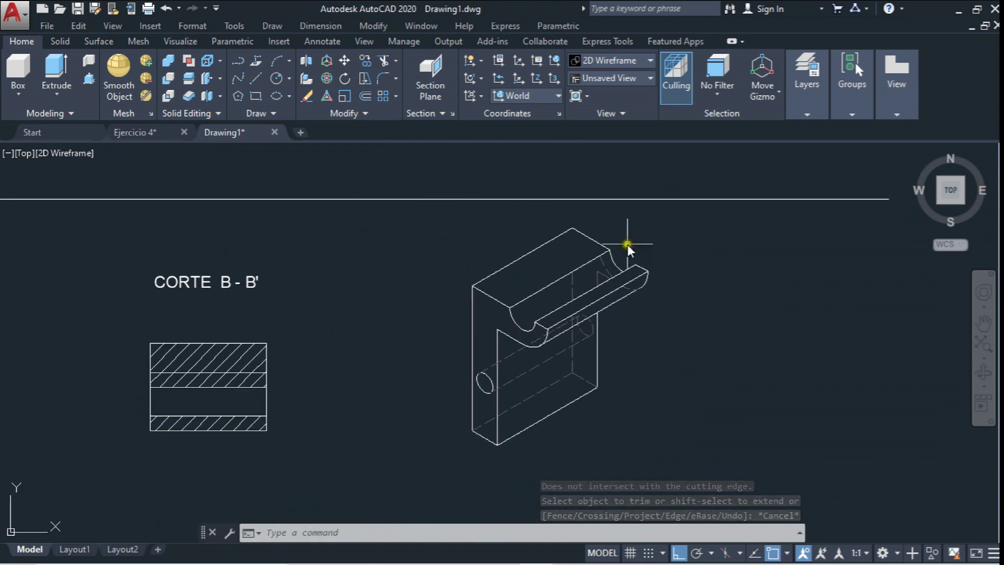
pyautogui.scroll(2, 601, 245)
pyautogui.click(452, 538)
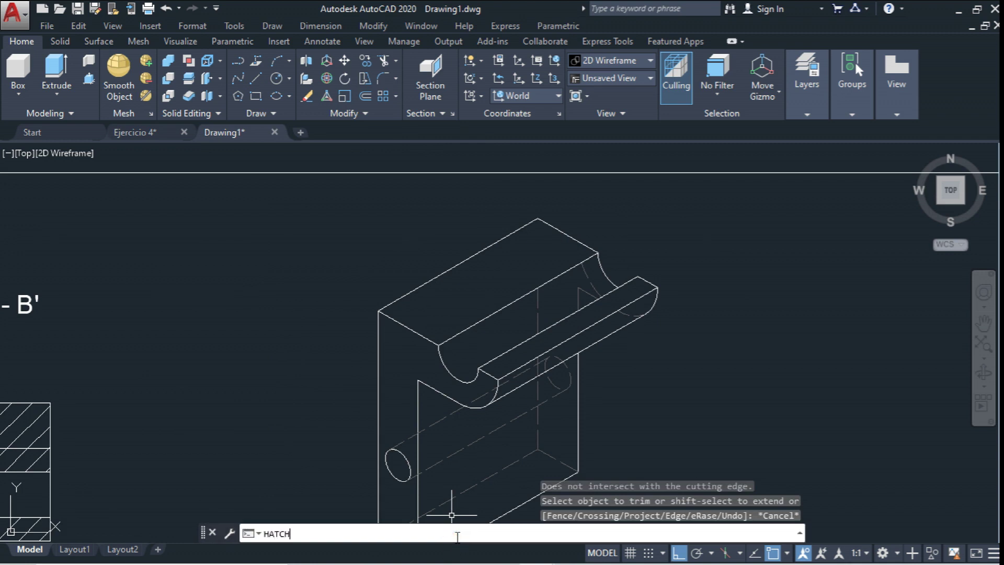
# Fill the slotted copy's top face and slot-side strip with ANSI31 diagonal hatching
pyautogui.press('Return')
pyautogui.click(241, 77)
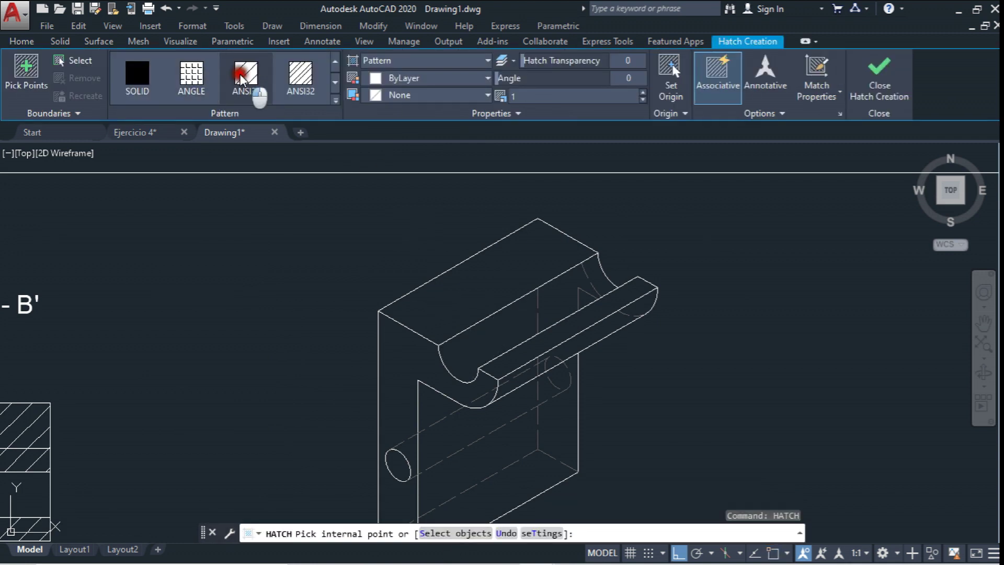
pyautogui.click(469, 284)
pyautogui.click(579, 320)
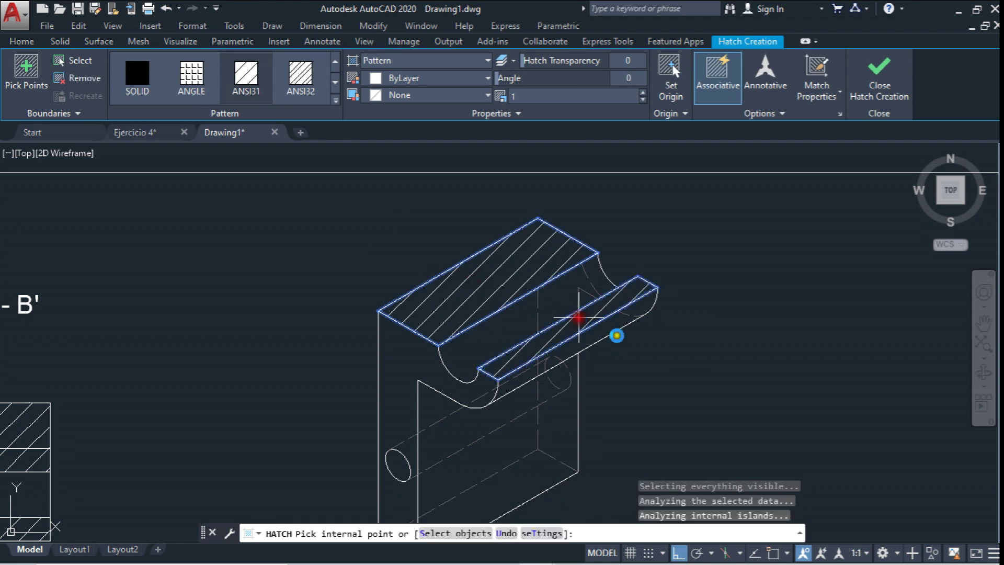
pyautogui.press('Return')
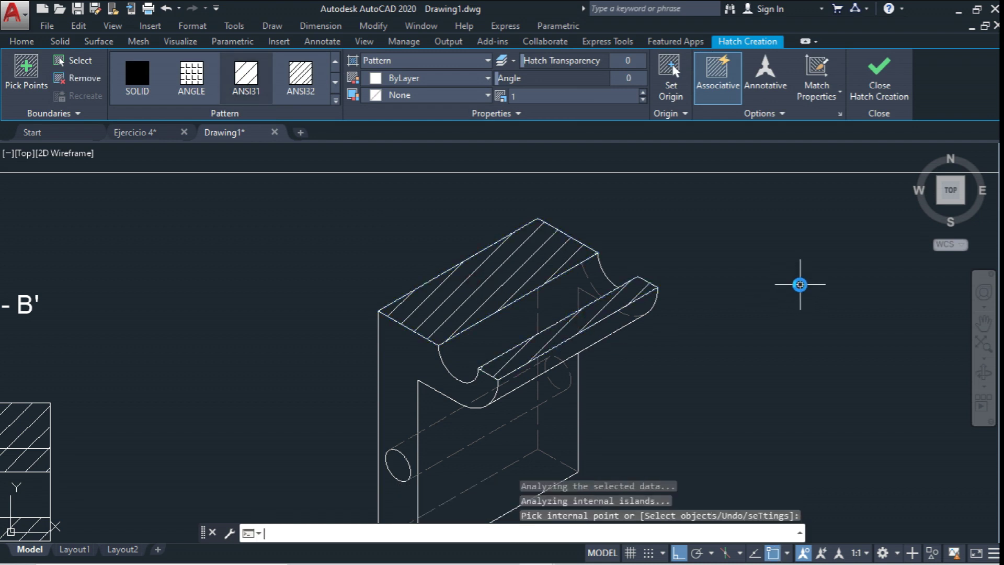
pyautogui.scroll(-3, 552, 316)
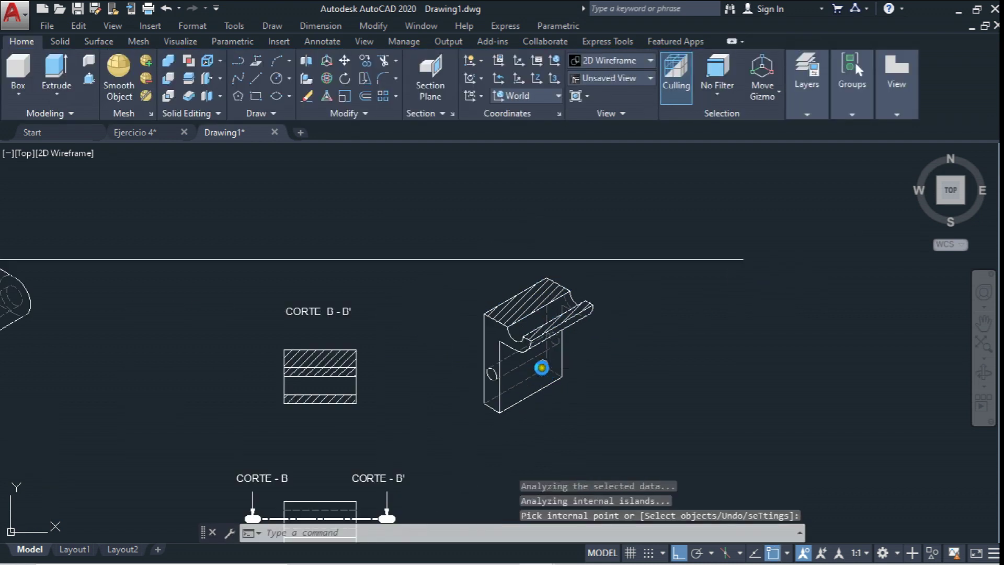
pyautogui.moveTo(538, 365); pyautogui.dragTo(588, 300, button='middle')
pyautogui.scroll(-2, 583, 314)
pyautogui.scroll(-1, 579, 332)
pyautogui.scroll(2, 576, 274)
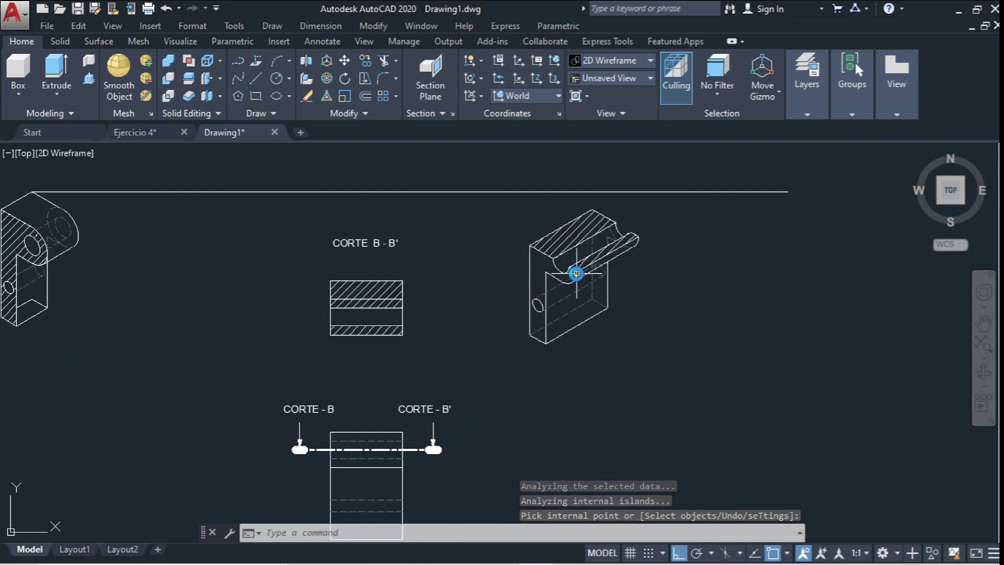
# Delete the long horizontal line from the drawing
pyautogui.click(343, 60)
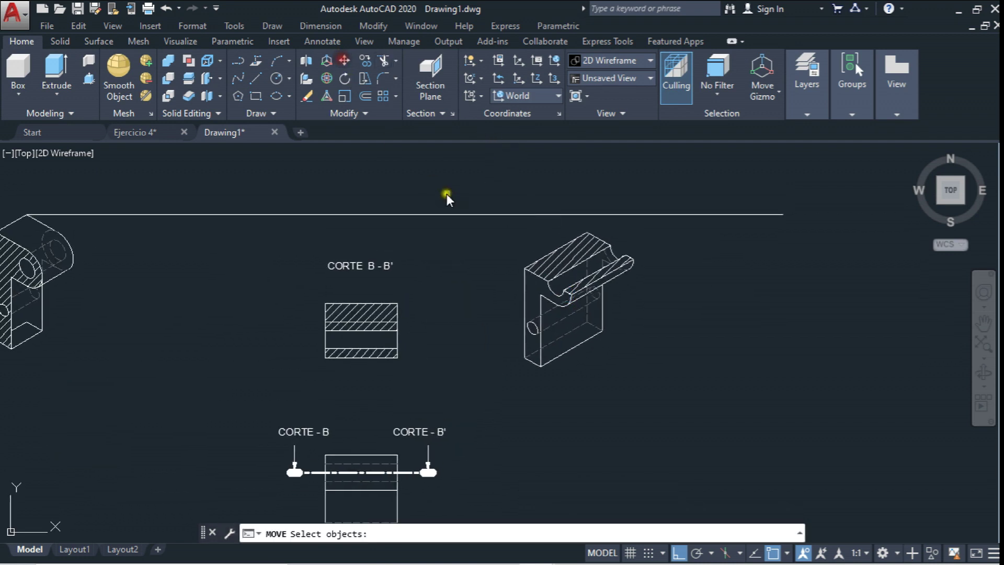
pyautogui.click(476, 189)
pyautogui.scroll(-3, 632, 316)
pyautogui.scroll(2, 587, 309)
pyautogui.scroll(1, 592, 272)
pyautogui.scroll(-1, 639, 314)
pyautogui.scroll(-1, 639, 314)
pyautogui.scroll(1, 444, 264)
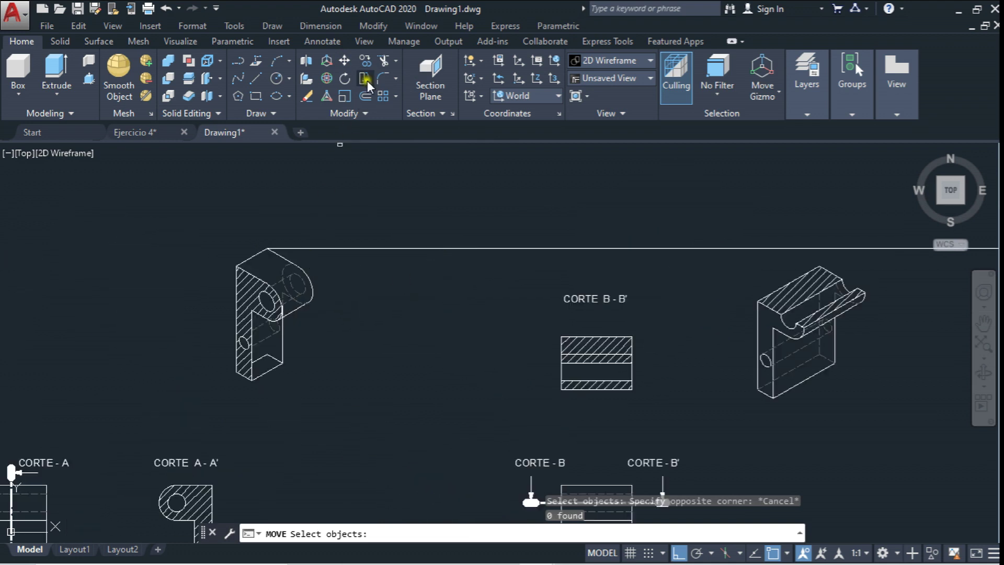
pyautogui.press('Escape')
pyautogui.click(418, 230)
pyautogui.click(410, 291)
pyautogui.press('Delete')
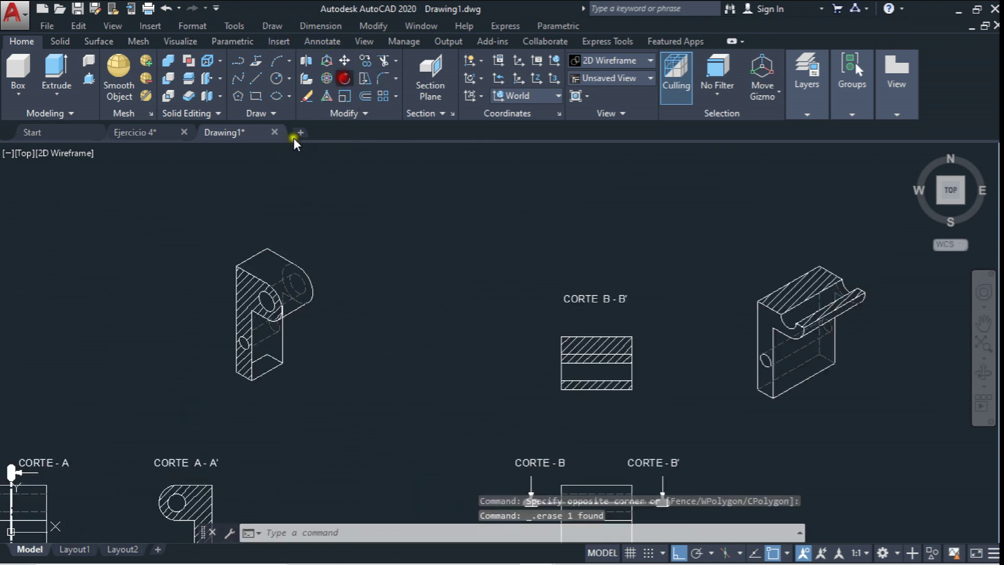
# Copy the left isometric part and place the copy beside the original
pyautogui.click(343, 79)
pyautogui.click(231, 202)
pyautogui.click(336, 385)
pyautogui.press('Return')
pyautogui.moveTo(336, 385); pyautogui.dragTo(432, 254, button='middle')
pyautogui.click(432, 254)
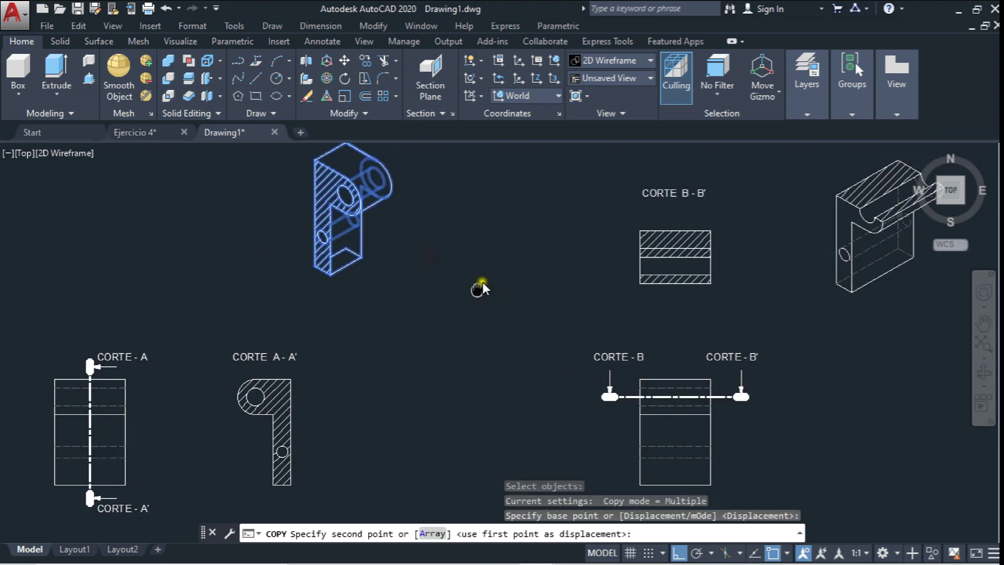
pyautogui.click(482, 281)
pyautogui.press('Return')
# Erase the hatching from the new copy
pyautogui.scroll(2, 482, 281)
pyautogui.click(404, 287)
pyautogui.press('Delete')
pyautogui.scroll(3, 401, 248)
pyautogui.scroll(-2, 347, 266)
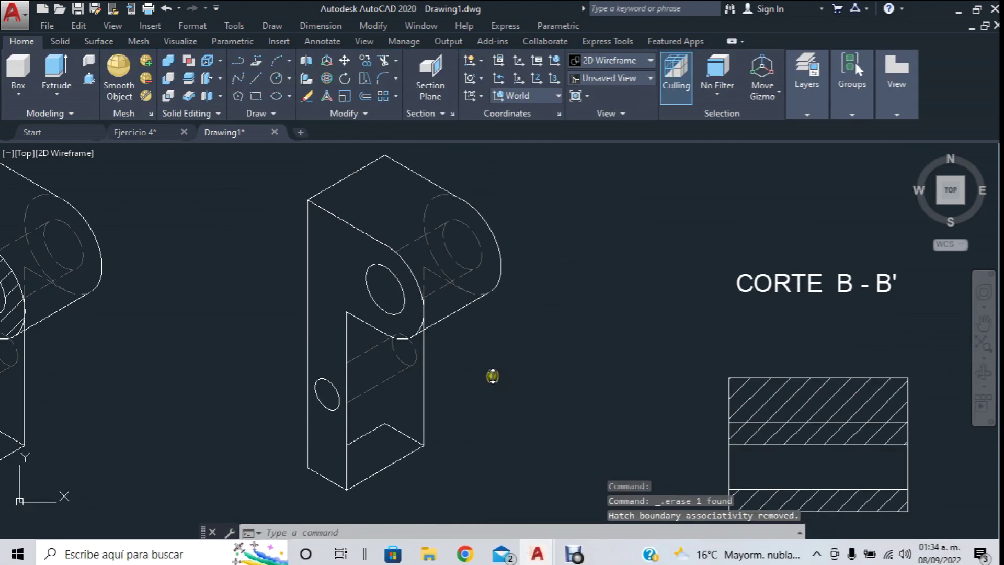
# Delete the hole circles from the copied part
pyautogui.click(407, 285)
pyautogui.press('Delete')
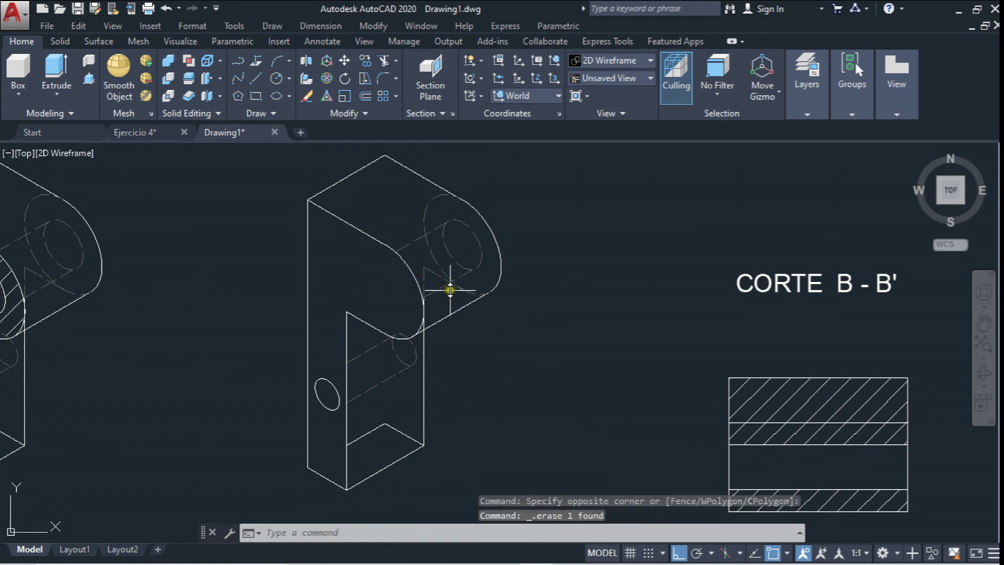
pyautogui.click(453, 293)
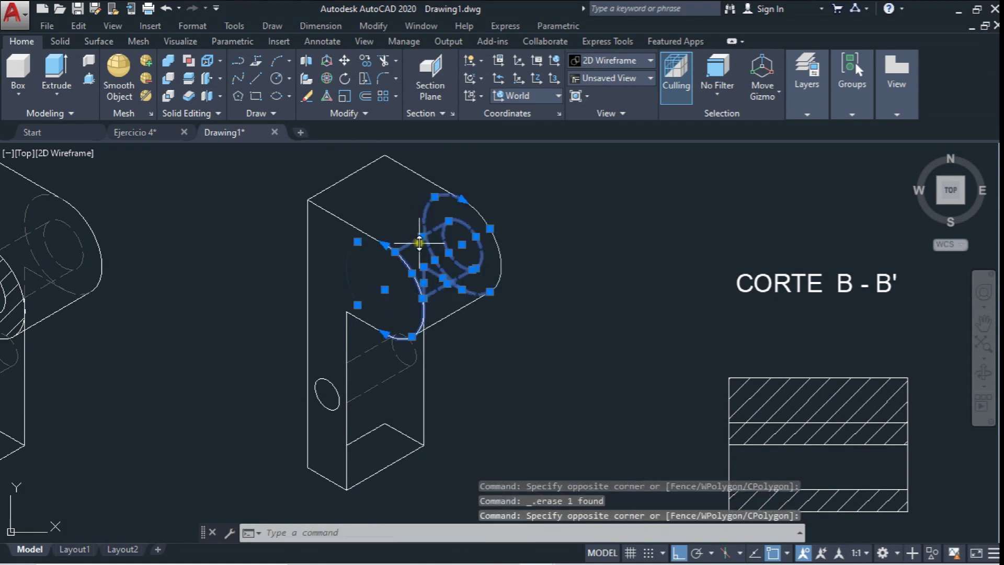
pyautogui.press('Escape')
pyautogui.moveTo(467, 252); pyautogui.dragTo(431, 215)
pyautogui.press('Delete')
# Trim away the inner arc and delete the stray diagonal line
pyautogui.click(384, 60)
pyautogui.click(471, 290)
pyautogui.click(447, 336)
pyautogui.press('Return')
pyautogui.click(409, 269)
pyautogui.press('Escape')
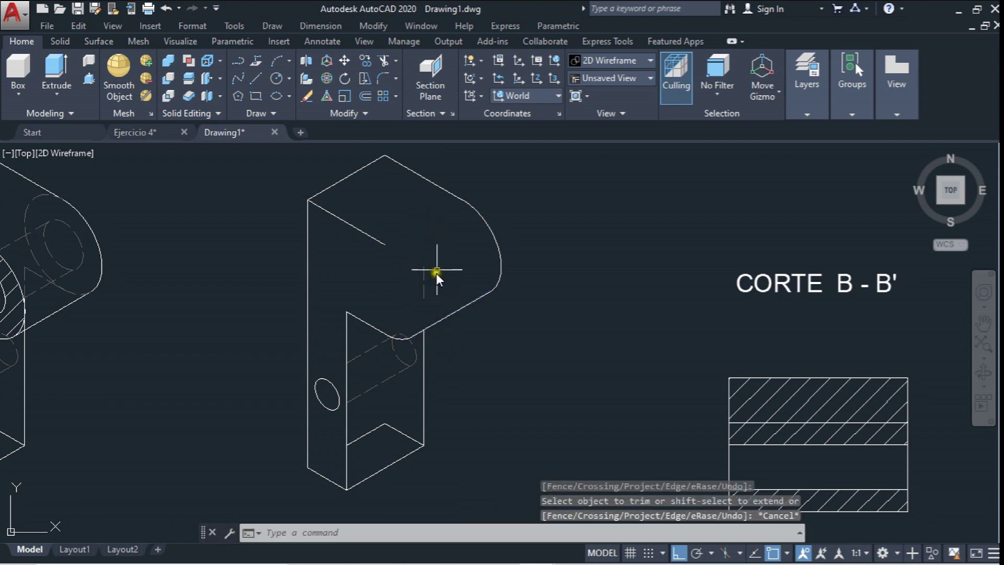
pyautogui.moveTo(432, 287); pyautogui.dragTo(371, 235)
pyautogui.press('Delete')
# Trim off the small arc piece and erase the leftover interior lines and arcs
pyautogui.click(369, 63)
pyautogui.click(424, 356)
pyautogui.press('Return')
pyautogui.click(417, 334)
pyautogui.press('Escape')
pyautogui.click(411, 296)
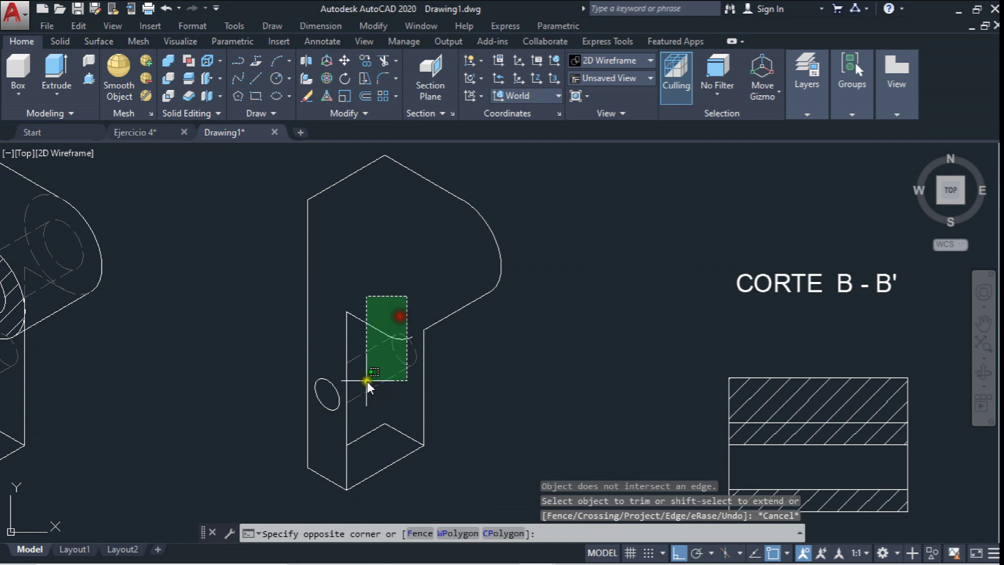
pyautogui.click(321, 422)
pyautogui.press('Delete')
# Window-select the remaining P-shaped outline and open the layer list
pyautogui.click(364, 441)
pyautogui.moveTo(388, 381); pyautogui.dragTo(393, 345, button='middle')
pyautogui.scroll(-3, 393, 345)
pyautogui.click(425, 202)
pyautogui.click(516, 347)
pyautogui.scroll(1, 525, 200)
pyautogui.click(807, 132)
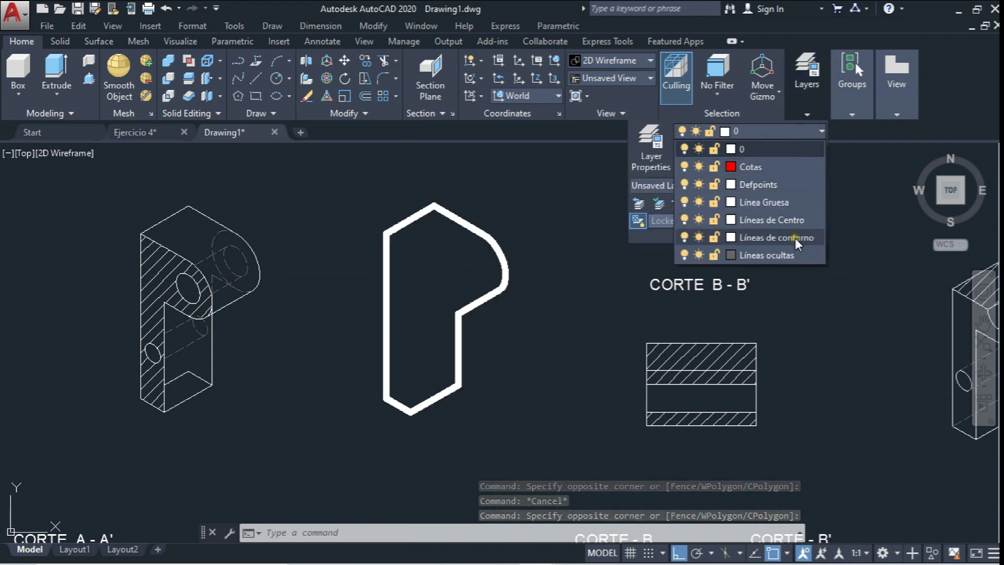
# Put the P outline on the Líneas de contorno layer
pyautogui.click(795, 237)
pyautogui.moveTo(406, 276); pyautogui.dragTo(467, 274, button='middle')
pyautogui.press('Escape')
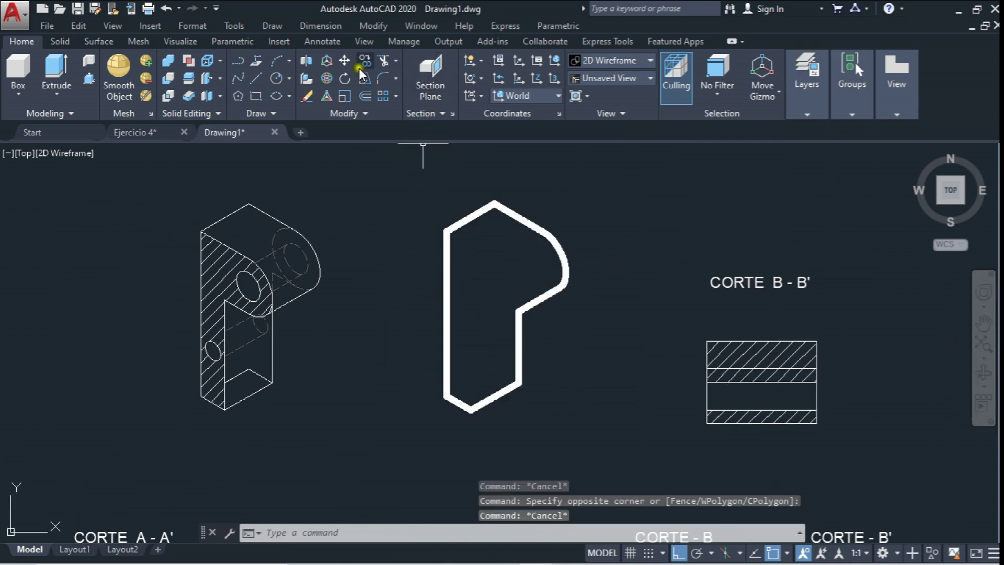
# Move the thick P outline from its top corner onto the matching vertex of the hatched isometric
pyautogui.click(343, 62)
pyautogui.scroll(-3, 383, 193)
pyautogui.scroll(3, 384, 188)
pyautogui.click(386, 179)
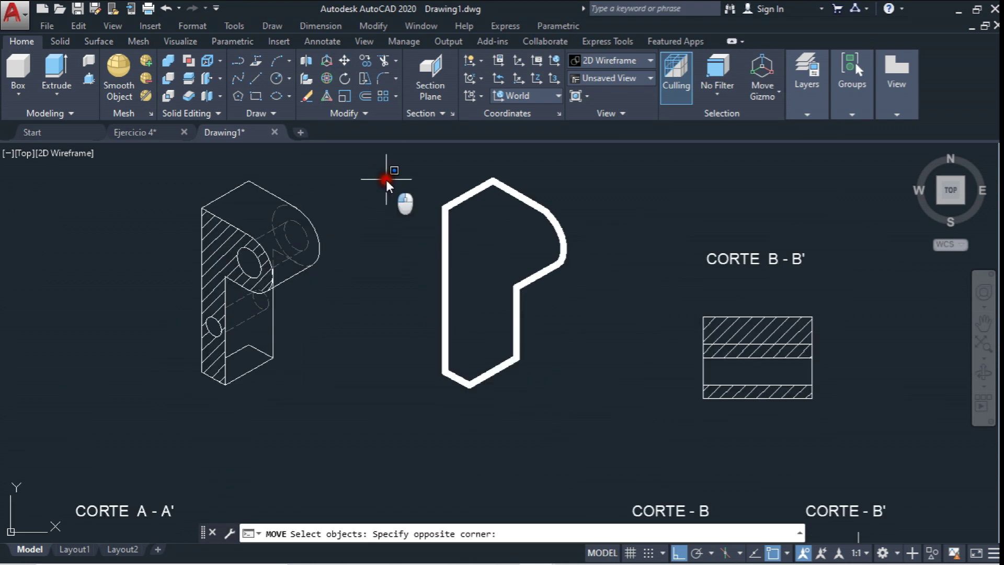
pyautogui.click(566, 382)
pyautogui.press('Return')
pyautogui.click(492, 179)
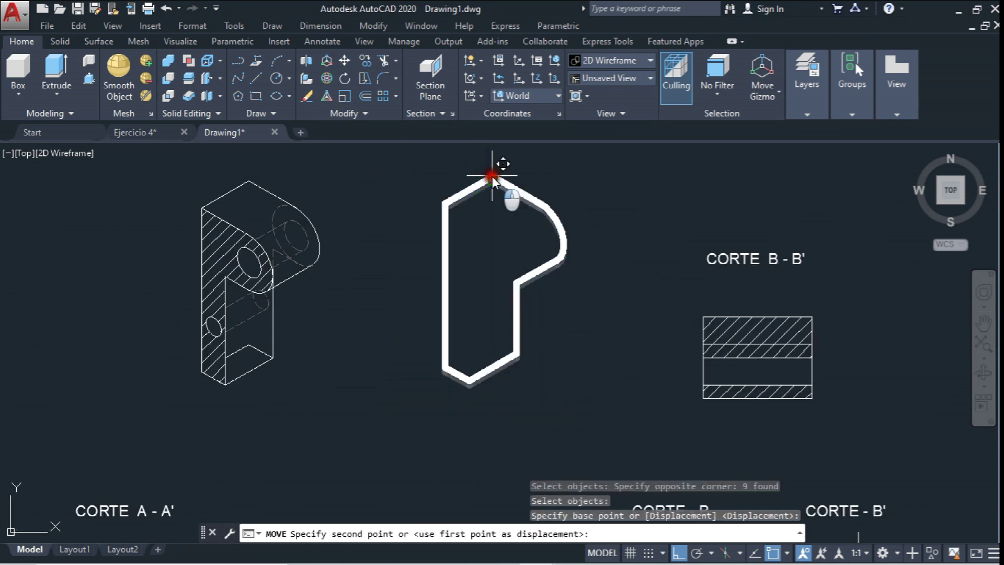
pyautogui.click(256, 170)
pyautogui.scroll(-4, 248, 178)
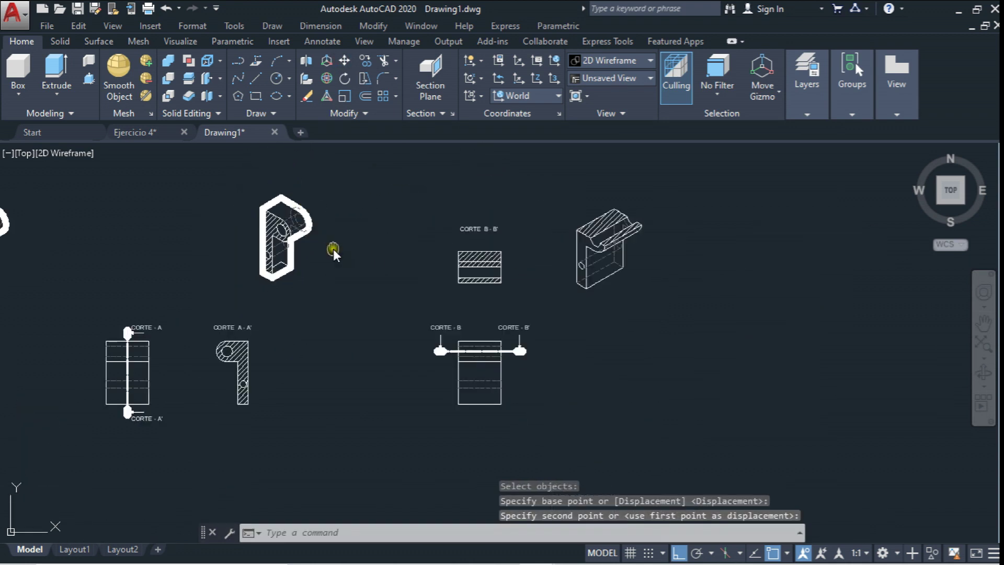
pyautogui.scroll(3, 322, 298)
pyautogui.scroll(-3, 310, 335)
pyautogui.scroll(1, 361, 313)
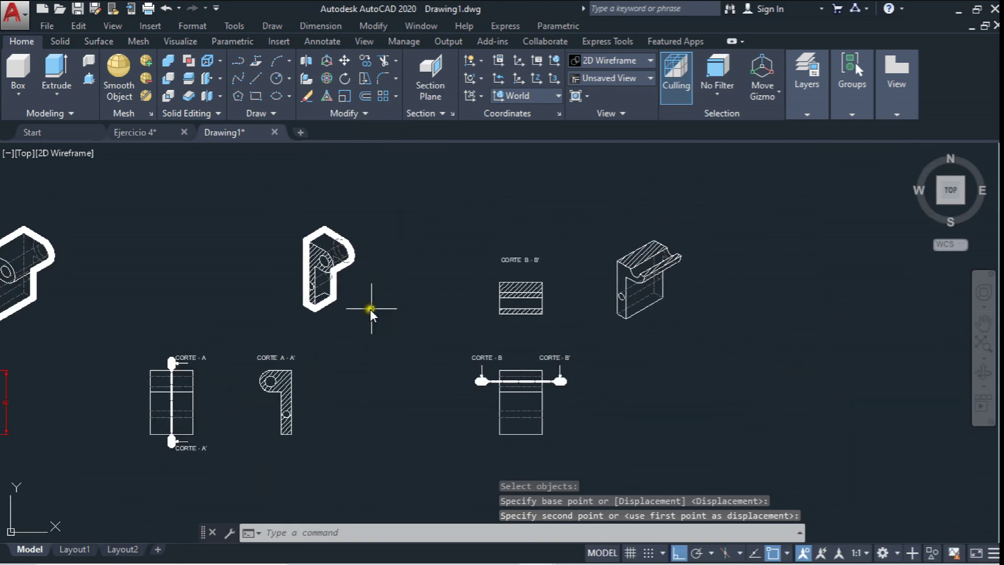
pyautogui.scroll(2, 375, 312)
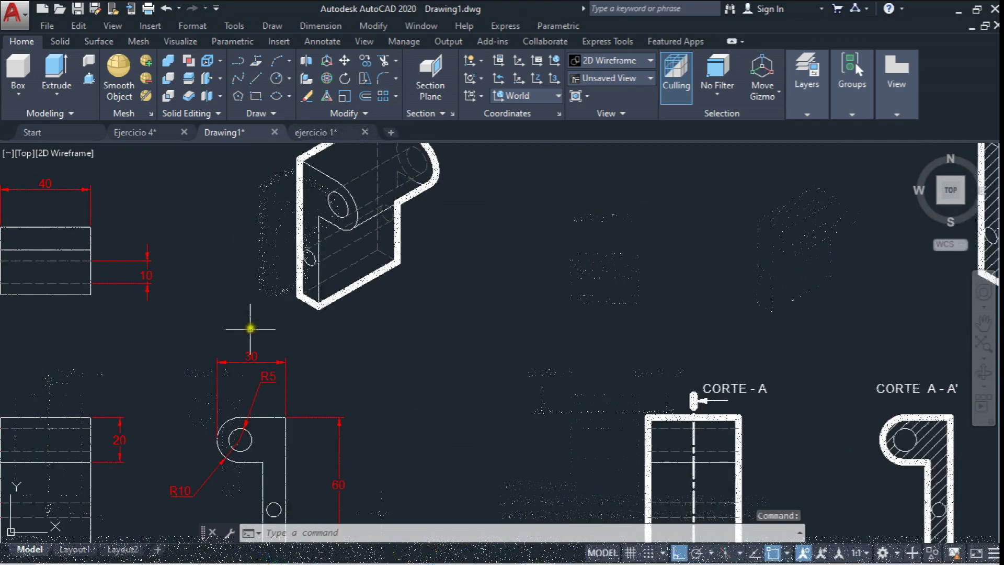
# Shift the B-B' views group further right
pyautogui.scroll(-1, 393, 325)
pyautogui.scroll(-2, 399, 314)
pyautogui.moveTo(478, 301); pyautogui.dragTo(299, 296, button='middle')
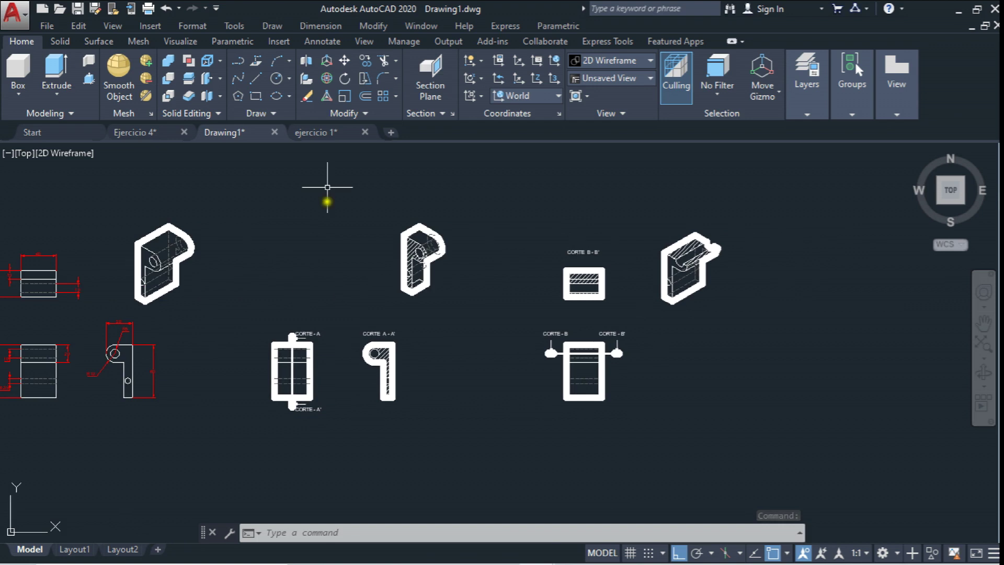
pyautogui.click(345, 60)
pyautogui.click(510, 189)
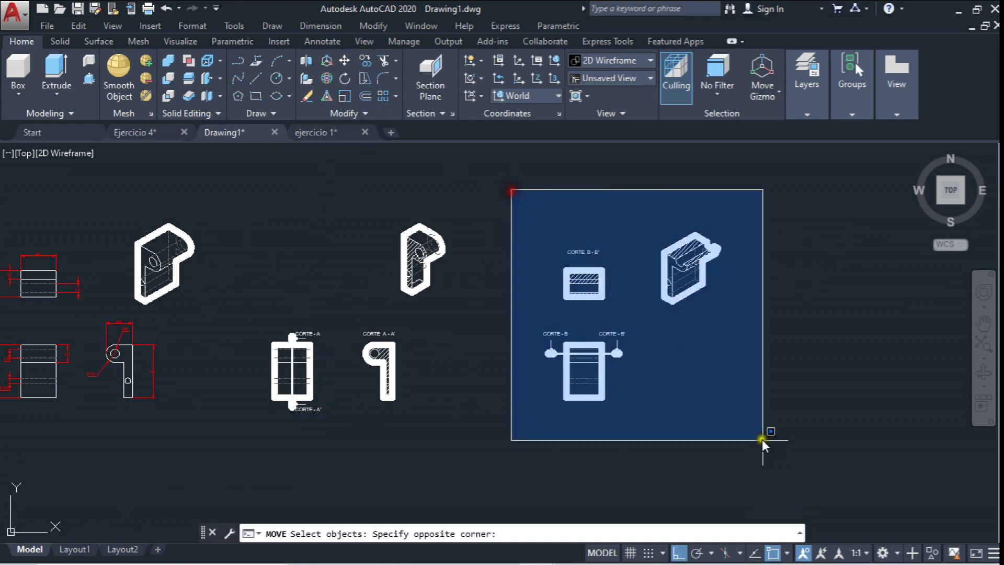
pyautogui.click(760, 440)
pyautogui.moveTo(664, 385)
pyautogui.mouseDown(button='middle')
pyautogui.moveTo(475, 344)
pyautogui.moveTo(817, 349)
pyautogui.mouseUp(button='middle')
pyautogui.press('Return')
pyautogui.click(475, 346)
pyautogui.click(639, 358)
# Move the next group of views further right
pyautogui.click(351, 56)
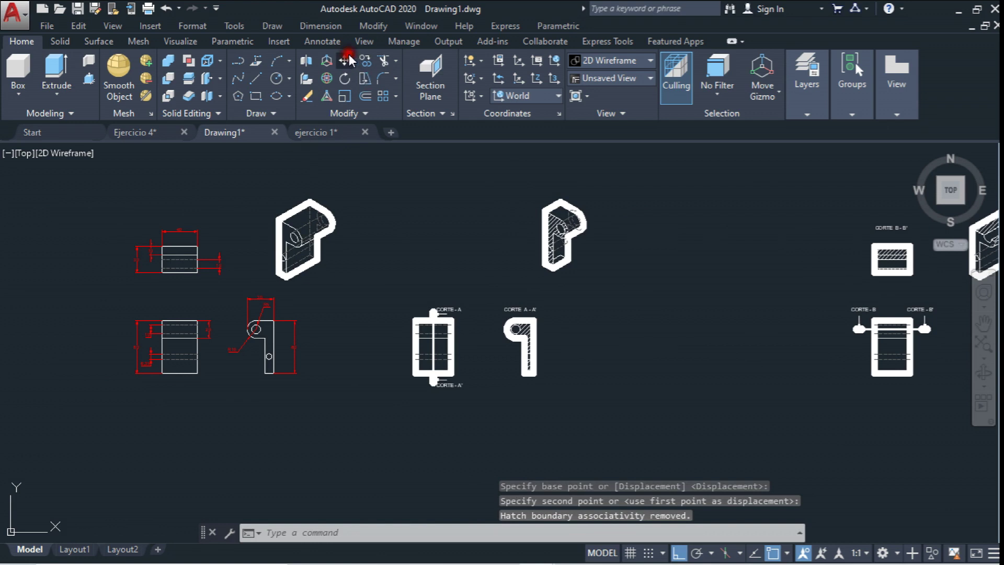
pyautogui.click(370, 165)
pyautogui.click(652, 415)
pyautogui.press('Return')
pyautogui.click(570, 432)
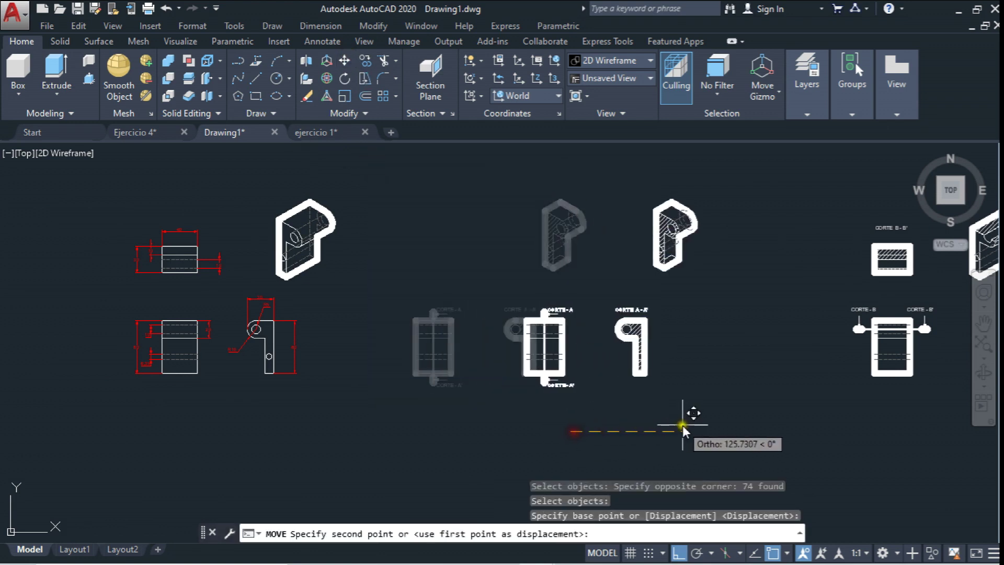
pyautogui.click(667, 425)
pyautogui.scroll(-3, 657, 397)
pyautogui.scroll(-2, 309, 372)
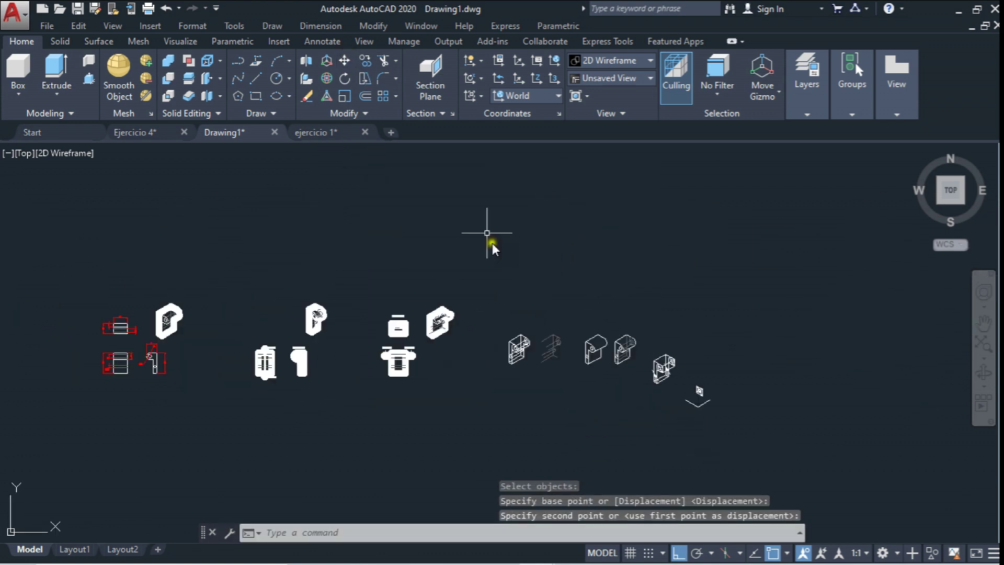
# Move the right-hand isometrics and the section views group further right
pyautogui.click(351, 62)
pyautogui.click(500, 311)
pyautogui.click(731, 452)
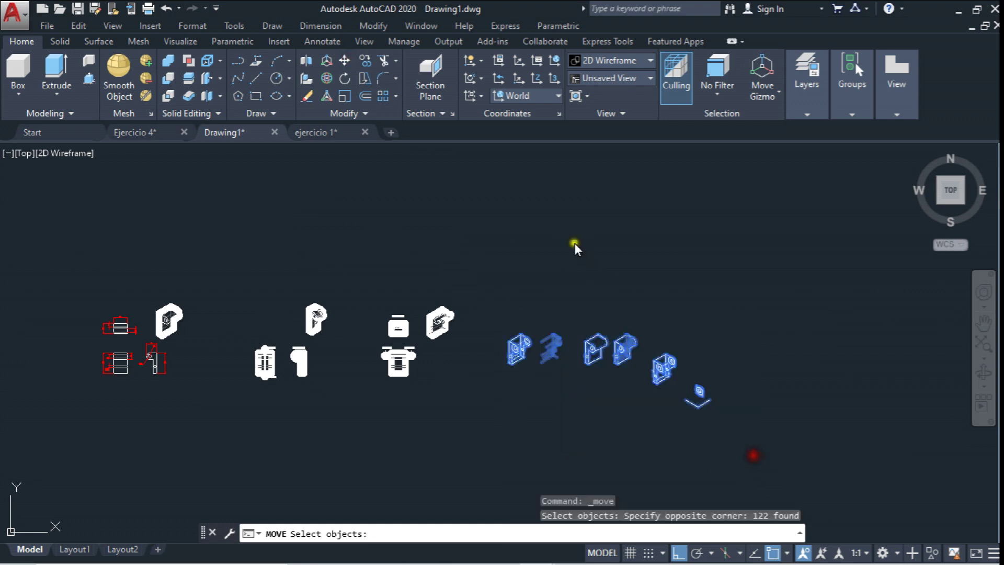
pyautogui.rightClick(574, 243)
pyautogui.click(516, 247)
pyautogui.click(627, 247)
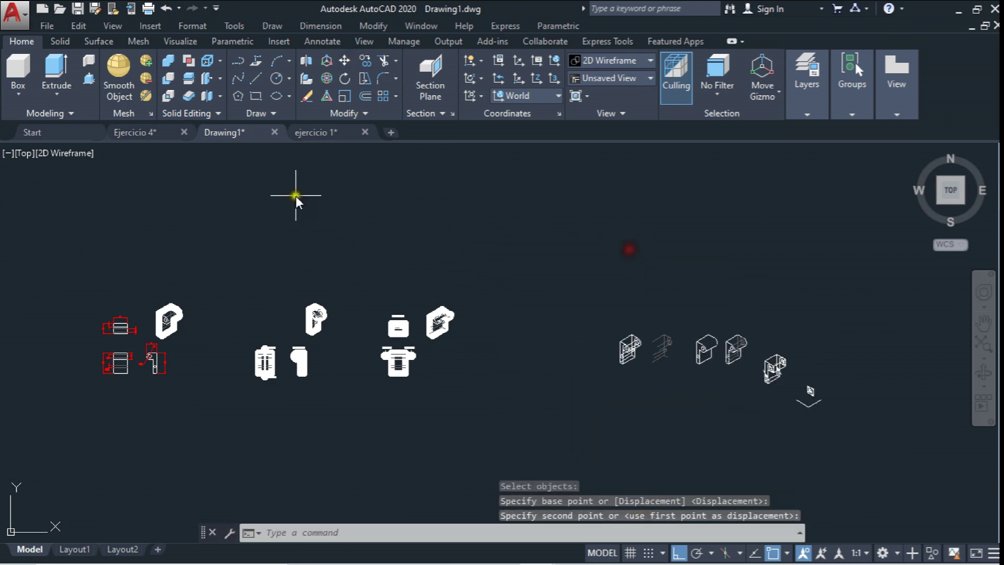
pyautogui.click(349, 63)
pyautogui.click(351, 271)
pyautogui.click(524, 412)
pyautogui.rightClick(463, 404)
pyautogui.click(465, 406)
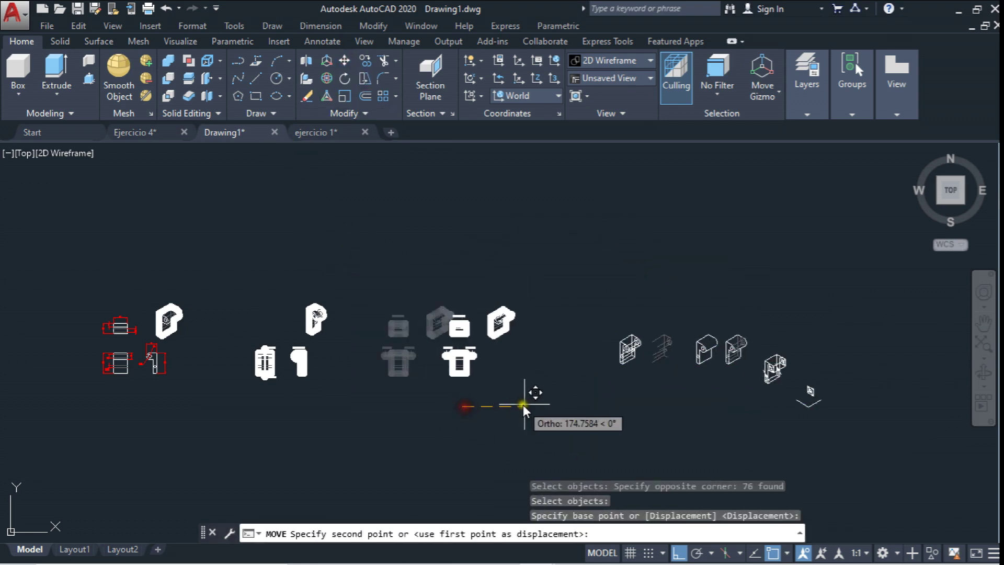
pyautogui.click(523, 405)
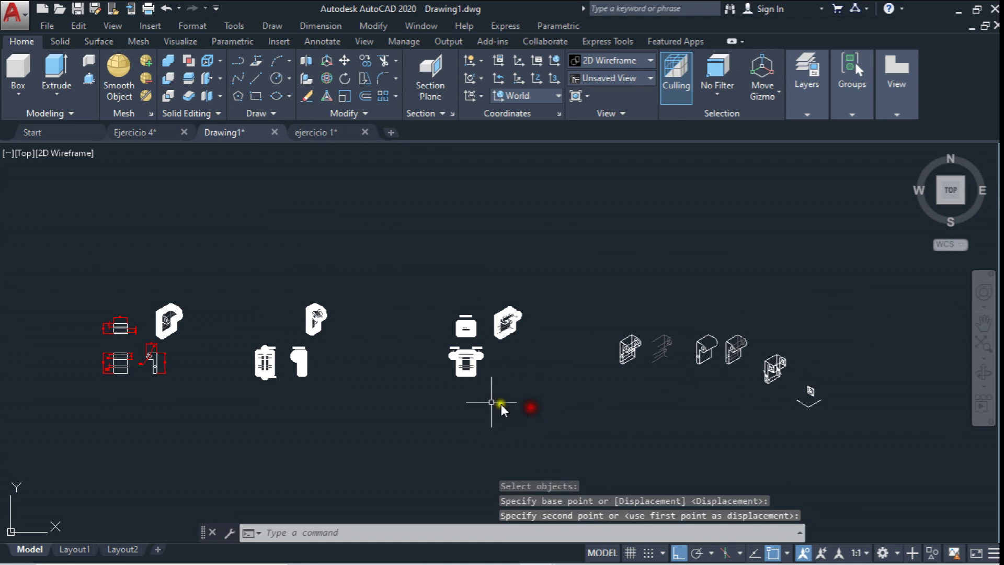
# Move the first set of views further left and bring them into view
pyautogui.click(345, 62)
pyautogui.click(259, 276)
pyautogui.click(427, 410)
pyautogui.rightClick(423, 411)
pyautogui.click(421, 411)
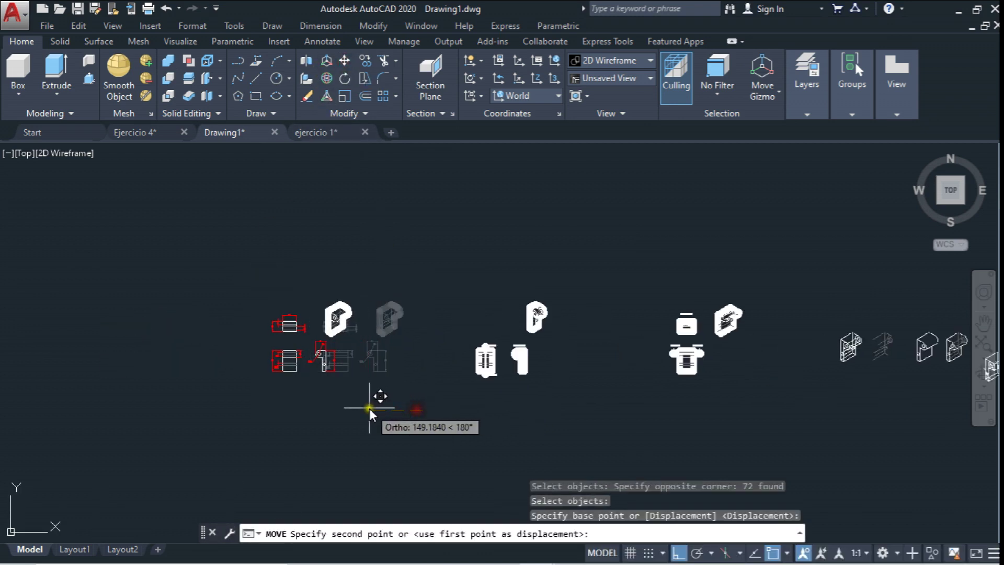
pyautogui.click(369, 409)
pyautogui.scroll(3, 422, 339)
pyautogui.moveTo(434, 309)
pyautogui.mouseDown(button='middle')
pyautogui.moveTo(469, 346)
pyautogui.moveTo(532, 346)
pyautogui.mouseUp(button='middle')
pyautogui.scroll(2, 509, 352)
pyautogui.scroll(1, 449, 380)
pyautogui.scroll(2, 542, 339)
pyautogui.scroll(-2, 343, 301)
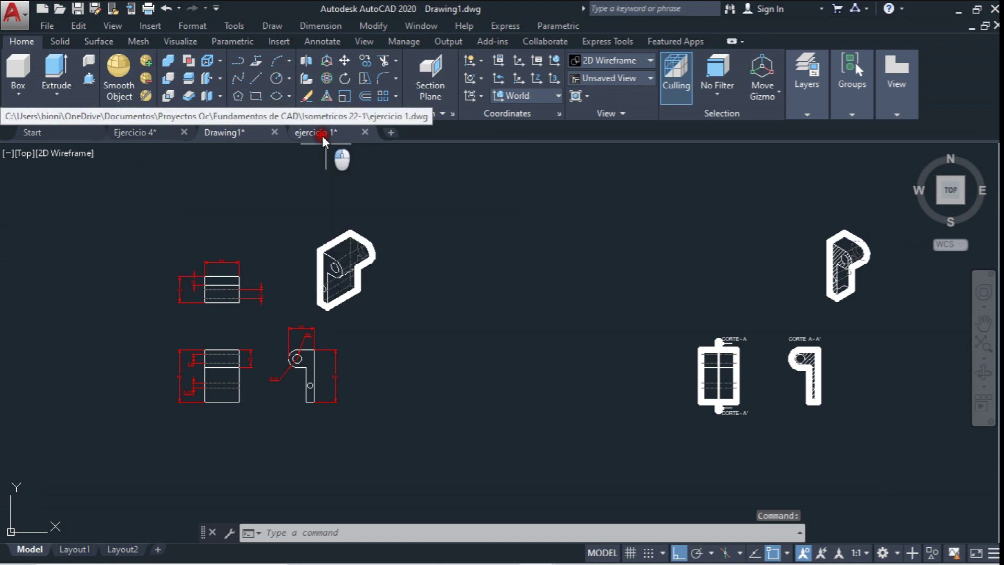
# Copy the left title-block frame from ejercicio 1 and paste it into Drawing1 around the views
pyautogui.click(322, 136)
pyautogui.click(258, 195)
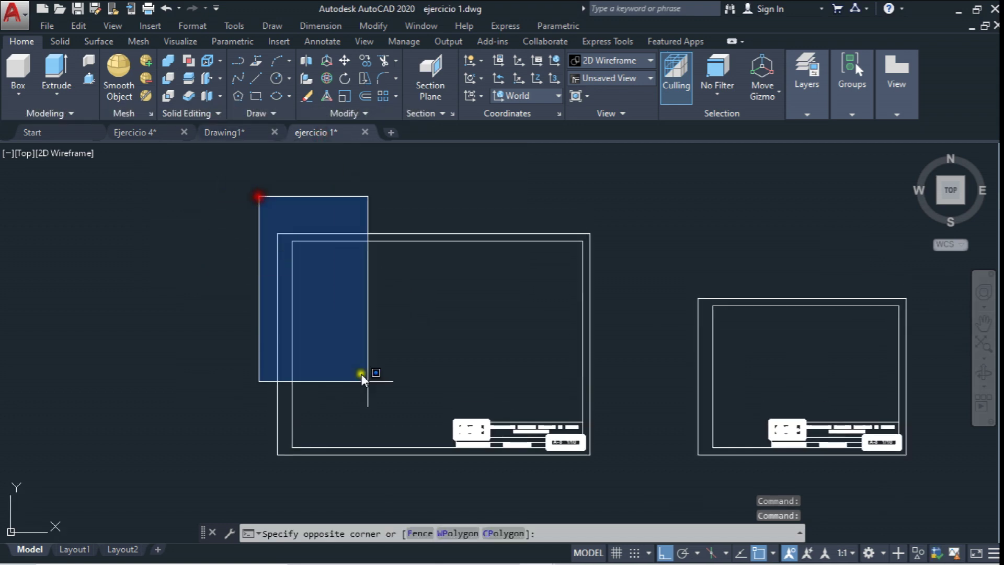
pyautogui.click(605, 489)
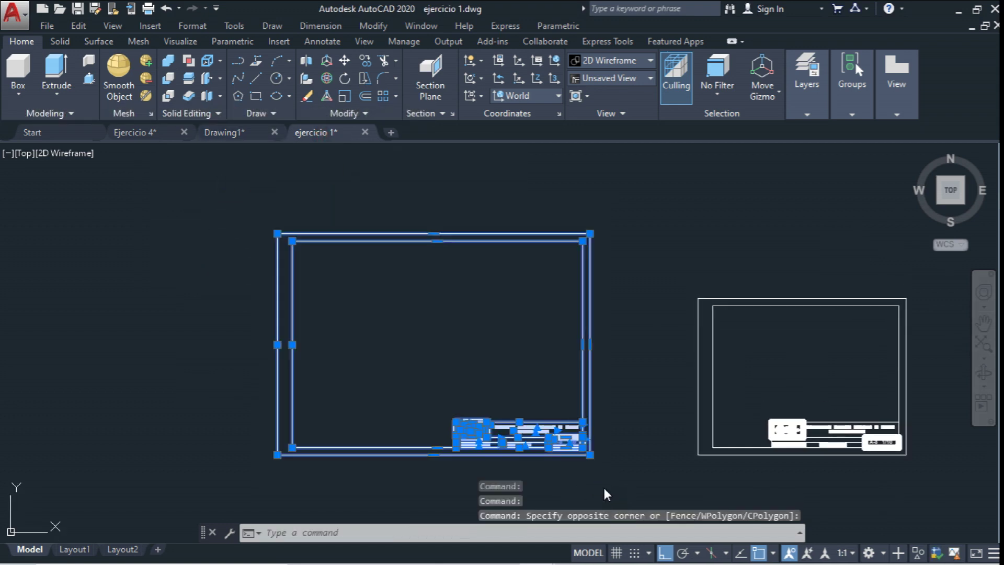
pyautogui.hotkey('ctrl', 'c')
pyautogui.click(223, 134)
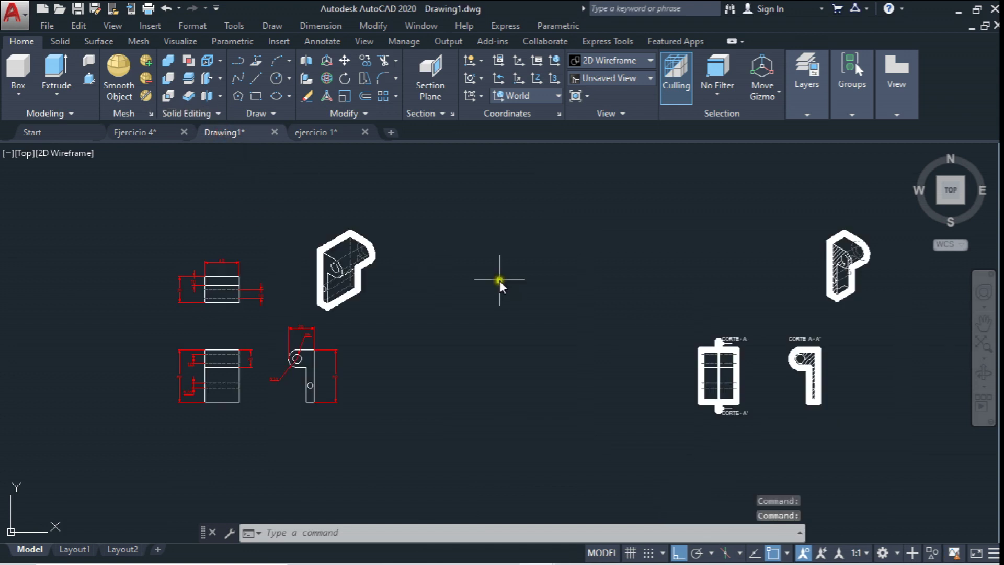
pyautogui.scroll(-2, 475, 273)
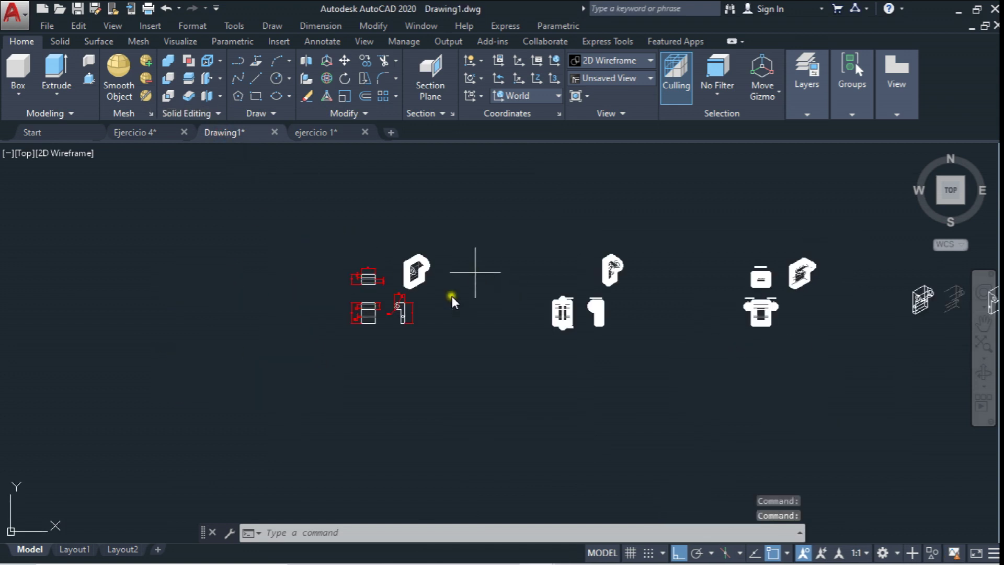
pyautogui.hotkey('ctrl', 'v')
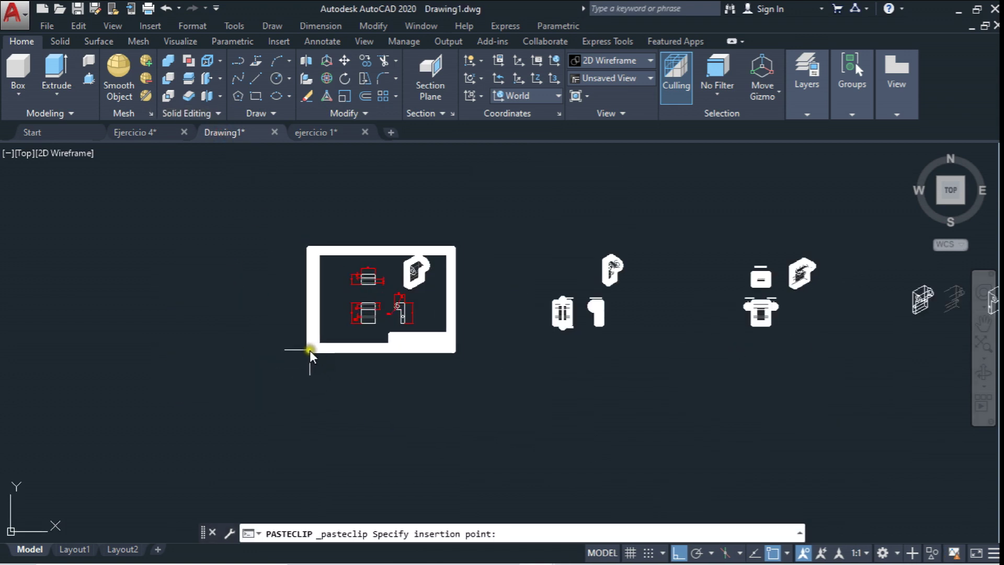
pyautogui.click(312, 347)
pyautogui.scroll(3, 443, 301)
pyautogui.moveTo(444, 300); pyautogui.dragTo(473, 306, button='middle')
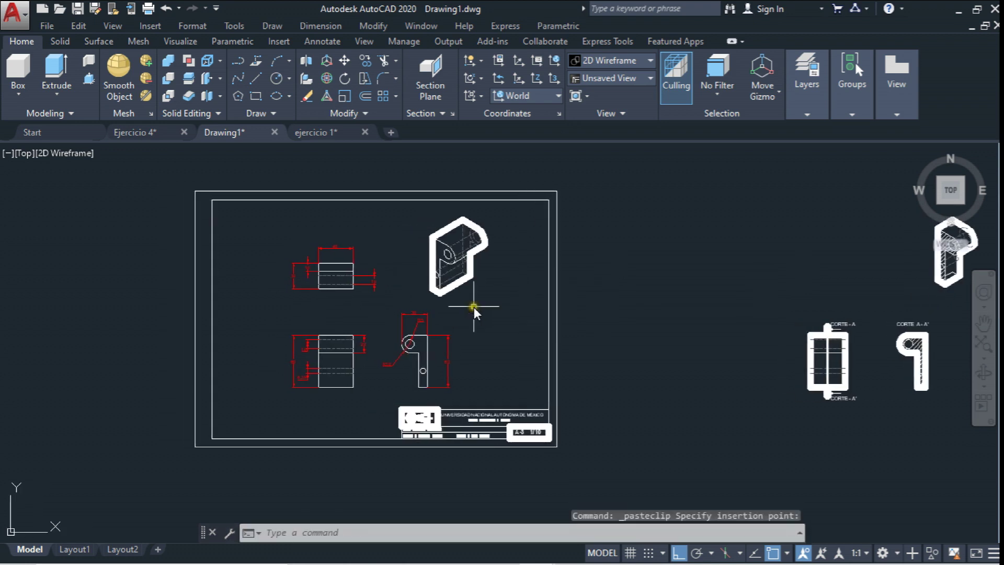
# Move the pasted frame border and title block further right
pyautogui.write('m')
pyautogui.press('Return')
pyautogui.click(619, 476)
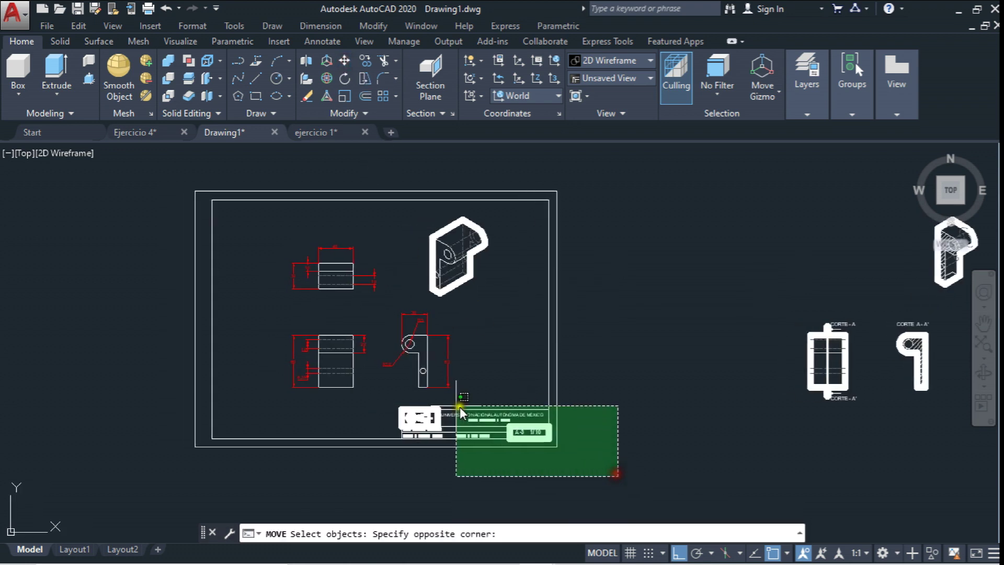
pyautogui.click(396, 398)
pyautogui.click(239, 348)
pyautogui.click(145, 287)
pyautogui.press('Return')
pyautogui.click(614, 256)
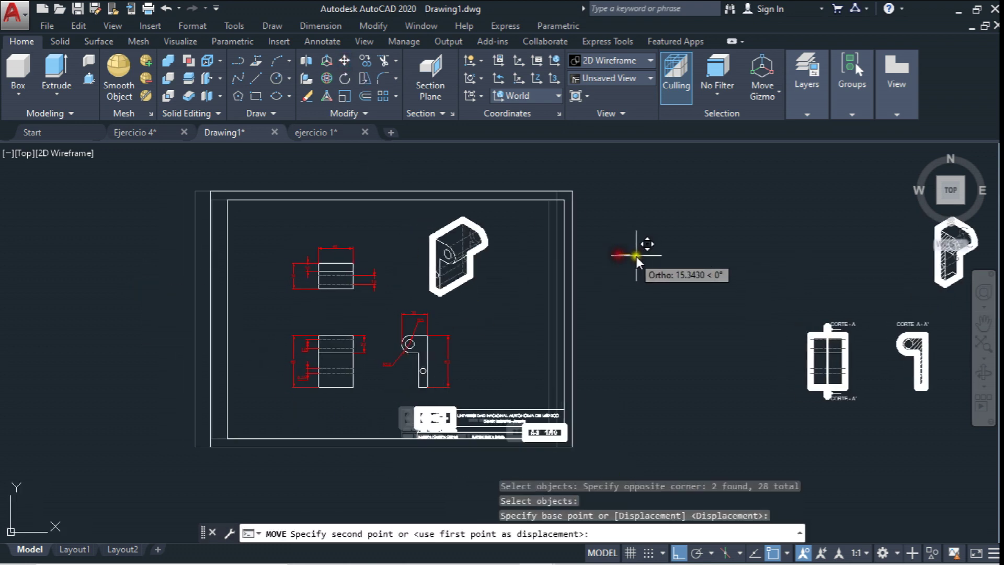
pyautogui.click(668, 266)
pyautogui.press('Escape')
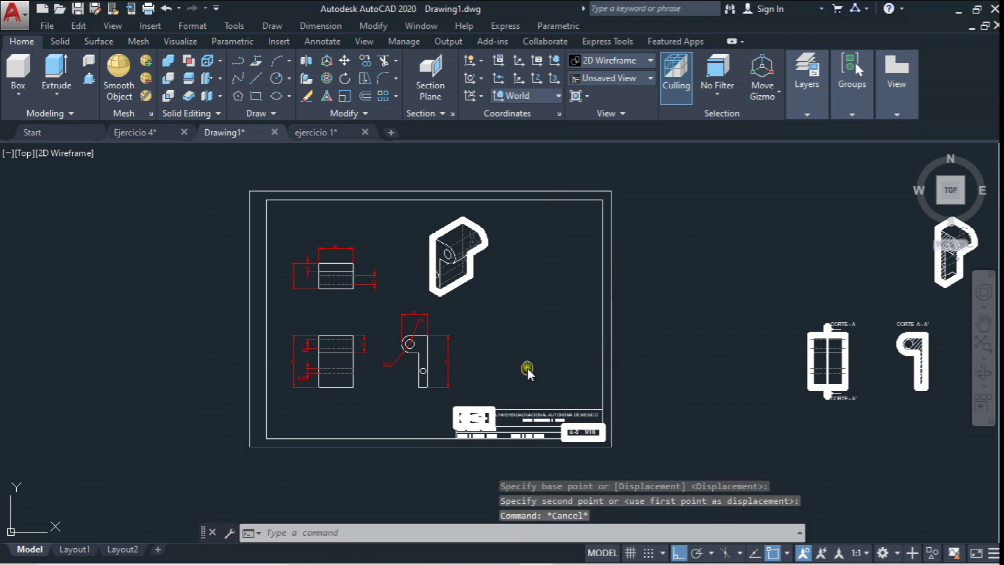
pyautogui.click(350, 62)
# Move the isometric part toward the sheet's right side
pyautogui.click(418, 212)
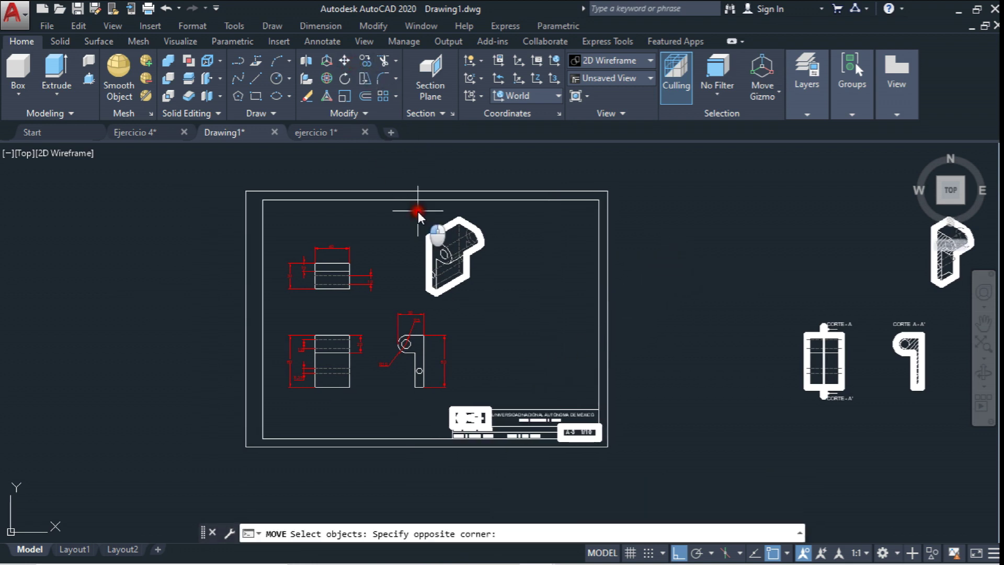
pyautogui.click(518, 305)
pyautogui.press('Return')
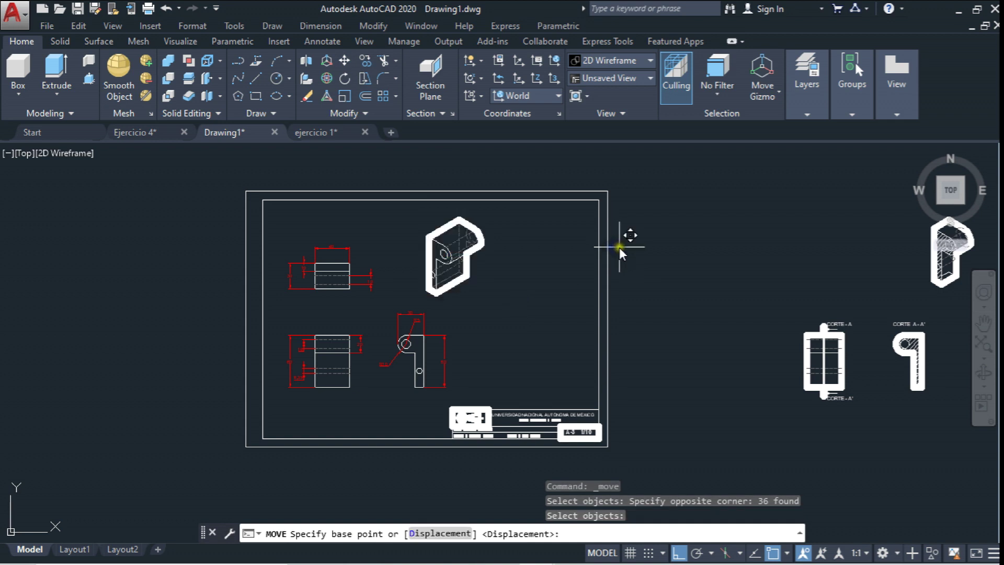
pyautogui.click(619, 247)
pyautogui.click(718, 259)
pyautogui.press('Escape')
pyautogui.click(346, 65)
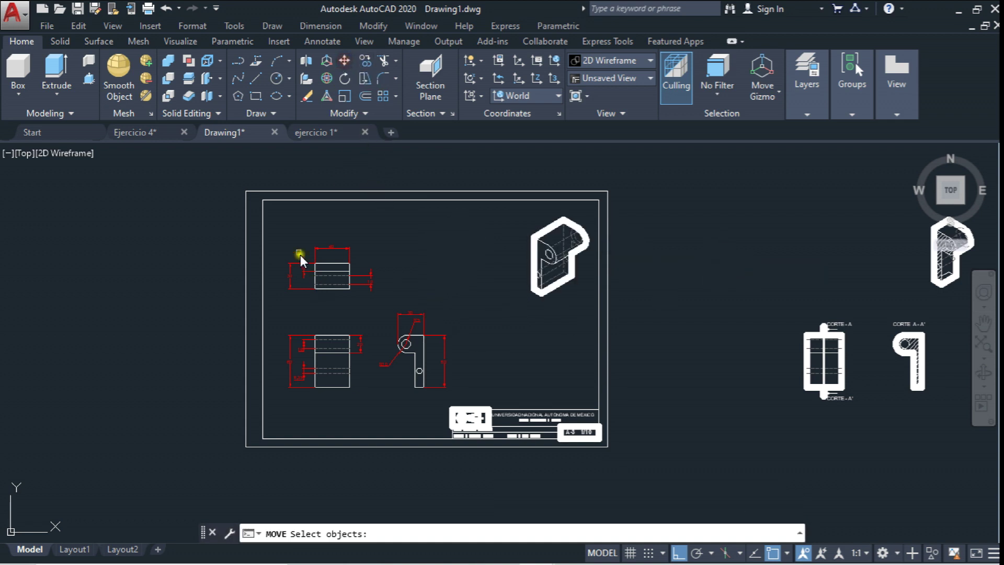
pyautogui.press('Return')
pyautogui.click(481, 318)
pyautogui.click(479, 328)
pyautogui.press('Escape')
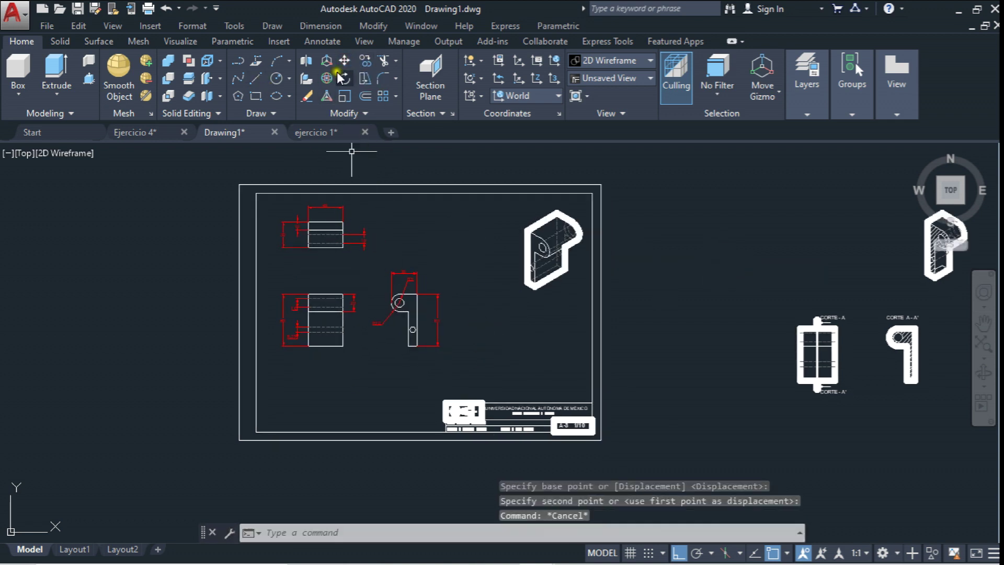
# Move the empty border and title block below the views
pyautogui.click(345, 63)
pyautogui.moveTo(639, 452)
pyautogui.mouseDown()
pyautogui.moveTo(273, 467)
pyautogui.moveTo(189, 378)
pyautogui.mouseUp()
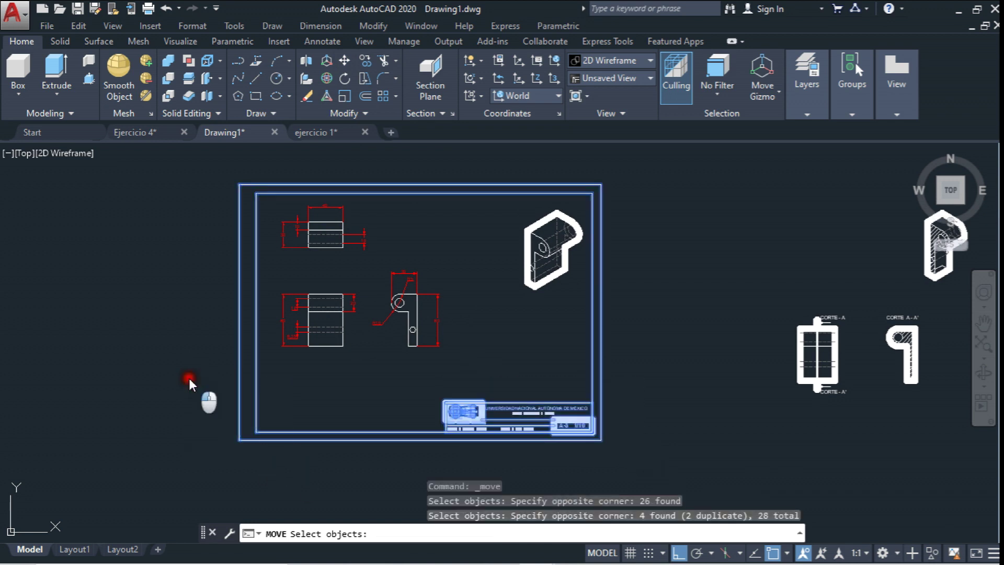
pyautogui.scroll(-5, 544, 324)
pyautogui.press('Return')
pyautogui.click(594, 251)
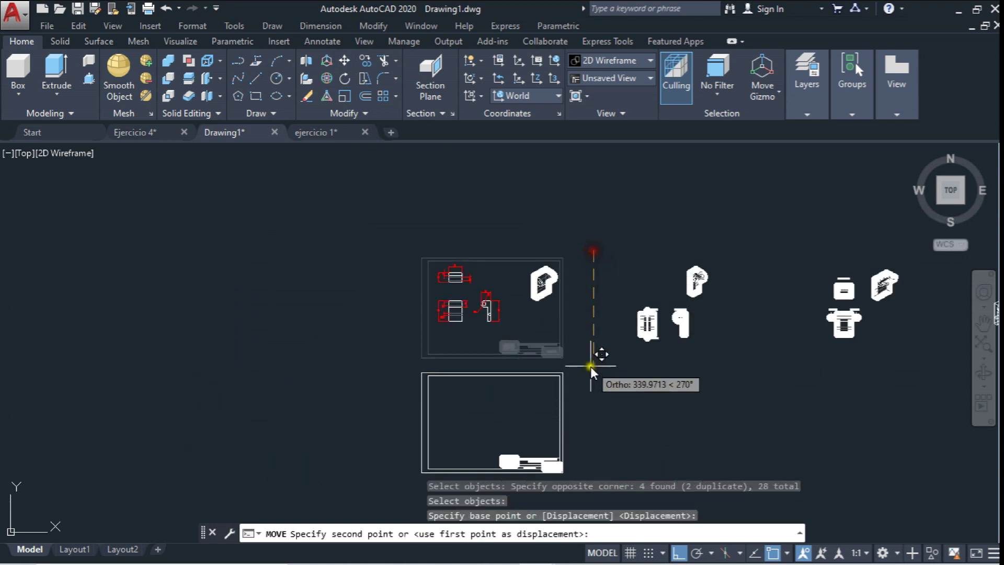
pyautogui.click(591, 367)
pyautogui.press('Escape')
pyautogui.moveTo(573, 377); pyautogui.dragTo(553, 313, button='middle')
# Scale the border and title block by 0.9 from its corner
pyautogui.write('s')
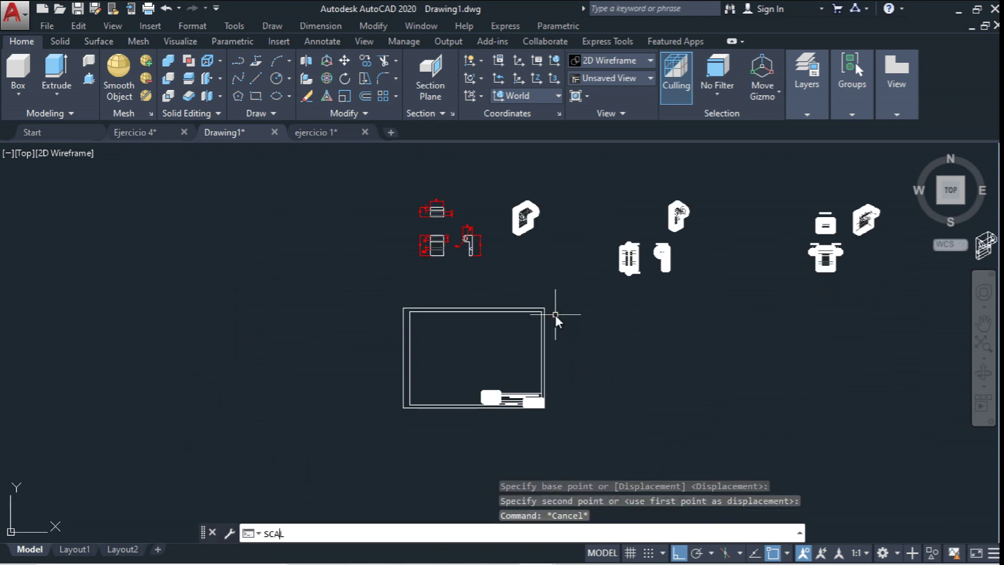
pyautogui.write('LE')
pyautogui.press('Return')
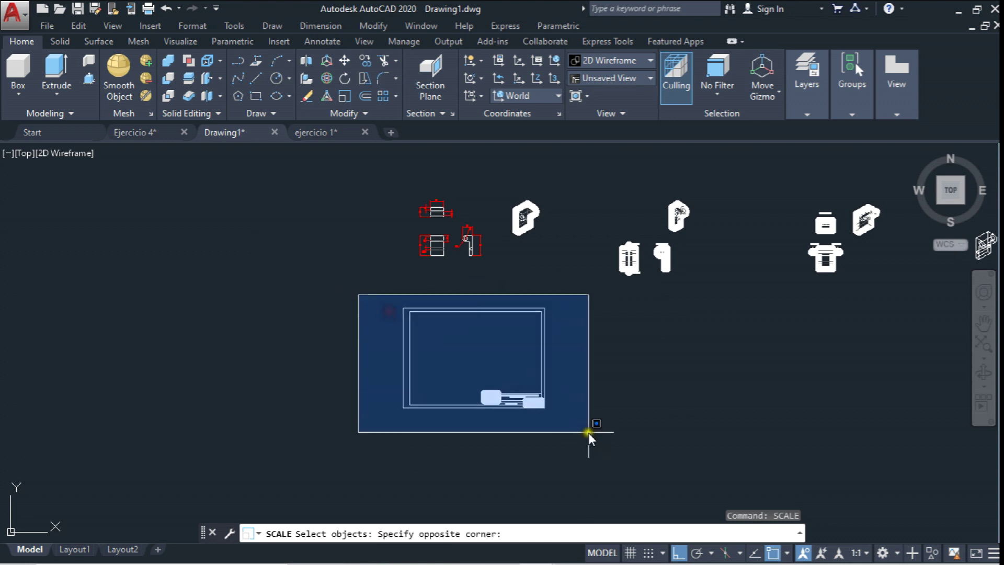
pyautogui.click(589, 432)
pyautogui.press('Return')
pyautogui.click(545, 407)
pyautogui.write('.9')
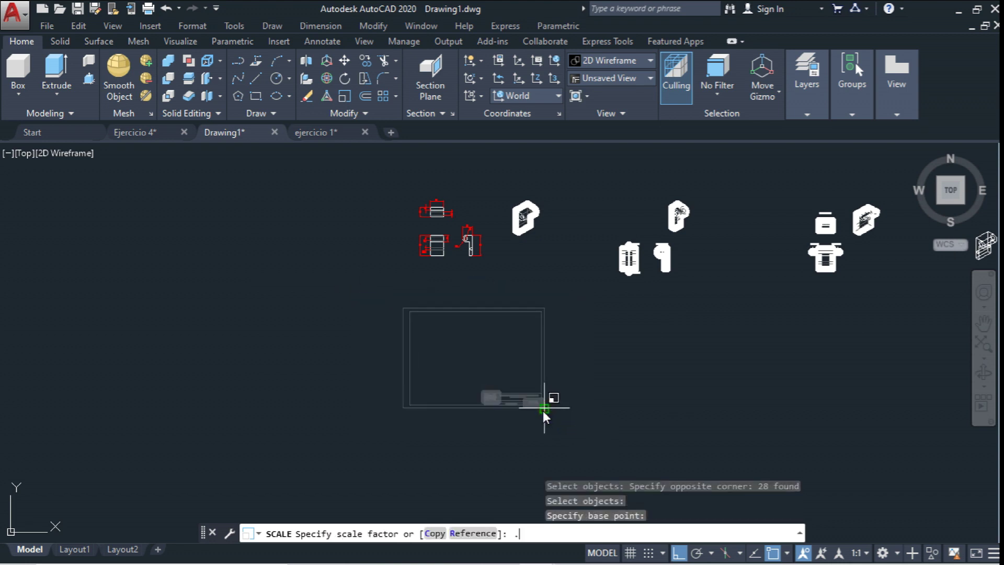
pyautogui.press('Return')
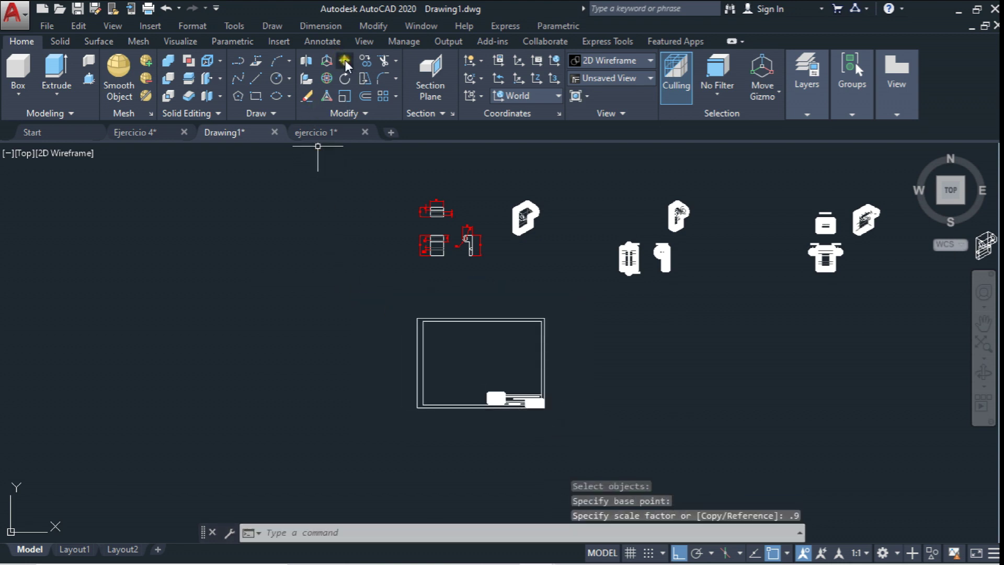
# Move the scaled border higher so it surrounds the views
pyautogui.click(344, 61)
pyautogui.click(389, 290)
pyautogui.click(605, 431)
pyautogui.press('Return')
pyautogui.click(575, 362)
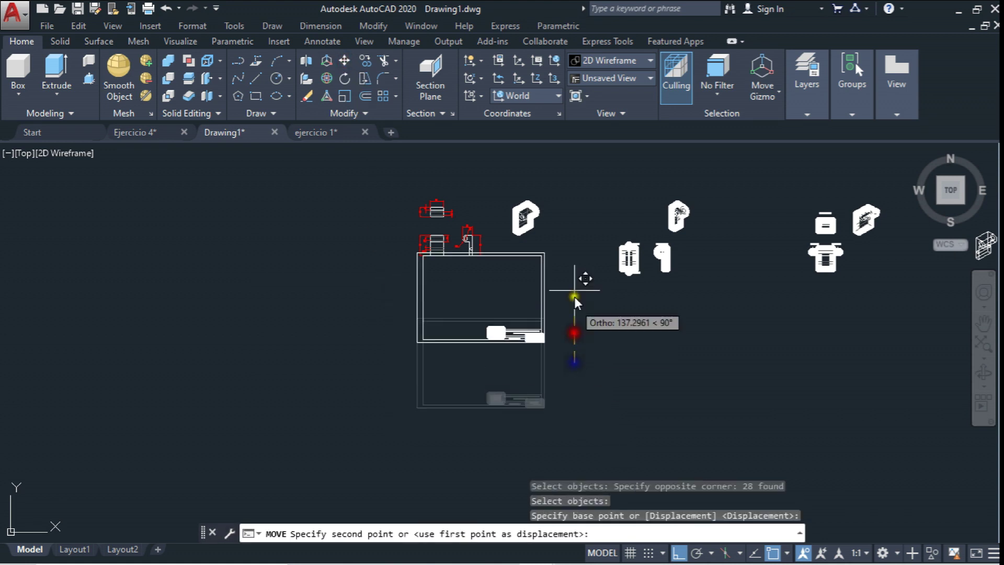
pyautogui.scroll(3, 573, 224)
pyautogui.scroll(2, 565, 238)
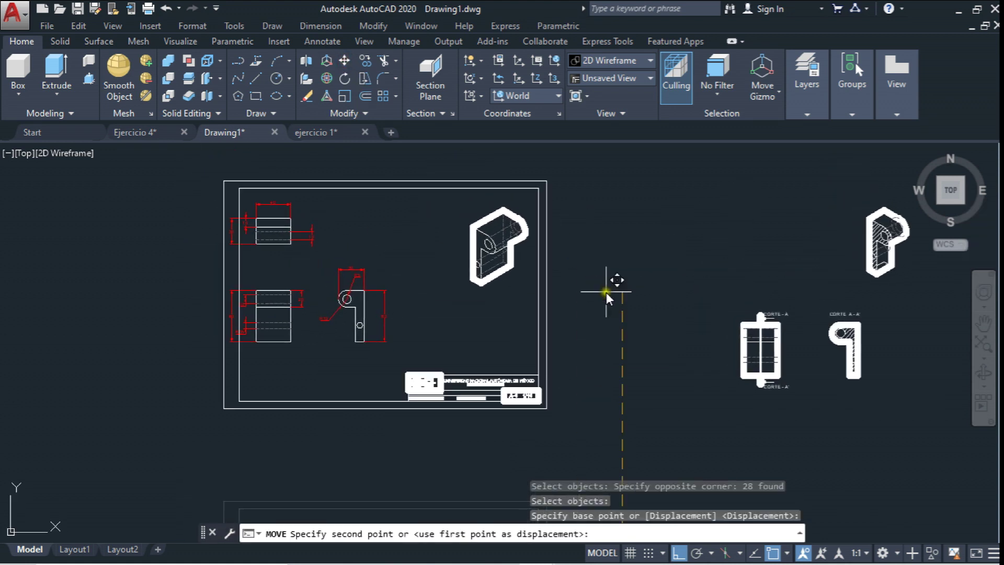
pyautogui.click(606, 281)
pyautogui.press('space')
# Move the red dimensioned views and their dimensions inside the border
pyautogui.moveTo(138, 191); pyautogui.dragTo(385, 350)
pyautogui.press('Return')
pyautogui.click(406, 339)
pyautogui.click(445, 338)
pyautogui.click(344, 60)
pyautogui.moveTo(263, 186); pyautogui.dragTo(438, 345)
pyautogui.press('Return')
pyautogui.click(454, 336)
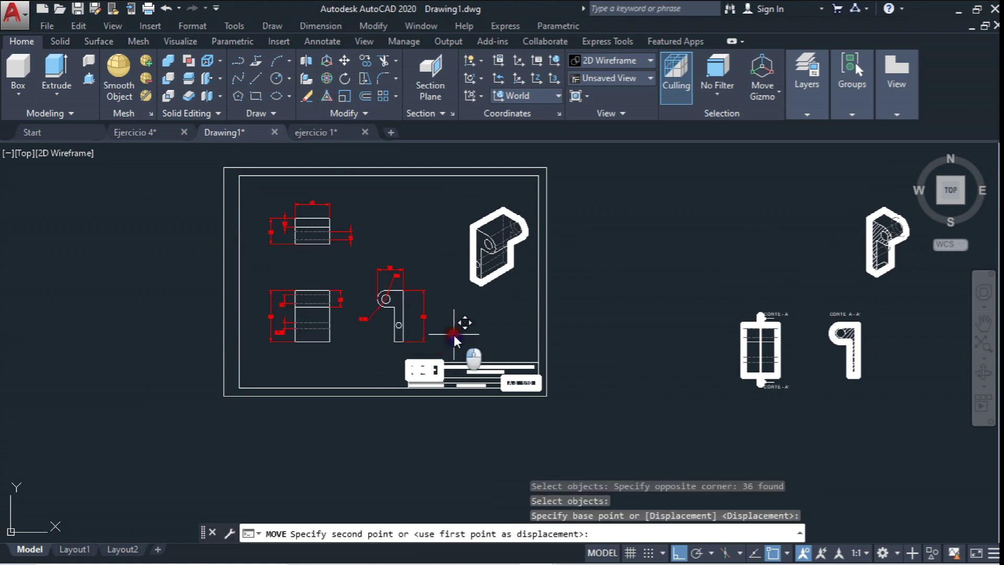
pyautogui.click(454, 321)
pyautogui.press('space')
# Reposition the isometric part toward the sheet's top-right corner
pyautogui.scroll(2, 418, 282)
pyautogui.moveTo(388, 245); pyautogui.dragTo(509, 397)
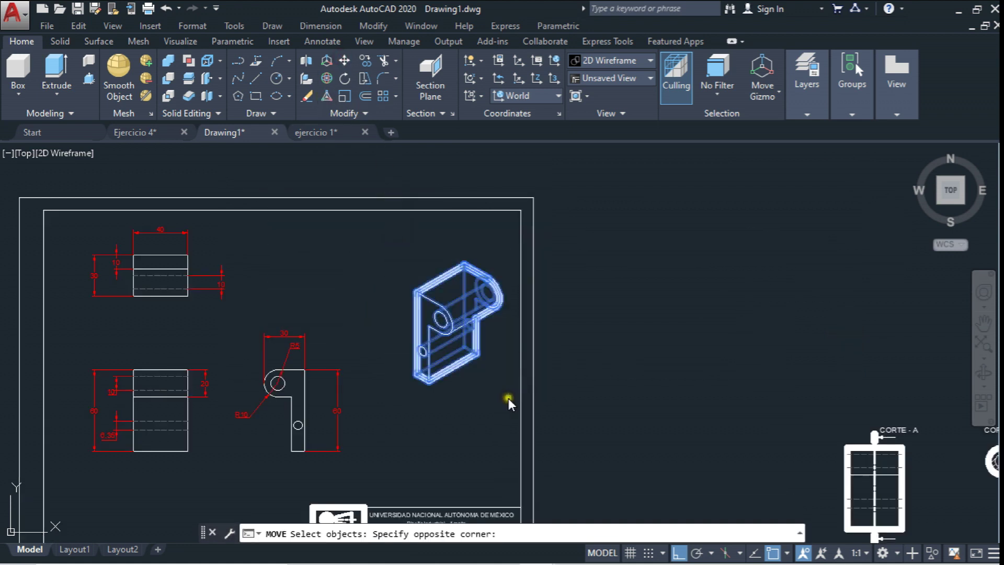
pyautogui.press('Return')
pyautogui.click(667, 302)
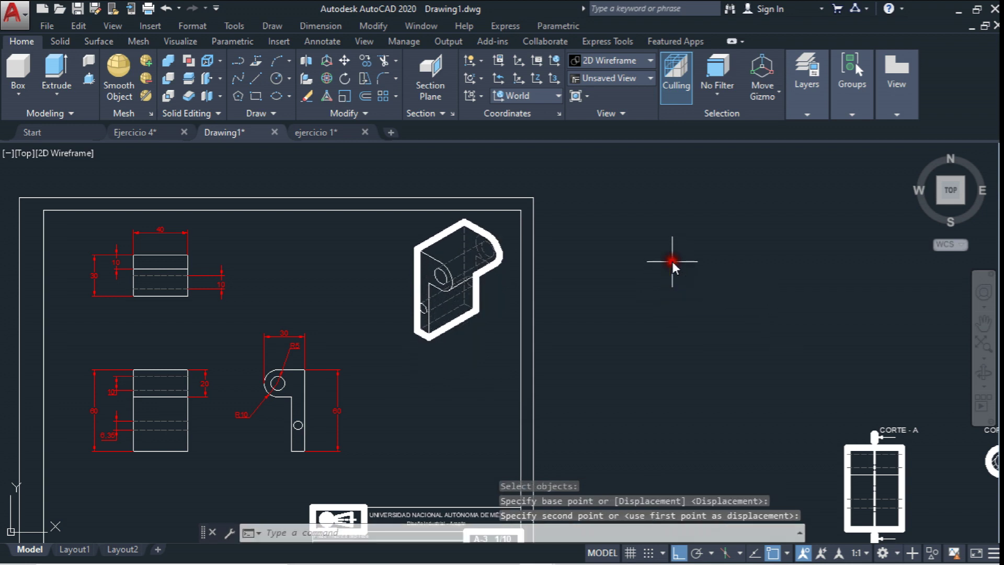
pyautogui.moveTo(322, 155); pyautogui.dragTo(326, 162, button='middle')
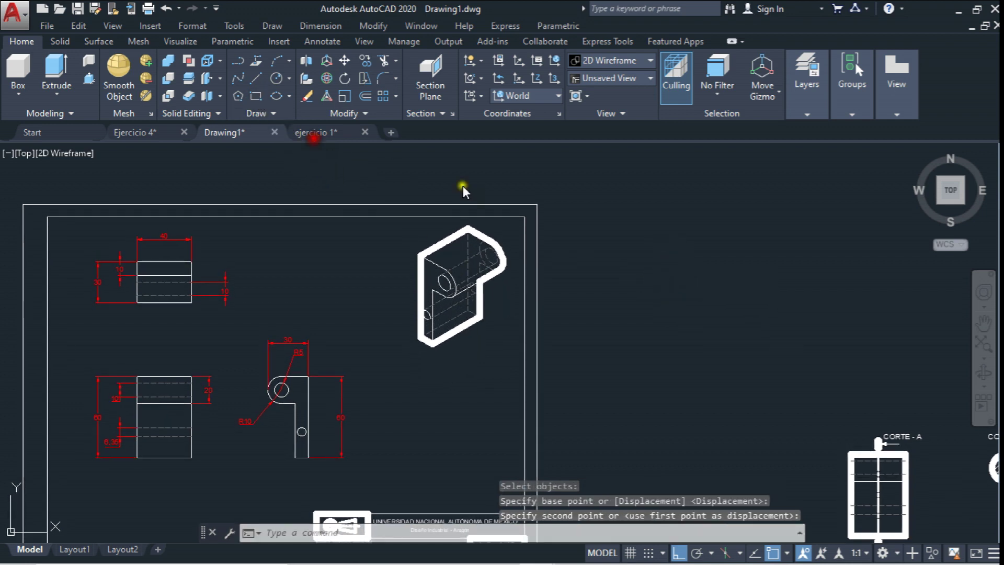
# Begin a rectangle with its first corner at the frame's top-right corner
pyautogui.write('rec')
pyautogui.press('Return')
pyautogui.click(525, 215)
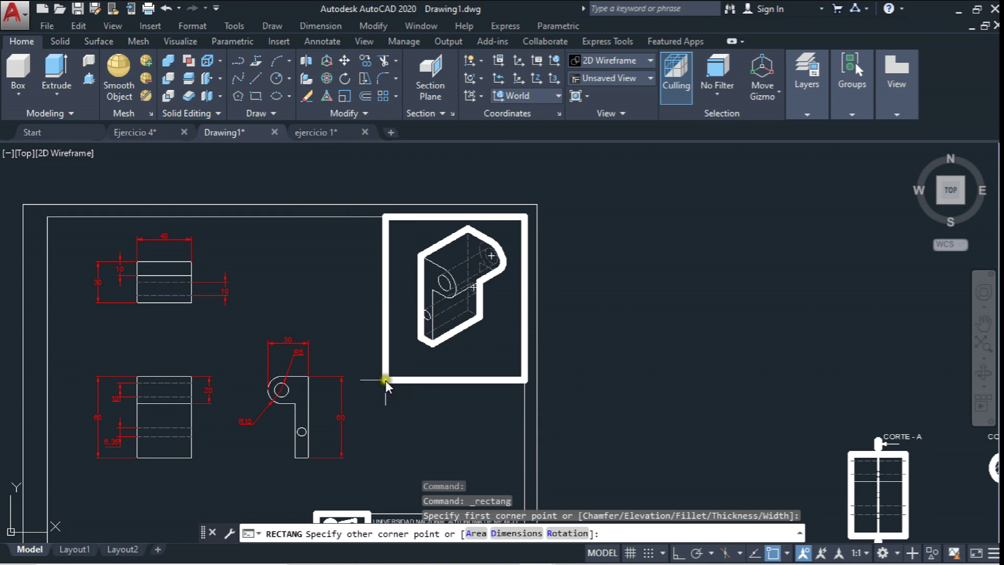
# Complete the box around the isometric view, keeping layer 0 current
pyautogui.click(385, 384)
pyautogui.click(807, 73)
pyautogui.click(748, 132)
pyautogui.click(741, 149)
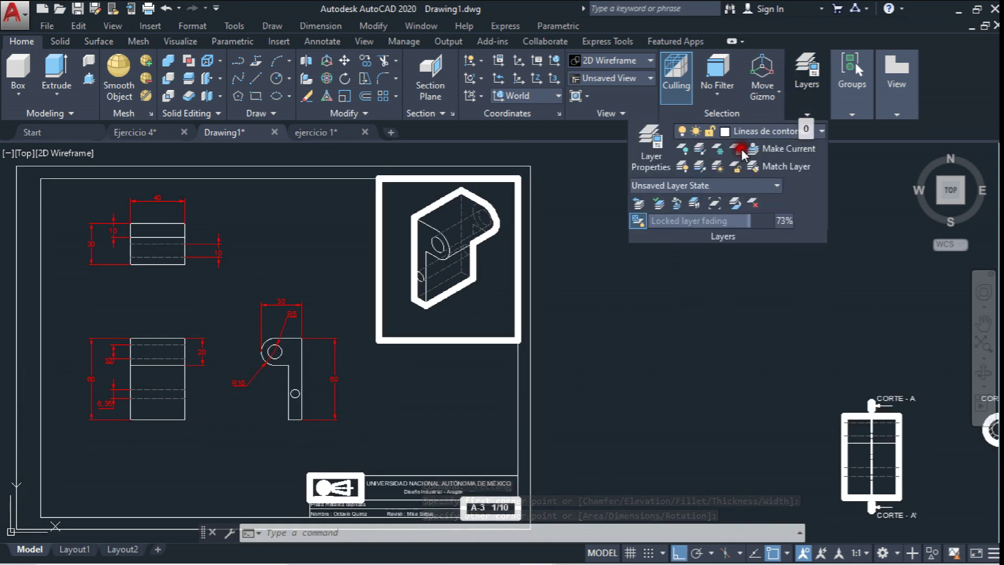
pyautogui.press('Escape')
pyautogui.moveTo(587, 240); pyautogui.dragTo(585, 213, button='middle')
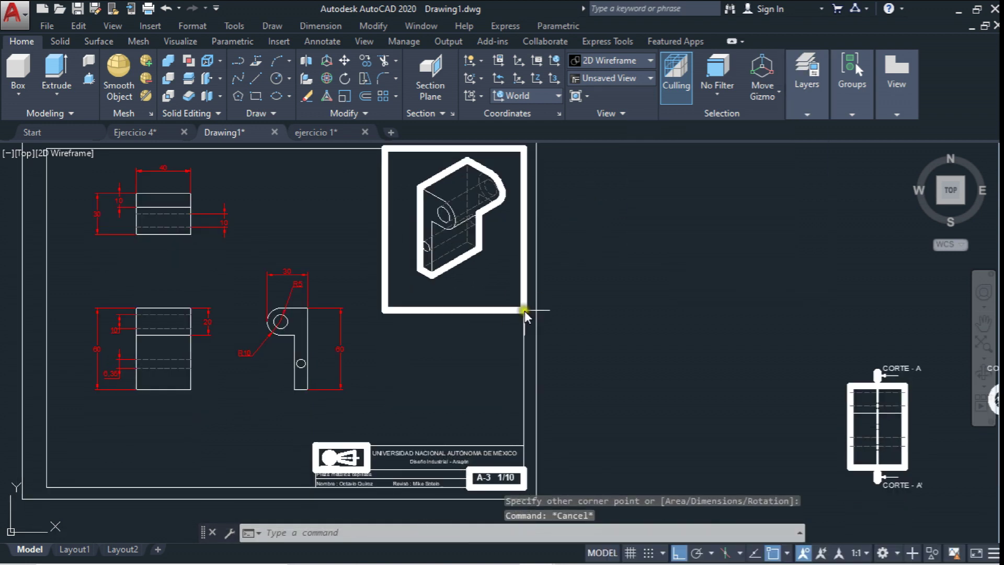
pyautogui.moveTo(432, 356); pyautogui.dragTo(432, 350, button='middle')
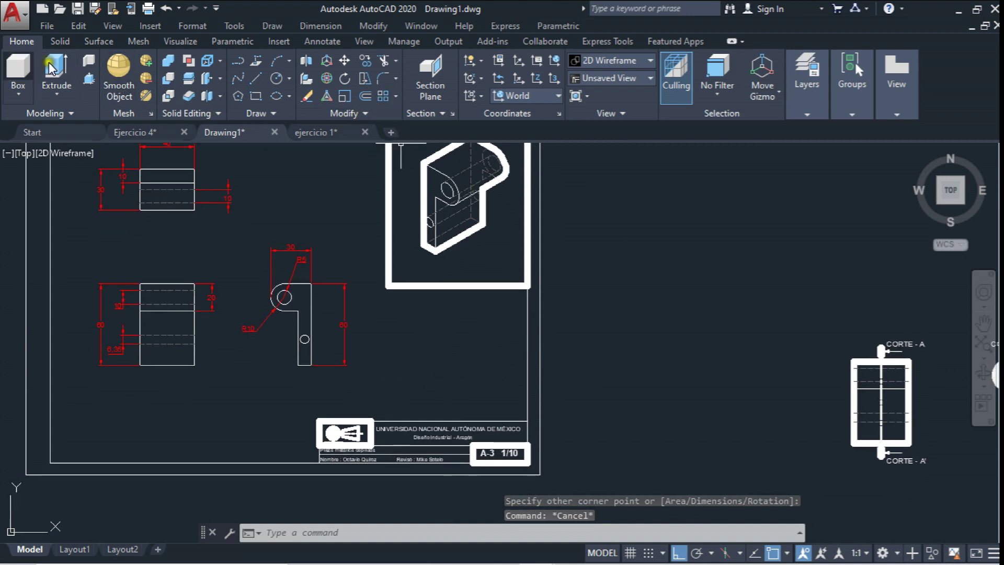
# Add the bold, height-4 multiline label 'VISTA AUXILIAR EN ISOMÉTRICO' inside the box
pyautogui.click(308, 43)
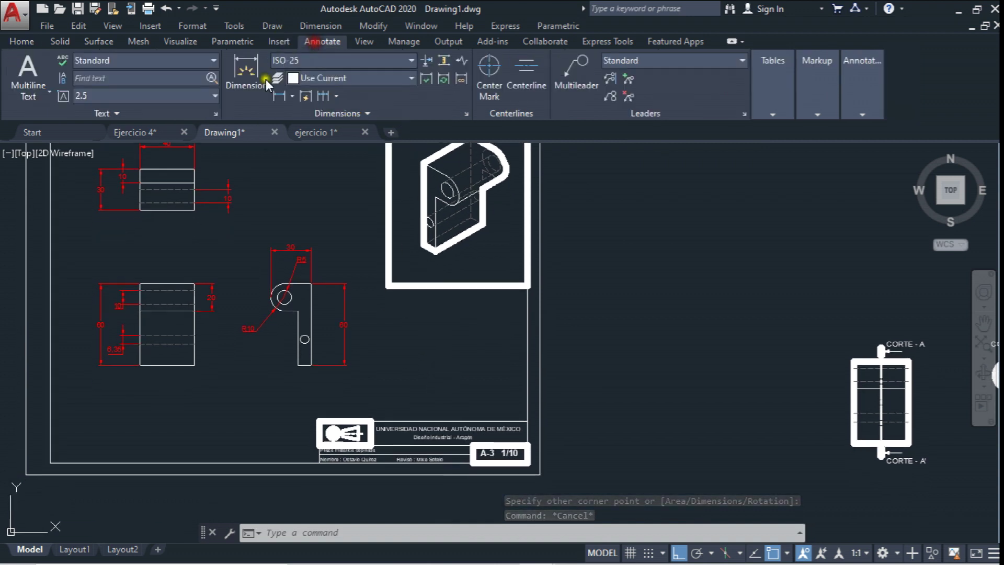
pyautogui.click(23, 73)
pyautogui.scroll(4, 418, 280)
pyautogui.click(347, 300)
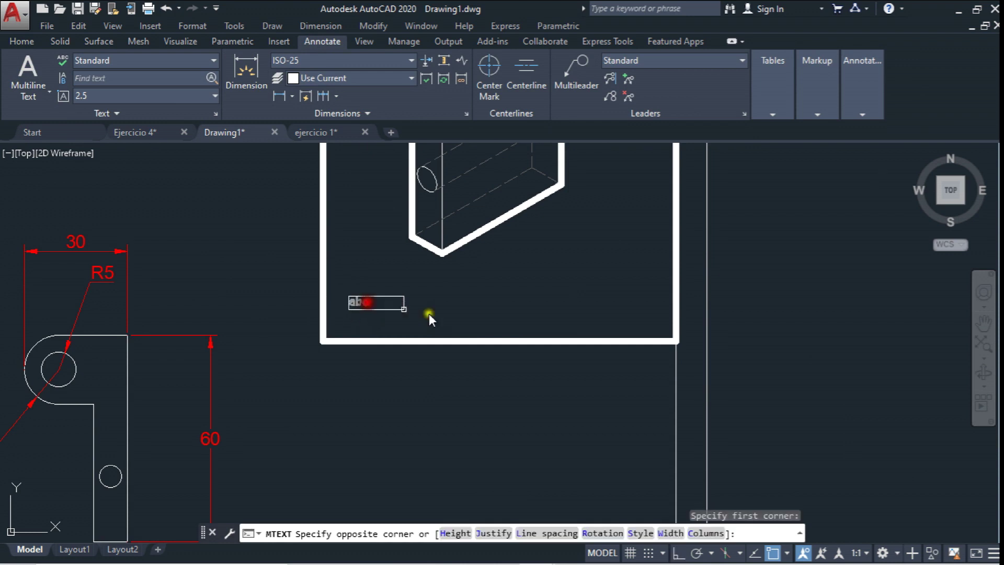
pyautogui.click(649, 330)
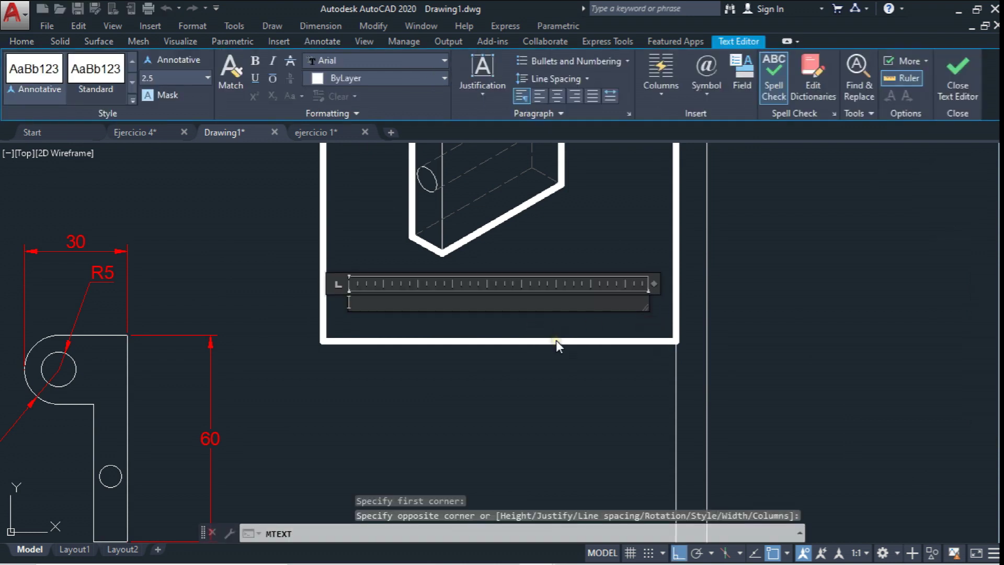
pyautogui.write('VISTA AUXILIAR EN ISOMPETRICO')
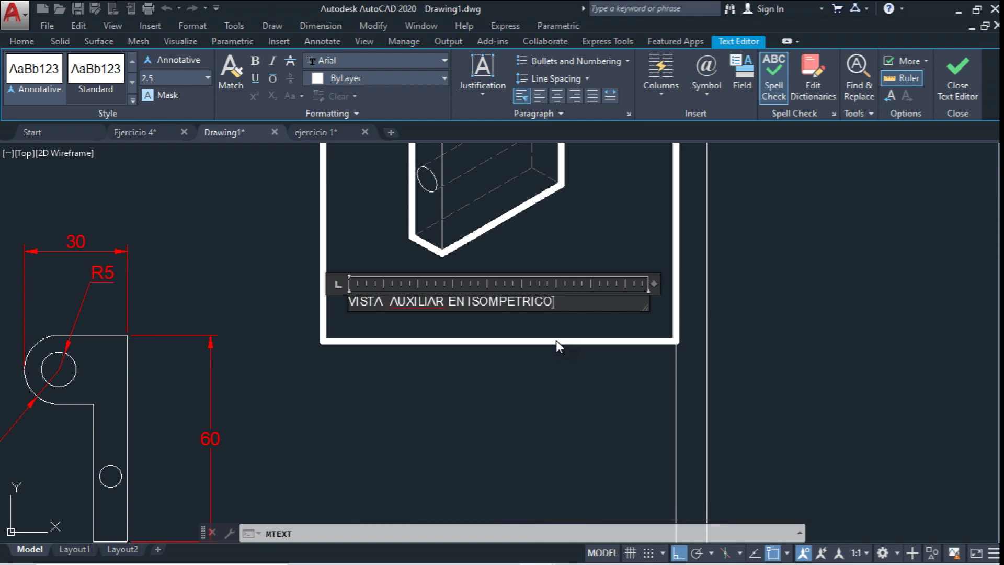
pyautogui.moveTo(556, 340); pyautogui.dragTo(361, 318)
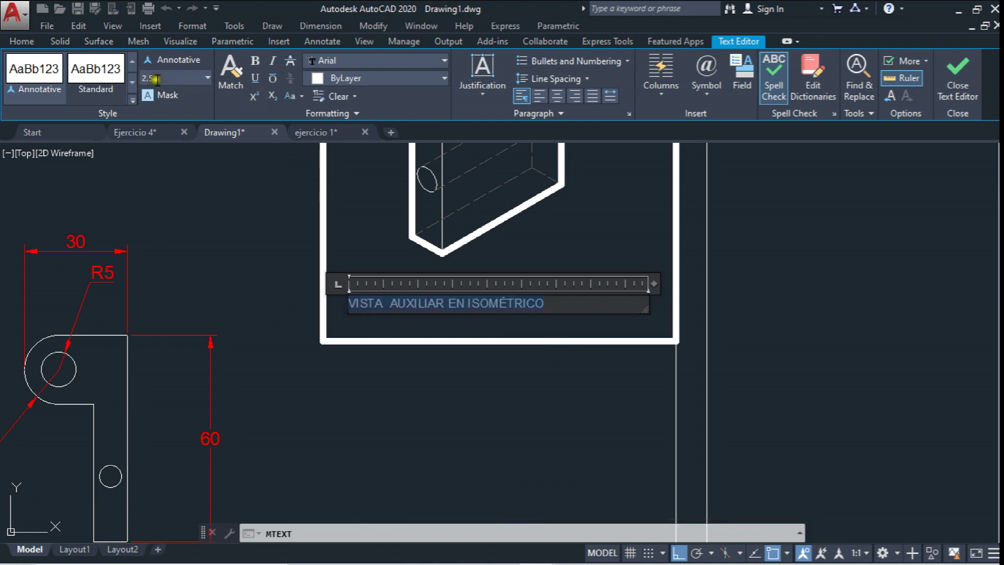
pyautogui.press('Return')
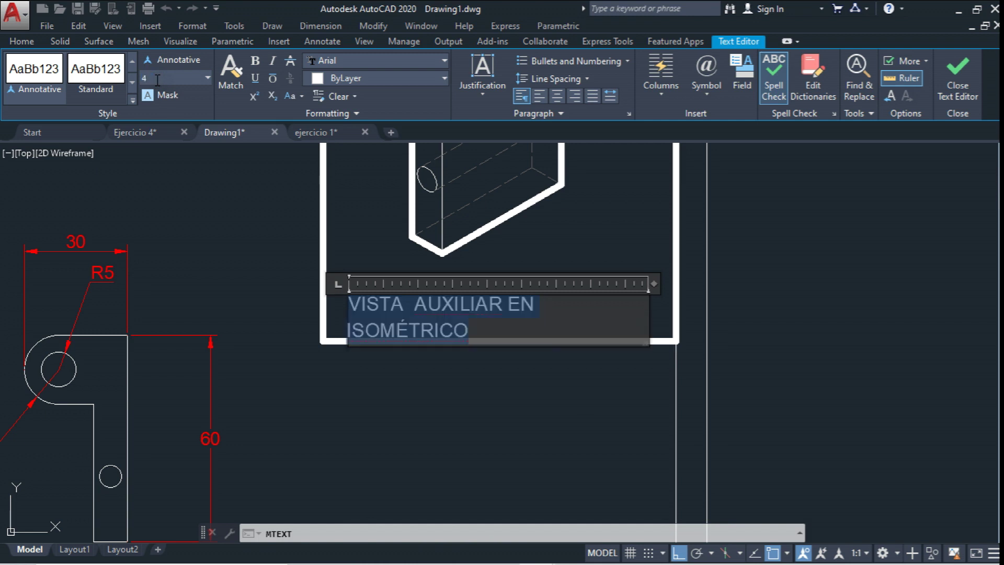
pyautogui.click(255, 60)
pyautogui.click(743, 254)
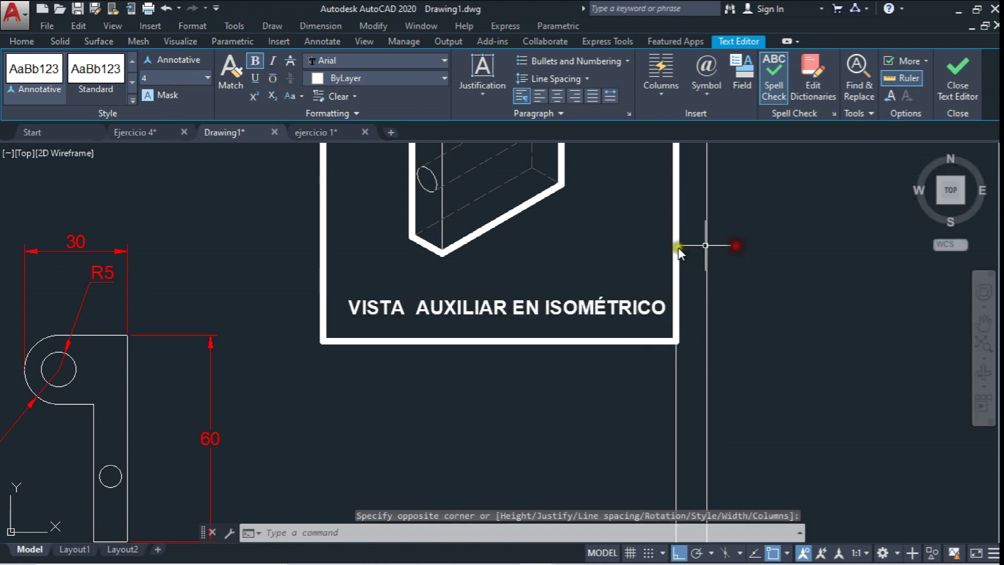
# Pan and zoom to view the whole finished sheet
pyautogui.scroll(-4, 512, 331)
pyautogui.moveTo(683, 285); pyautogui.dragTo(554, 291, button='middle')
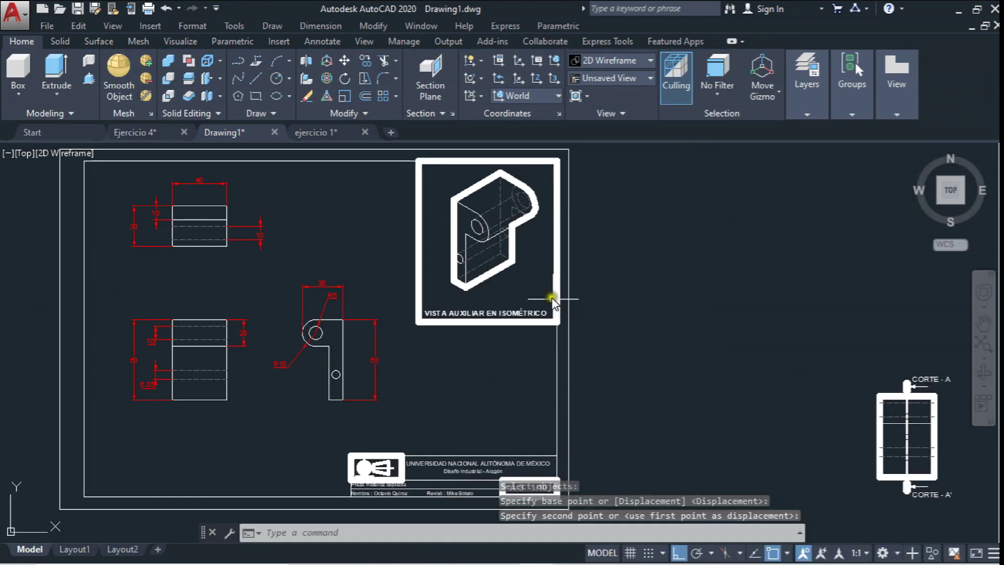
pyautogui.scroll(-4, 535, 308)
pyautogui.scroll(2, 491, 321)
pyautogui.scroll(3, 476, 322)
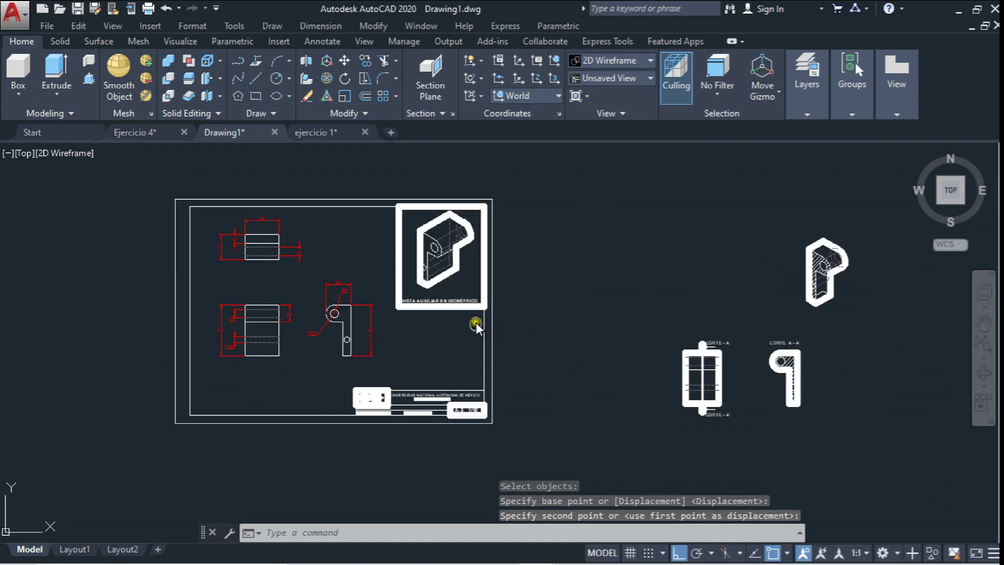
pyautogui.press('Return')
# Copy the whole title-block sheet to the right of the original
pyautogui.click(549, 466)
pyautogui.click(149, 374)
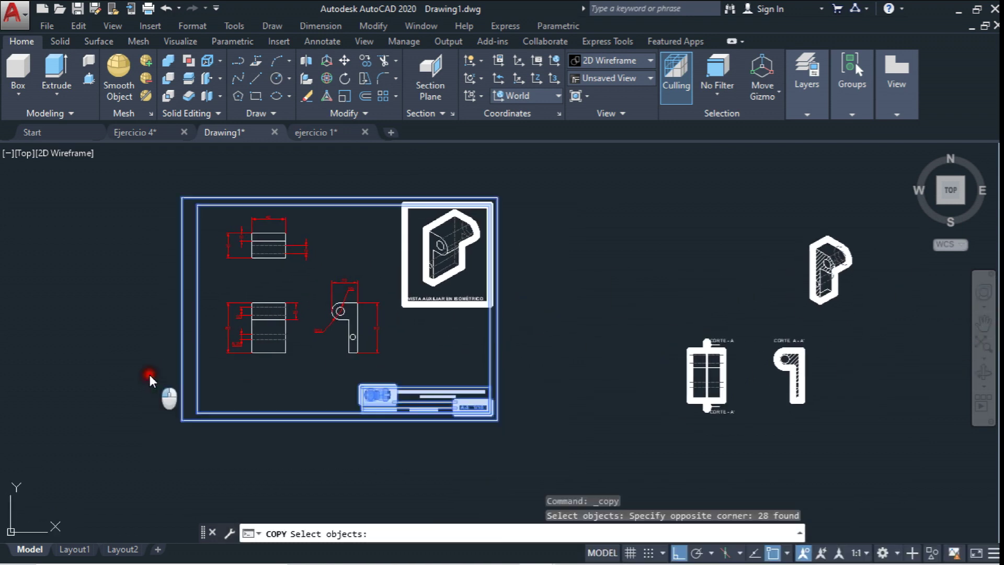
pyautogui.click(520, 328)
pyautogui.click(399, 197)
pyautogui.press('Return')
pyautogui.scroll(-4, 159, 248)
pyautogui.click(303, 368)
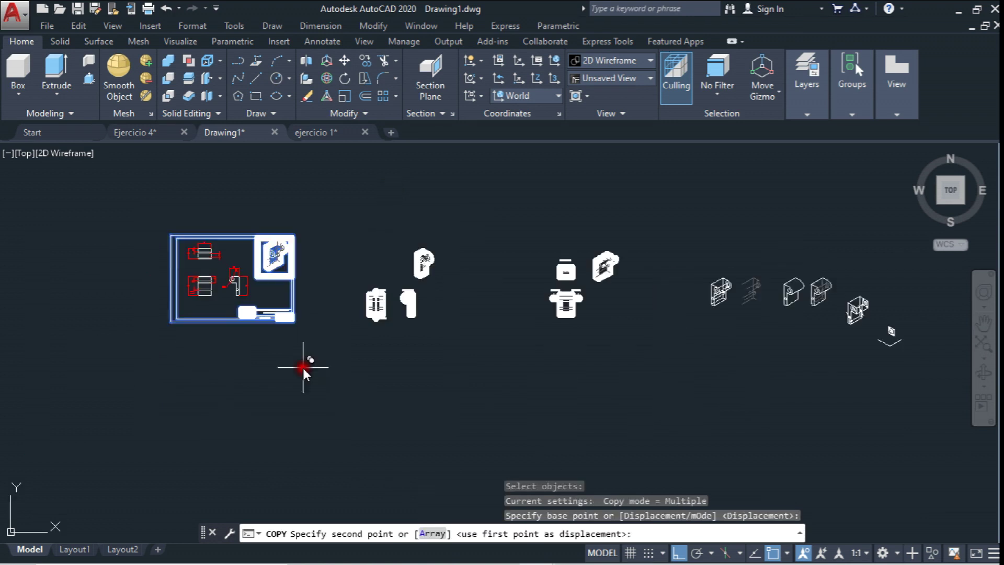
pyautogui.moveTo(198, 366); pyautogui.dragTo(426, 365, button='middle')
pyautogui.click(337, 366)
pyautogui.scroll(3, 292, 256)
pyautogui.press('Escape')
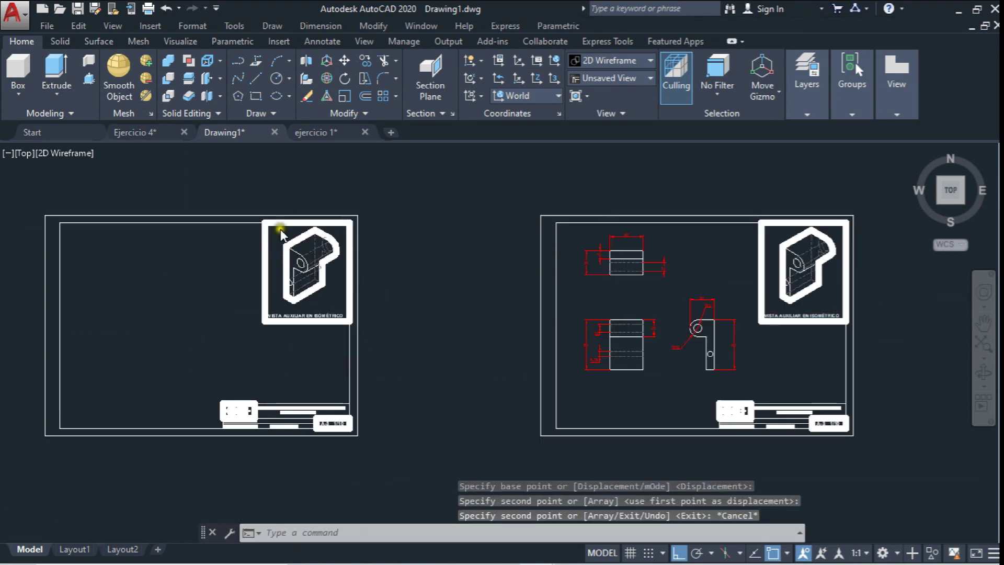
# Delete the isometric view from the copied sheet's auxiliary box
pyautogui.scroll(2, 274, 226)
pyautogui.click(274, 226)
pyautogui.click(375, 349)
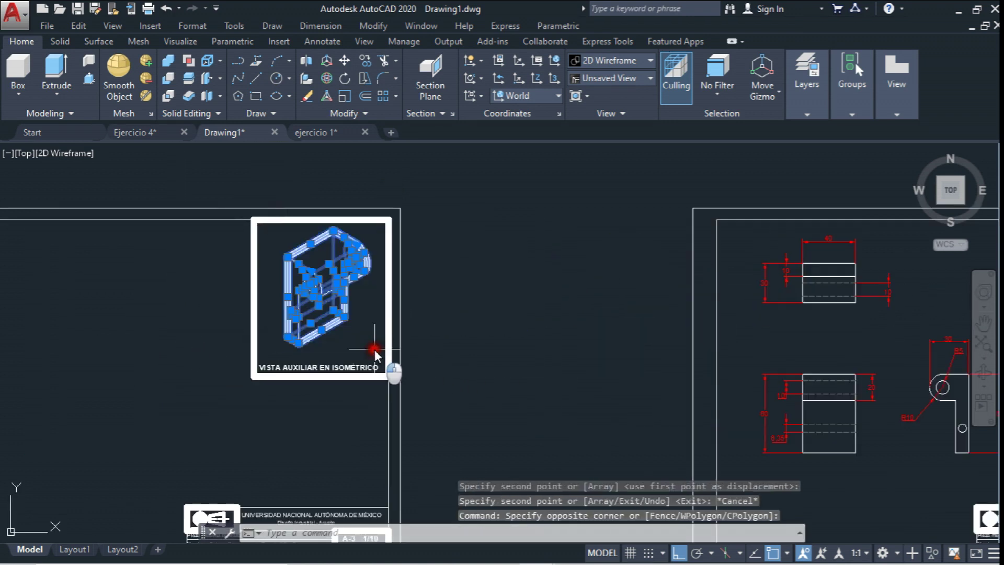
pyautogui.press('Delete')
pyautogui.scroll(-2, 376, 346)
pyautogui.scroll(-2, 378, 314)
pyautogui.scroll(-1, 378, 310)
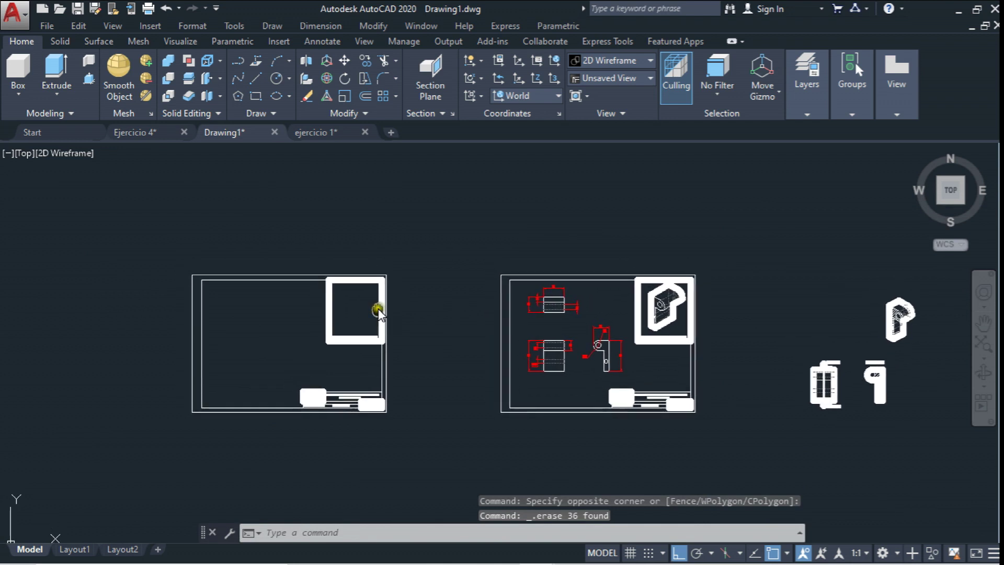
# Move the empty sheet around the section views
pyautogui.write('m')
pyautogui.press('Return')
pyautogui.click(148, 264)
pyautogui.click(389, 467)
pyautogui.press('Return')
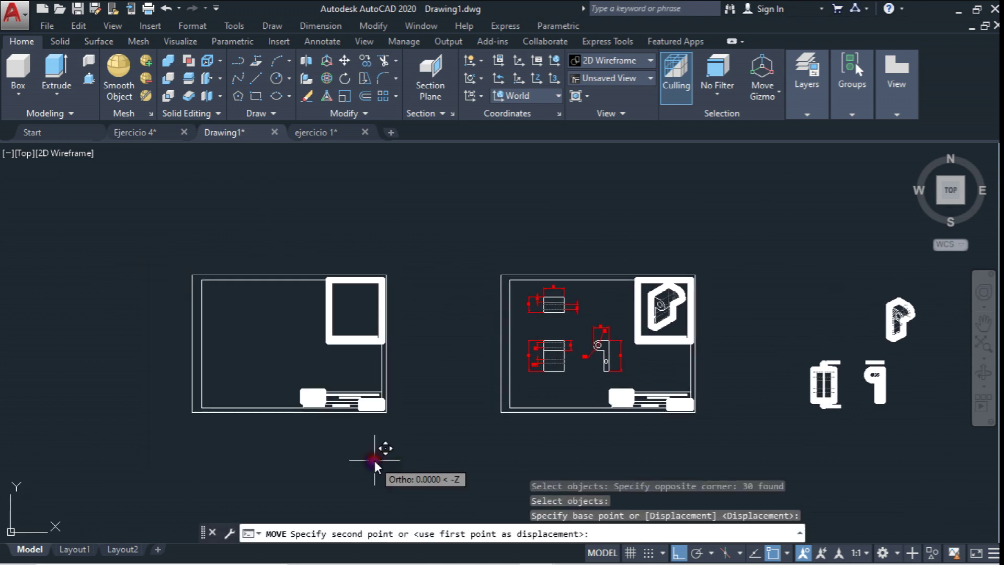
pyautogui.click(553, 441)
pyautogui.scroll(3, 470, 321)
pyautogui.scroll(2, 471, 320)
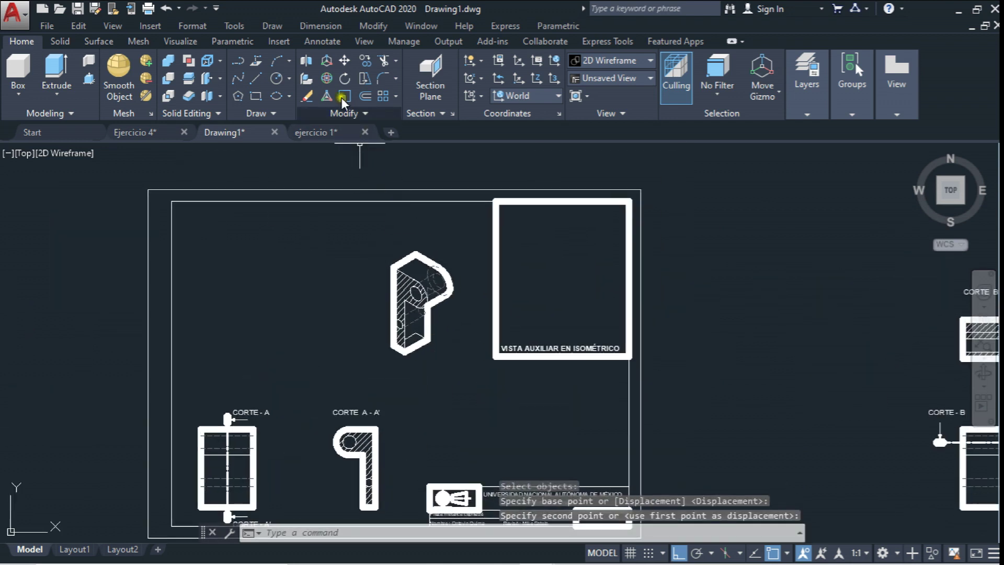
# Move the hatched P-shaped isometric into the auxiliary box
pyautogui.click(344, 60)
pyautogui.click(353, 218)
pyautogui.click(463, 373)
pyautogui.press('Return')
pyautogui.click(462, 397)
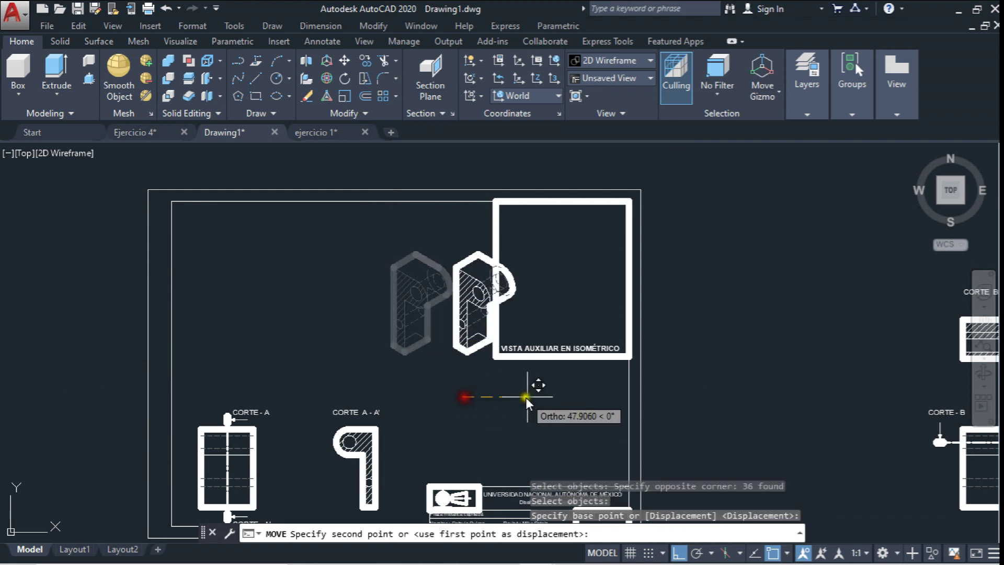
pyautogui.click(608, 398)
pyautogui.press('Return')
# Reselect the P isometric to fine-tune its position in the box
pyautogui.click(514, 226)
pyautogui.click(603, 394)
pyautogui.press('Return')
pyautogui.click(688, 287)
pyautogui.scroll(2, 695, 269)
pyautogui.click(344, 61)
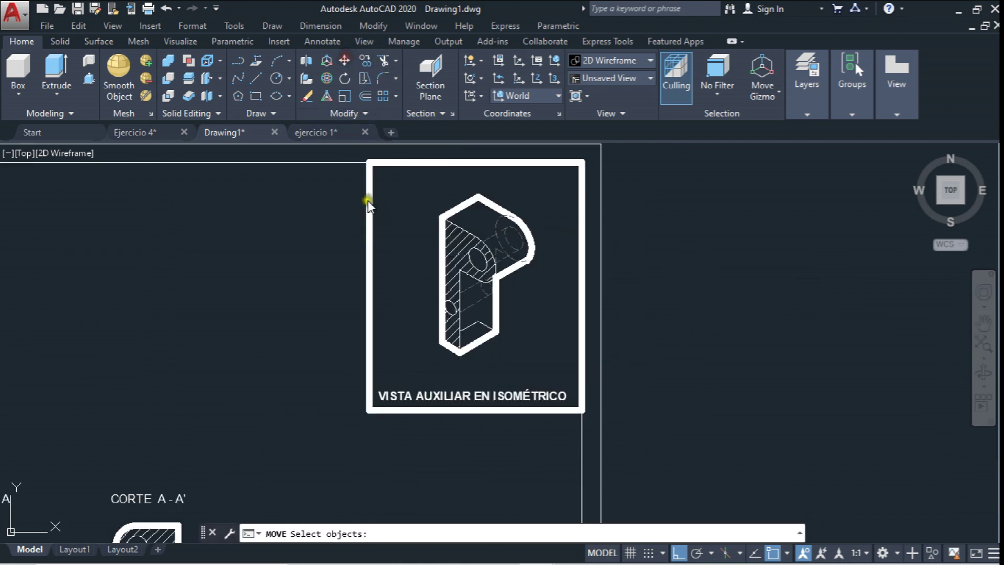
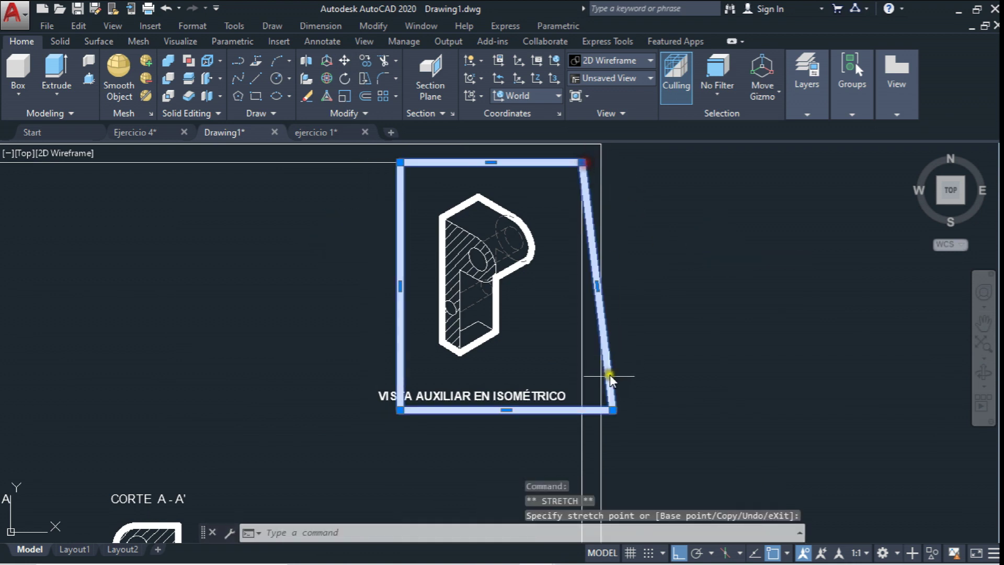
# Pull the frame corner back so its right edge is vertical, and open the 'VISTA AUXILIAR EN ISOMÉTRICO' title for editing
pyautogui.click(582, 411)
pyautogui.moveTo(455, 359); pyautogui.dragTo(435, 326, button='middle')
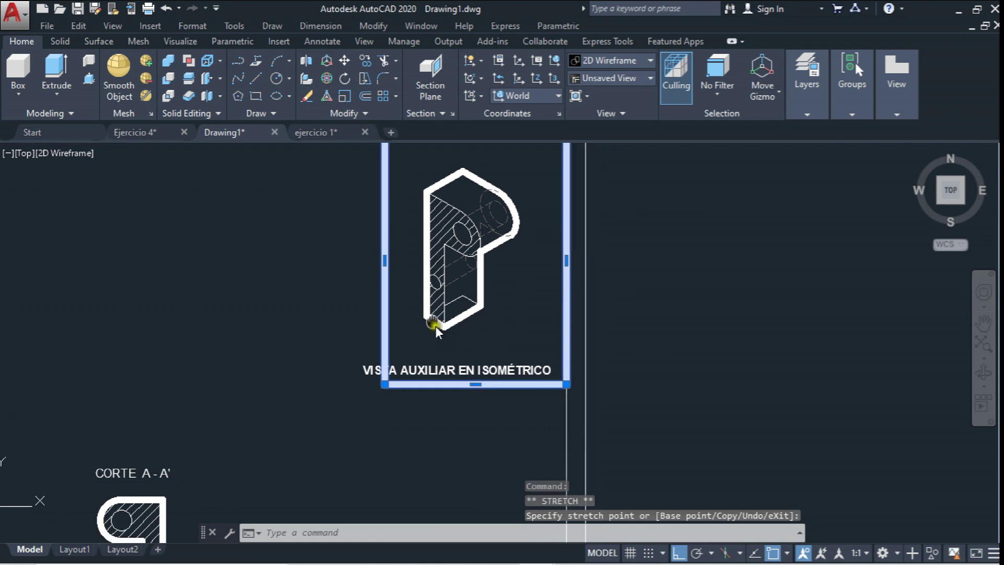
pyautogui.doubleClick(545, 361)
# Retitle the frame 'VISTA AUXILIAR DE CORTE EN ISOMÉTRICO' at text height 3, centred on two lines
pyautogui.moveTo(547, 361); pyautogui.dragTo(345, 358)
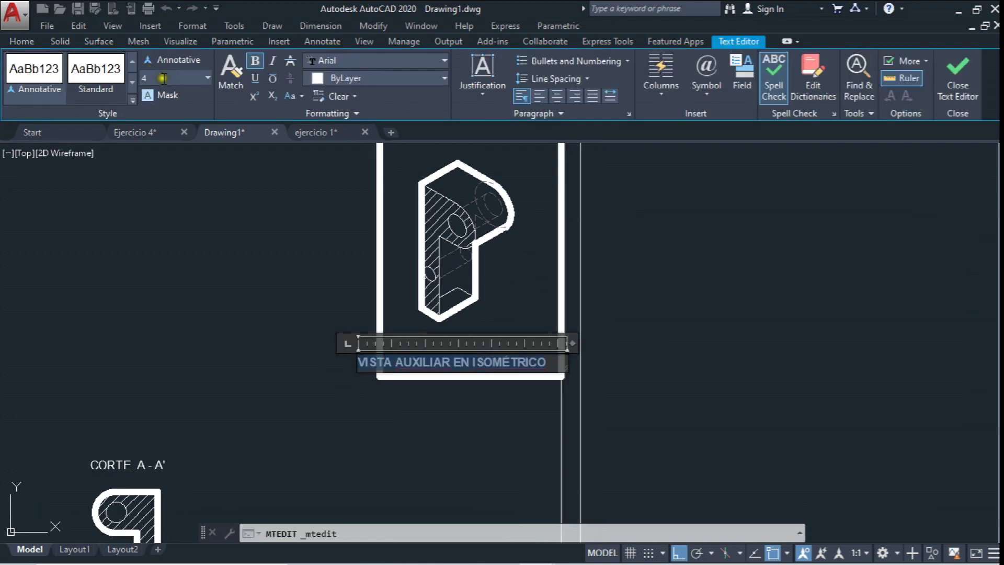
pyautogui.write('3')
pyautogui.press('Return')
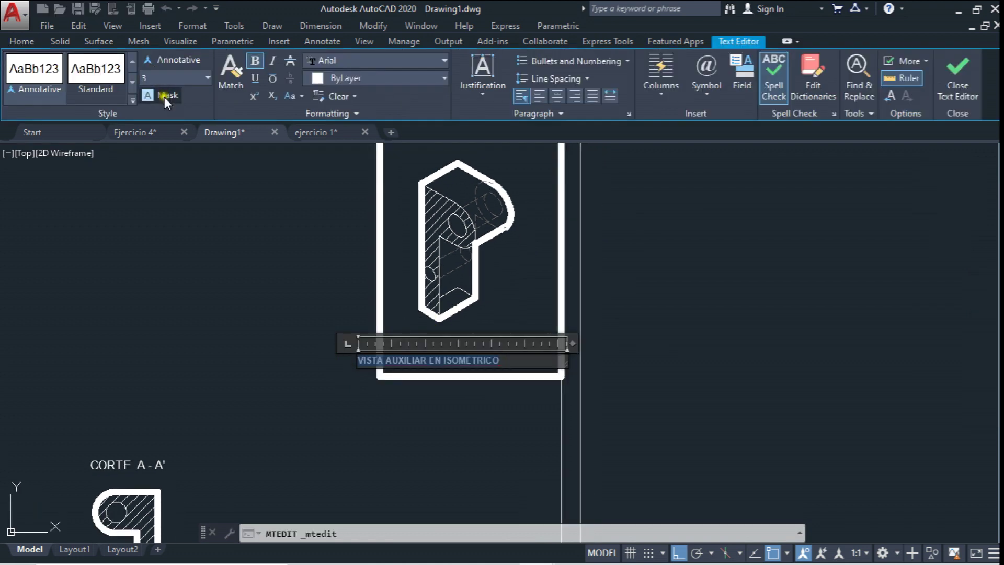
pyautogui.write('DE CORTE')
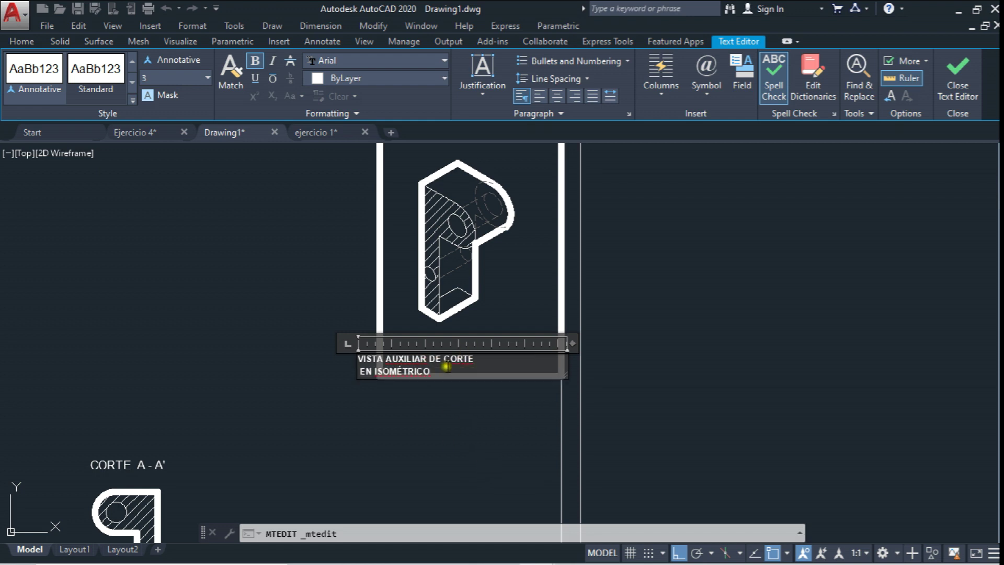
pyautogui.moveTo(448, 368); pyautogui.dragTo(233, 315)
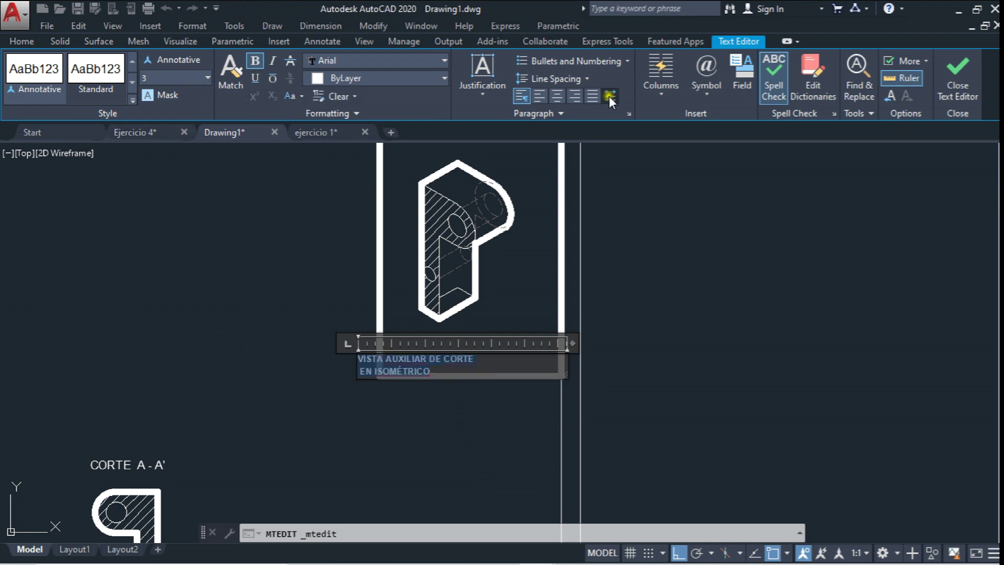
pyautogui.click(561, 95)
pyautogui.click(655, 298)
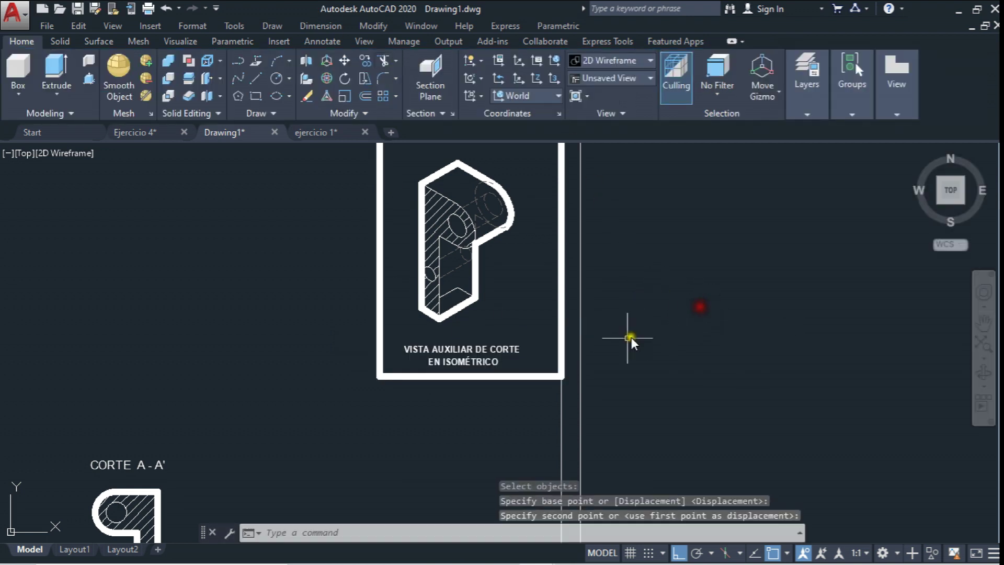
# Move the CORTE A and CORTE A - A' section views higher up the A3 sheet
pyautogui.moveTo(627, 338); pyautogui.dragTo(620, 291, button='middle')
pyautogui.scroll(-3, 456, 326)
pyautogui.scroll(-1, 449, 324)
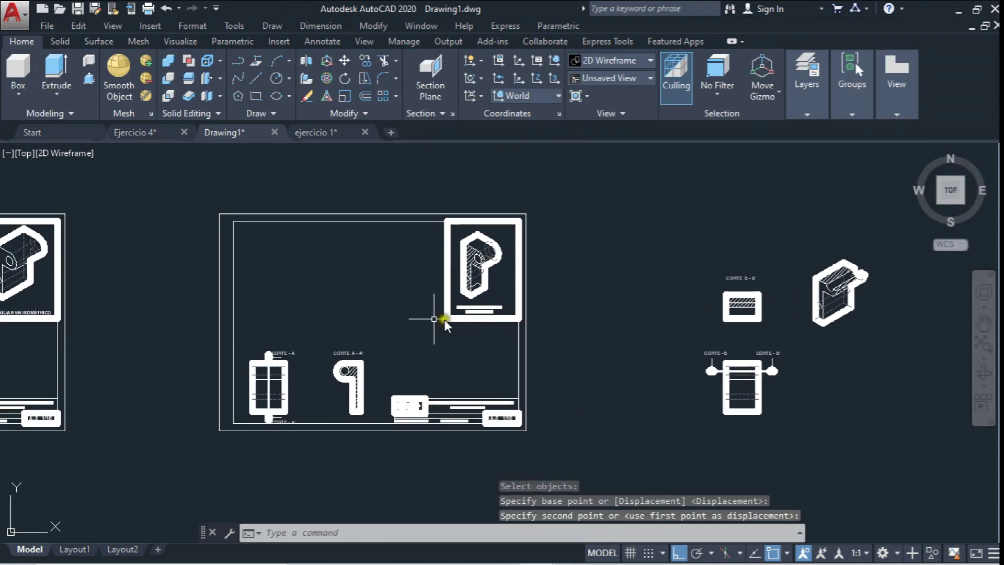
pyautogui.scroll(2, 339, 340)
pyautogui.press('Return')
pyautogui.click(251, 275)
pyautogui.click(439, 507)
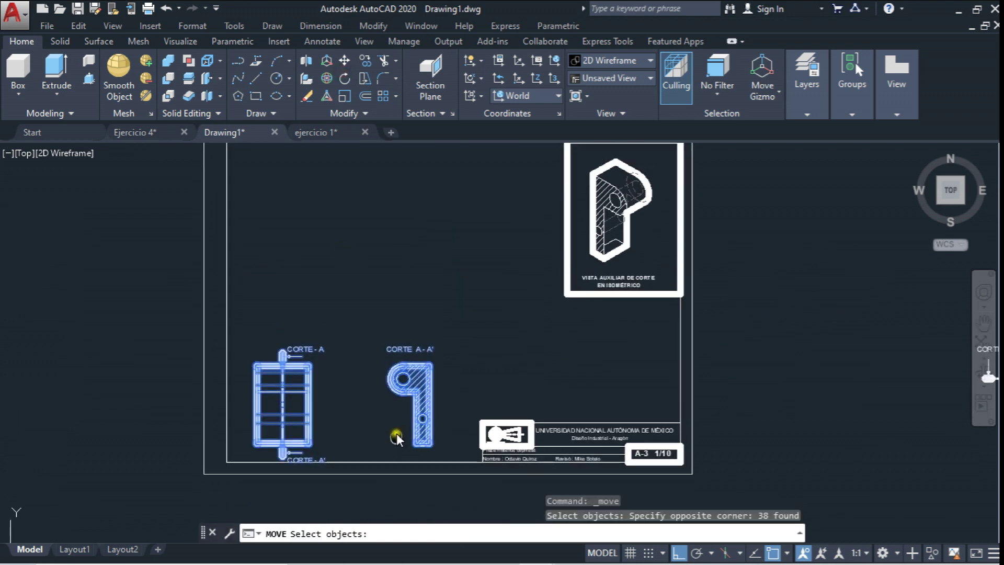
pyautogui.rightClick(484, 348)
pyautogui.click(484, 348)
pyautogui.click(484, 227)
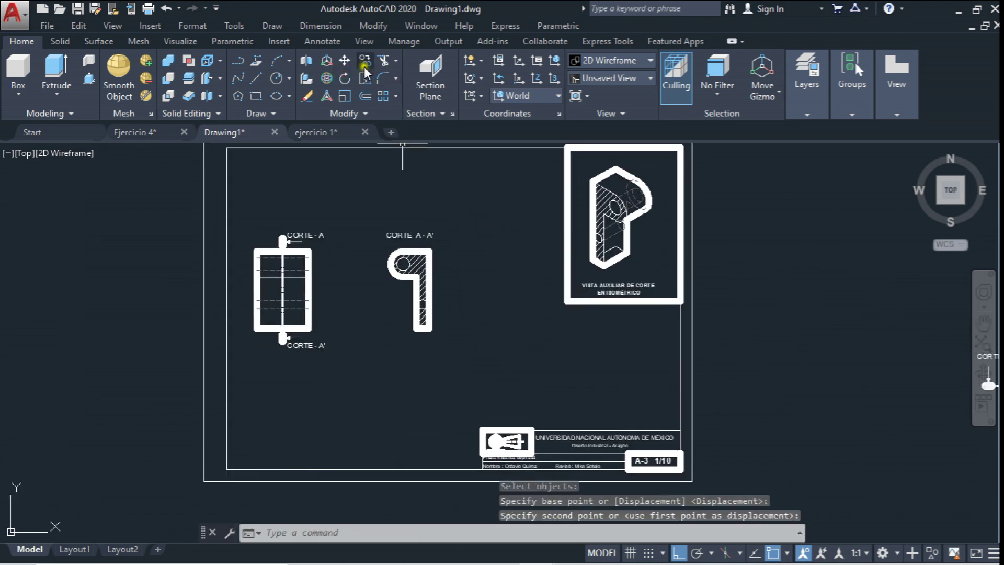
pyautogui.click(343, 60)
# Shift both CORTE section views slightly to the right into their final position
pyautogui.click(243, 196)
pyautogui.click(475, 401)
pyautogui.press('Return')
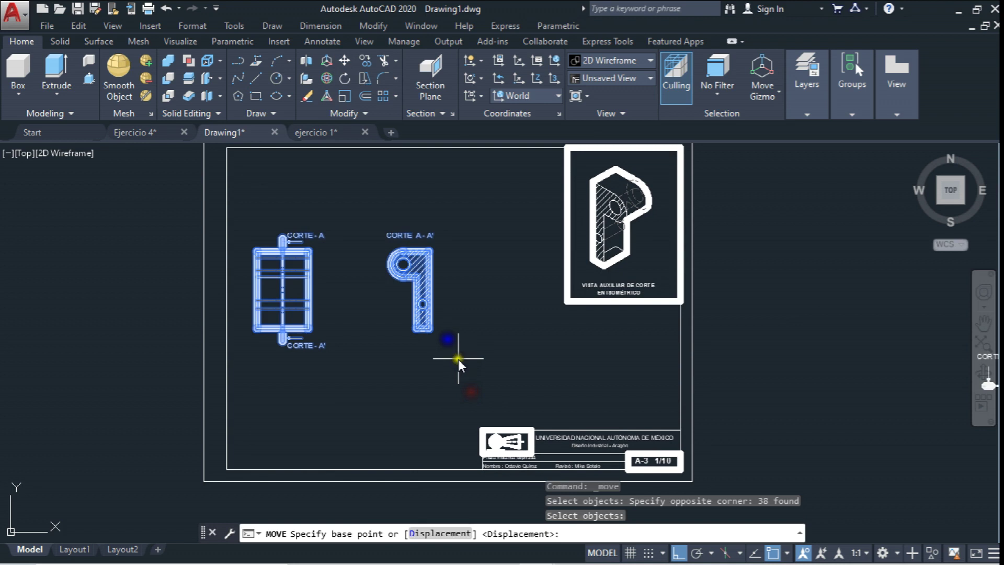
pyautogui.click(483, 362)
pyautogui.click(532, 363)
pyautogui.scroll(-4, 489, 347)
pyautogui.scroll(3, 472, 263)
# Start moving the title block, crossing-selecting the frame and title block objects
pyautogui.press('Return')
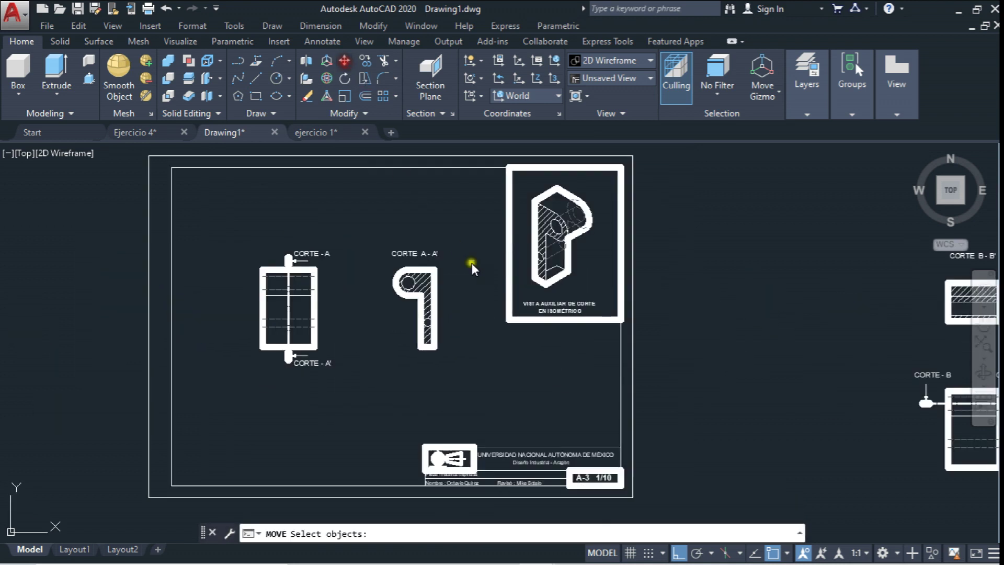
pyautogui.scroll(-2, 596, 414)
pyautogui.click(596, 414)
pyautogui.click(432, 355)
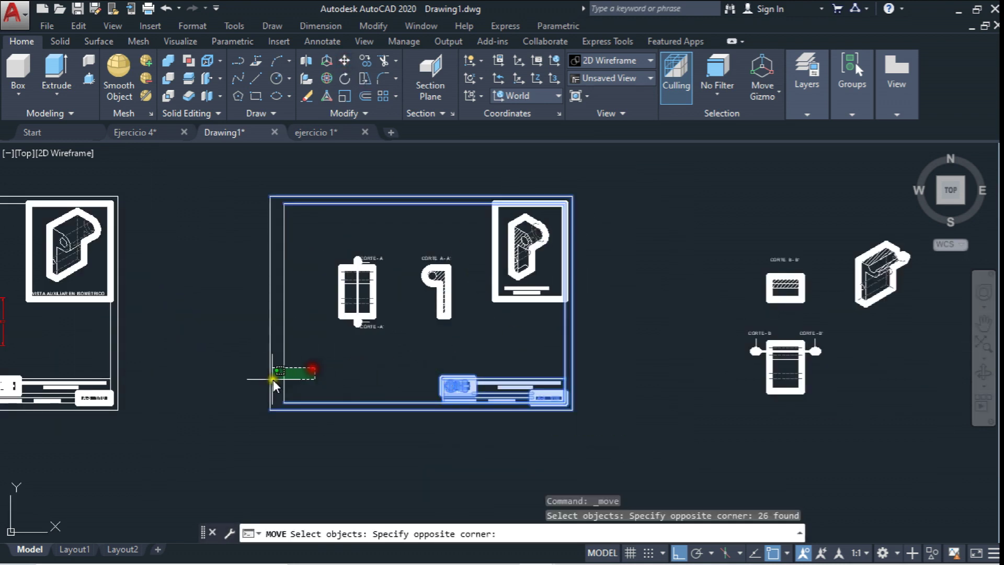
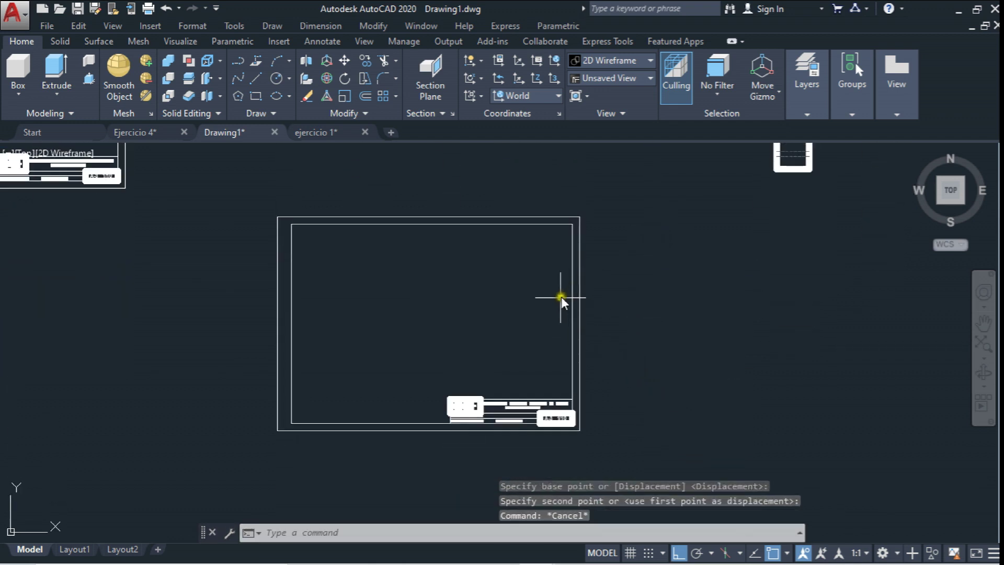
# Scale the title-block frame by 0.9 about its lower-right corner
pyautogui.write('ca')
pyautogui.press('Return')
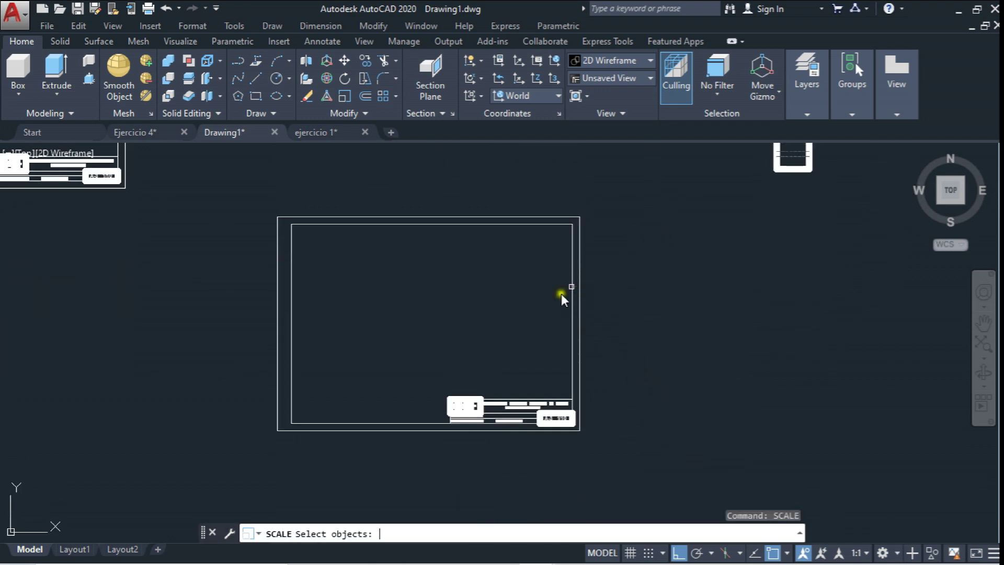
pyautogui.click(642, 456)
pyautogui.click(239, 191)
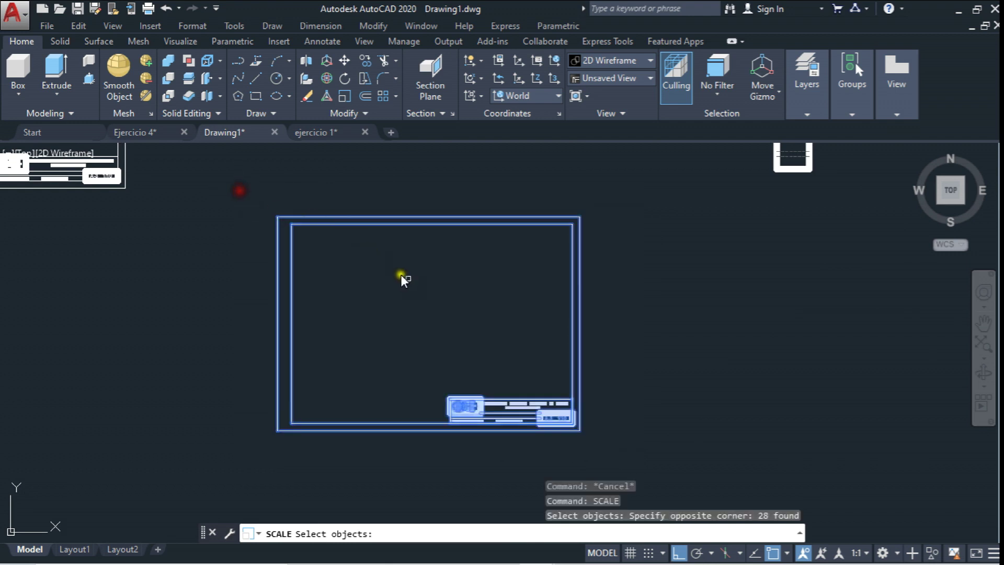
pyautogui.rightClick(508, 350)
pyautogui.click(579, 431)
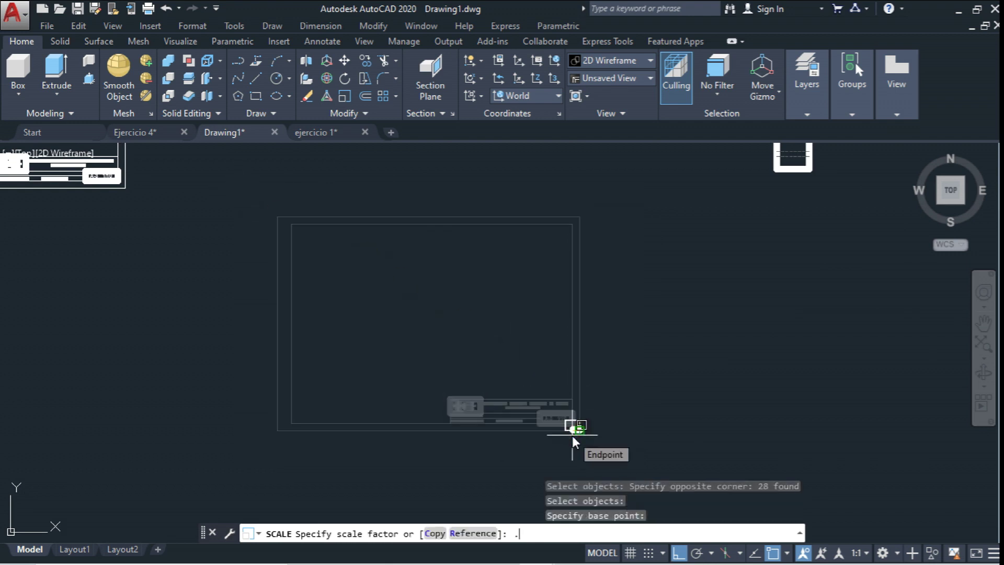
pyautogui.write('9')
pyautogui.press('Return')
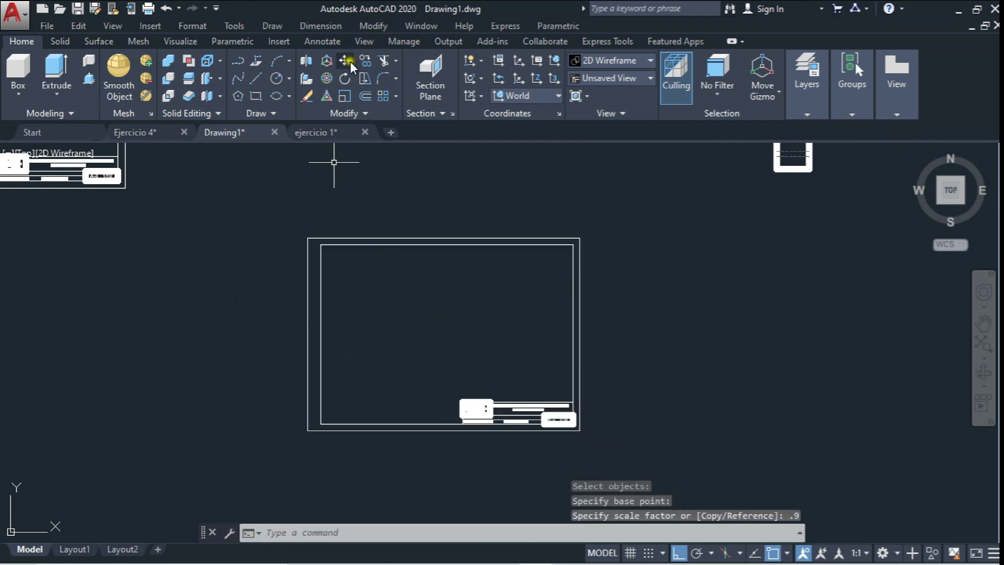
# Move the scaled frame so it surrounds the section views
pyautogui.click(345, 61)
pyautogui.click(288, 188)
pyautogui.click(673, 505)
pyautogui.rightClick(598, 284)
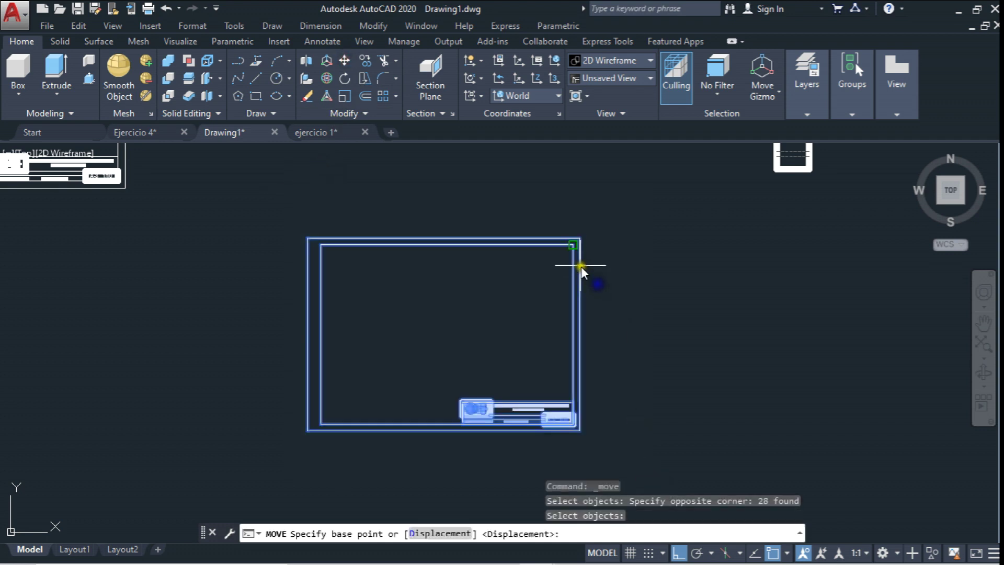
pyautogui.click(573, 245)
pyautogui.scroll(-4, 573, 245)
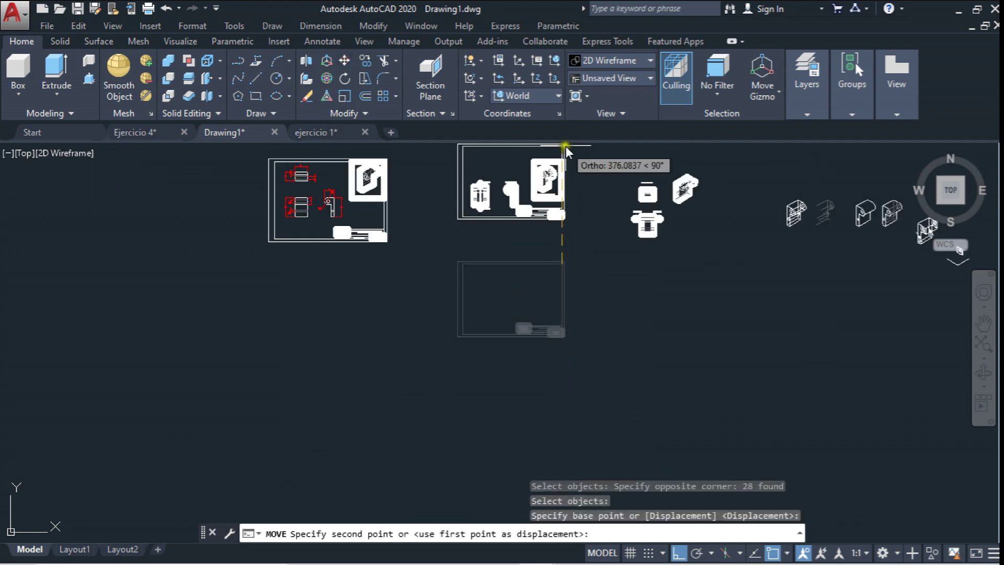
pyautogui.scroll(6, 560, 159)
pyautogui.click(557, 171)
# Erase the projection symbol from the title block's logo box
pyautogui.scroll(1, 281, 321)
pyautogui.scroll(-1, 281, 324)
pyautogui.scroll(3, 281, 324)
pyautogui.scroll(1, 545, 441)
pyautogui.scroll(3, 633, 361)
pyautogui.click(633, 361)
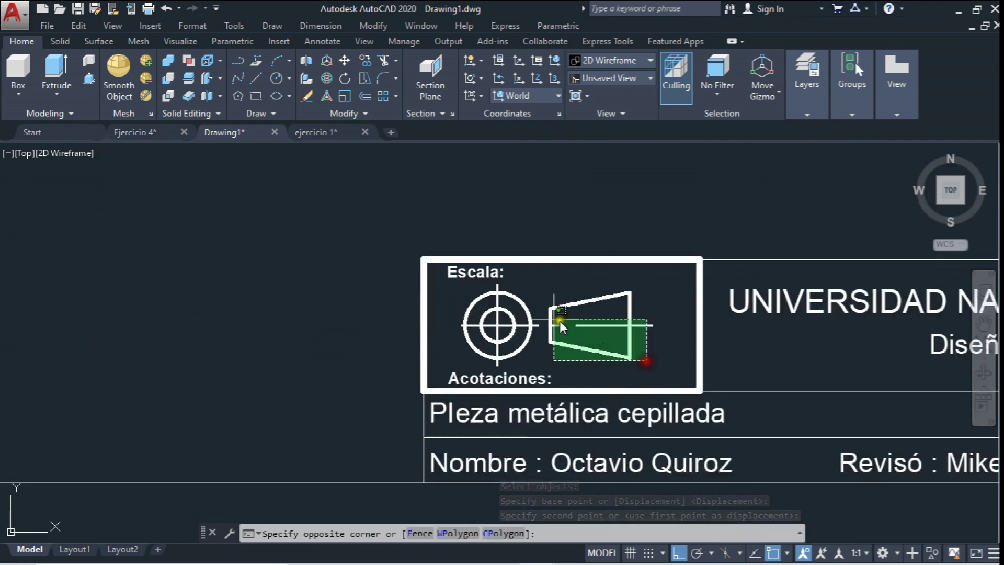
pyautogui.click(464, 300)
pyautogui.press('Delete')
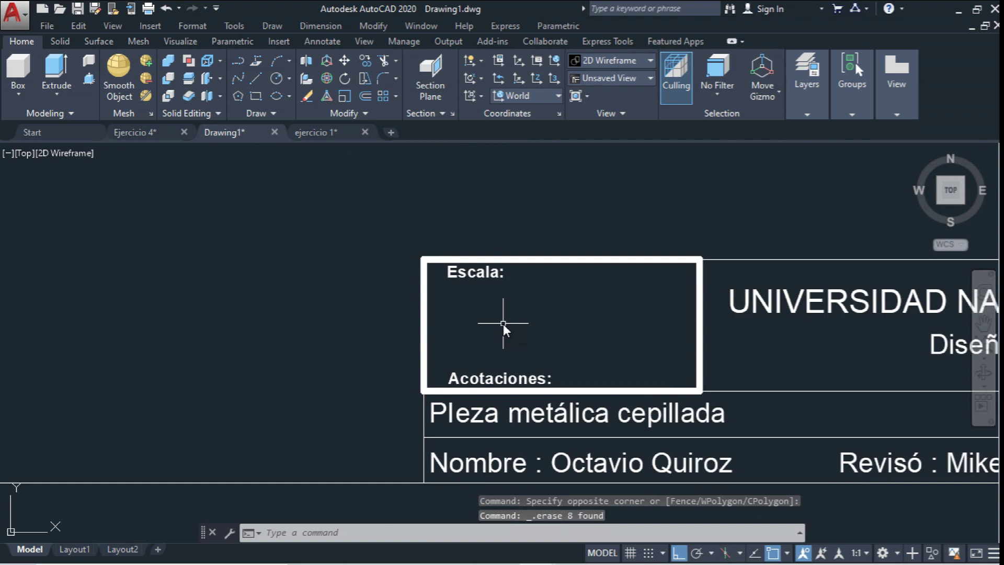
pyautogui.scroll(-5, 507, 314)
pyautogui.moveTo(455, 198); pyautogui.dragTo(454, 314, button='middle')
pyautogui.scroll(-2, 454, 313)
pyautogui.scroll(3, 448, 249)
pyautogui.scroll(1, 466, 260)
pyautogui.scroll(-1, 466, 261)
pyautogui.scroll(-1, 459, 258)
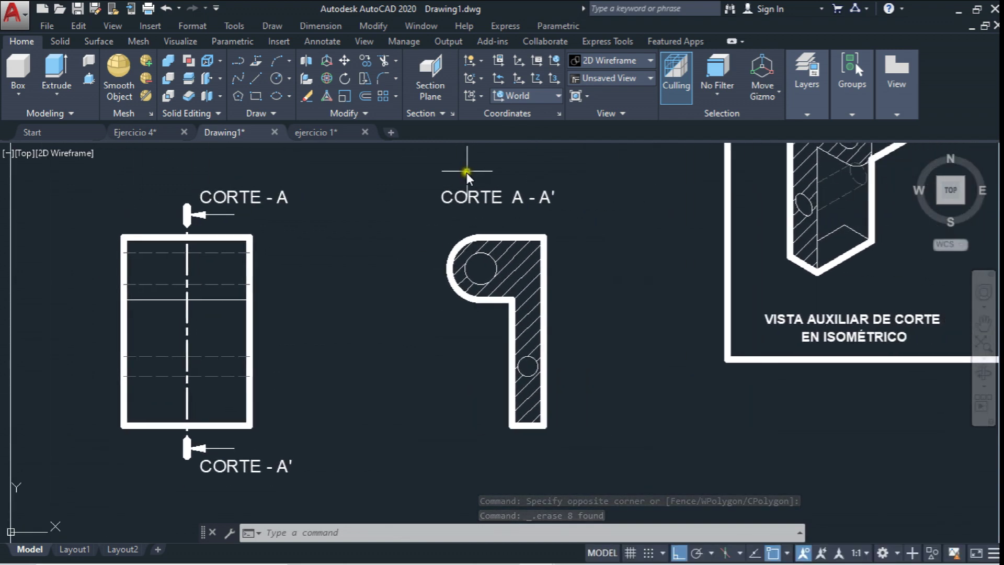
pyautogui.scroll(1, 463, 172)
pyautogui.scroll(1, 457, 195)
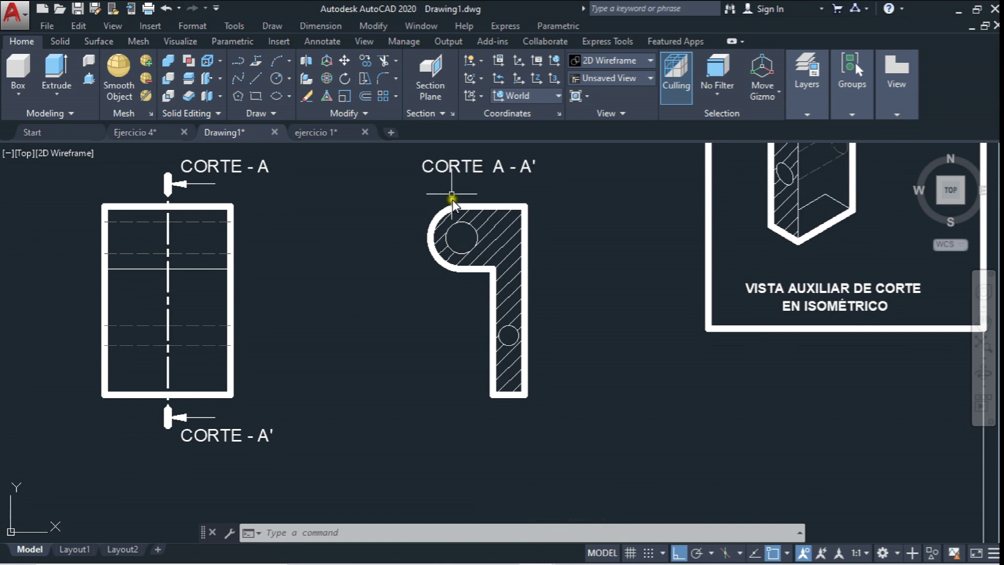
# Make the Cotas layer current
pyautogui.click(334, 42)
pyautogui.click(293, 96)
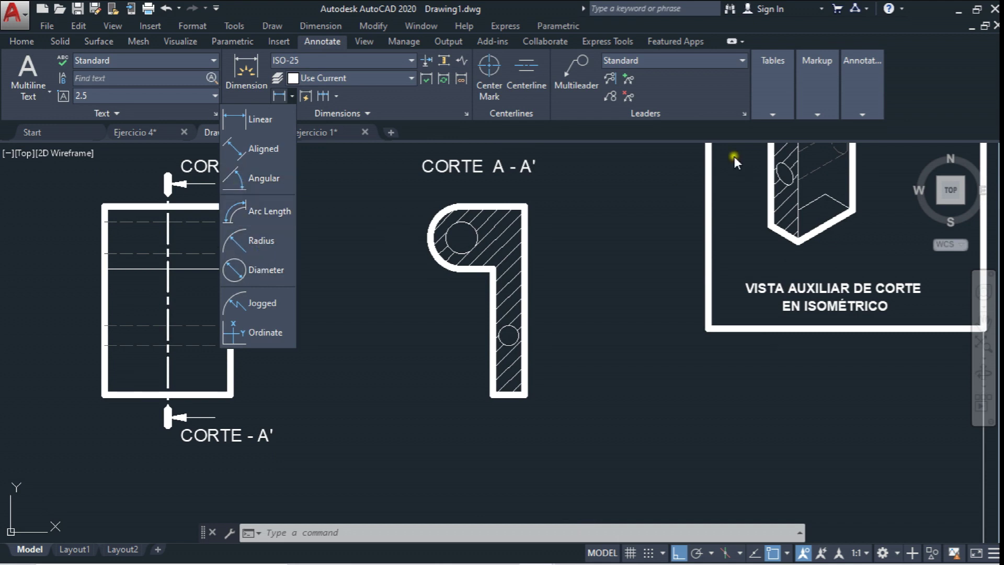
pyautogui.click(19, 44)
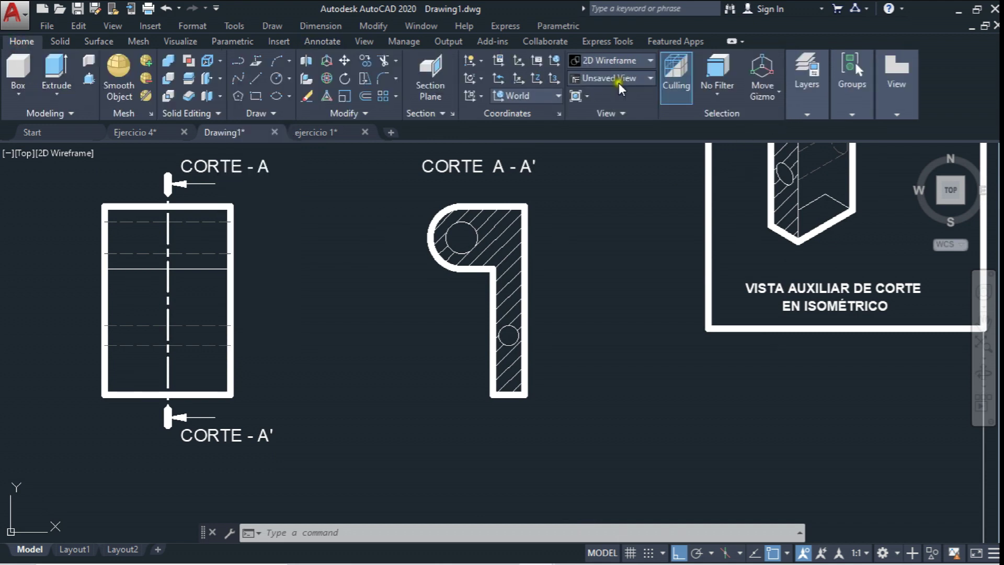
pyautogui.click(807, 114)
pyautogui.click(820, 131)
pyautogui.click(764, 165)
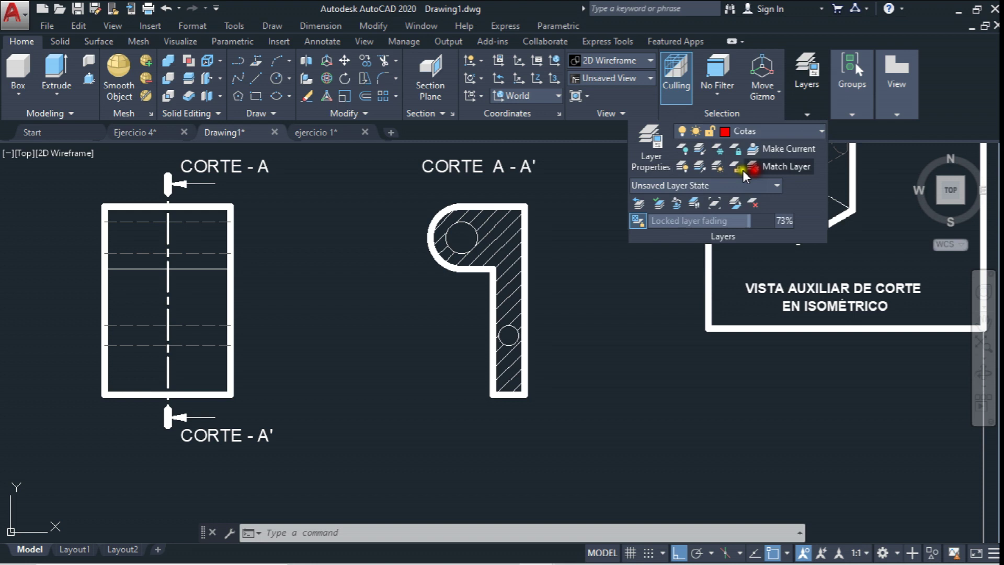
# Add radius dimensions R10, R5 and R3.18 to the end arc and two holes
pyautogui.click(338, 44)
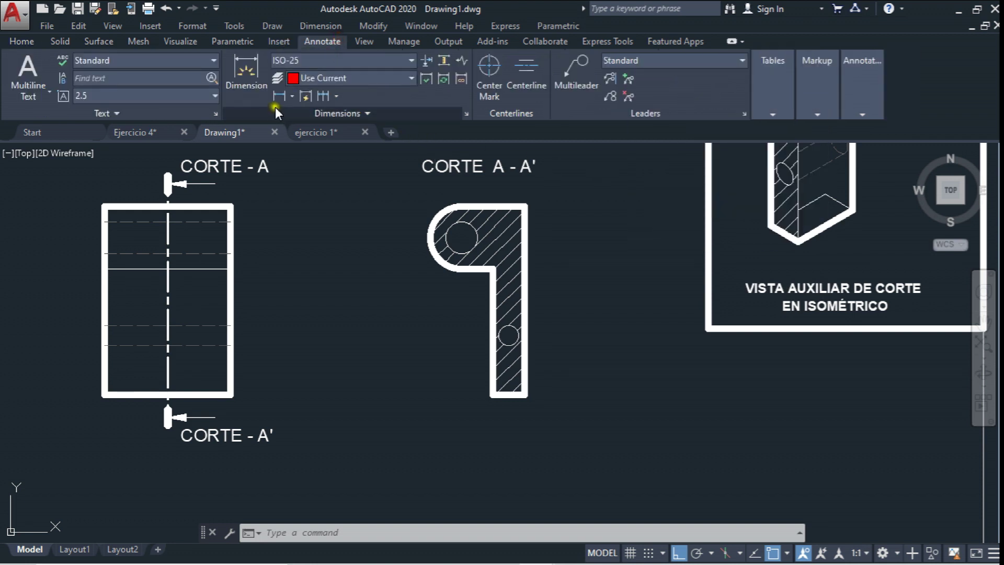
pyautogui.click(292, 96)
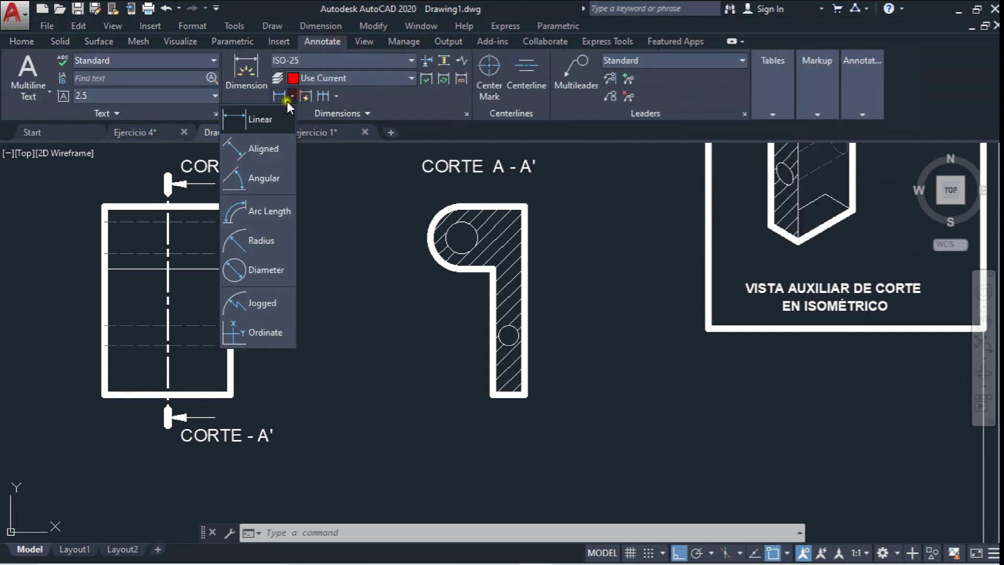
pyautogui.click(245, 240)
pyautogui.click(434, 255)
pyautogui.click(396, 300)
pyautogui.press('Return')
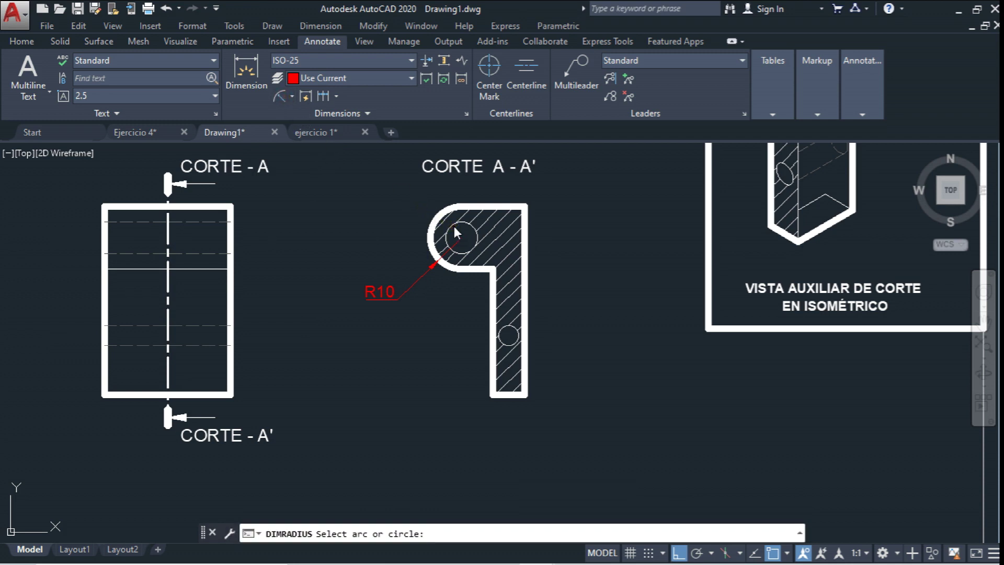
pyautogui.click(454, 226)
pyautogui.click(384, 205)
pyautogui.press('Return')
pyautogui.click(514, 332)
pyautogui.click(554, 302)
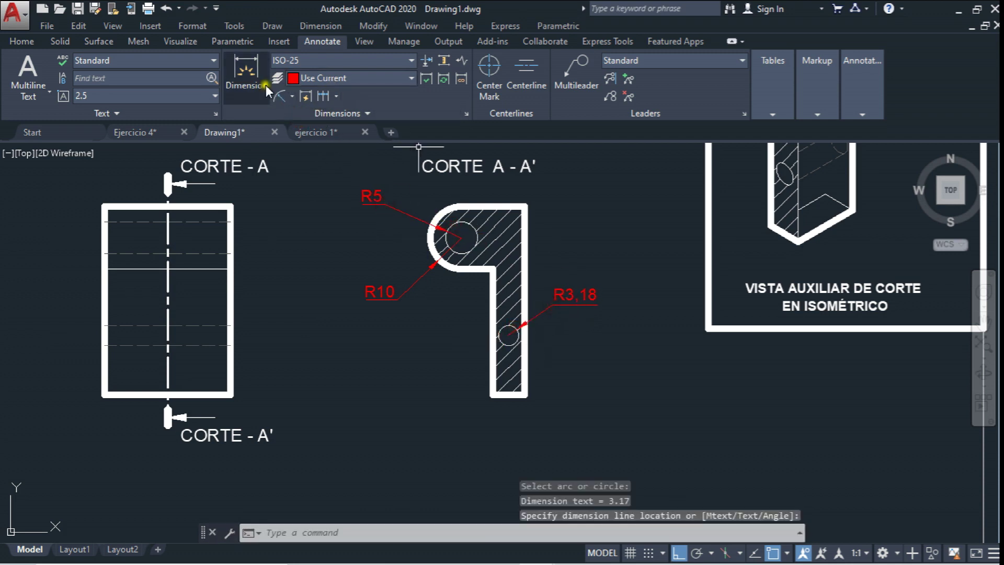
# Add vertical linear dimensions 19 and 50 from the hole centres to the bottom edge
pyautogui.click(296, 99)
pyautogui.click(255, 123)
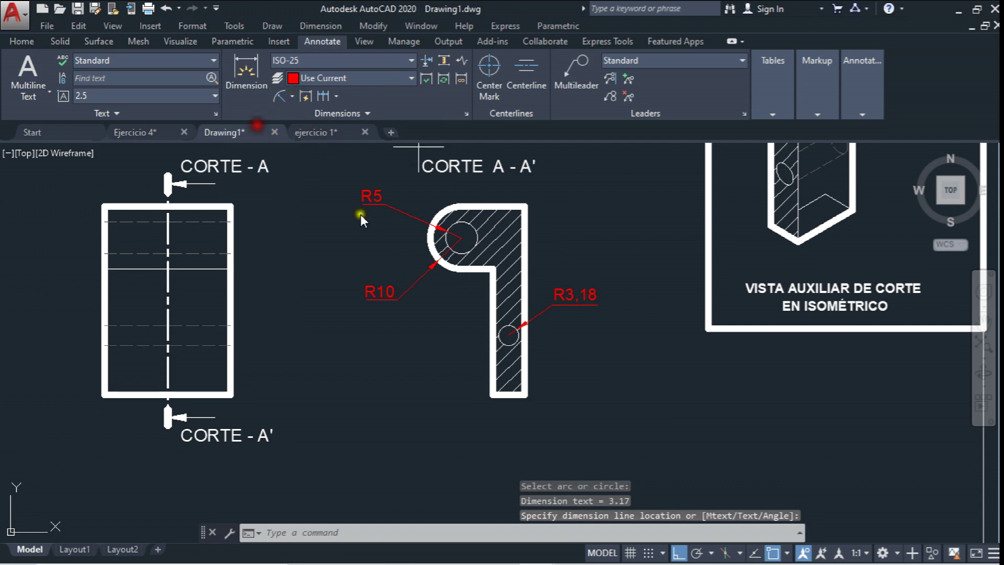
pyautogui.click(507, 335)
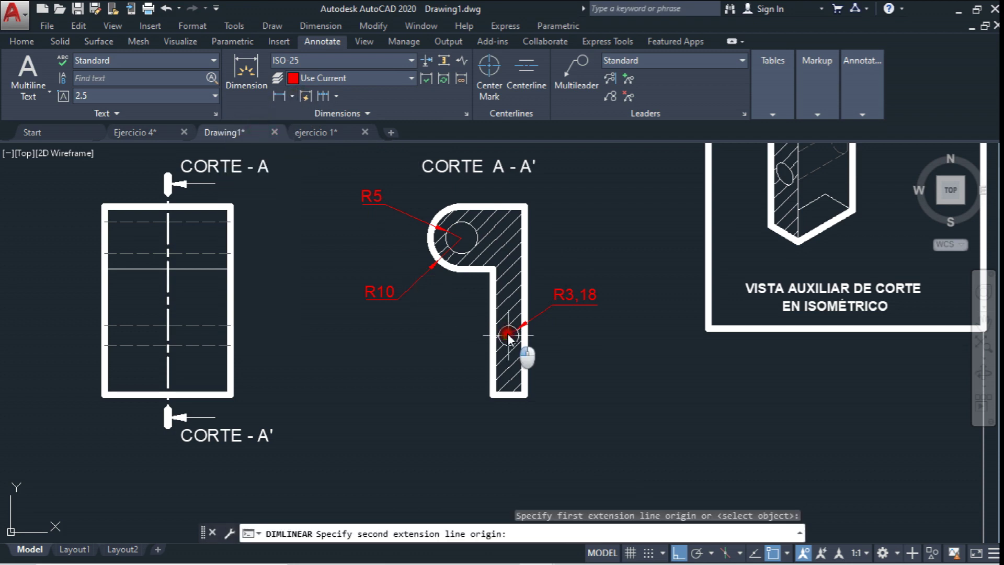
pyautogui.click(509, 393)
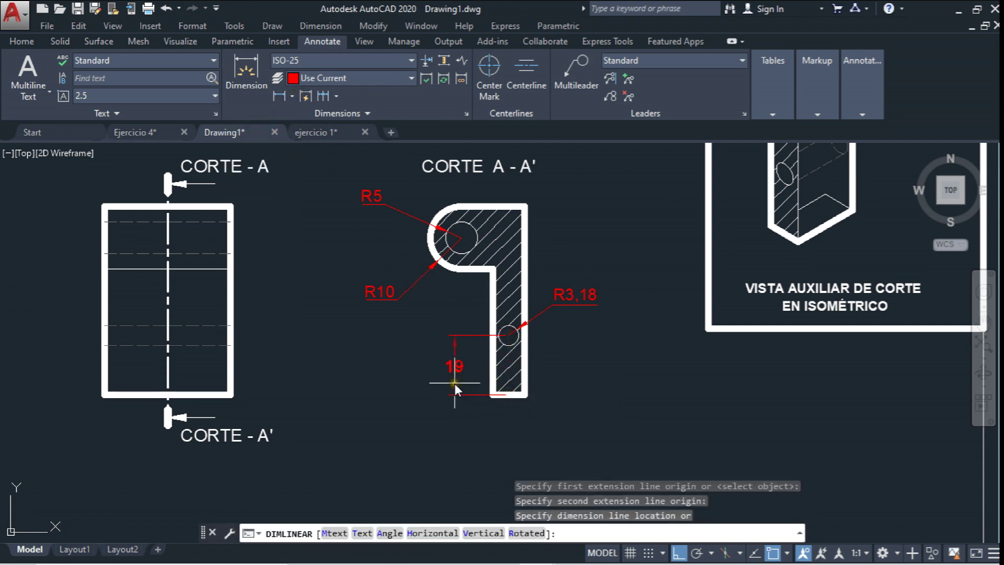
pyautogui.click(591, 376)
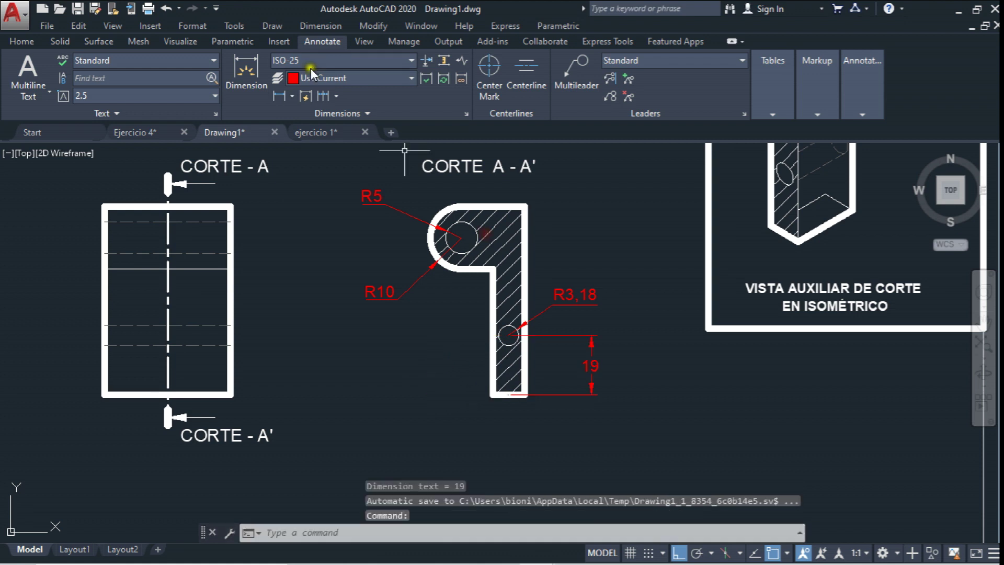
pyautogui.click(281, 97)
pyautogui.click(460, 236)
pyautogui.click(525, 394)
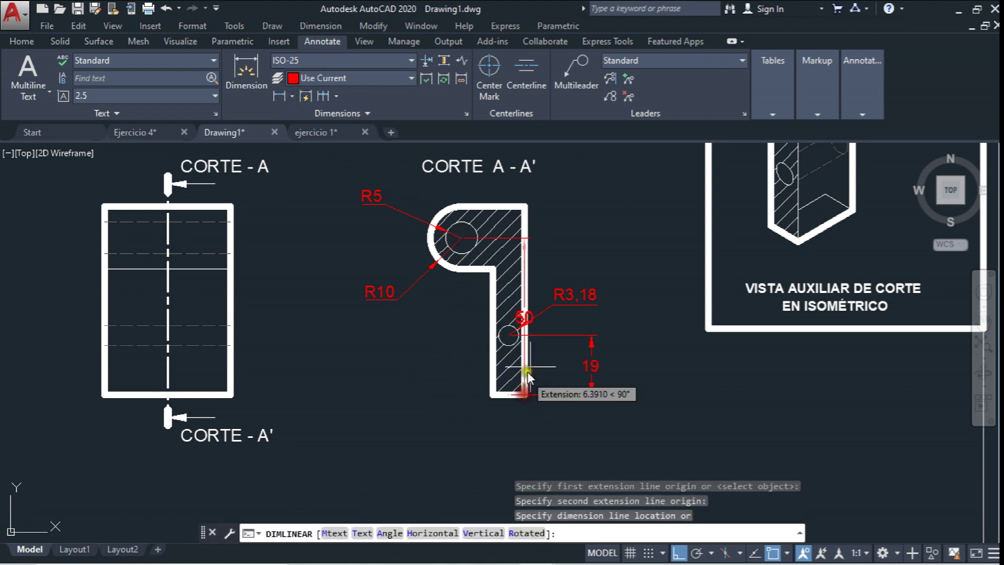
pyautogui.click(632, 282)
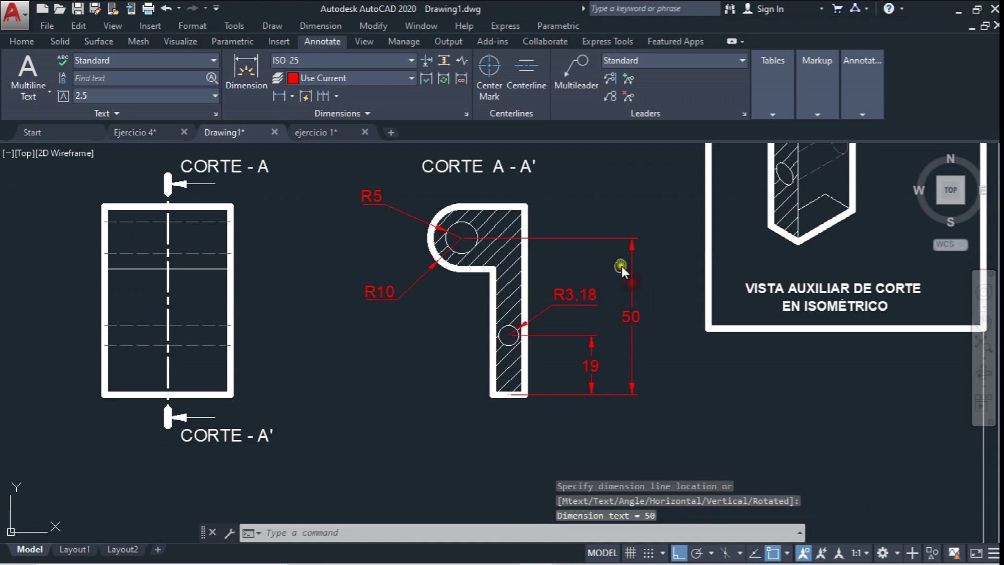
pyautogui.scroll(-1, 607, 269)
pyautogui.scroll(-2, 578, 287)
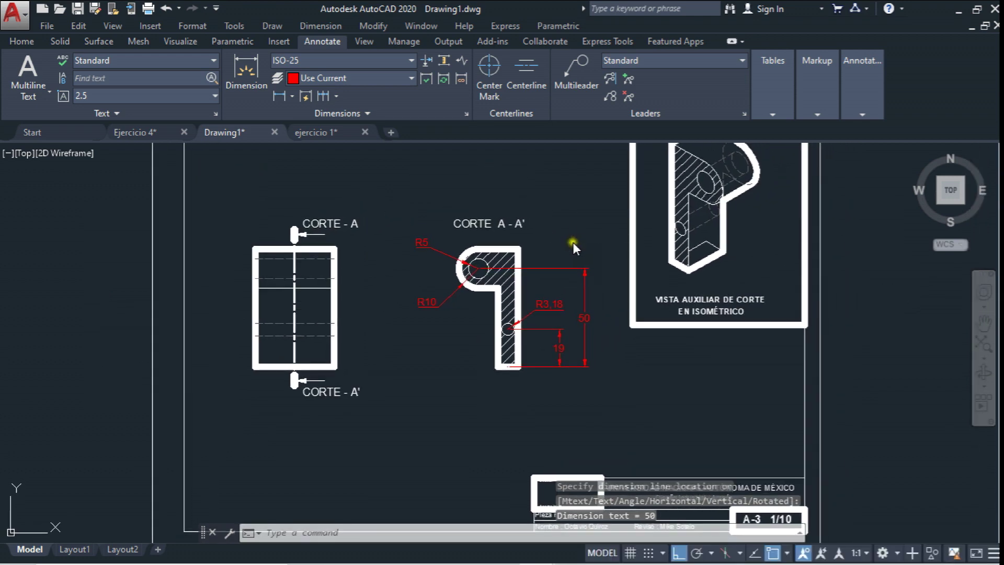
# Copy the finished title-block sheet to the right of the original
pyautogui.scroll(1, 572, 243)
pyautogui.scroll(1, 569, 253)
pyautogui.scroll(-2, 569, 253)
pyautogui.moveTo(571, 253); pyautogui.dragTo(476, 242, button='middle')
pyautogui.scroll(-2, 475, 242)
pyautogui.moveTo(556, 275); pyautogui.dragTo(510, 274, button='middle')
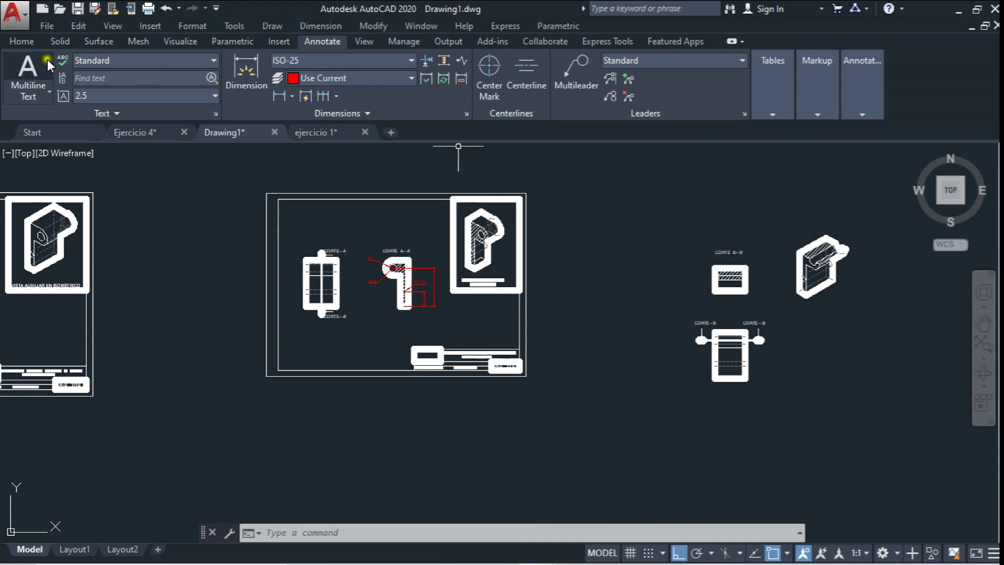
pyautogui.click(31, 42)
pyautogui.click(364, 61)
pyautogui.click(571, 400)
pyautogui.click(397, 333)
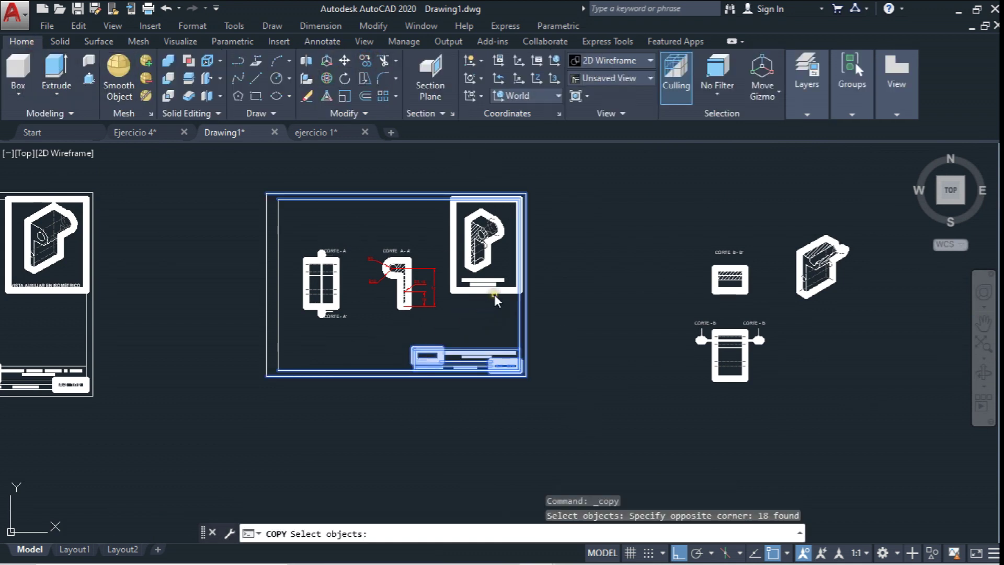
pyautogui.click(494, 297)
pyautogui.scroll(3, 495, 303)
pyautogui.click(498, 331)
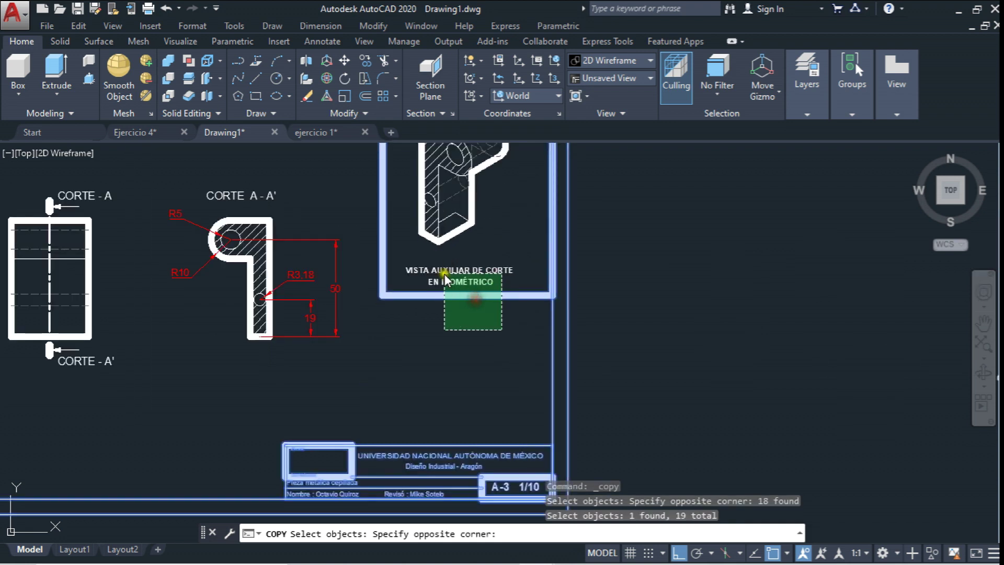
pyautogui.click(449, 280)
pyautogui.scroll(-3, 444, 281)
pyautogui.scroll(-2, 393, 296)
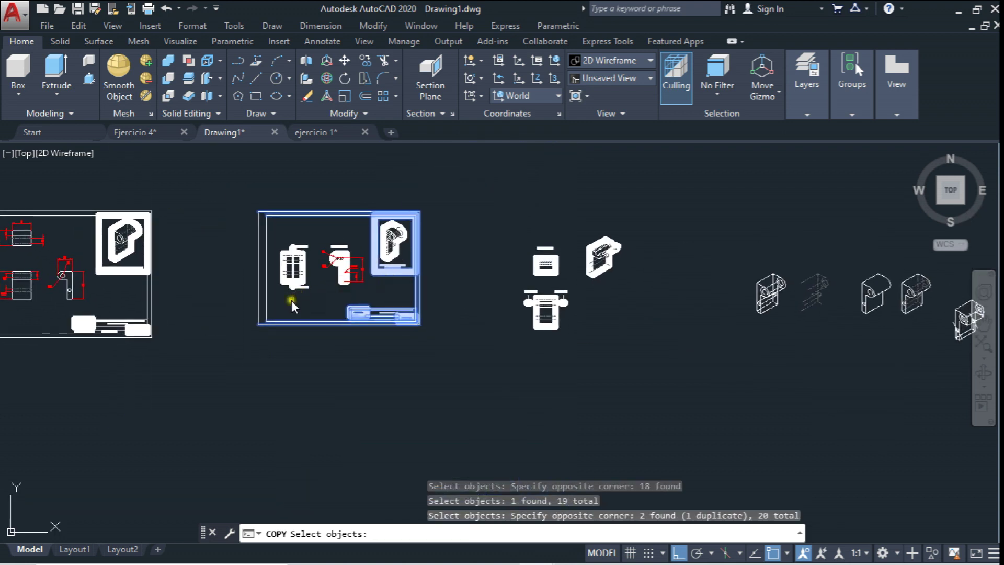
pyautogui.moveTo(361, 366); pyautogui.dragTo(282, 355, button='middle')
pyautogui.press('Return')
pyautogui.click(284, 356)
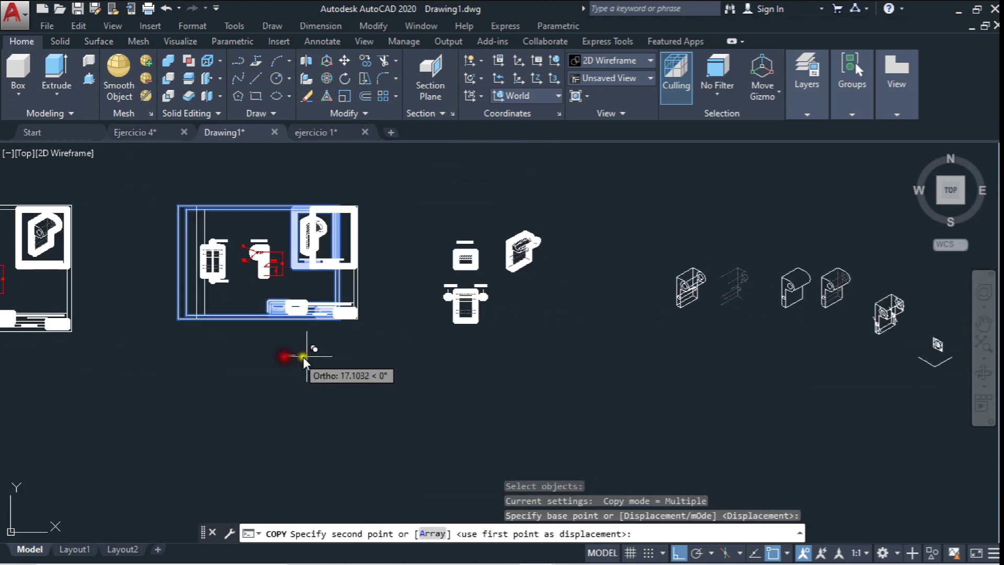
pyautogui.click(537, 368)
pyautogui.scroll(3, 537, 369)
pyautogui.press('Return')
# Move the isometric cut part into the VISTA AUXILIAR frame
pyautogui.write('m')
pyautogui.press('Return')
pyautogui.click(263, 238)
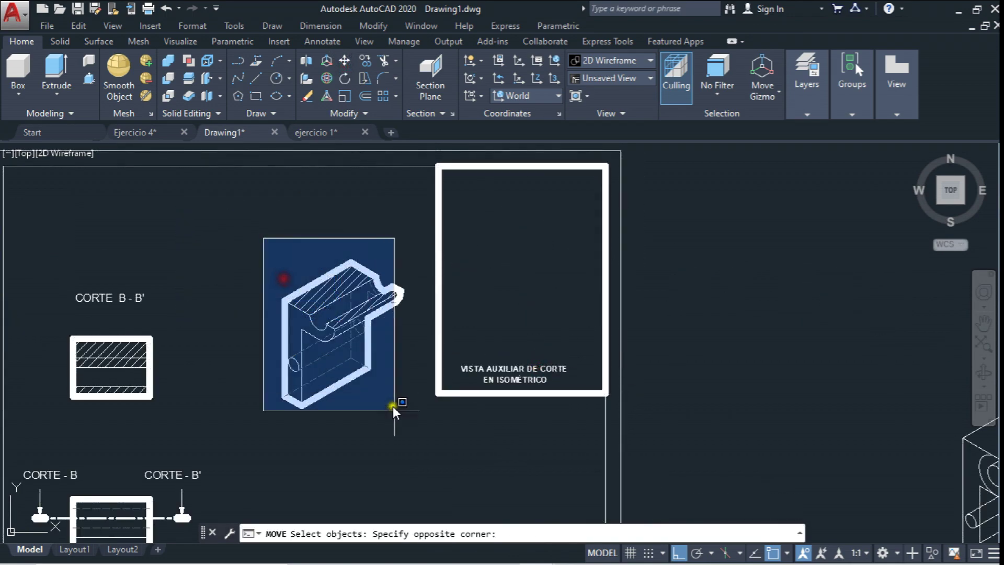
pyautogui.click(415, 439)
pyautogui.press('Return')
pyautogui.click(386, 378)
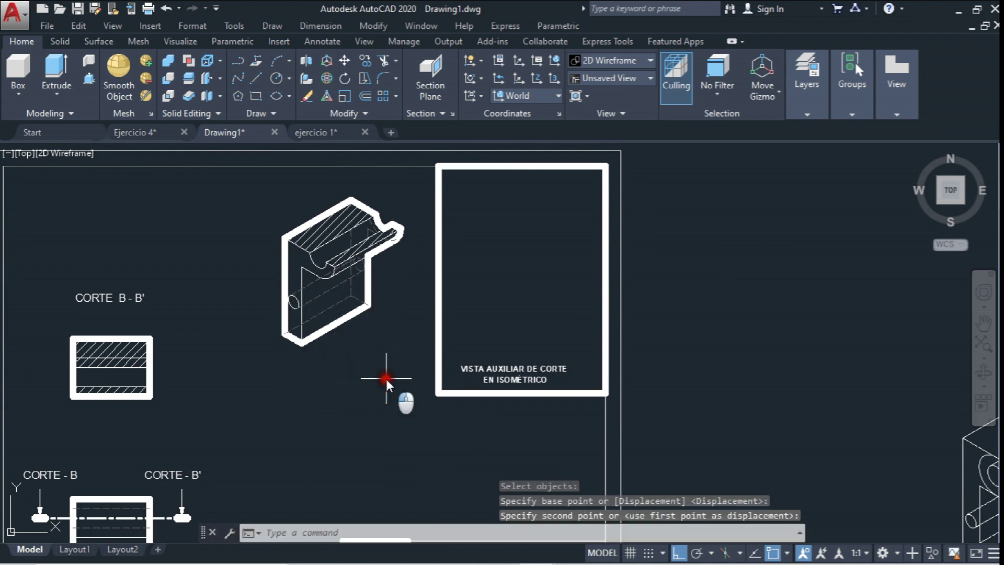
pyautogui.click(343, 62)
pyautogui.click(269, 192)
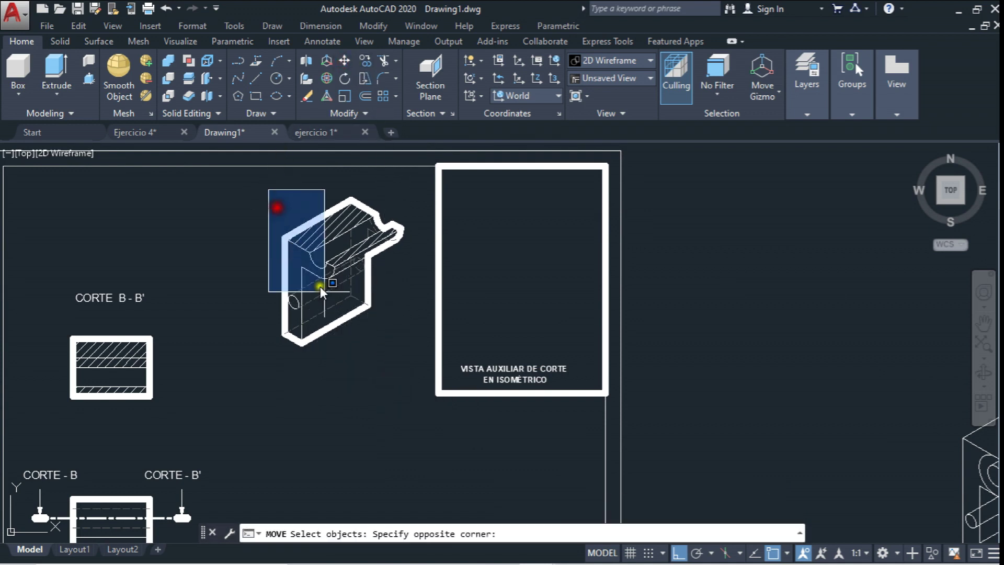
pyautogui.click(412, 378)
pyautogui.press('Return')
pyautogui.click(714, 248)
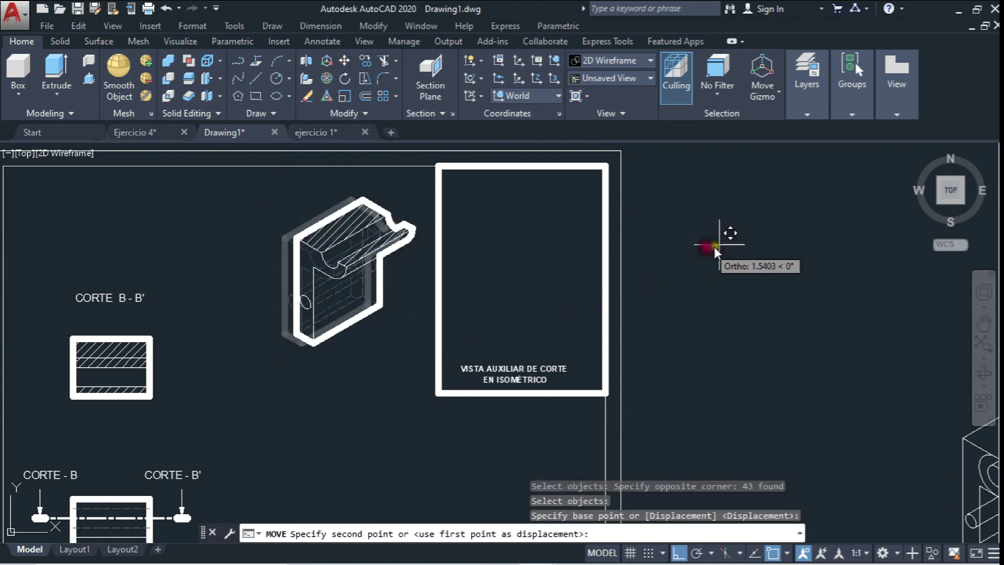
pyautogui.click(884, 237)
# Move the B-B' section views higher on the sheet
pyautogui.scroll(-2, 612, 212)
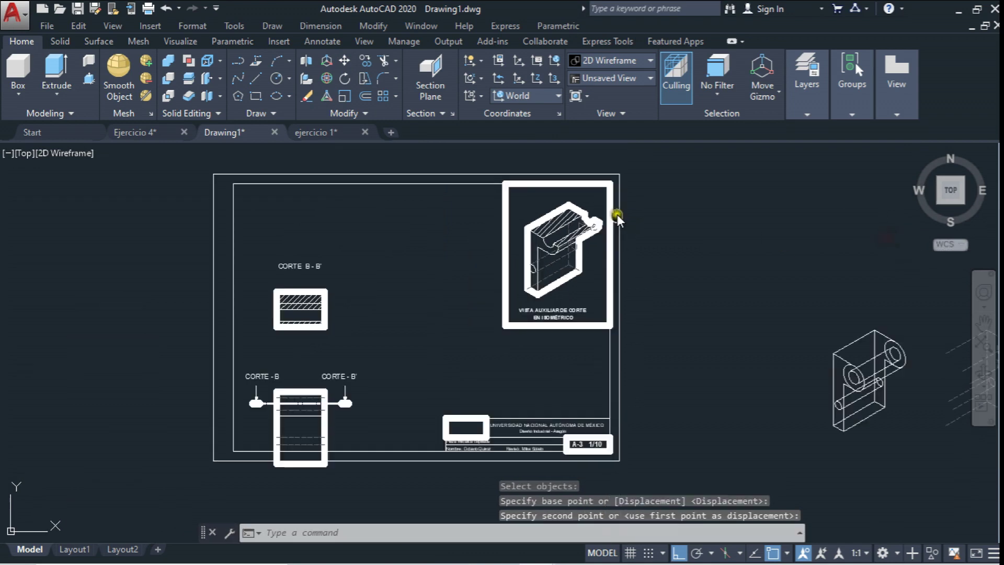
pyautogui.click(344, 63)
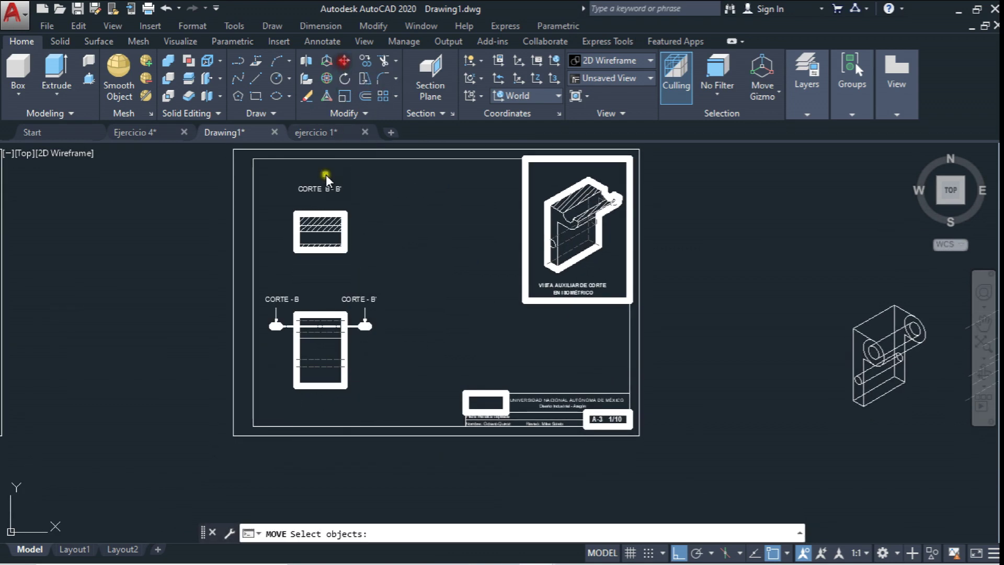
pyautogui.click(273, 181)
pyautogui.click(433, 410)
pyautogui.press('Return')
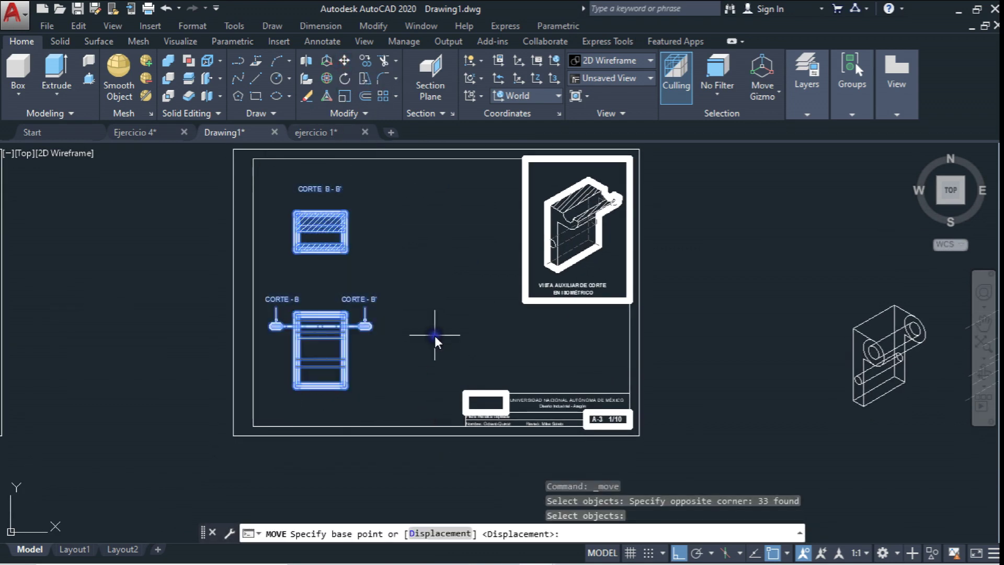
pyautogui.click(436, 337)
pyautogui.click(442, 315)
# Shift both section views to the right, then zoom out to all three sheets
pyautogui.press('Return')
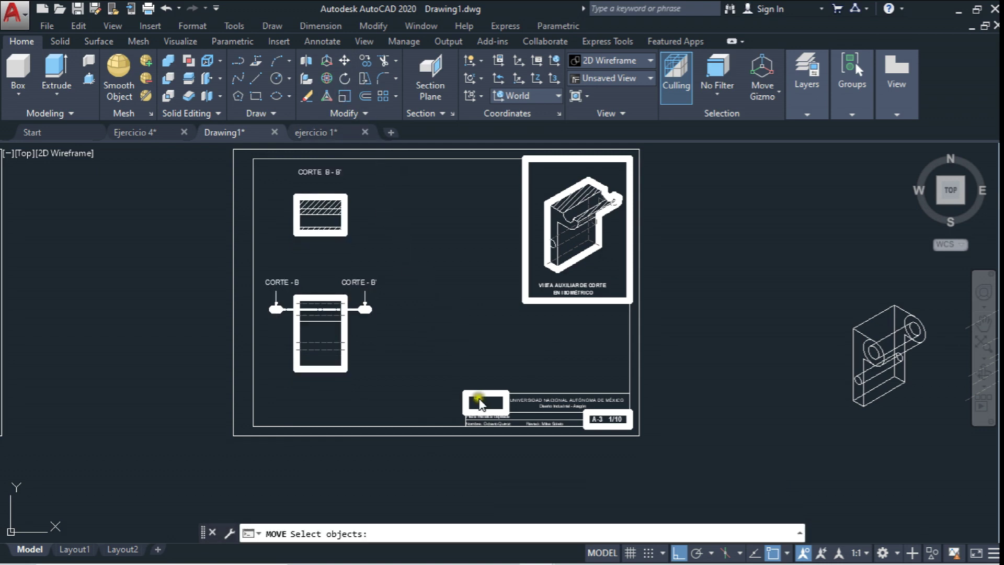
pyautogui.click(268, 187)
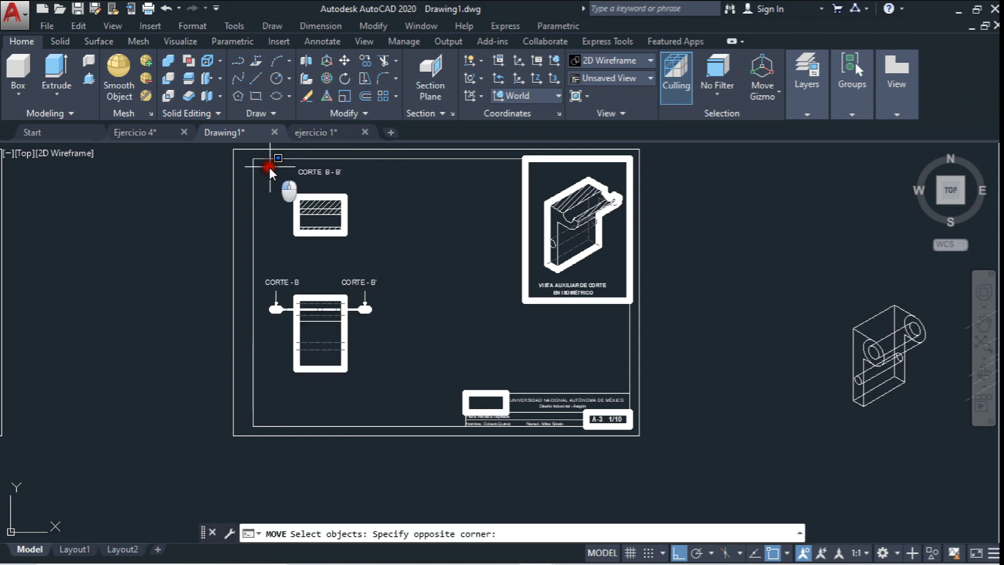
pyautogui.click(413, 377)
pyautogui.click(408, 332)
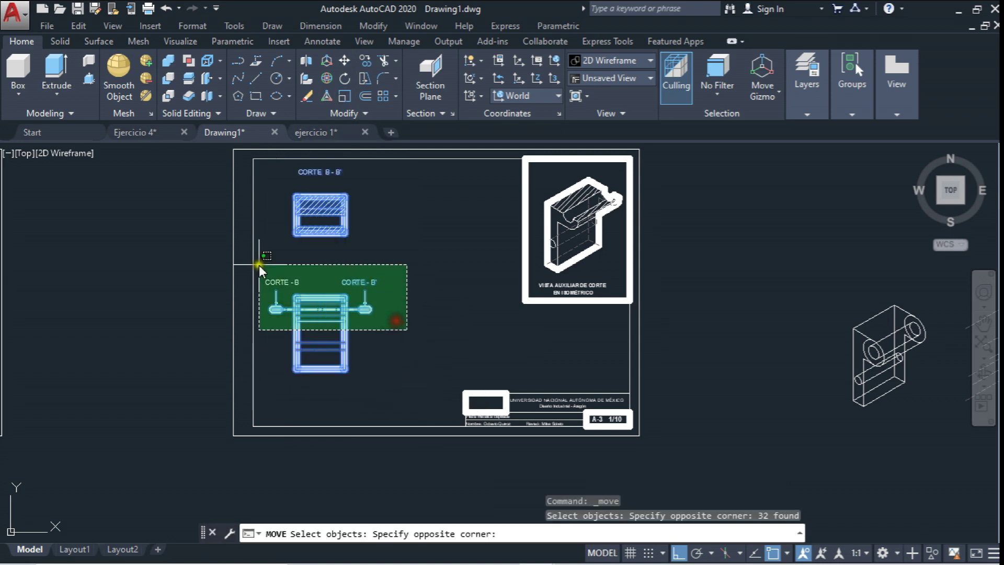
pyautogui.click(259, 264)
pyautogui.press('Return')
pyautogui.click(376, 251)
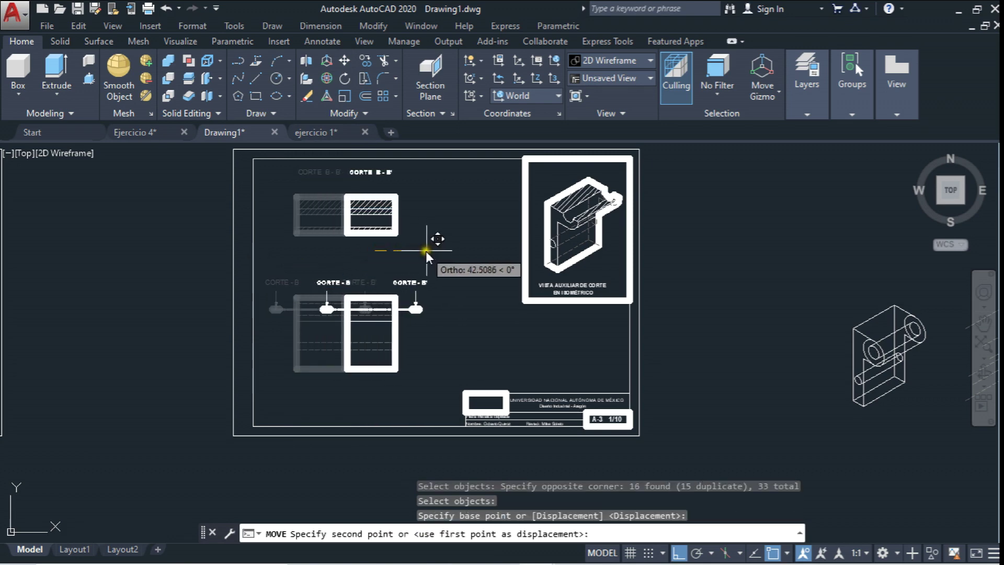
pyautogui.click(434, 251)
pyautogui.scroll(-1, 418, 282)
pyautogui.scroll(-2, 417, 286)
pyautogui.scroll(2, 416, 288)
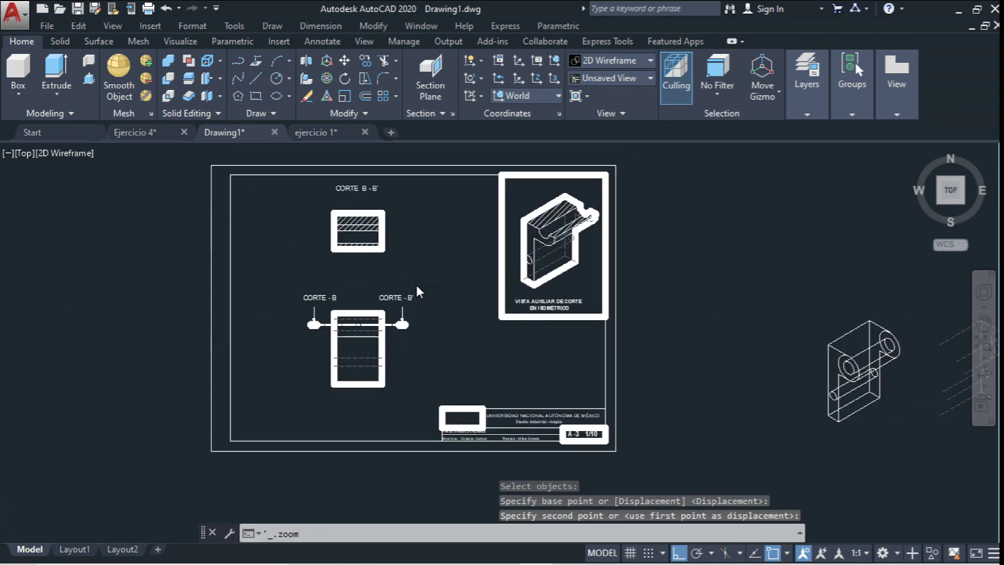
pyautogui.scroll(-4, 437, 246)
pyautogui.middleClick(531, 285)
pyautogui.middleClick(531, 284)
pyautogui.scroll(4, 550, 301)
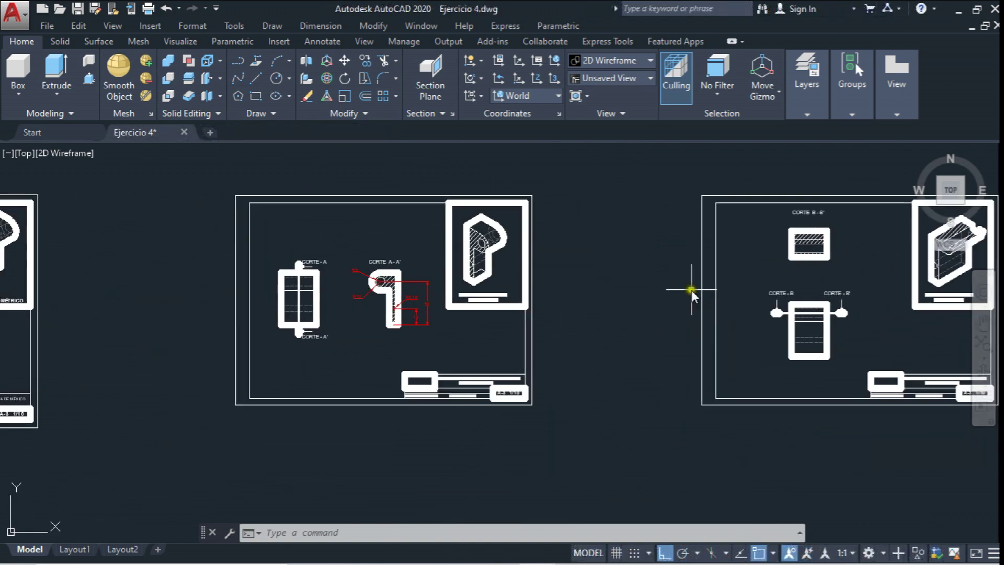
# Set the Cotas layer to true color dark grey 66,66,66 (saturation 0, luminance 23)
pyautogui.scroll(-2, 312, 276)
pyautogui.click(851, 191)
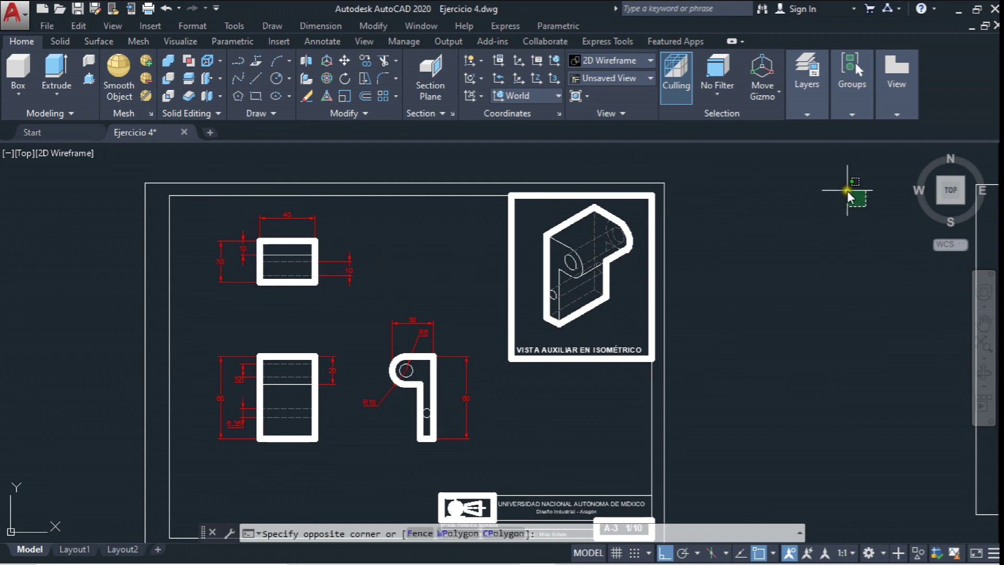
pyautogui.click(809, 114)
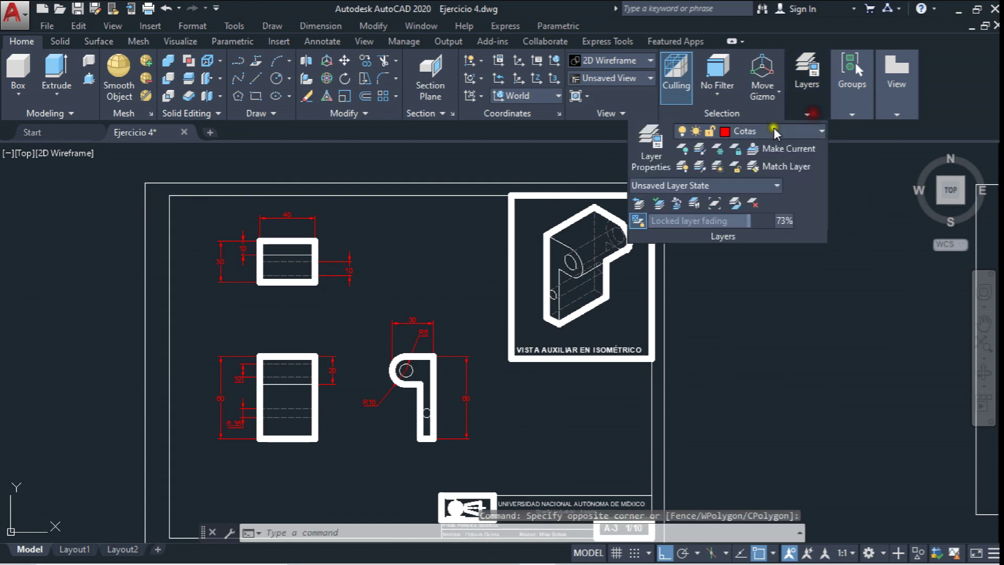
pyautogui.click(657, 139)
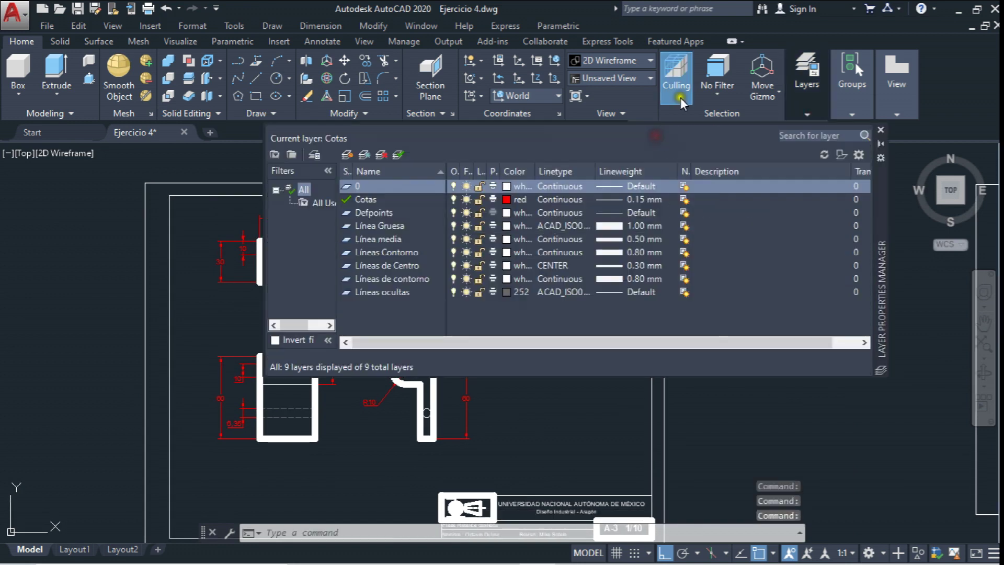
pyautogui.click(508, 199)
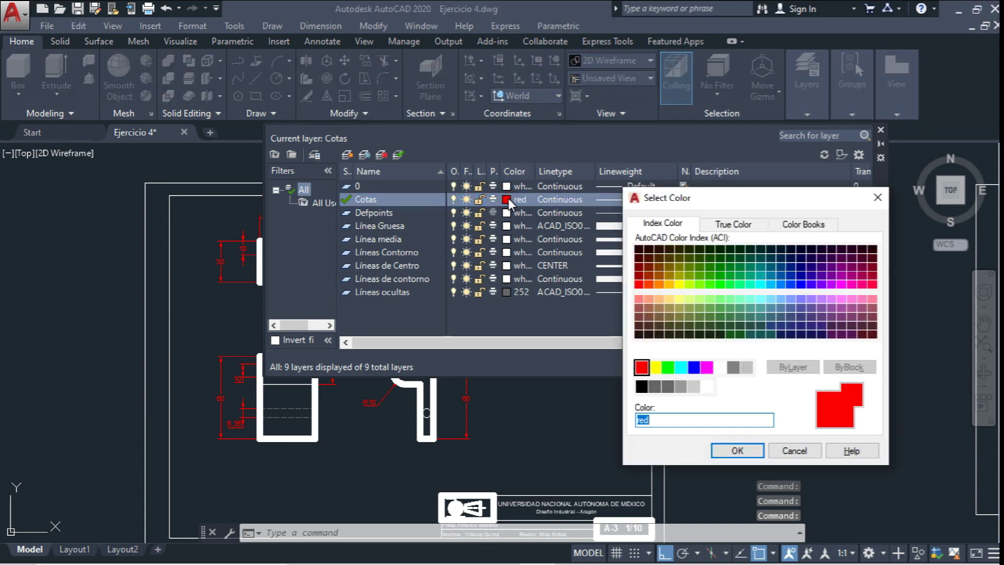
pyautogui.click(748, 224)
pyautogui.moveTo(720, 377); pyautogui.dragTo(637, 399)
pyautogui.moveTo(791, 334); pyautogui.dragTo(797, 369)
pyautogui.click(748, 452)
# Add a 30 linear height dimension along the right side of the CORTE B-B' section box
pyautogui.click(748, 451)
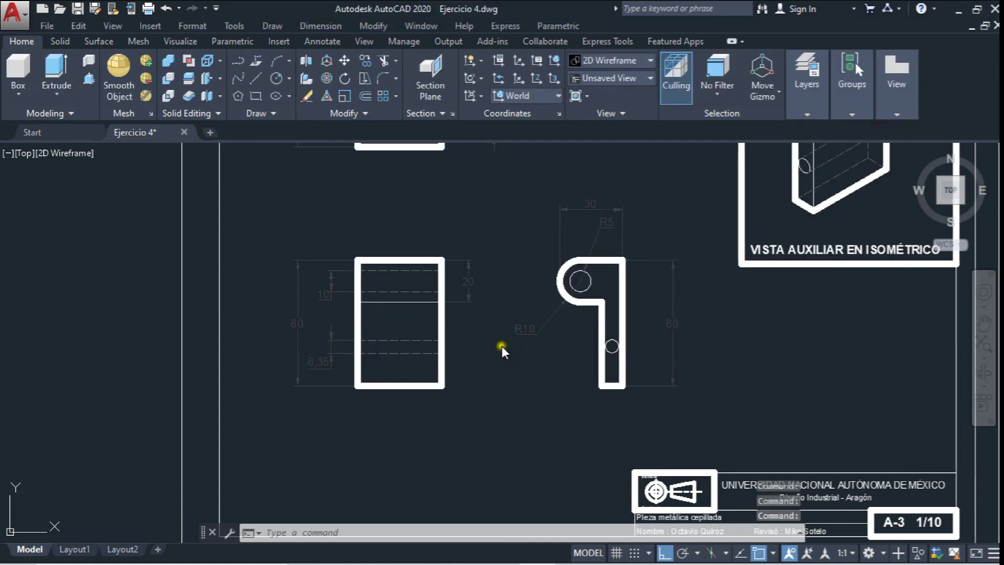
pyautogui.scroll(2, 449, 286)
pyautogui.scroll(2, 386, 317)
pyautogui.scroll(-2, 386, 317)
pyautogui.scroll(-2, 325, 291)
pyautogui.scroll(-3, 661, 332)
pyautogui.scroll(3, 661, 332)
pyautogui.moveTo(661, 332)
pyautogui.mouseDown(button='middle')
pyautogui.moveTo(669, 327)
pyautogui.moveTo(625, 299)
pyautogui.moveTo(550, 267)
pyautogui.mouseUp(button='middle')
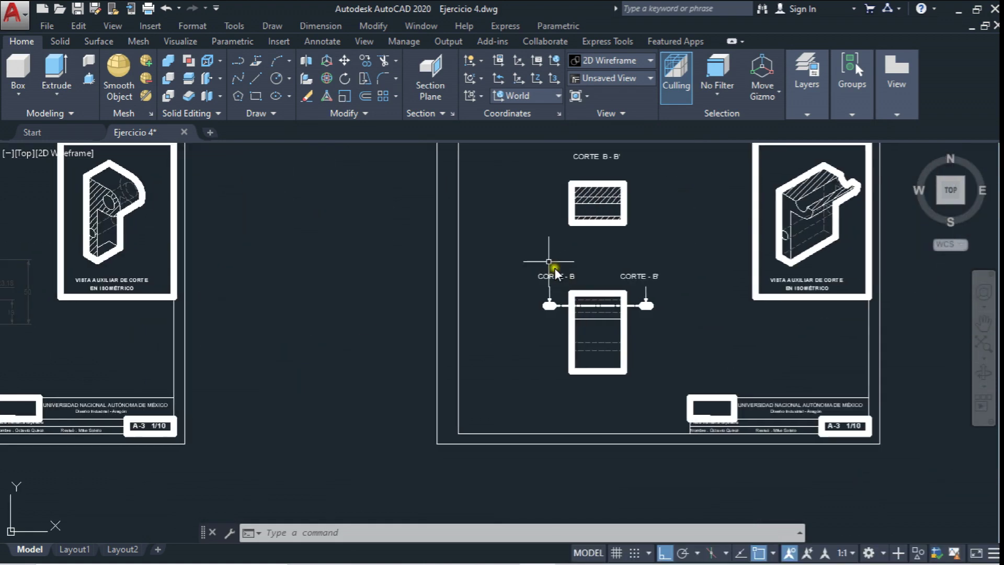
pyautogui.click(318, 43)
pyautogui.click(276, 96)
pyautogui.scroll(2, 608, 227)
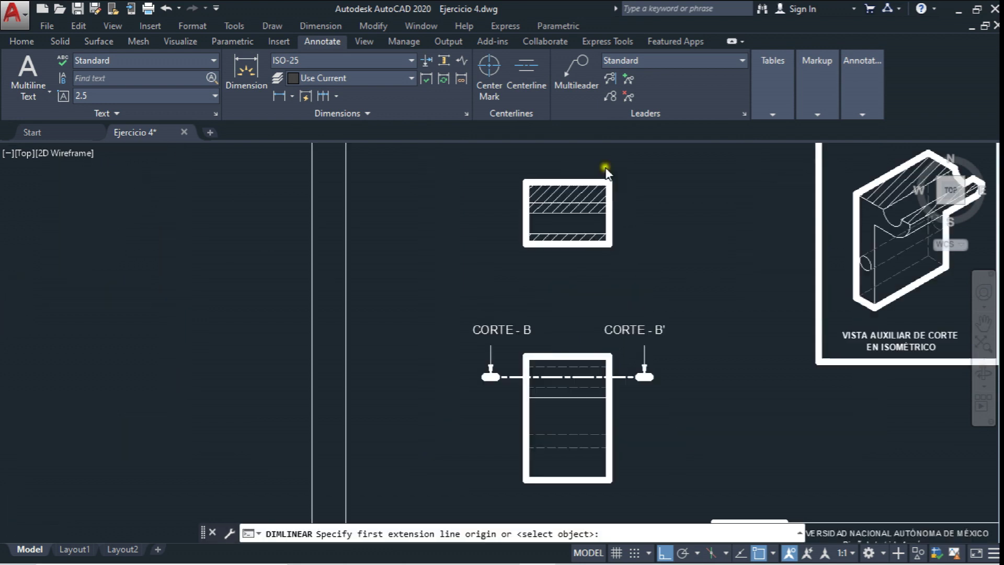
pyautogui.scroll(3, 605, 168)
pyautogui.click(605, 180)
pyautogui.click(604, 280)
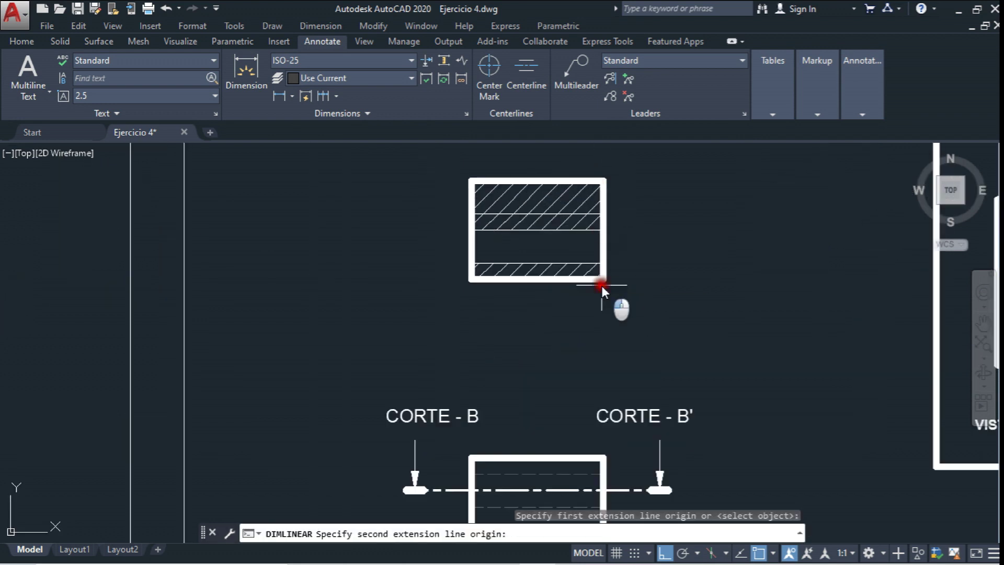
pyautogui.scroll(2, 688, 240)
pyautogui.scroll(2, 688, 240)
pyautogui.click(676, 290)
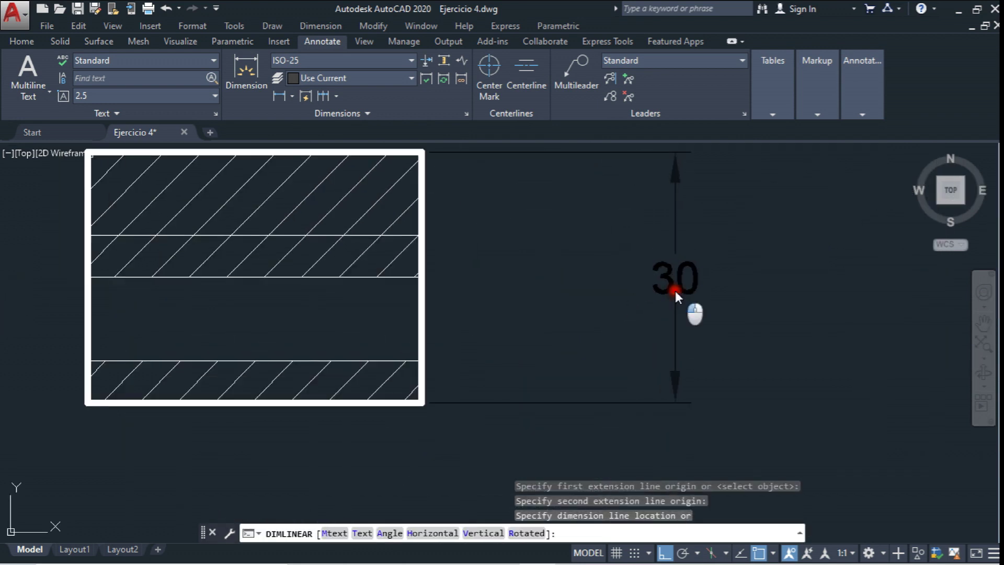
# Add a 40 linear width dimension above the section box's top edge
pyautogui.click(286, 97)
pyautogui.scroll(-3, 366, 220)
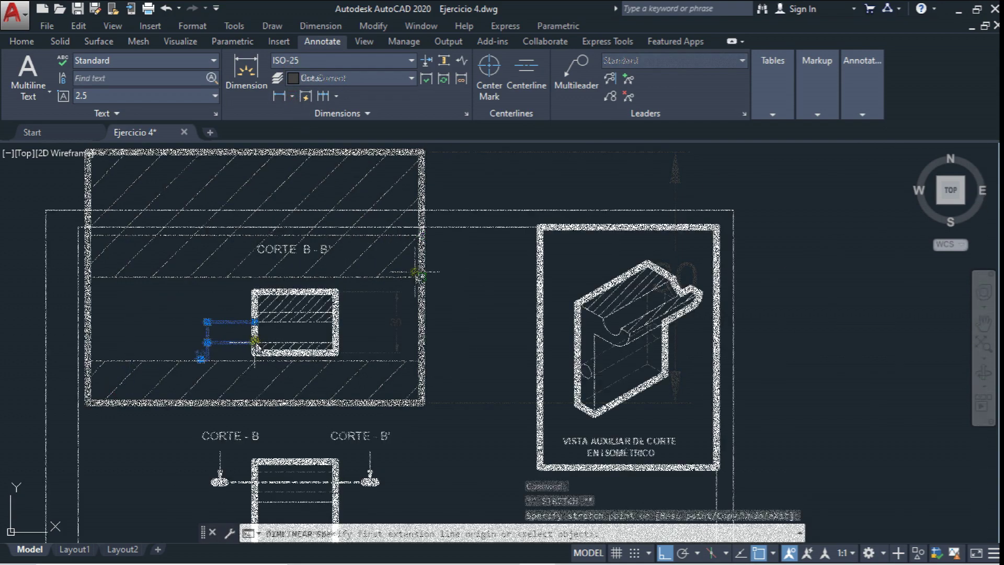
pyautogui.scroll(2, 294, 280)
pyautogui.press('Escape')
pyautogui.click(281, 96)
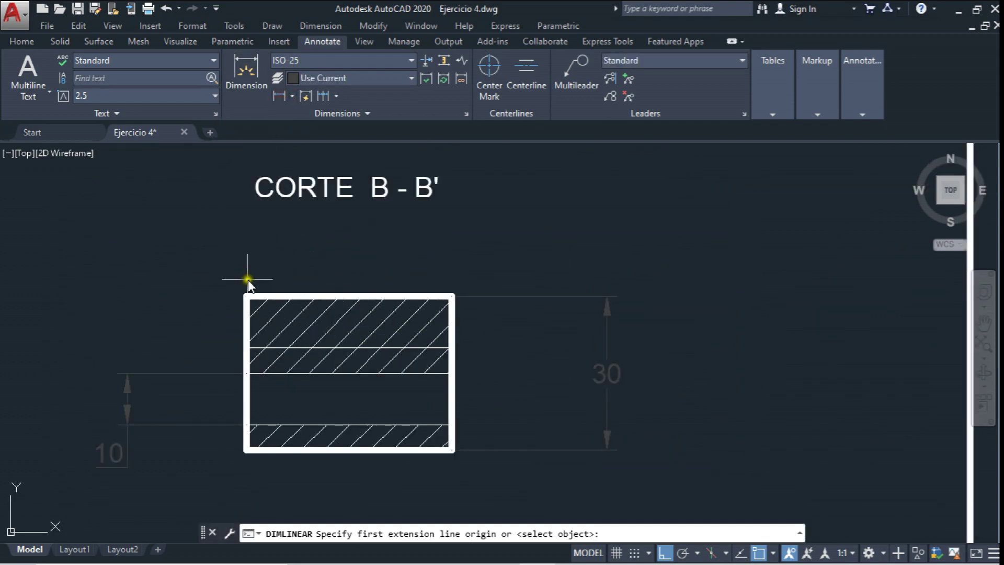
pyautogui.click(244, 295)
pyautogui.click(453, 295)
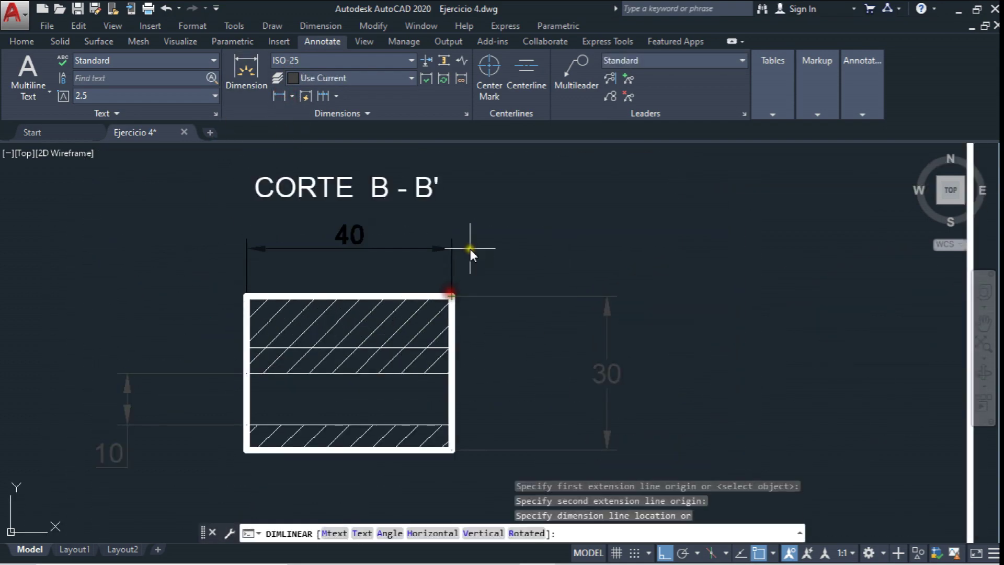
pyautogui.click(470, 253)
pyautogui.scroll(-4, 469, 252)
pyautogui.moveTo(471, 254); pyautogui.dragTo(502, 245, button='middle')
pyautogui.scroll(-2, 467, 260)
pyautogui.scroll(-3, 502, 246)
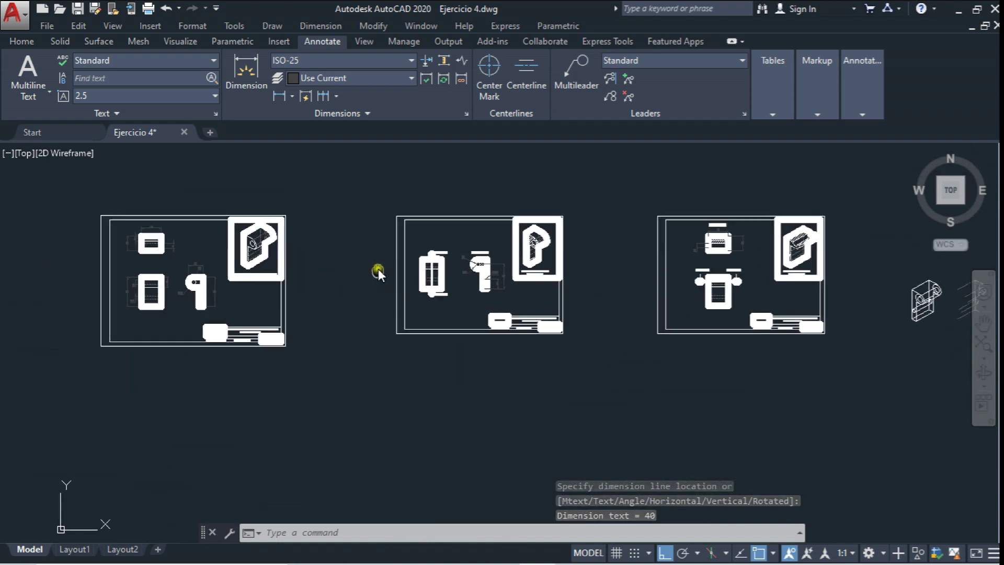
# Set the plot to Microsoft Print to PDF, A3 paper, landscape, centred on the page
pyautogui.scroll(1, 202, 197)
pyautogui.scroll(1, 202, 197)
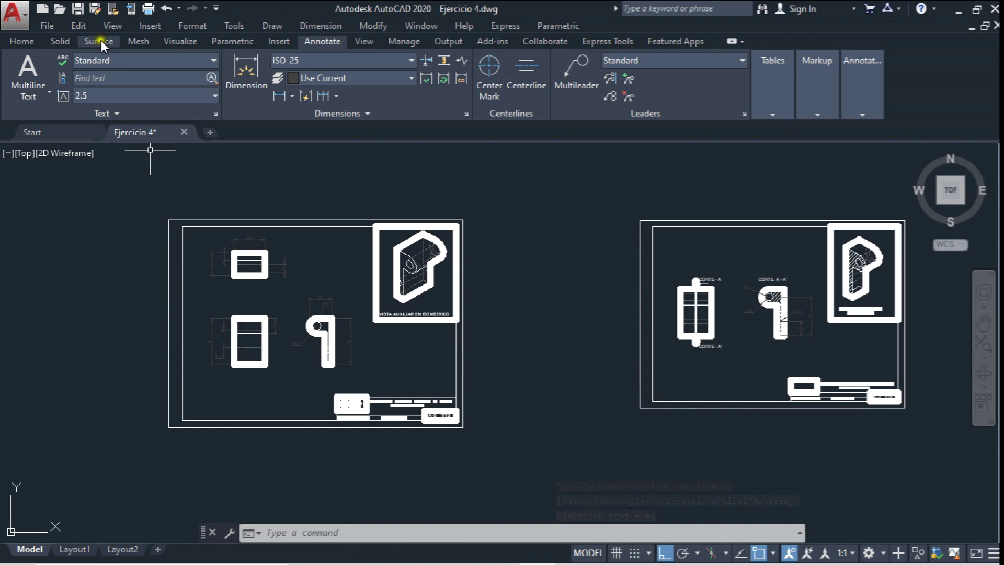
pyautogui.click(148, 8)
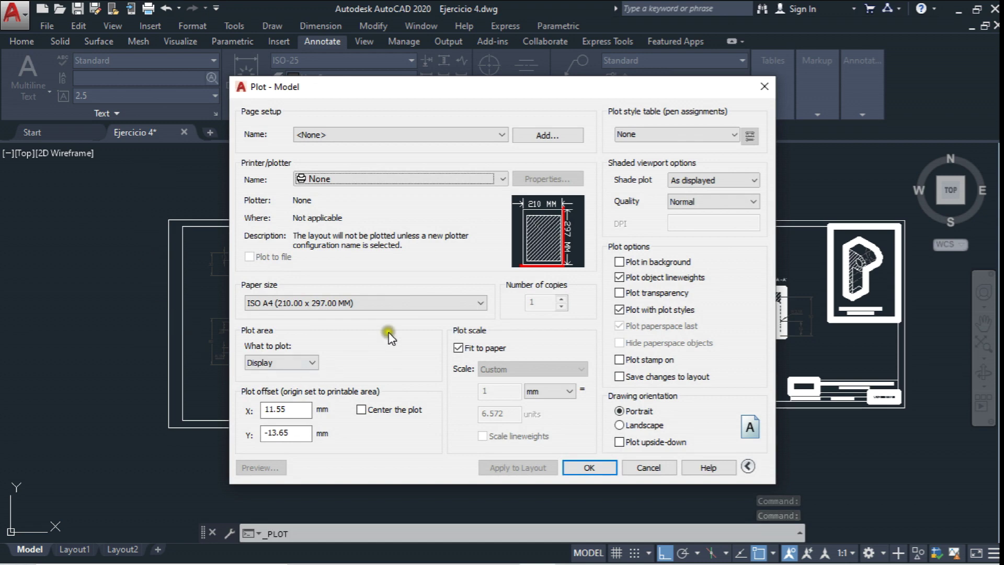
pyautogui.click(432, 180)
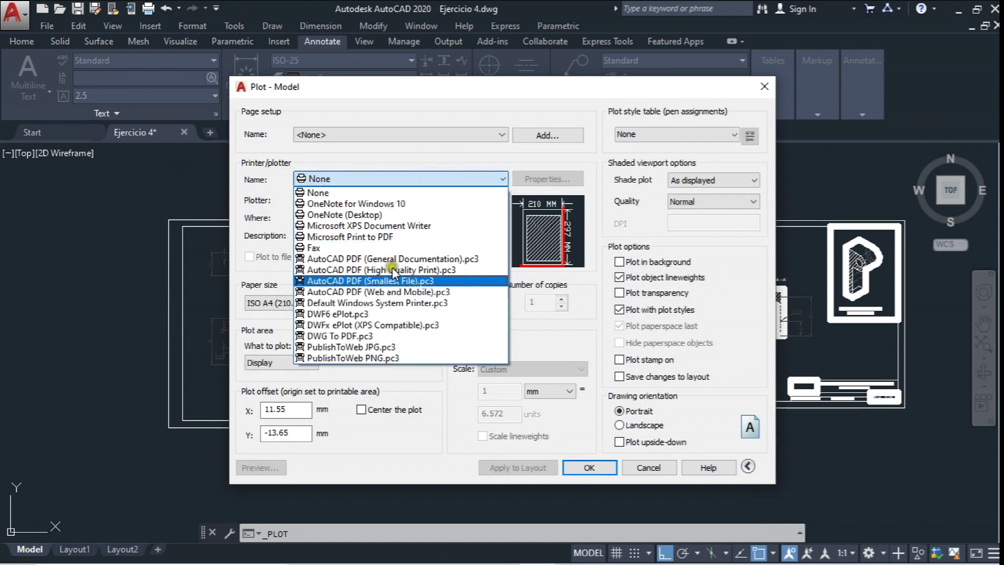
pyautogui.click(406, 239)
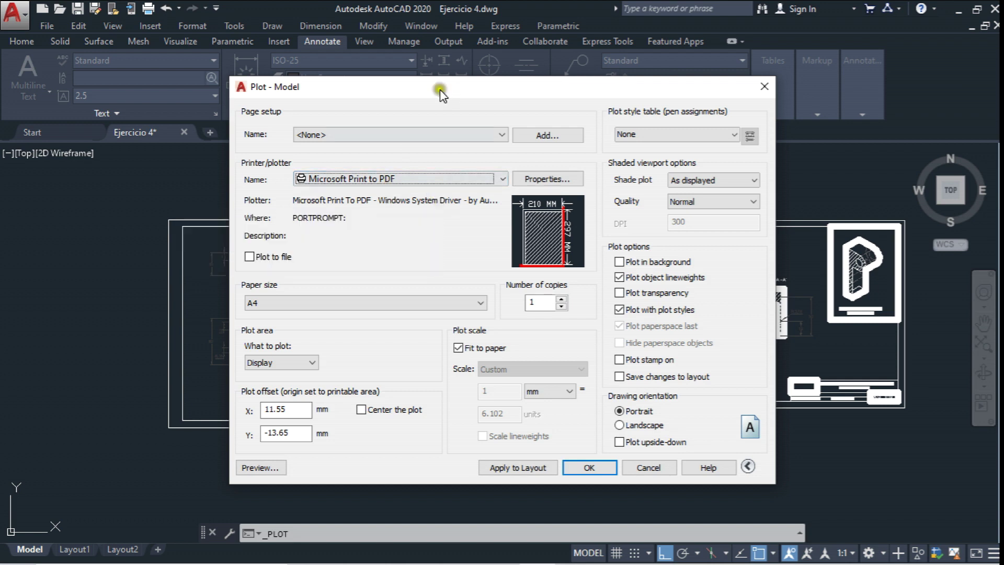
pyautogui.click(480, 303)
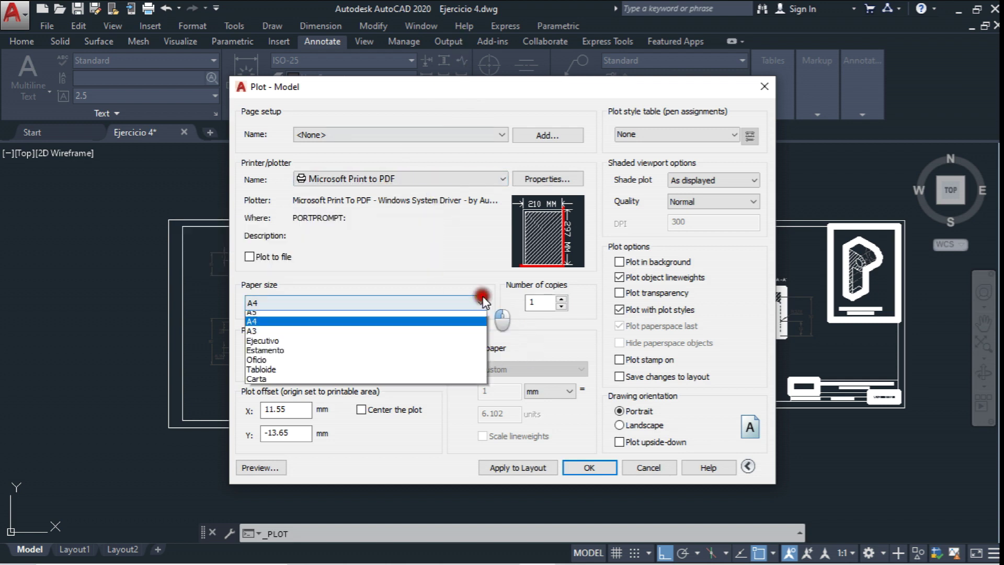
pyautogui.click(344, 348)
pyautogui.click(620, 425)
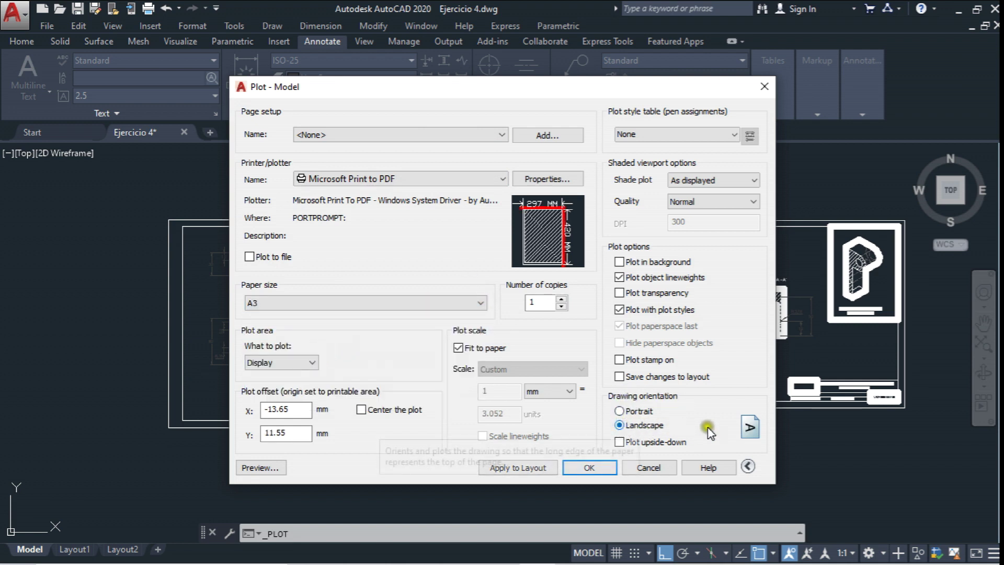
pyautogui.click(383, 410)
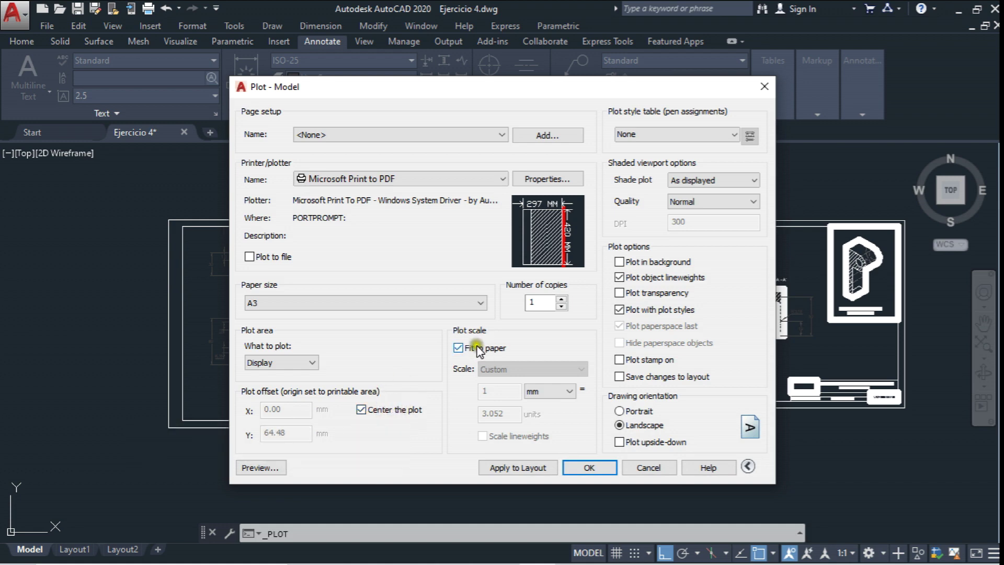
# Set the plot area to a window around the left title-block frame and preview it
pyautogui.click(283, 363)
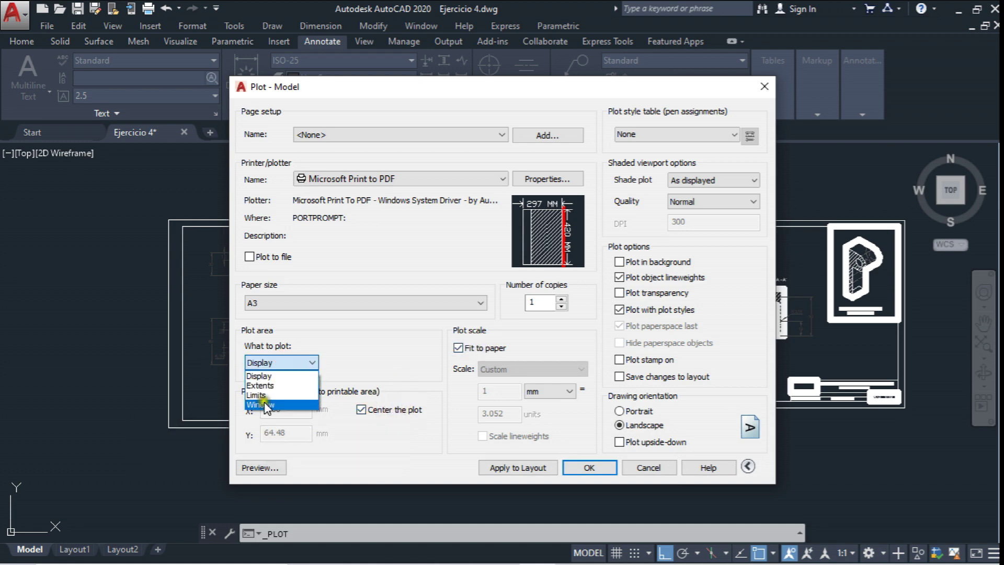
pyautogui.click(261, 409)
pyautogui.click(169, 220)
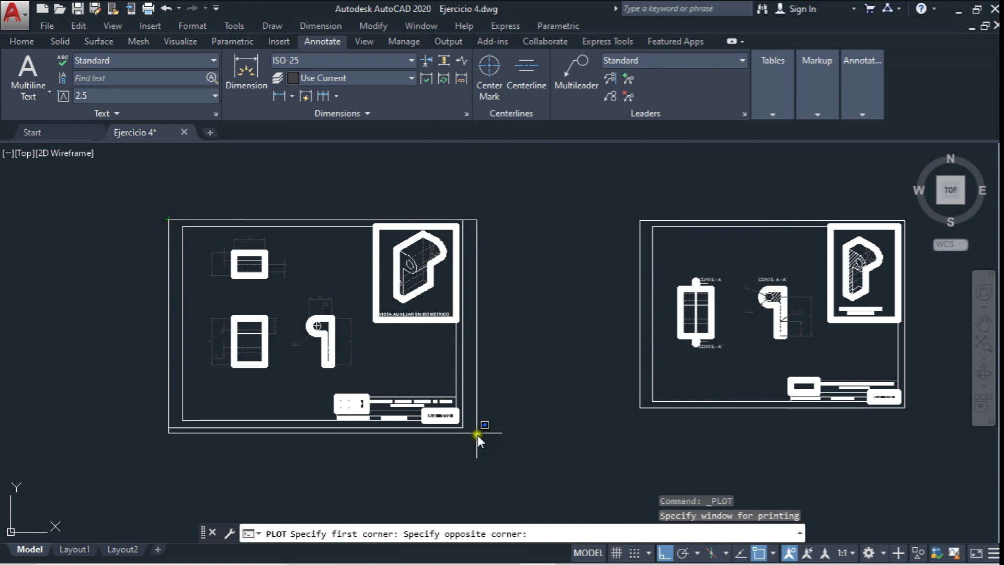
pyautogui.click(463, 428)
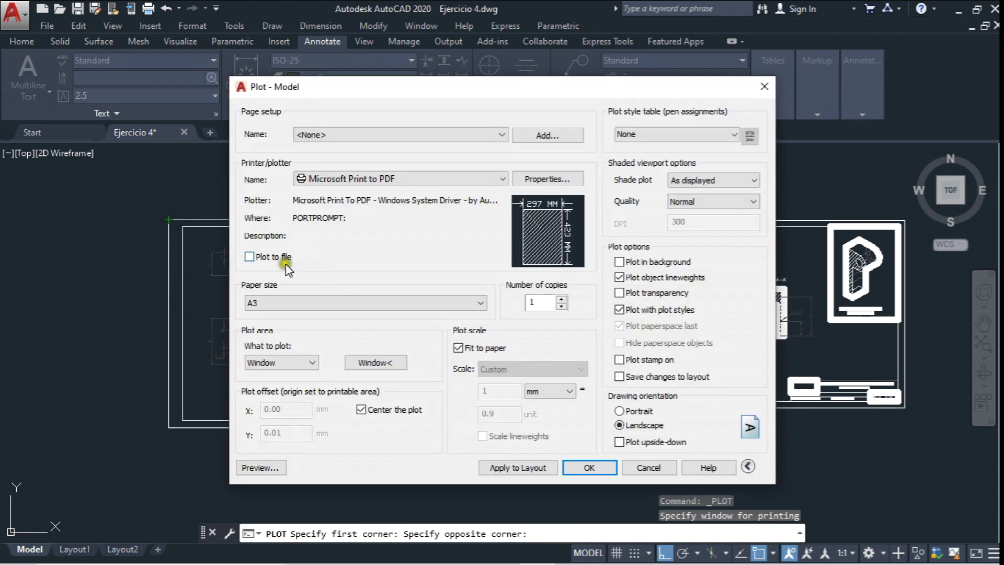
pyautogui.click(272, 465)
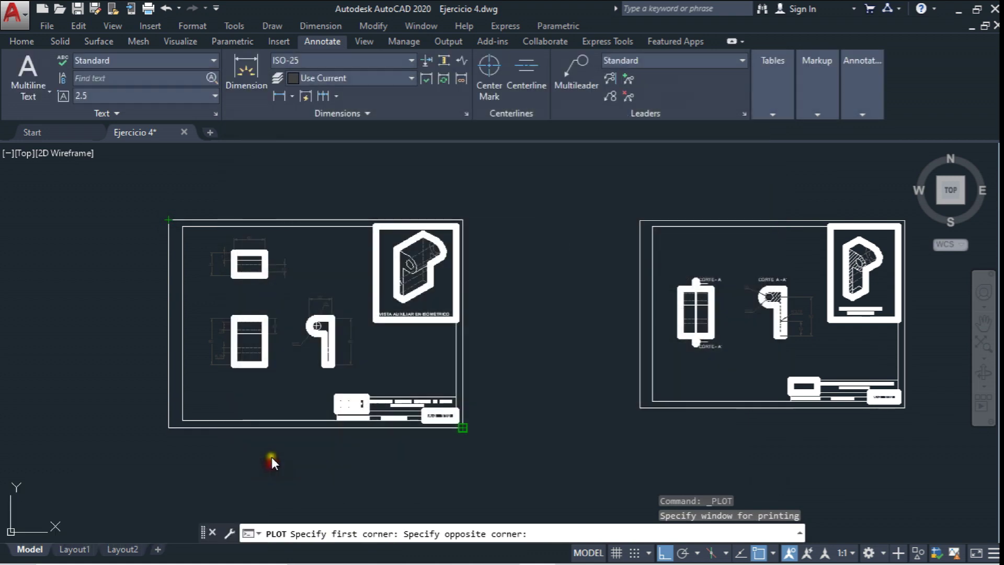
# Plot the previewed sheet, overwriting Isométrico Corte 4A.pdf
pyautogui.scroll(2, 532, 337)
pyautogui.scroll(2, 532, 336)
pyautogui.scroll(-2, 471, 325)
pyautogui.scroll(-1, 564, 308)
pyautogui.scroll(-2, 564, 309)
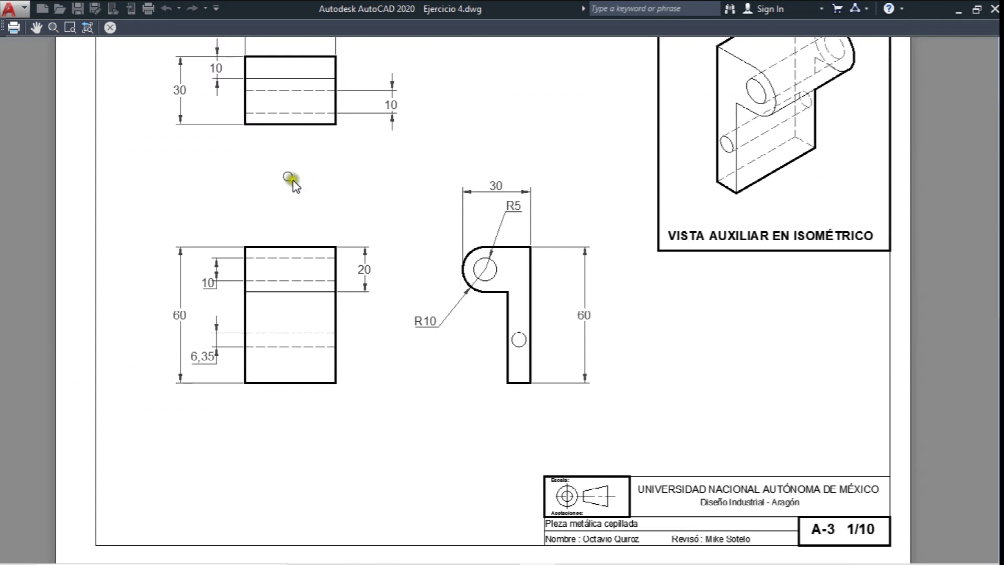
pyautogui.moveTo(319, 306); pyautogui.dragTo(314, 340, button='middle')
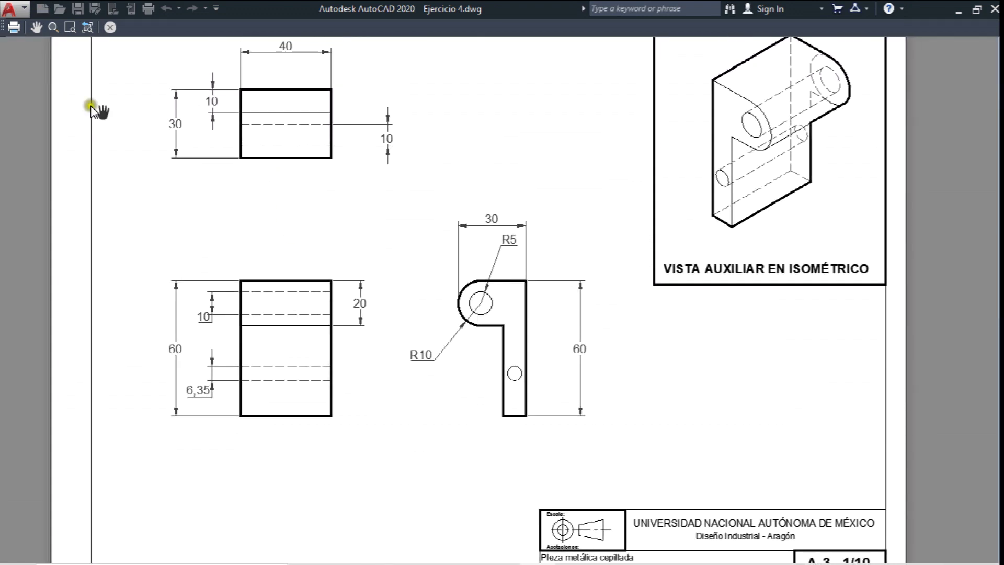
pyautogui.rightClick(502, 128)
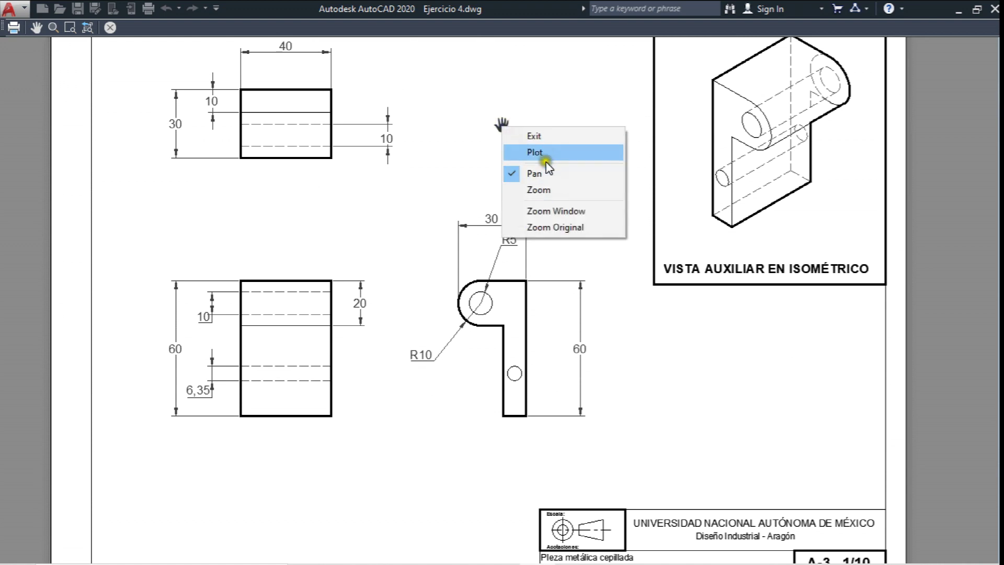
pyautogui.click(545, 153)
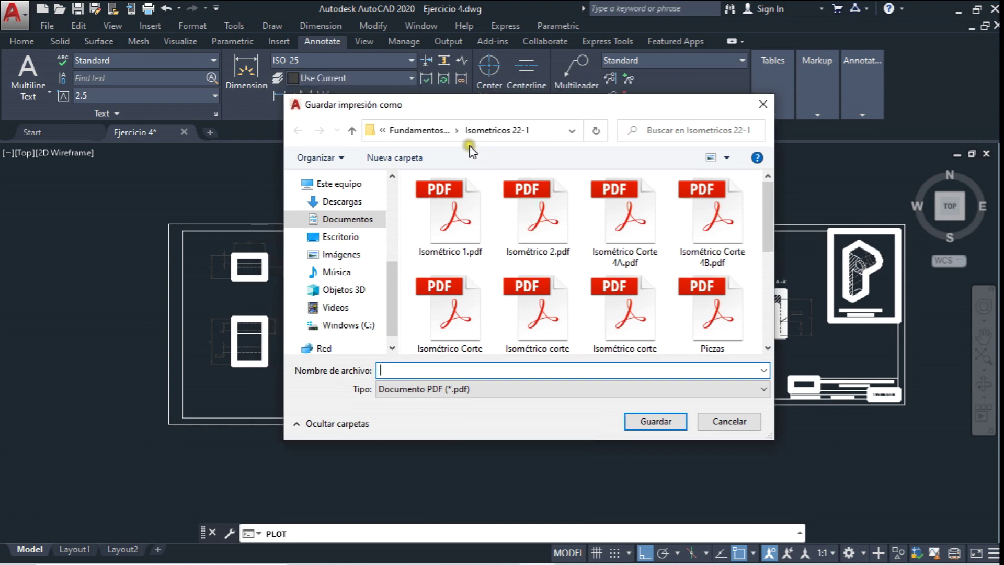
pyautogui.click(630, 235)
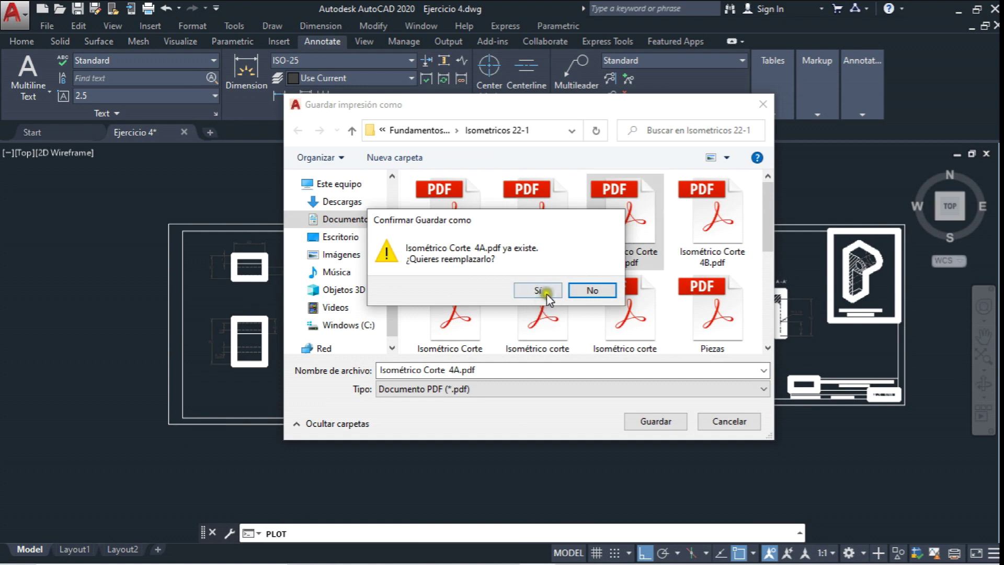
pyautogui.click(547, 296)
# Pan the drawing to view the other sheets and the isometric parts
pyautogui.moveTo(547, 293)
pyautogui.mouseDown(button='middle')
pyautogui.moveTo(469, 280)
pyautogui.moveTo(294, 289)
pyautogui.mouseUp(button='middle')
pyautogui.scroll(-2, 294, 290)
pyautogui.moveTo(438, 273); pyautogui.dragTo(371, 274, button='middle')
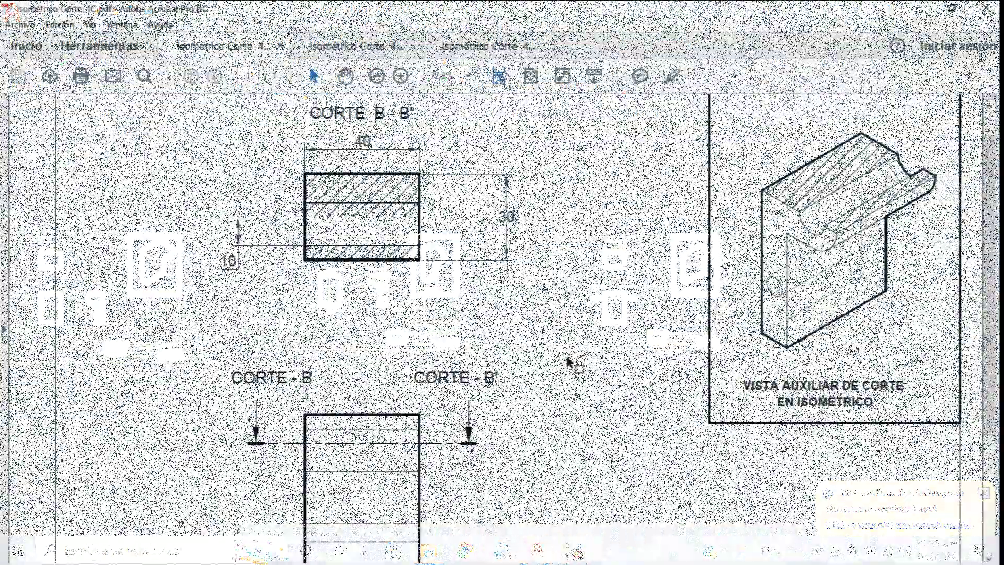
pyautogui.scroll(-1, 567, 360)
# Review the plotted sheets by switching between the 4C, 4B and 4A PDFs
pyautogui.scroll(1, 567, 361)
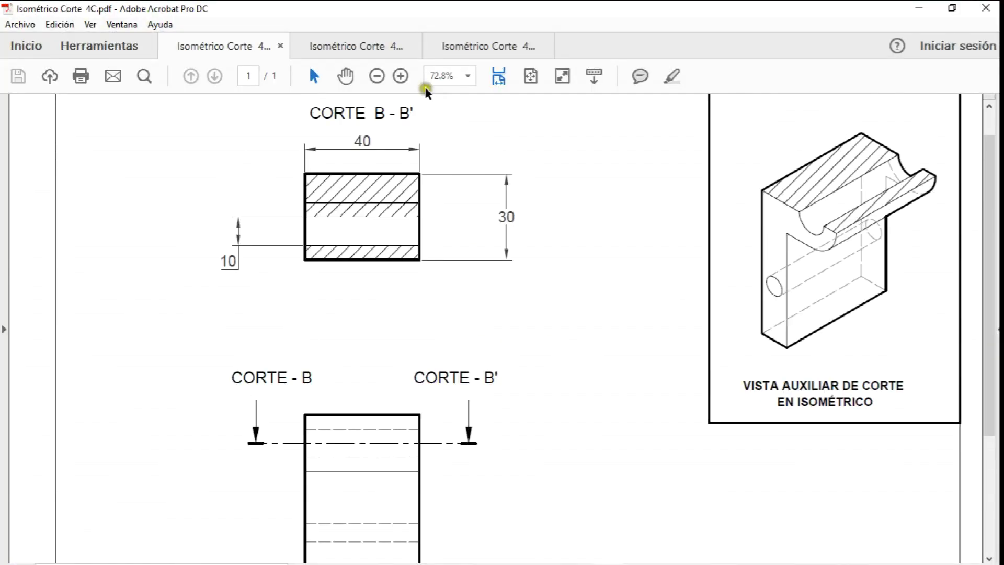
pyautogui.click(378, 76)
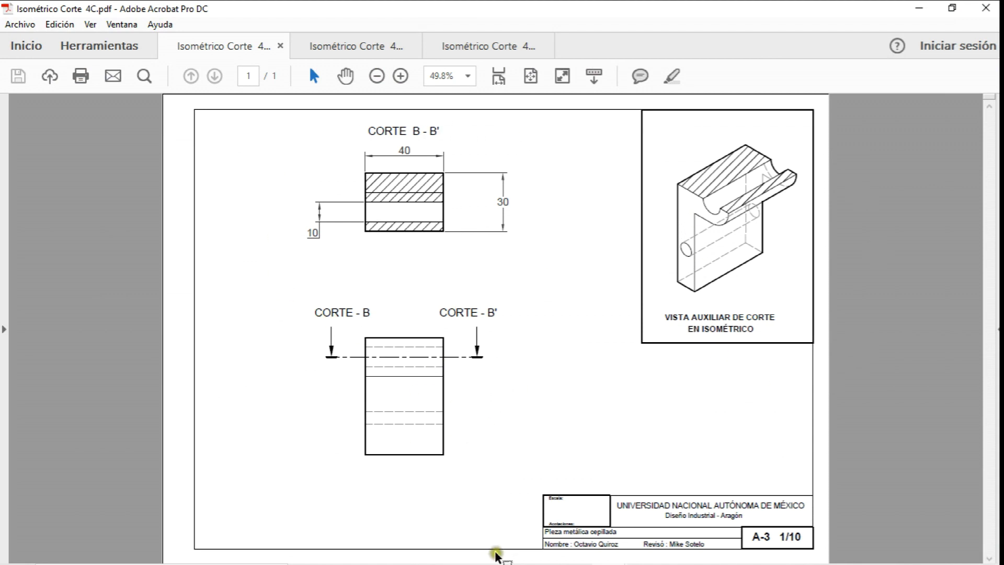
pyautogui.moveTo(610, 551)
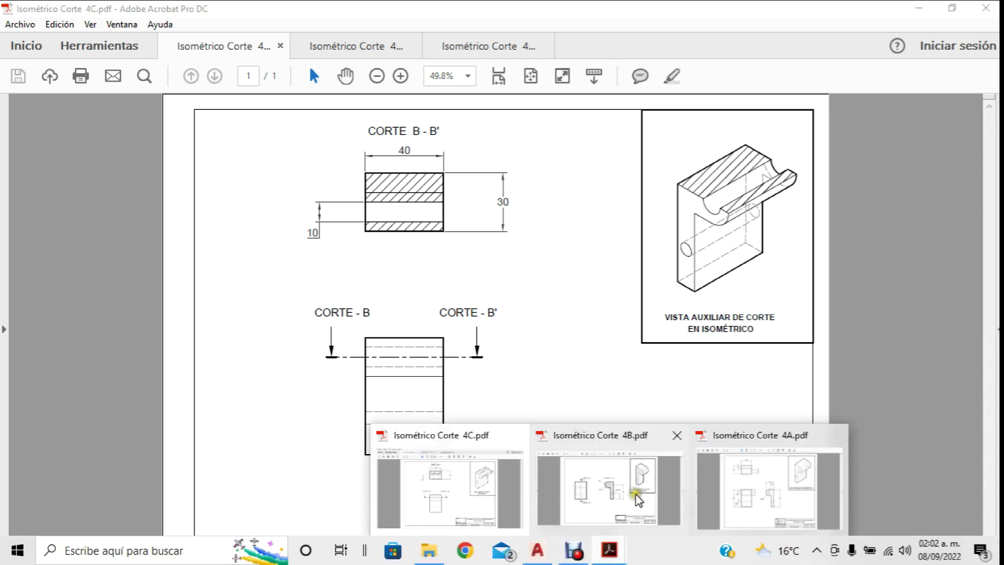
pyautogui.click(641, 504)
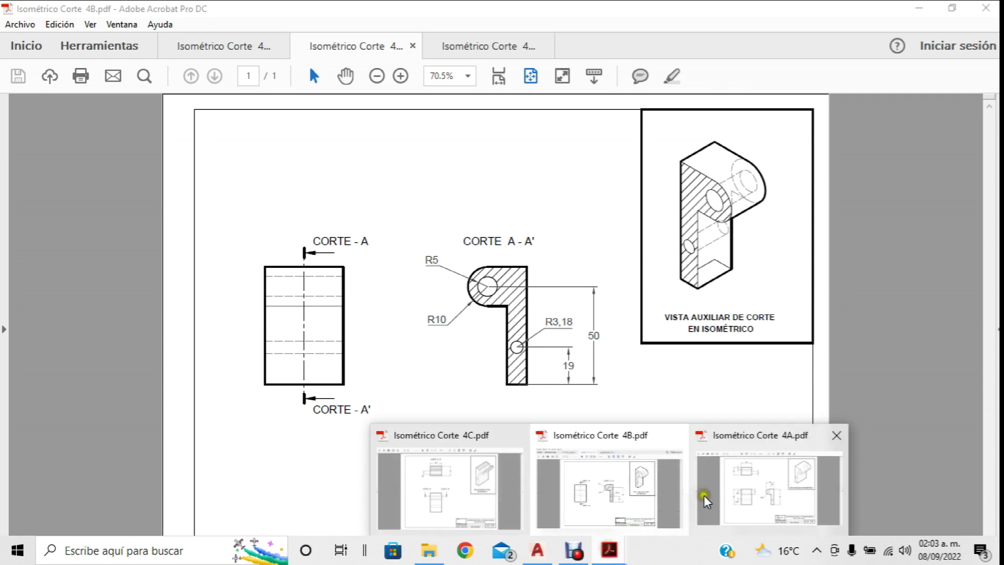
pyautogui.click(704, 498)
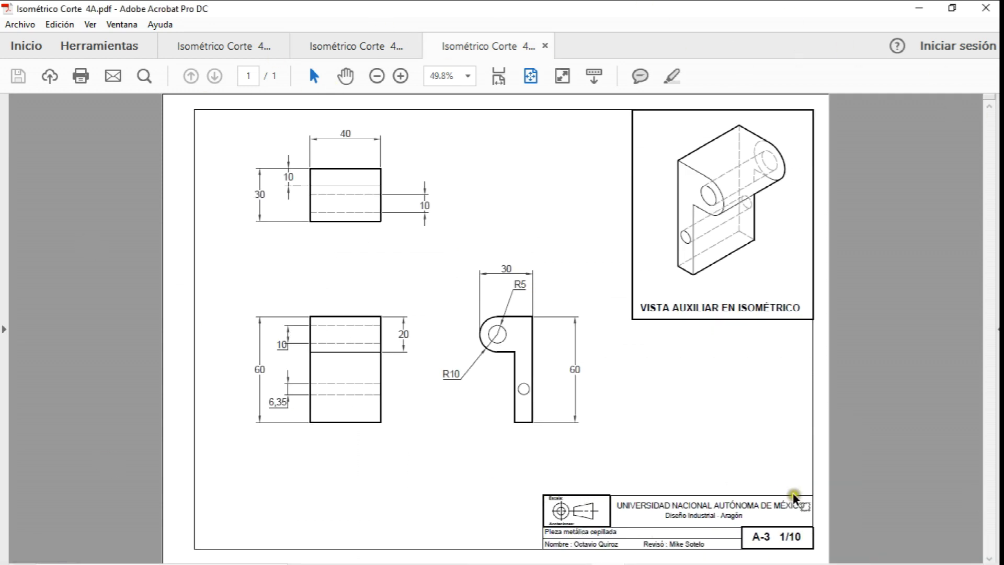
# Try Editar texto e imágenes and Organizar páginas, rotating the 4A page and restoring landscape
pyautogui.click(59, 25)
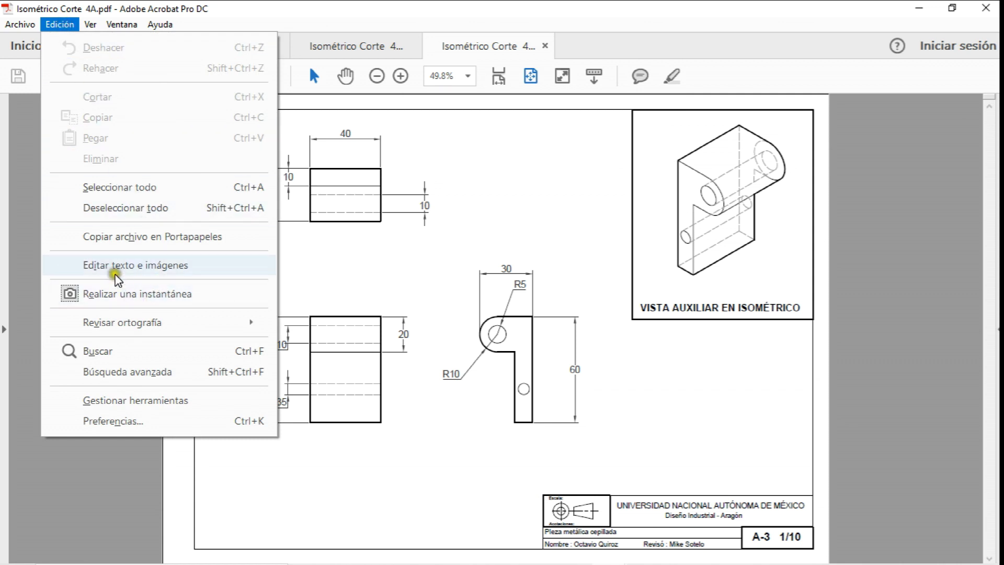
pyautogui.click(134, 265)
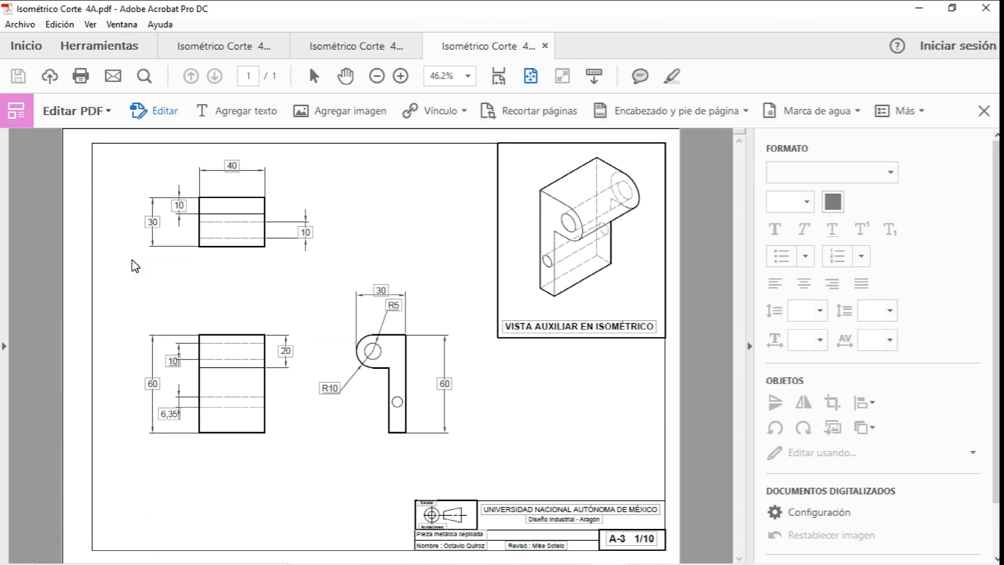
pyautogui.click(66, 104)
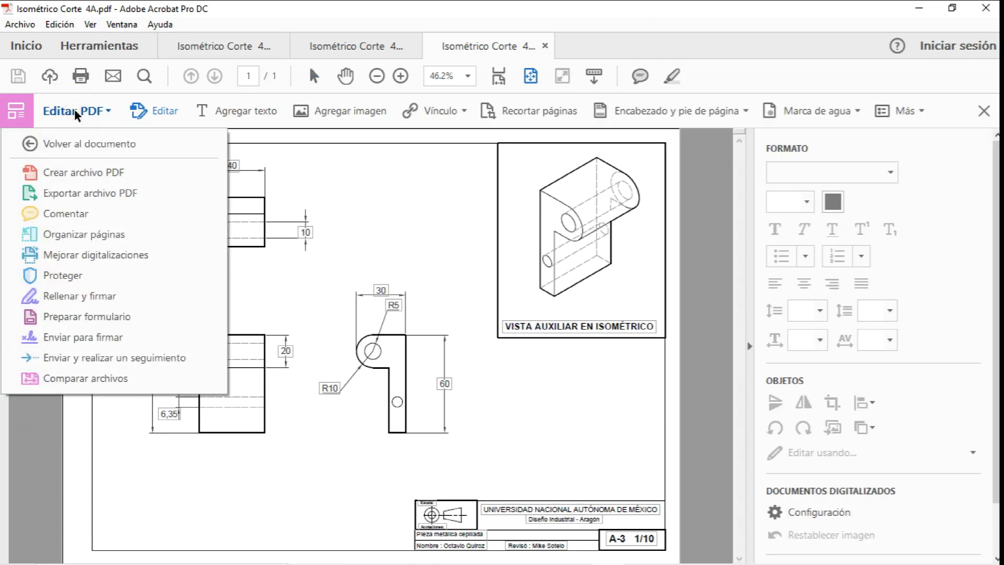
pyautogui.click(89, 237)
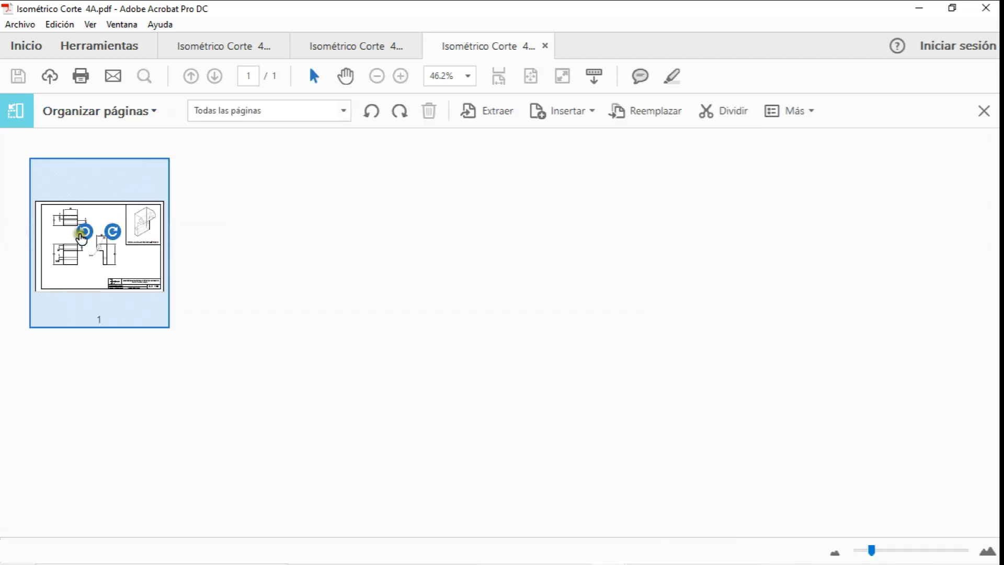
pyautogui.click(113, 231)
pyautogui.click(84, 231)
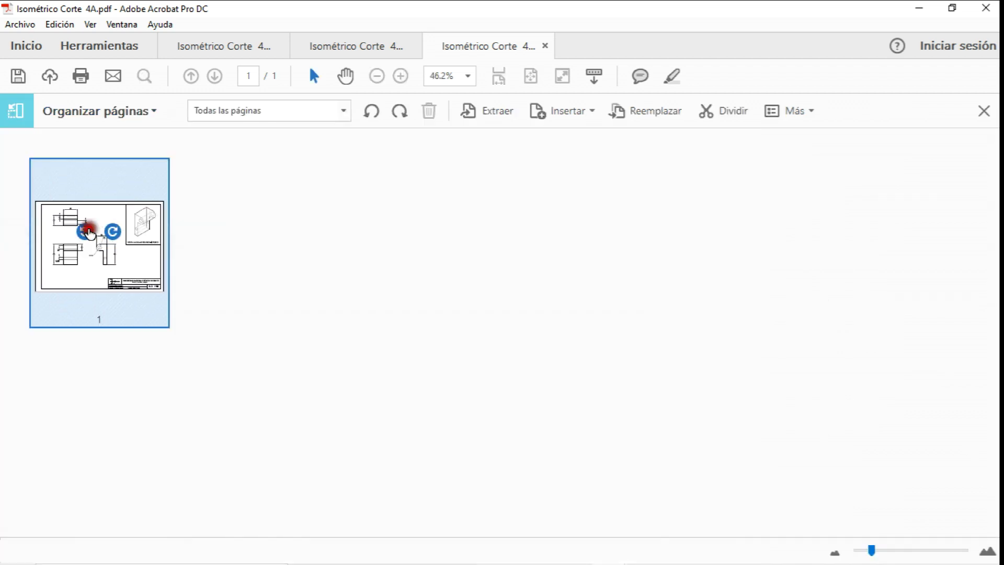
pyautogui.doubleClick(96, 218)
pyautogui.click(33, 27)
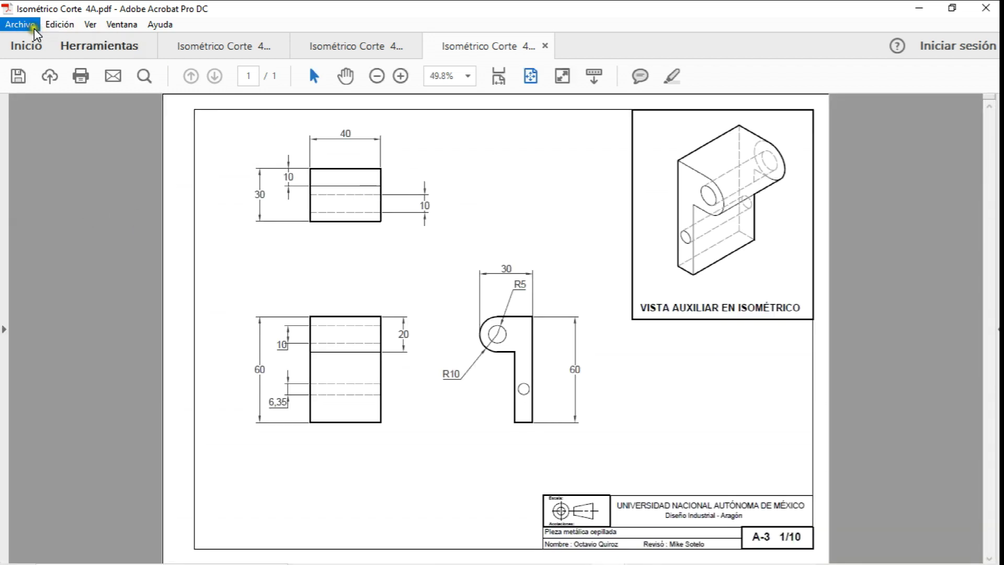
pyautogui.press('Escape')
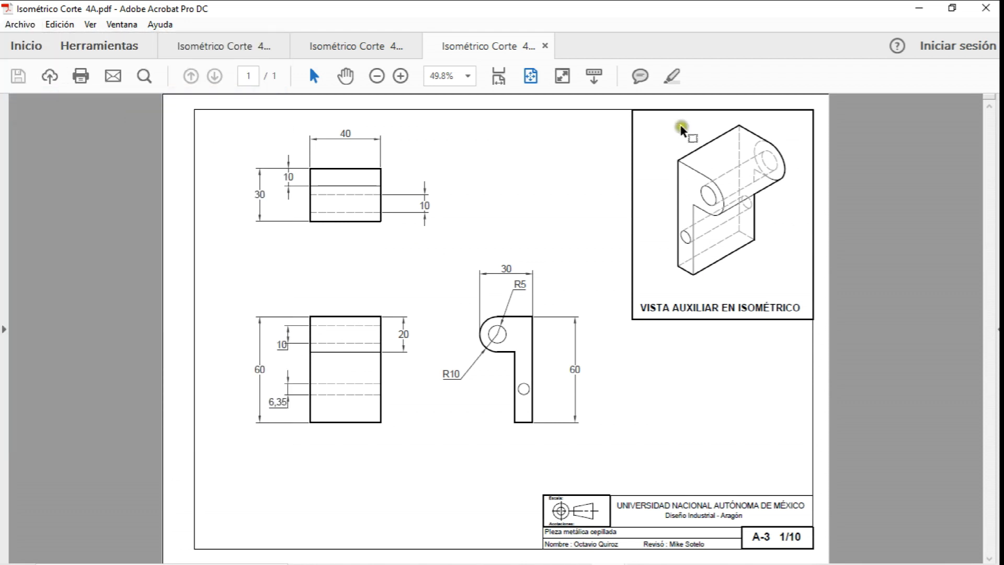